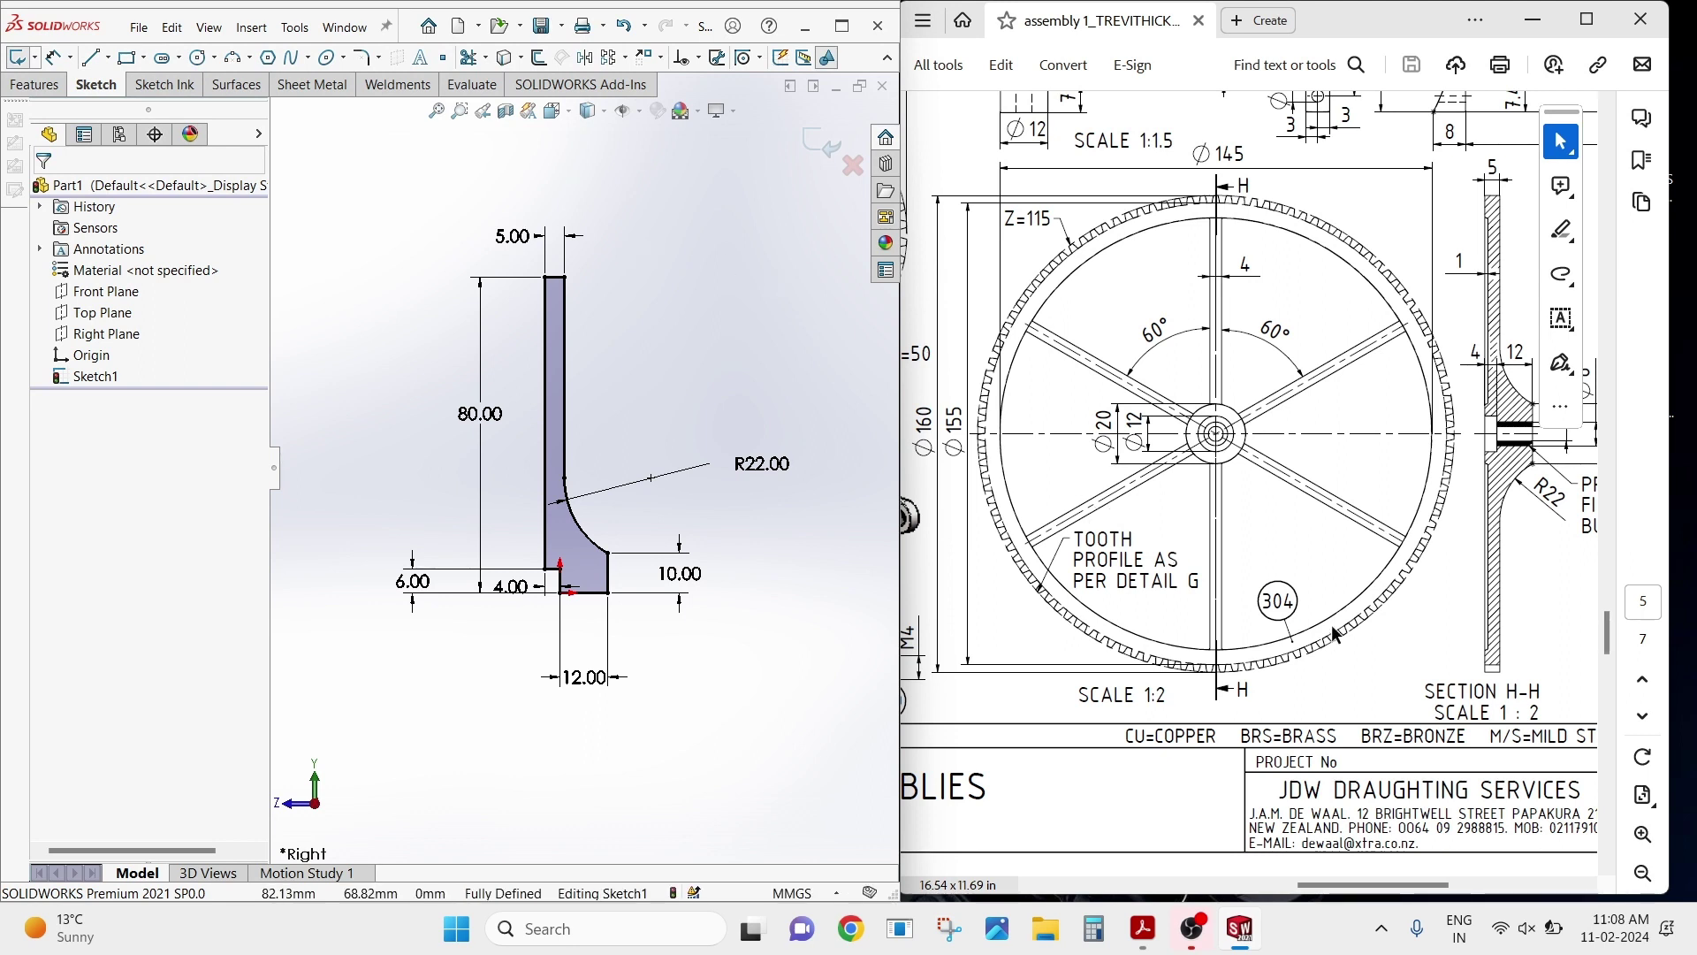
Bring up the reference gear drawing and scroll through it to study its dimensions.
scroll(1266, 546, "right", 2)
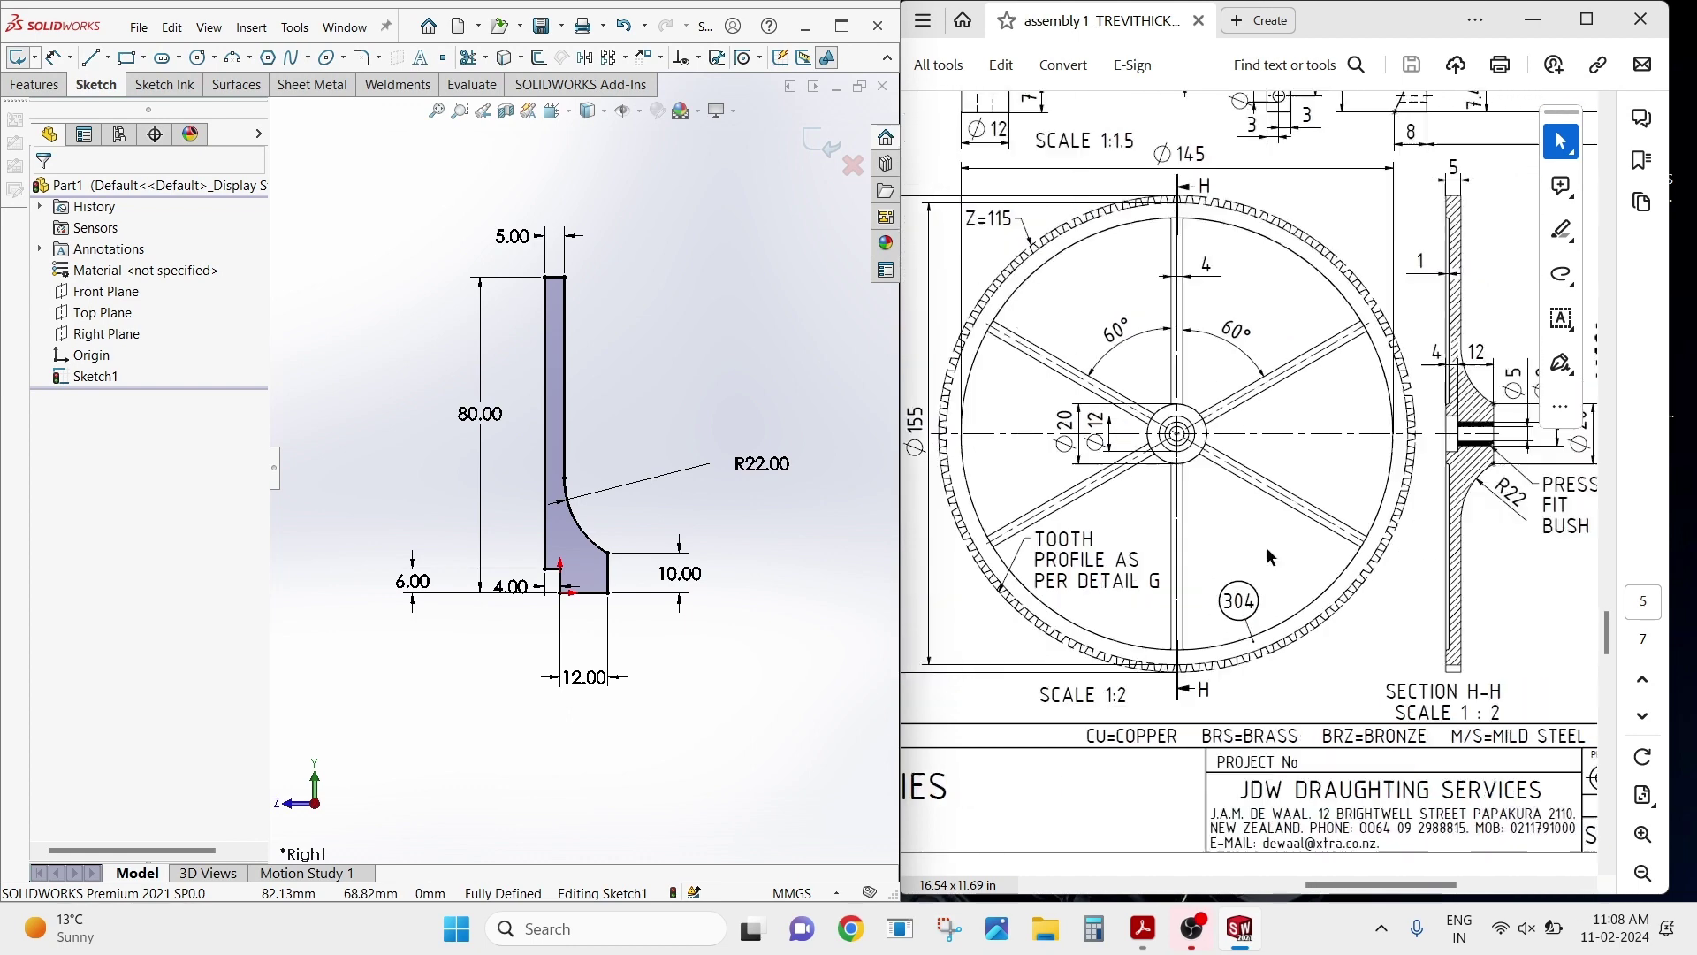
scroll(1266, 546, "right", 8)
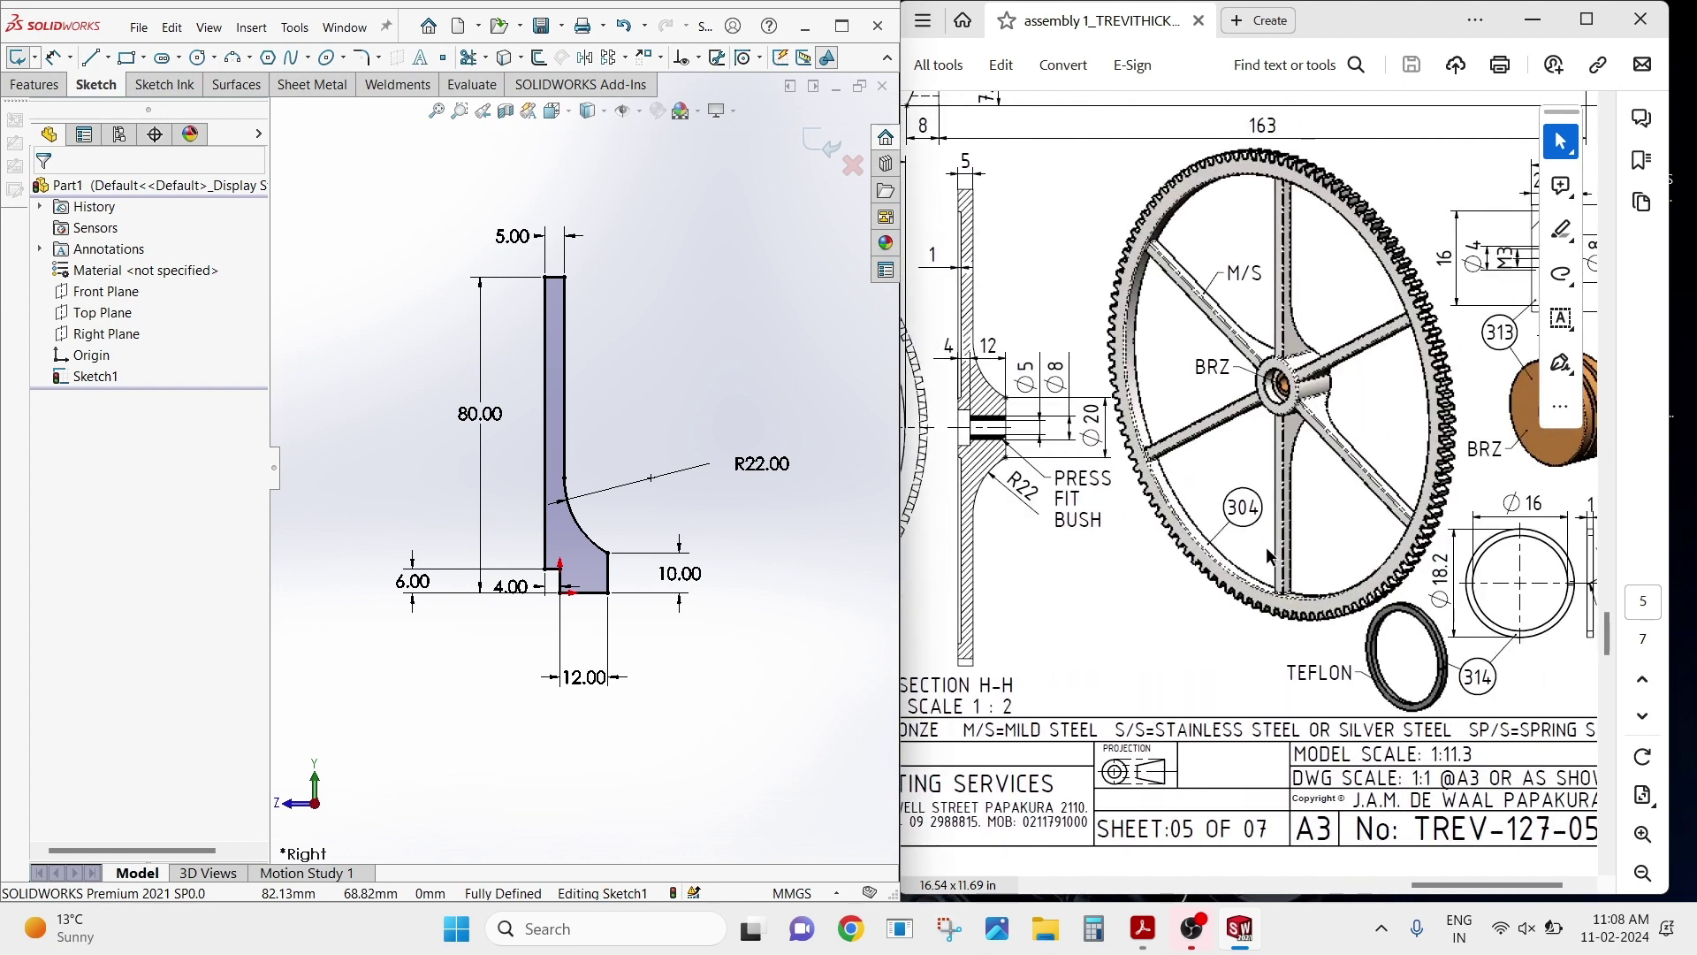
scroll(1266, 552, "up", 2)
scroll(1266, 546, "left", 2)
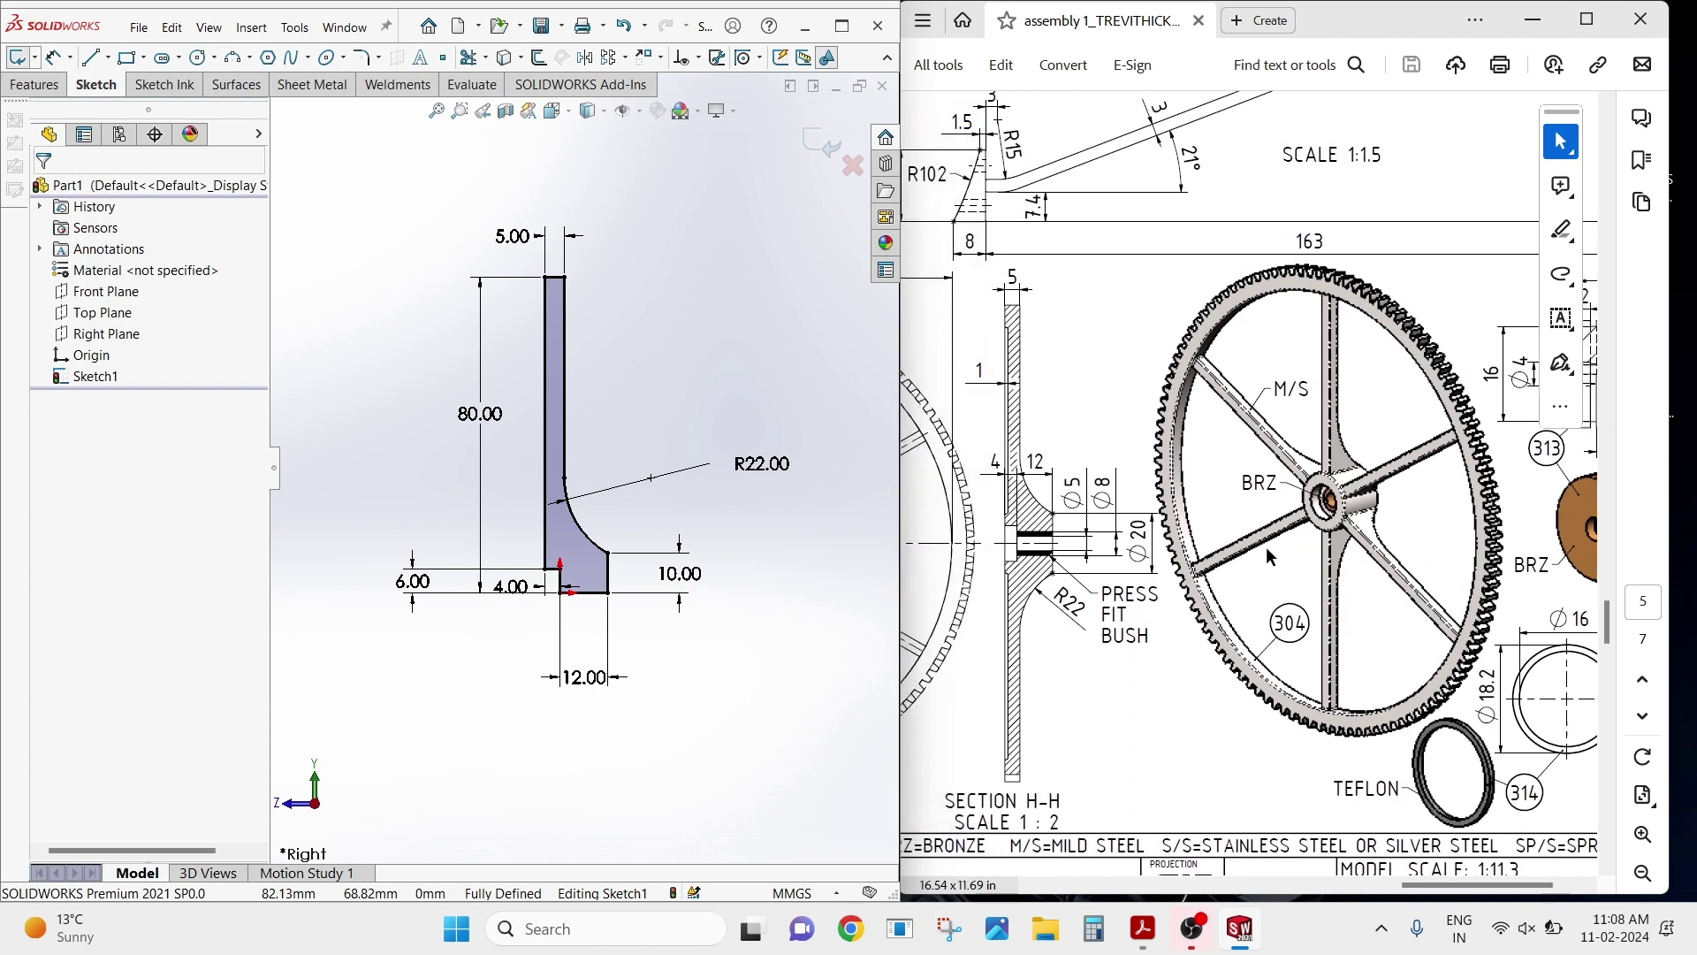
scroll(1265, 546, "left", 2)
scroll(1266, 547, "left", 1)
scroll(1266, 546, "left", 2)
scroll(1267, 548, "left", 2)
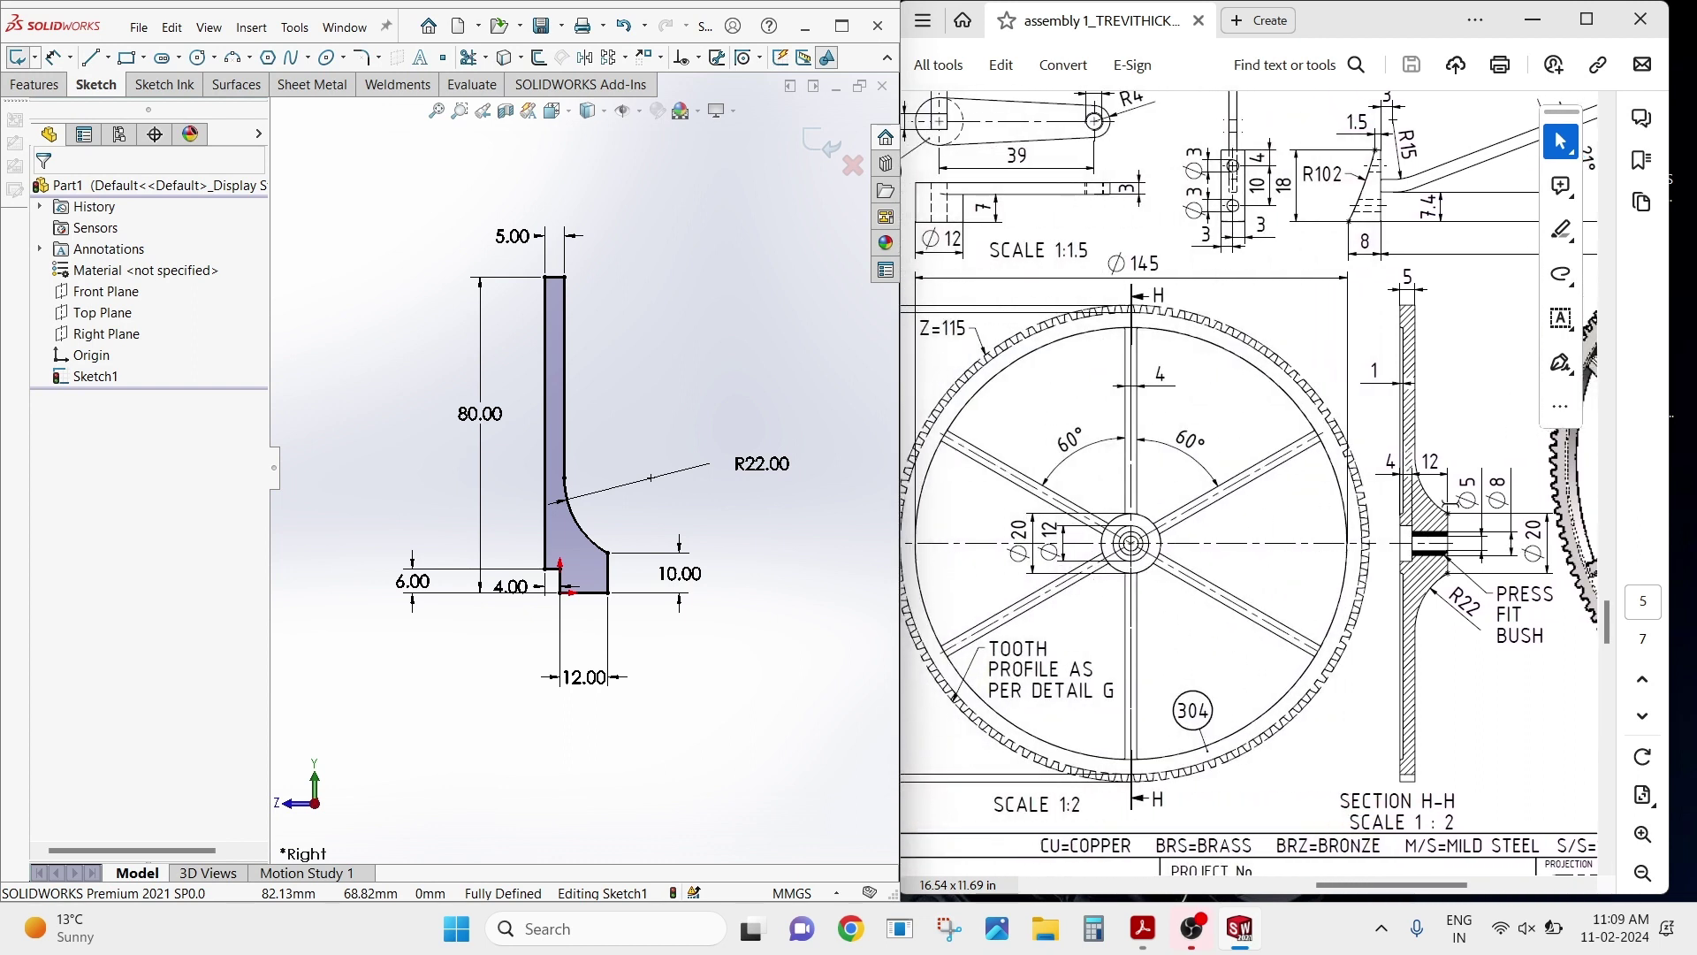
left_click(1480, 545)
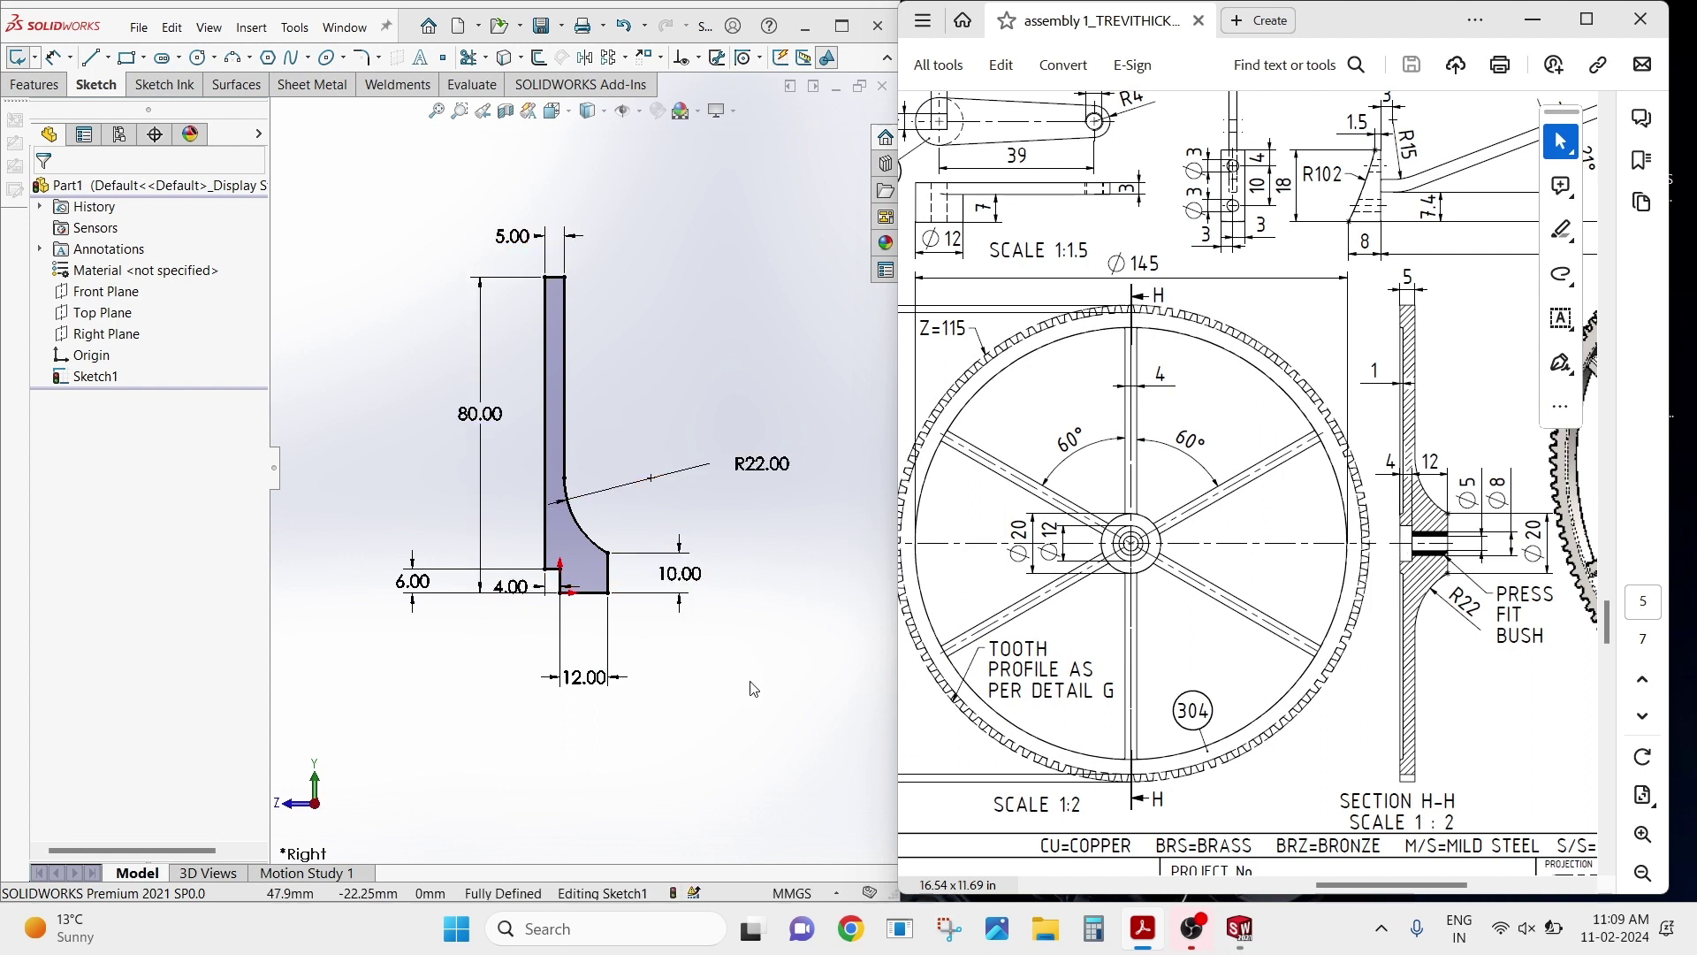
scroll(1201, 635, "left", 2)
scroll(1201, 636, "left", 2)
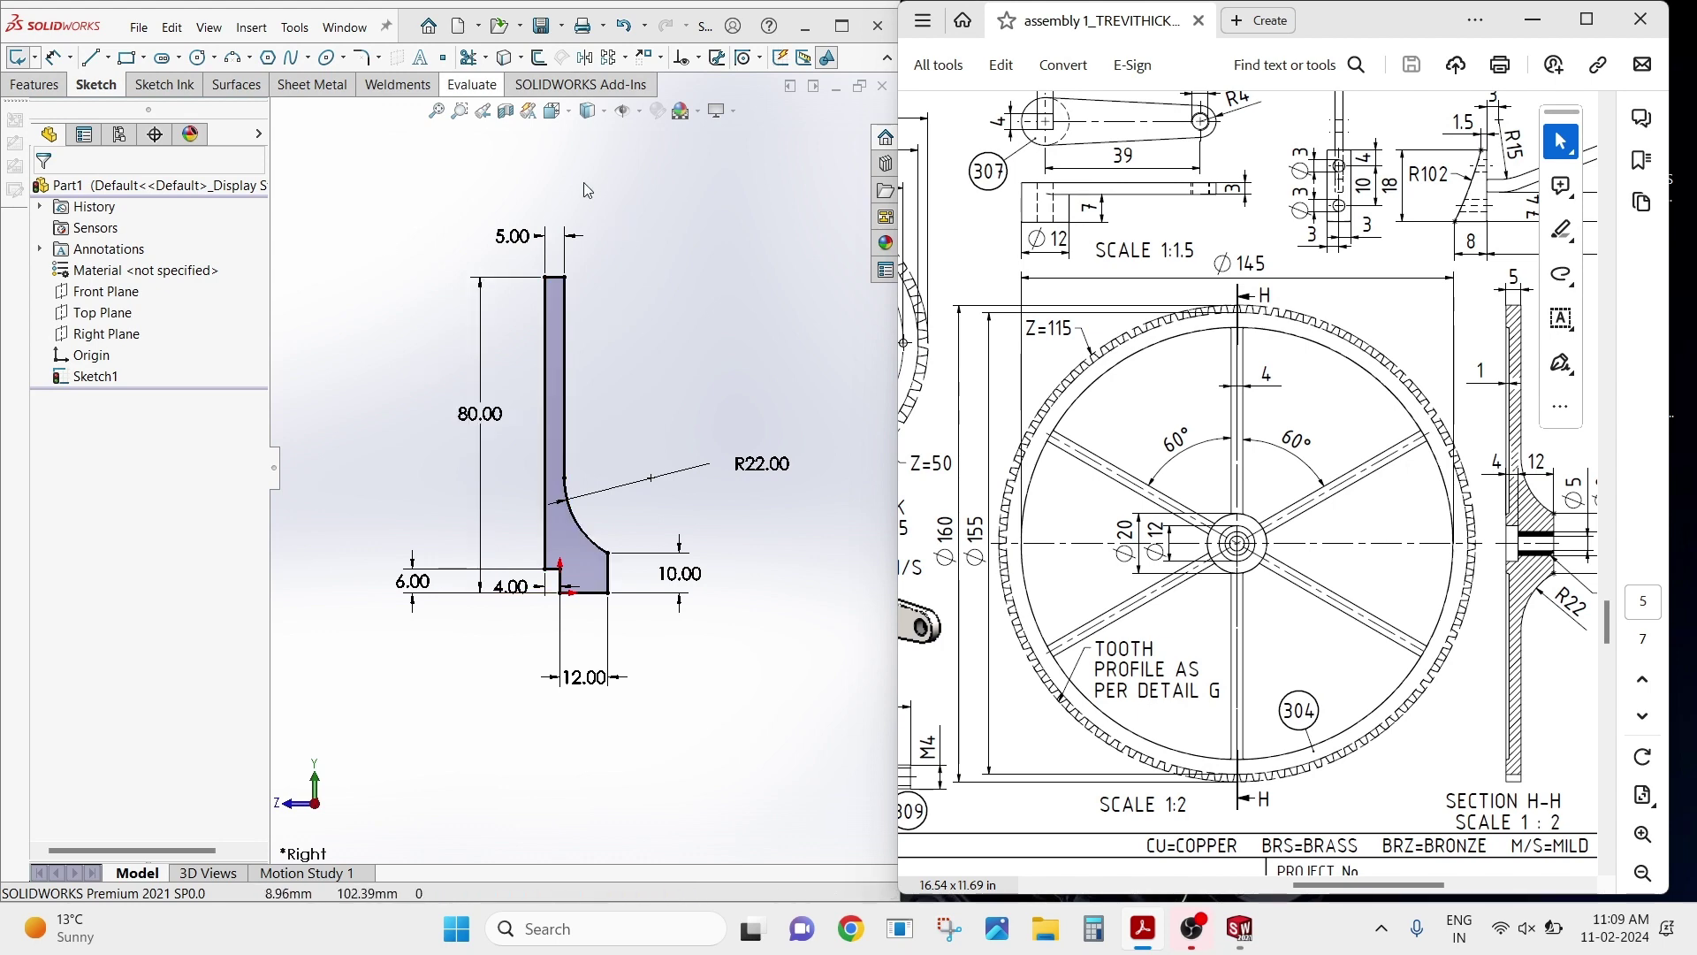
Revolve the profile a full 360° around Line7 into a solid disc with central bore.
left_click(51, 92)
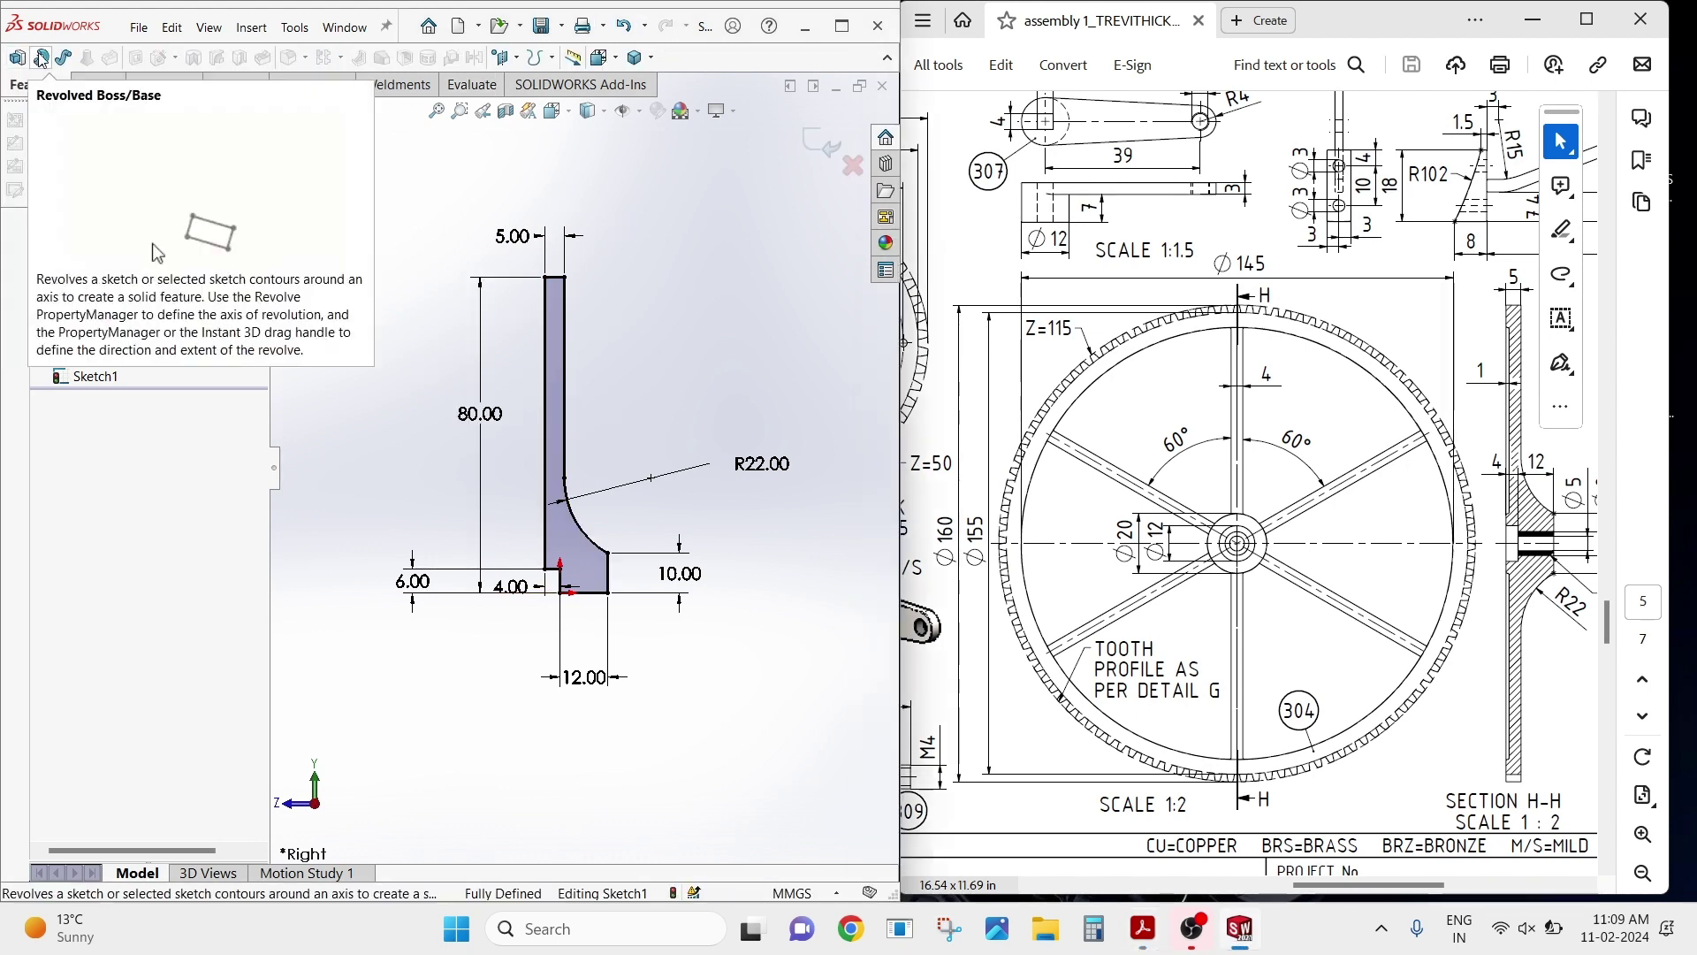
left_click(41, 59)
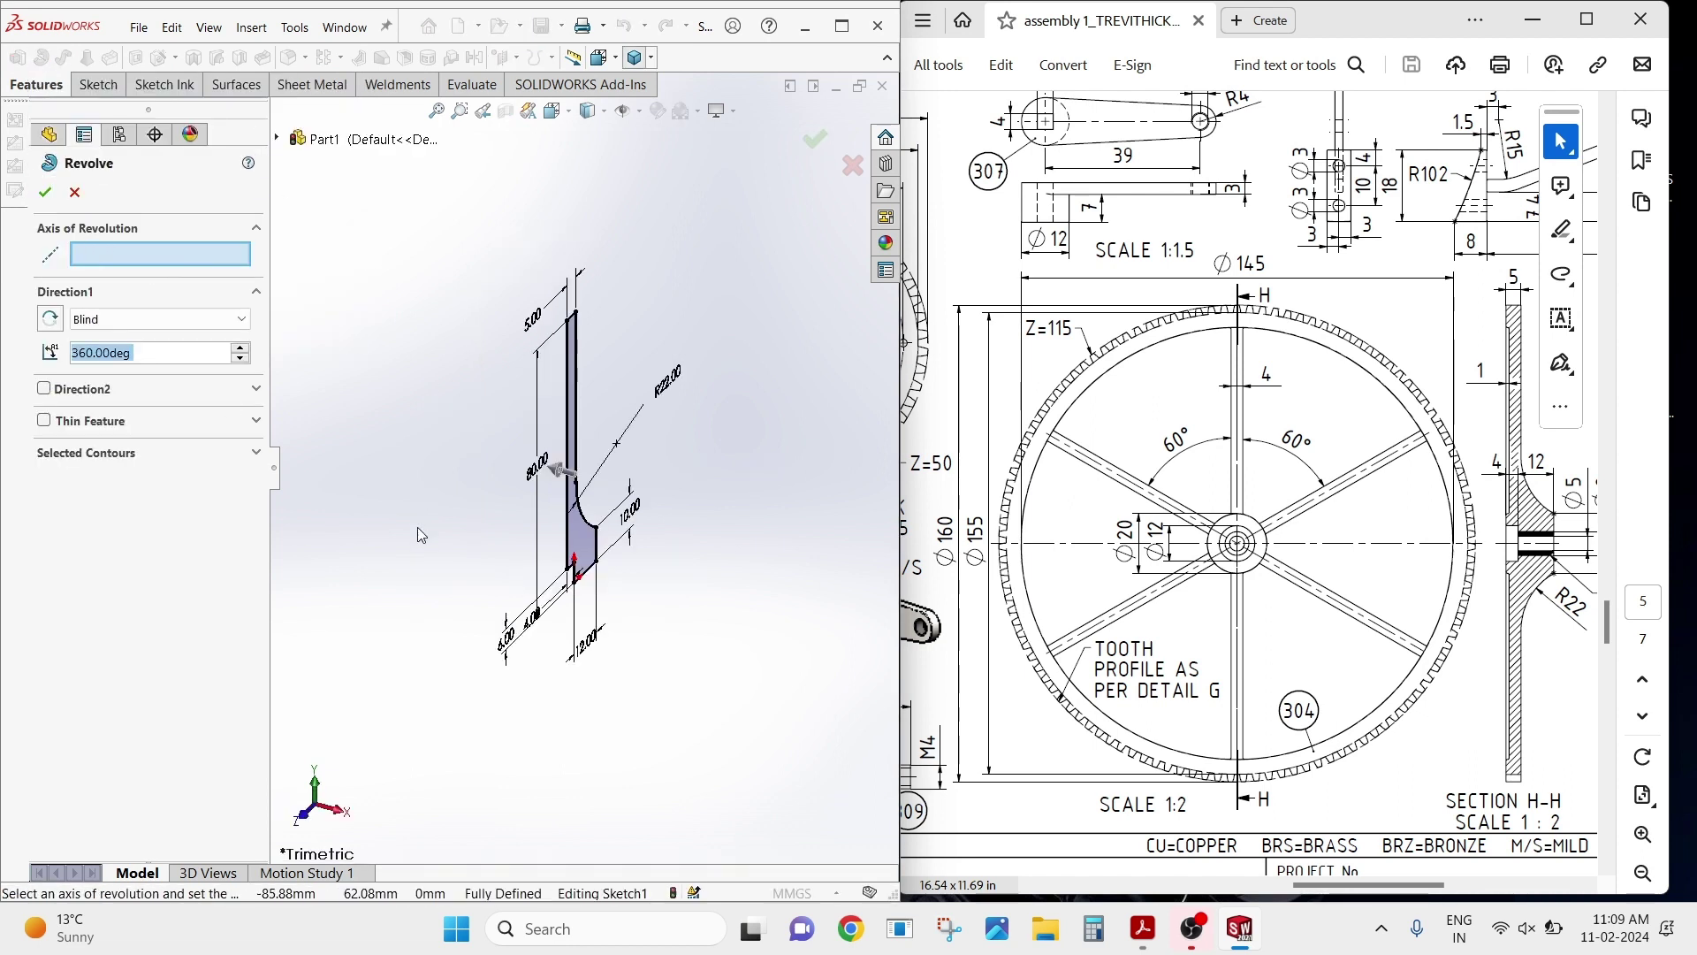
left_click(592, 573)
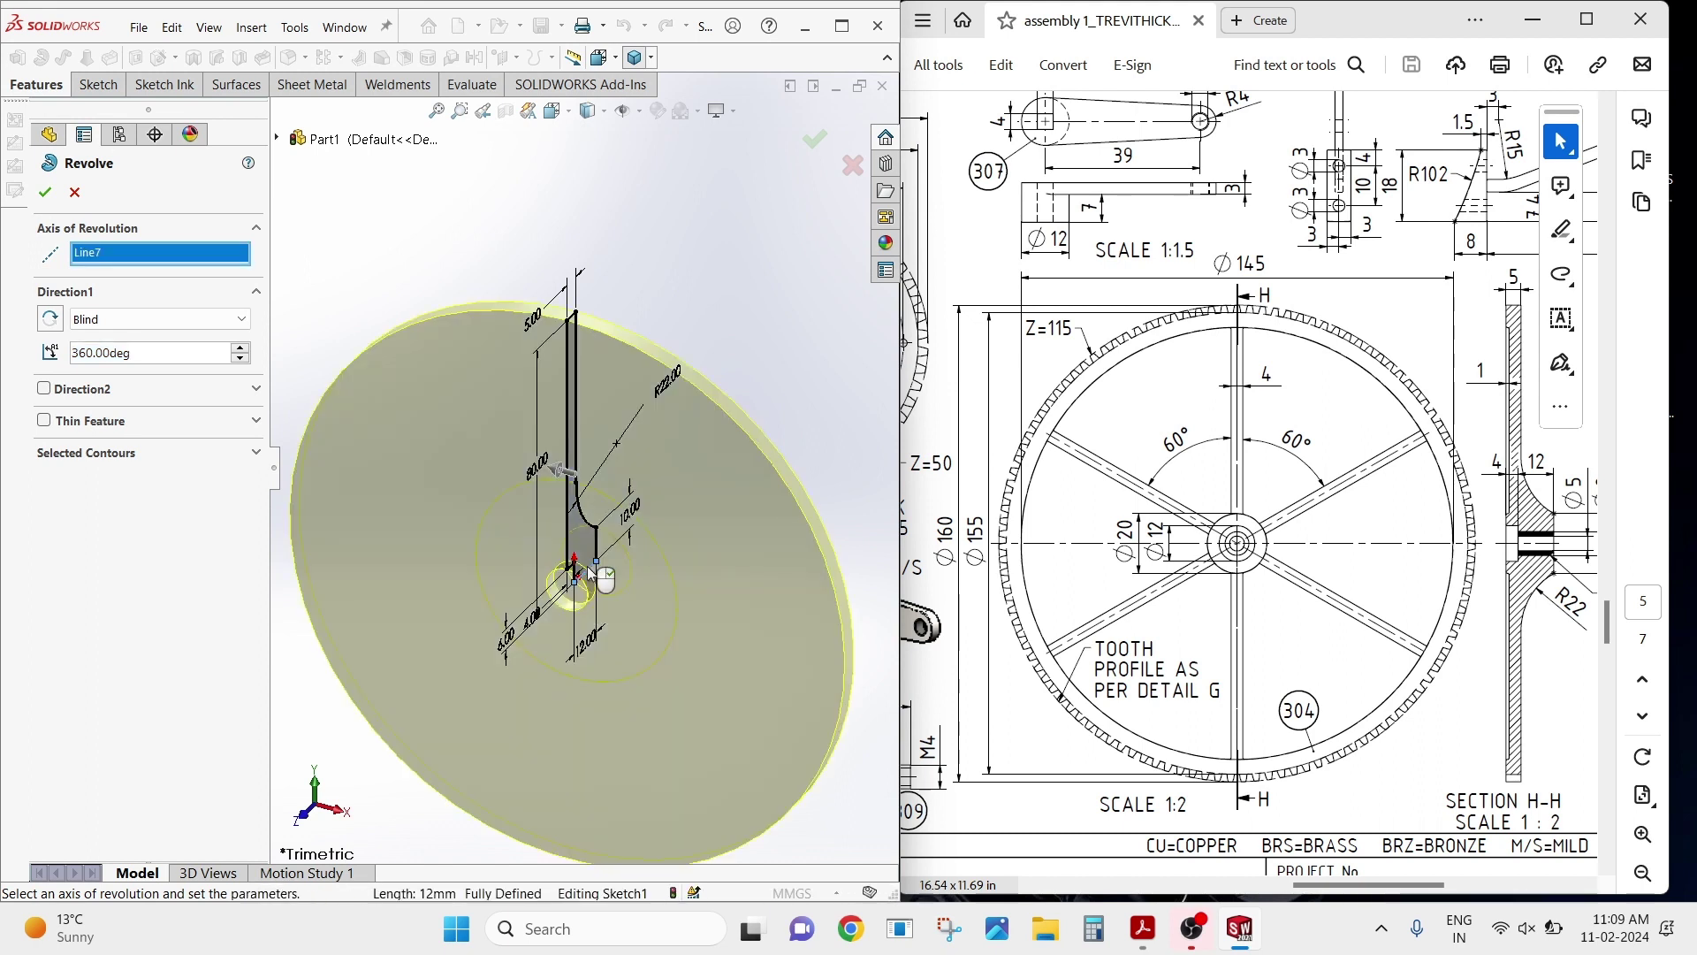
left_click(45, 192)
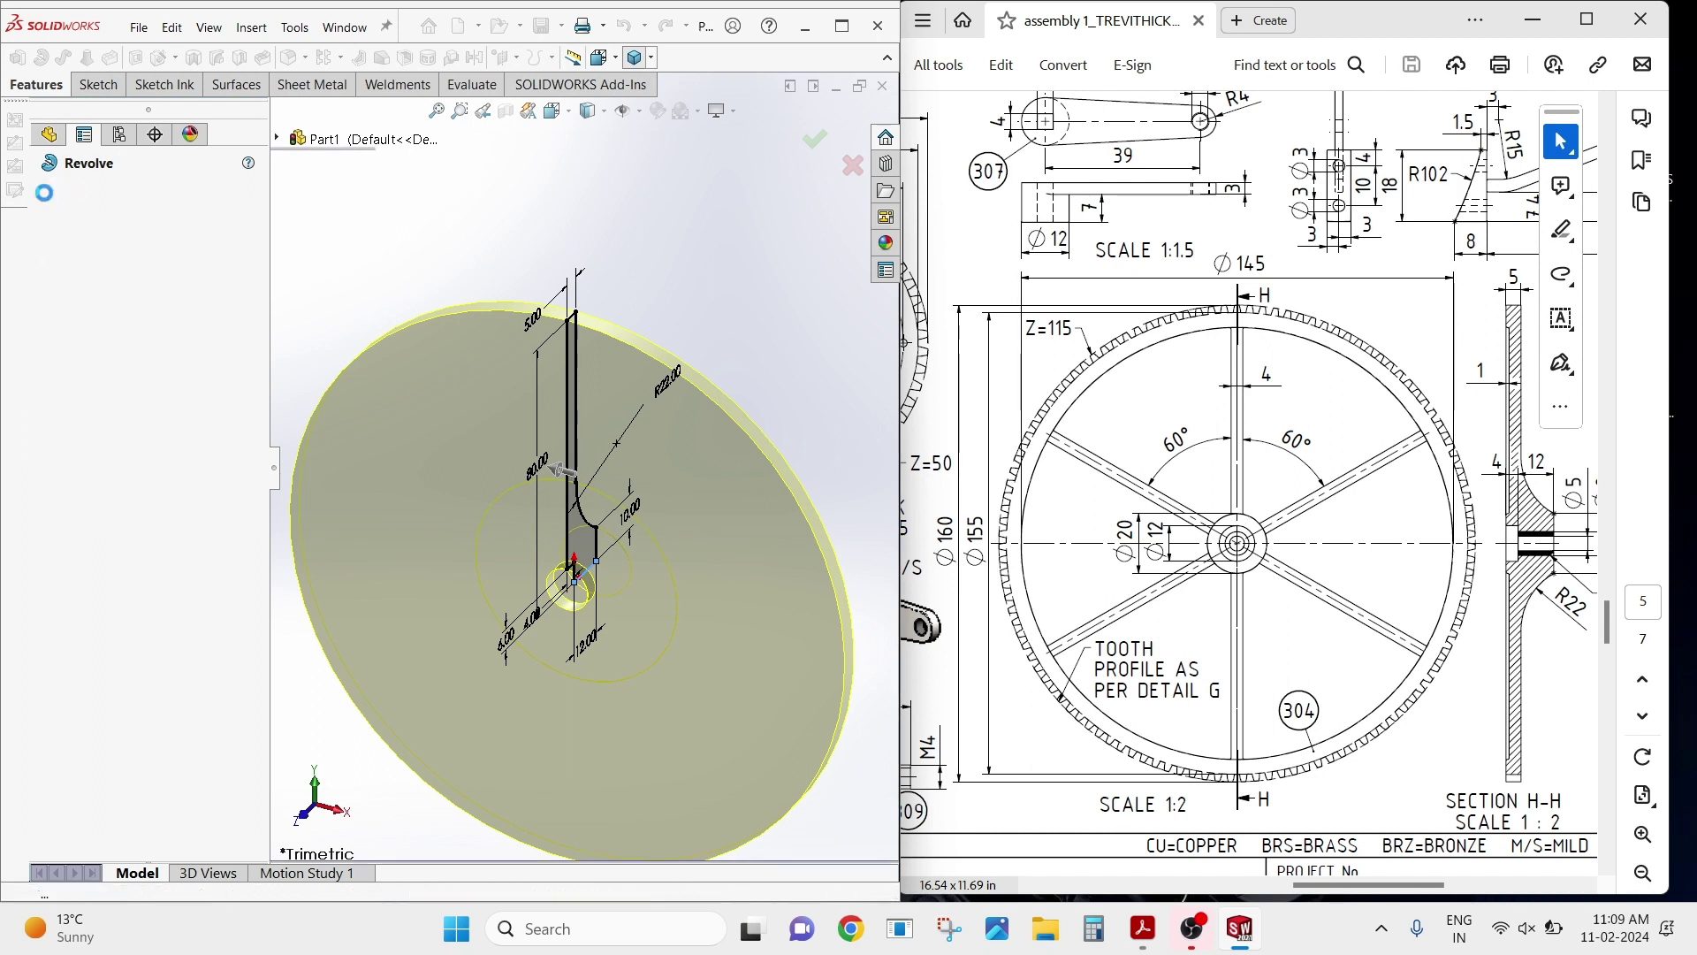
left_click(393, 256)
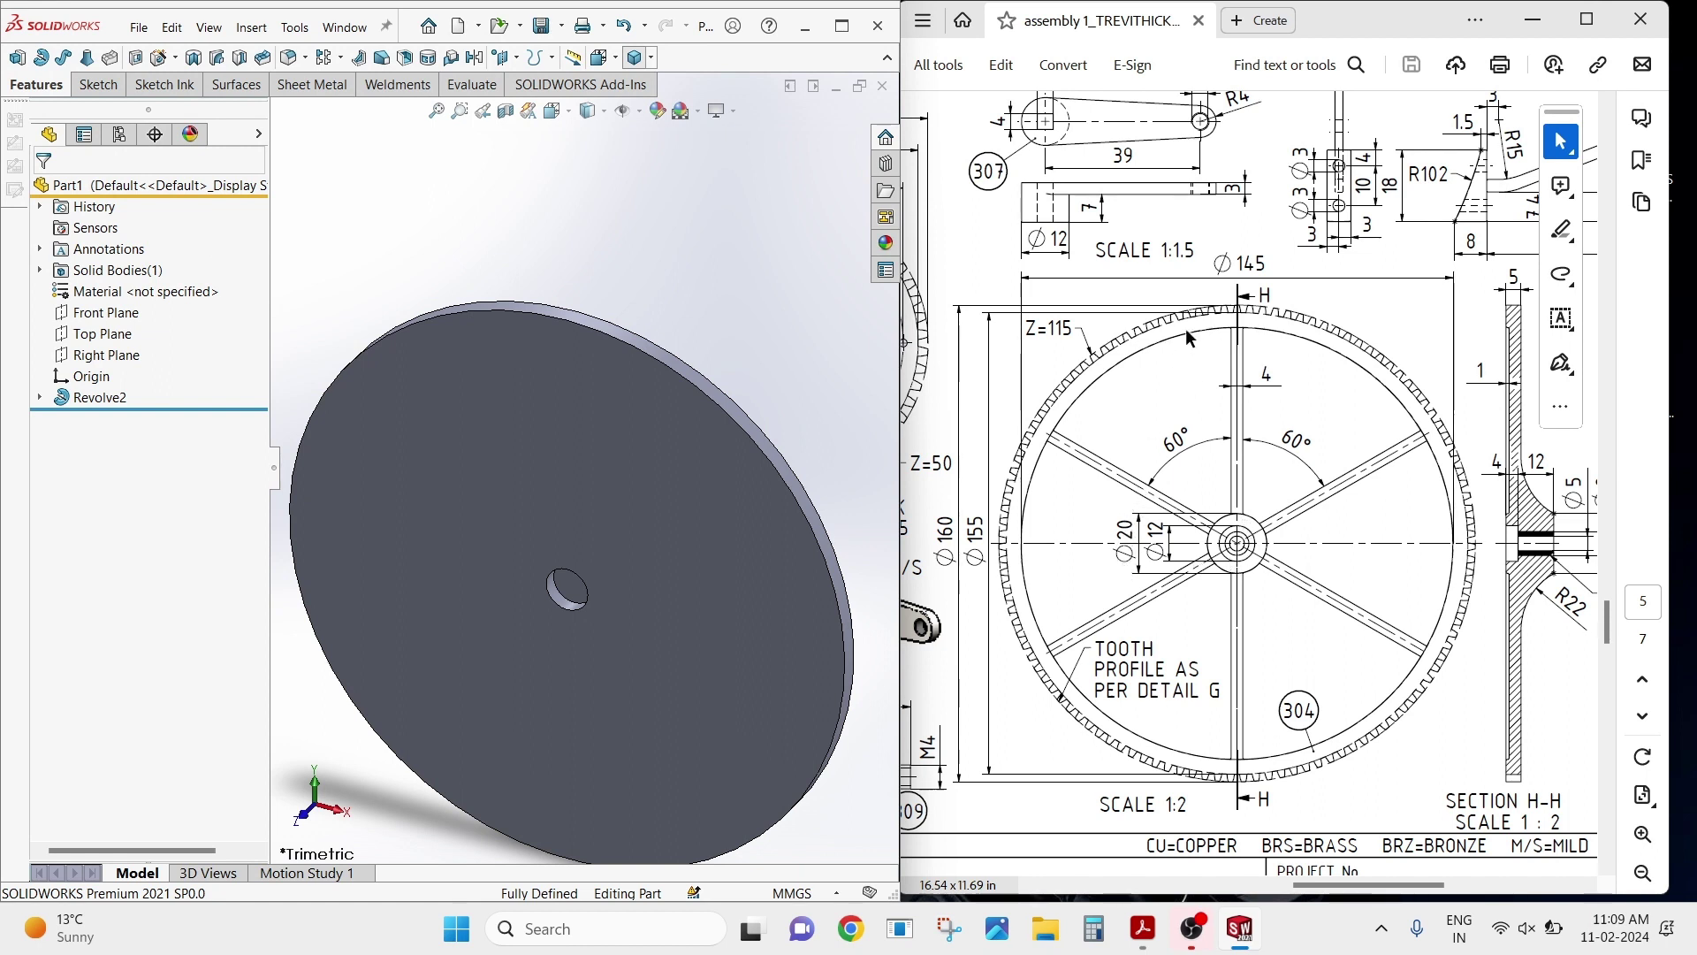
scroll(1255, 303, "right", 6)
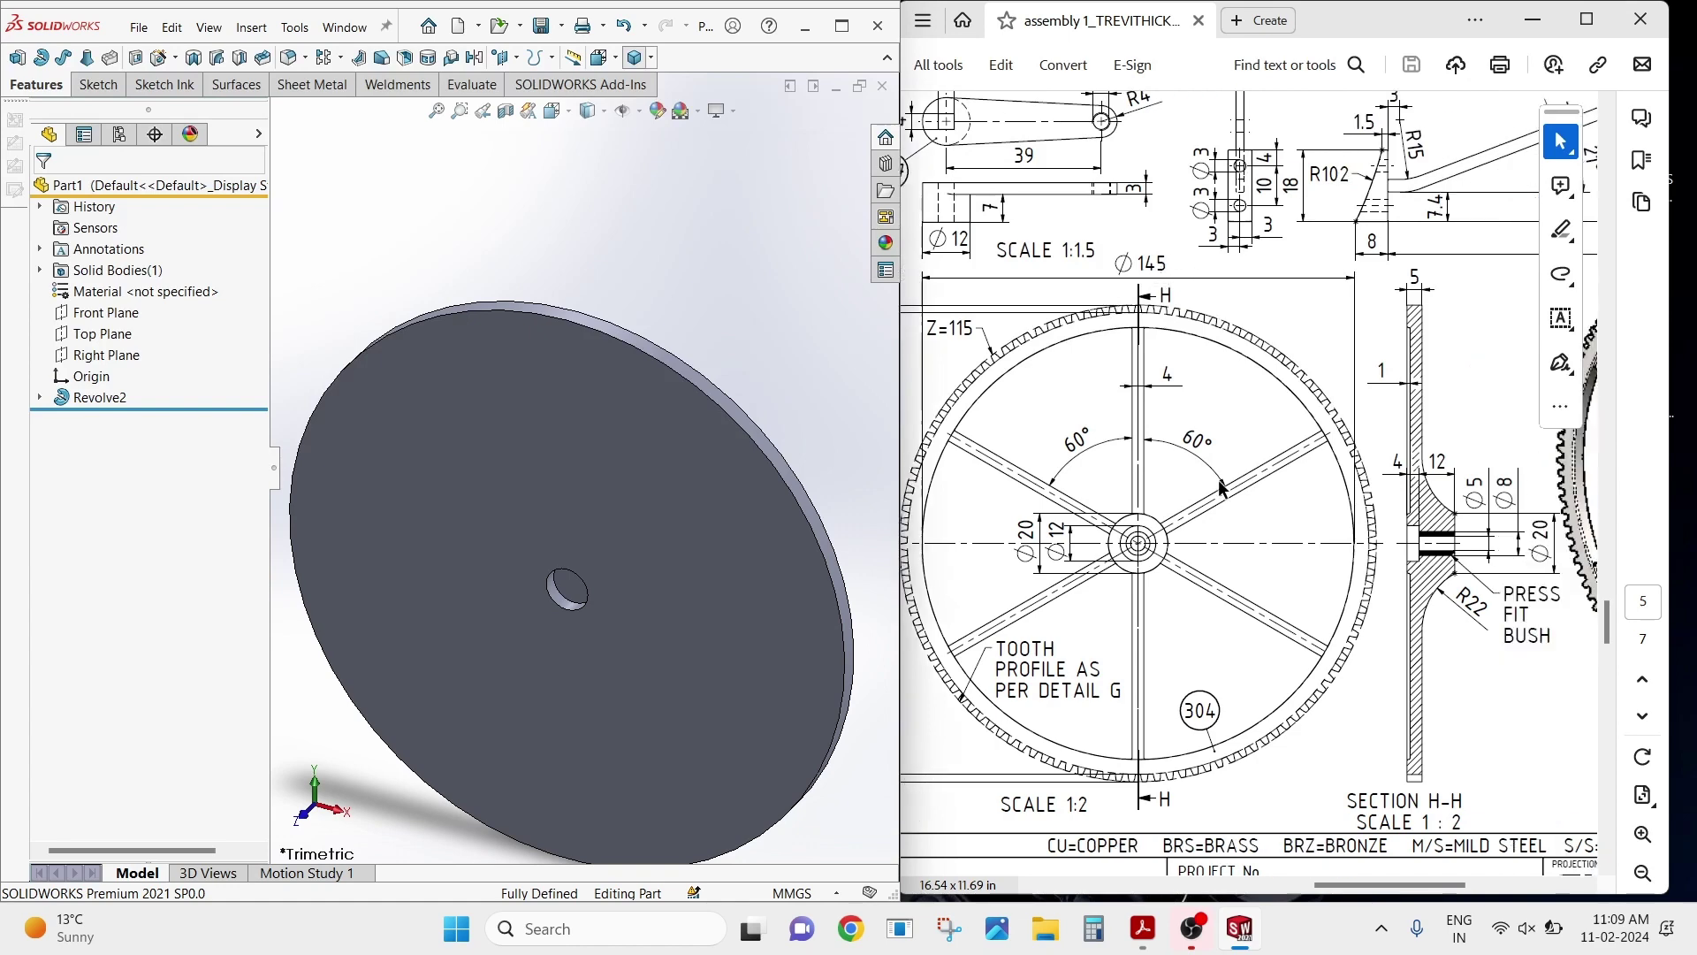
scroll(1237, 398, "right", 3)
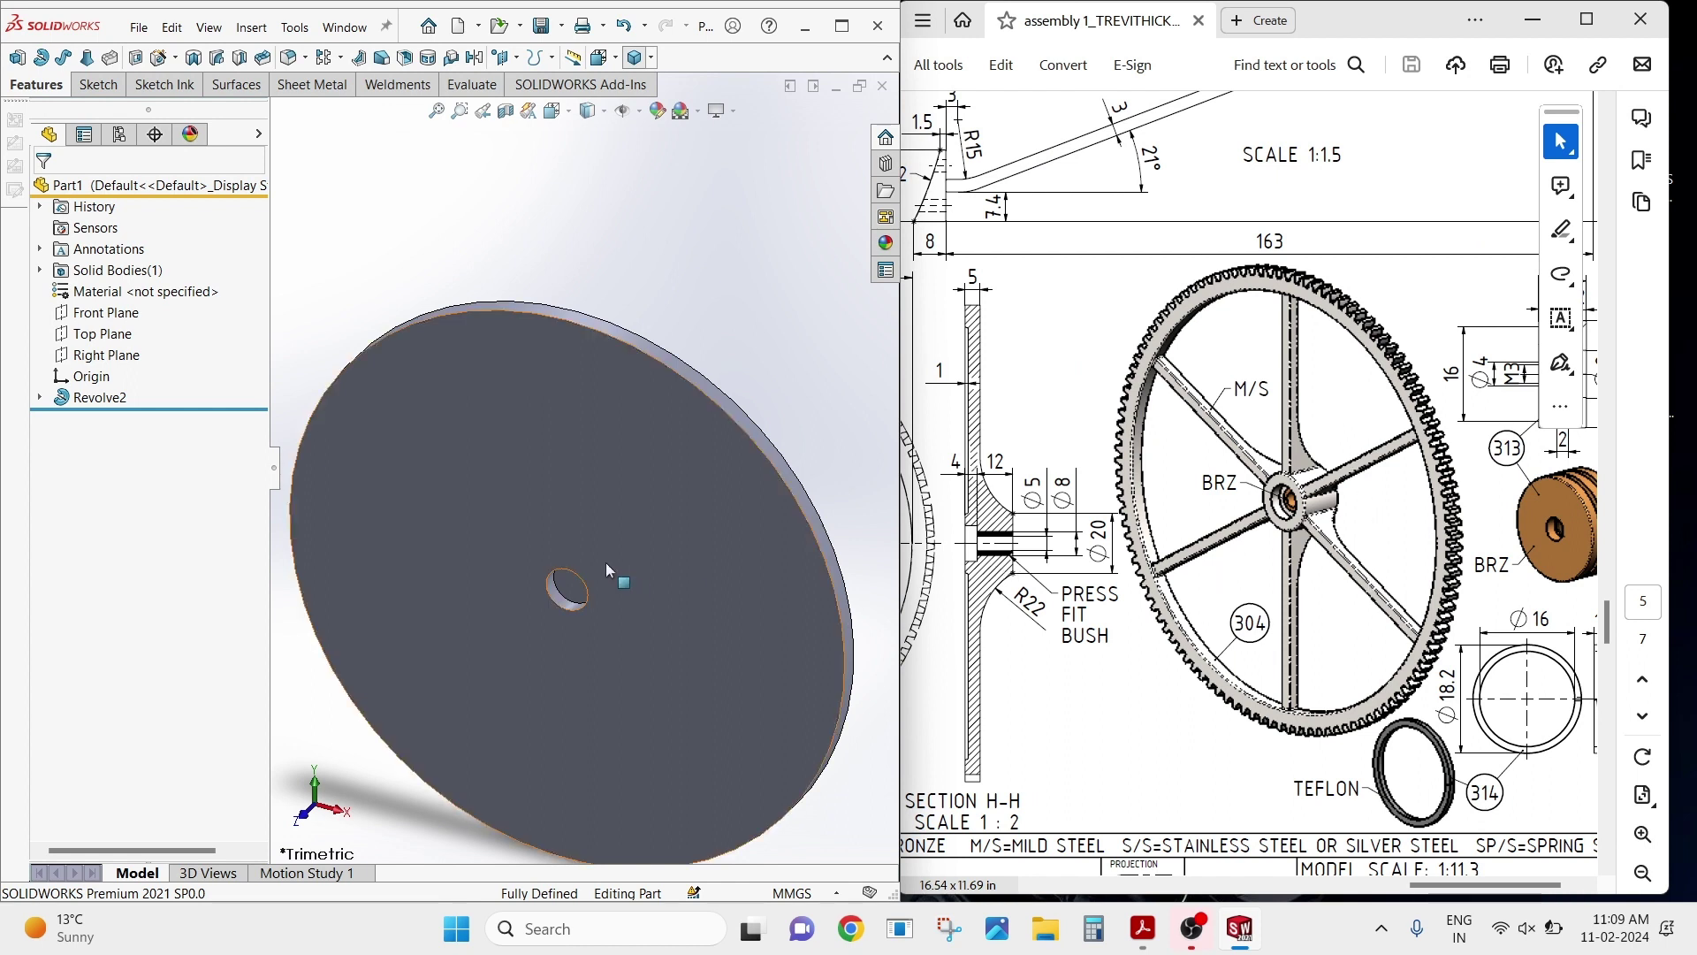
Start a sketch on the disc face and draw two concentric circles at the origin.
left_click(532, 543)
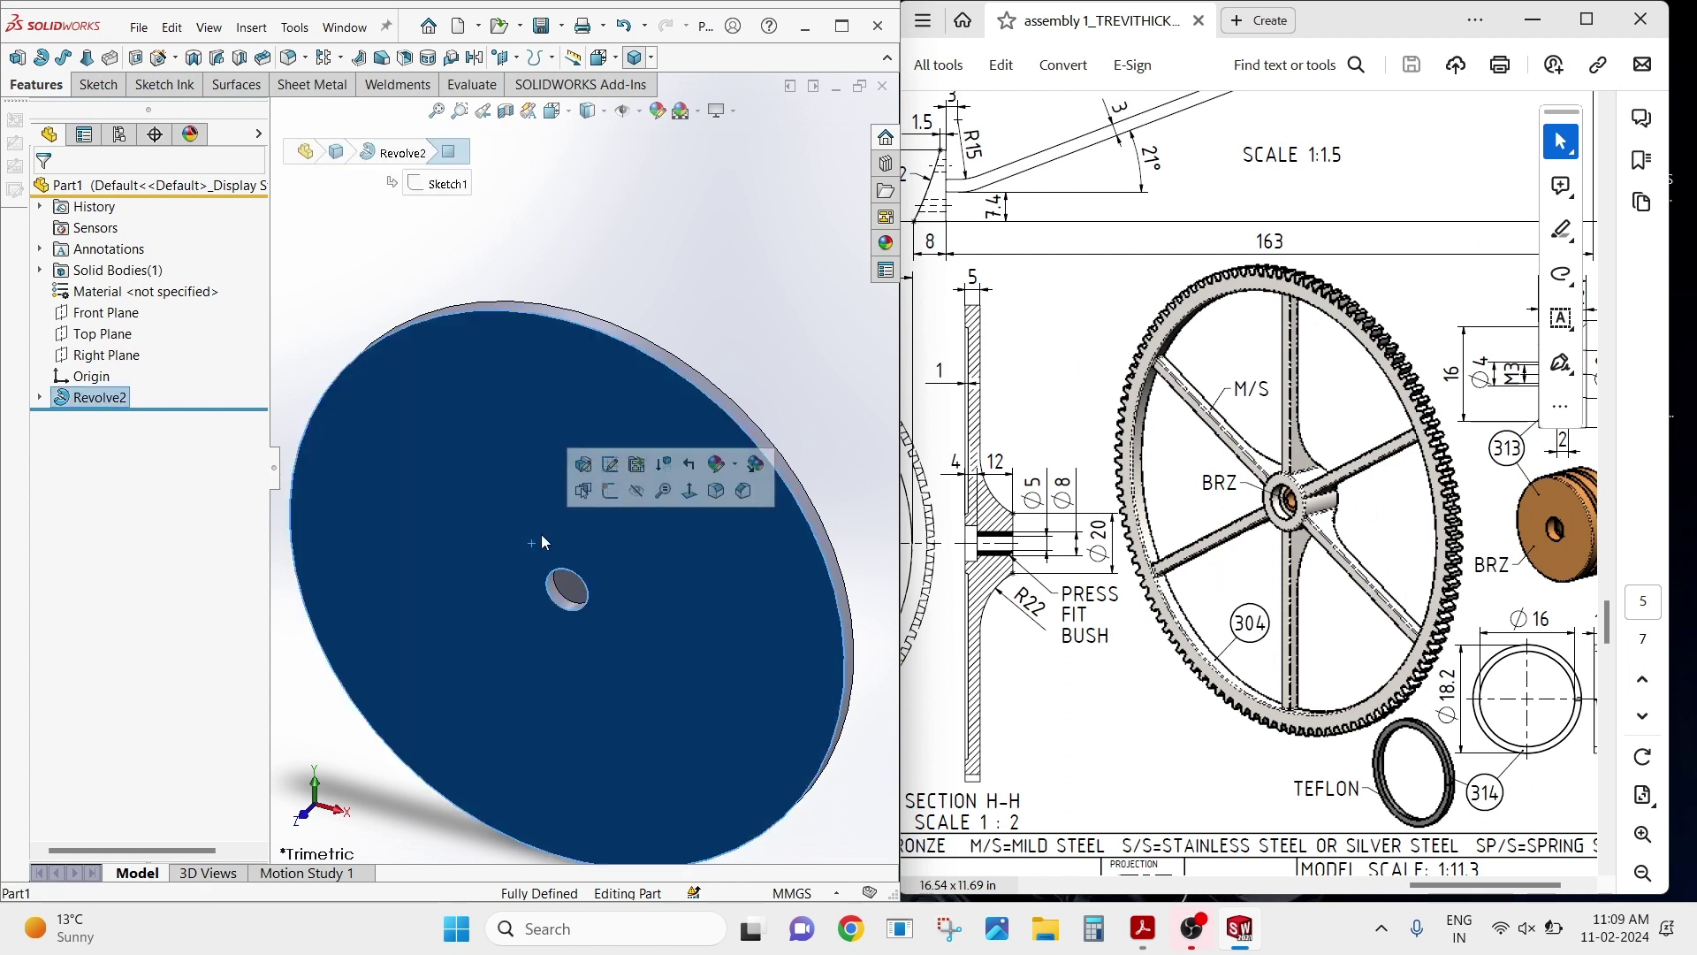
left_click(610, 490)
left_click(627, 190)
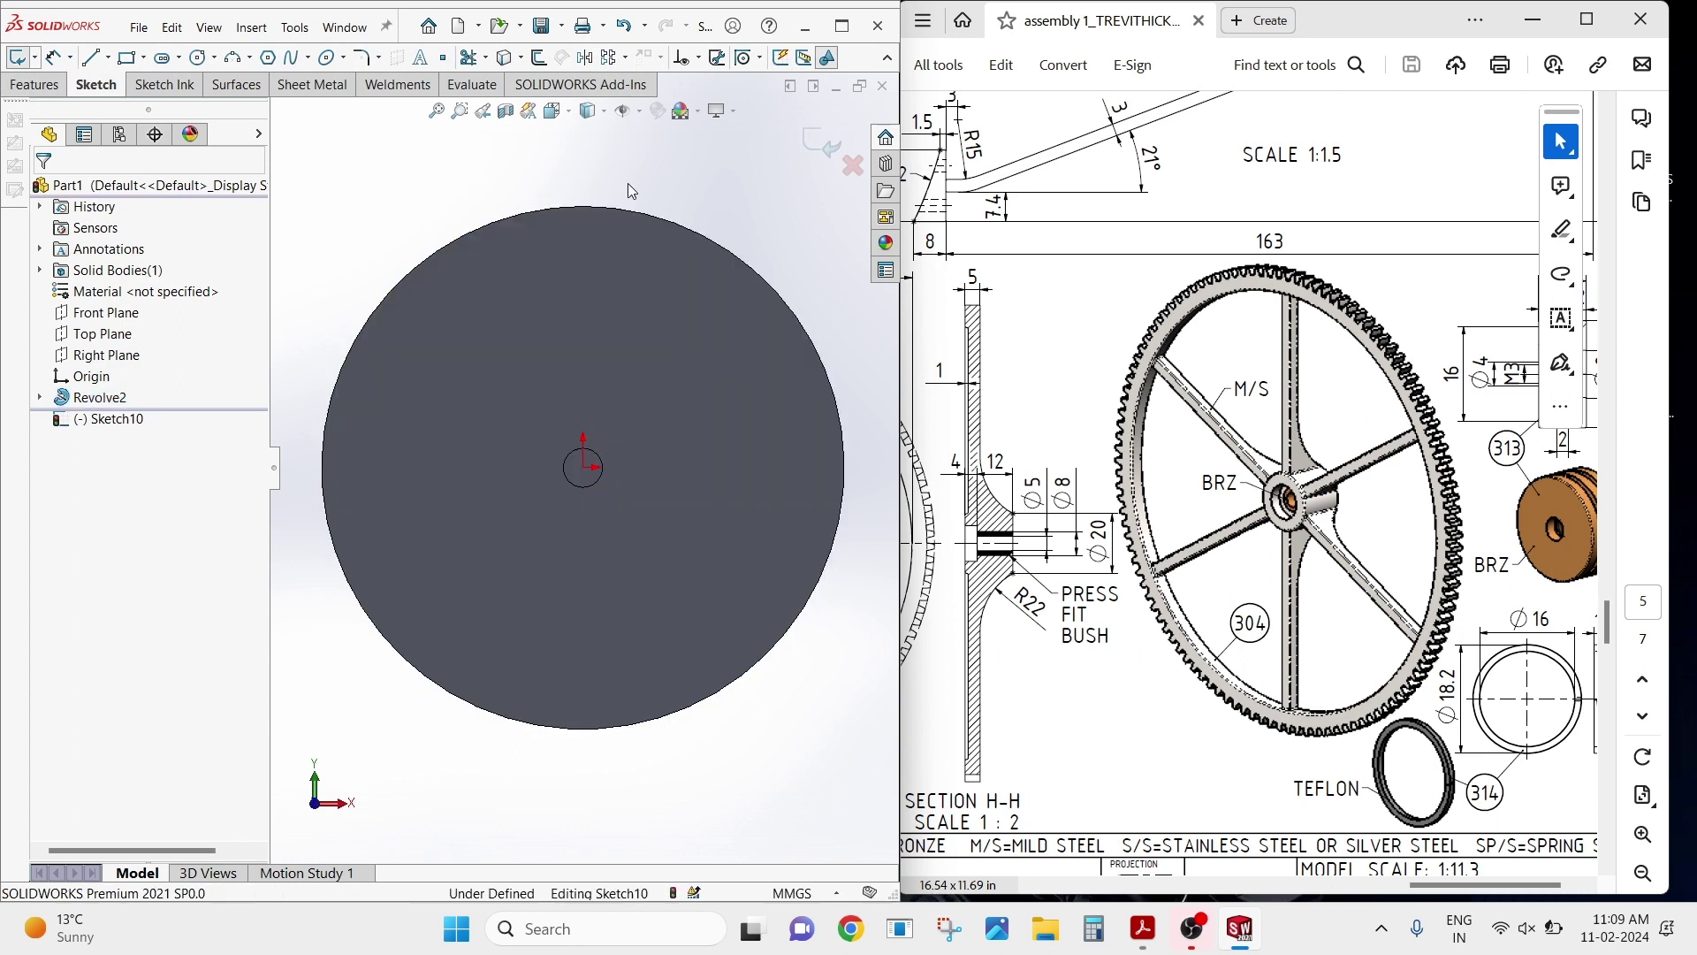
left_click(200, 58)
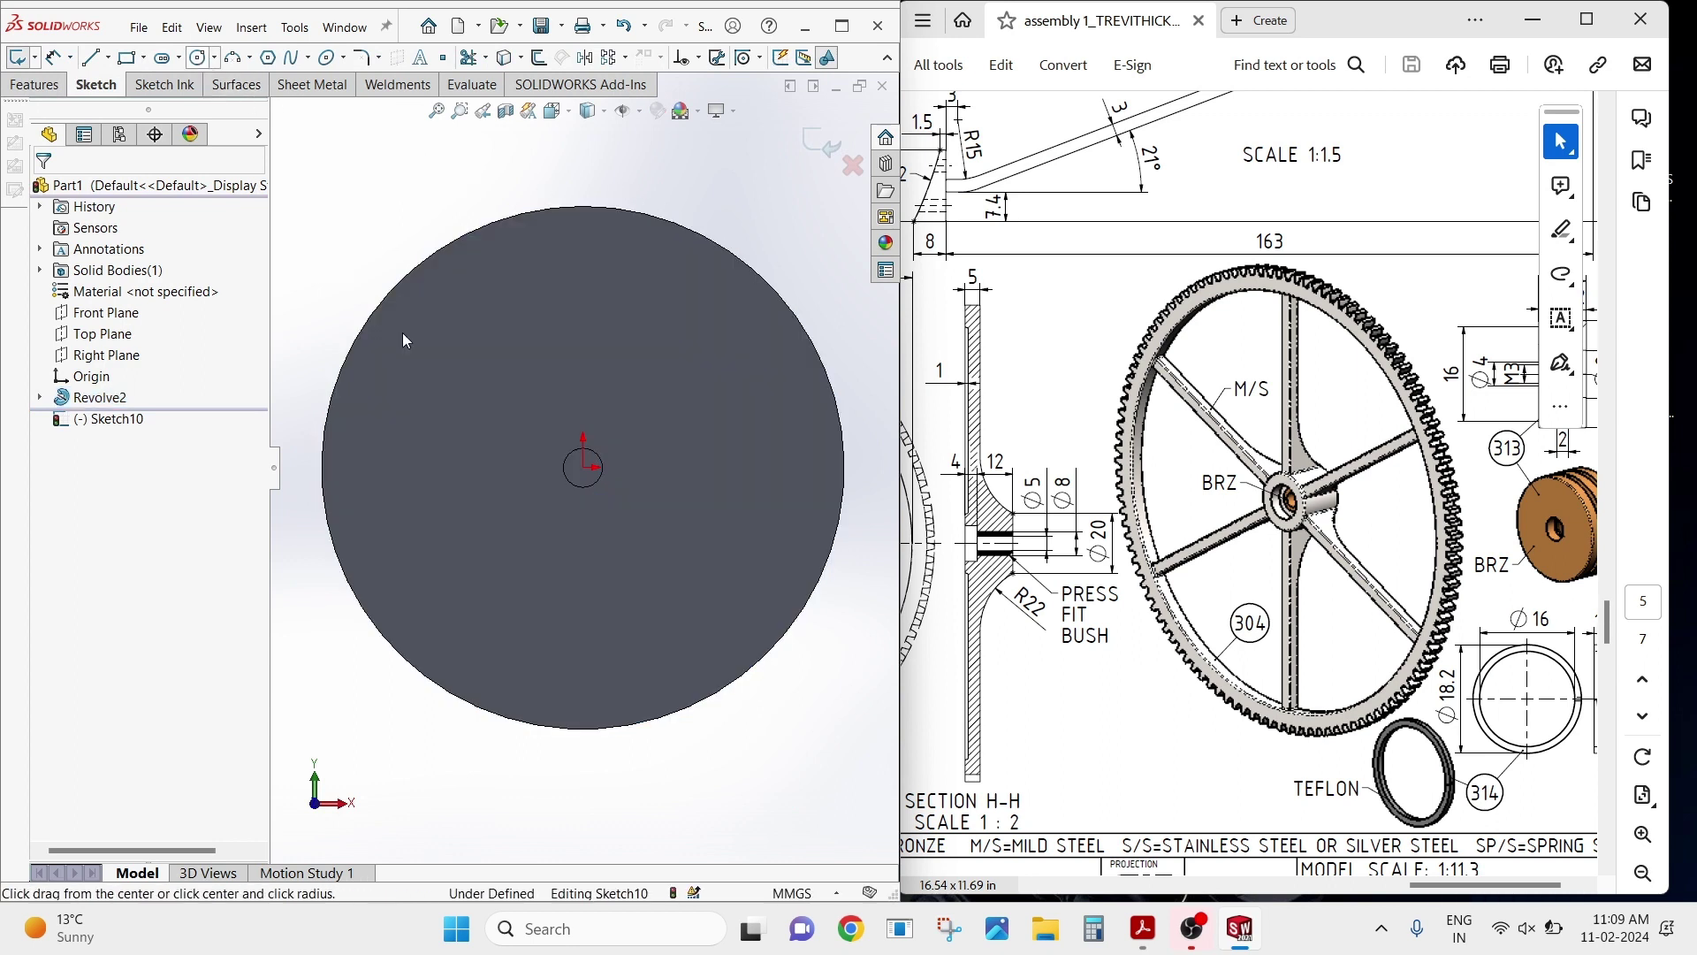
left_click(583, 467)
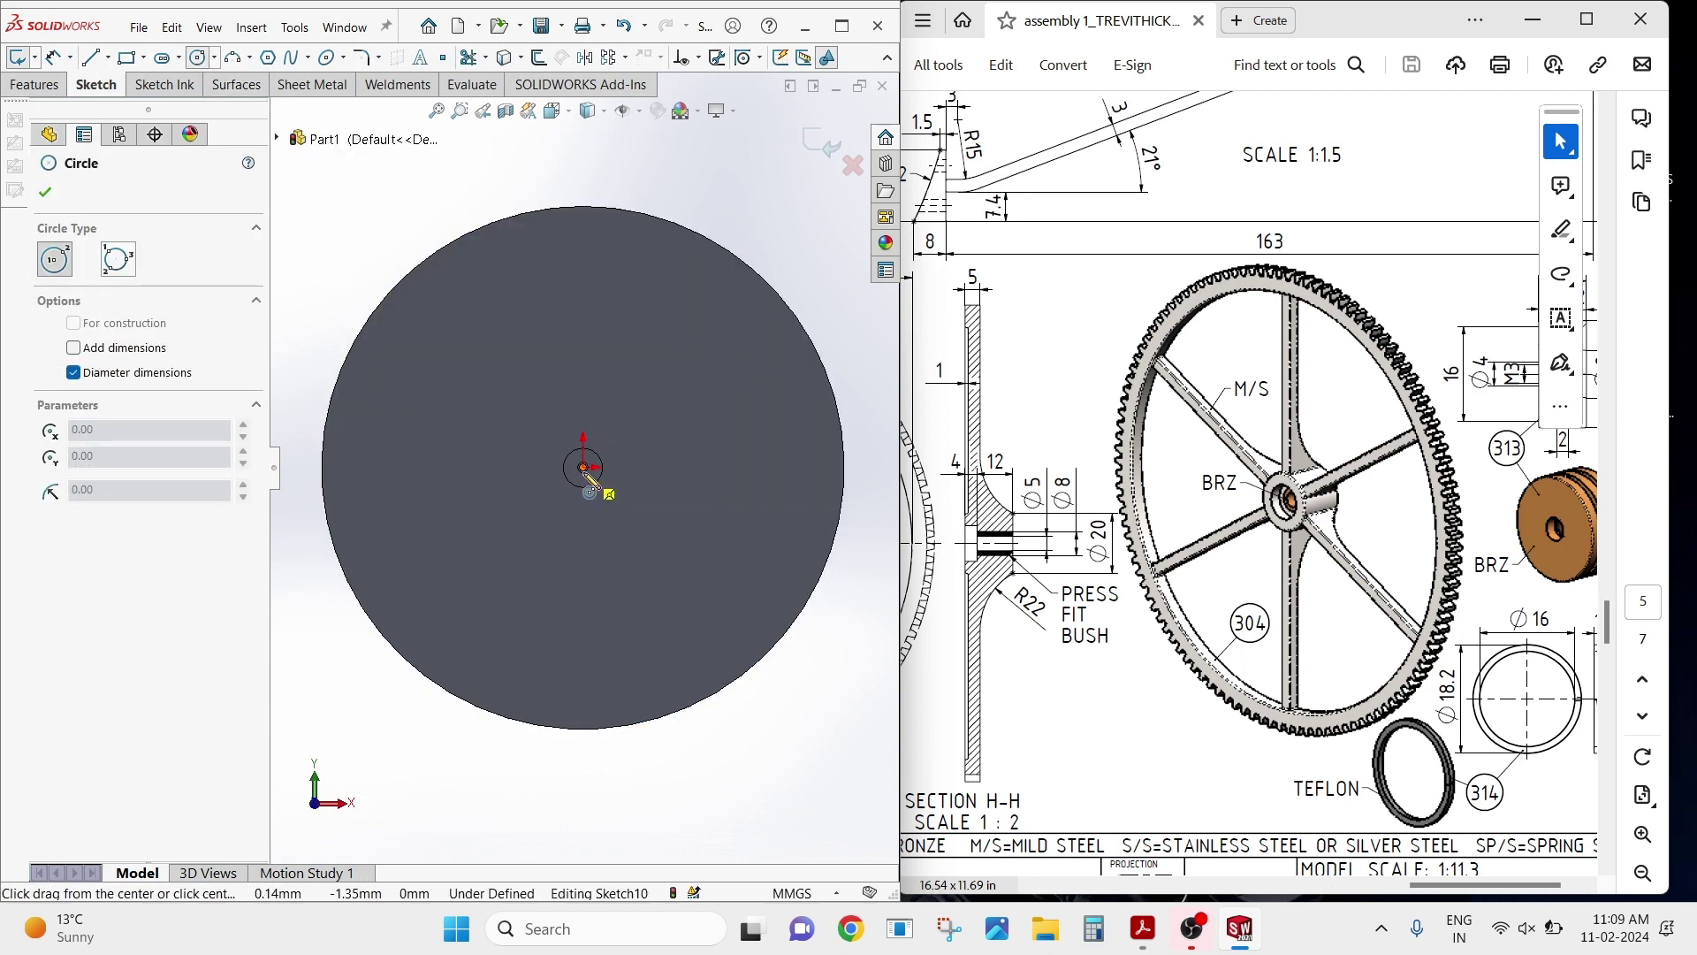
left_click(741, 541)
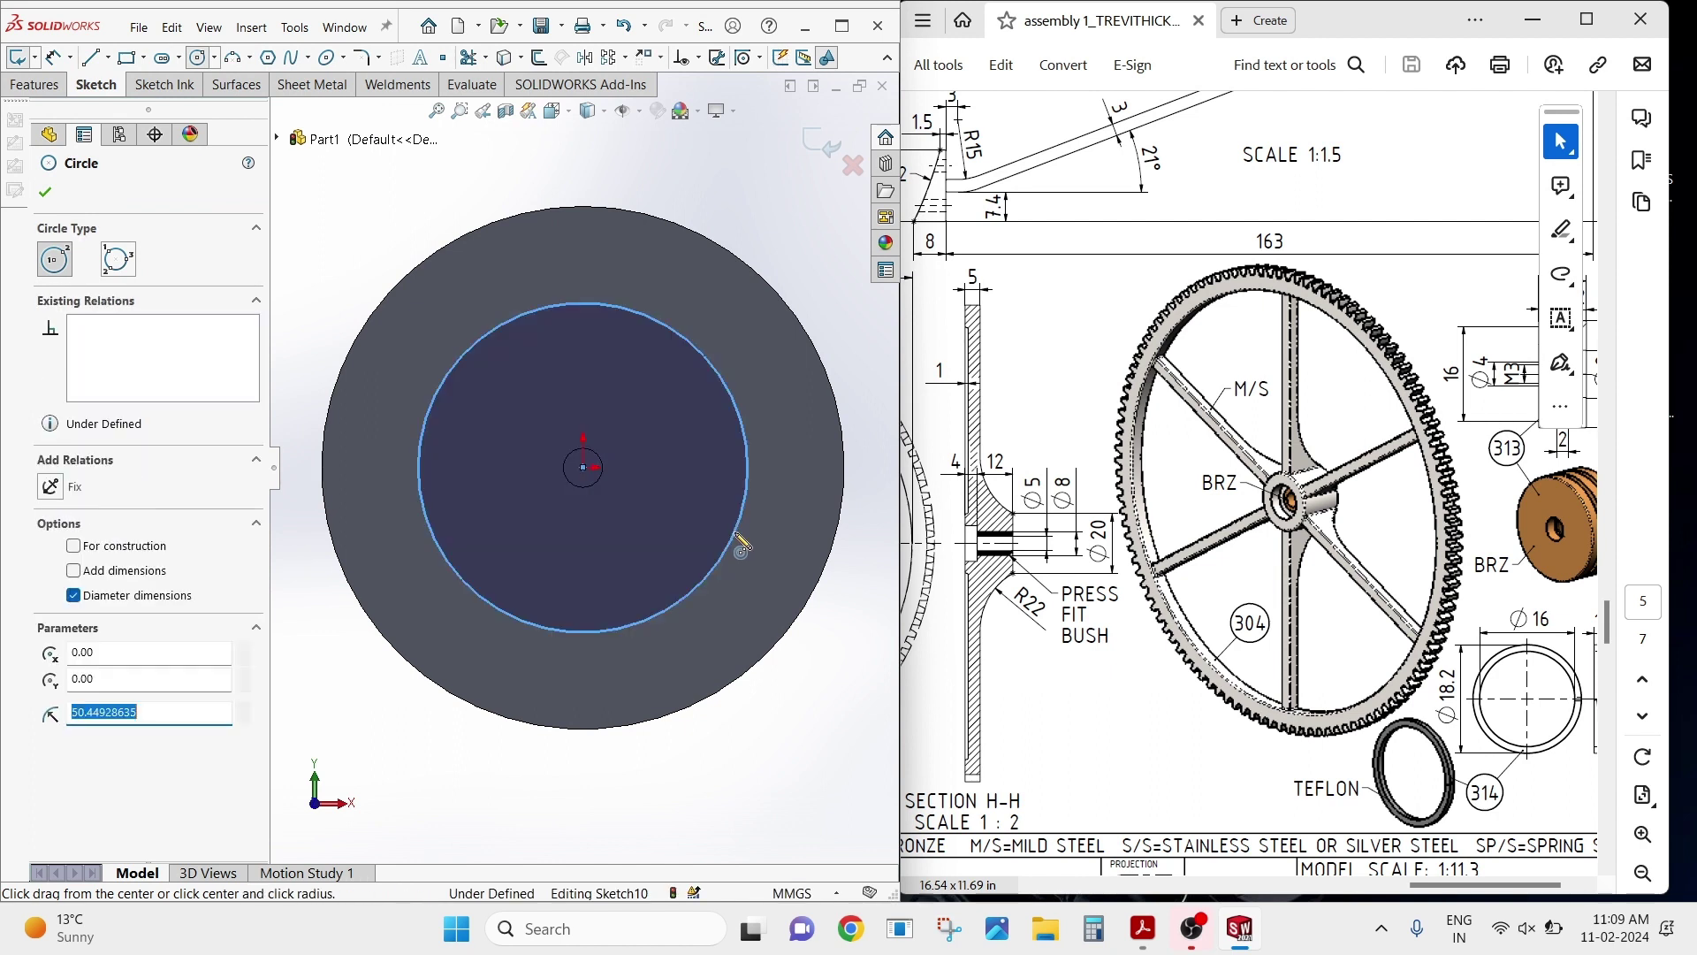
left_click(584, 469)
left_click(673, 519)
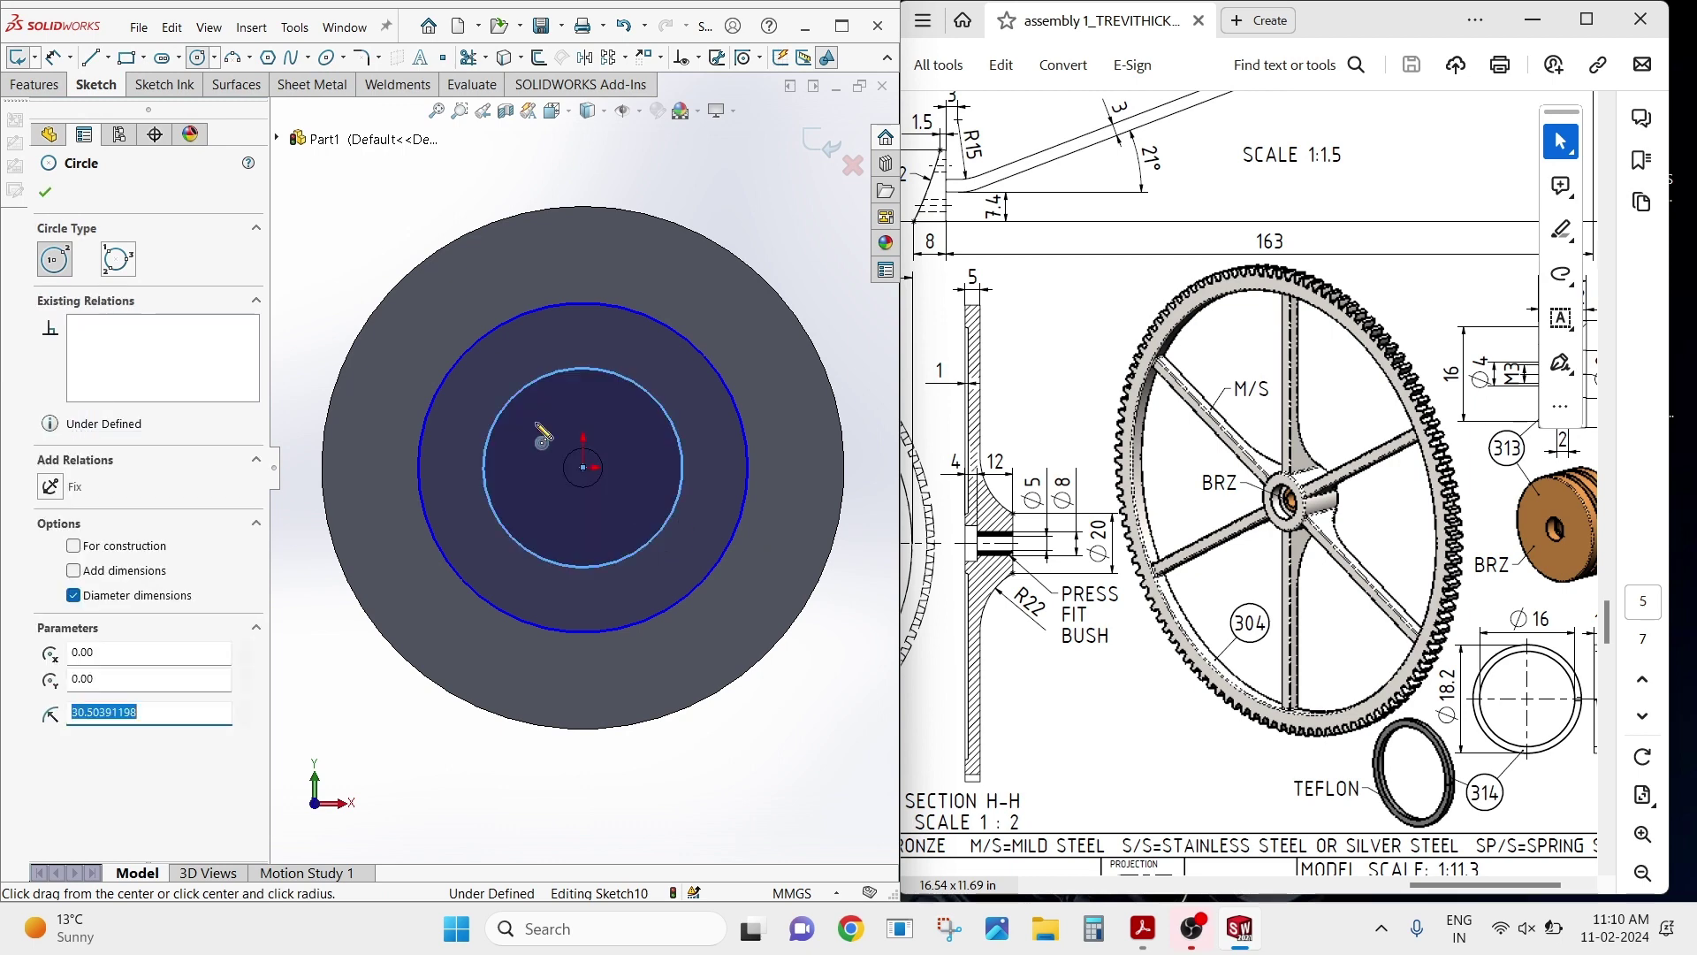
left_click(53, 60)
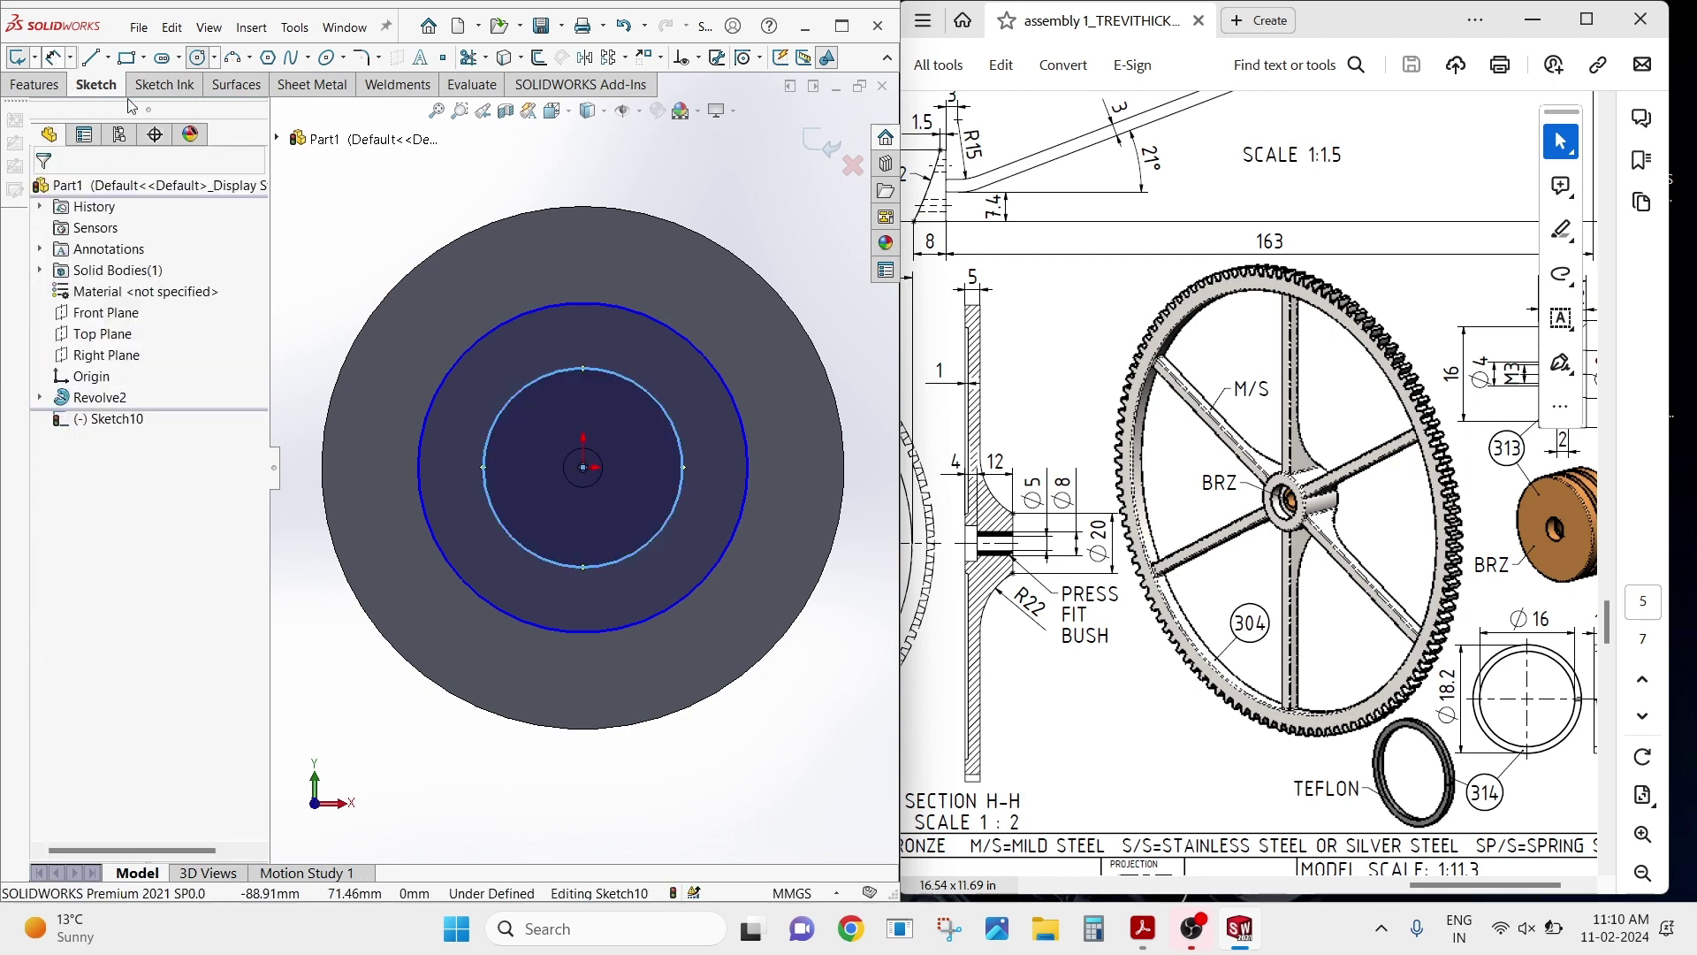
scroll(1139, 535, "left", 5)
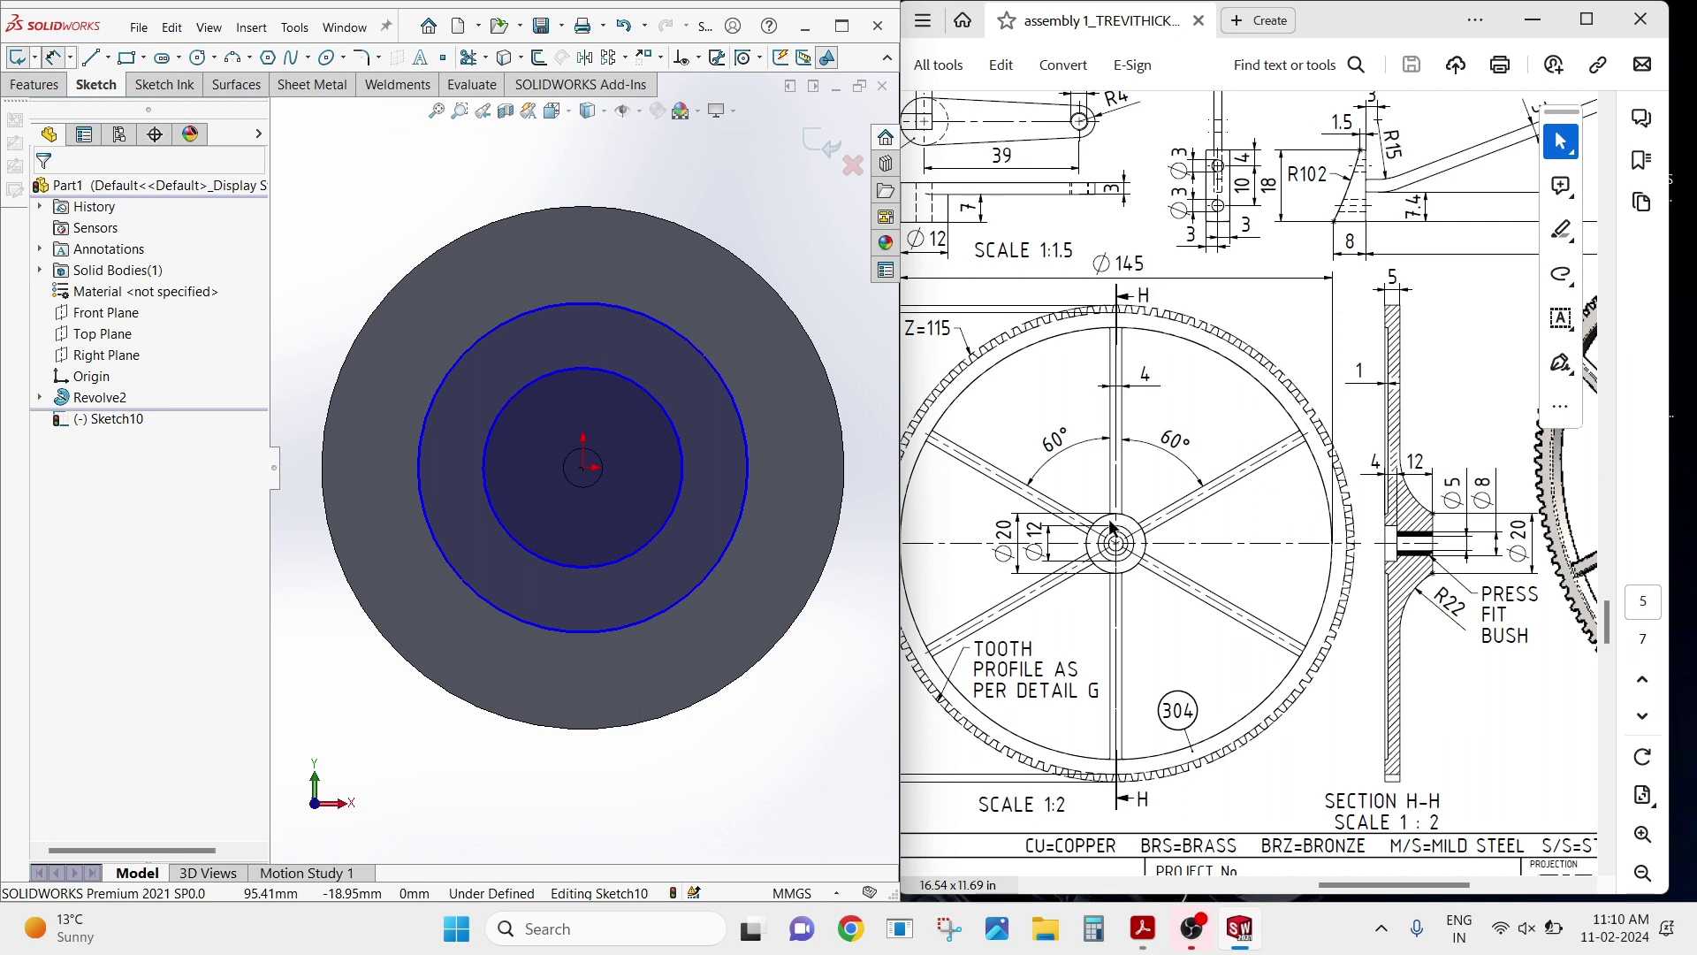
Dimension the outer circle Ø145 mm and the inner circle Ø20 mm.
left_click(702, 585)
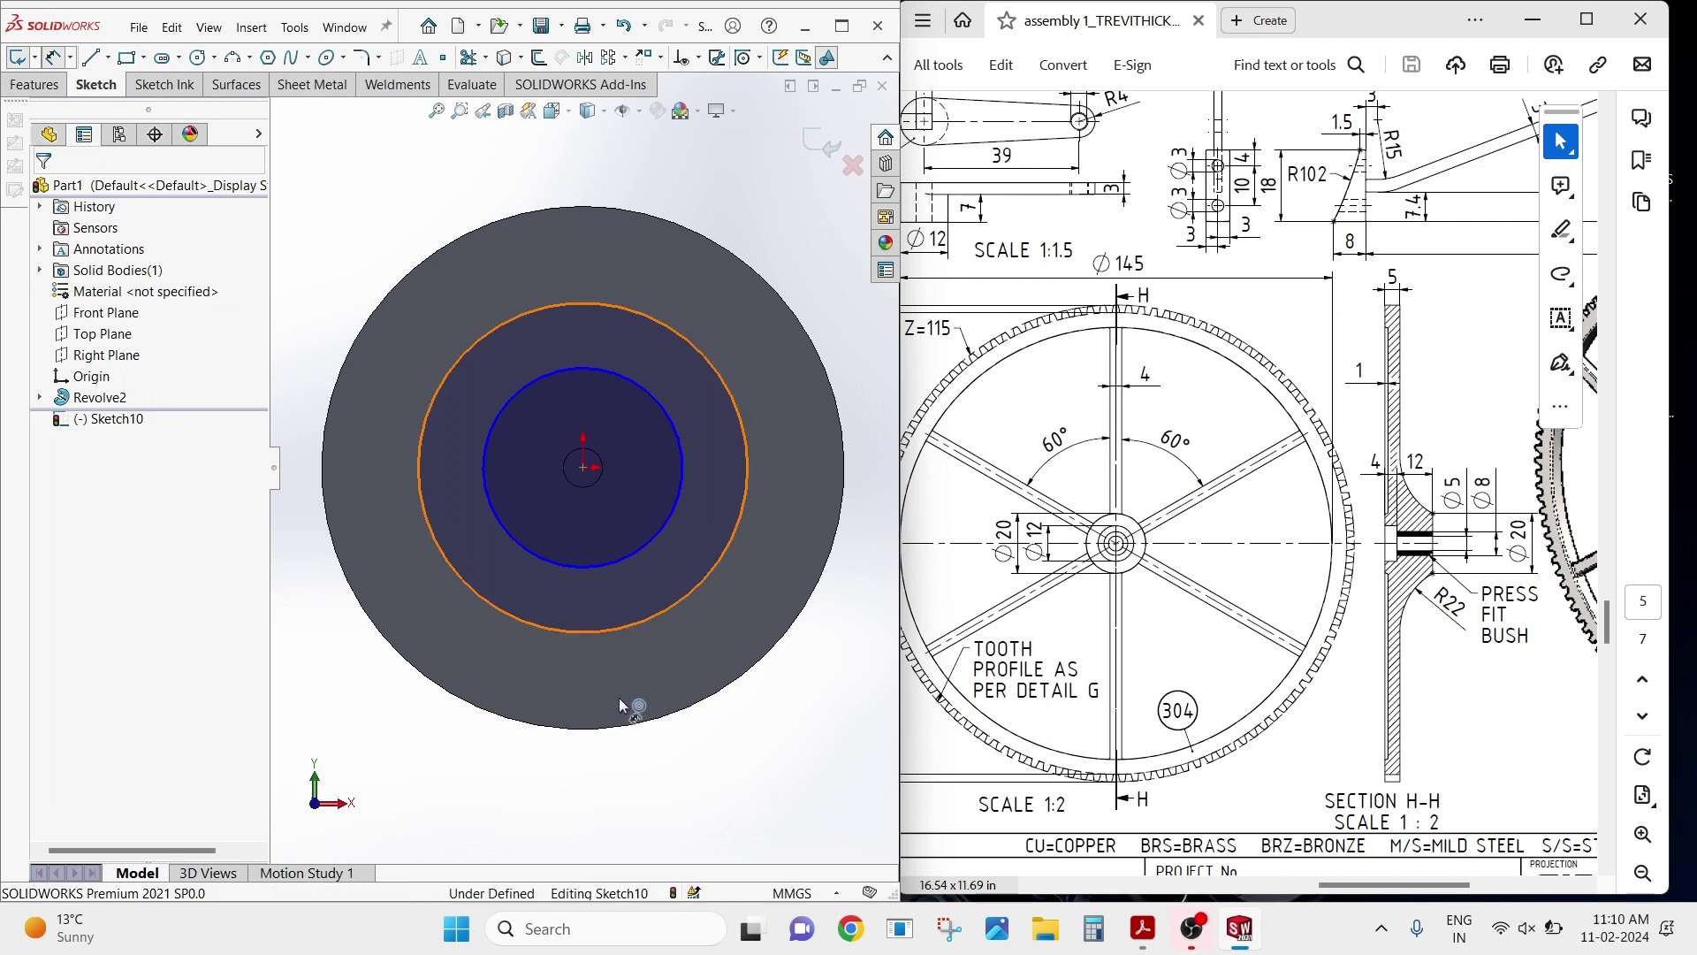
left_click(598, 697)
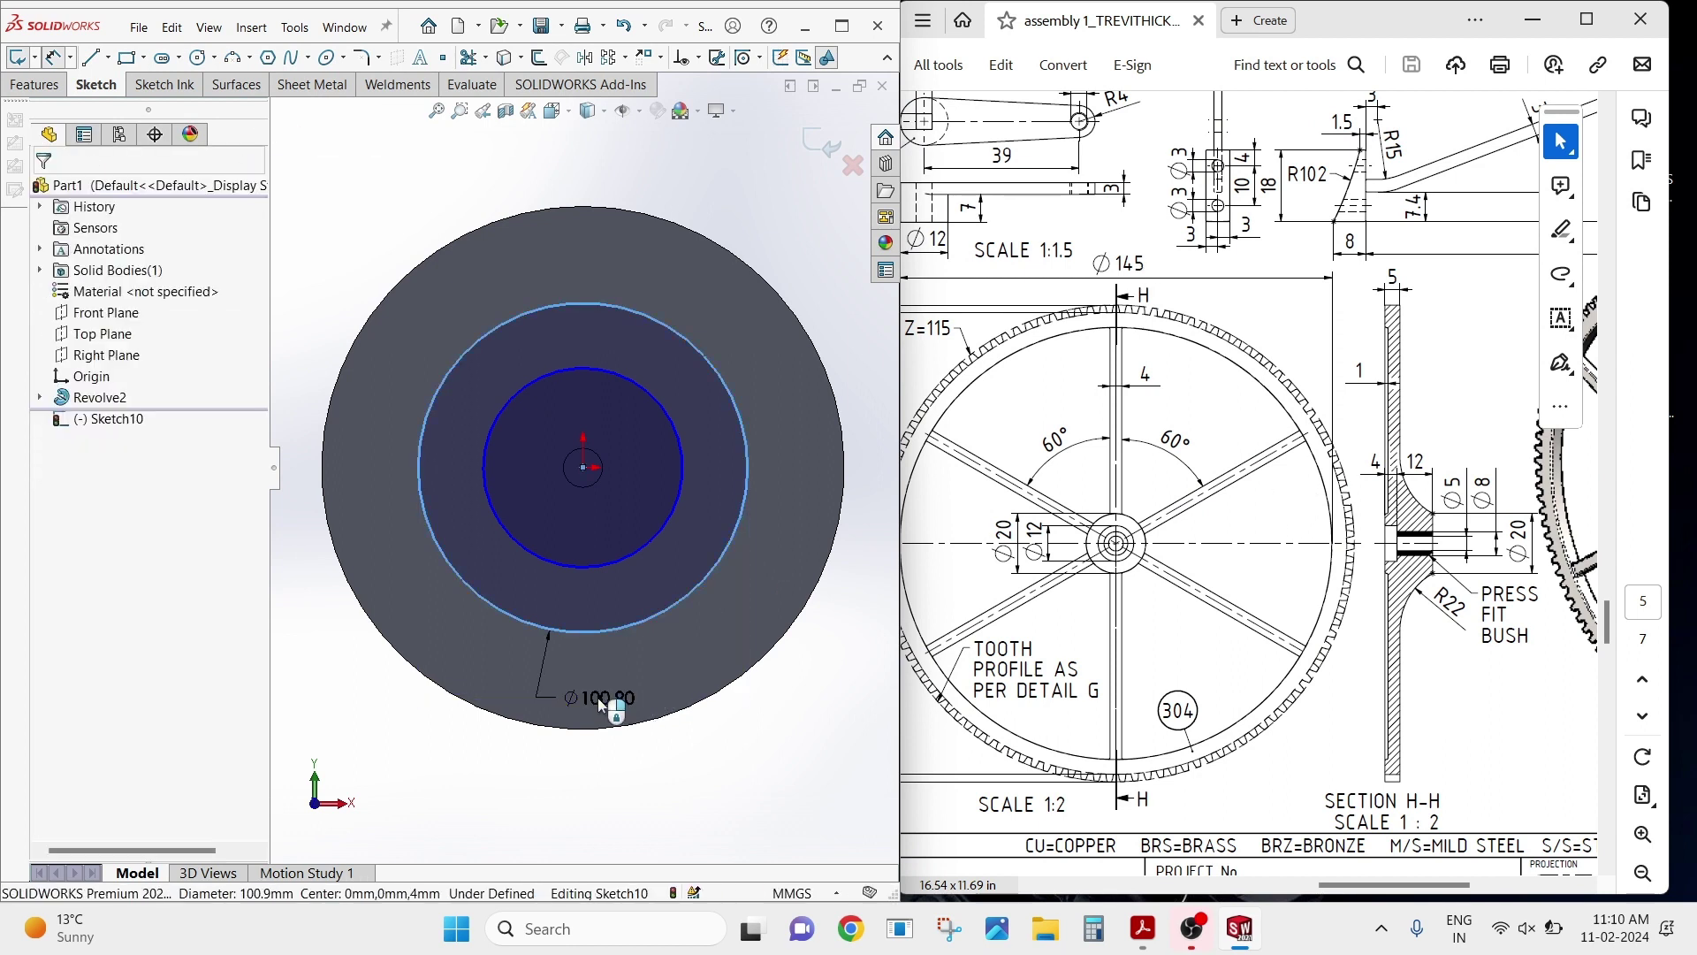
left_click(597, 698)
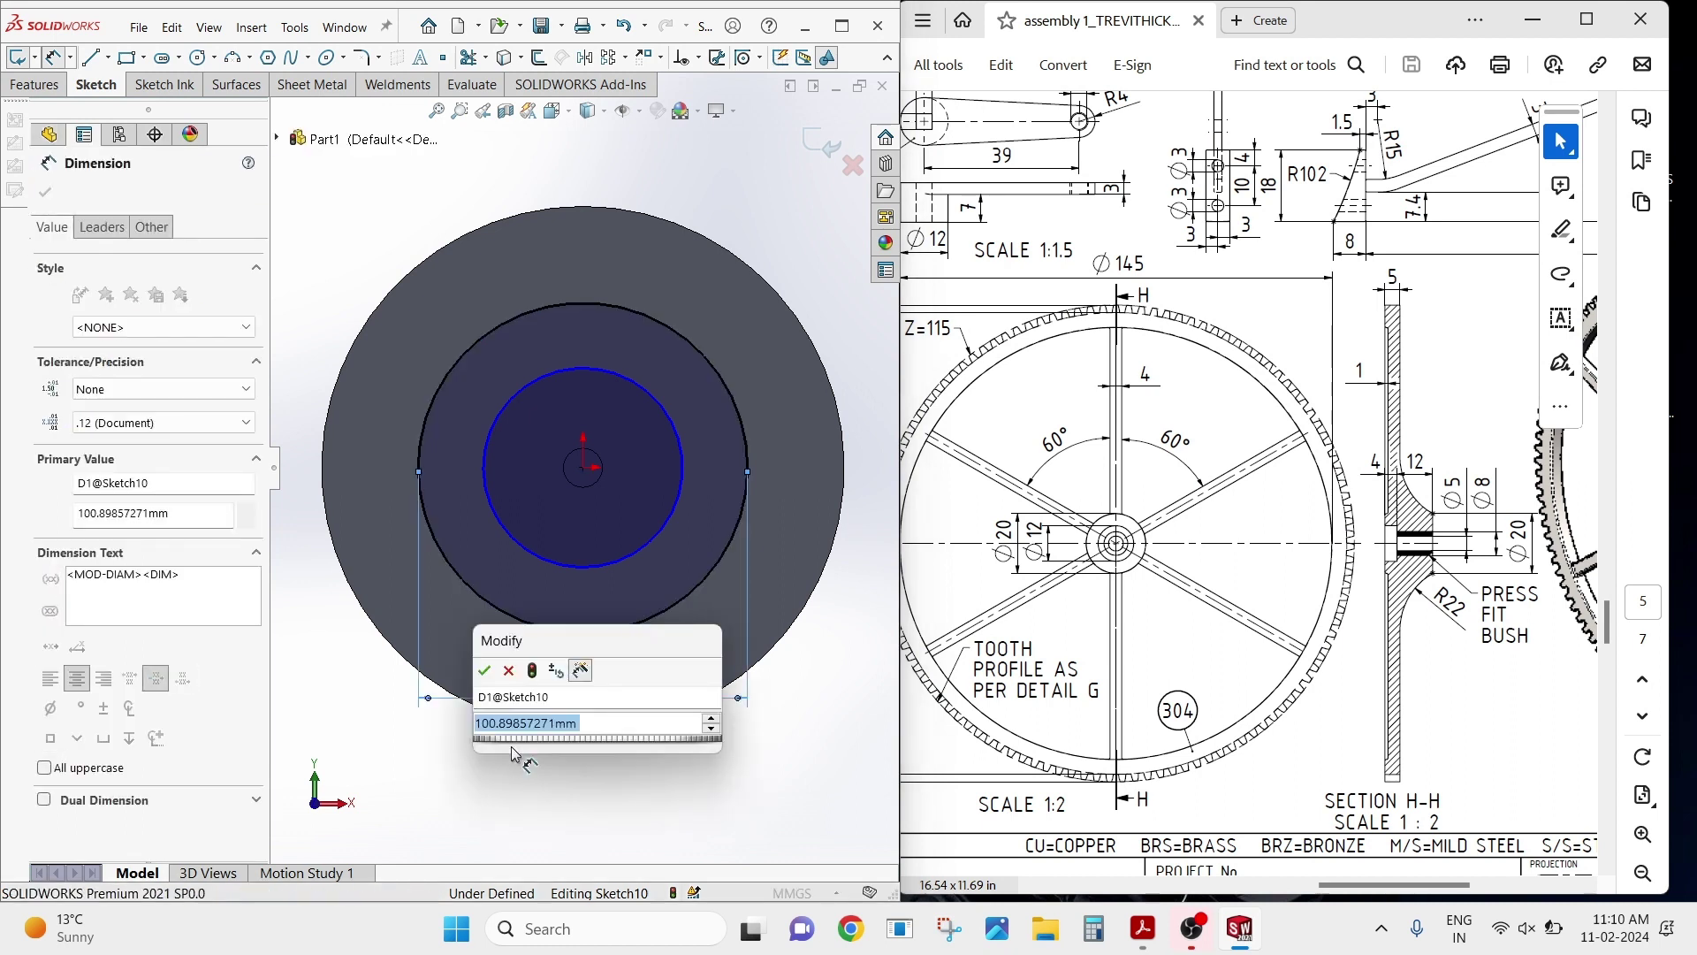
type("145")
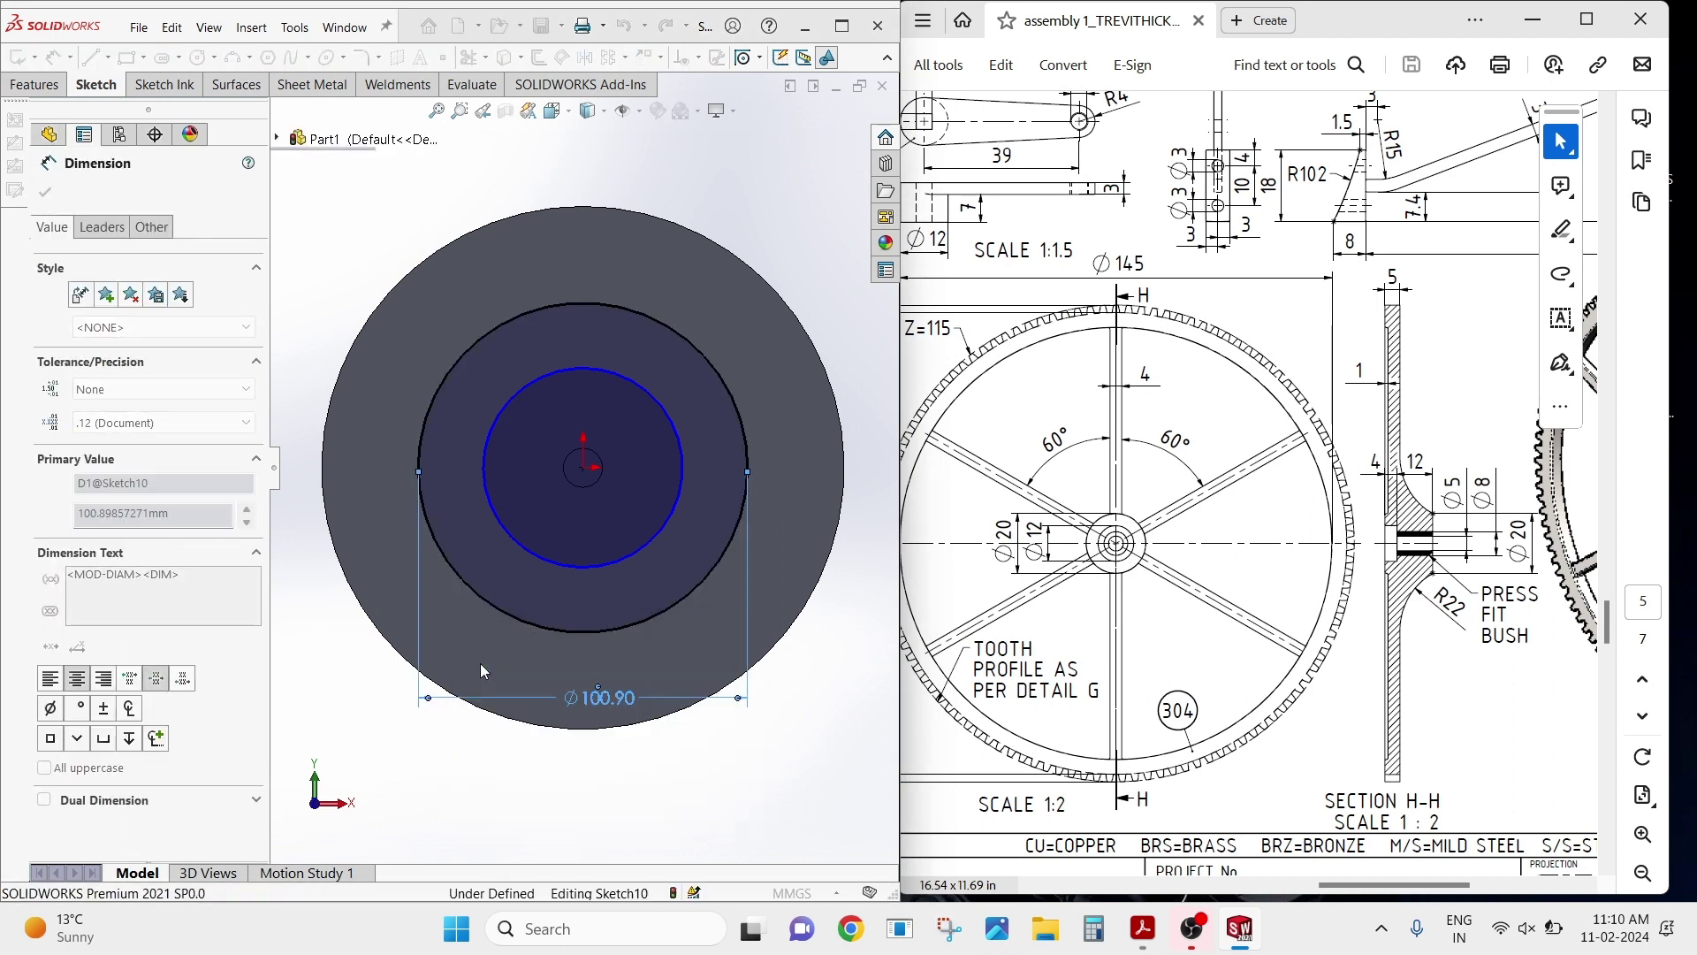
key("Return")
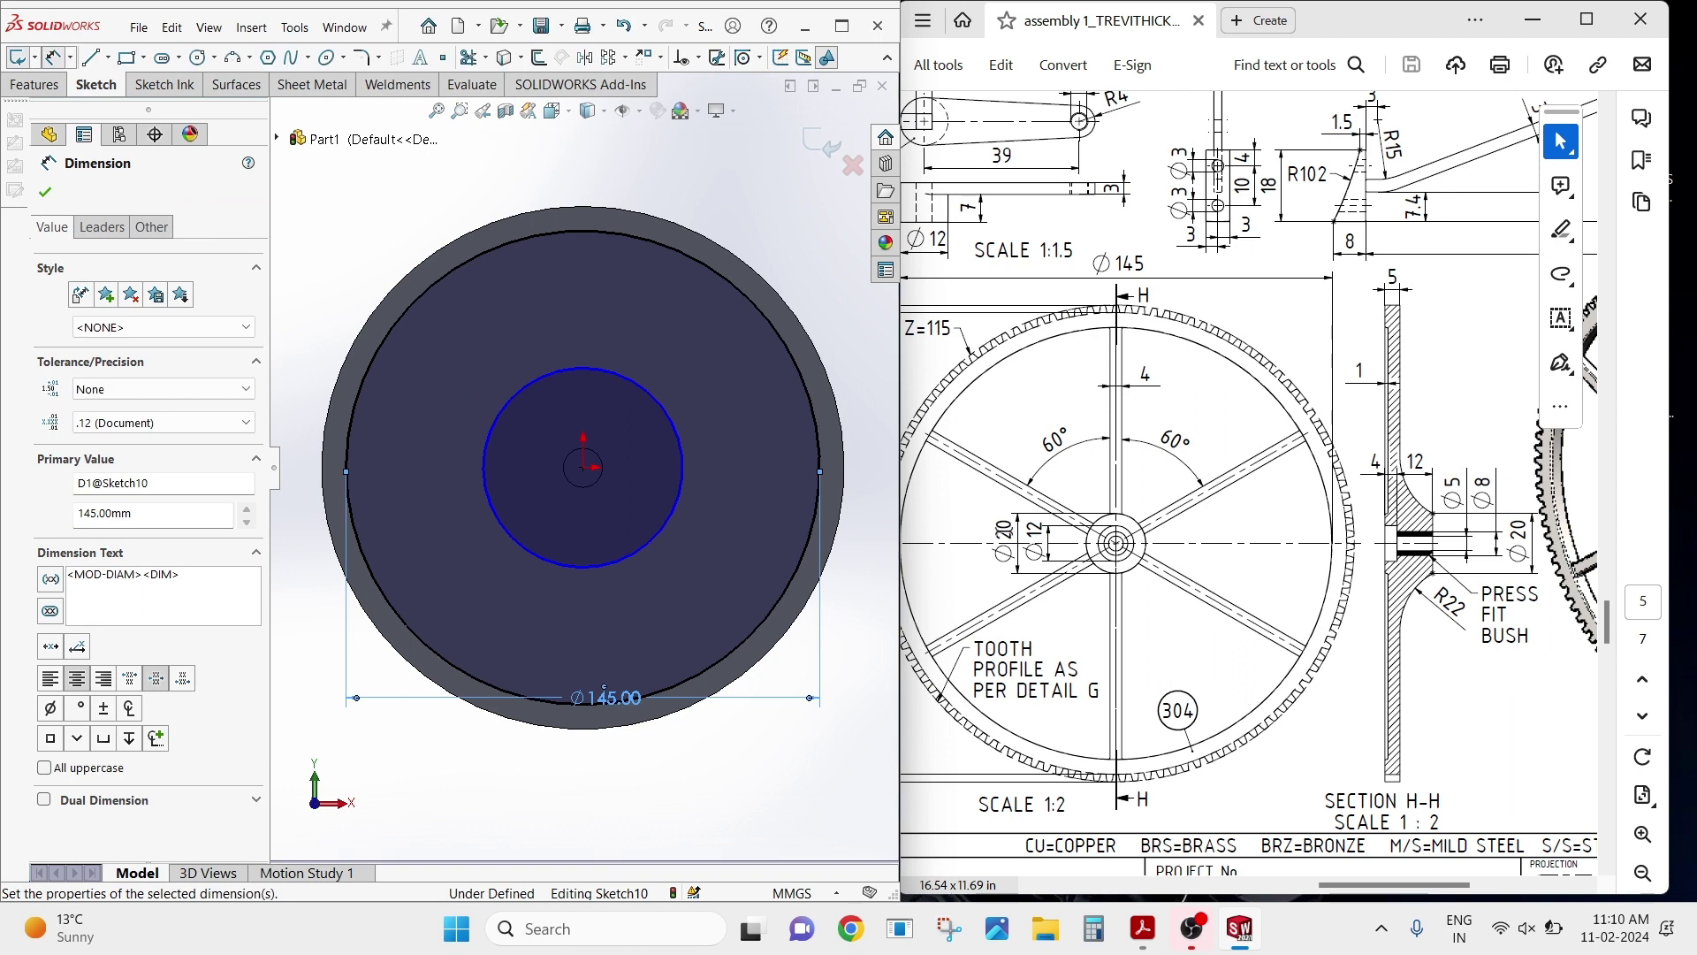
left_click(654, 534)
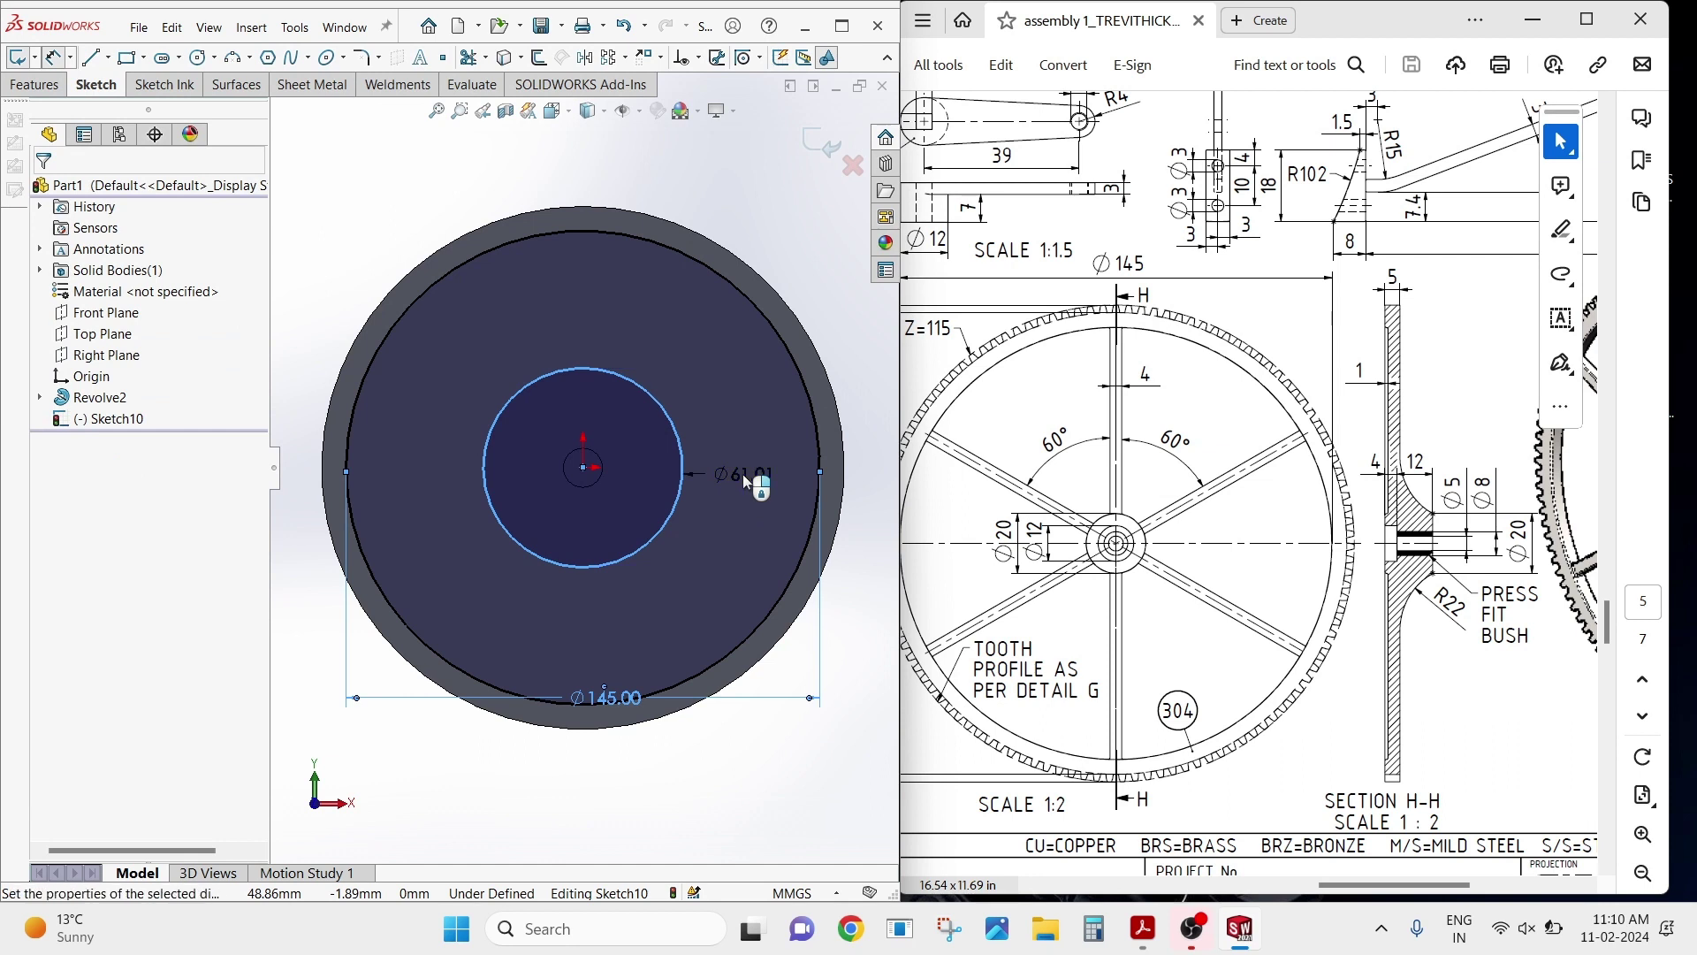
left_click(742, 474)
type("20")
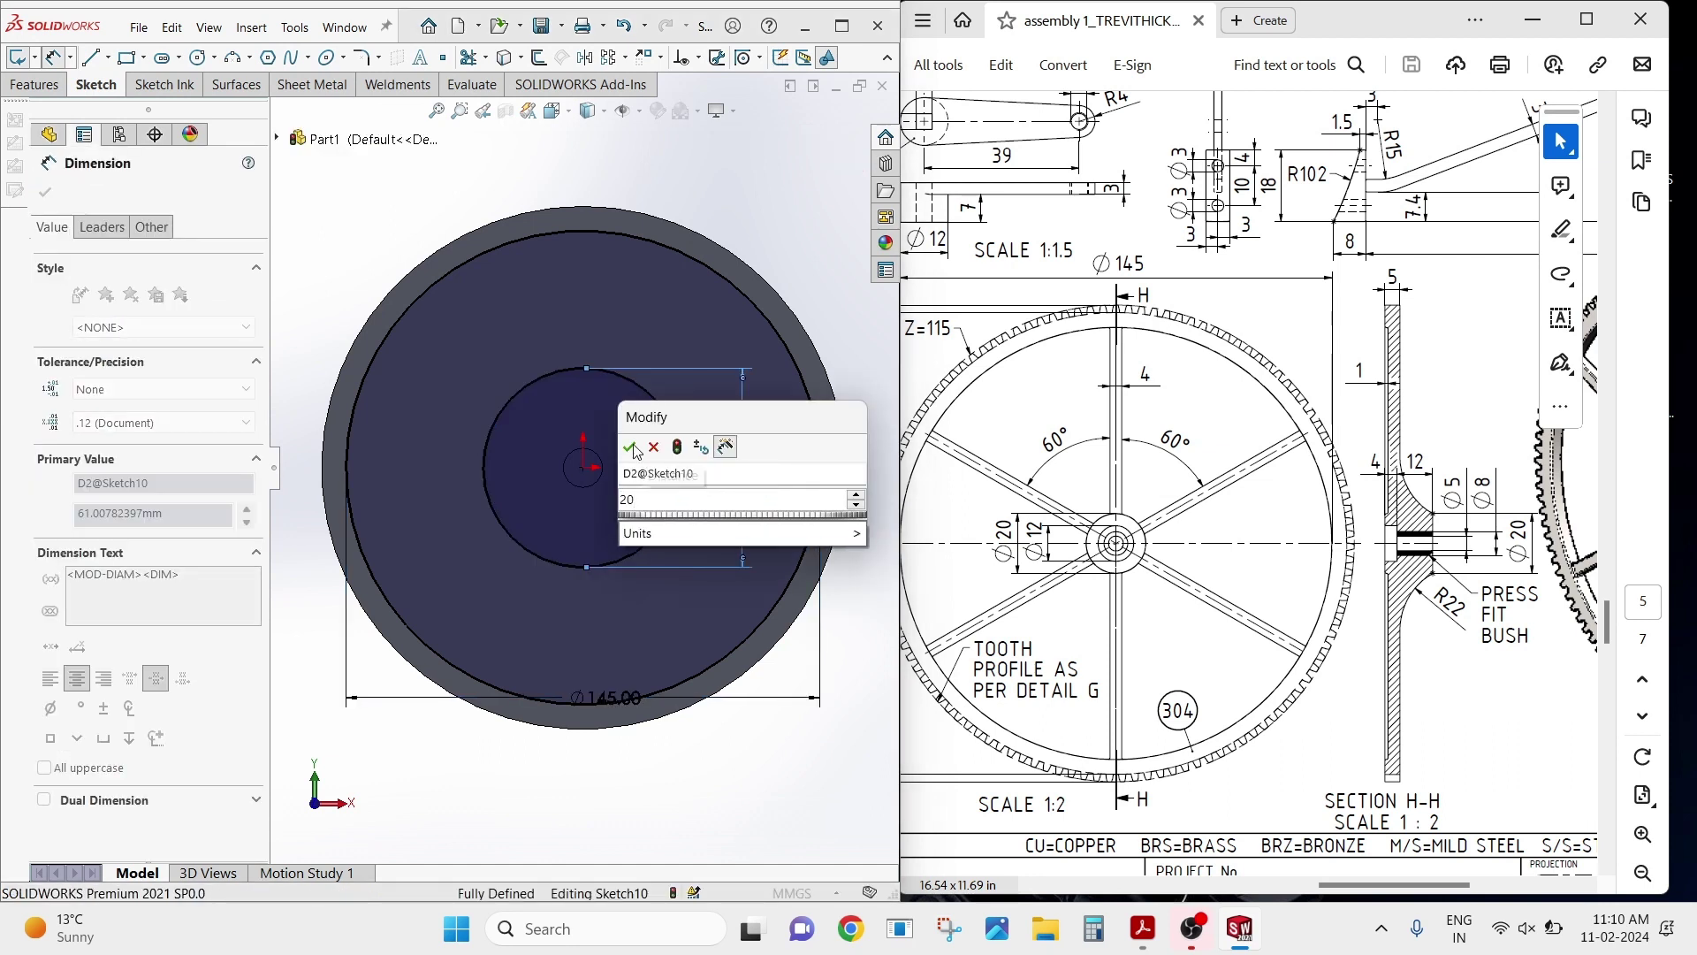
left_click(633, 443)
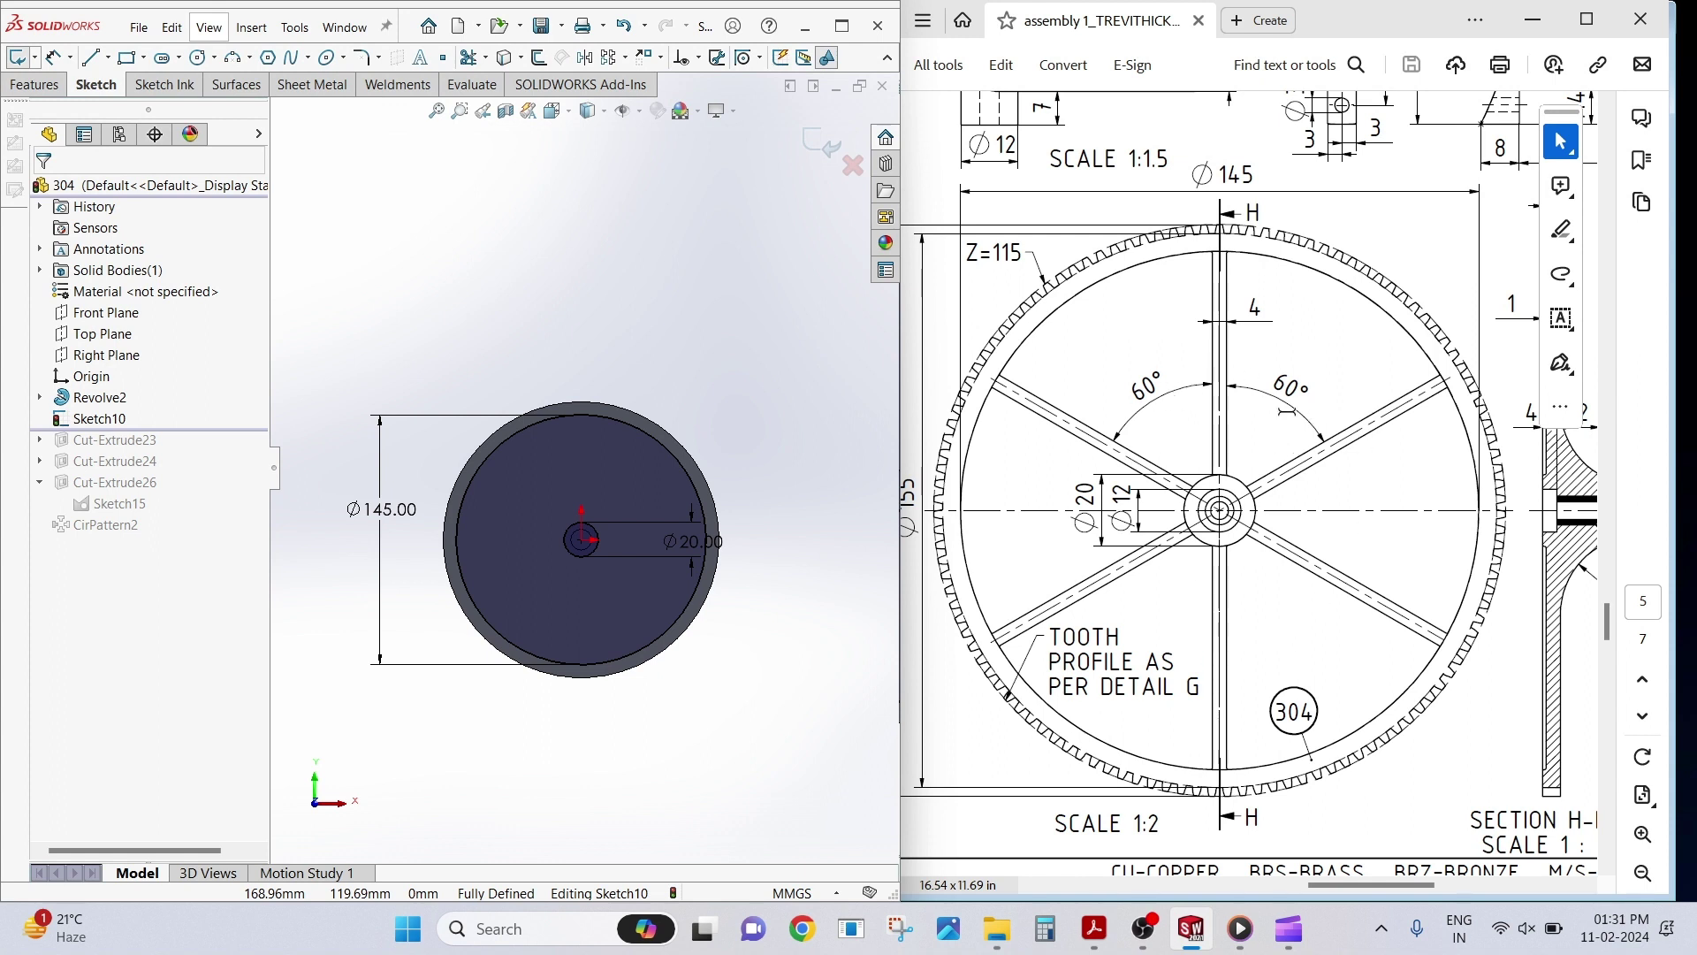
Draw a vertical line from the disc top to the centre and offset it 2 mm both sides.
left_click(91, 59)
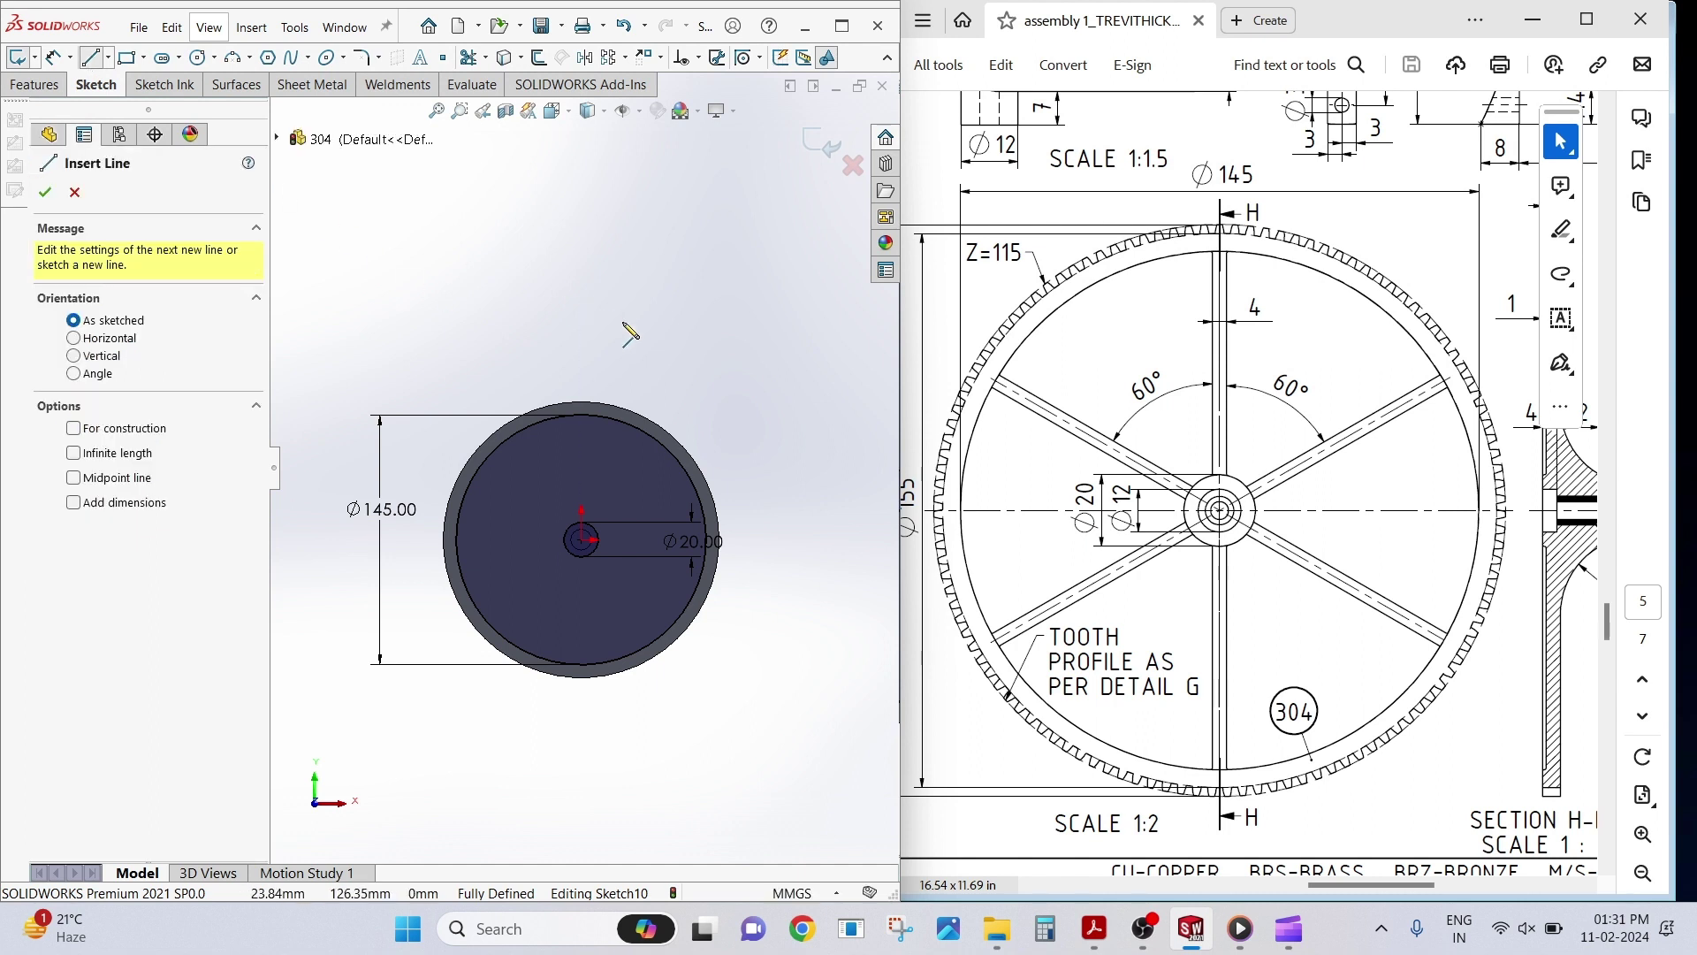
left_click(581, 415)
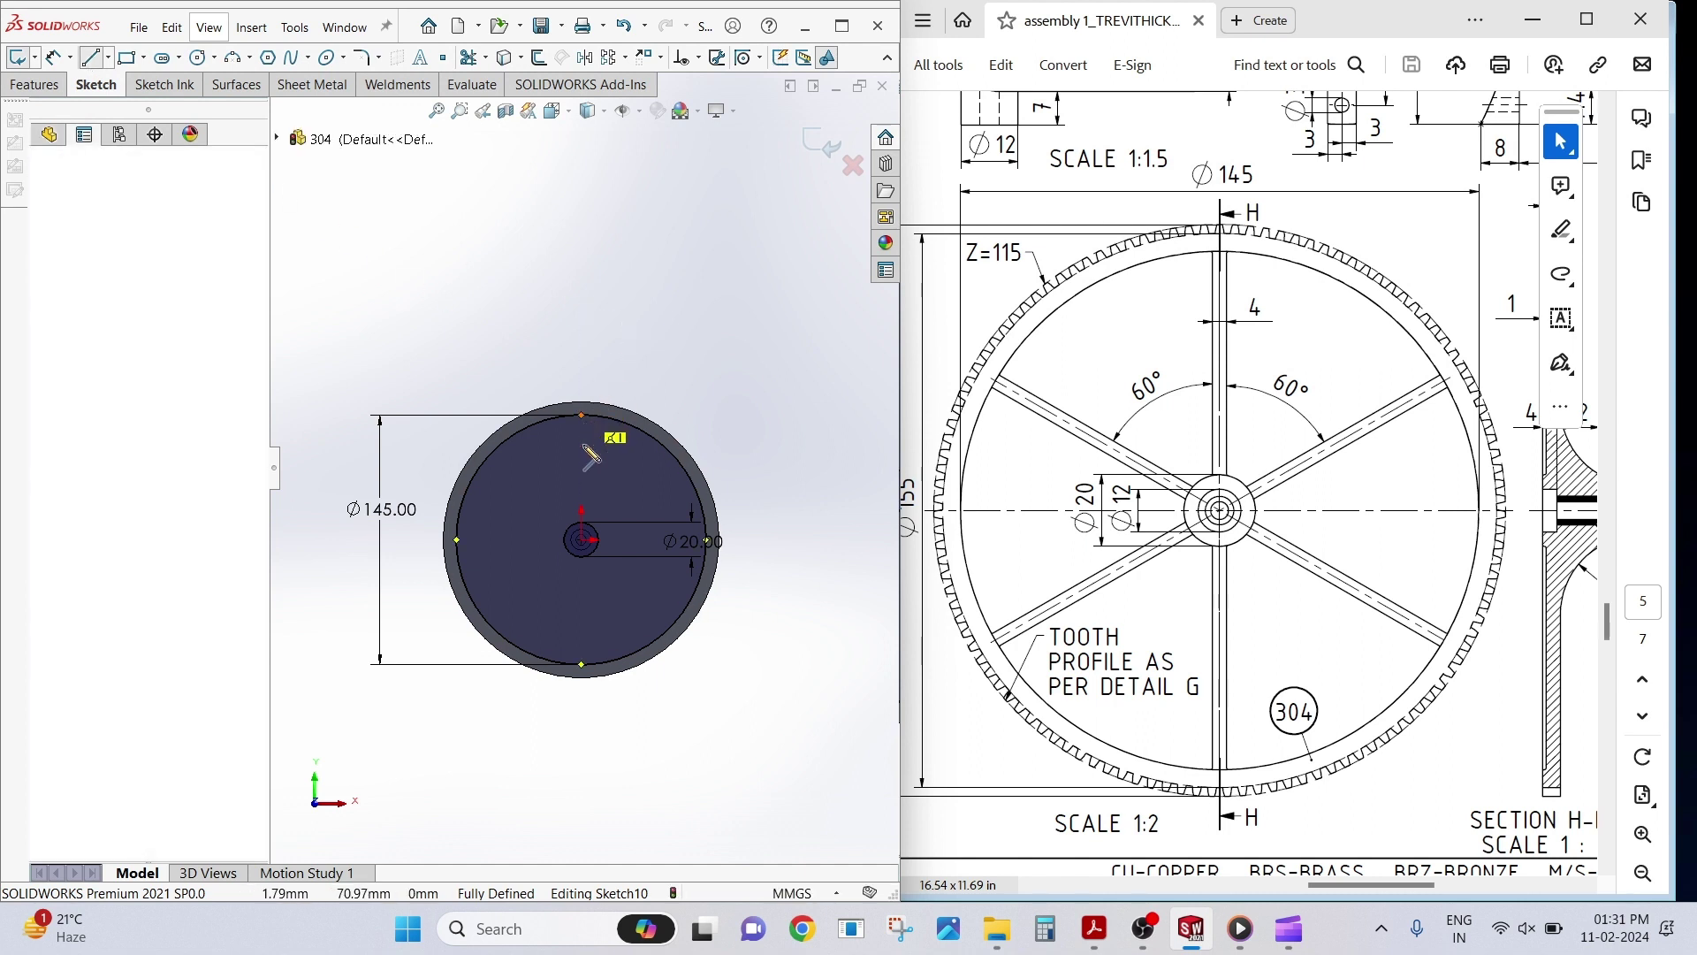
left_click(580, 539)
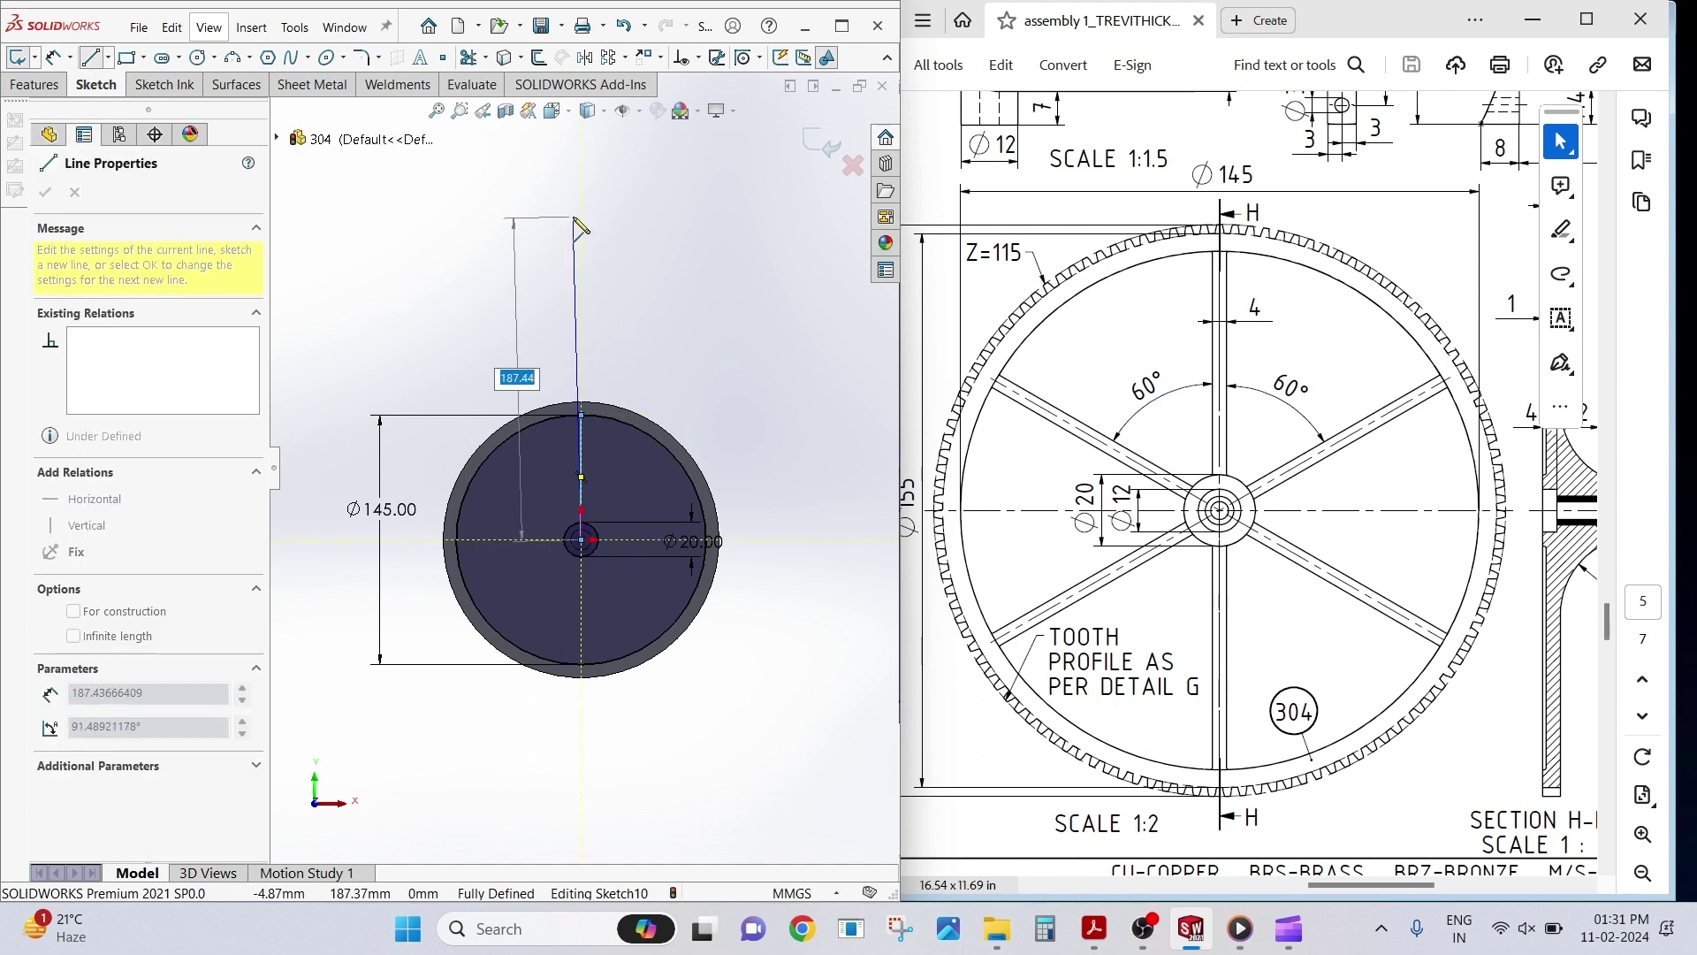
left_click(538, 62)
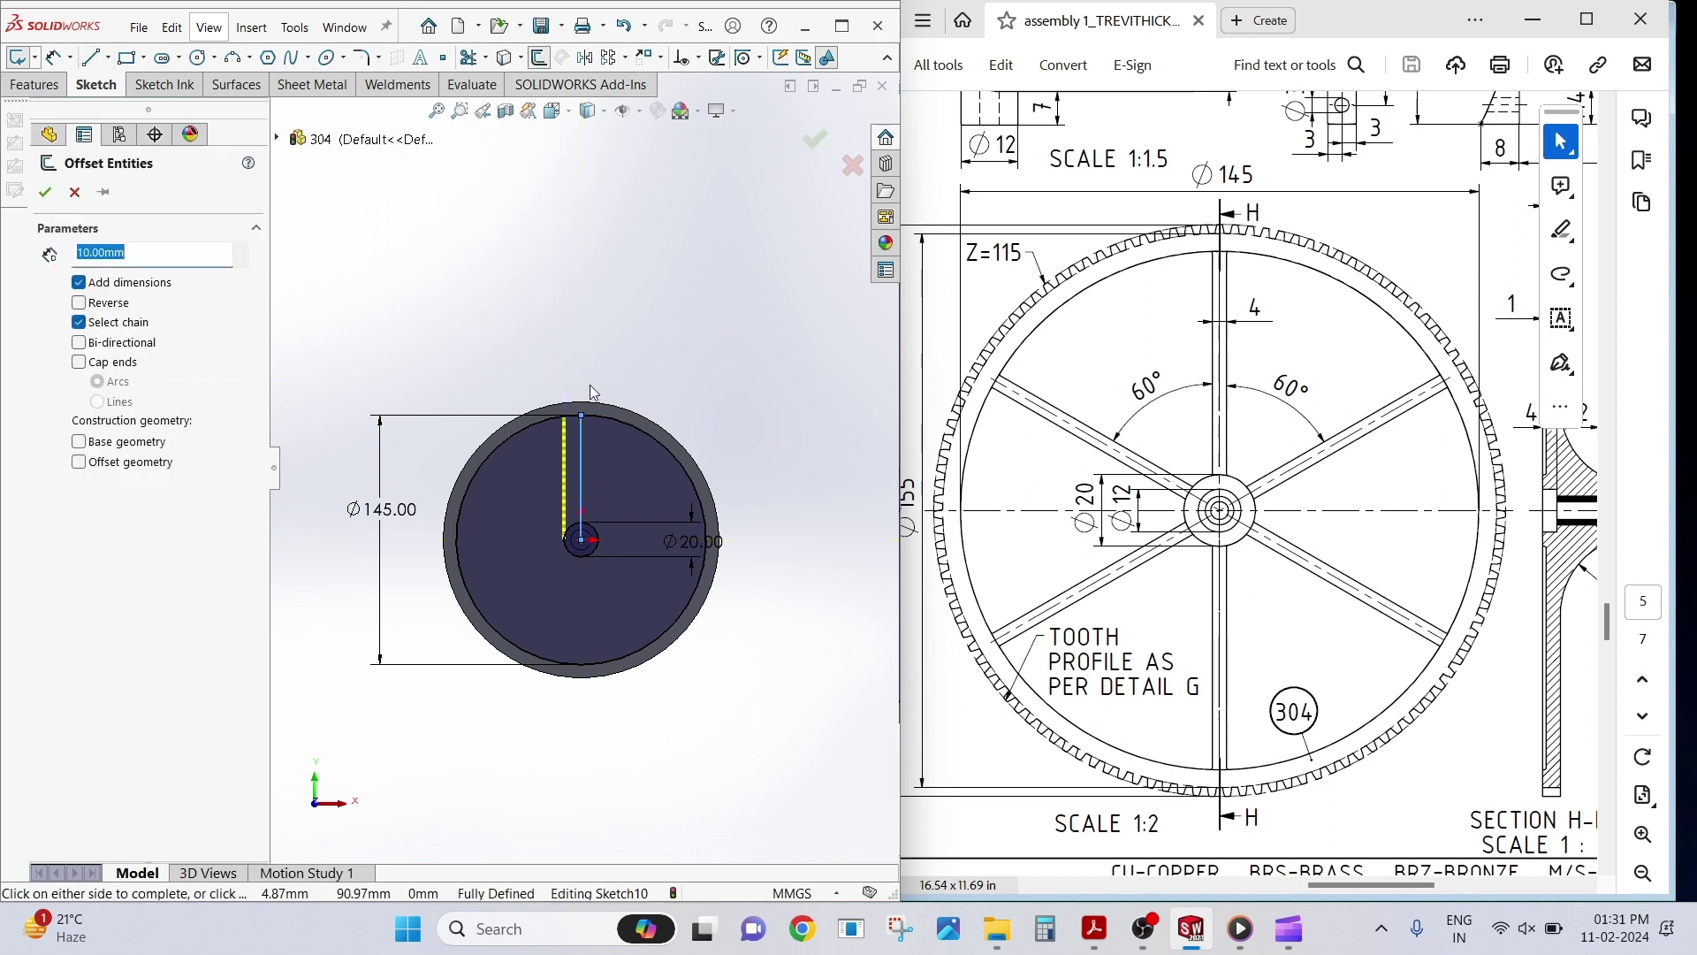
left_click(141, 346)
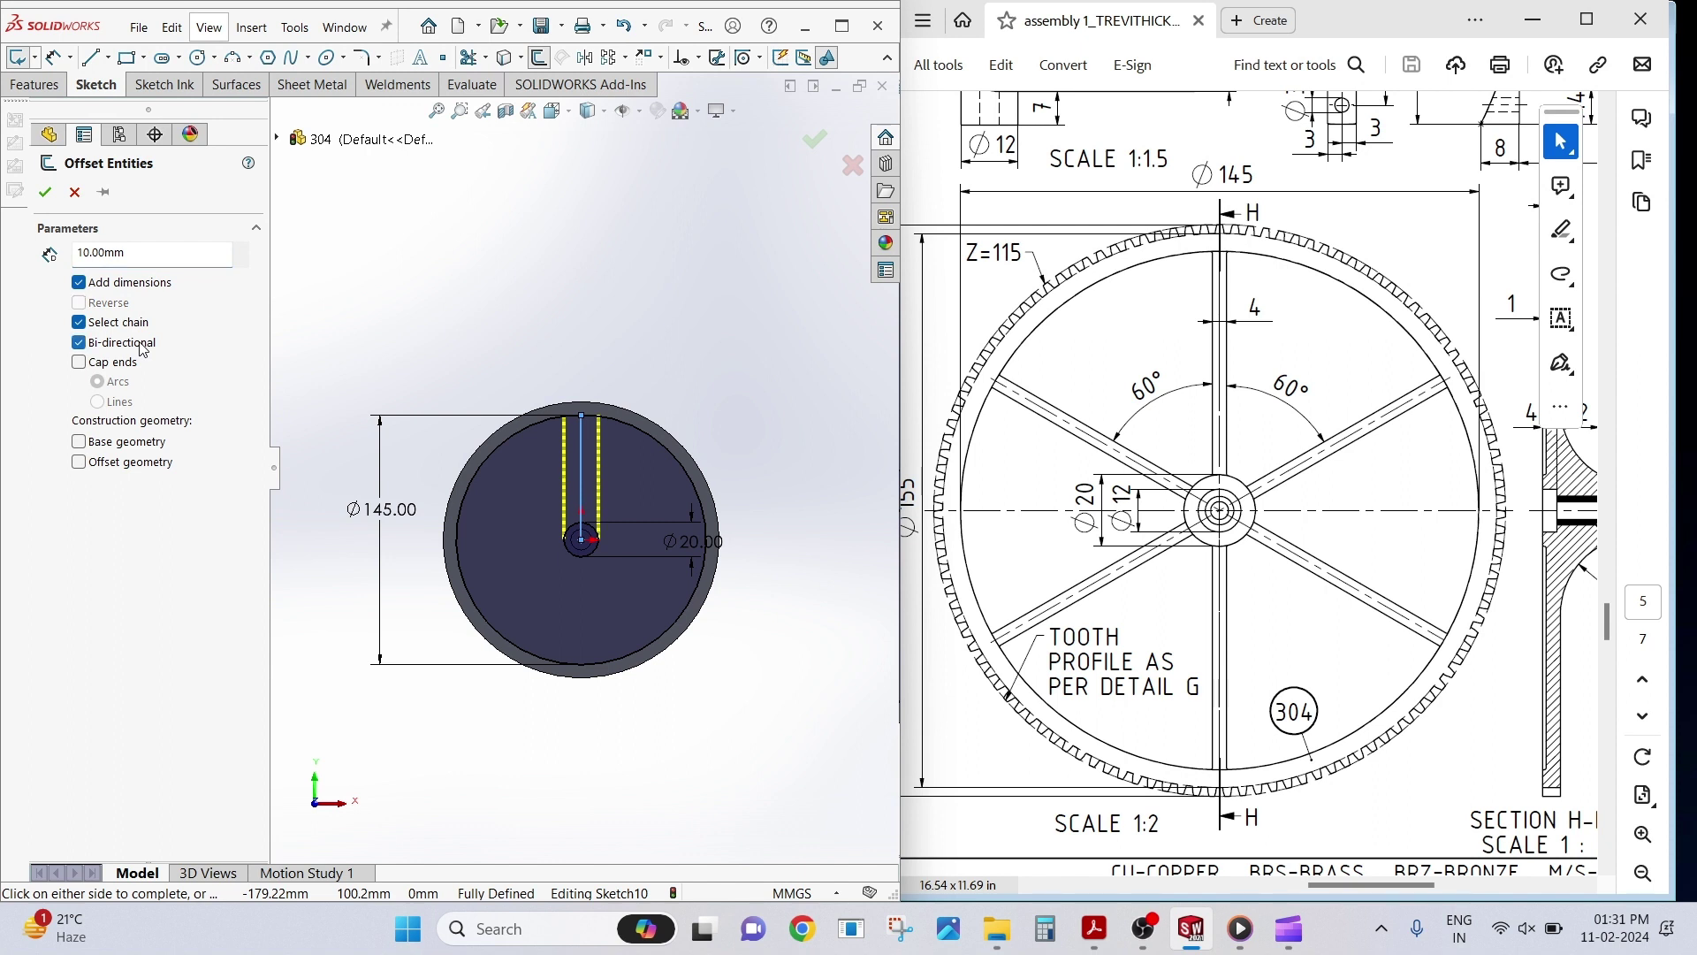
double_click(131, 257)
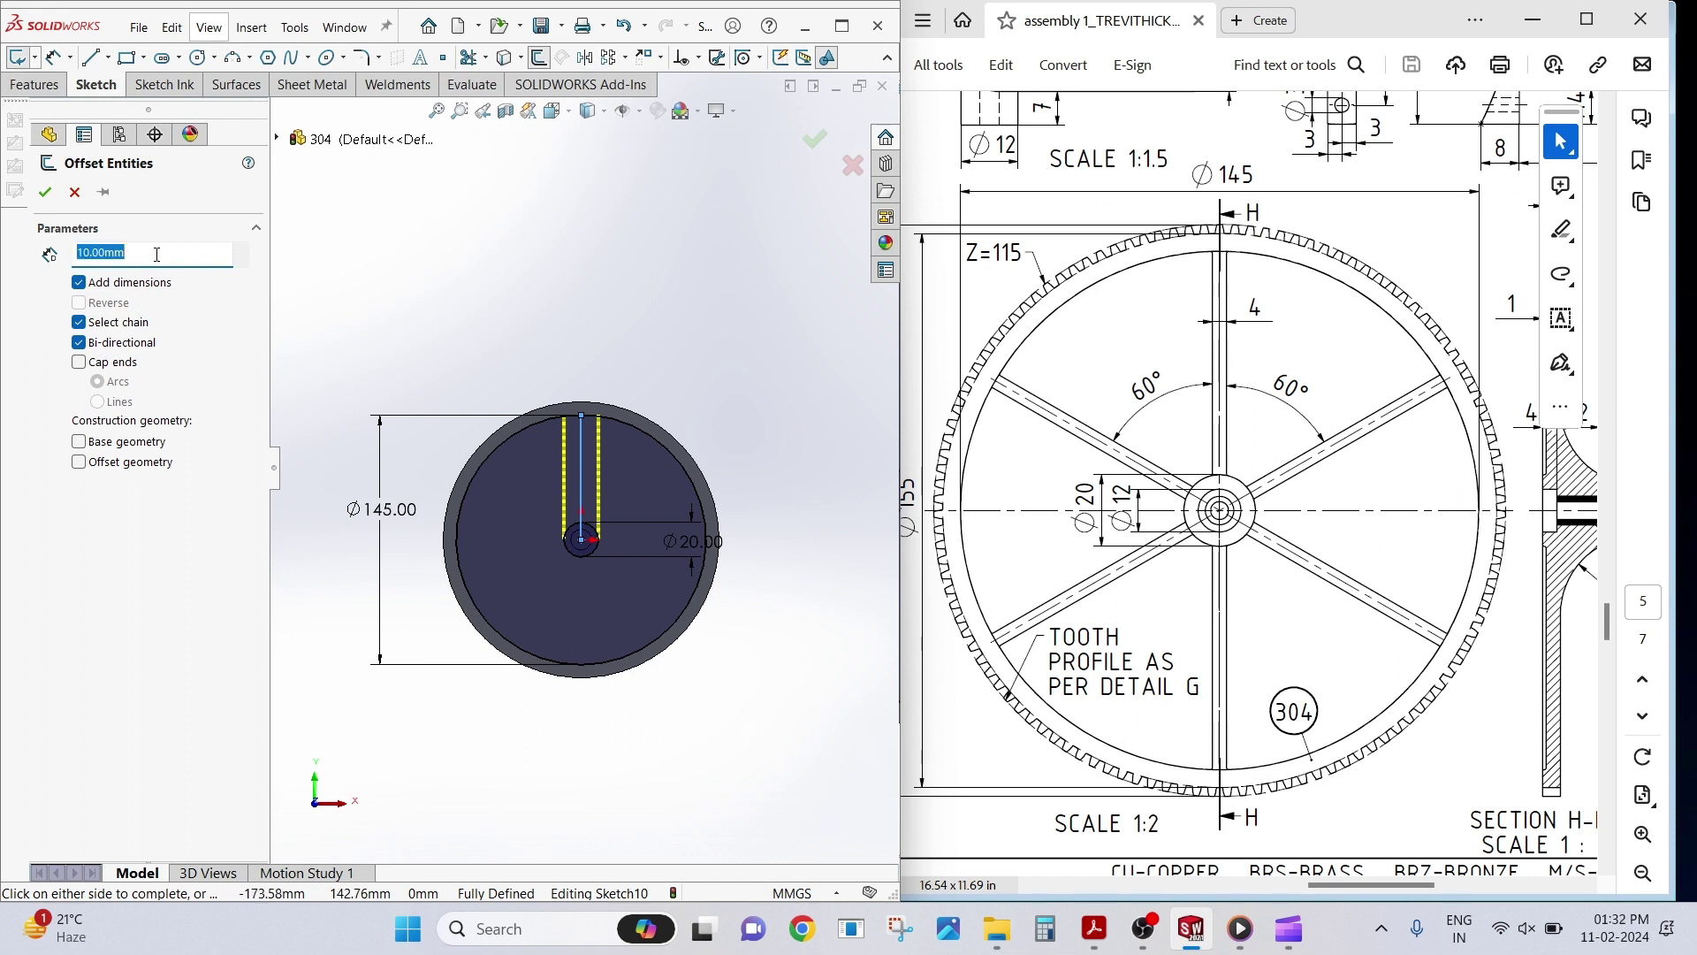
type("2")
left_click(469, 311)
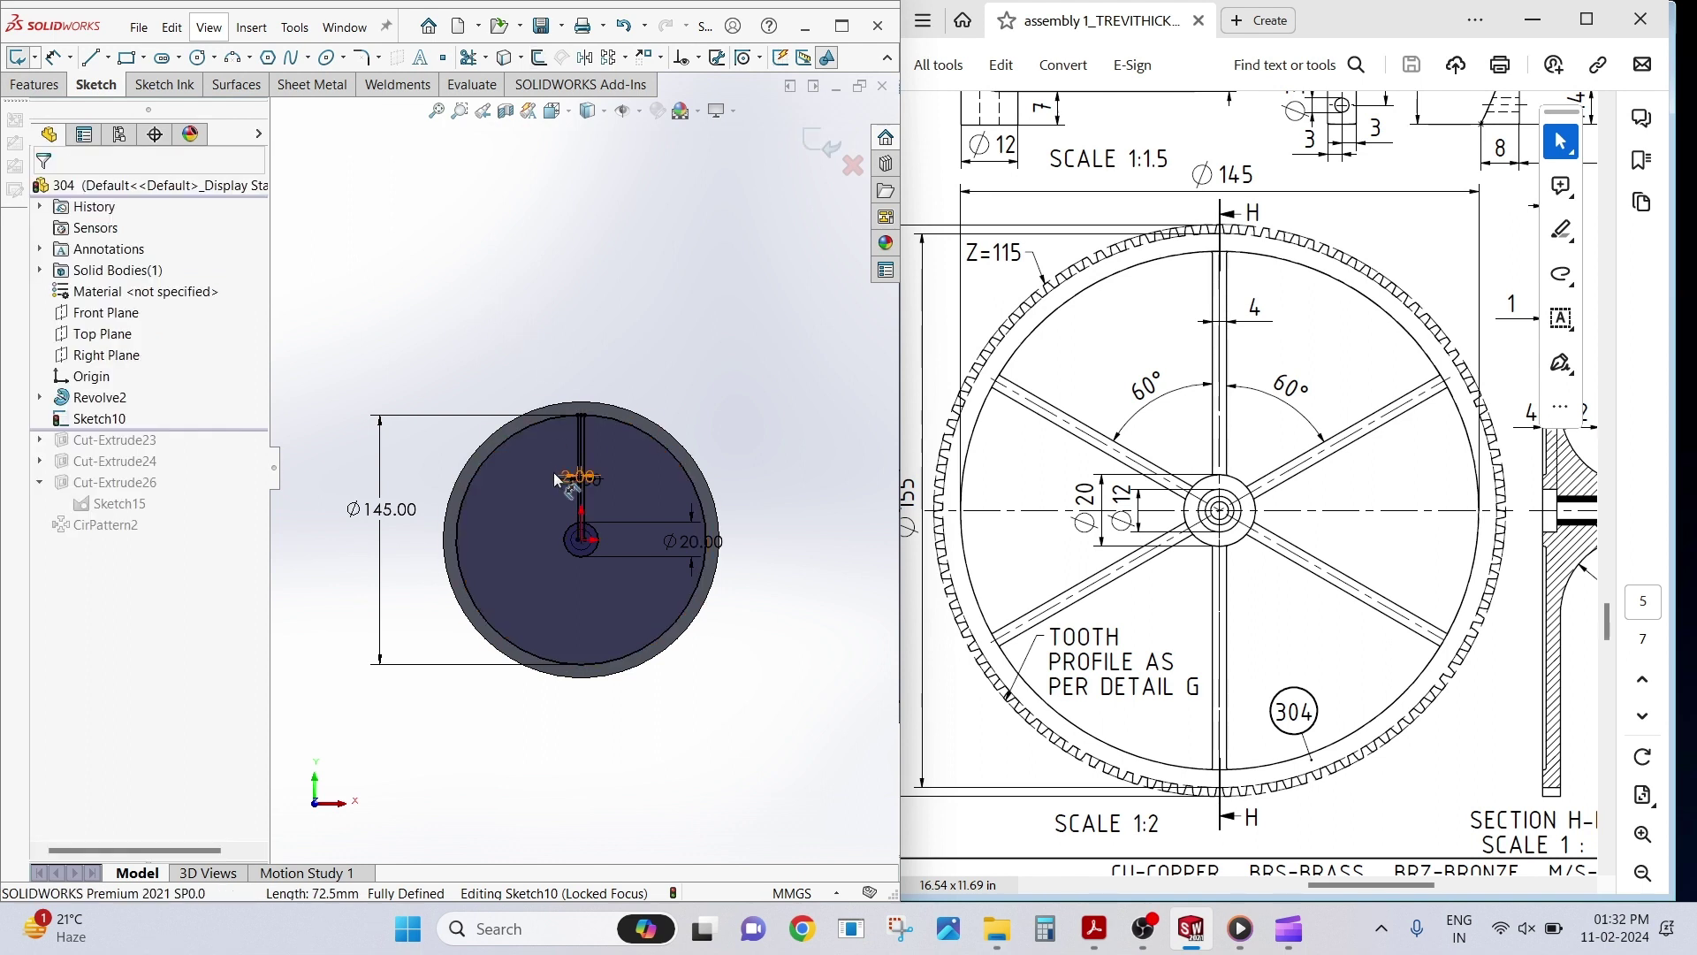
Convert the spoke's centre vertical line to construction geometry.
scroll(553, 472, "down", 2)
scroll(553, 472, "down", 4)
scroll(553, 479, "up", 1)
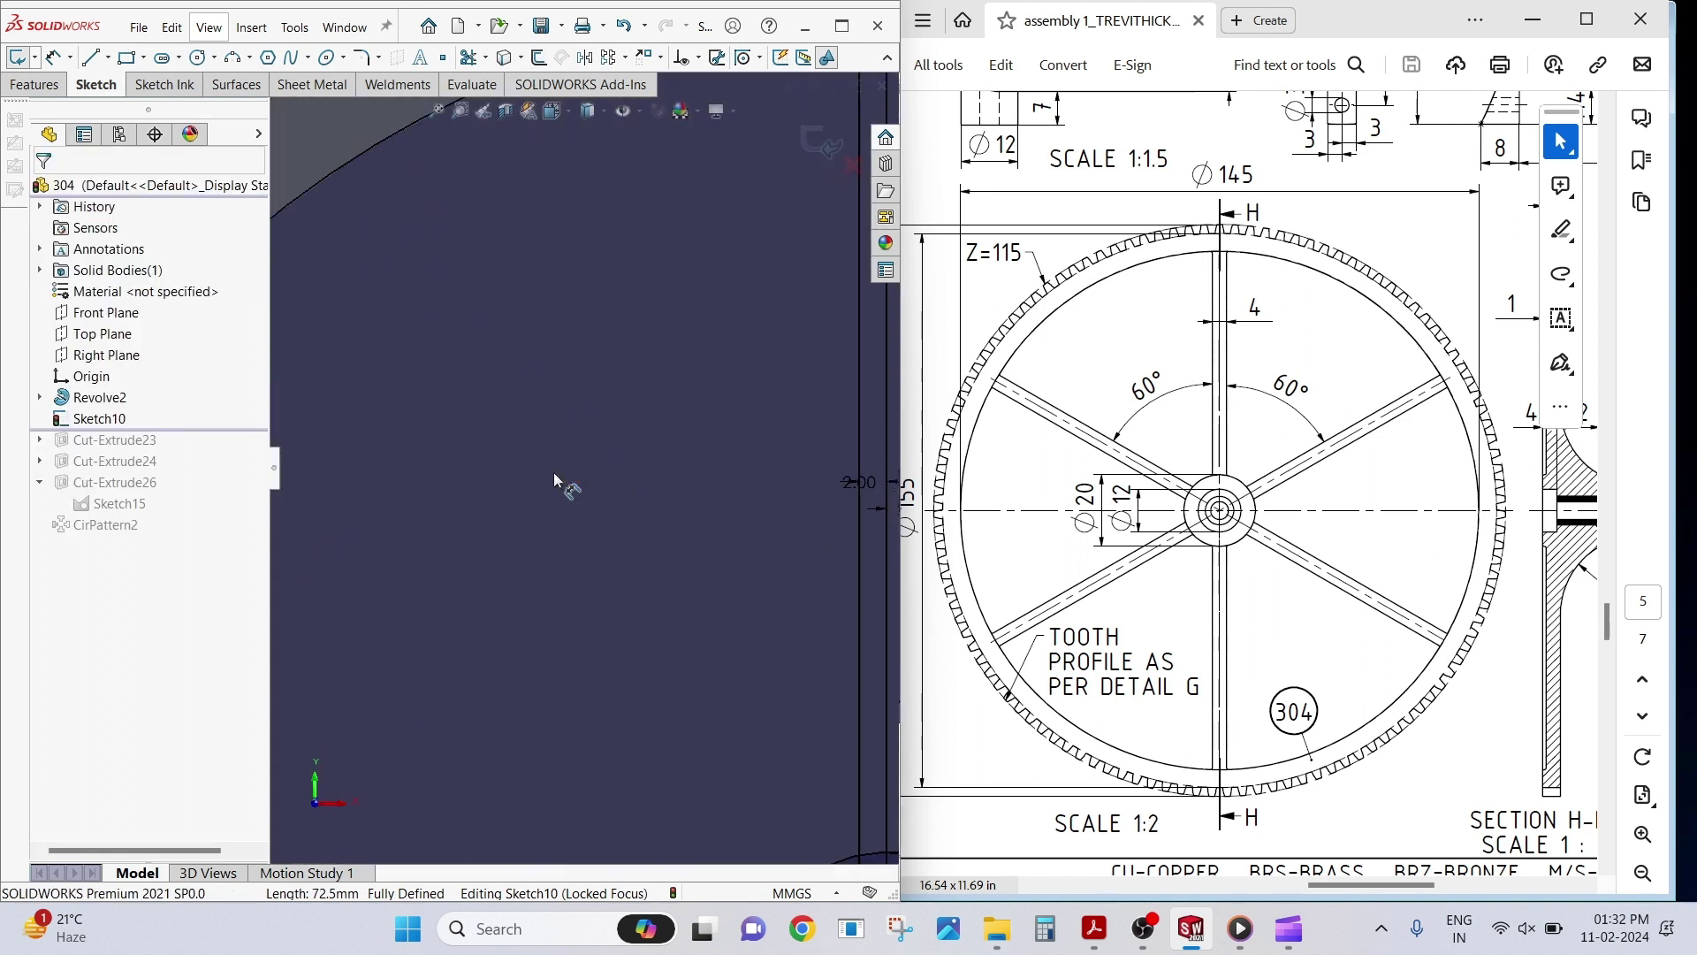
scroll(554, 479, "up", 2)
scroll(554, 479, "up", 2)
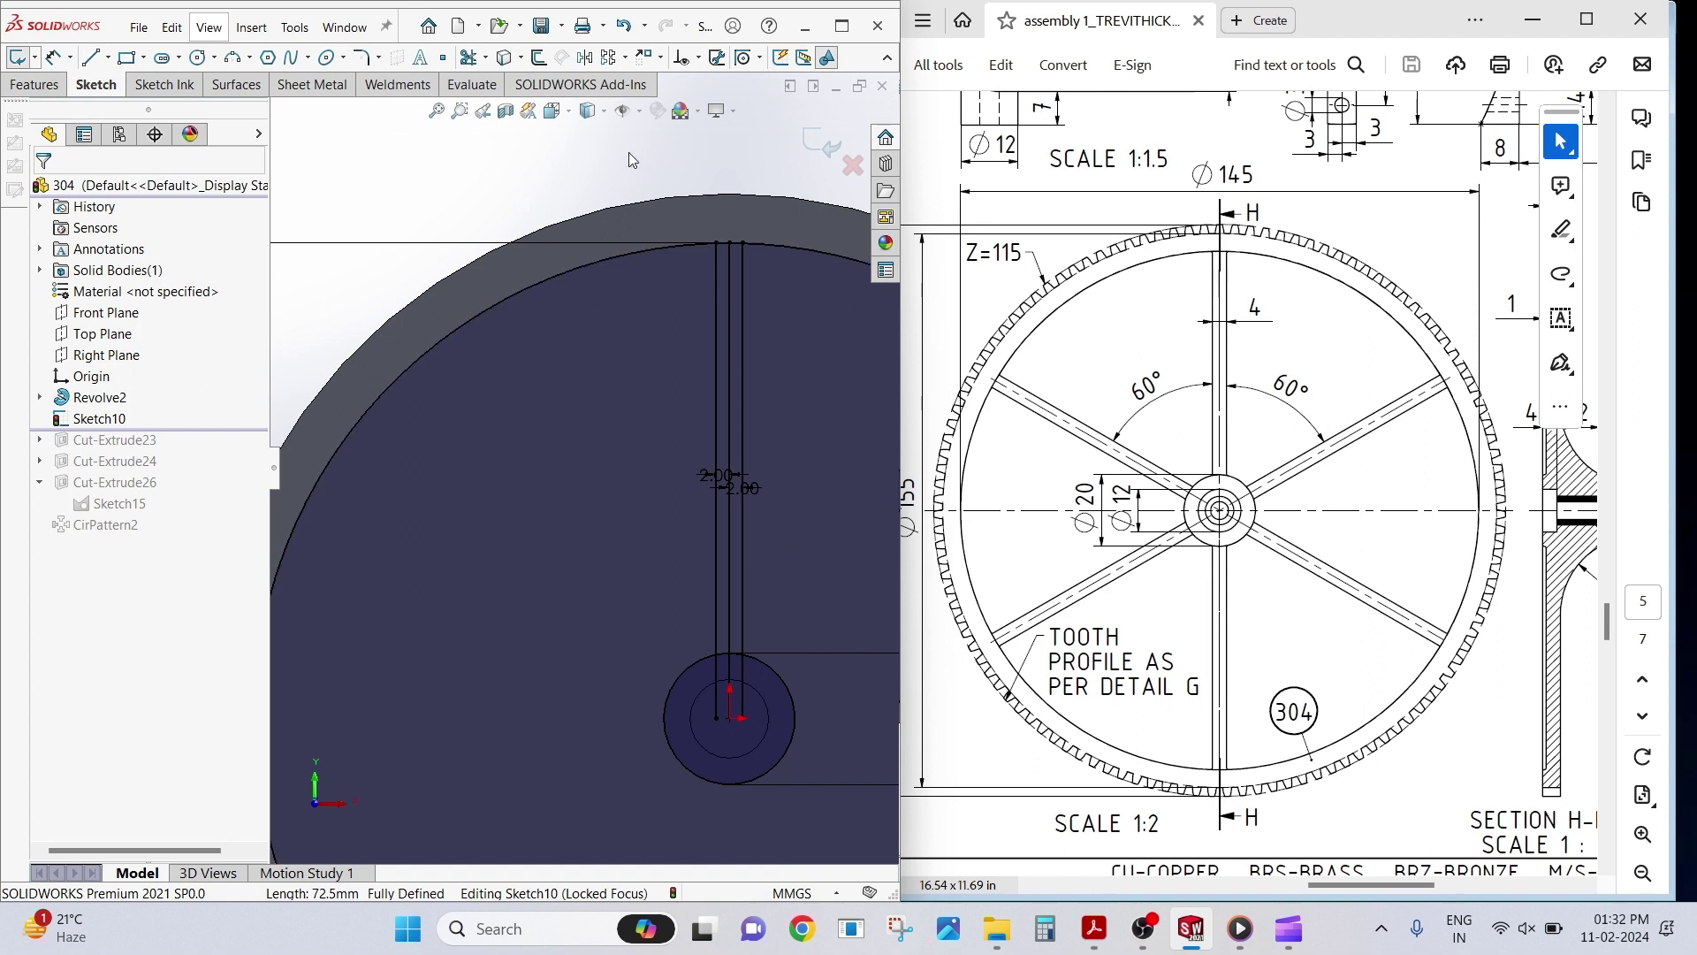
left_click(729, 328)
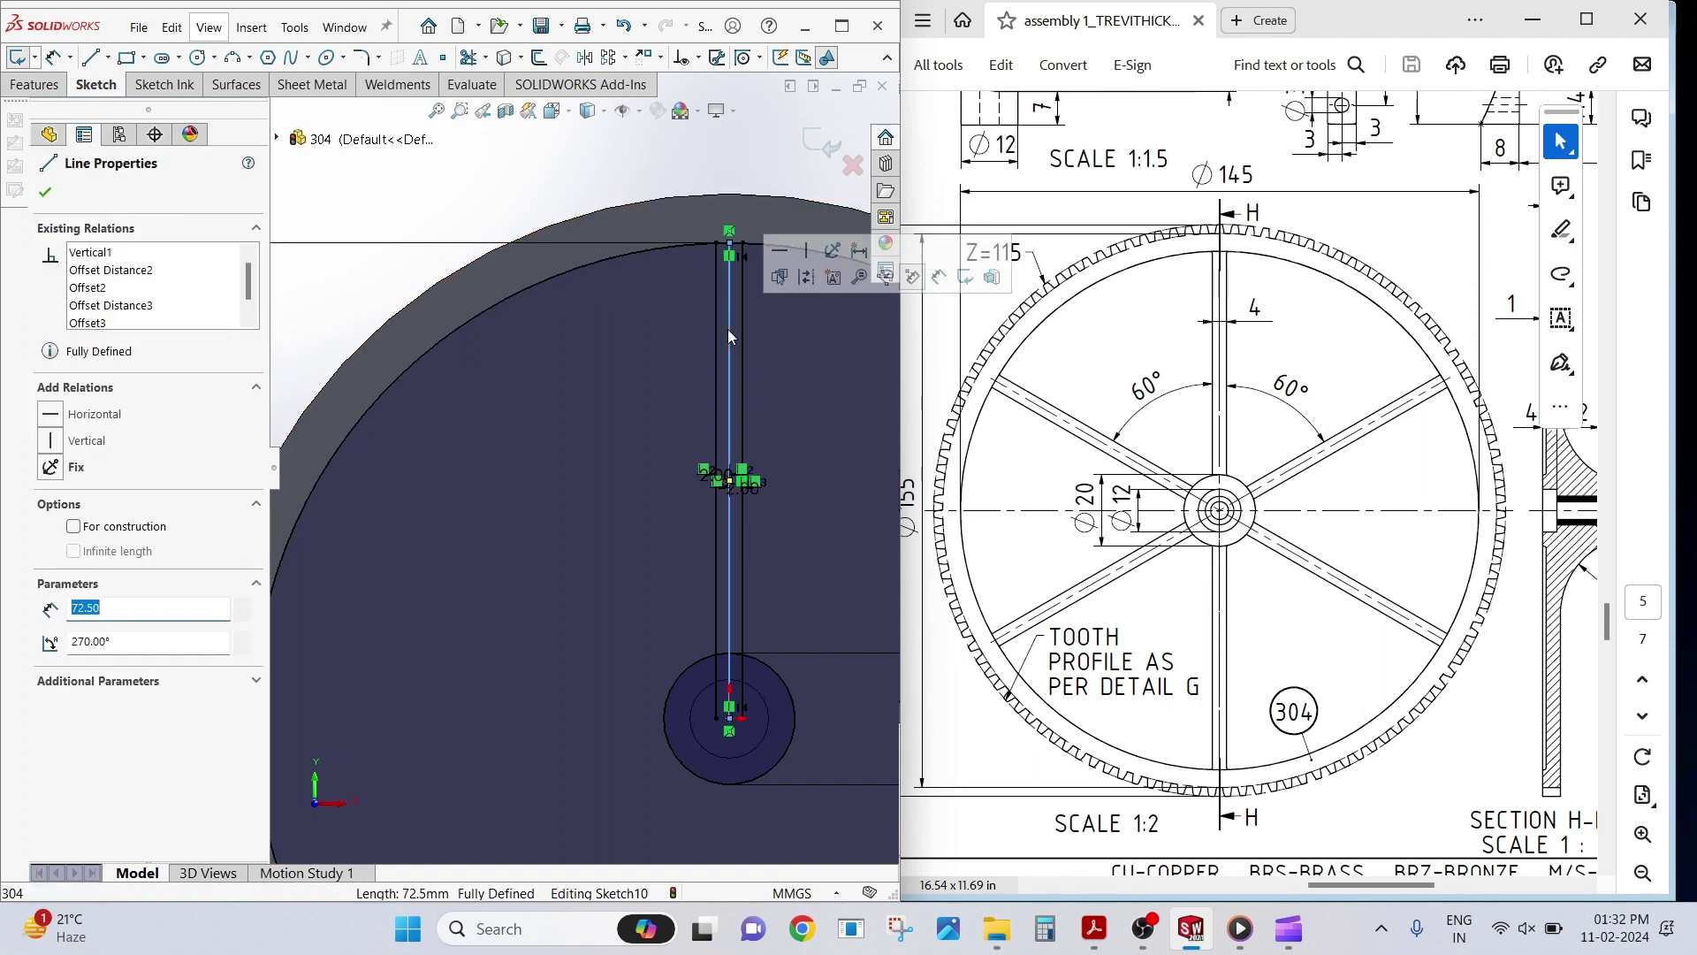
left_click(804, 277)
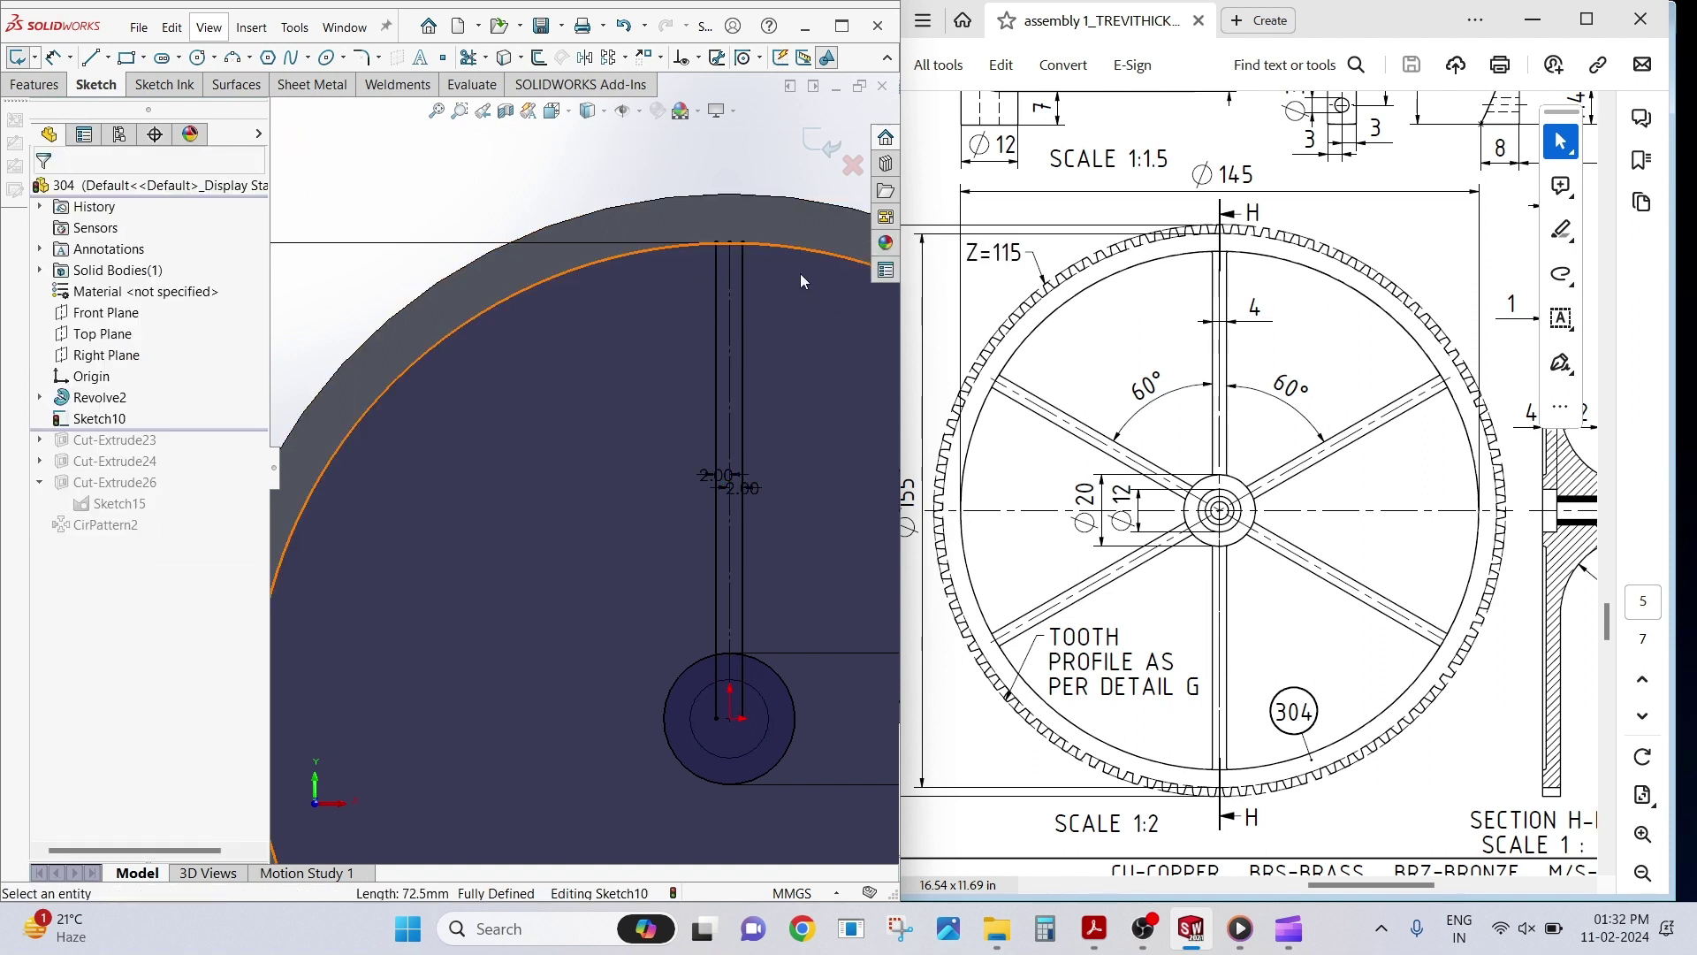
scroll(804, 436, "up", 2)
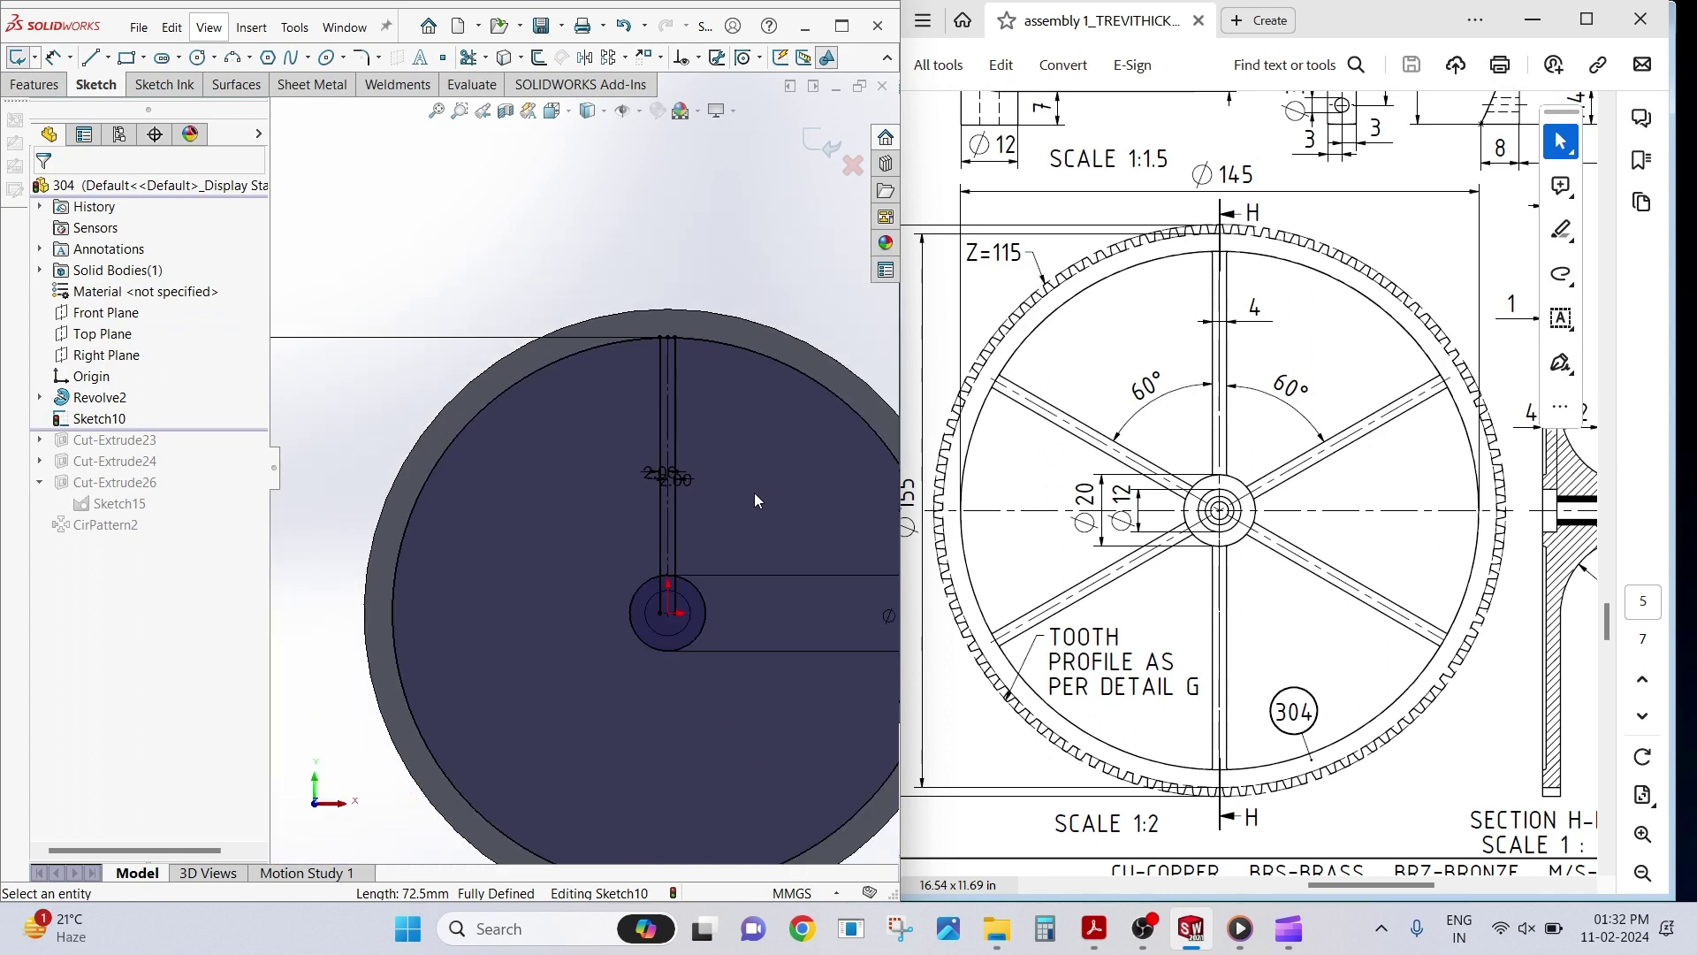
Power-trim the two spoke side lines so they end at the Ø20 hub circle.
left_click(539, 58)
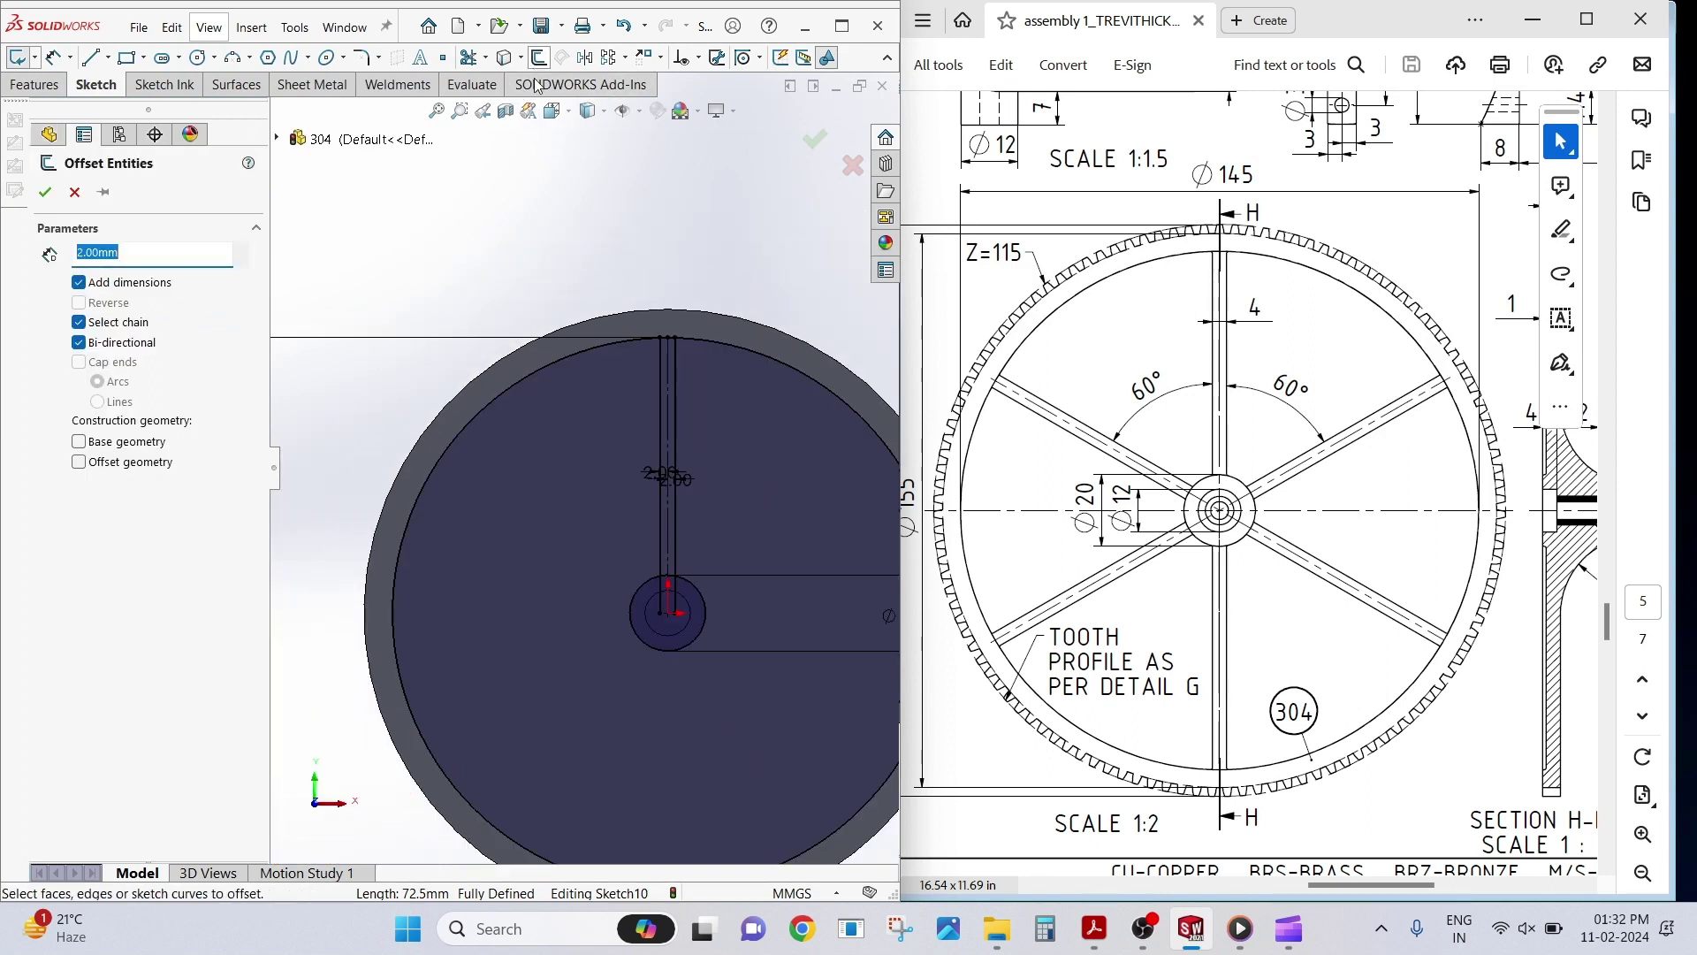
left_click(475, 58)
scroll(693, 596, "down", 3)
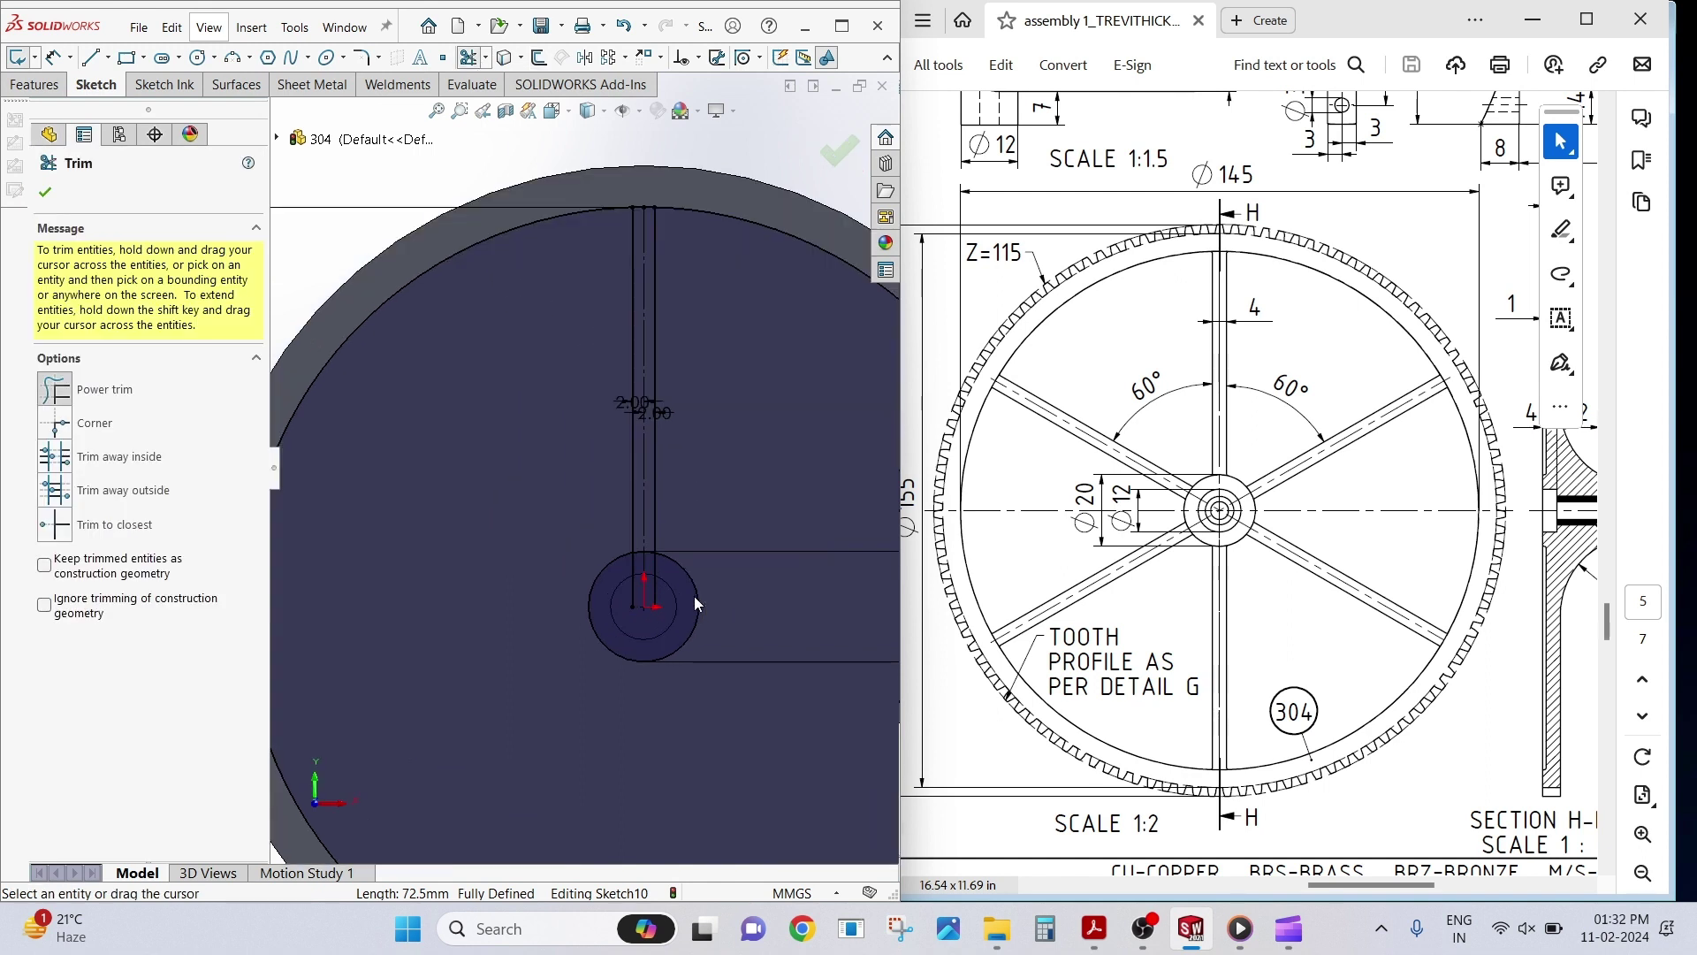
scroll(693, 596, "down", 3)
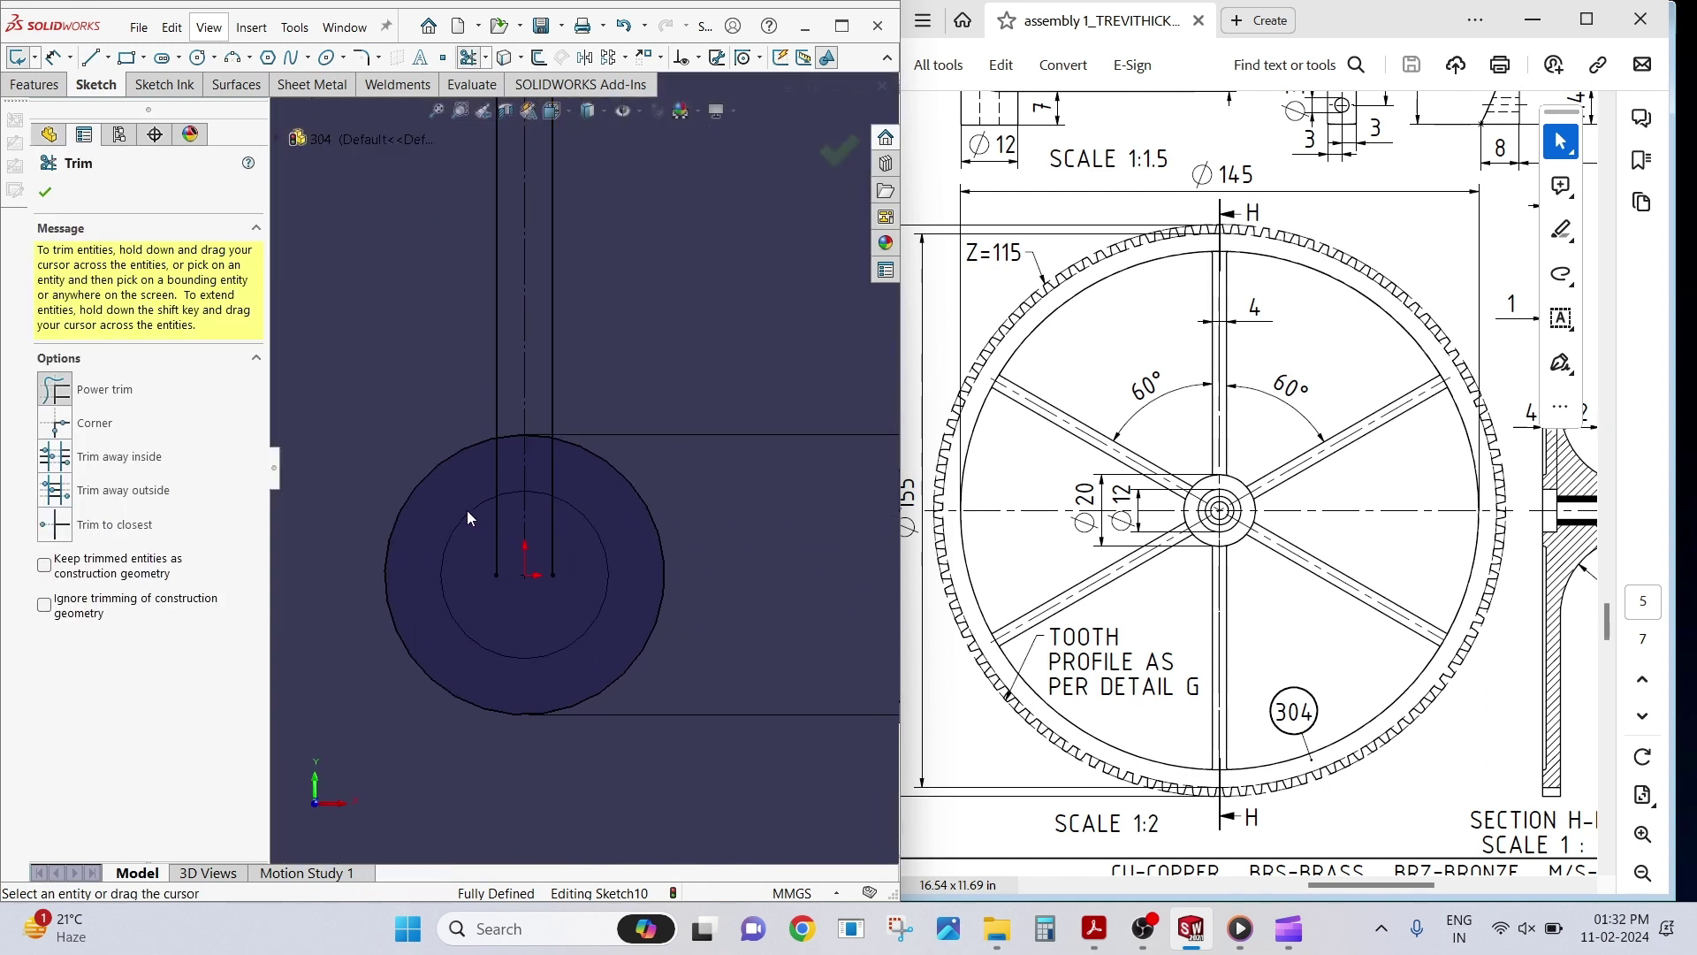
left_click_drag(467, 511, 570, 490)
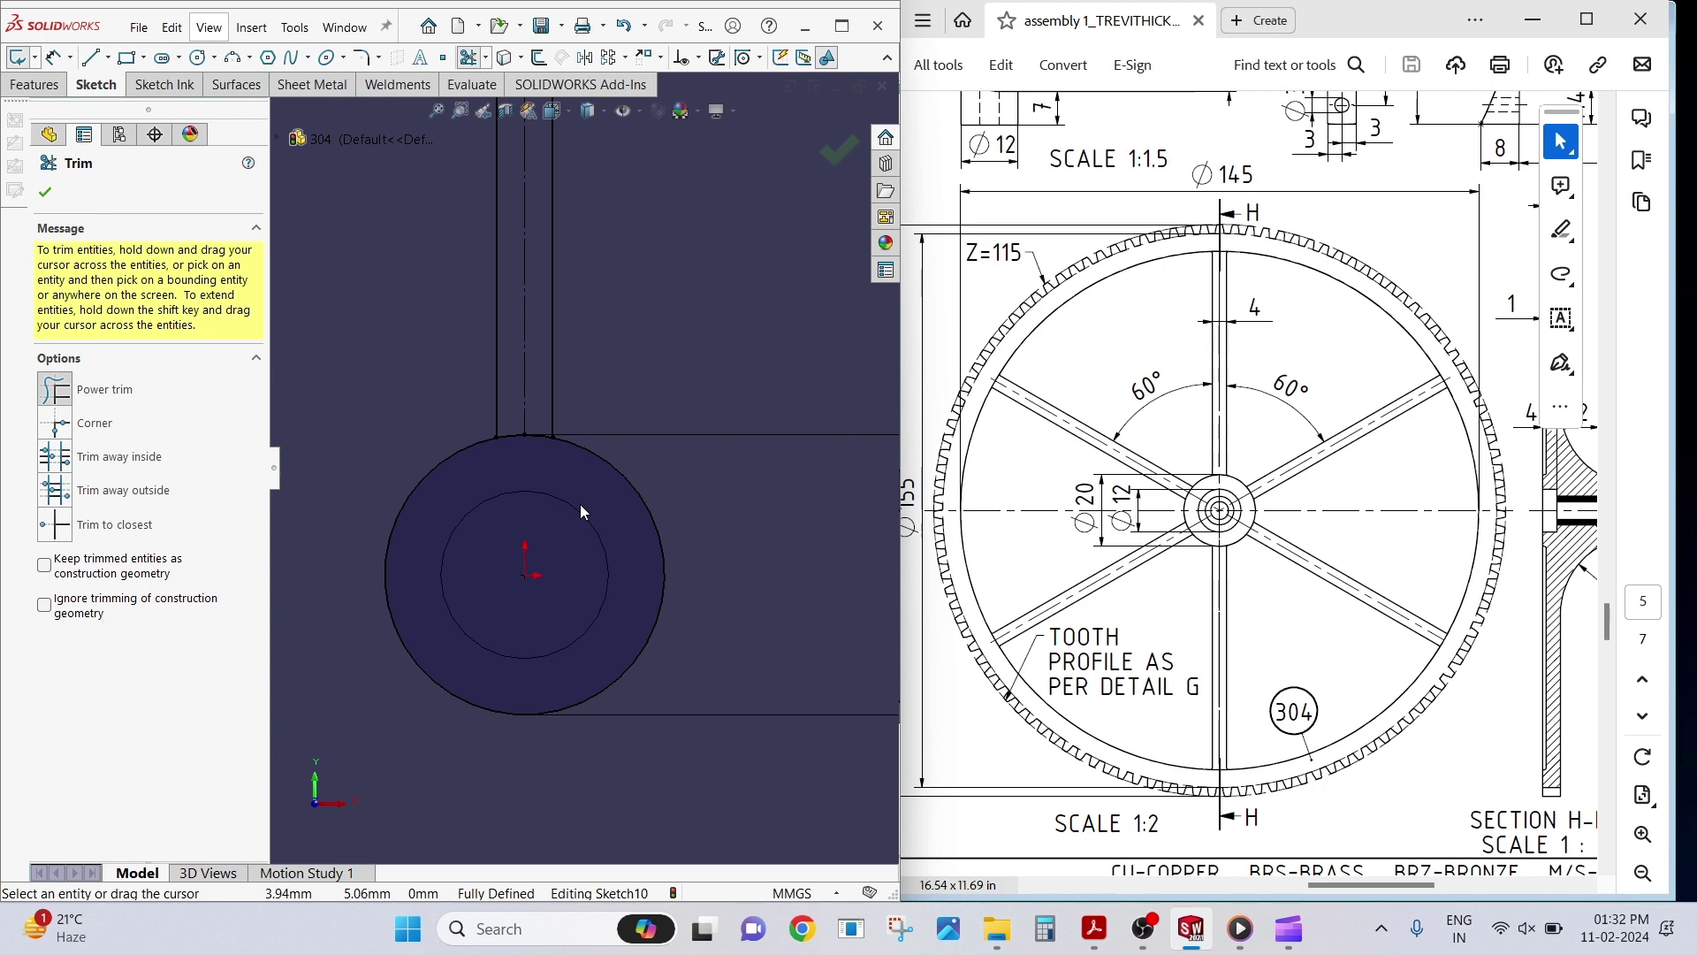
scroll(581, 507, "up", 2)
scroll(581, 508, "up", 3)
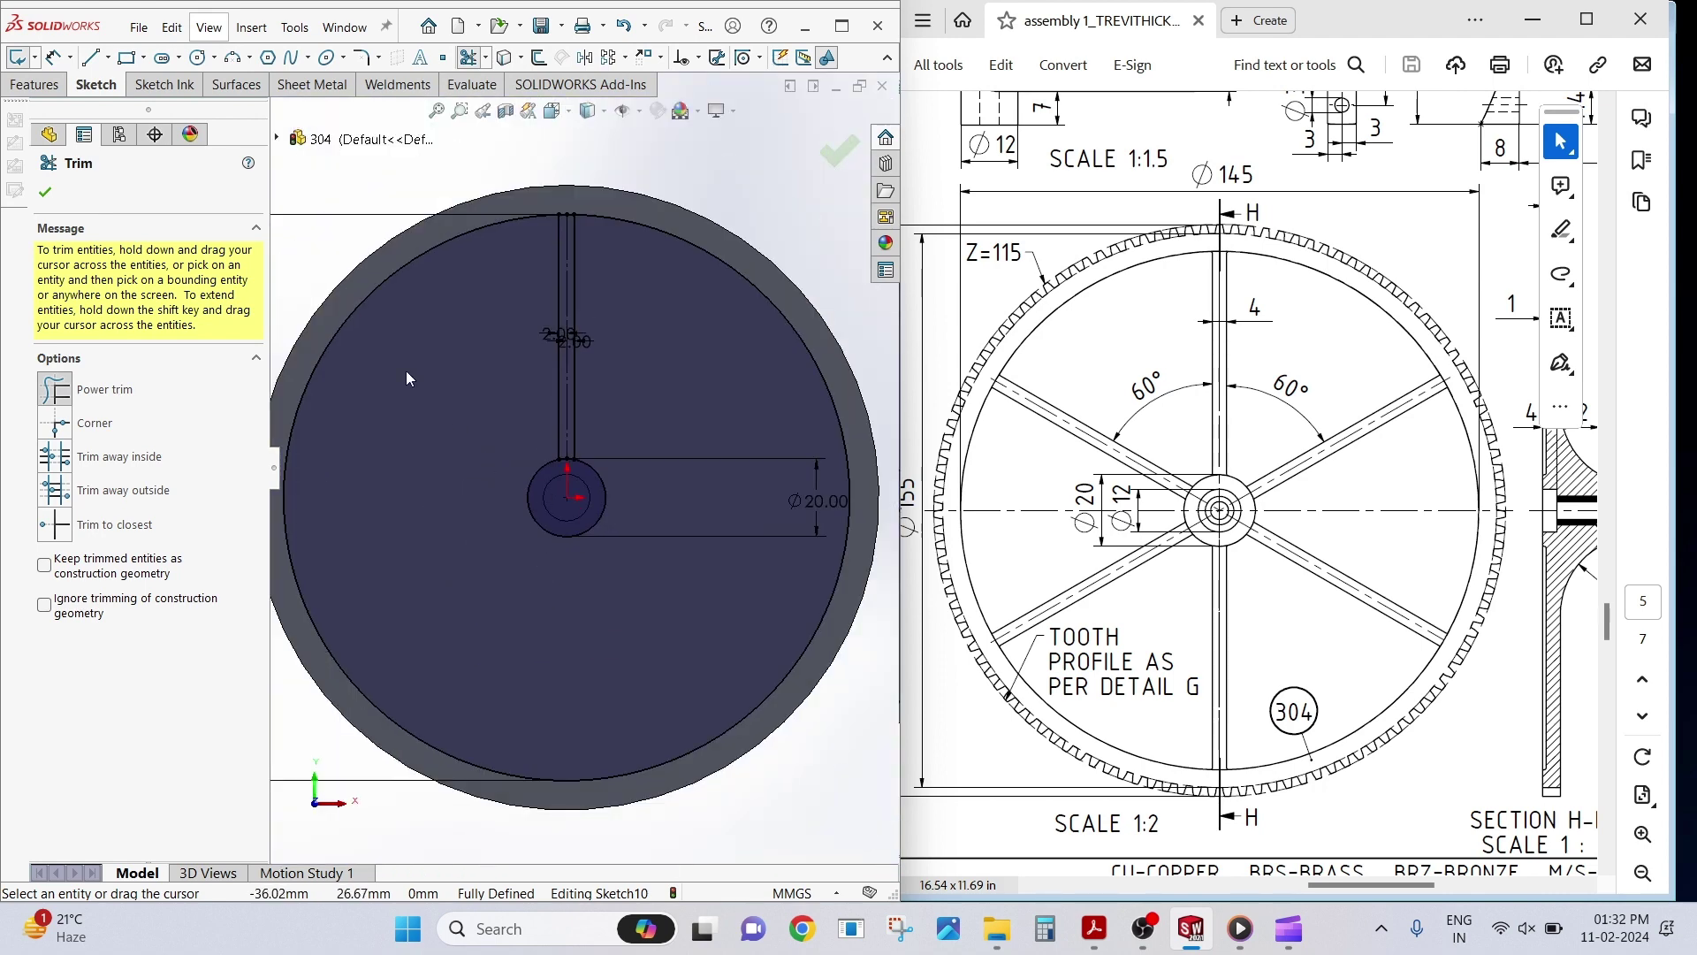
left_click(44, 192)
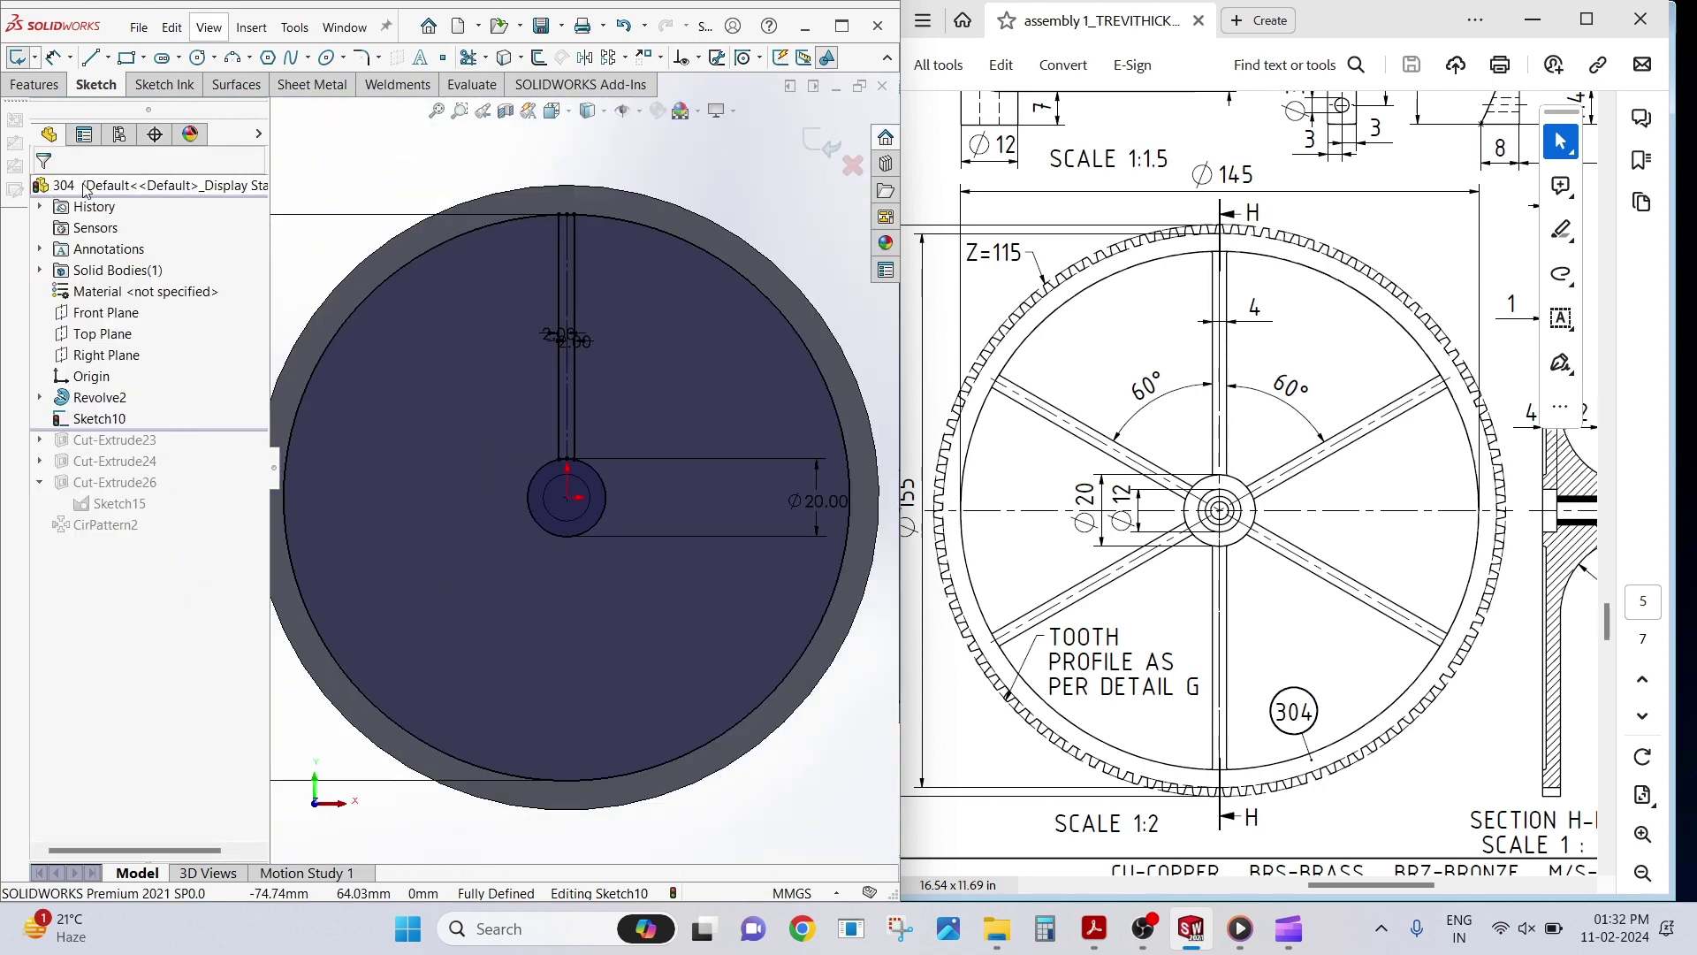
Circular-pattern the two spoke lines 6 times over 360° around the hub.
left_click(626, 61)
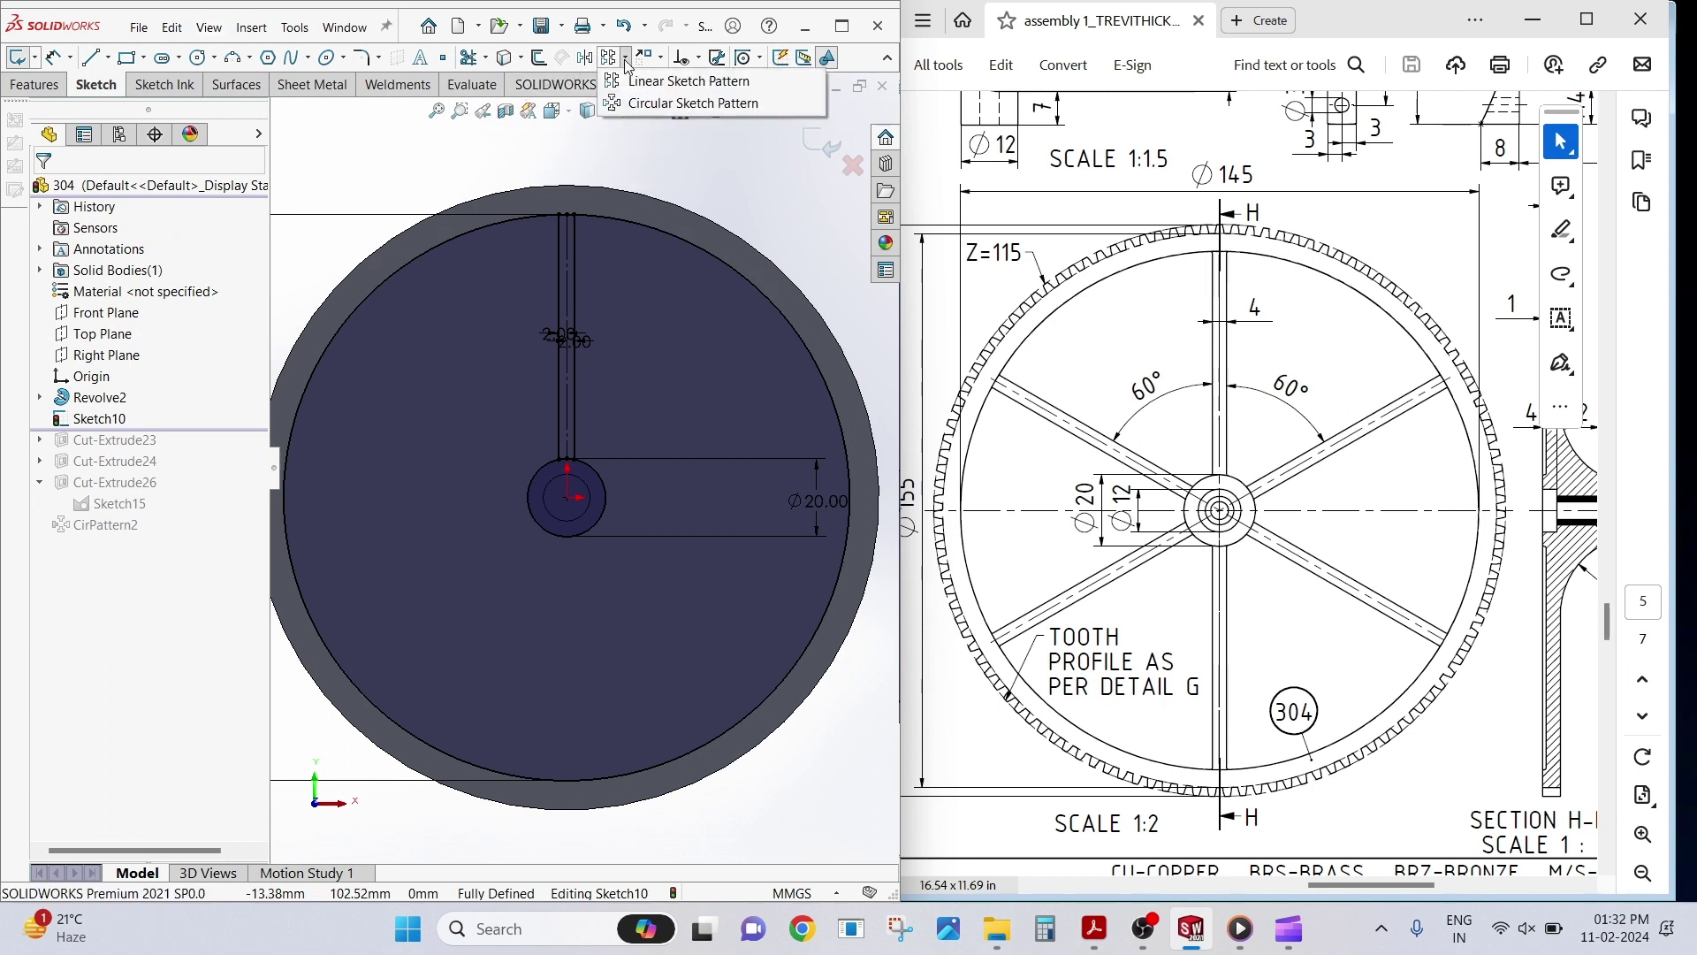
left_click(642, 104)
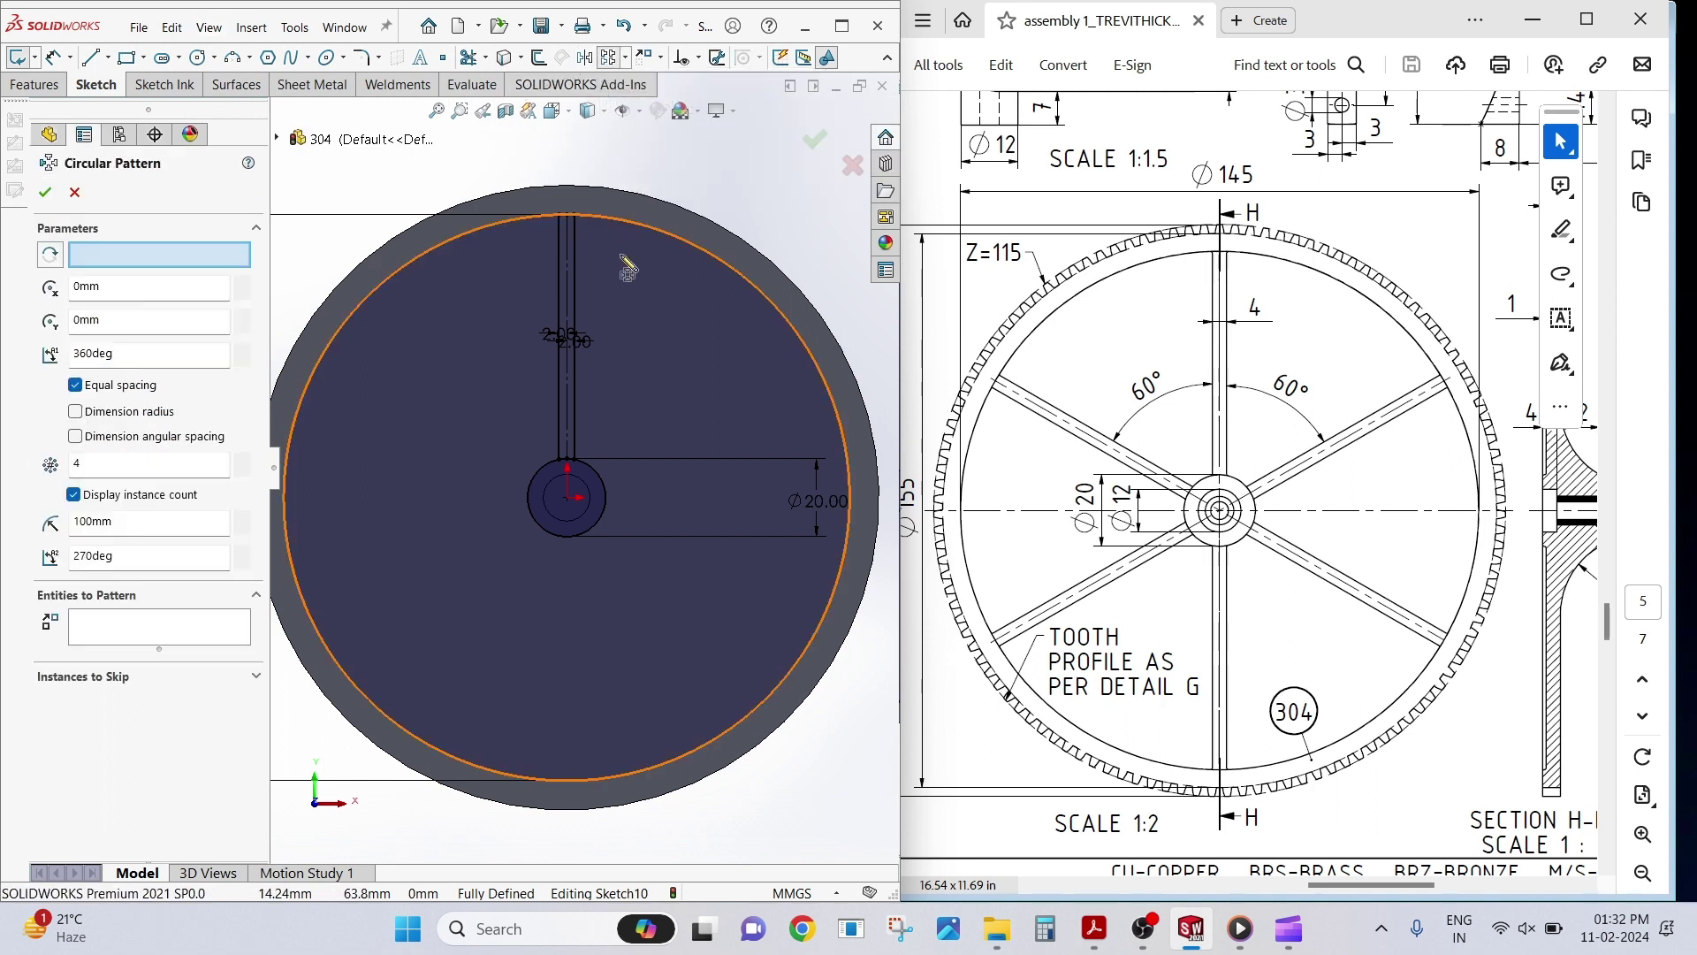
left_click(575, 398)
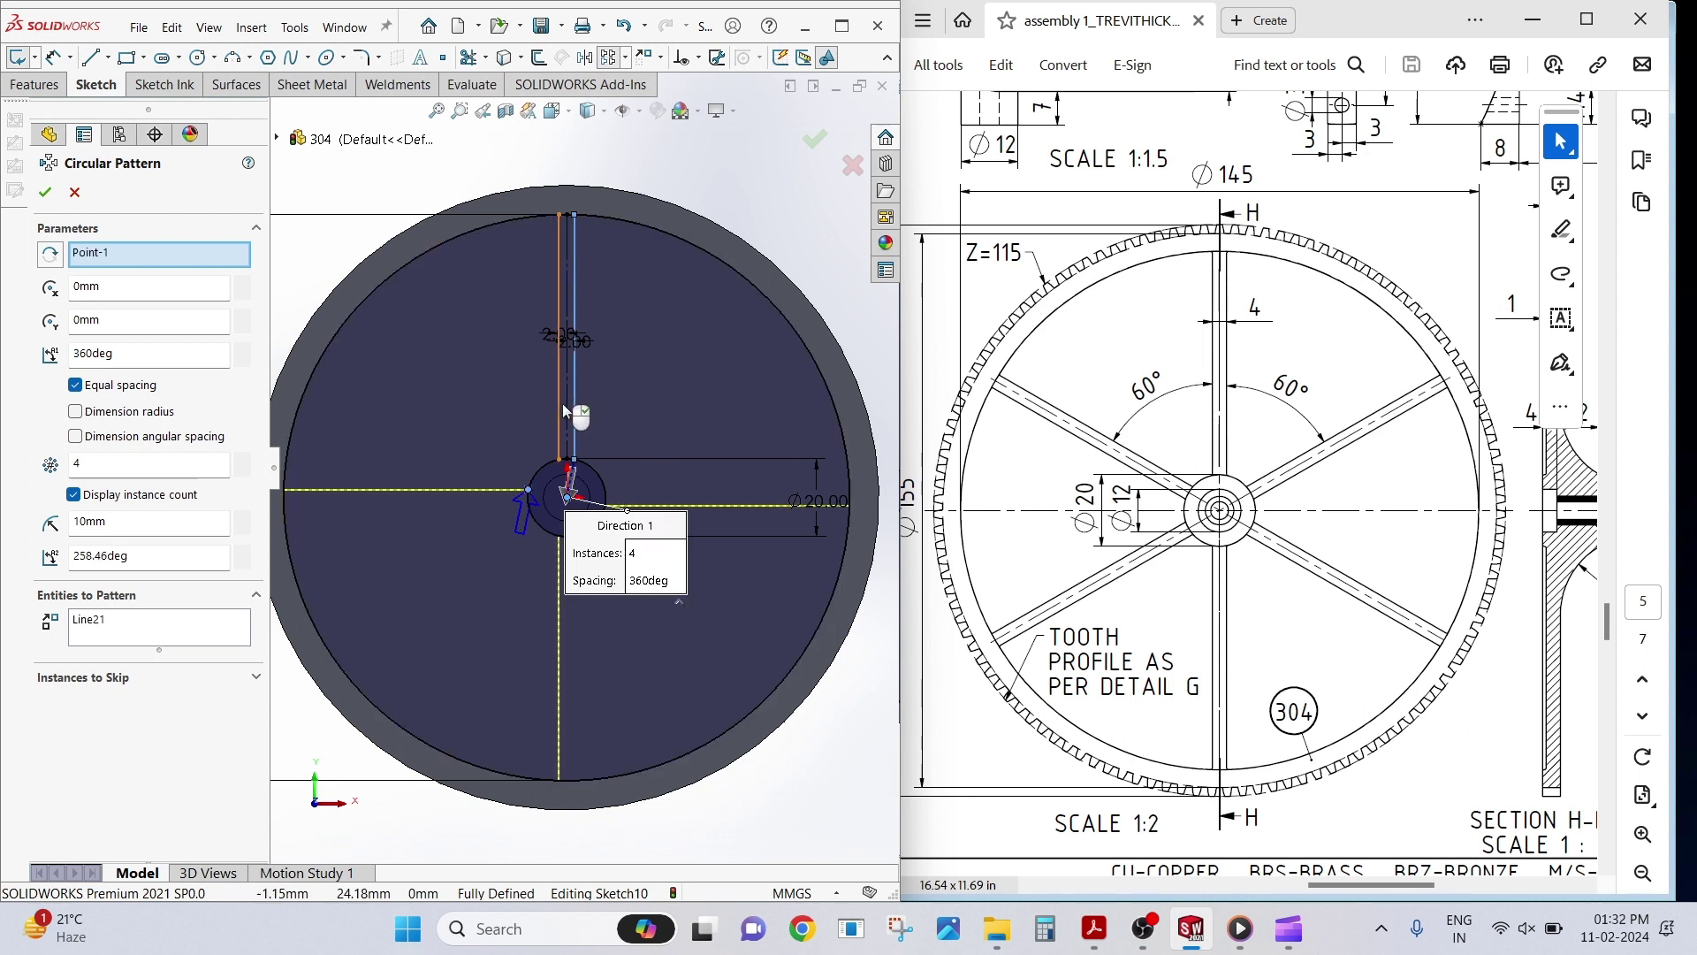
left_click(562, 404)
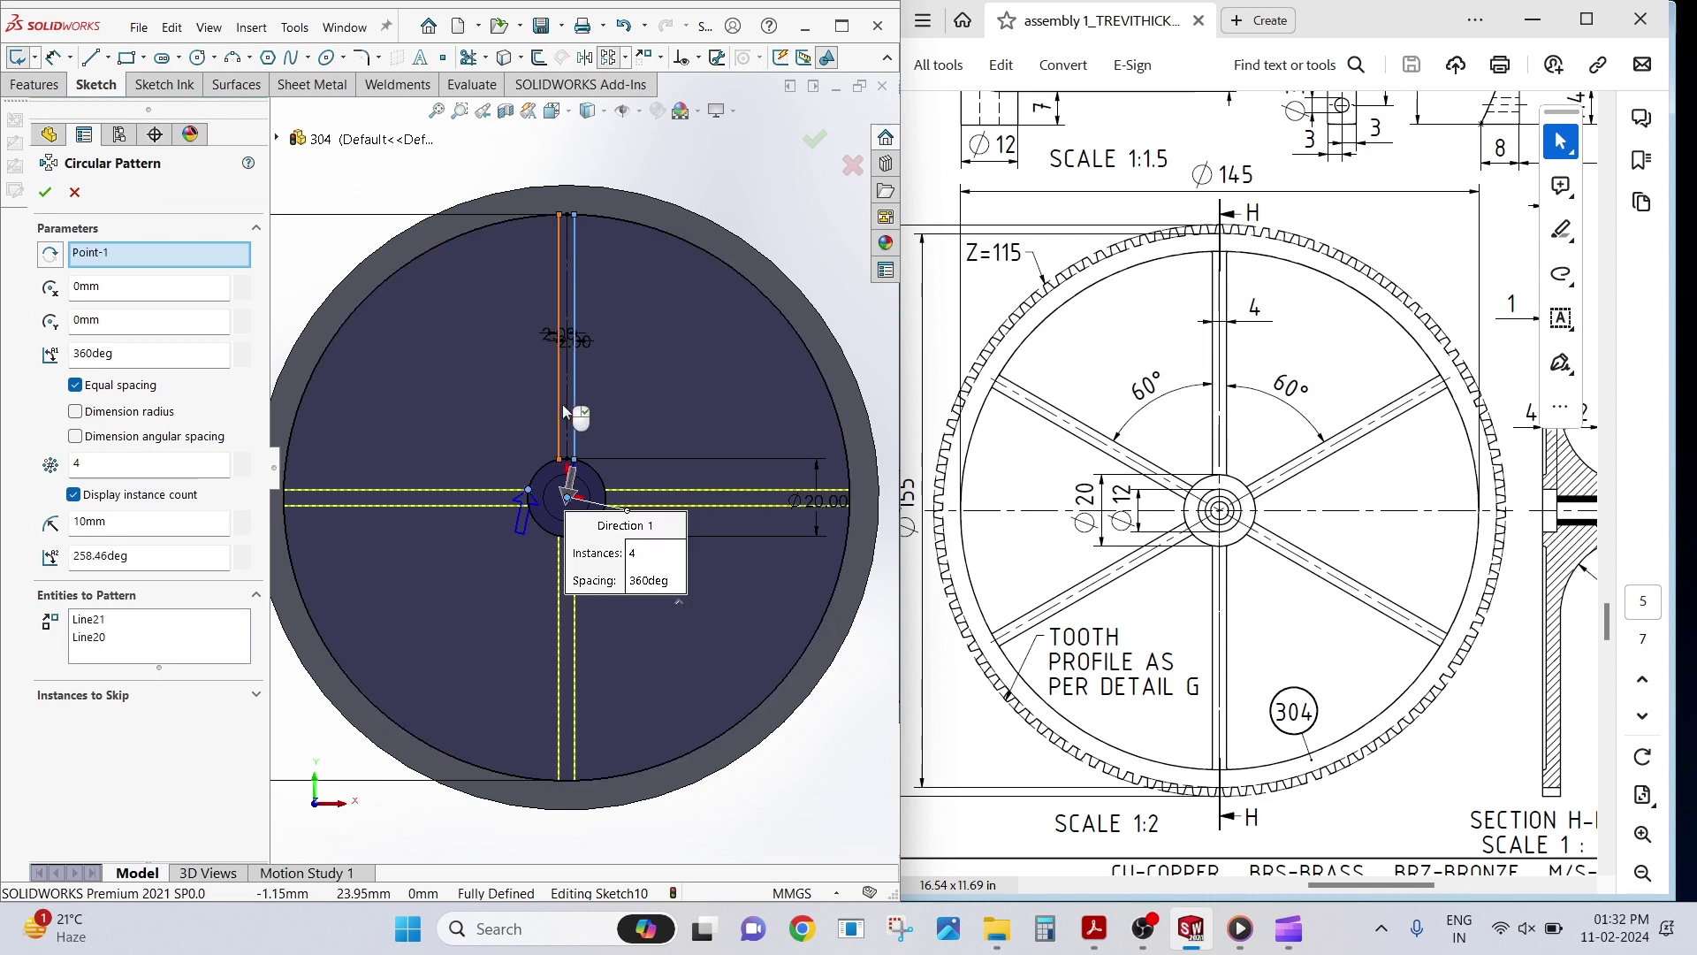
double_click(125, 457)
type("6")
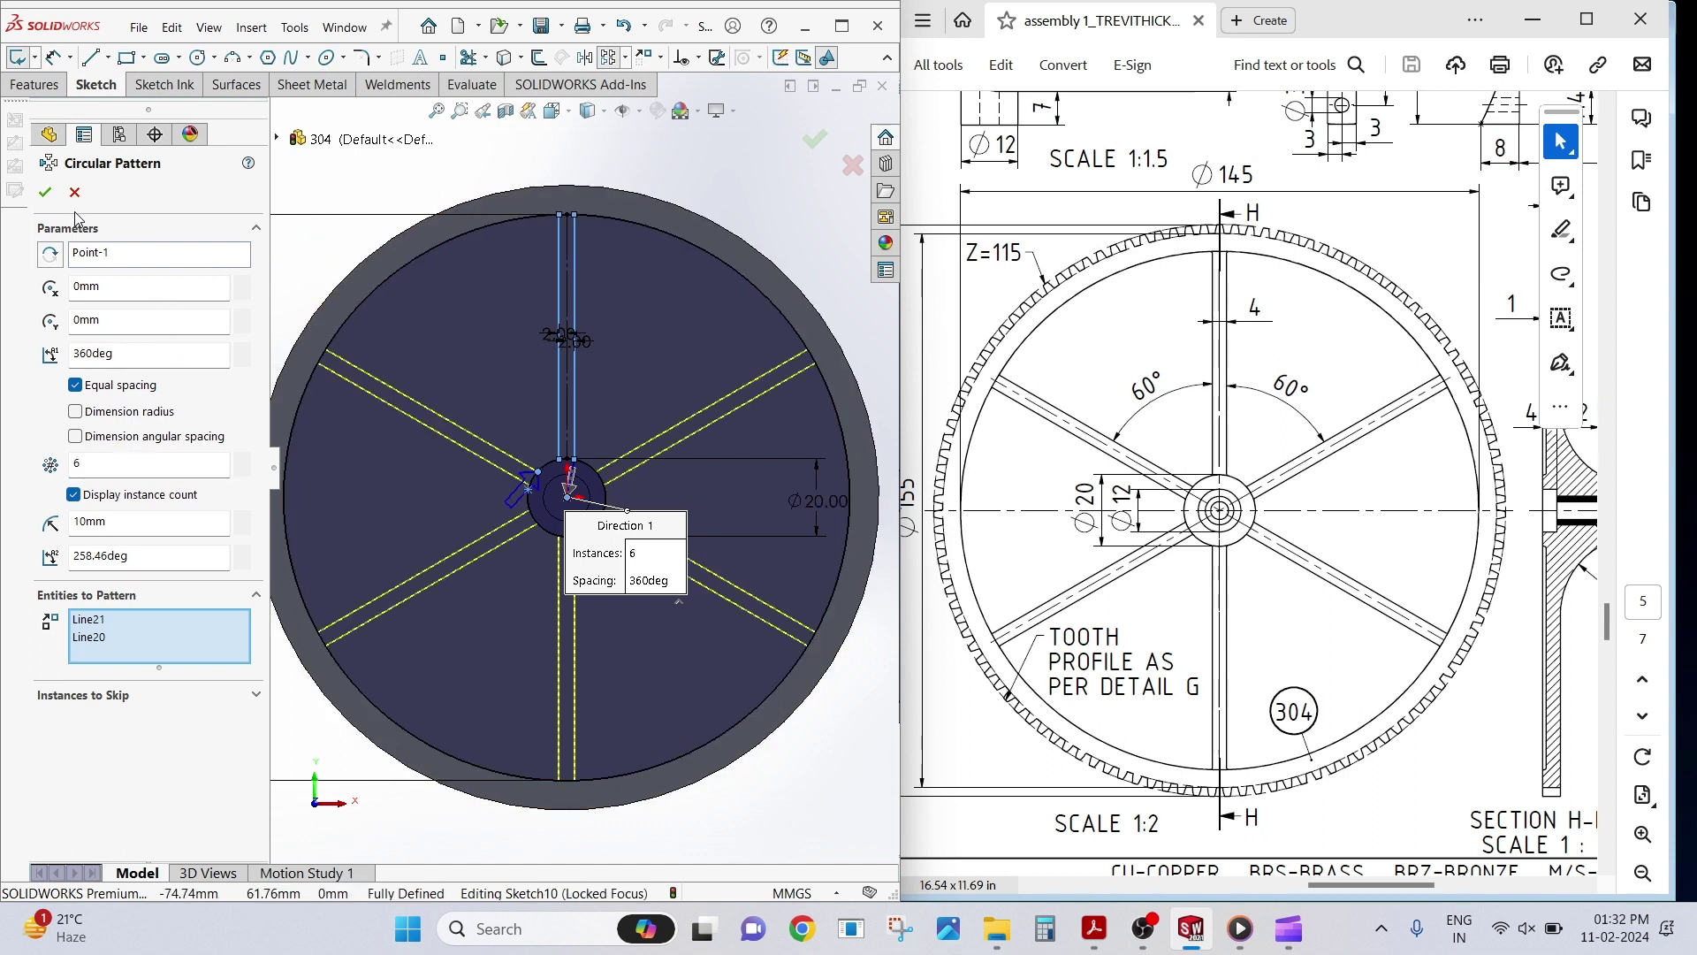
left_click(45, 191)
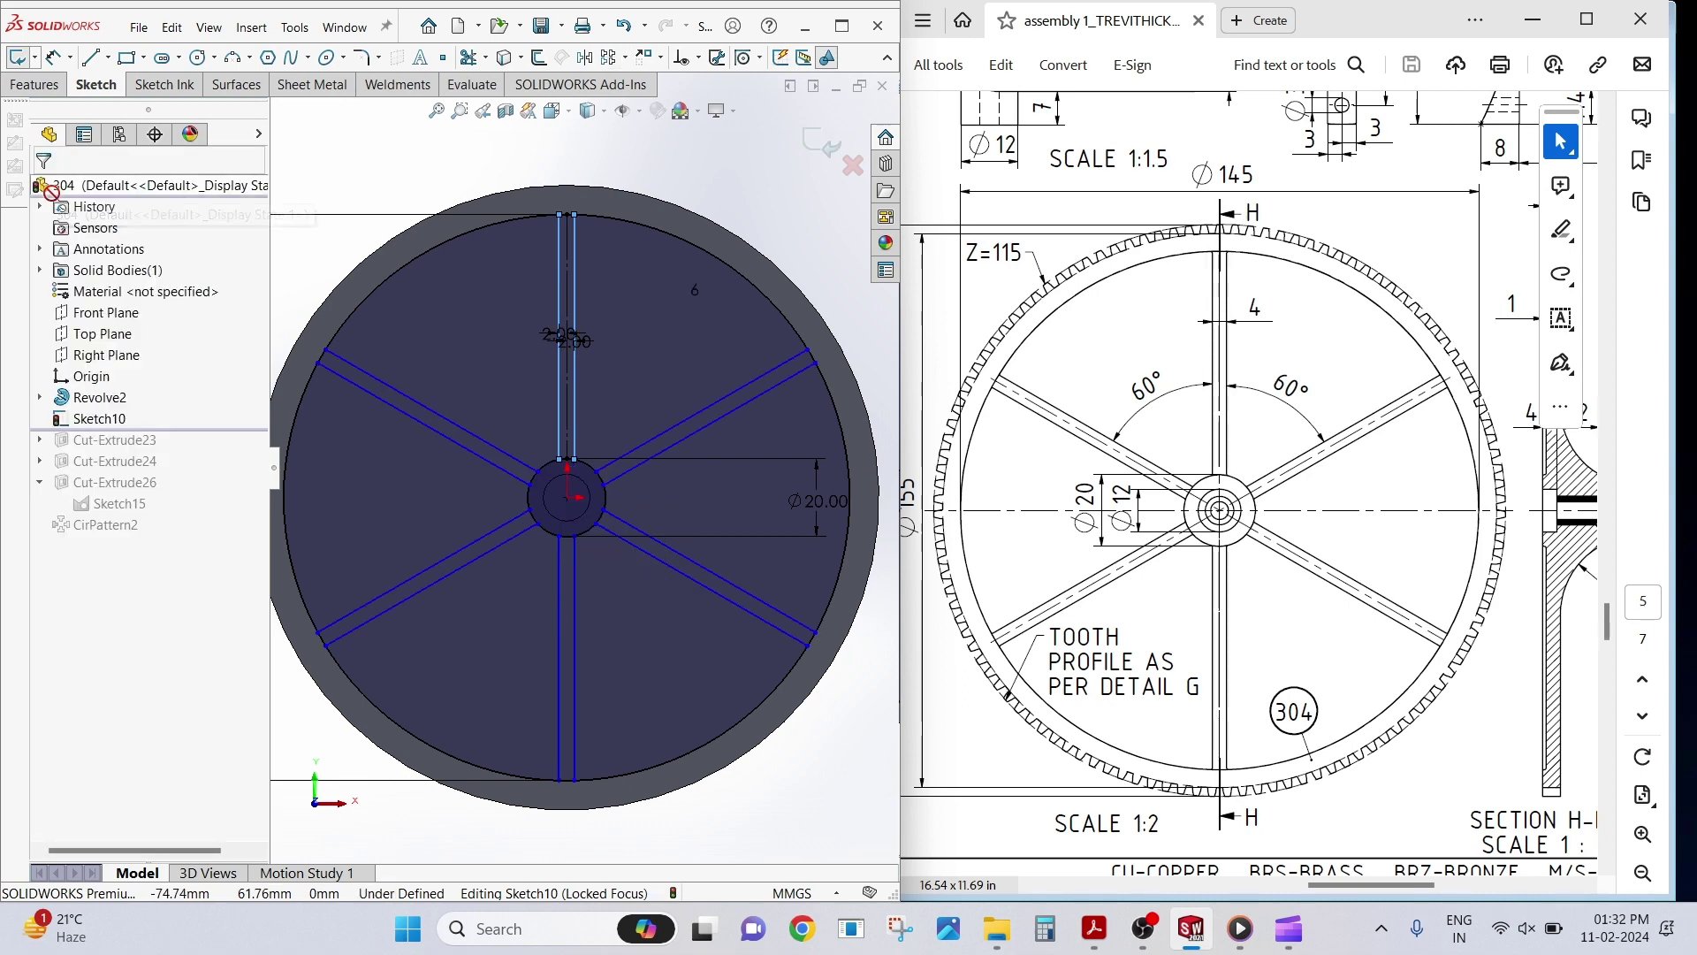
left_click_drag(51, 192, 51, 192)
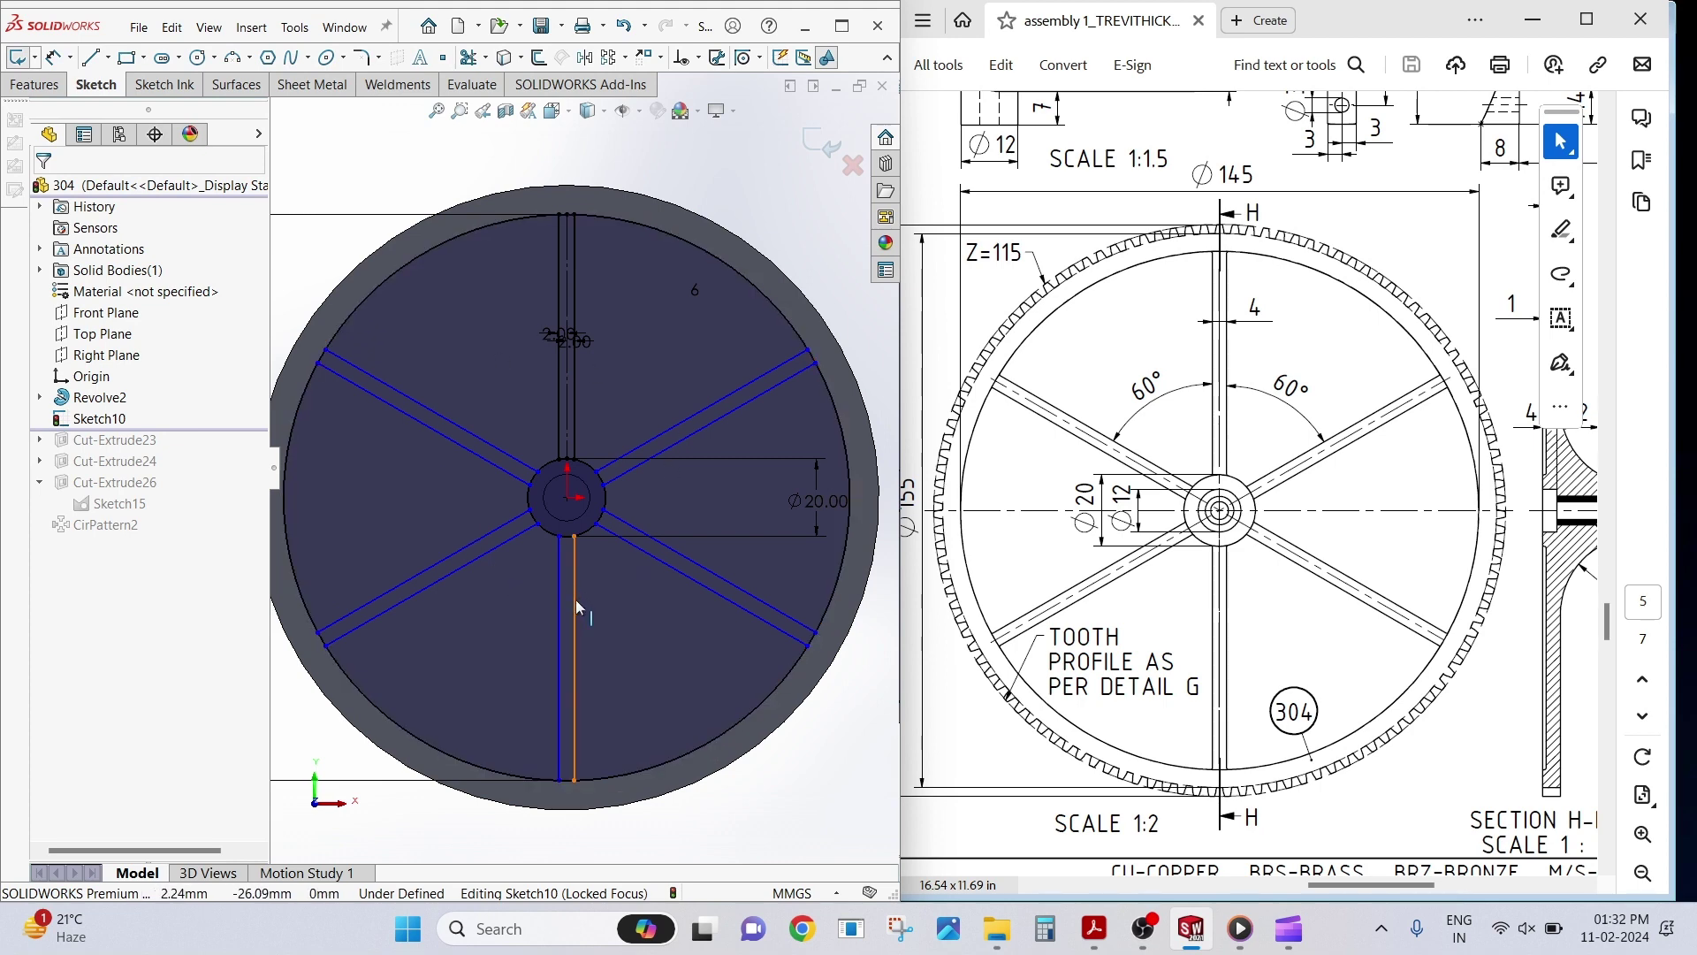
Make the spoke pattern's centre point coincident with the hub origin to fully define Sketch10.
left_click_drag(575, 599, 640, 606)
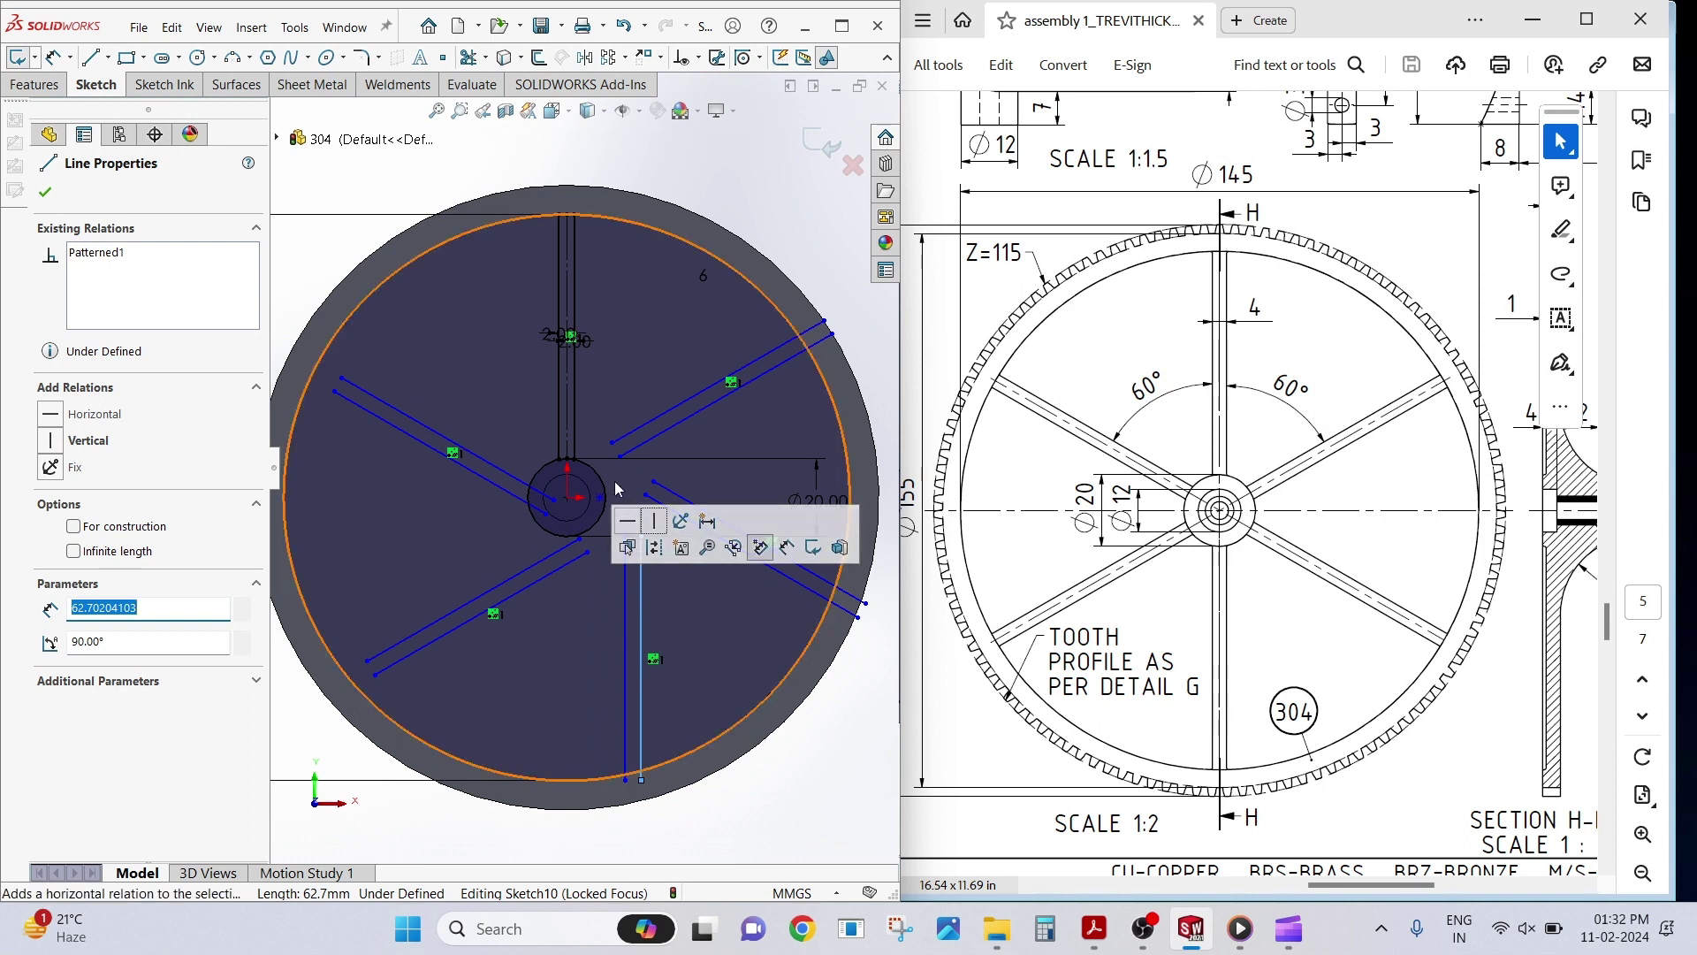
left_click(601, 501)
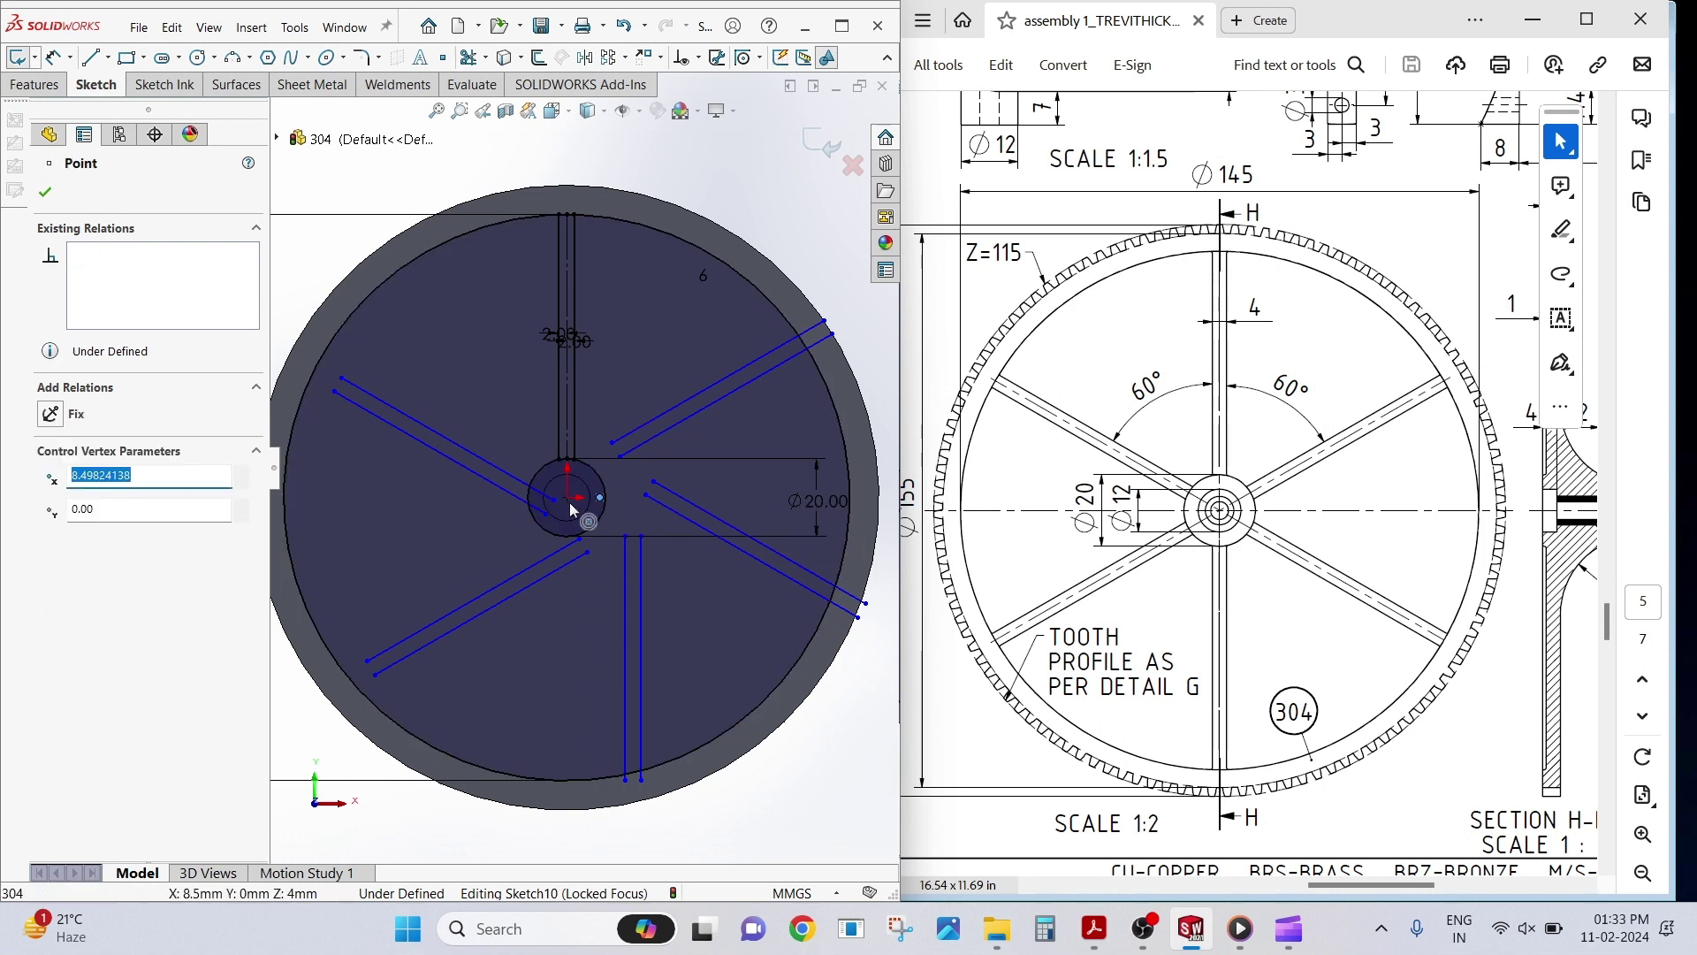
left_click(569, 499, "ctrl")
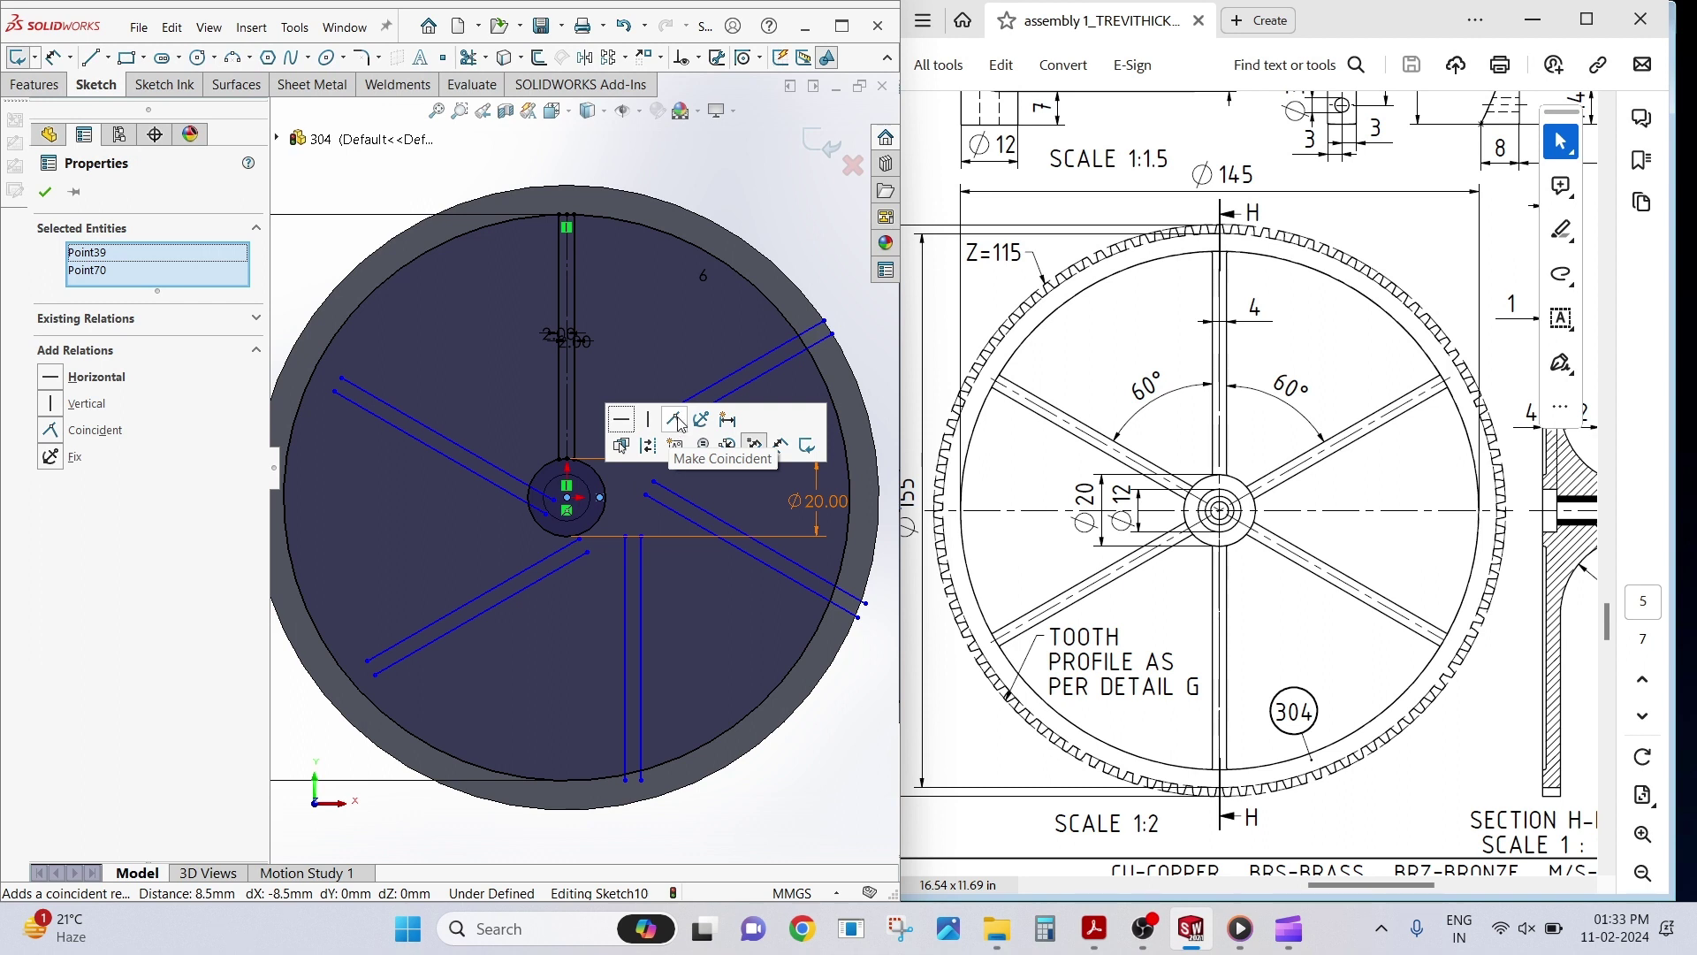
left_click(675, 420)
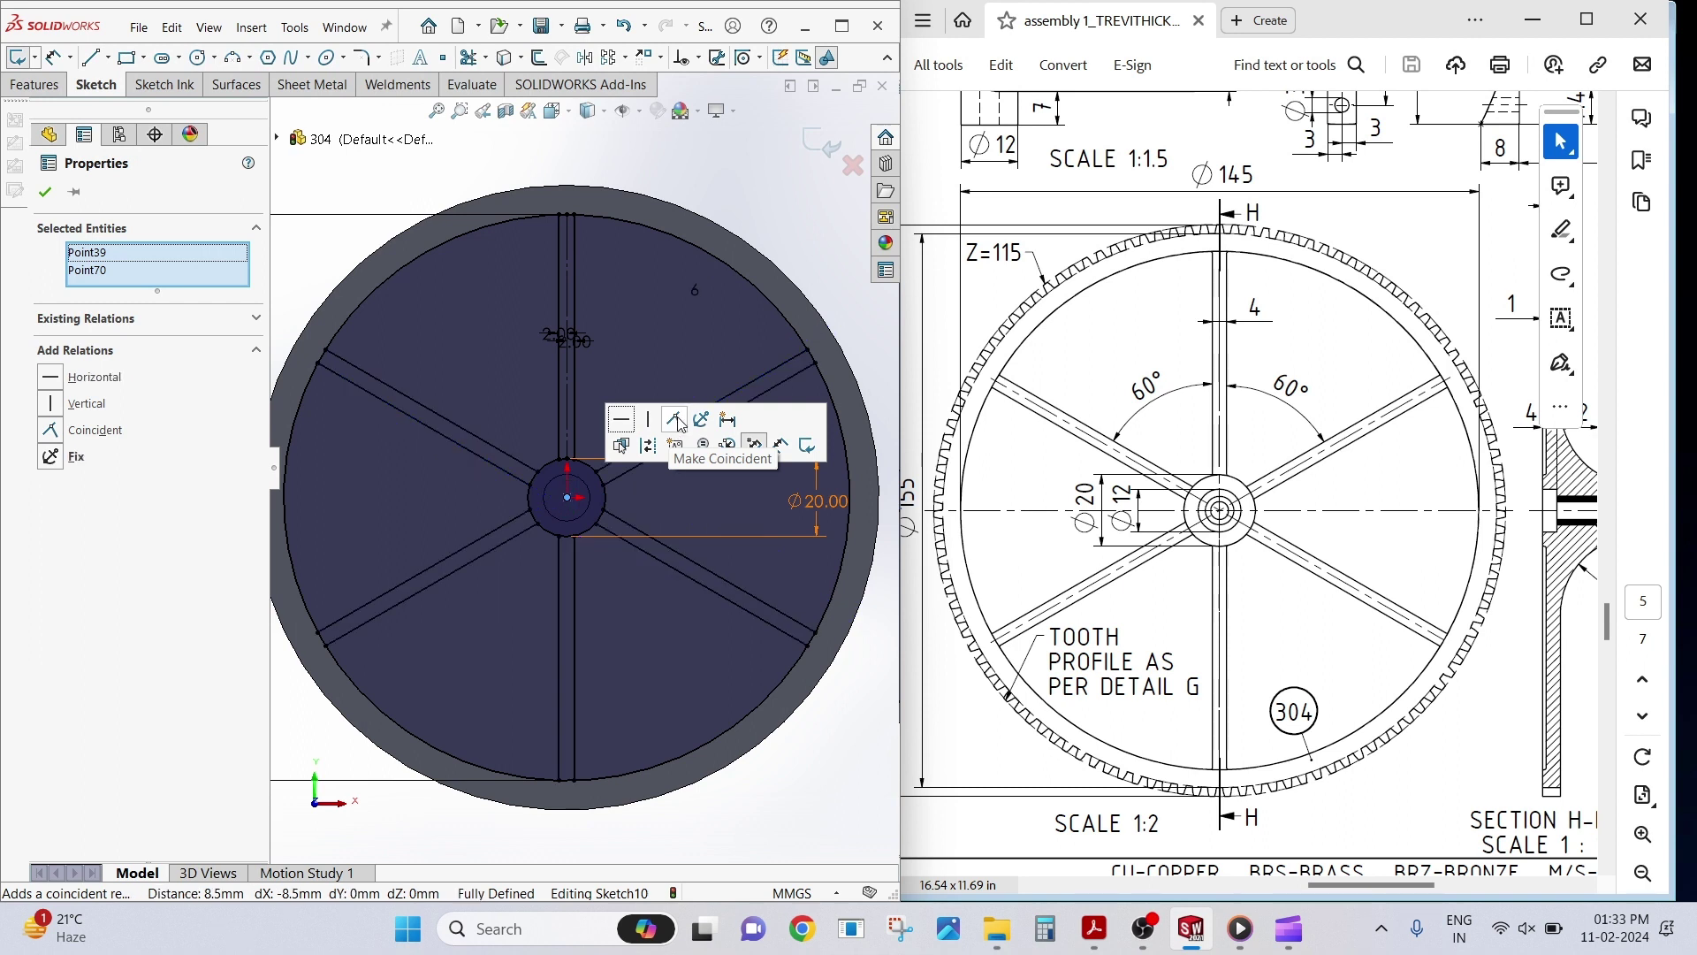
left_click(813, 232)
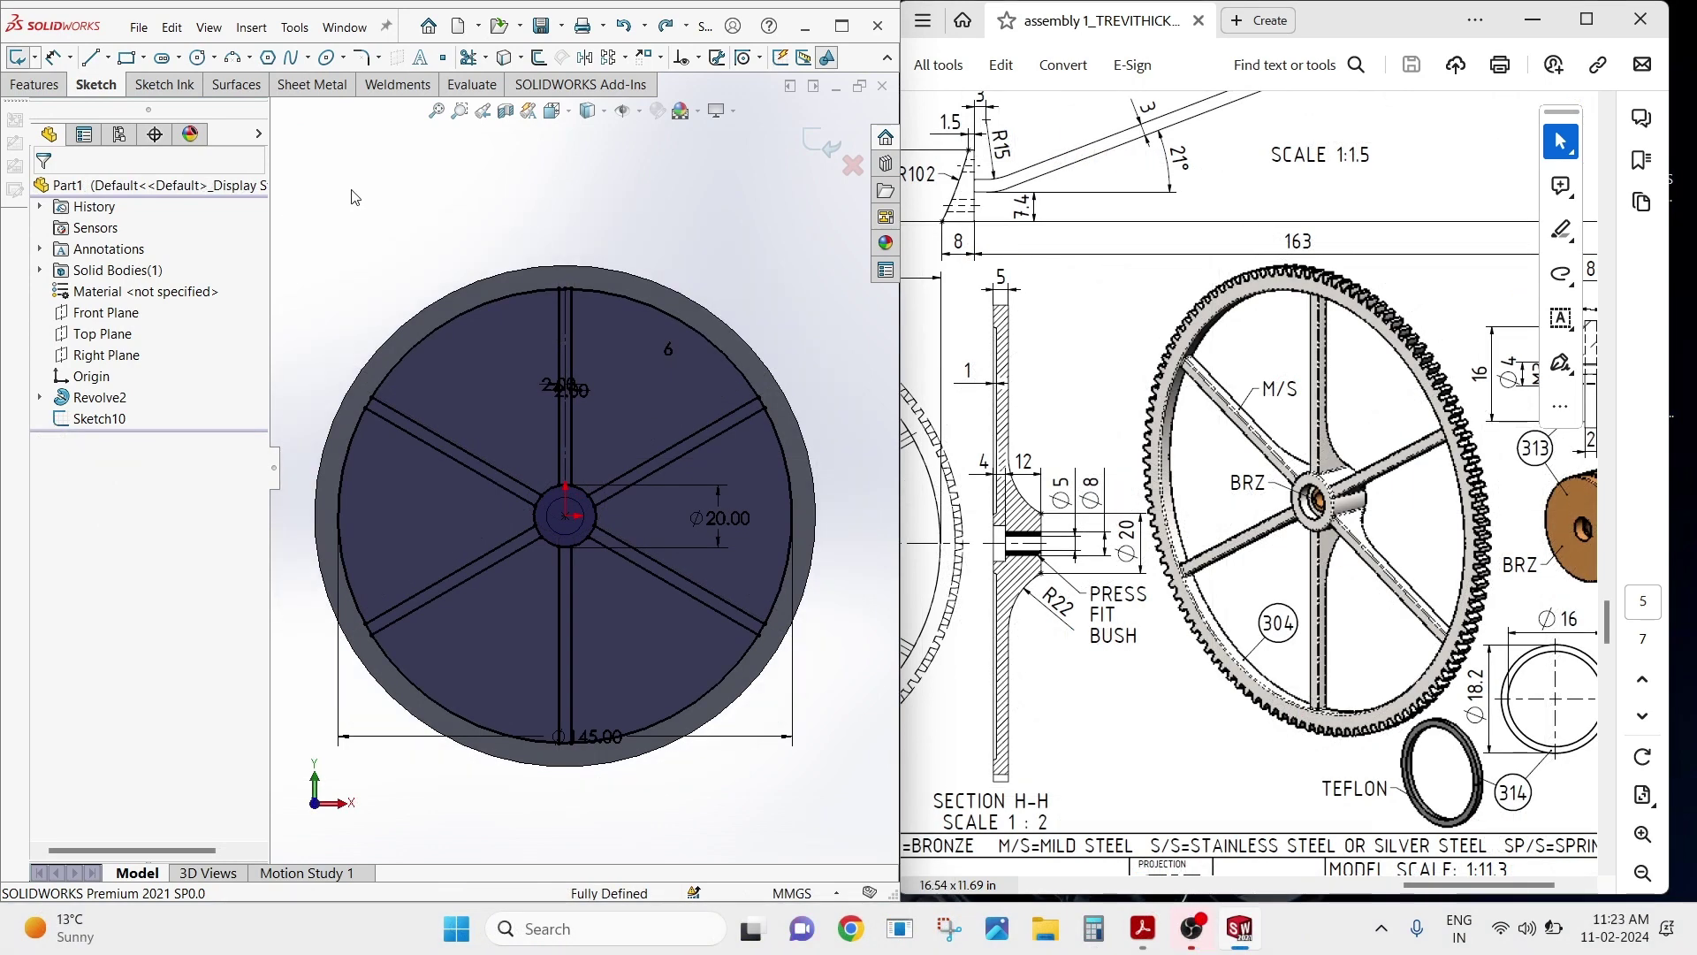
Start an extruded cut and select all six spoke-gap regions as contours.
left_click(45, 84)
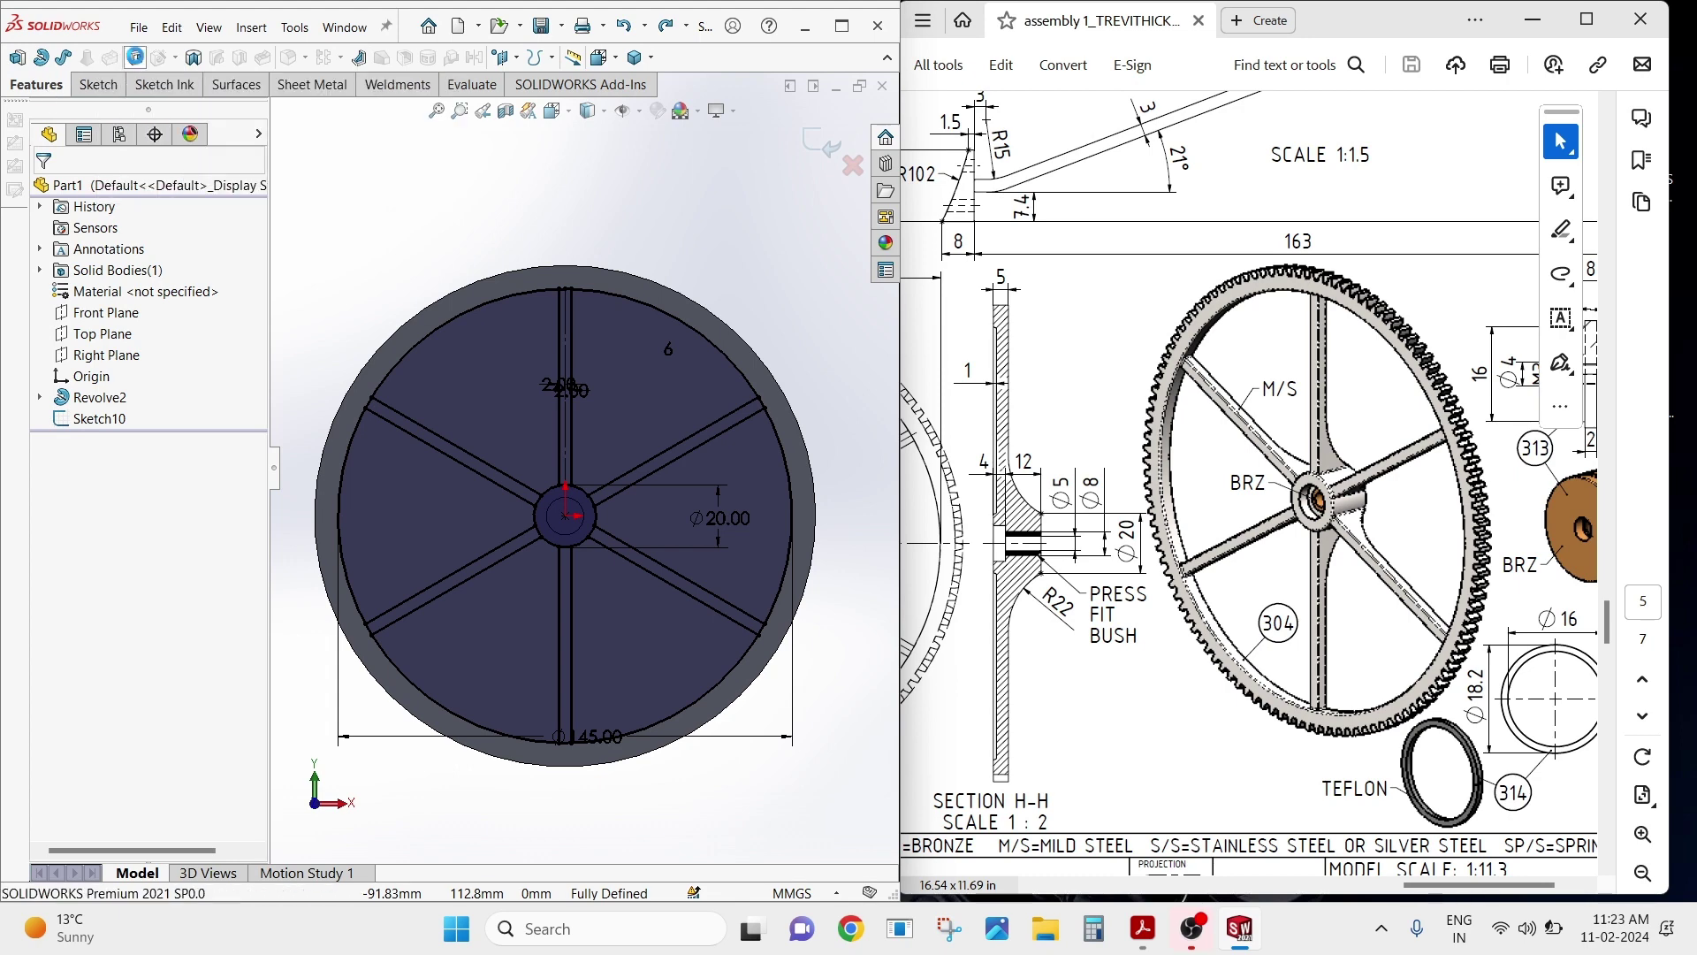
left_click(134, 57)
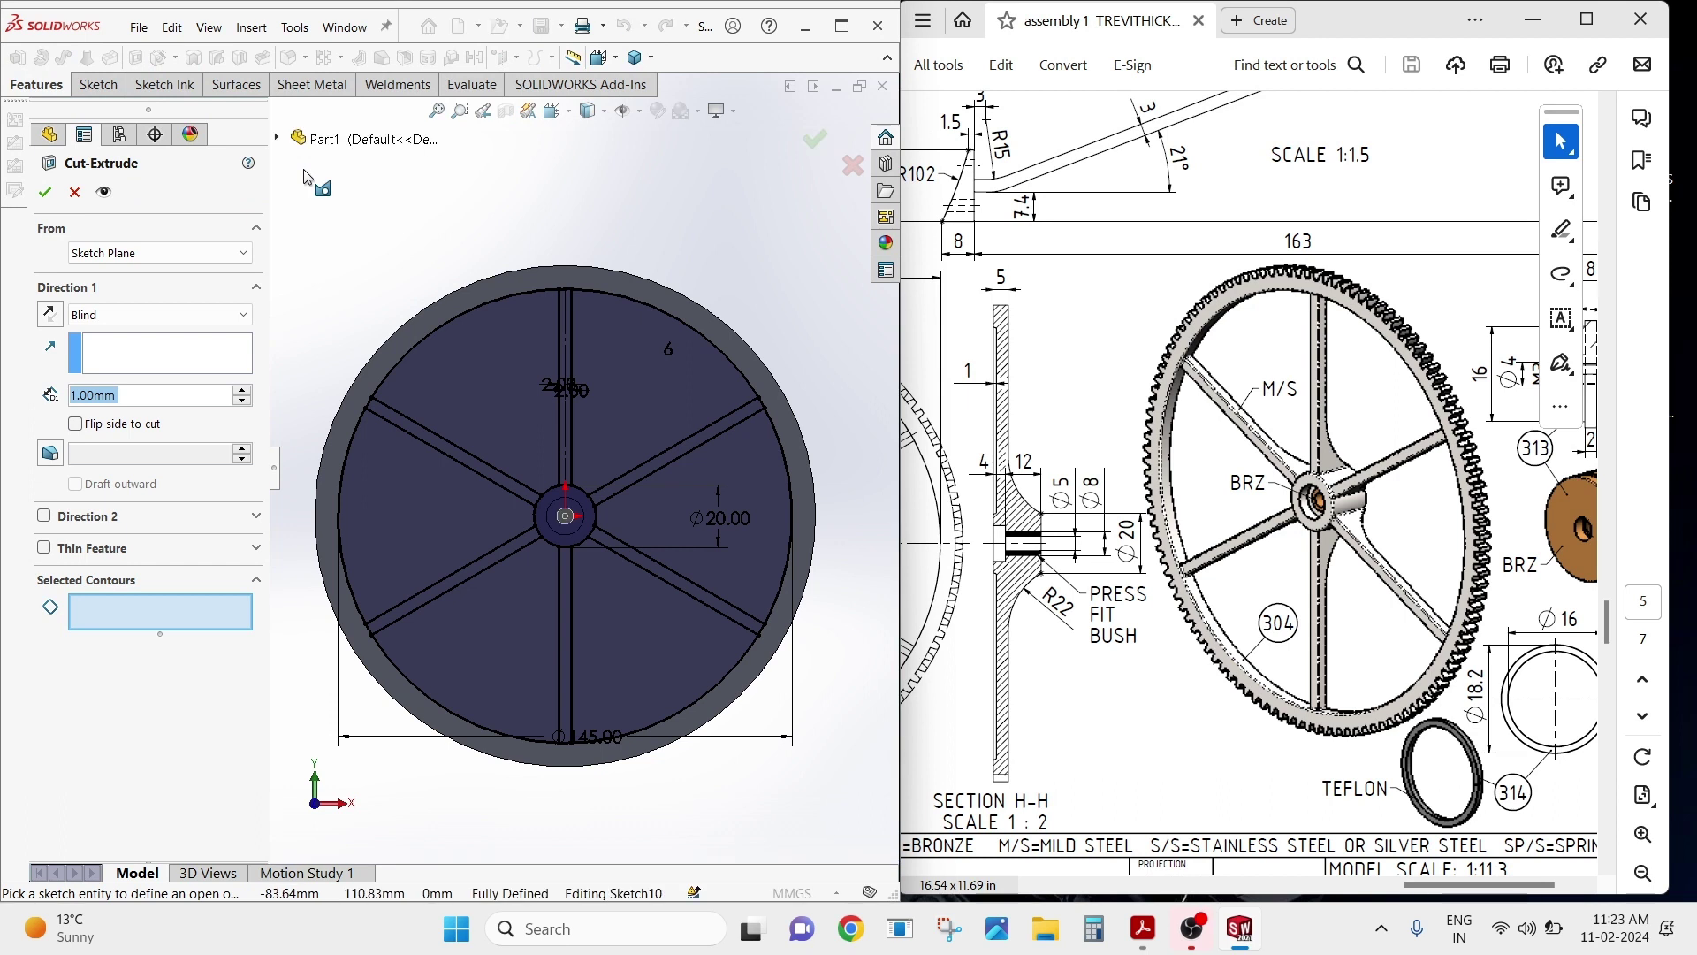
left_click(487, 398)
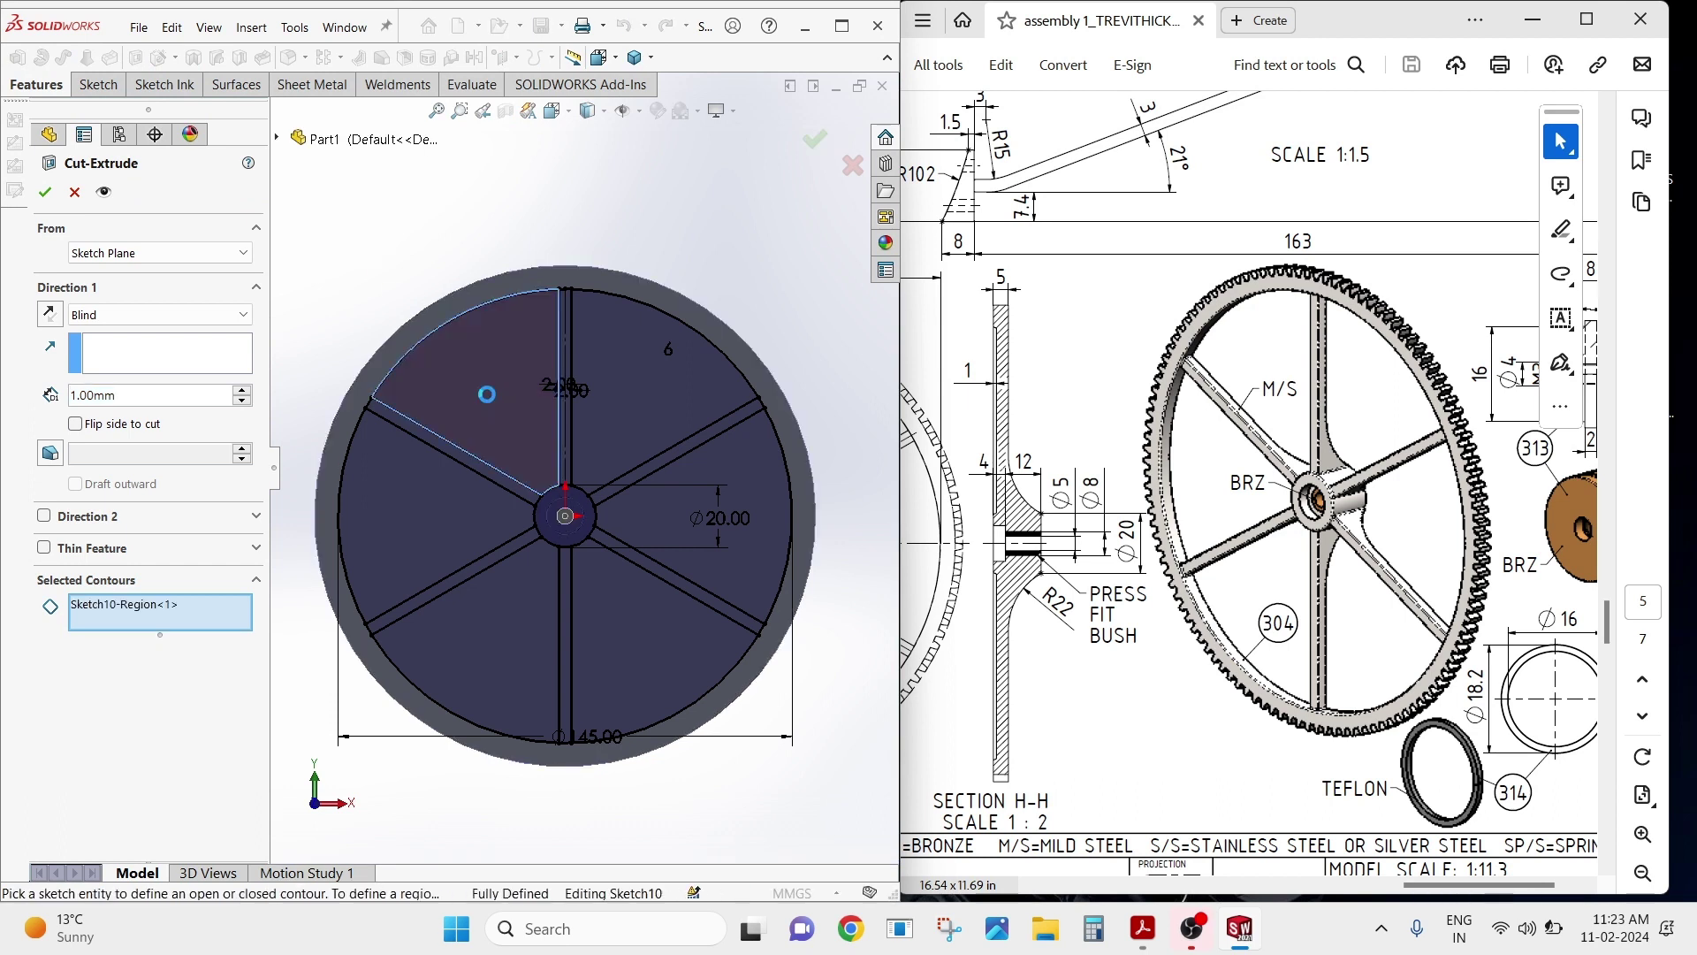
left_click(640, 399)
left_click(748, 480)
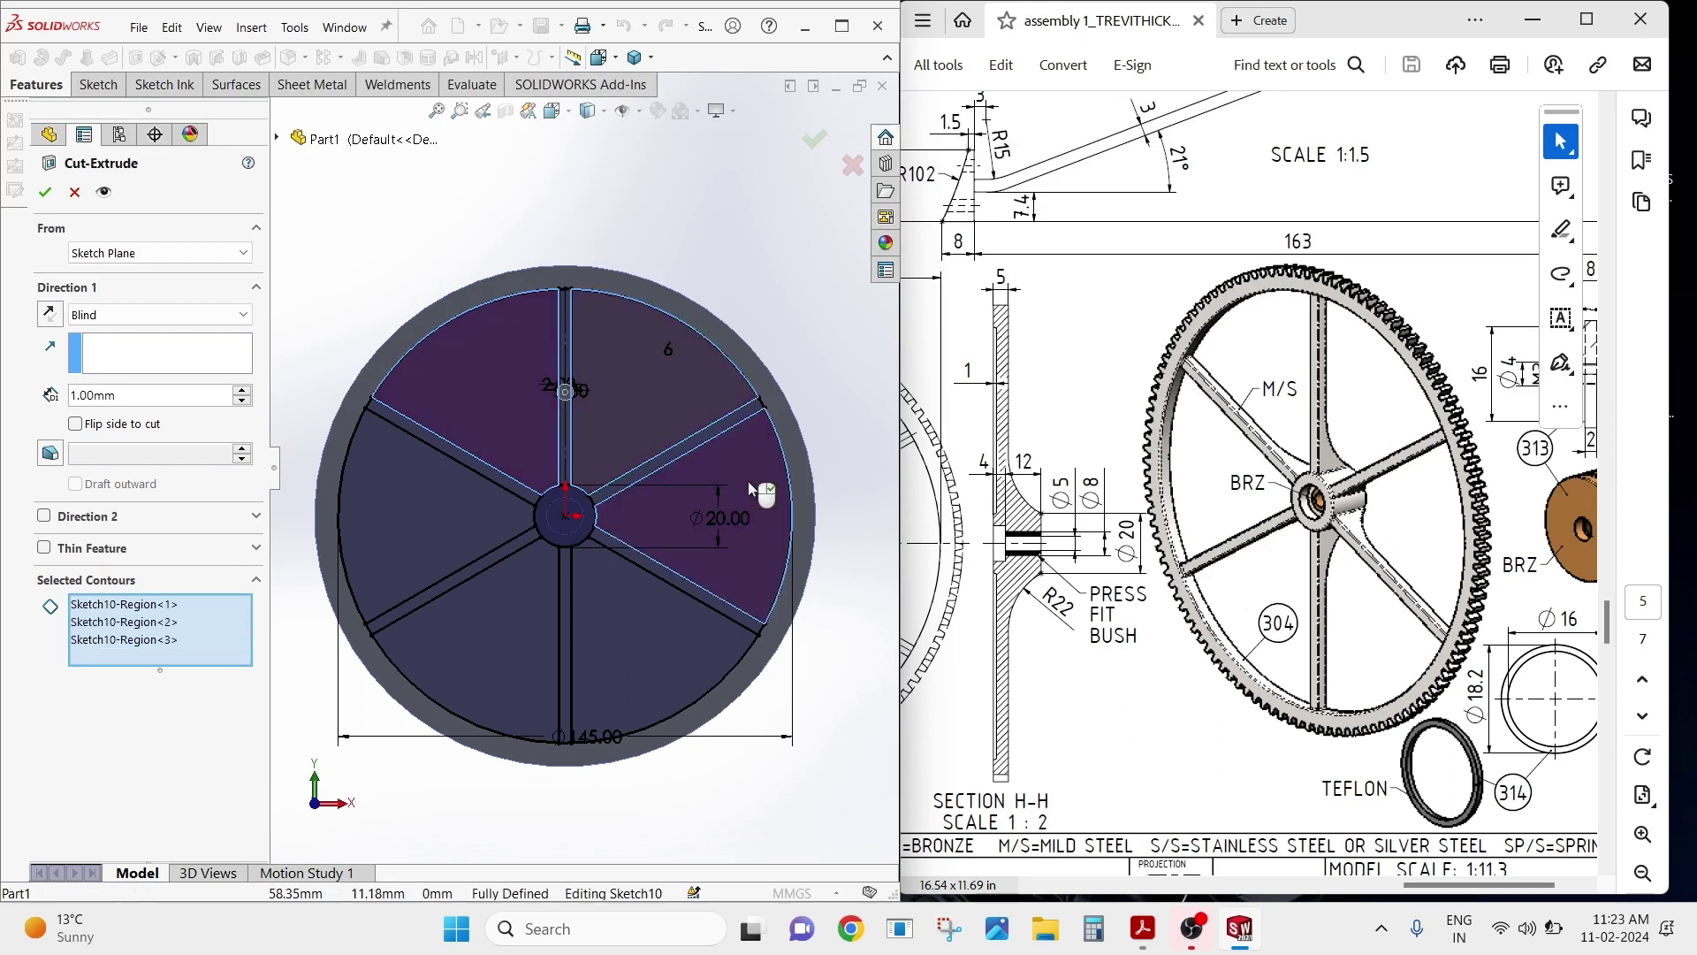
left_click(649, 643)
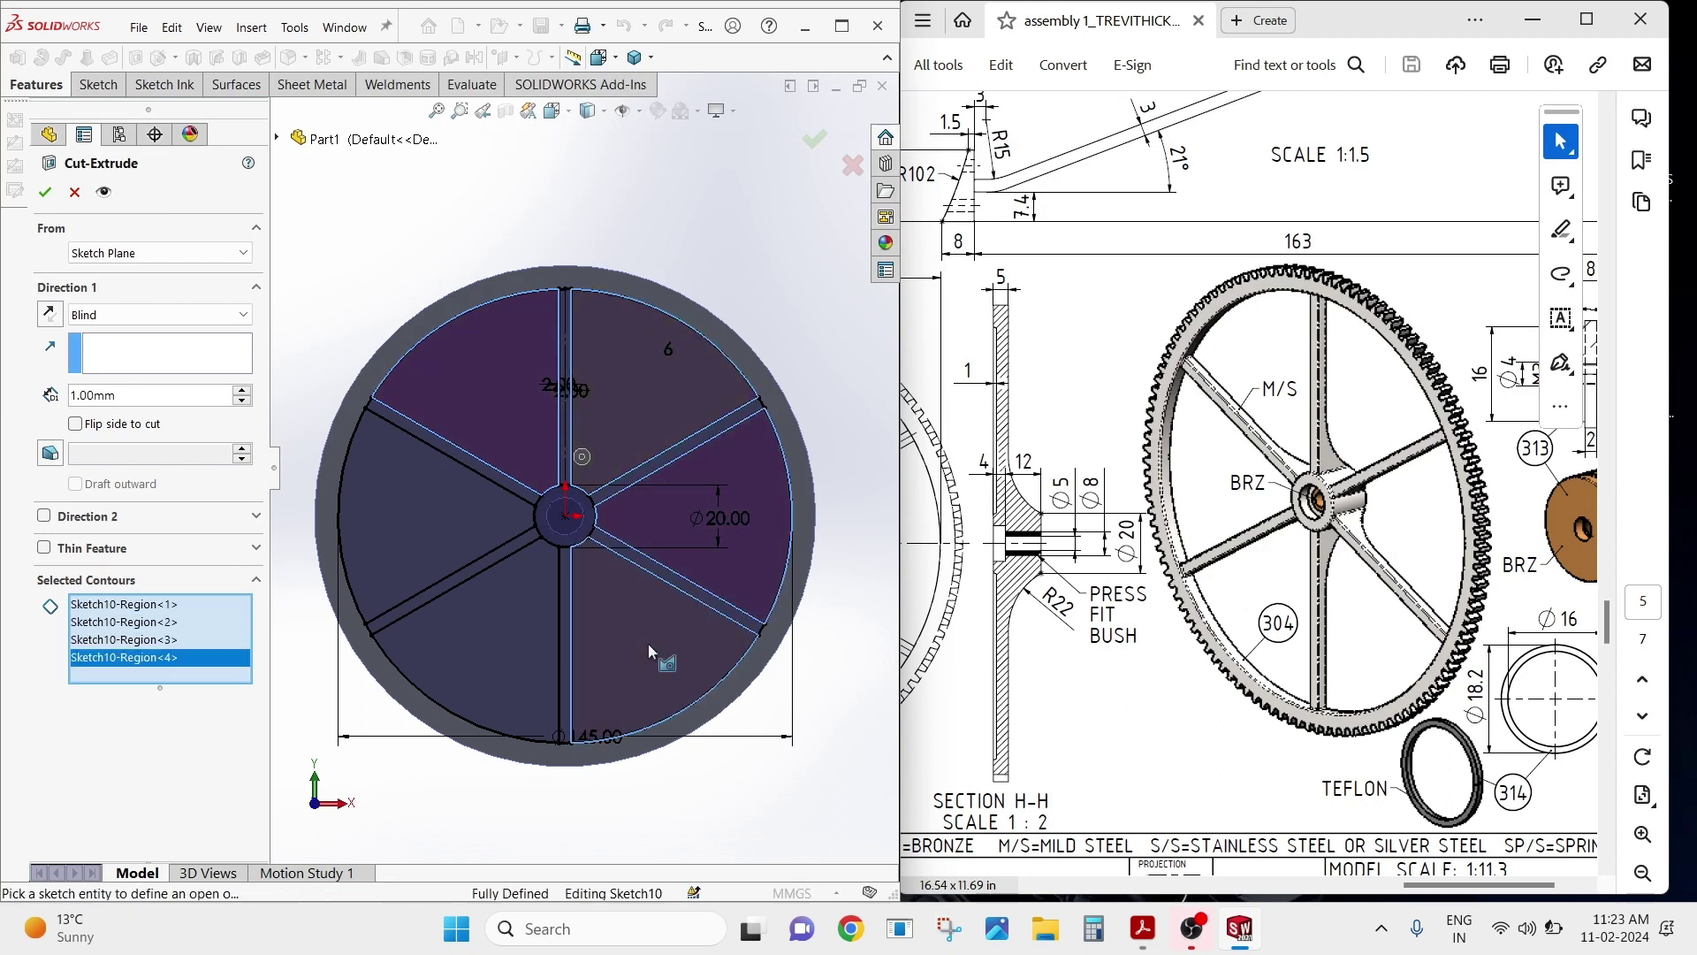
left_click(530, 625)
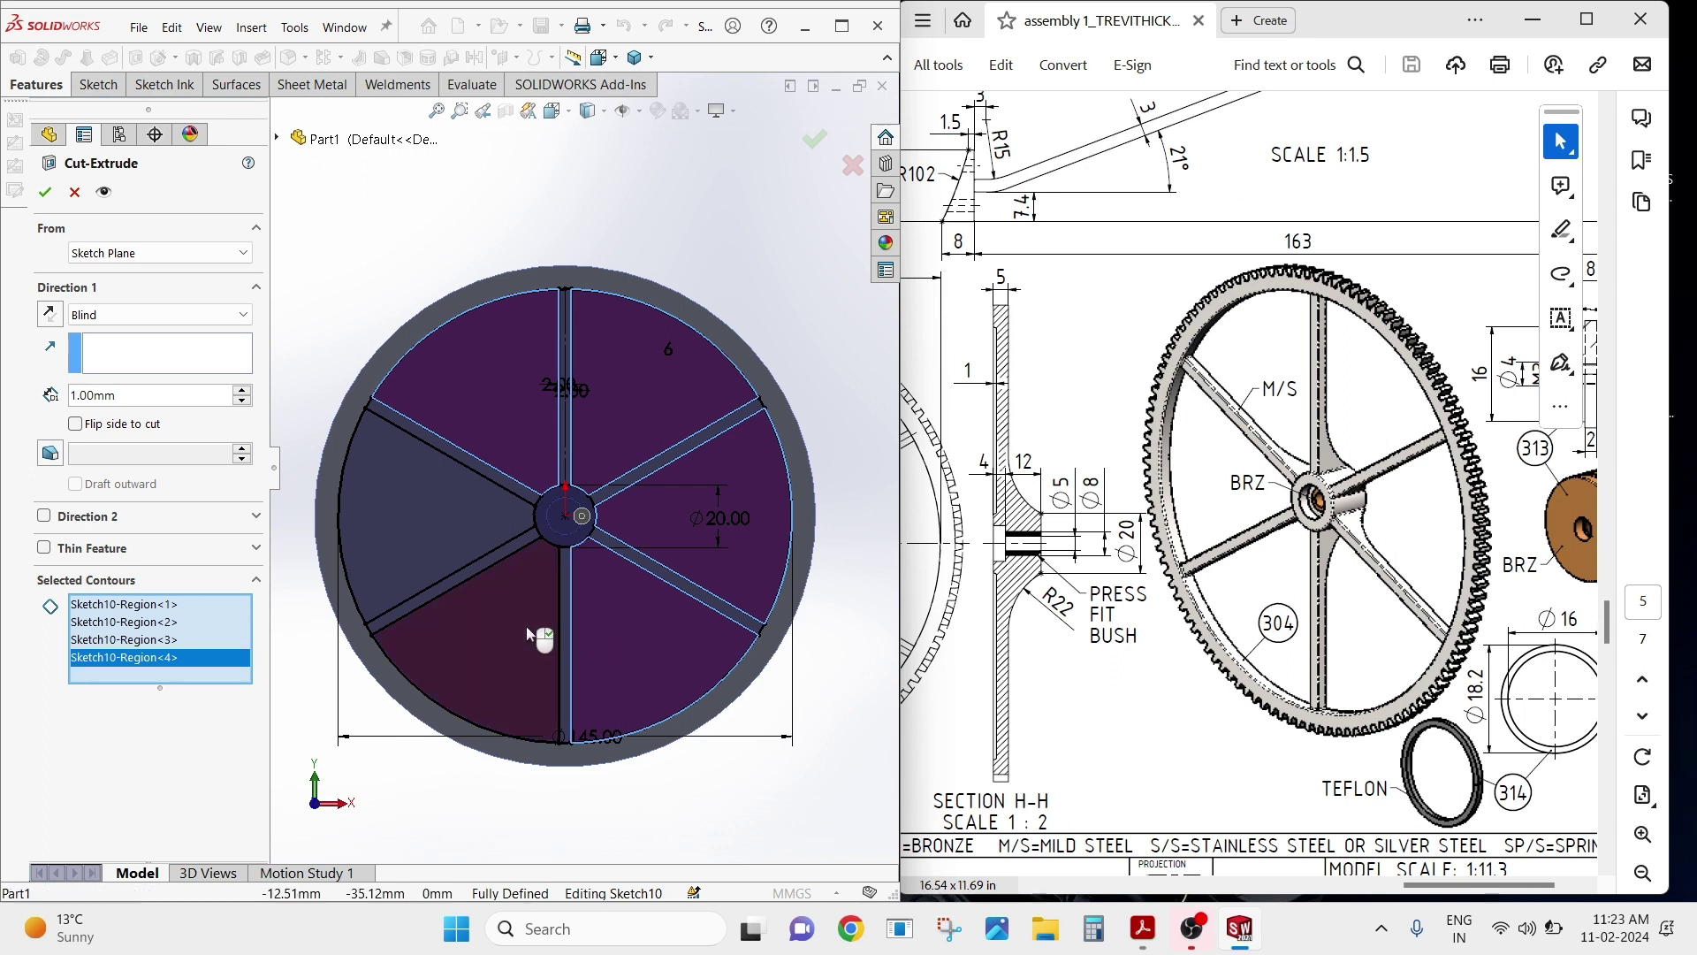
left_click(426, 524)
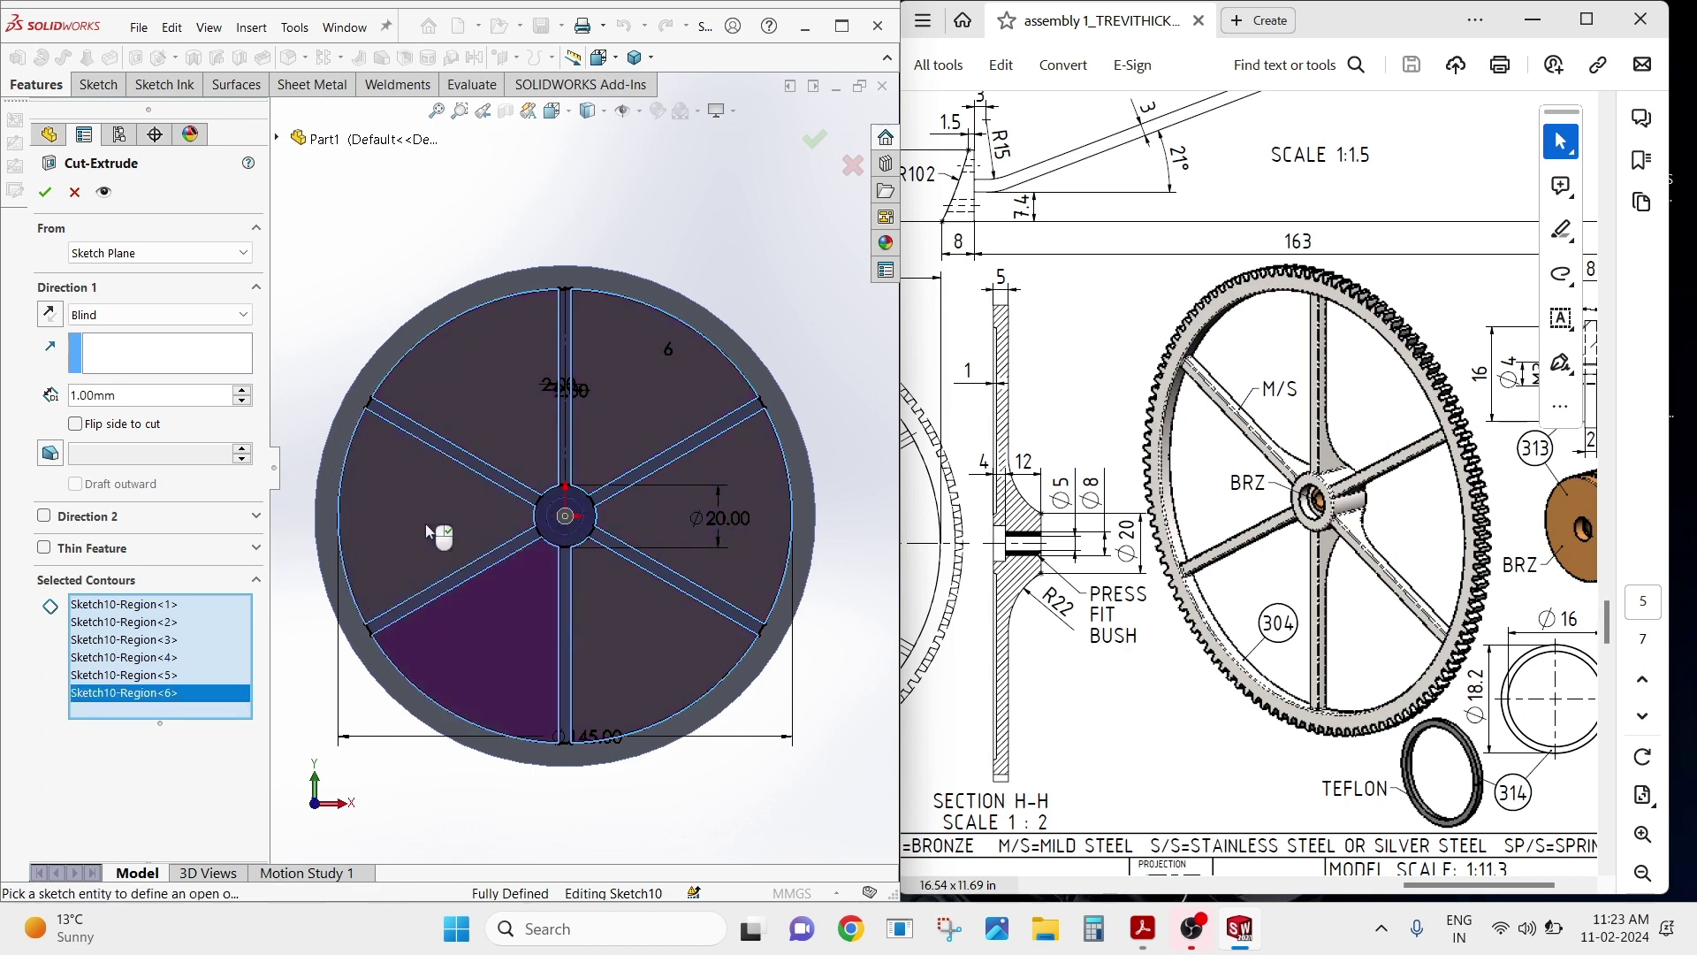
Set the cut to Through All, orbit to check it, and accept.
left_click(239, 312)
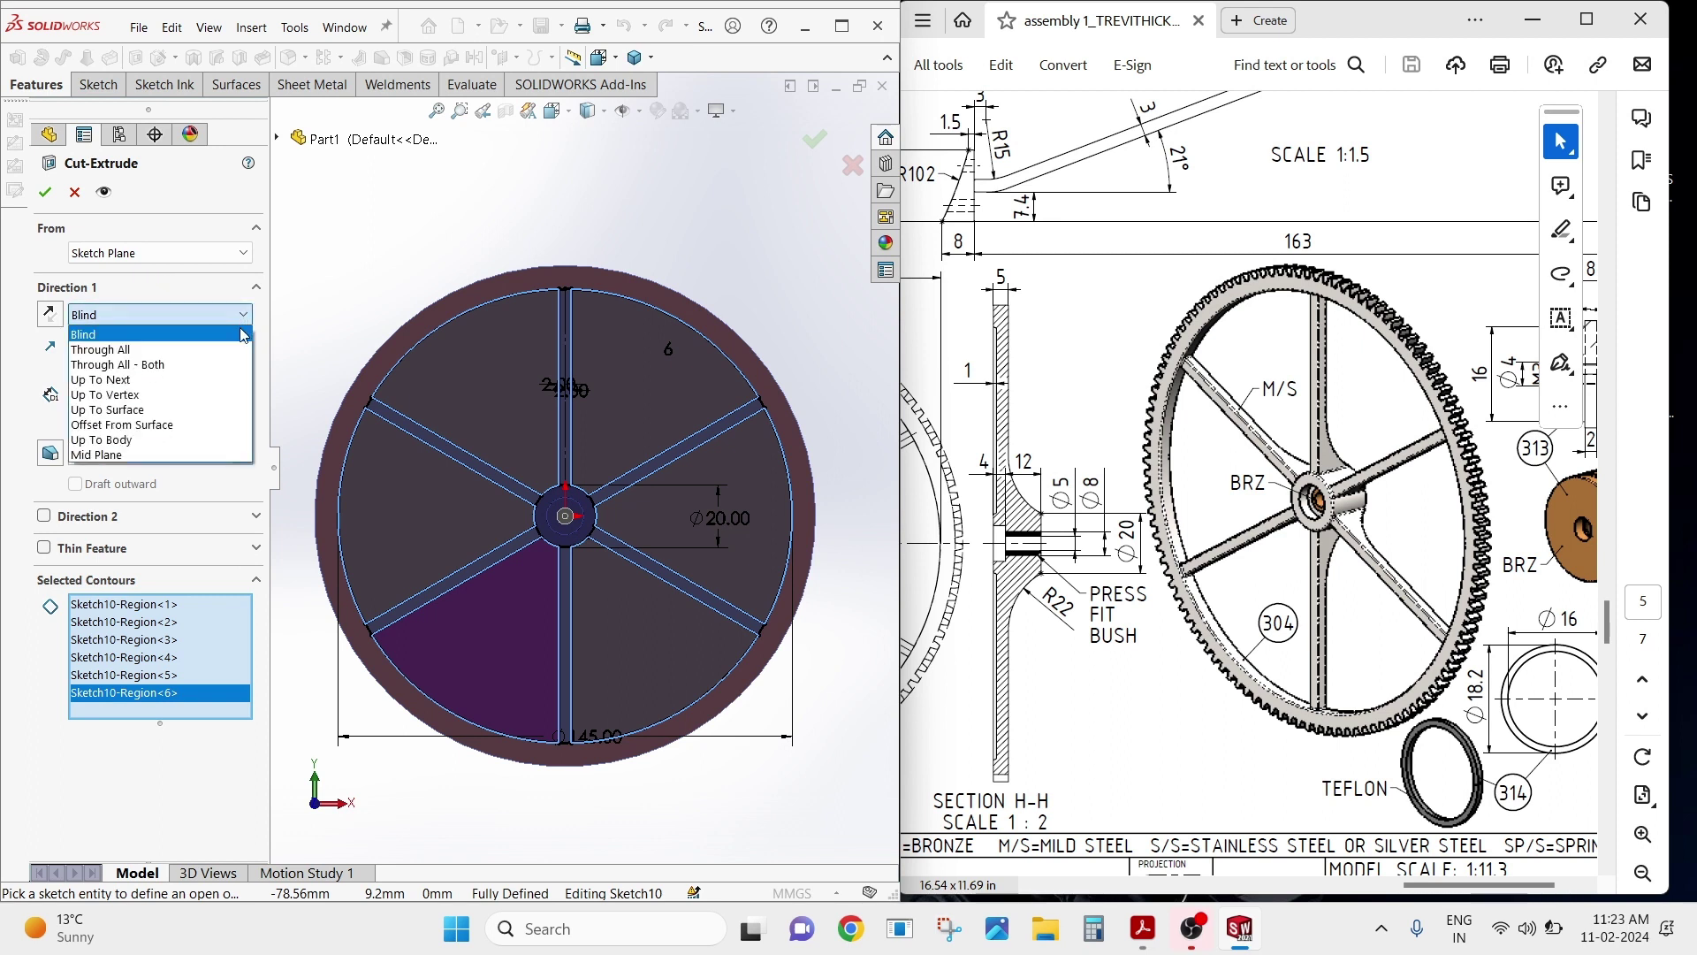
left_click(212, 350)
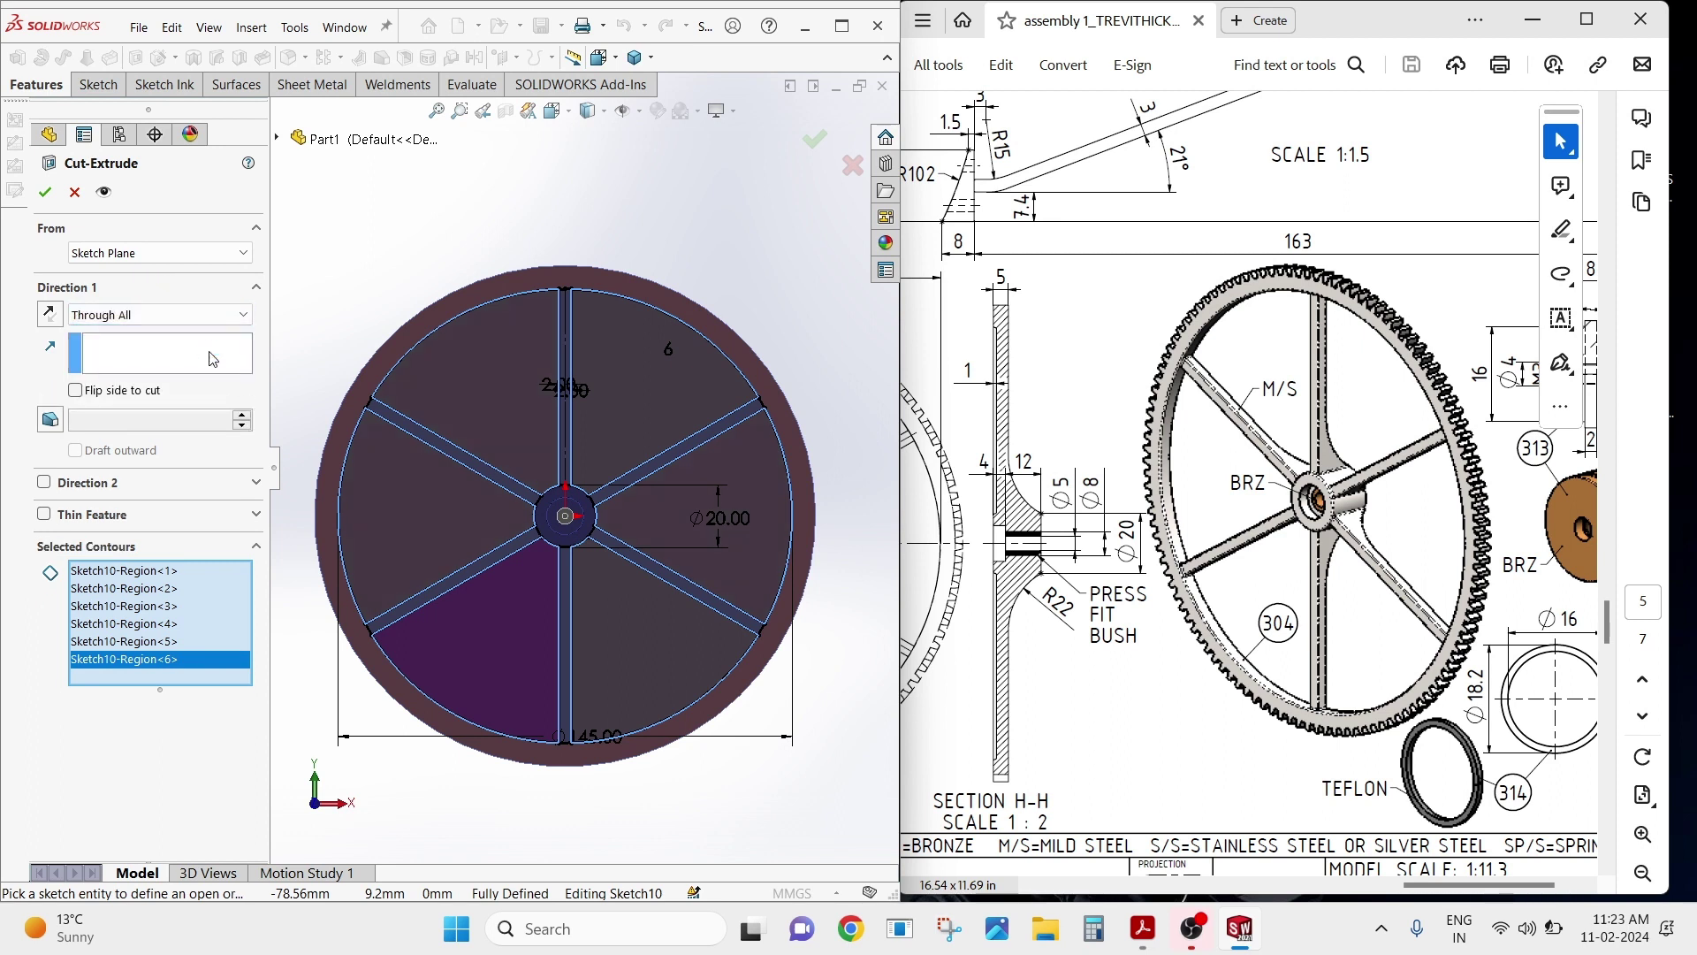
right_click(419, 270)
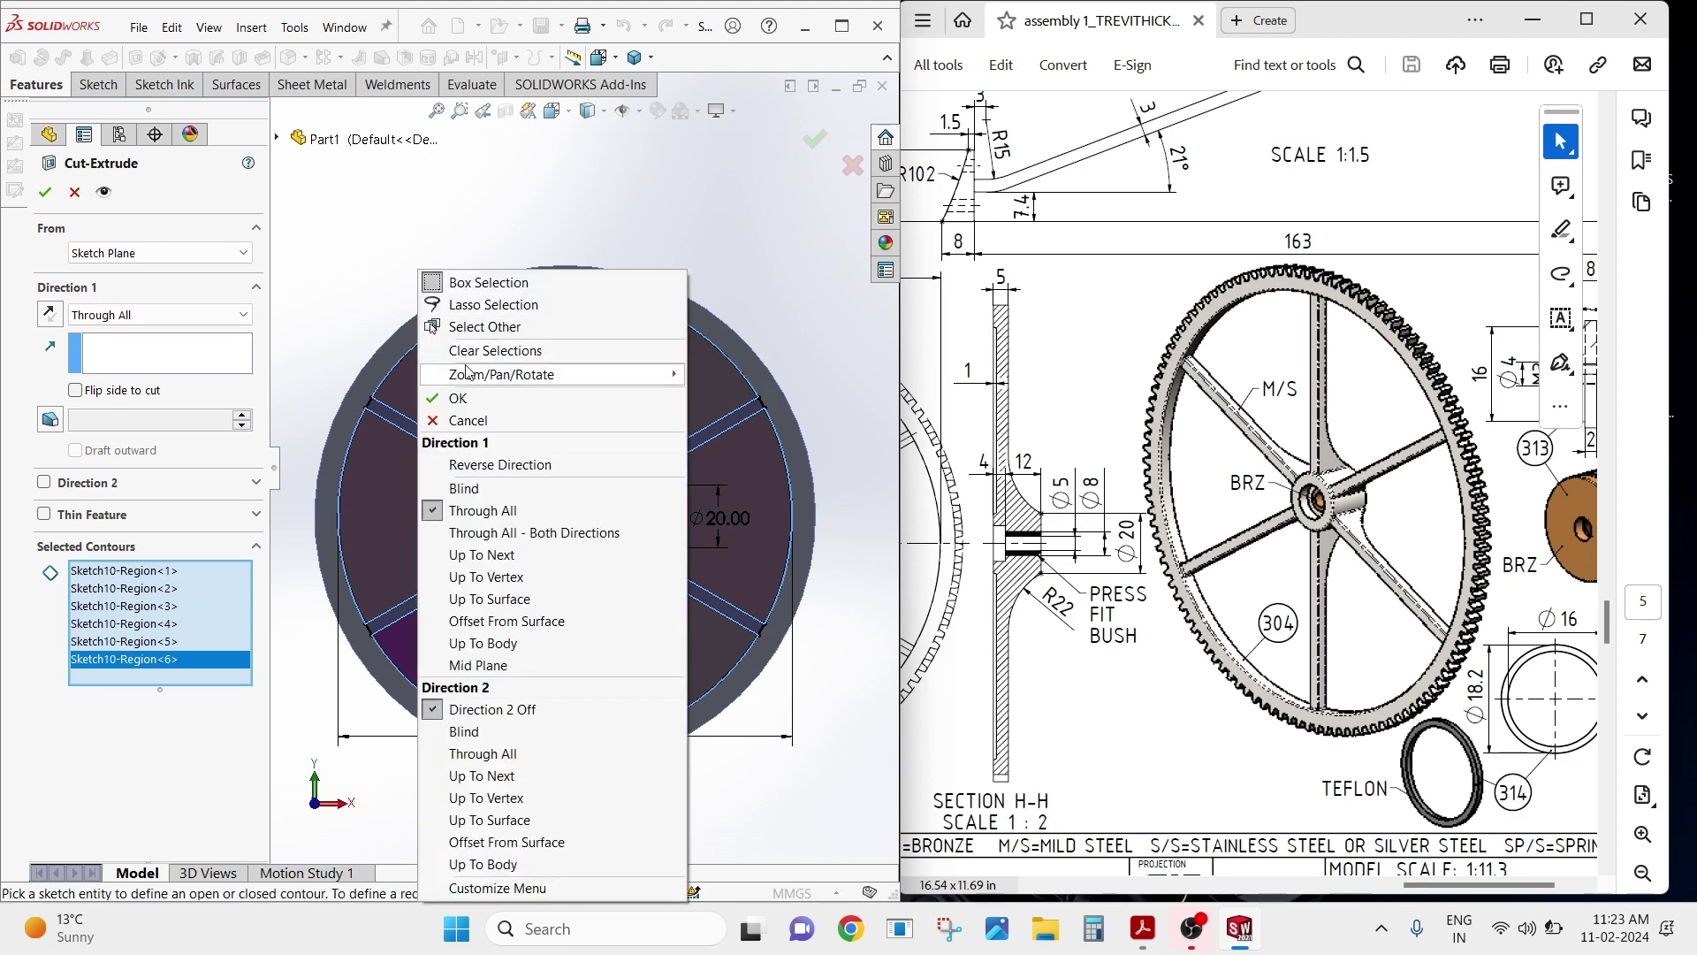
mouse_move(501, 374)
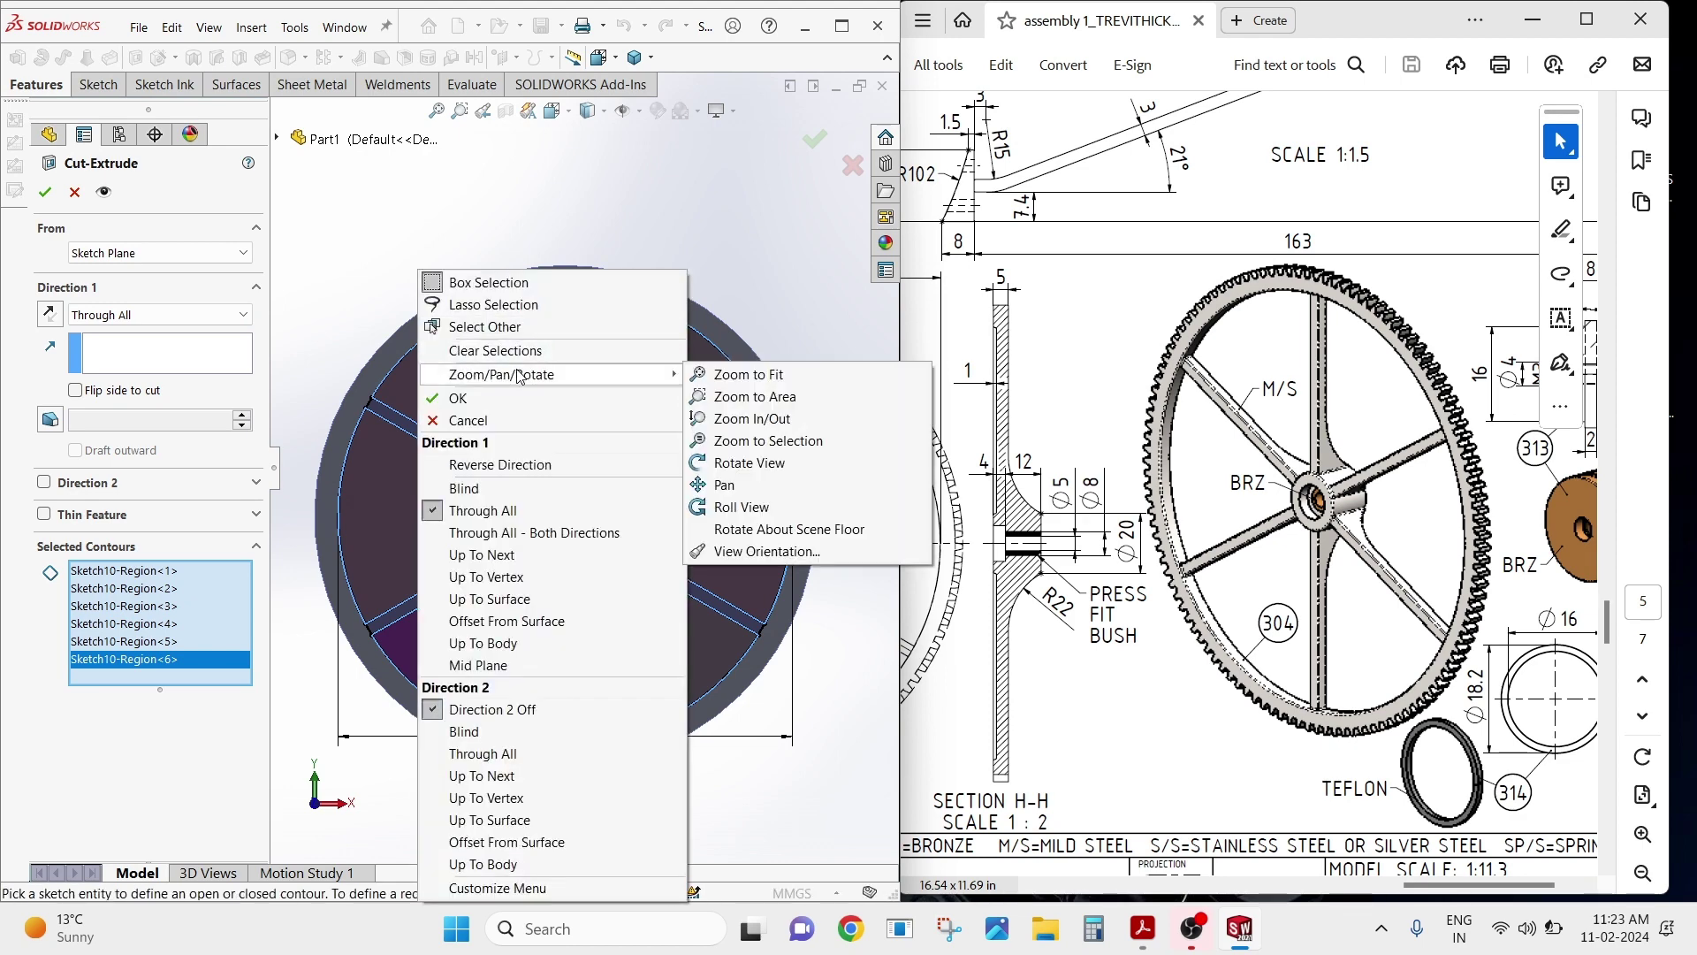
left_click(749, 462)
left_click_drag(729, 468, 557, 456)
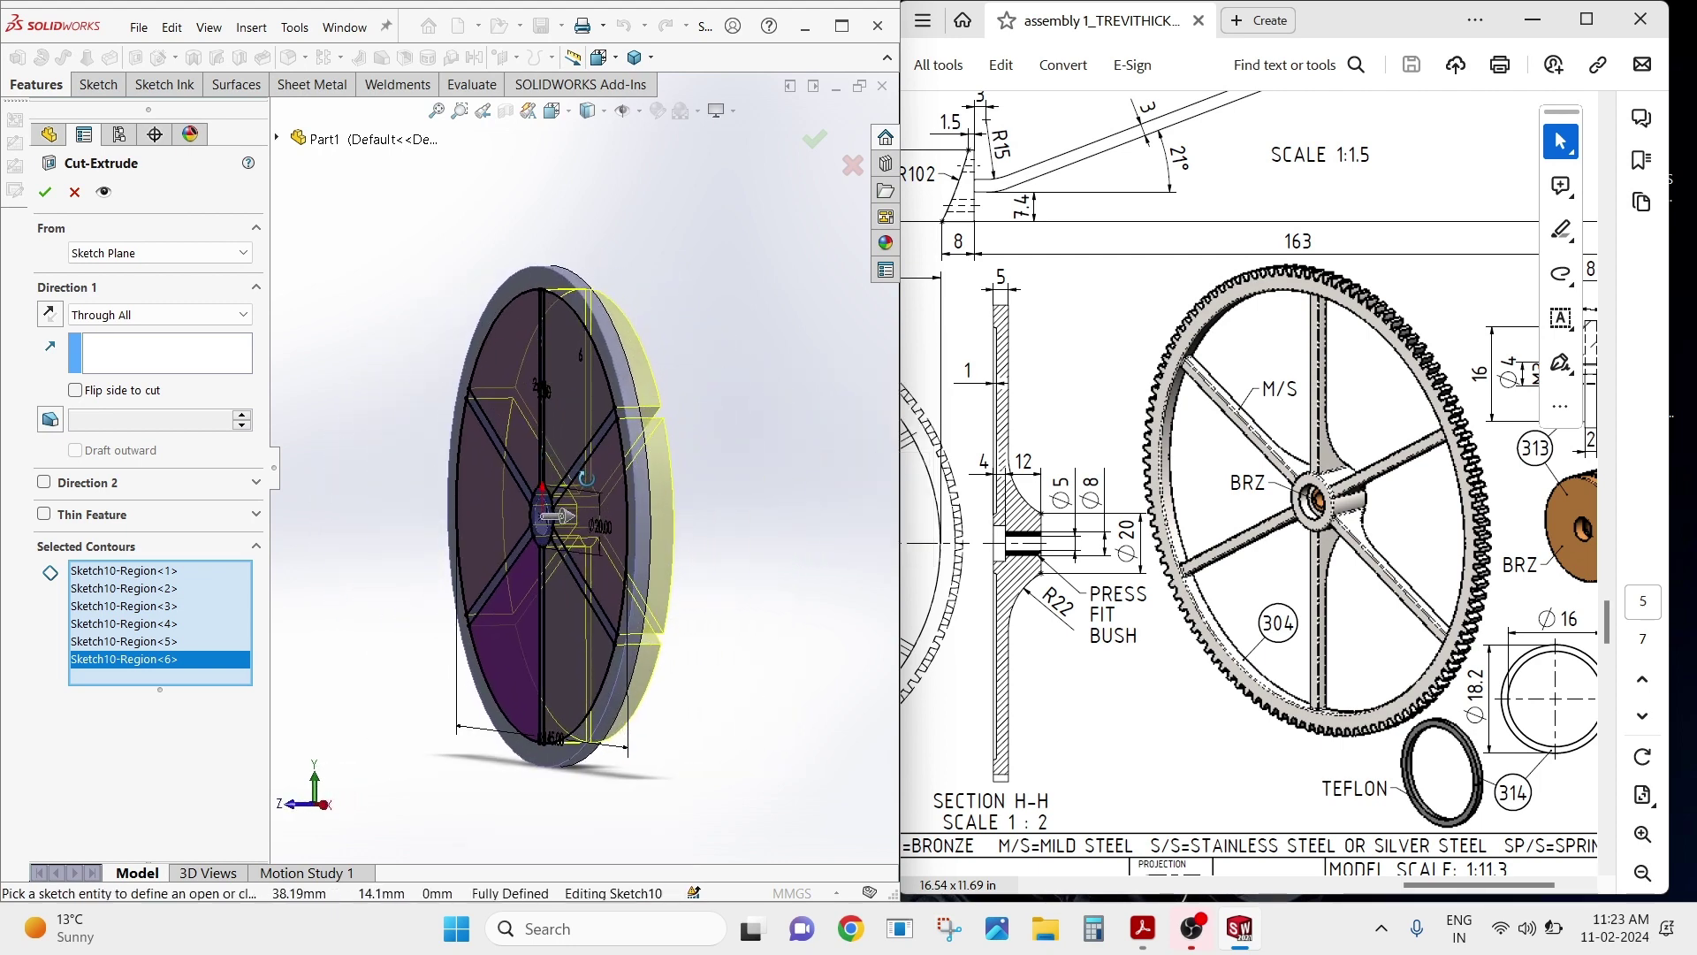
left_click(44, 192)
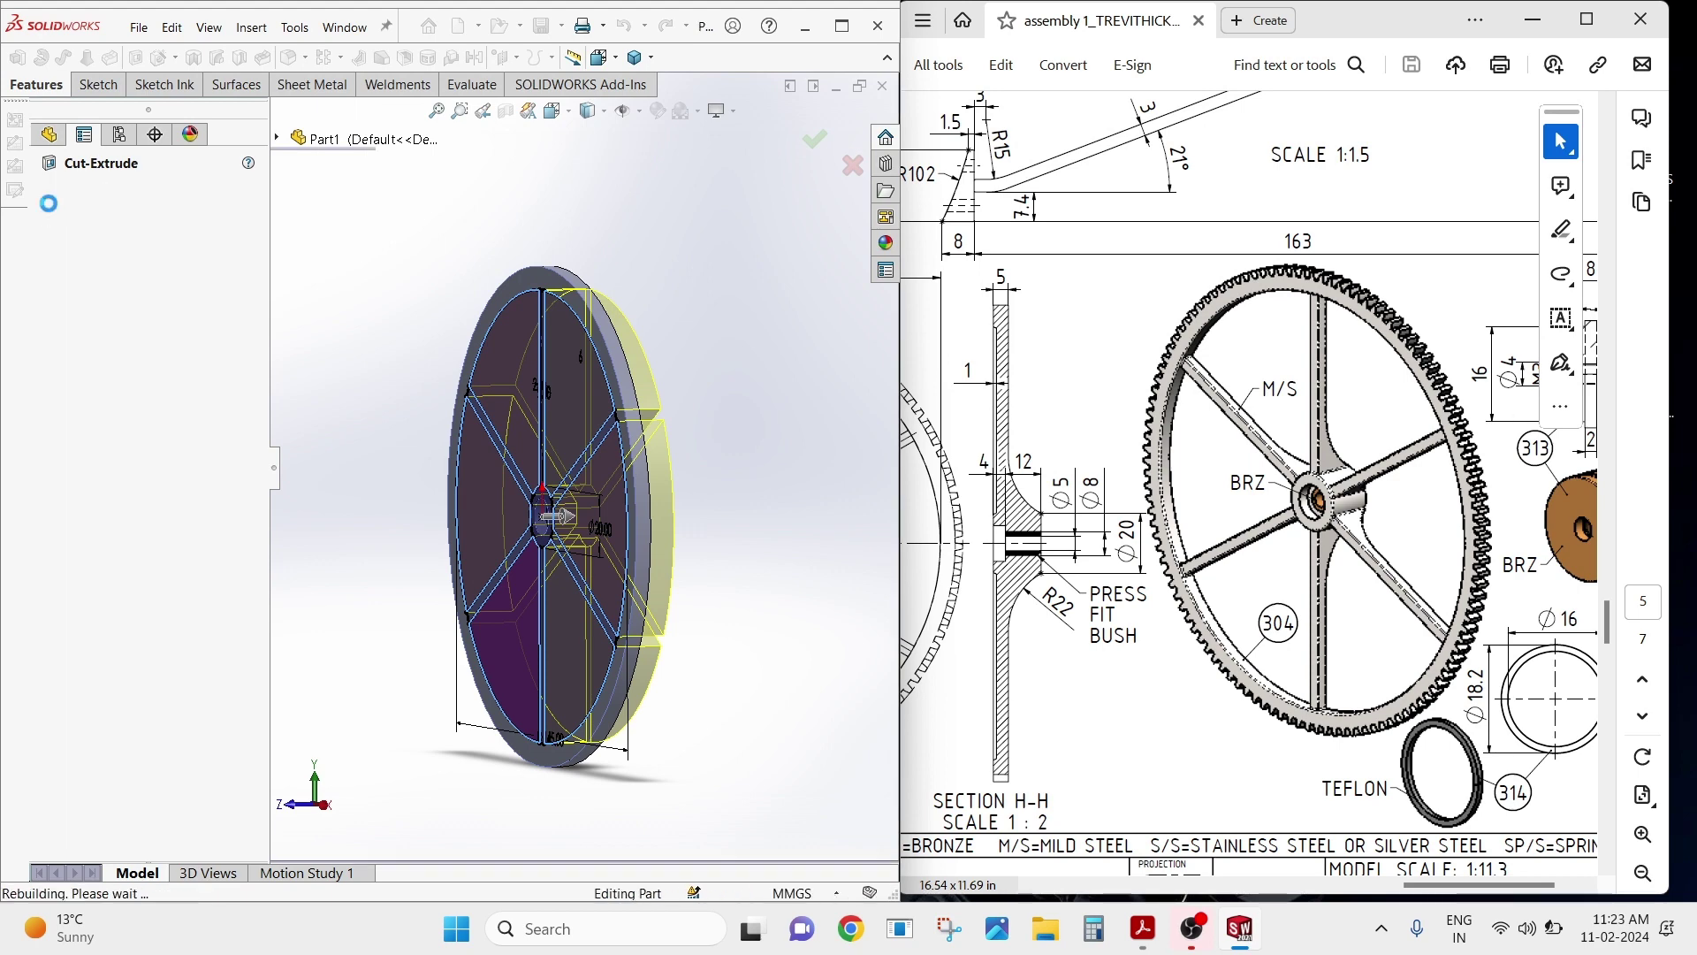
Open new Sketch13 on the wheel's front face.
left_click(371, 254)
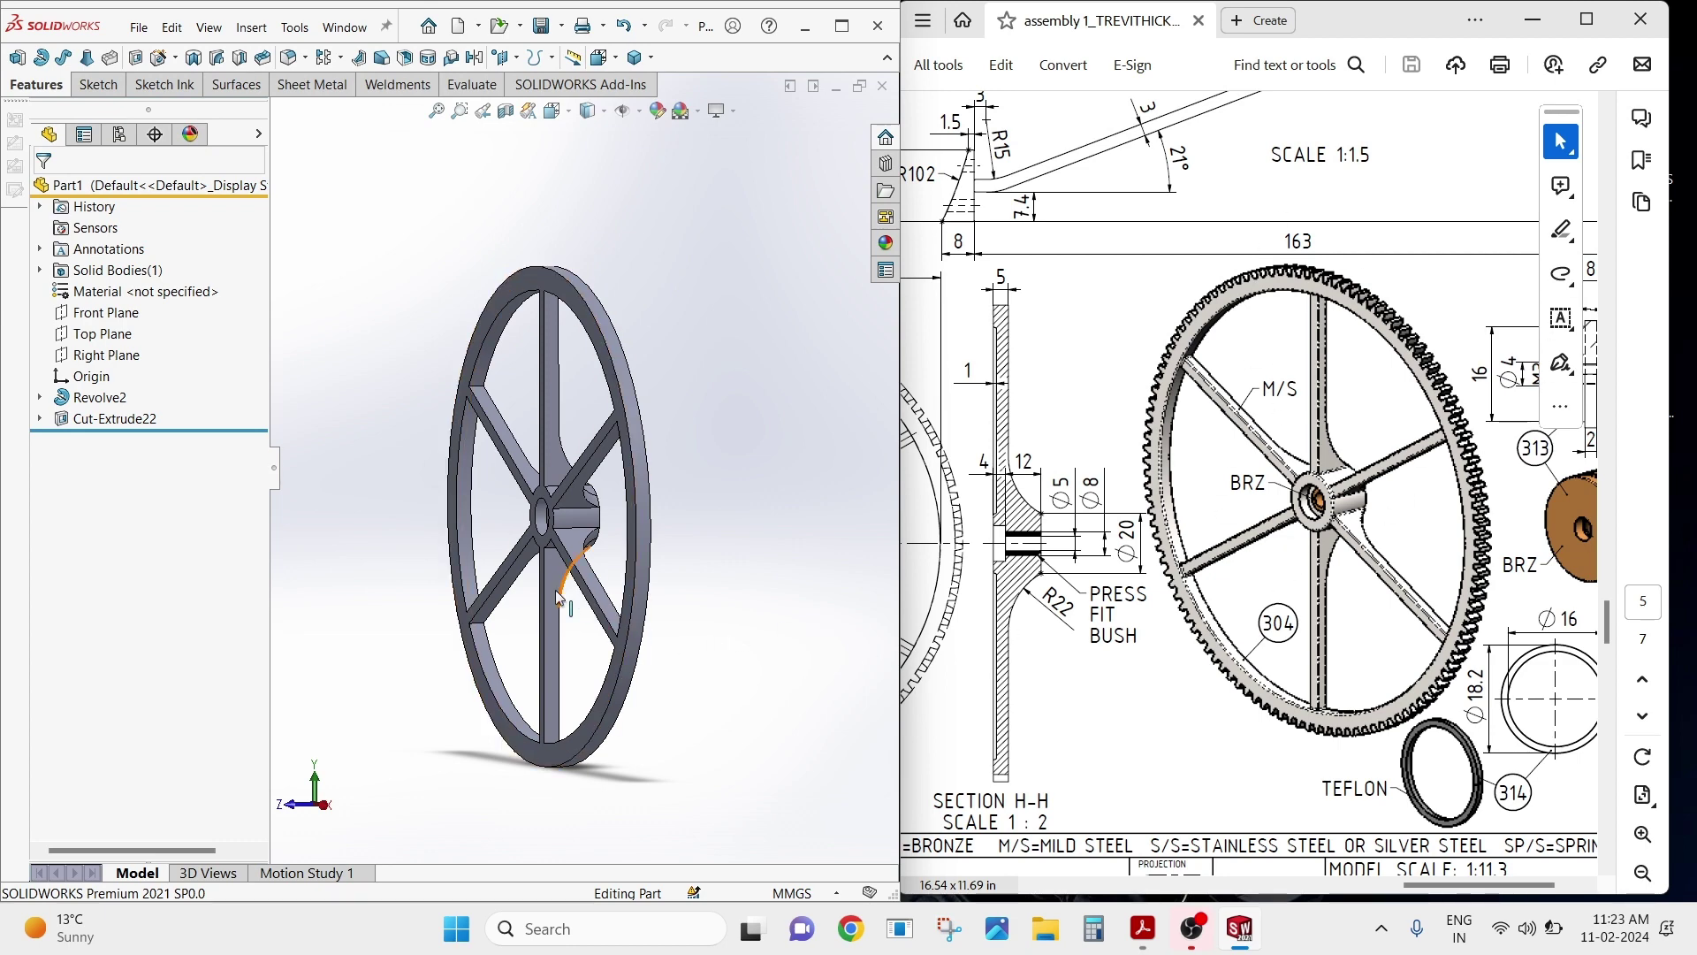
scroll(555, 590, "down", 3)
scroll(539, 566, "down", 3)
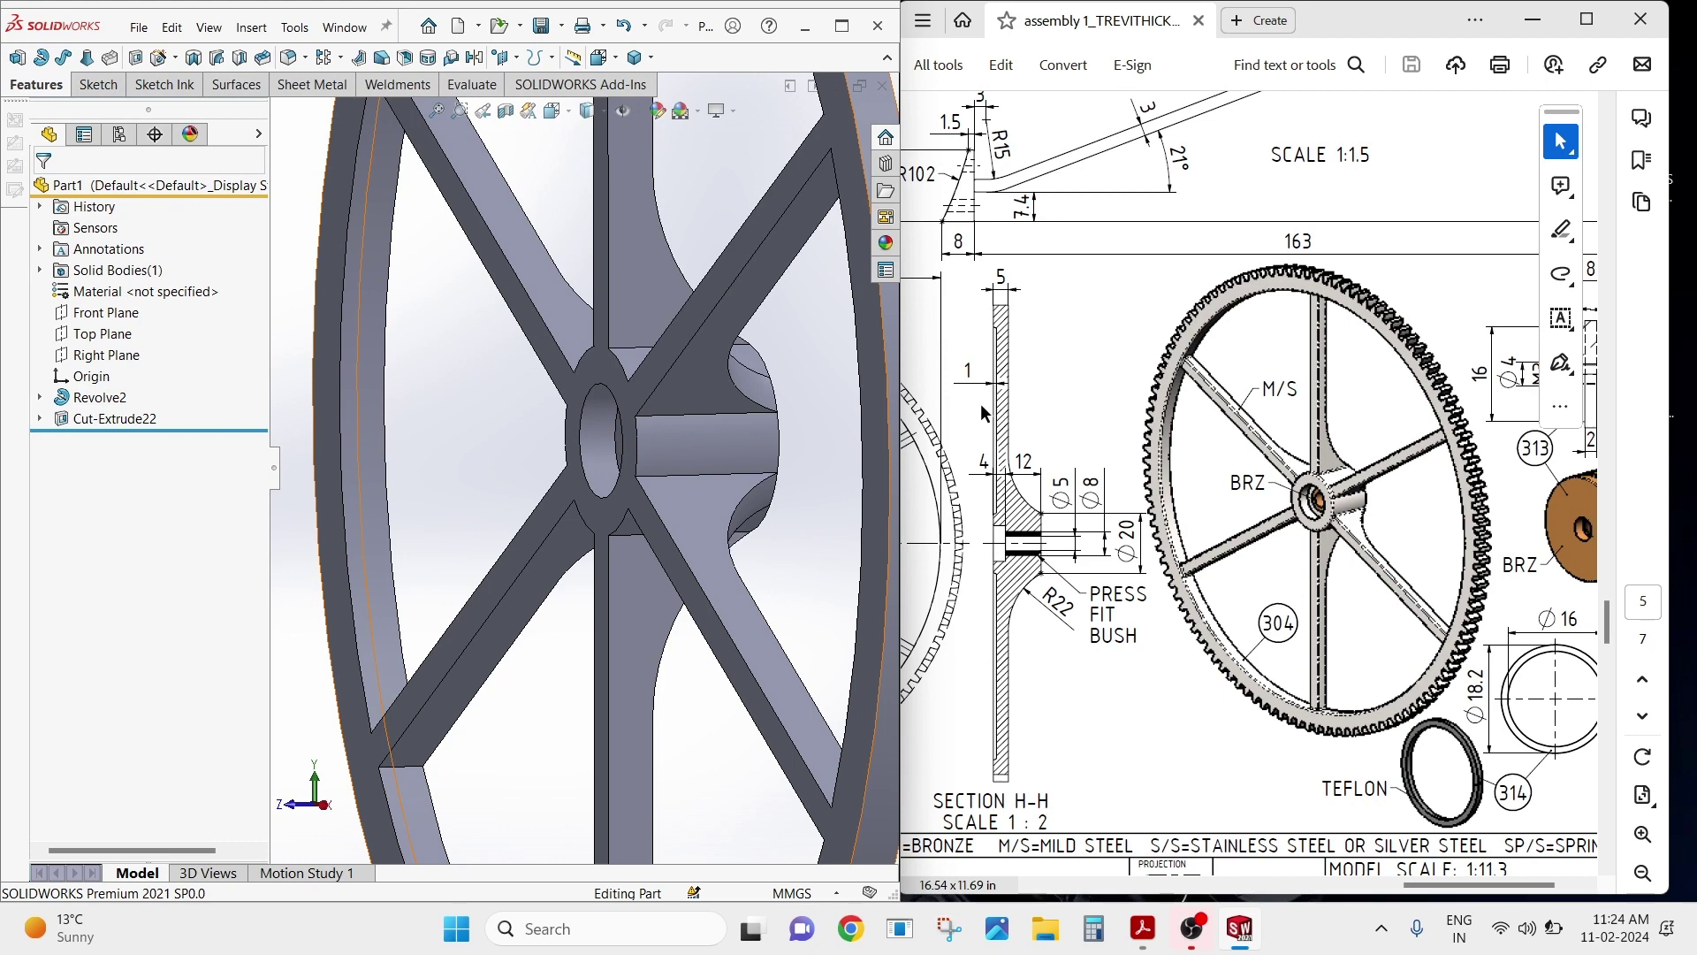
left_click(566, 484)
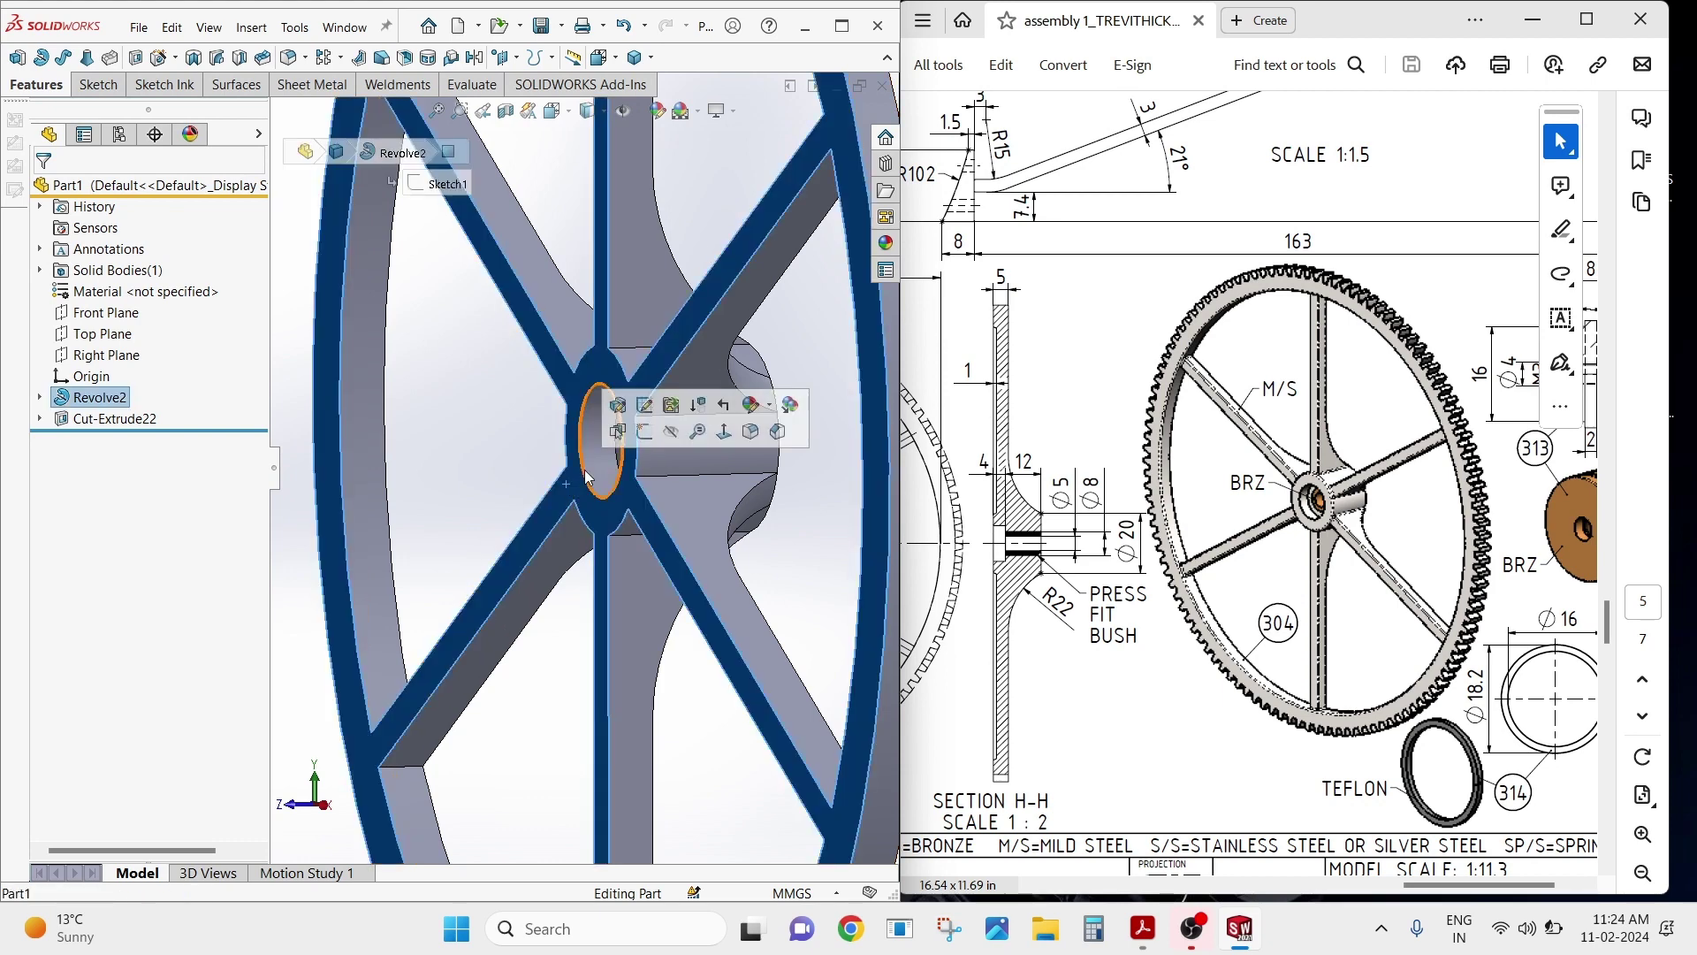
left_click(644, 432)
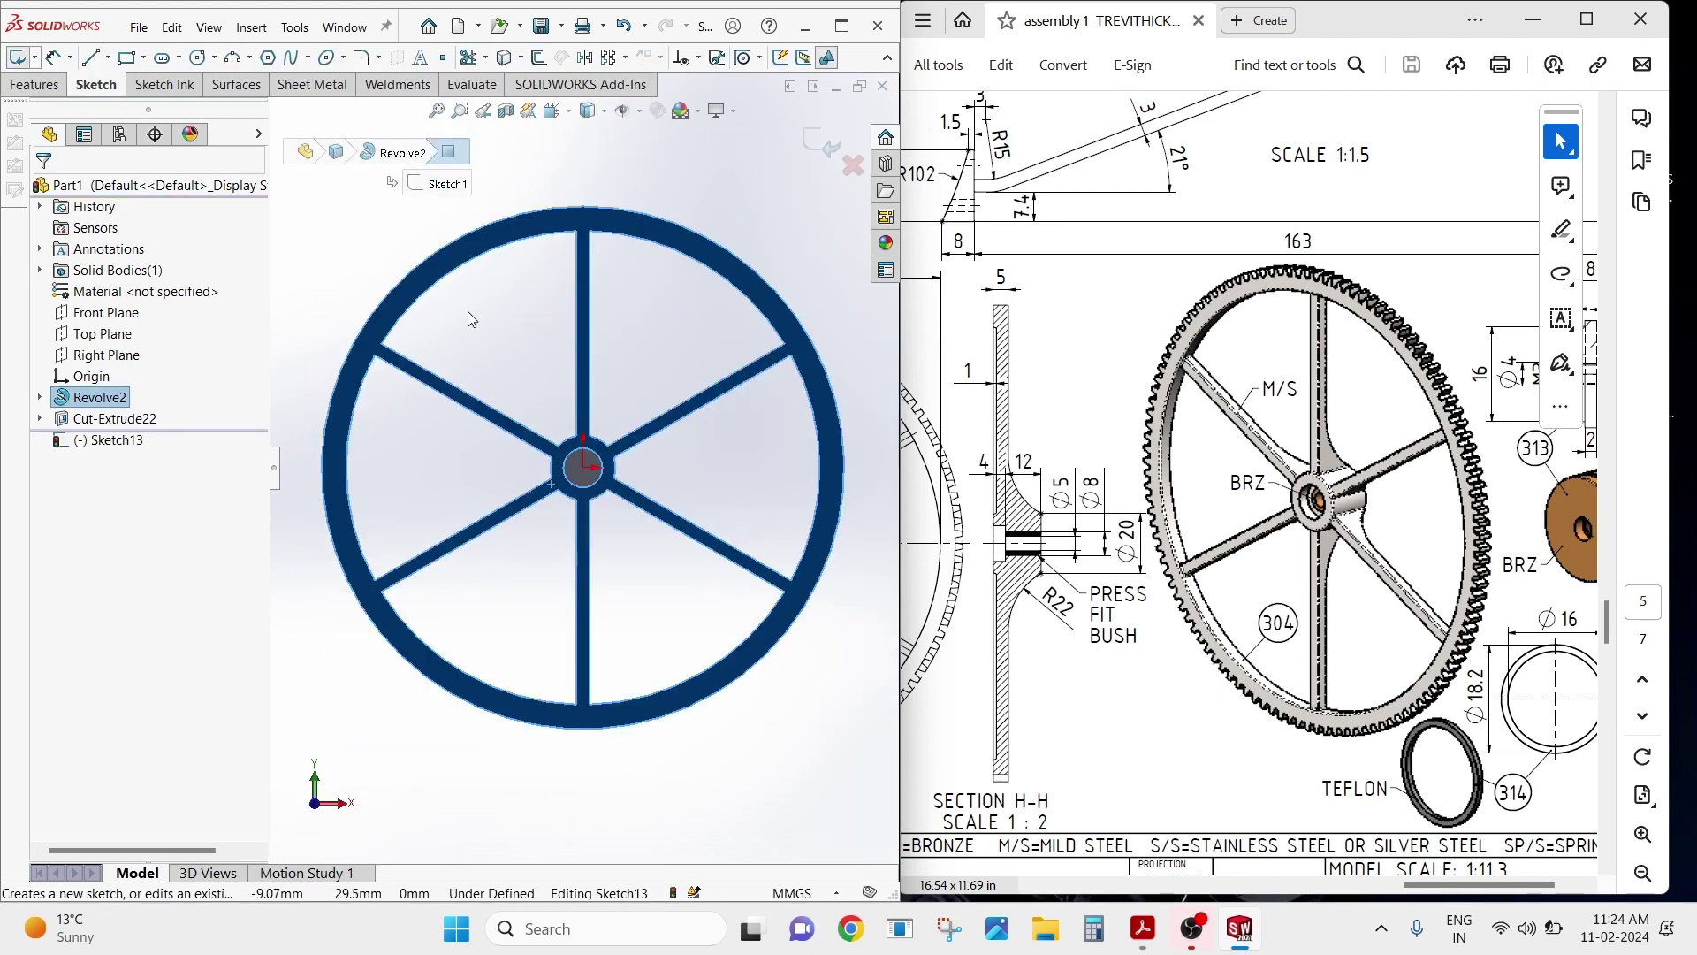
Draw two concentric circles centred on the wheel origin.
left_click(342, 240)
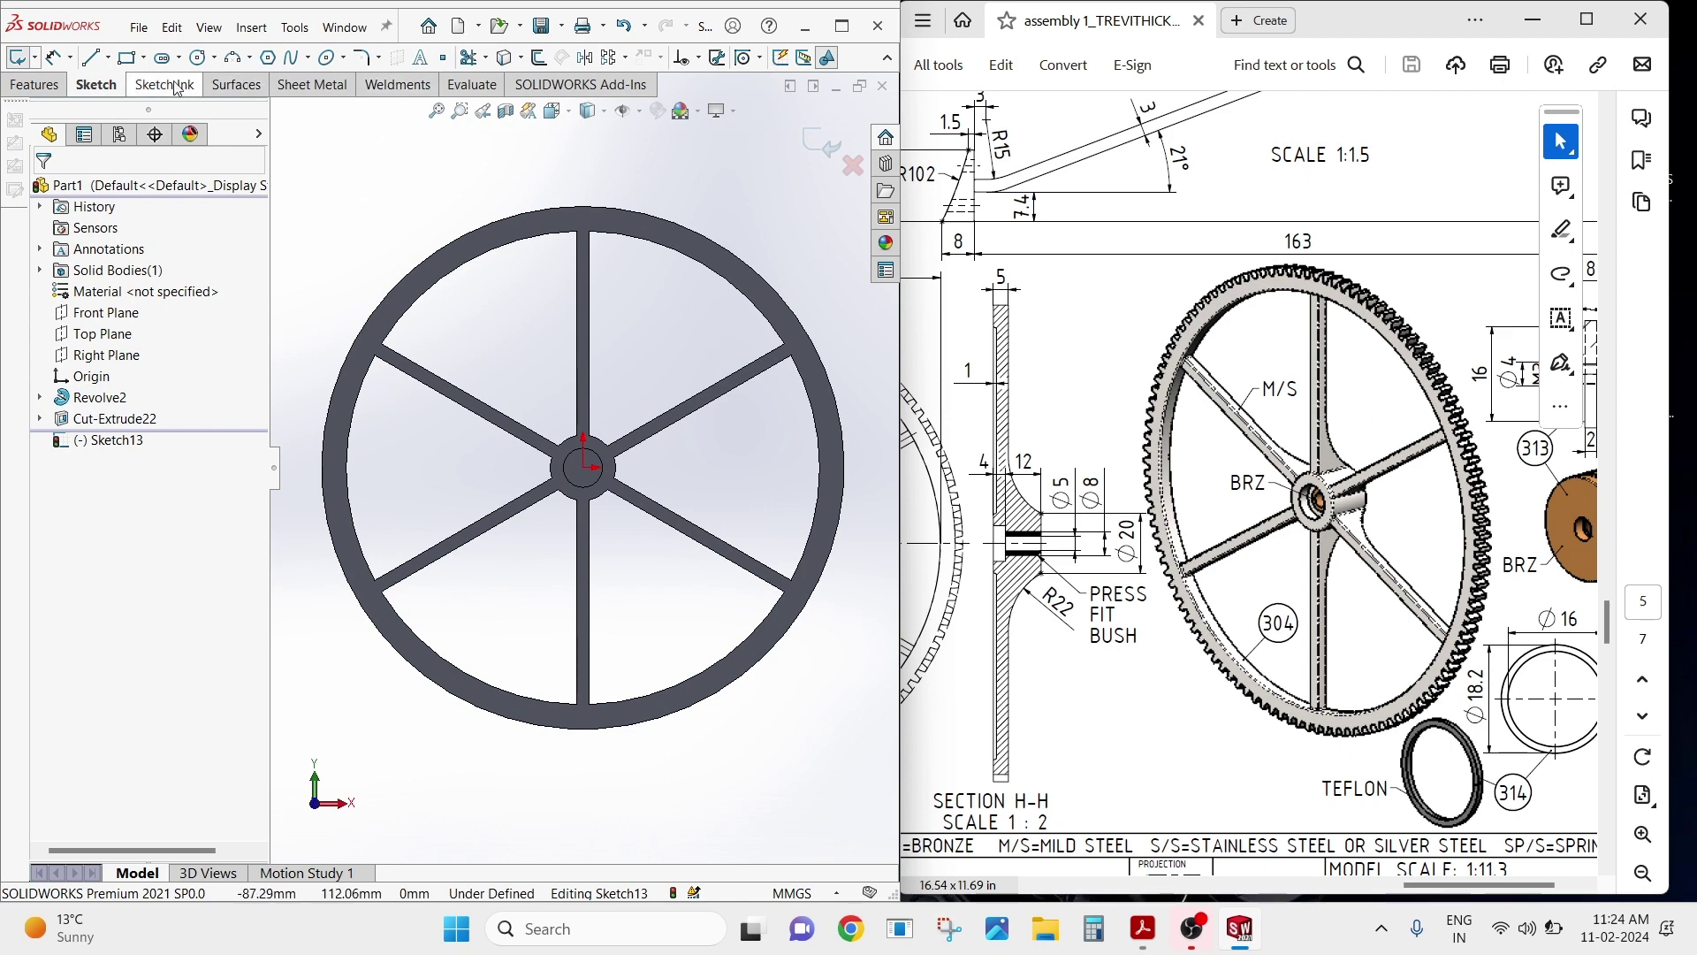
left_click(198, 58)
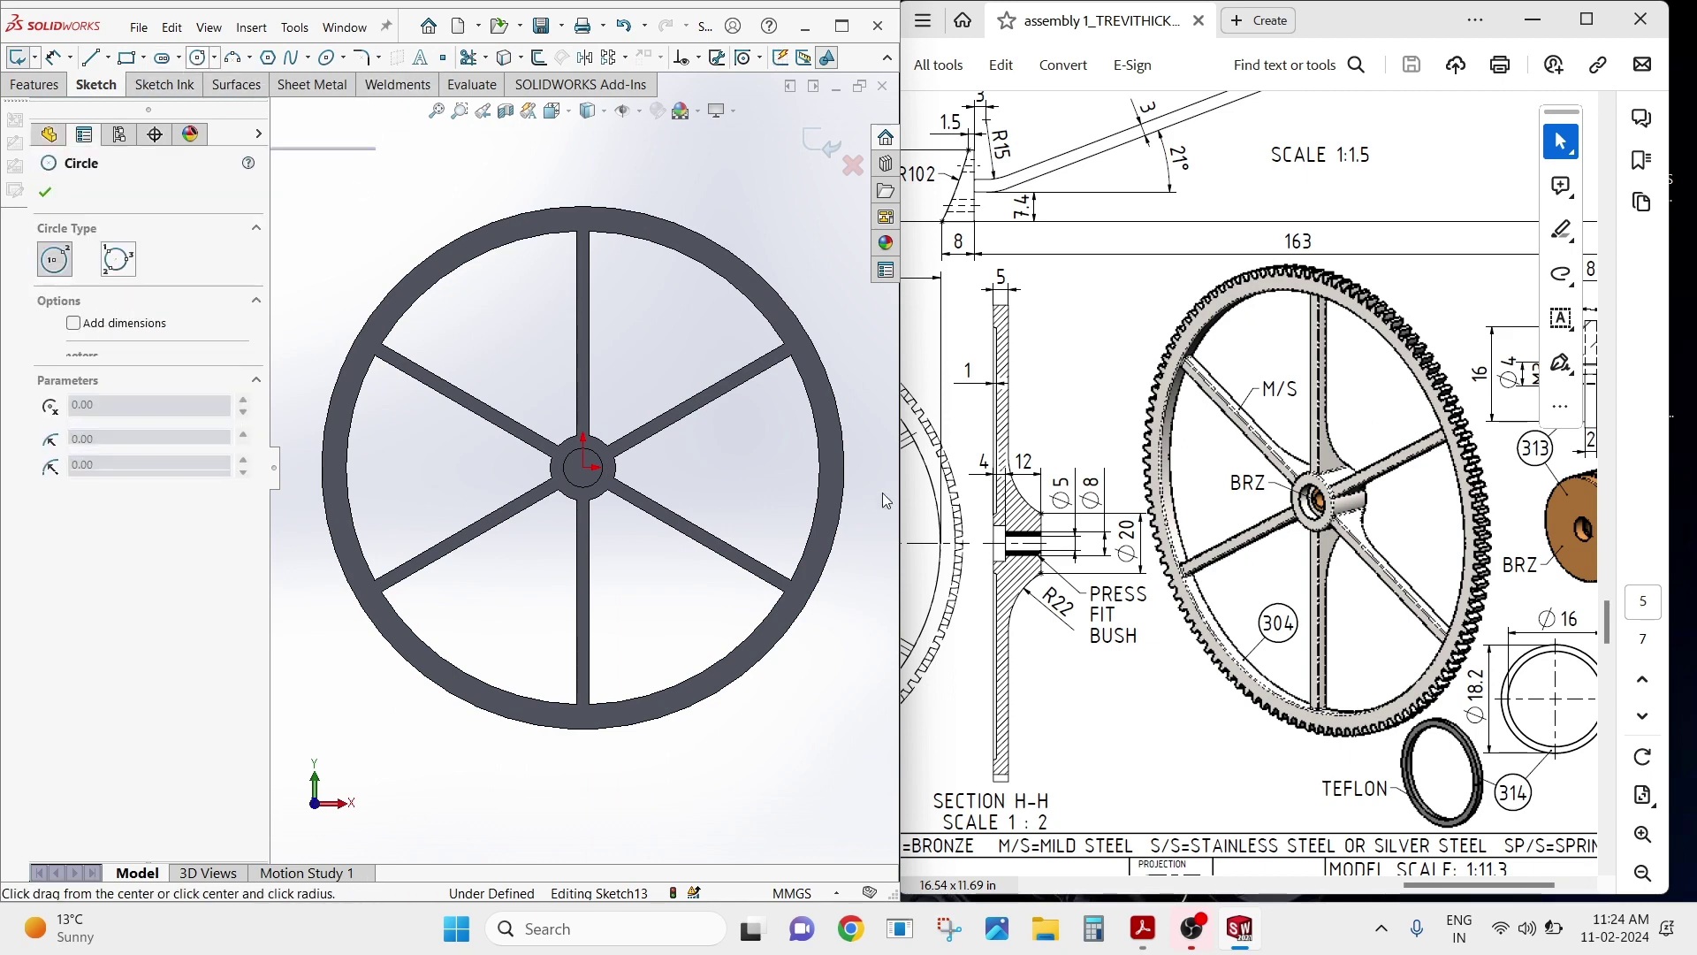
scroll(1189, 573, "left", 5)
scroll(1189, 574, "left", 1)
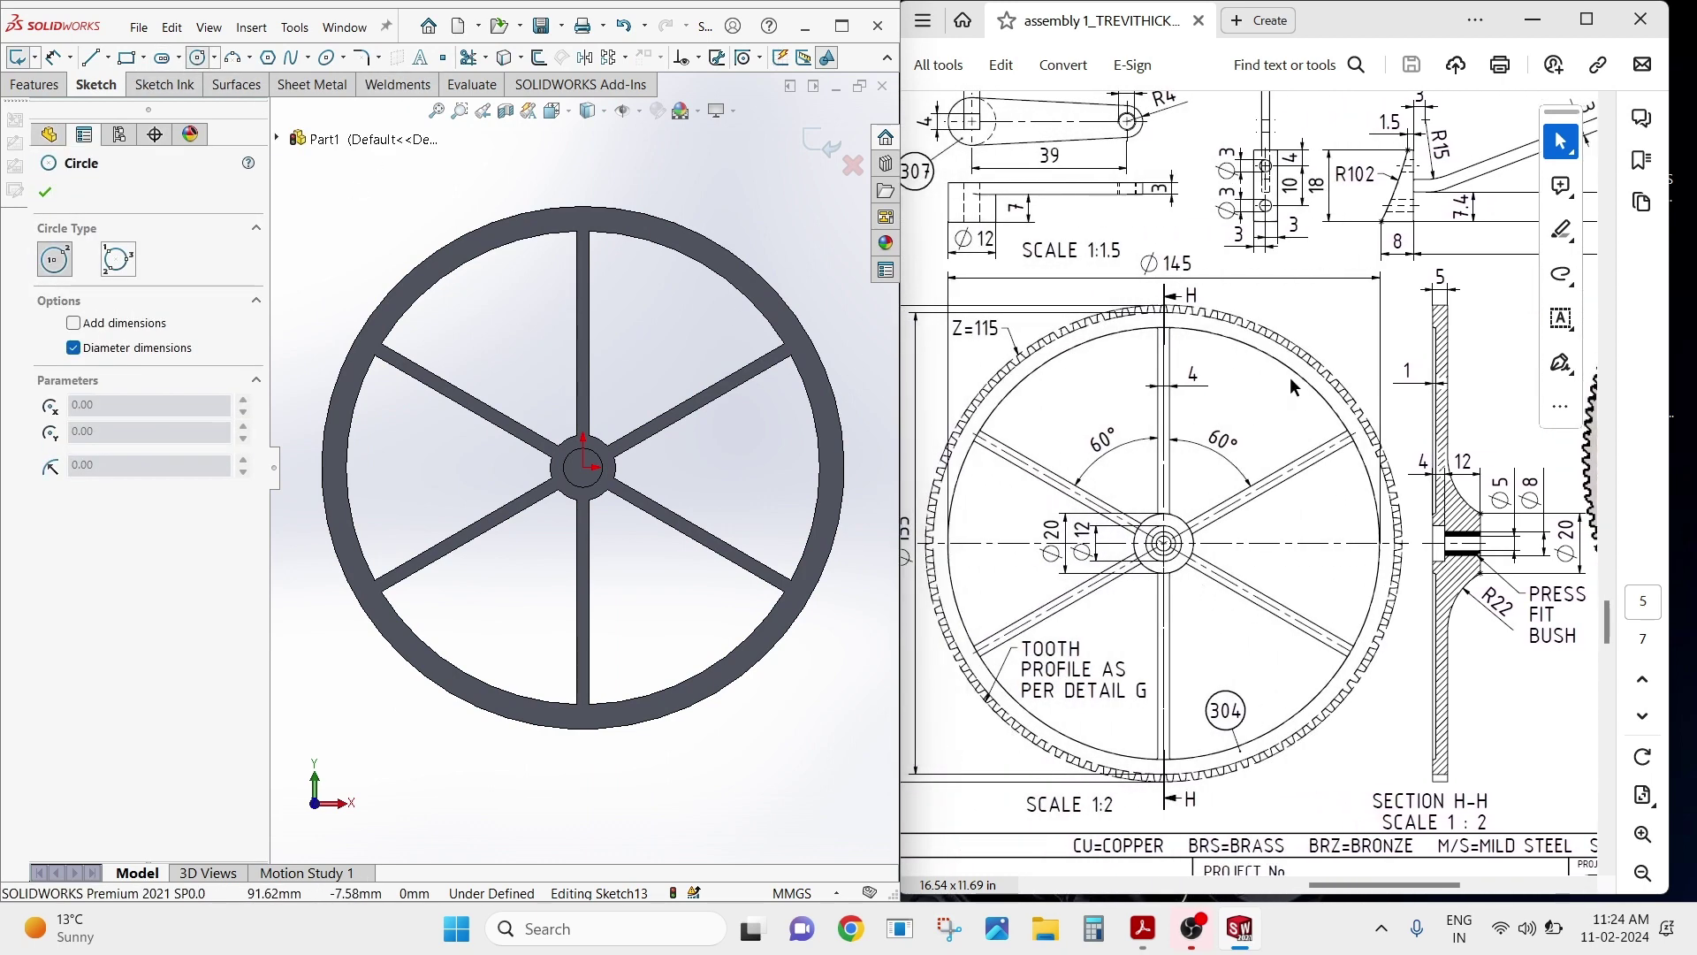
left_click(583, 466)
left_click(693, 521)
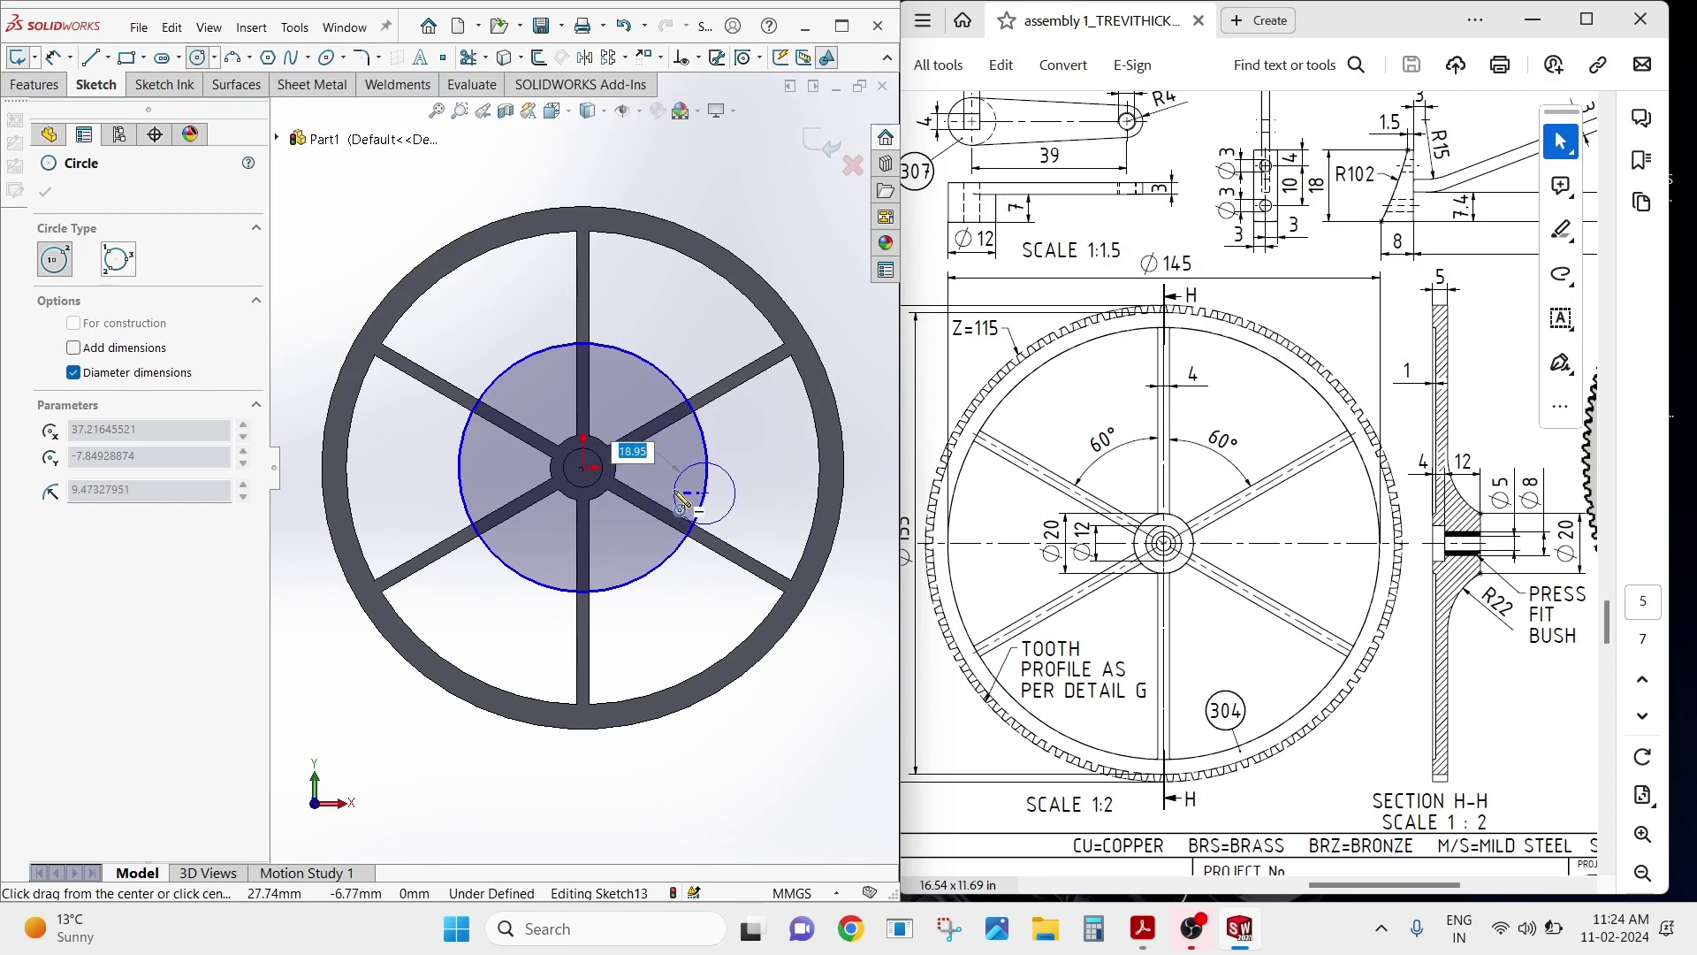
key("Escape")
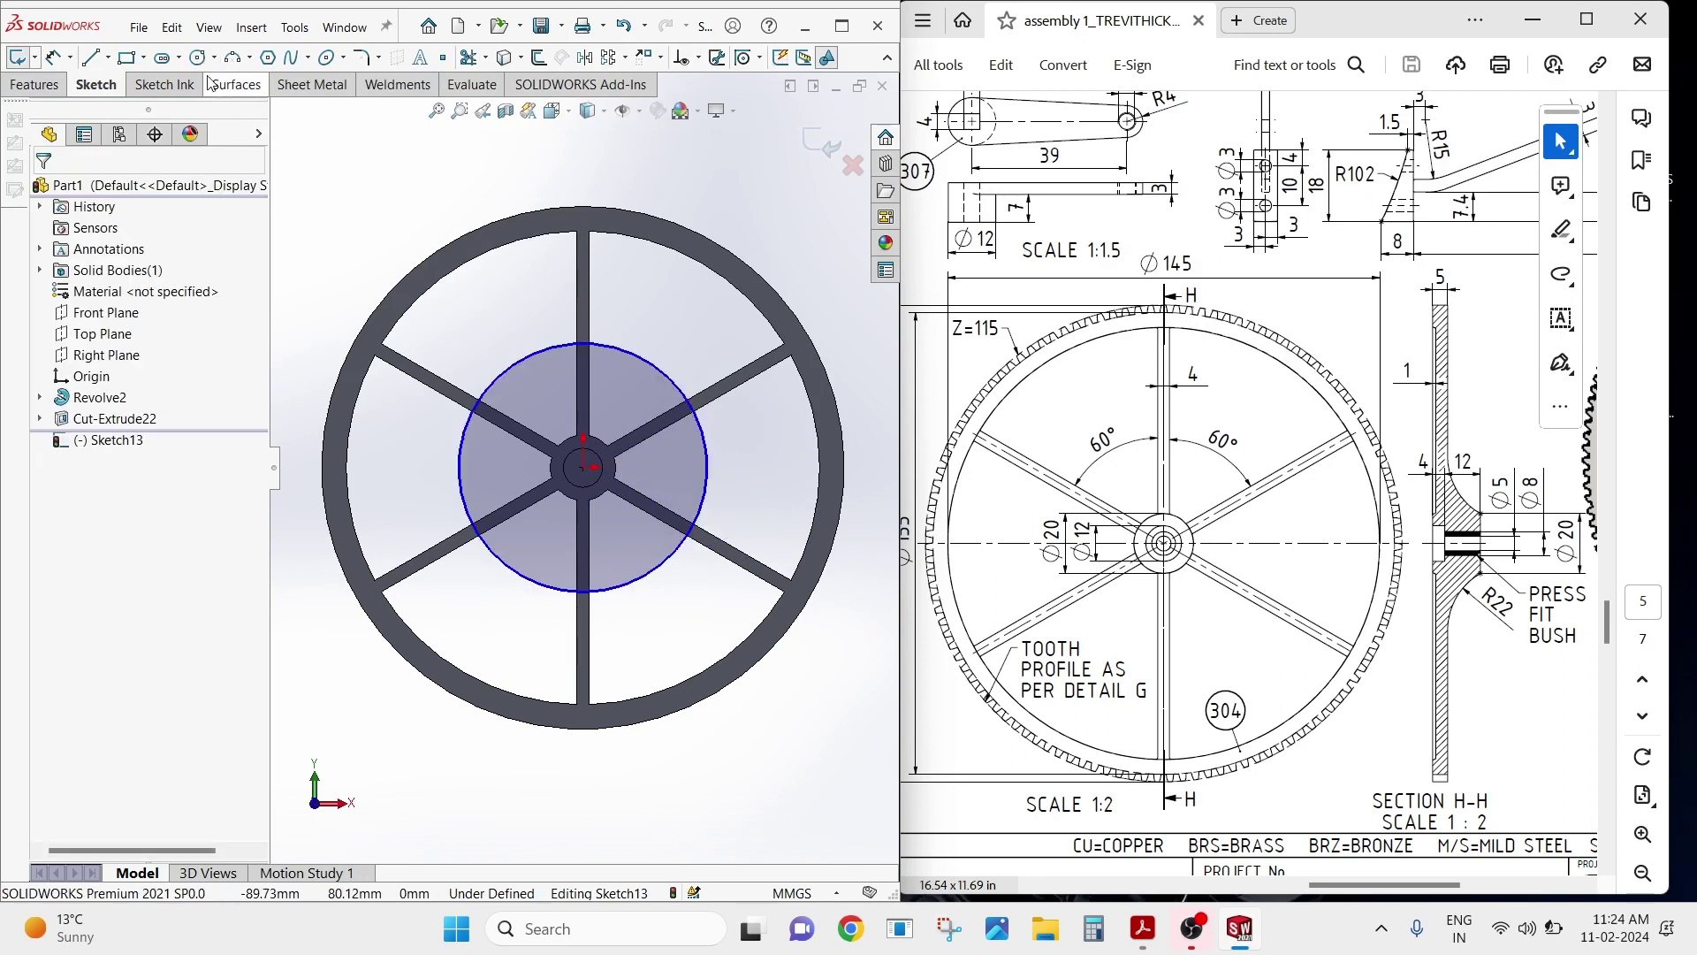
left_click(201, 62)
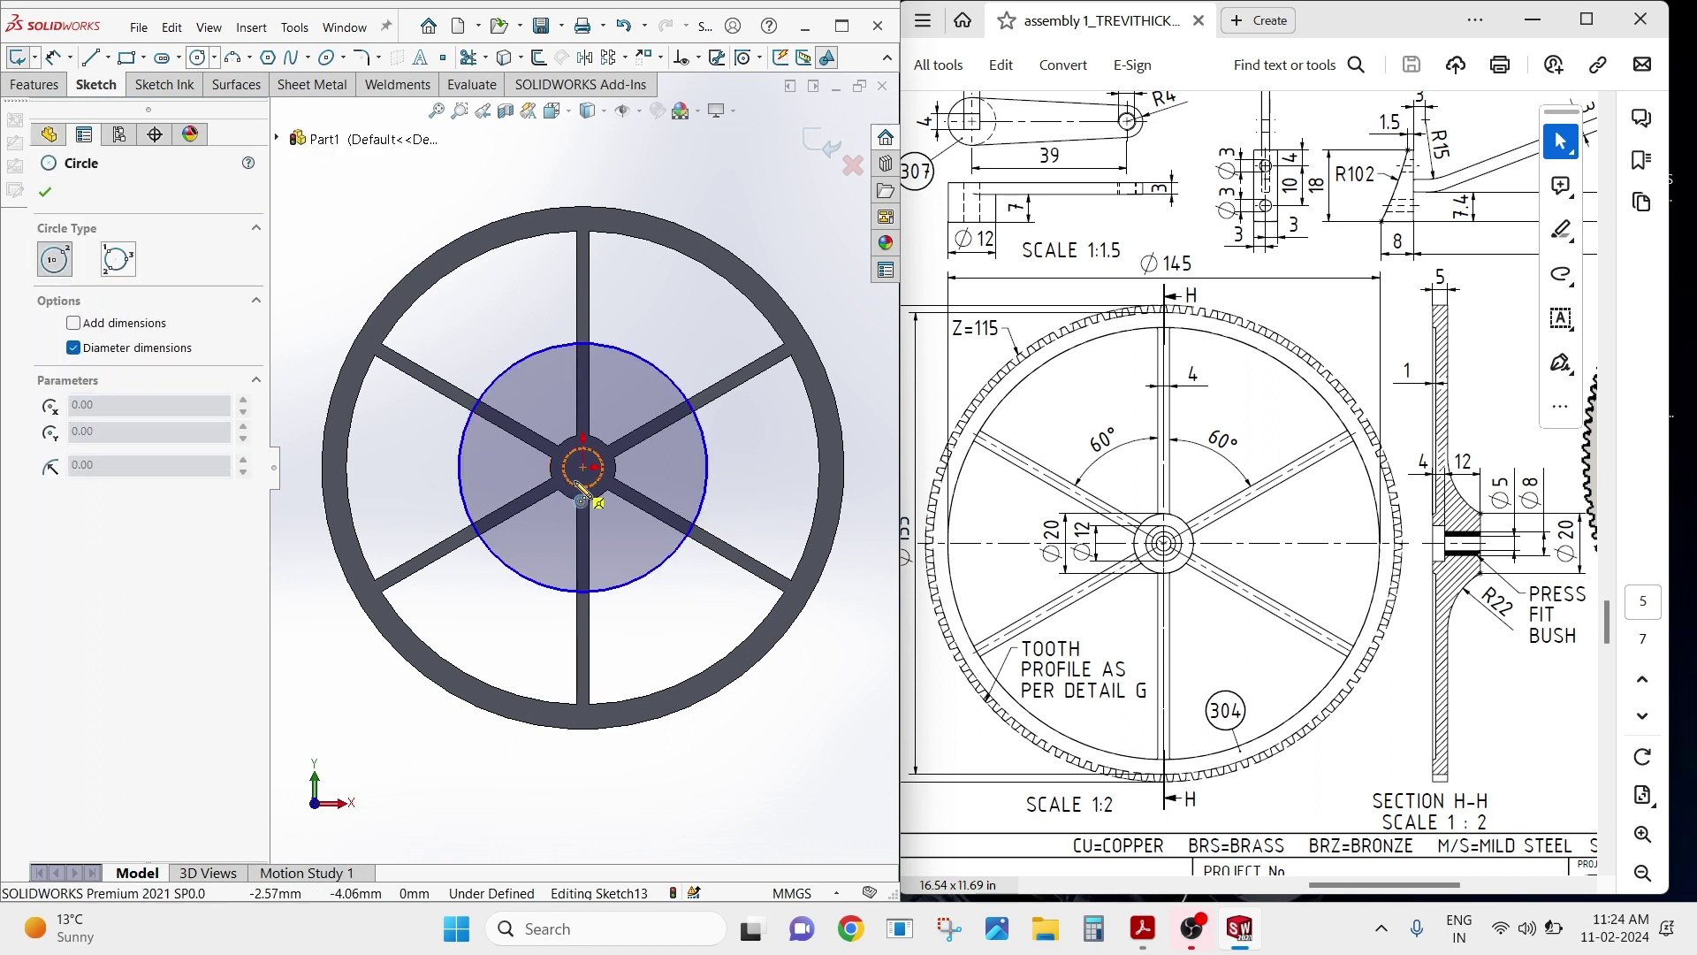
left_click(584, 467)
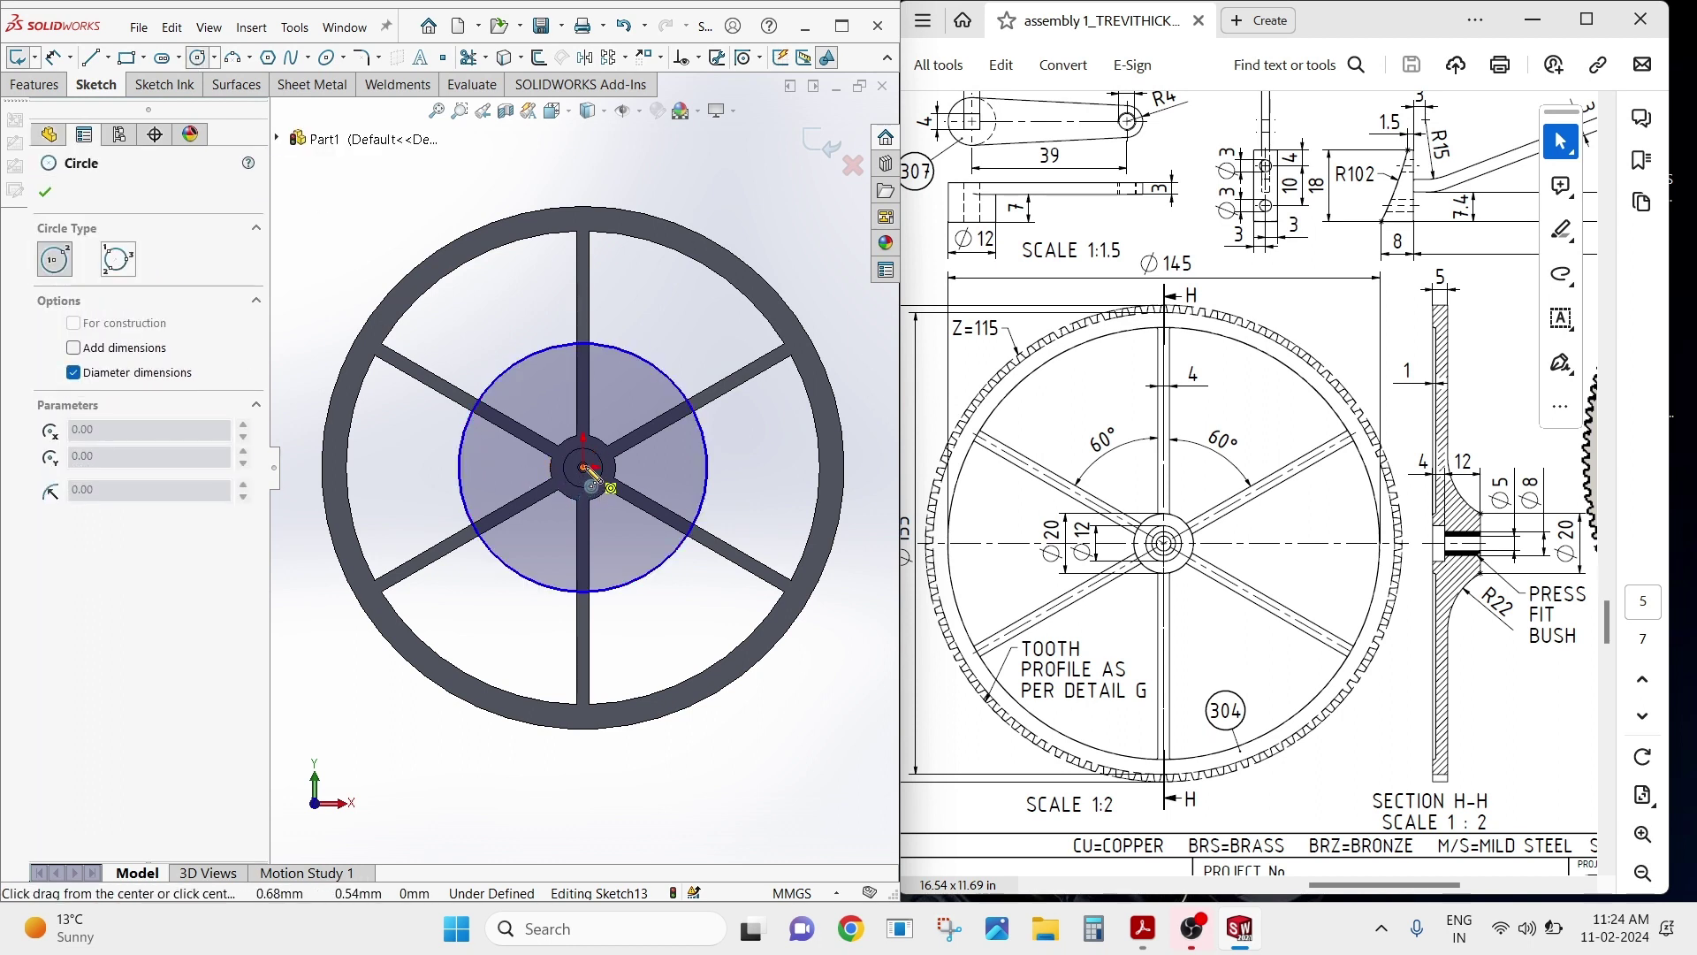
left_click(653, 465)
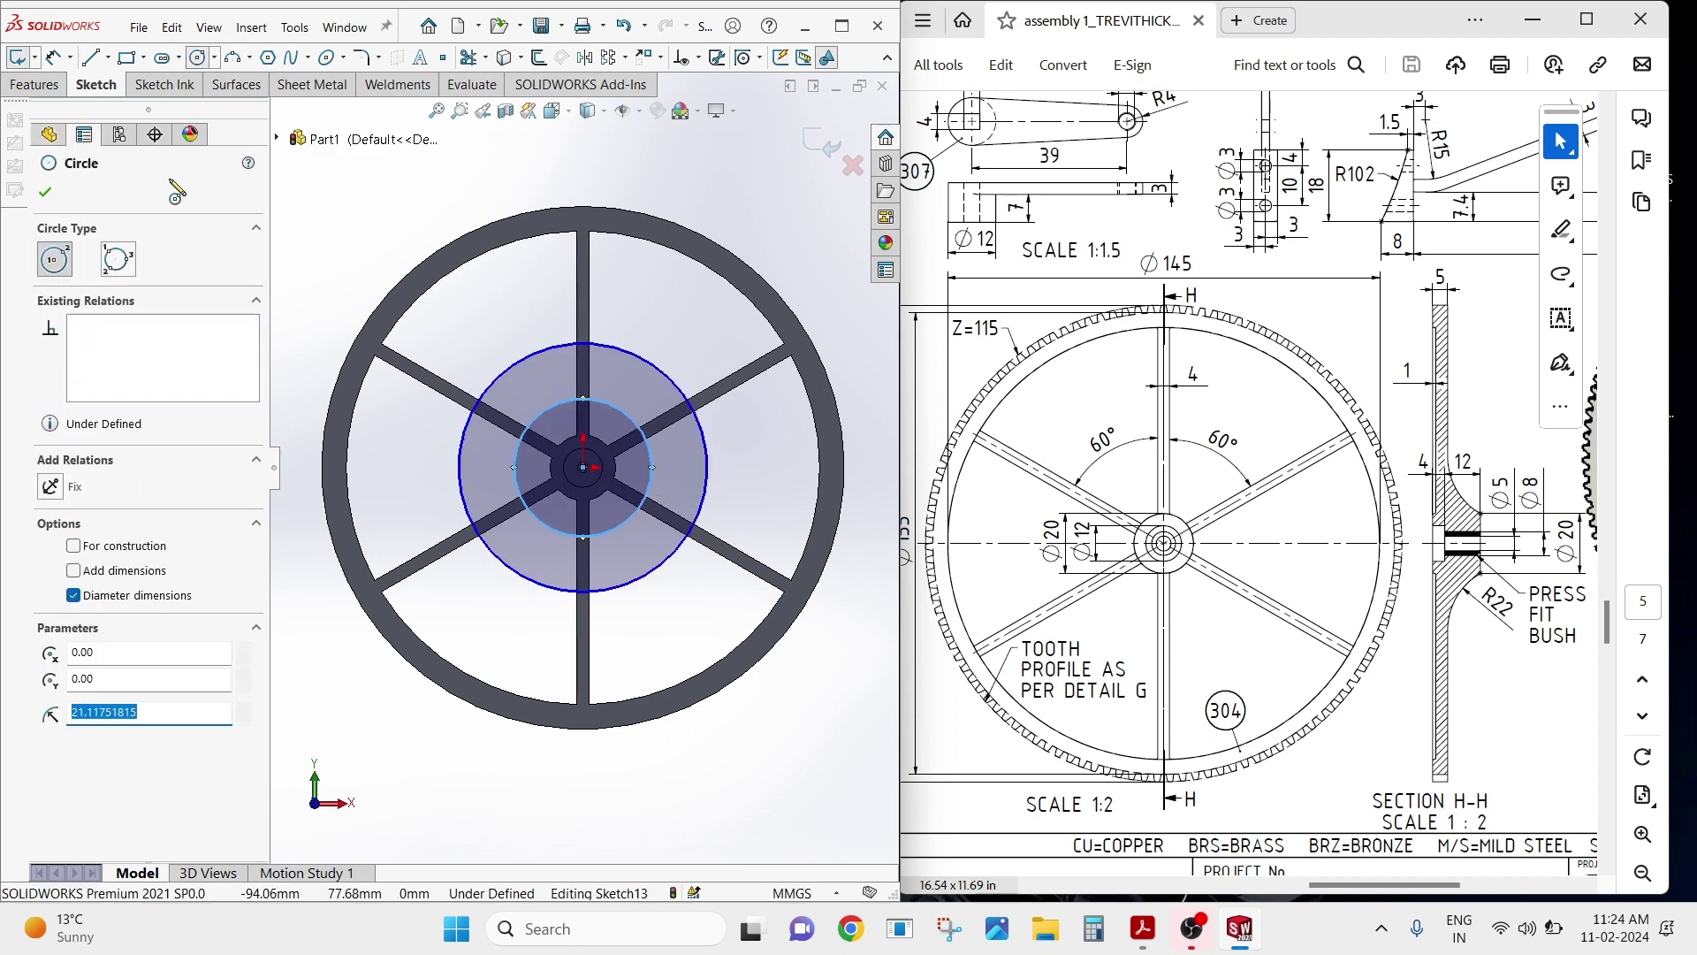
left_click(52, 60)
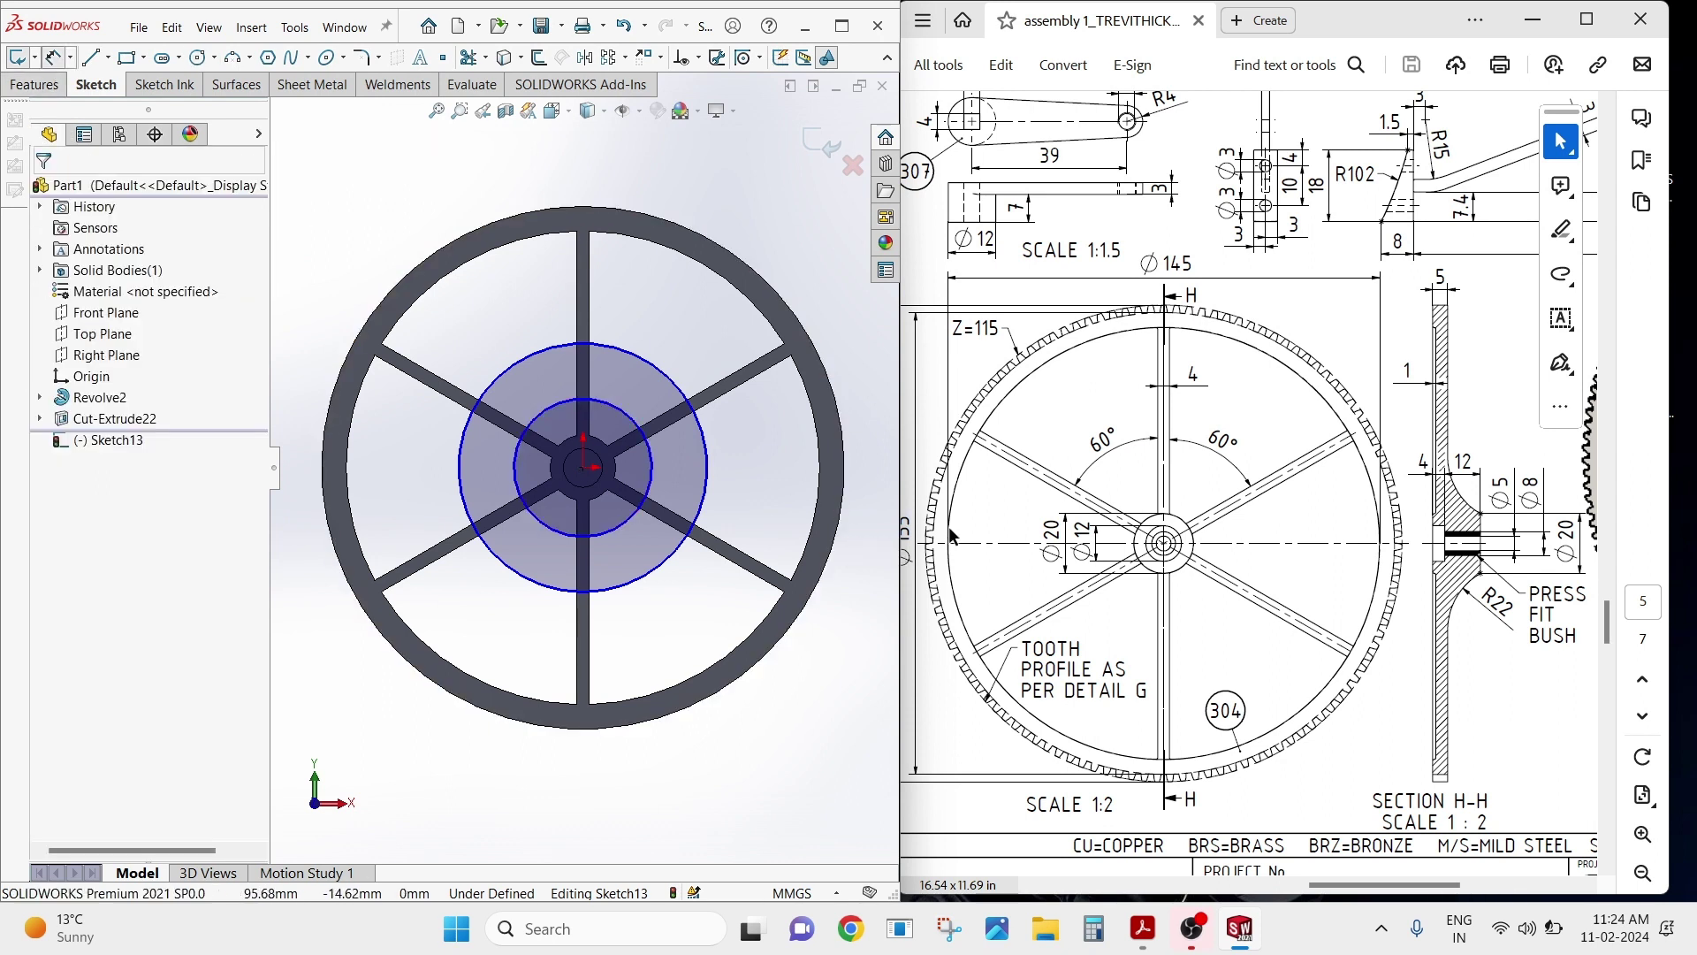
Dimension the outer circle Ø145 mm and the inner hub circle's diameter as 20.
left_click(705, 482)
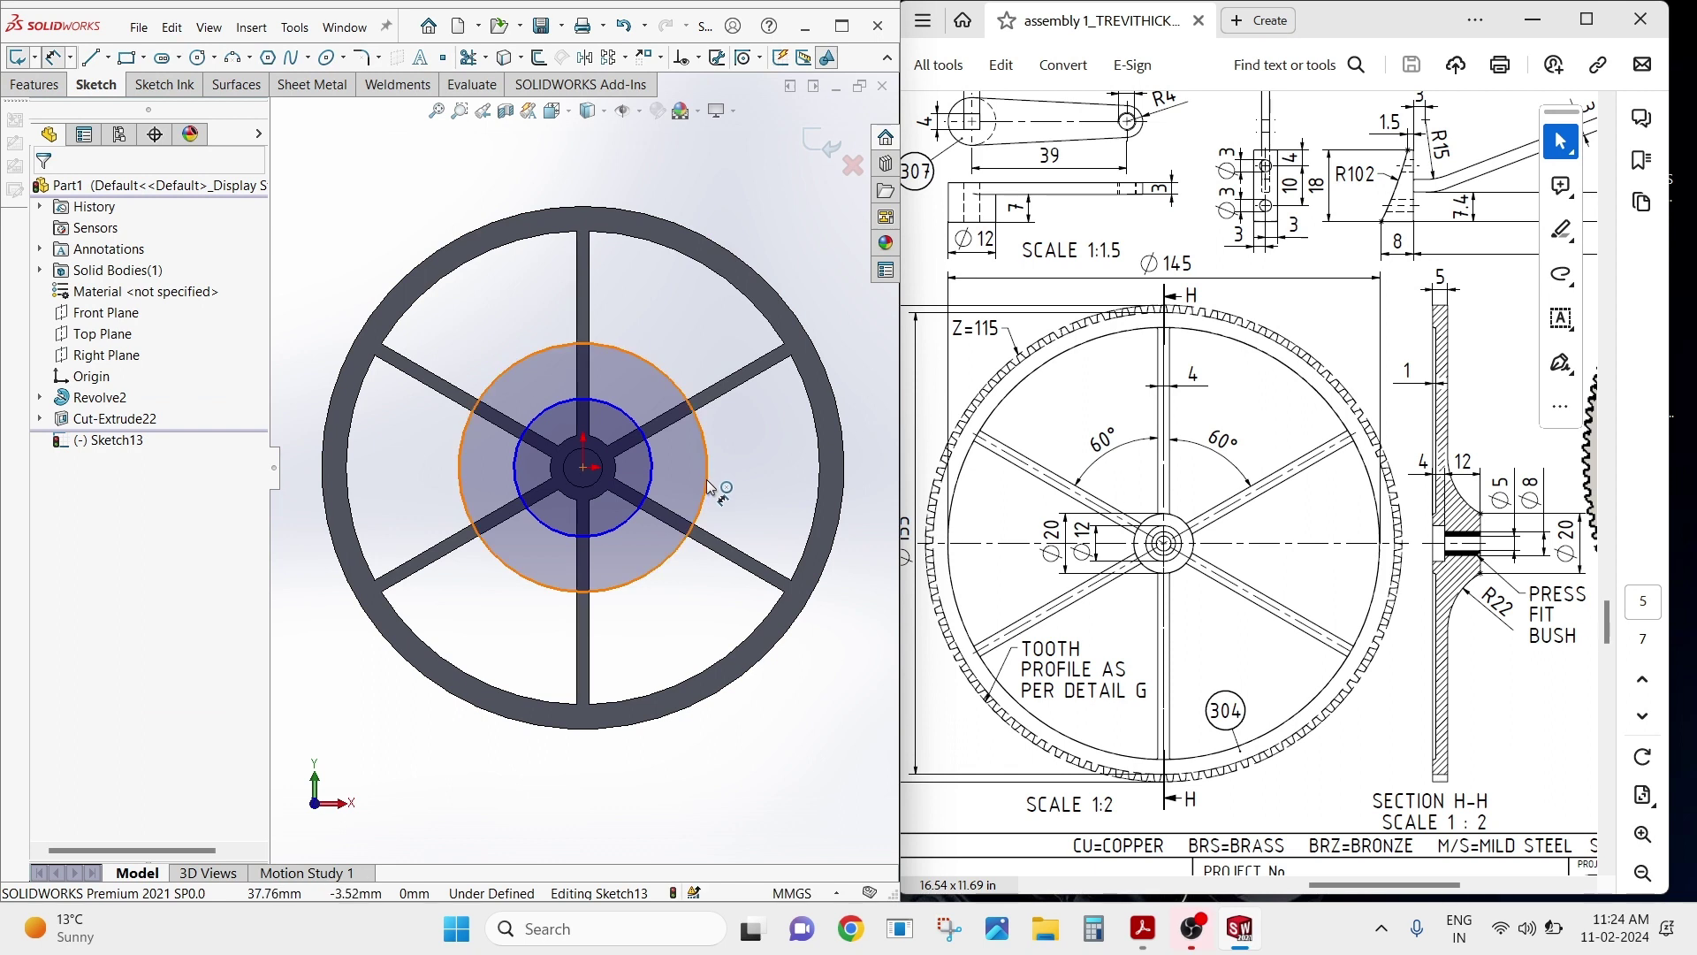
left_click(601, 783)
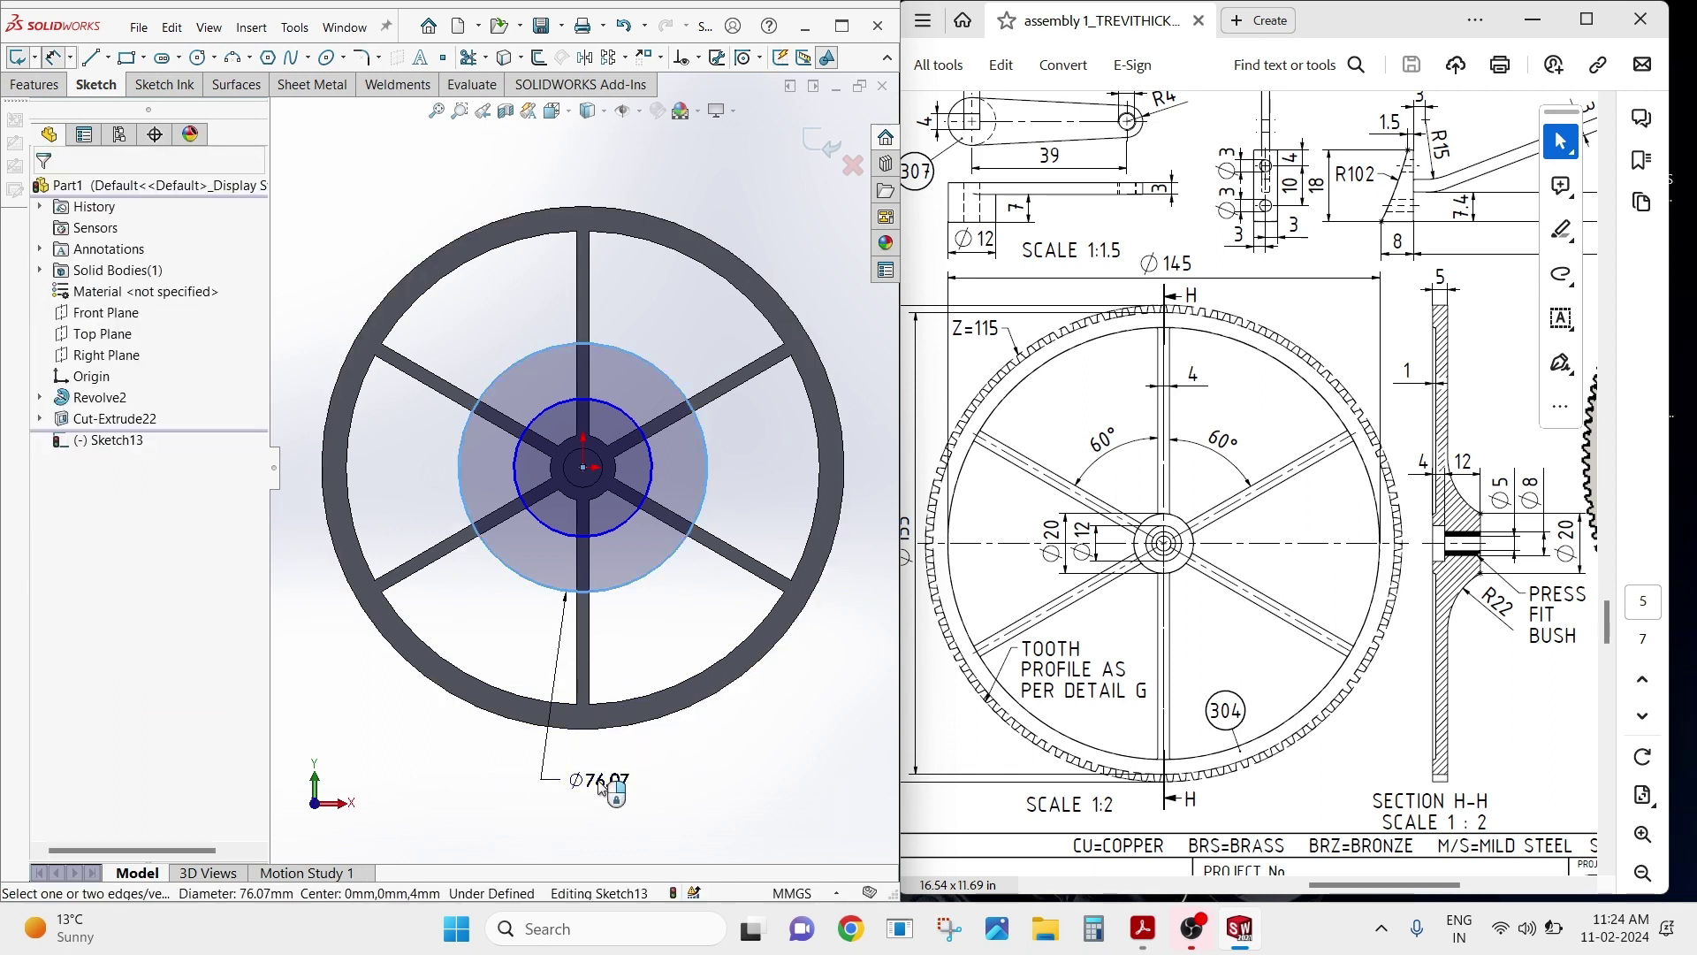
left_click(601, 785)
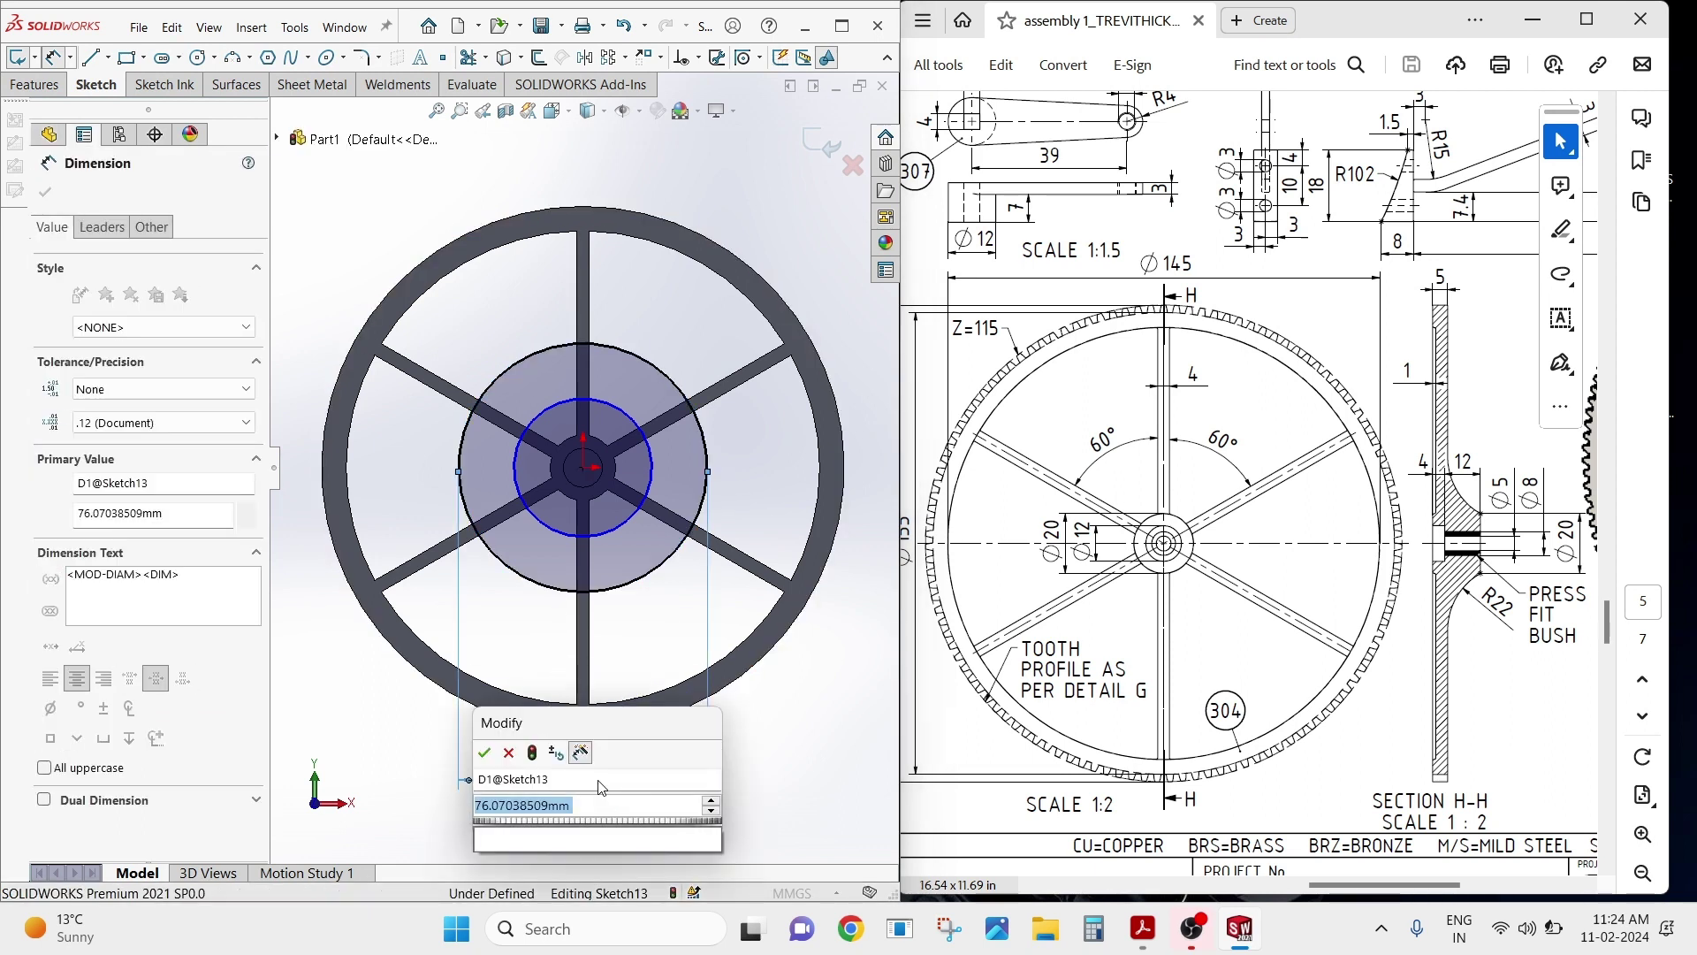
type("145")
left_click(485, 754)
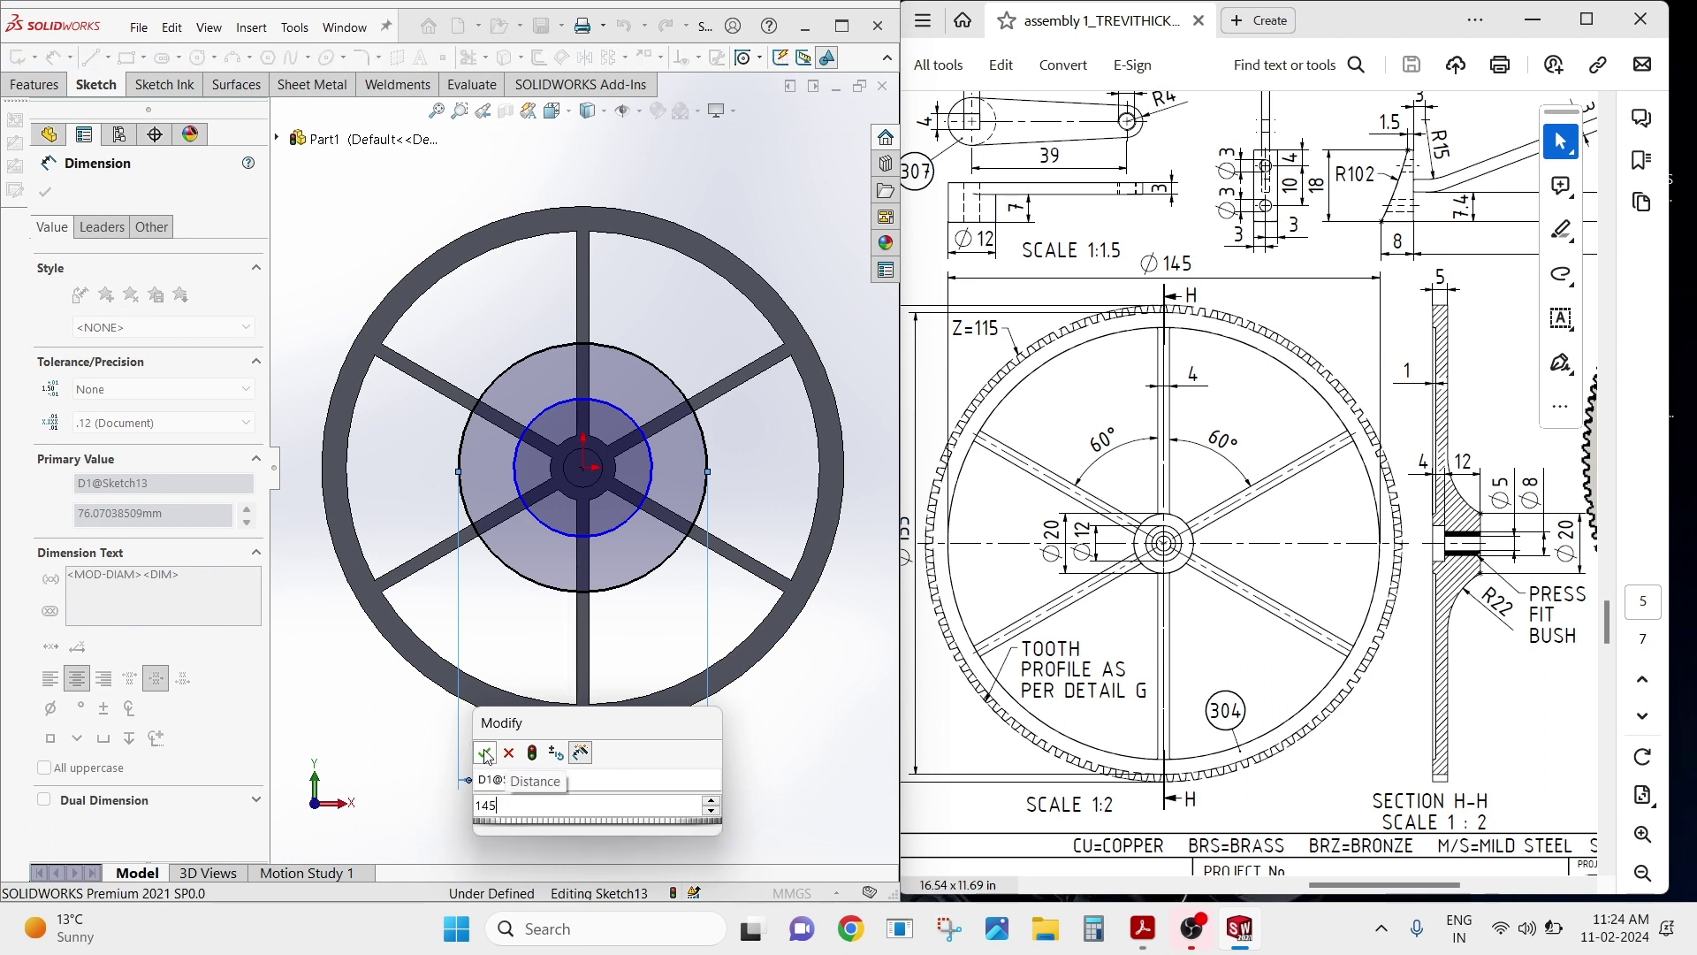
left_click(617, 534)
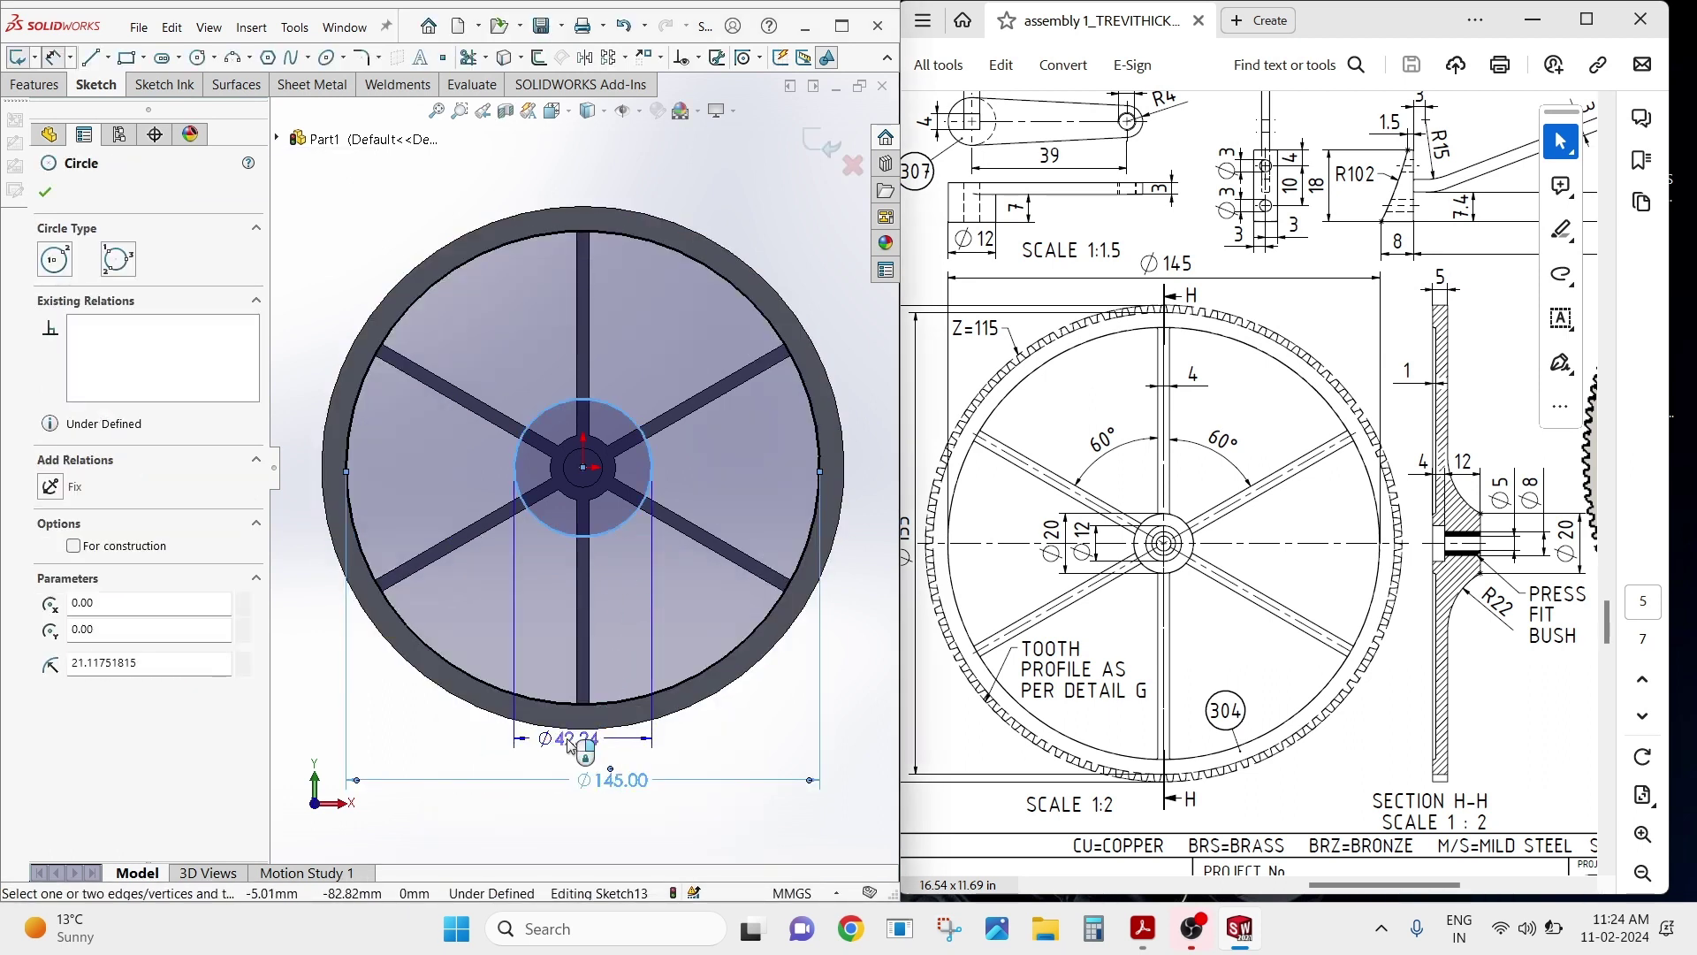
left_click(570, 745)
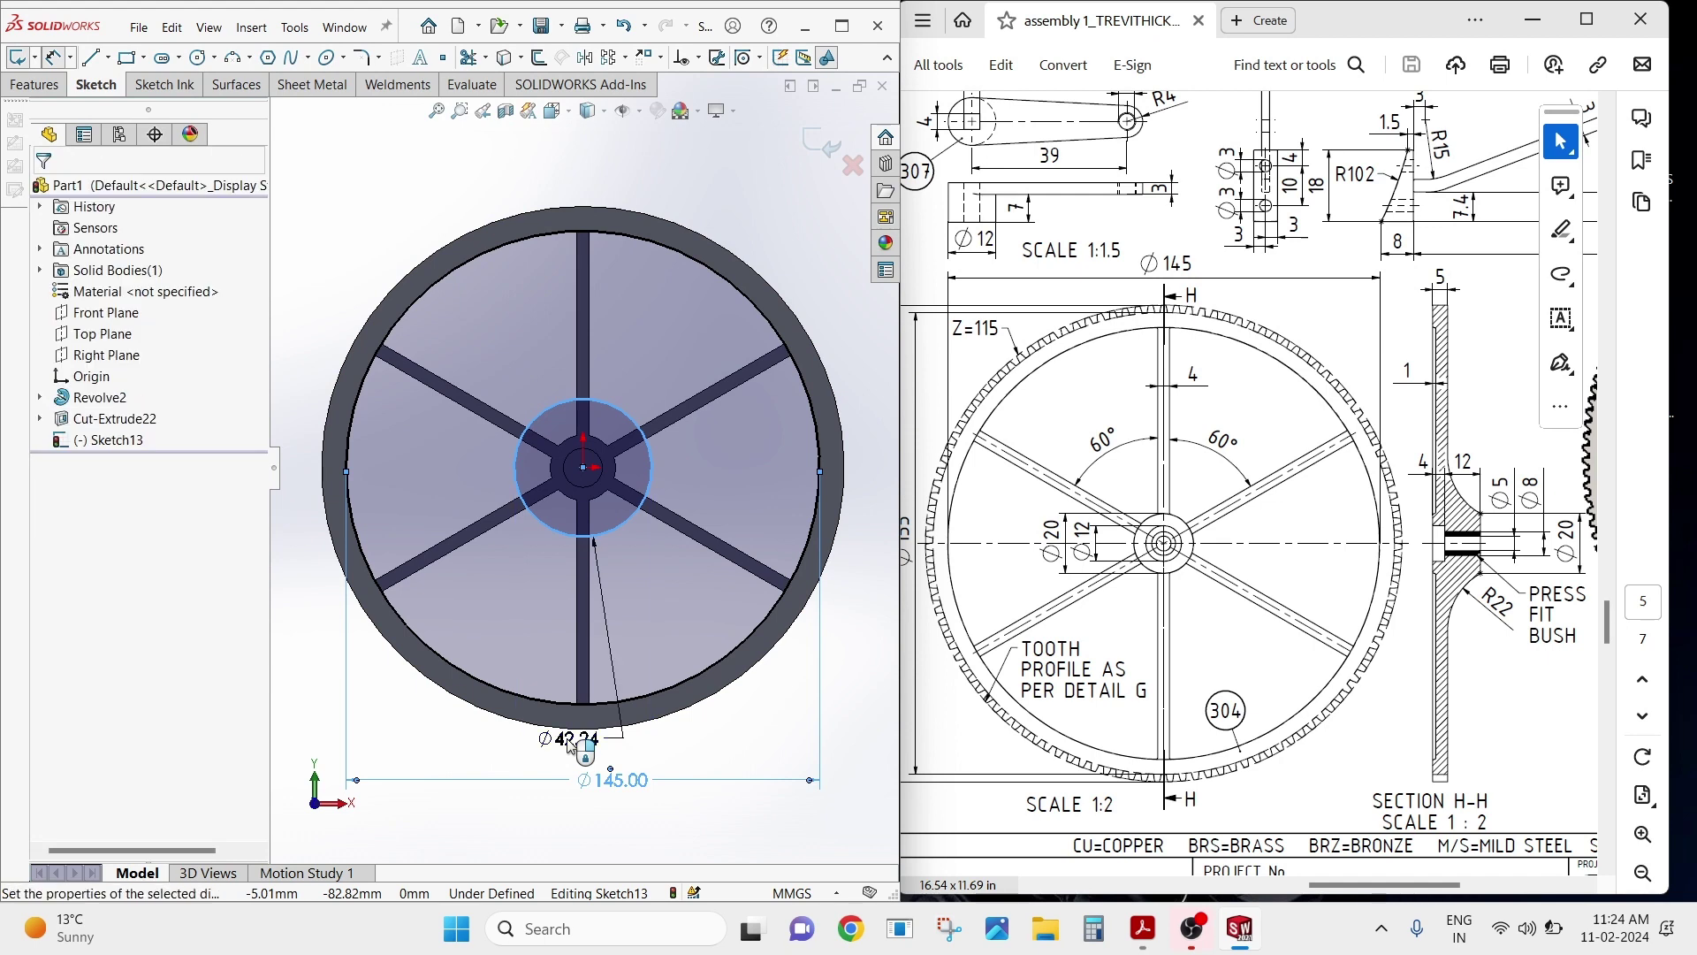
type("20")
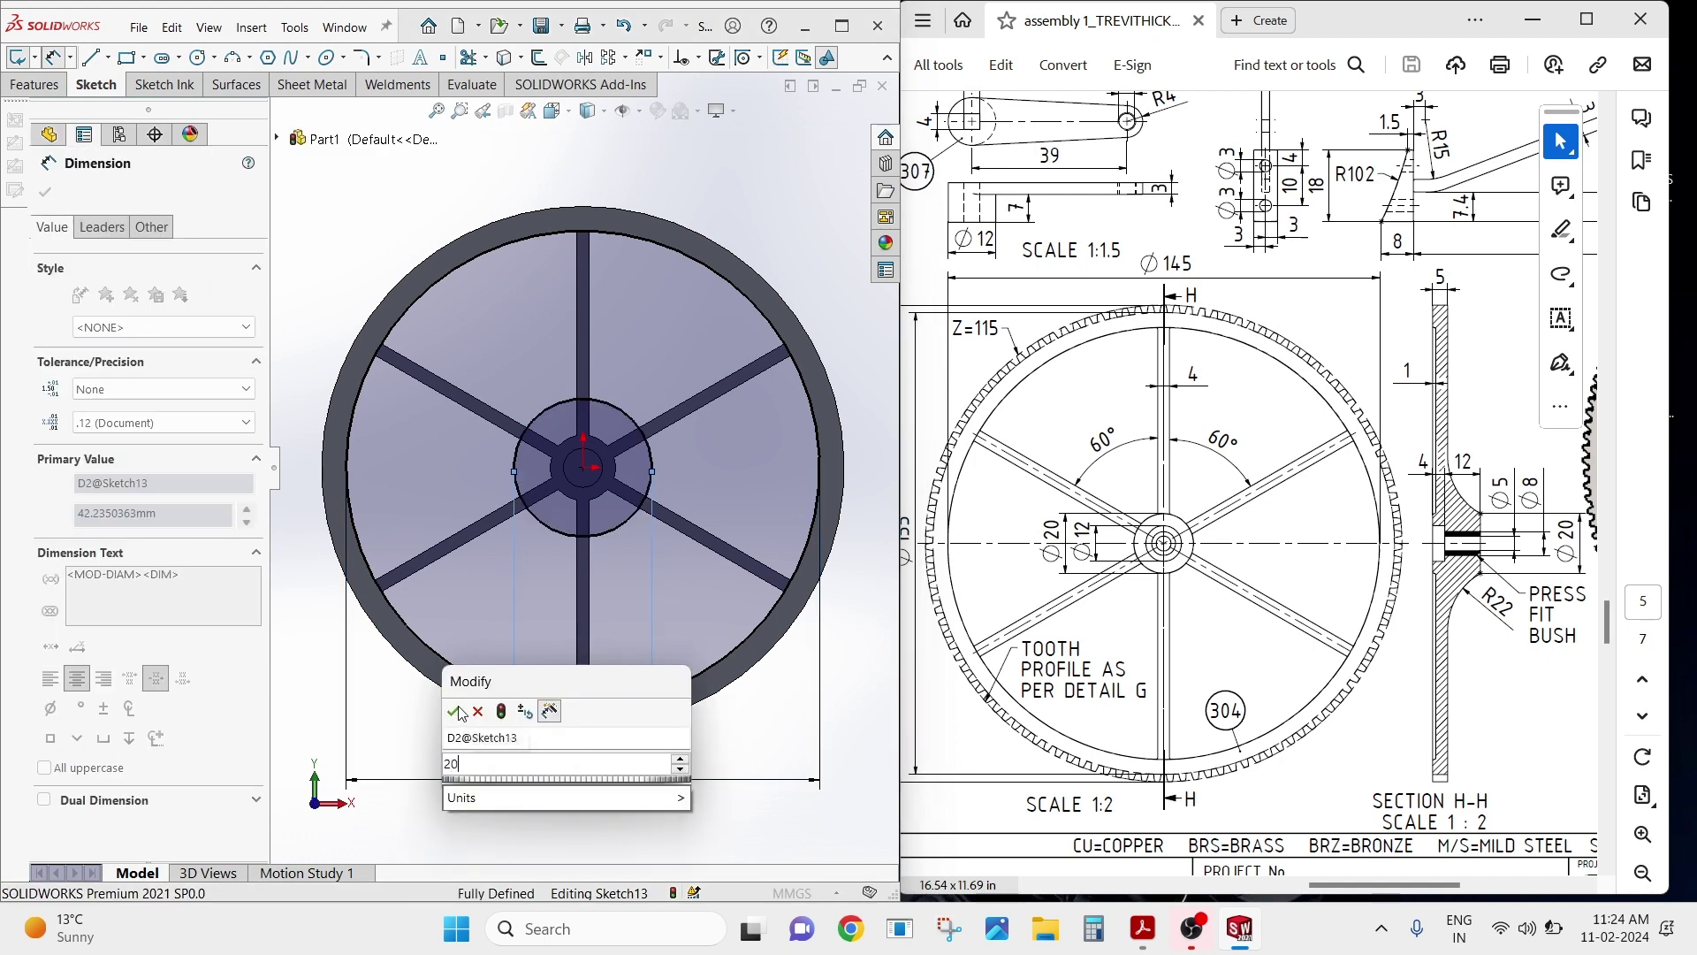
left_click(477, 711)
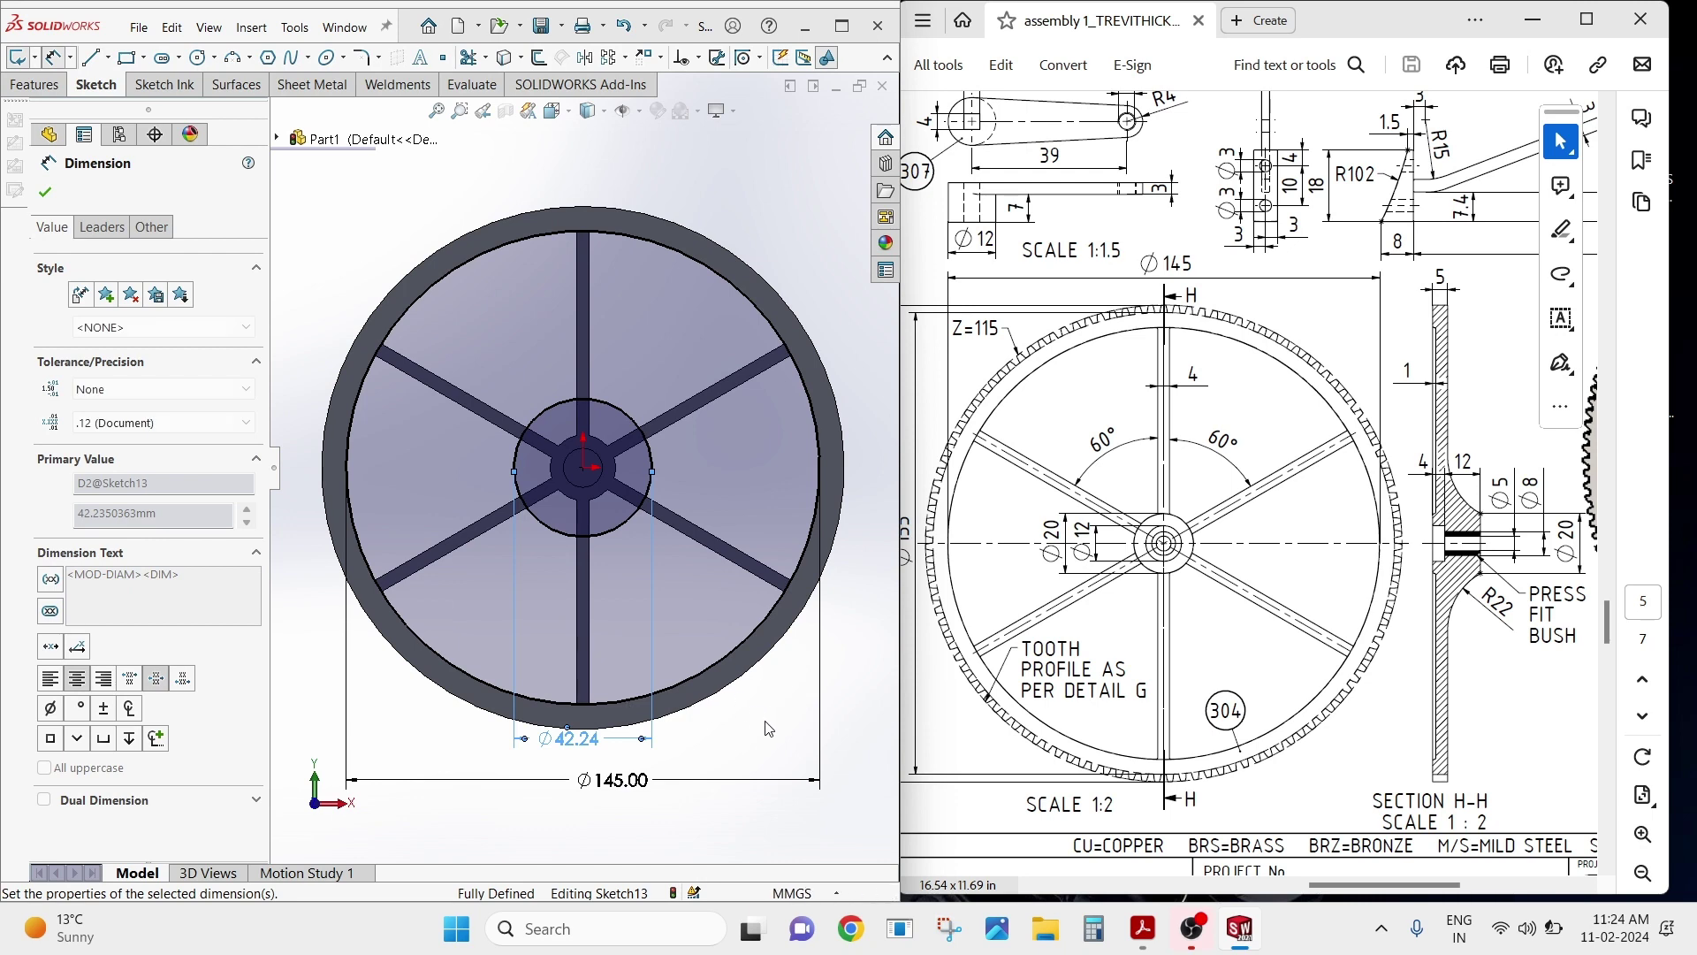
Extrude-cut Sketch13's ring between the Ø20 and Ø145 circles 1.00 mm deep, Blind.
scroll(1257, 583, "right", 3)
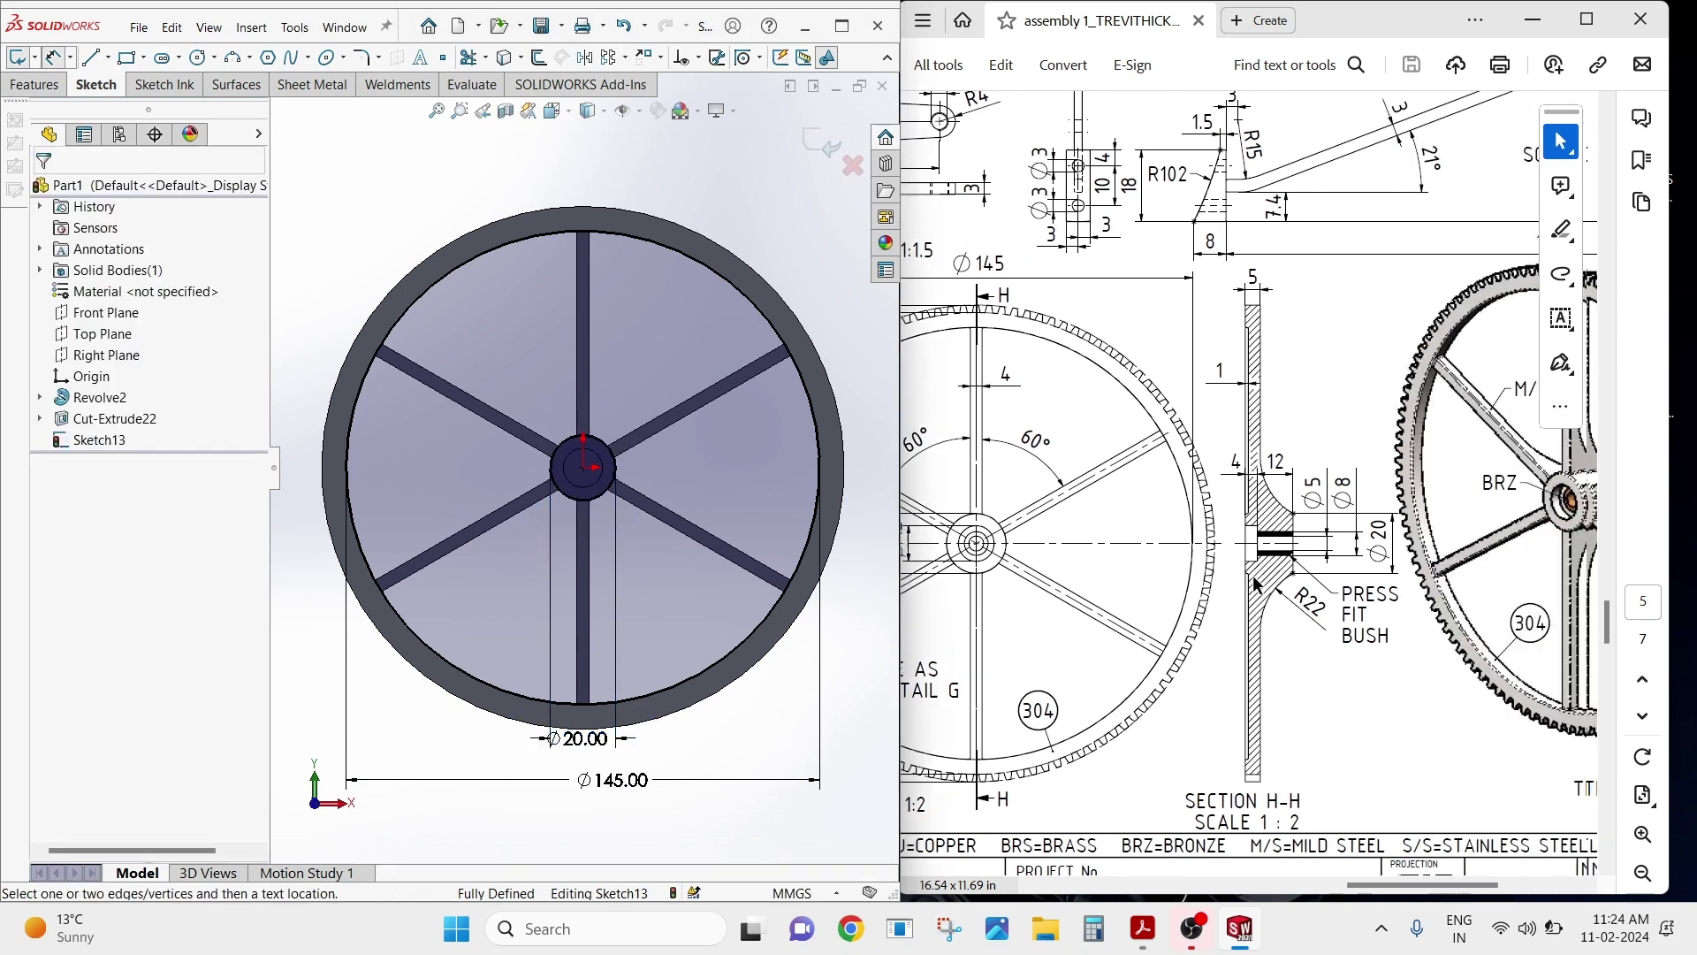
scroll(1257, 584, "right", 2)
scroll(1257, 583, "right", 1)
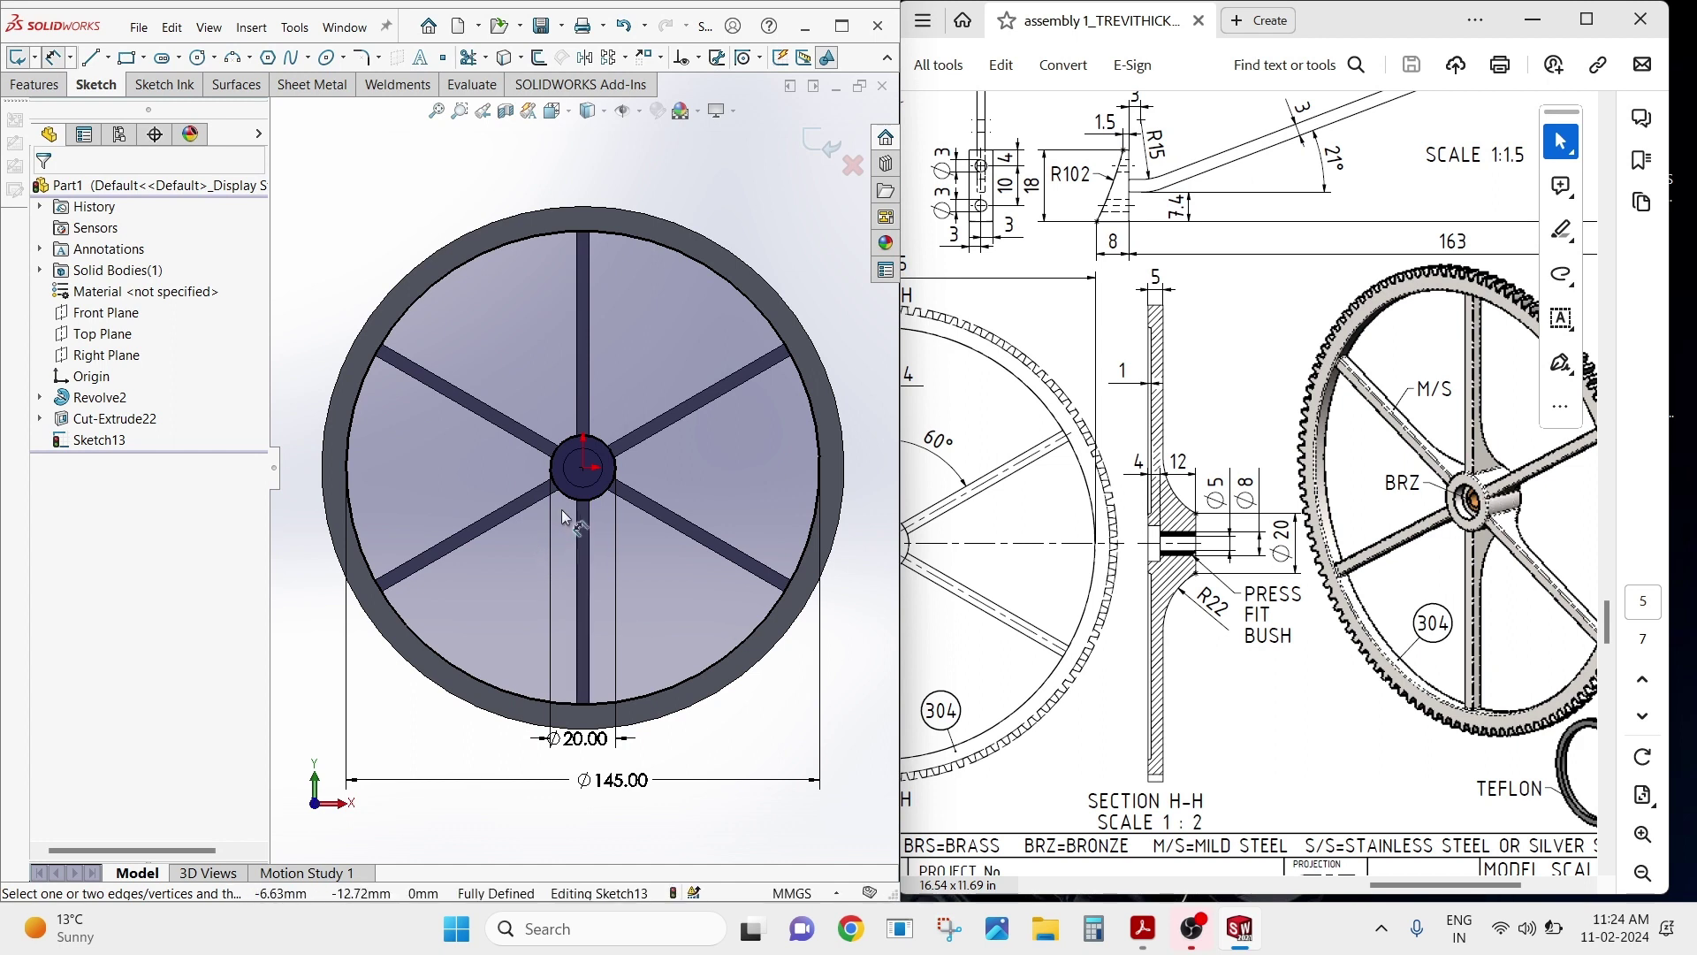
left_click(56, 92)
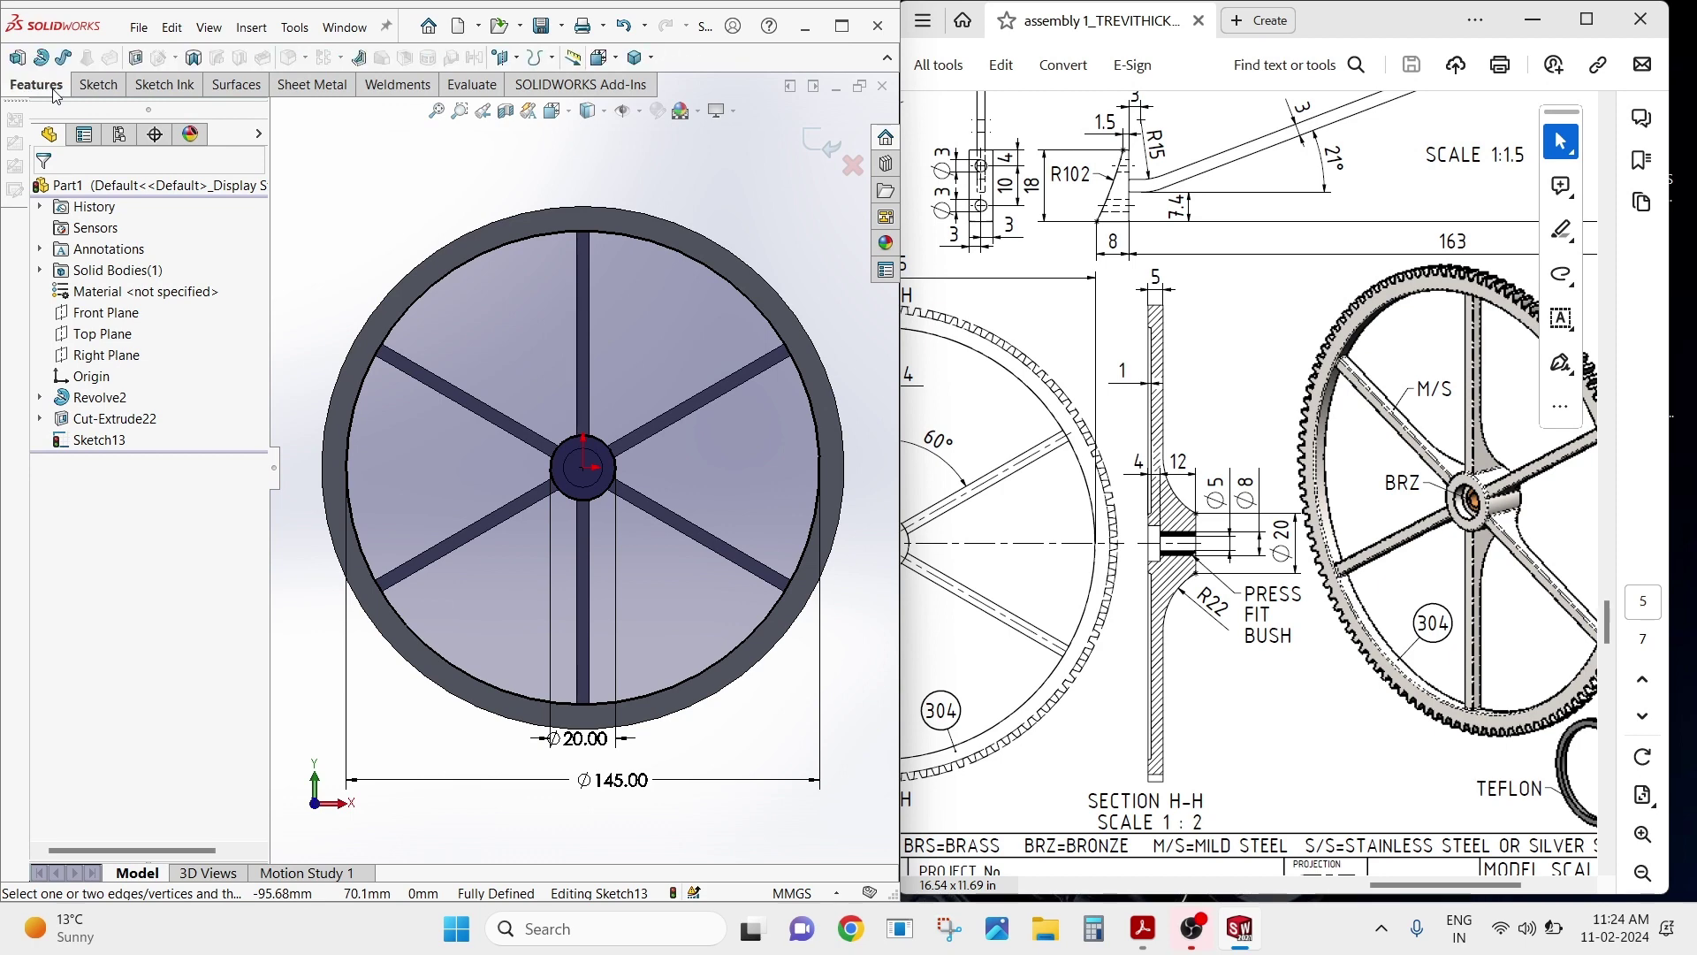
left_click(137, 58)
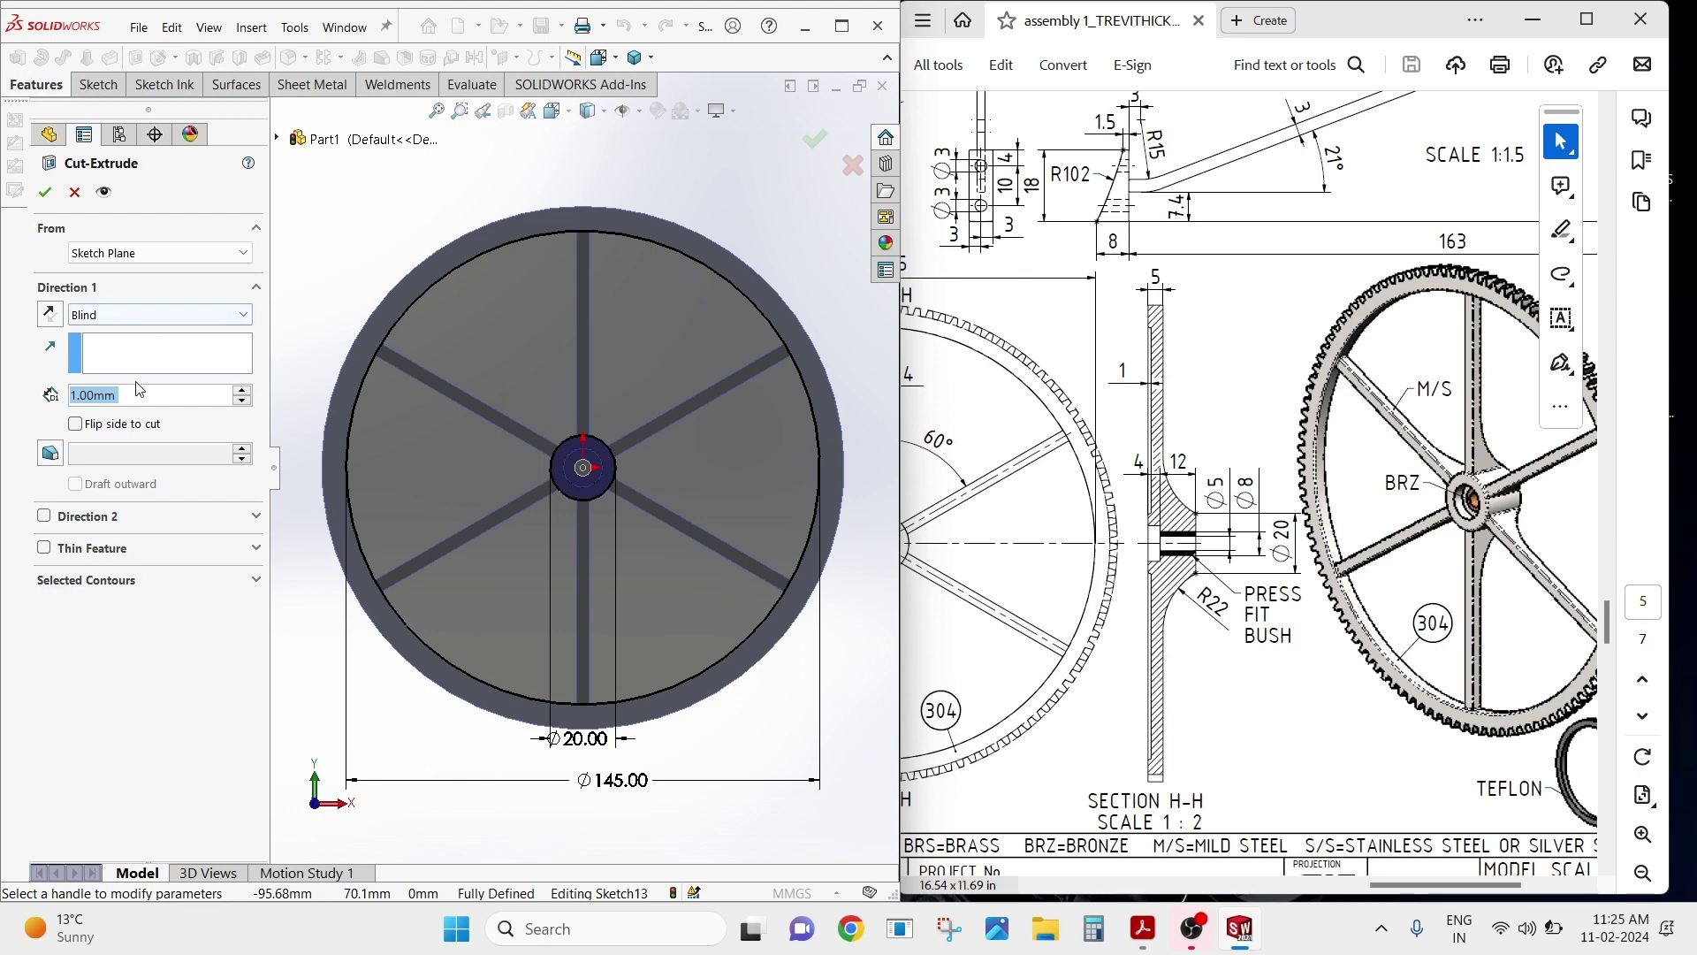
left_click(46, 193)
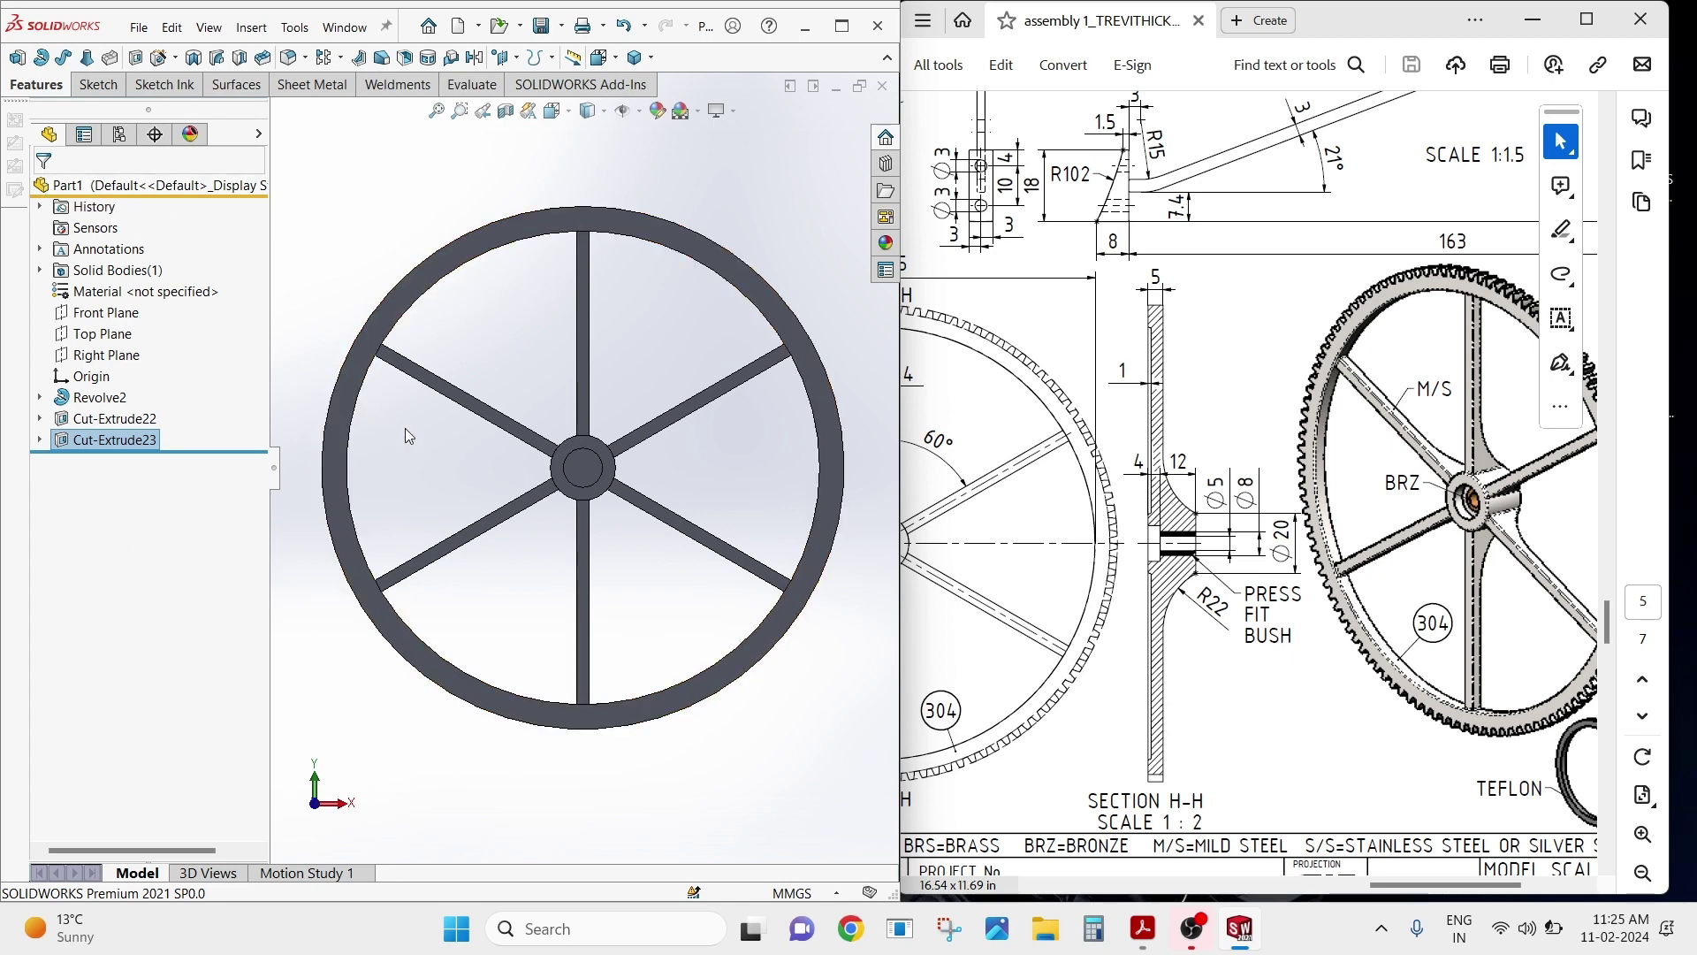
Orbit the wheel into a 3-D view to check the recessed hub, then fit it to the screen.
right_click(407, 434)
mouse_move(489, 465)
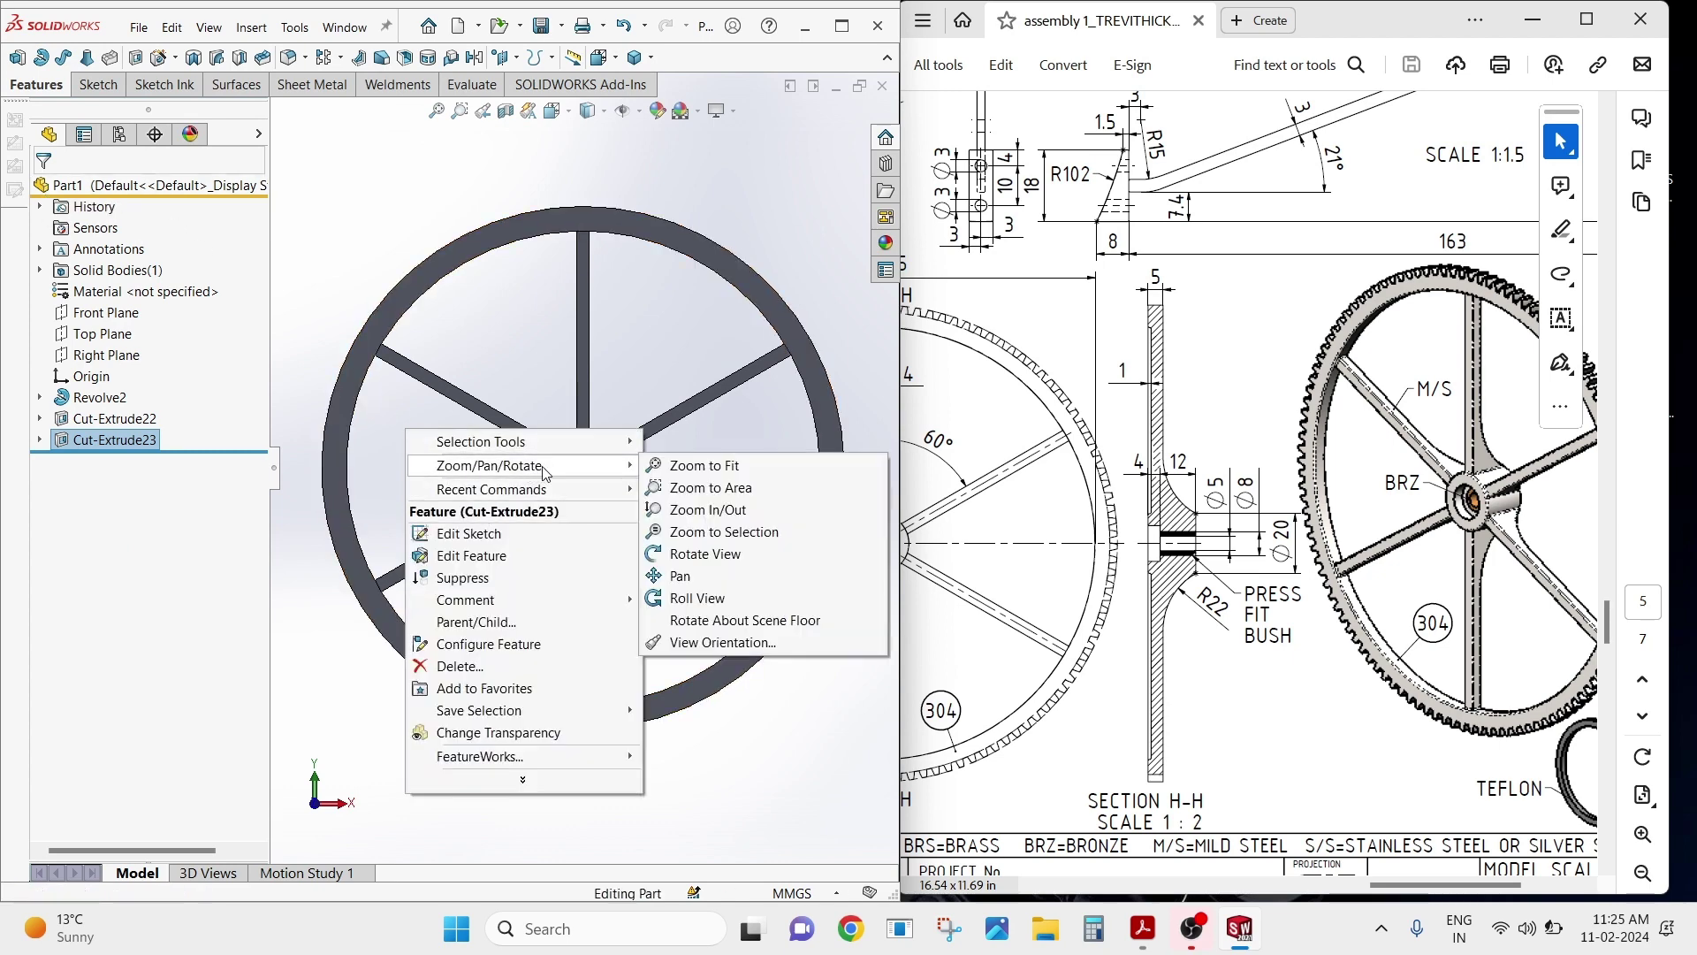
left_click(704, 554)
mouse_move(700, 554)
left_mouse_down()
mouse_move(596, 485)
mouse_move(578, 500)
left_mouse_up()
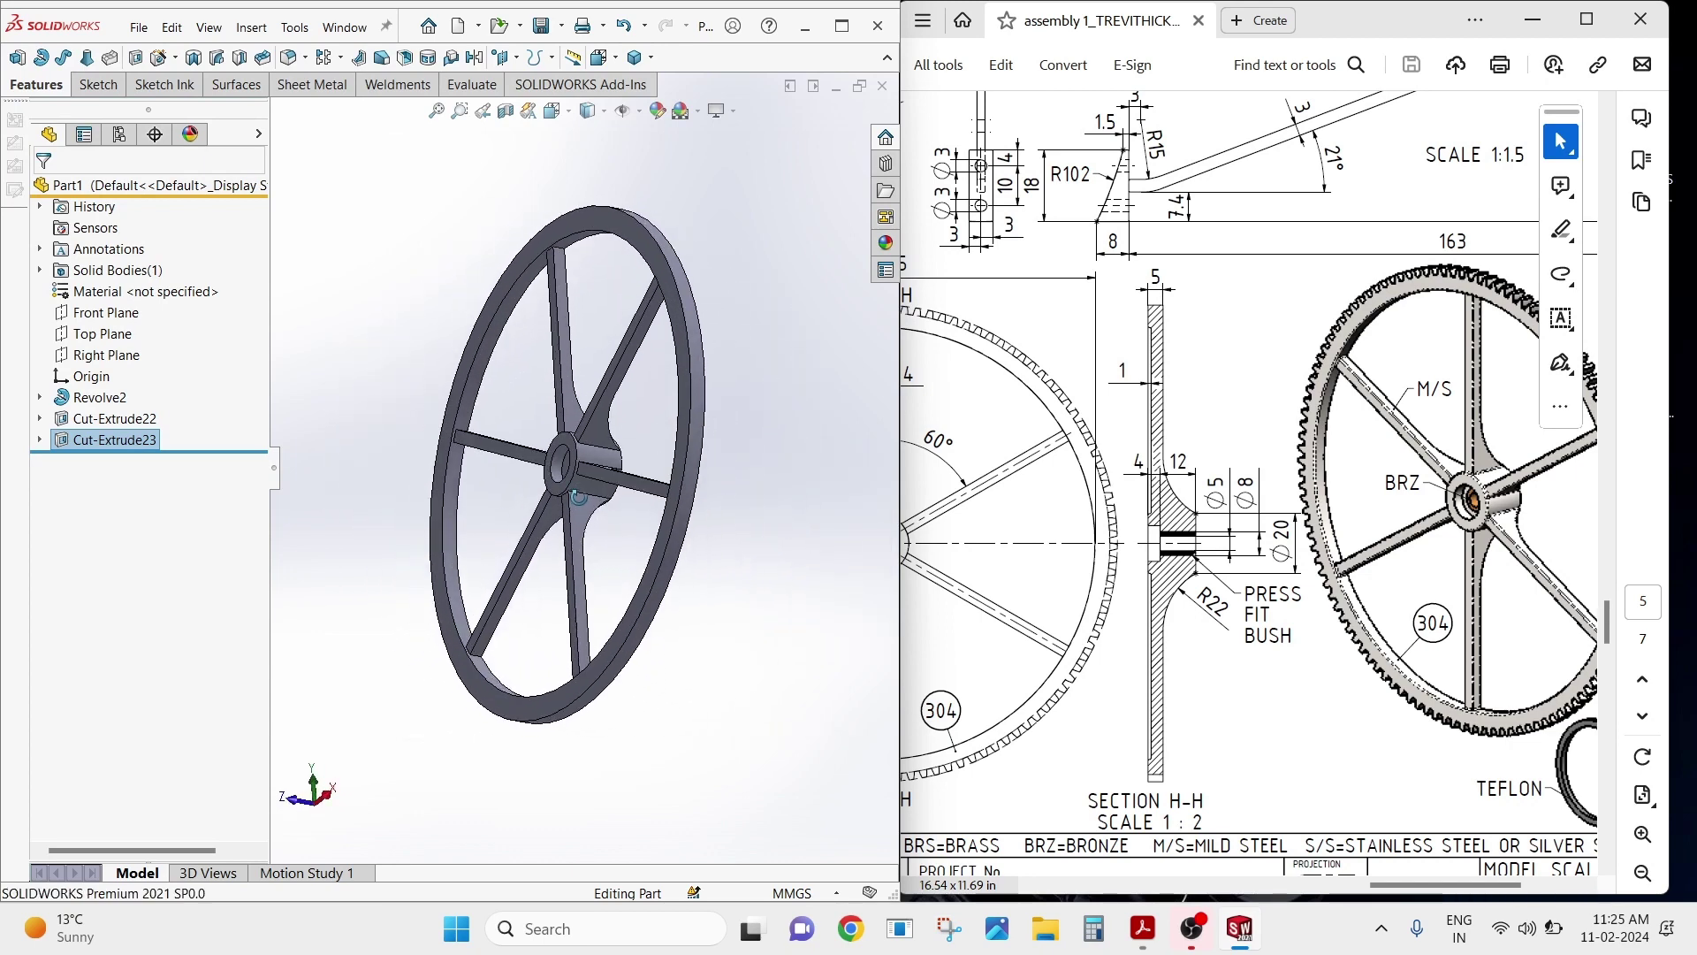
scroll(588, 482, "down", 3)
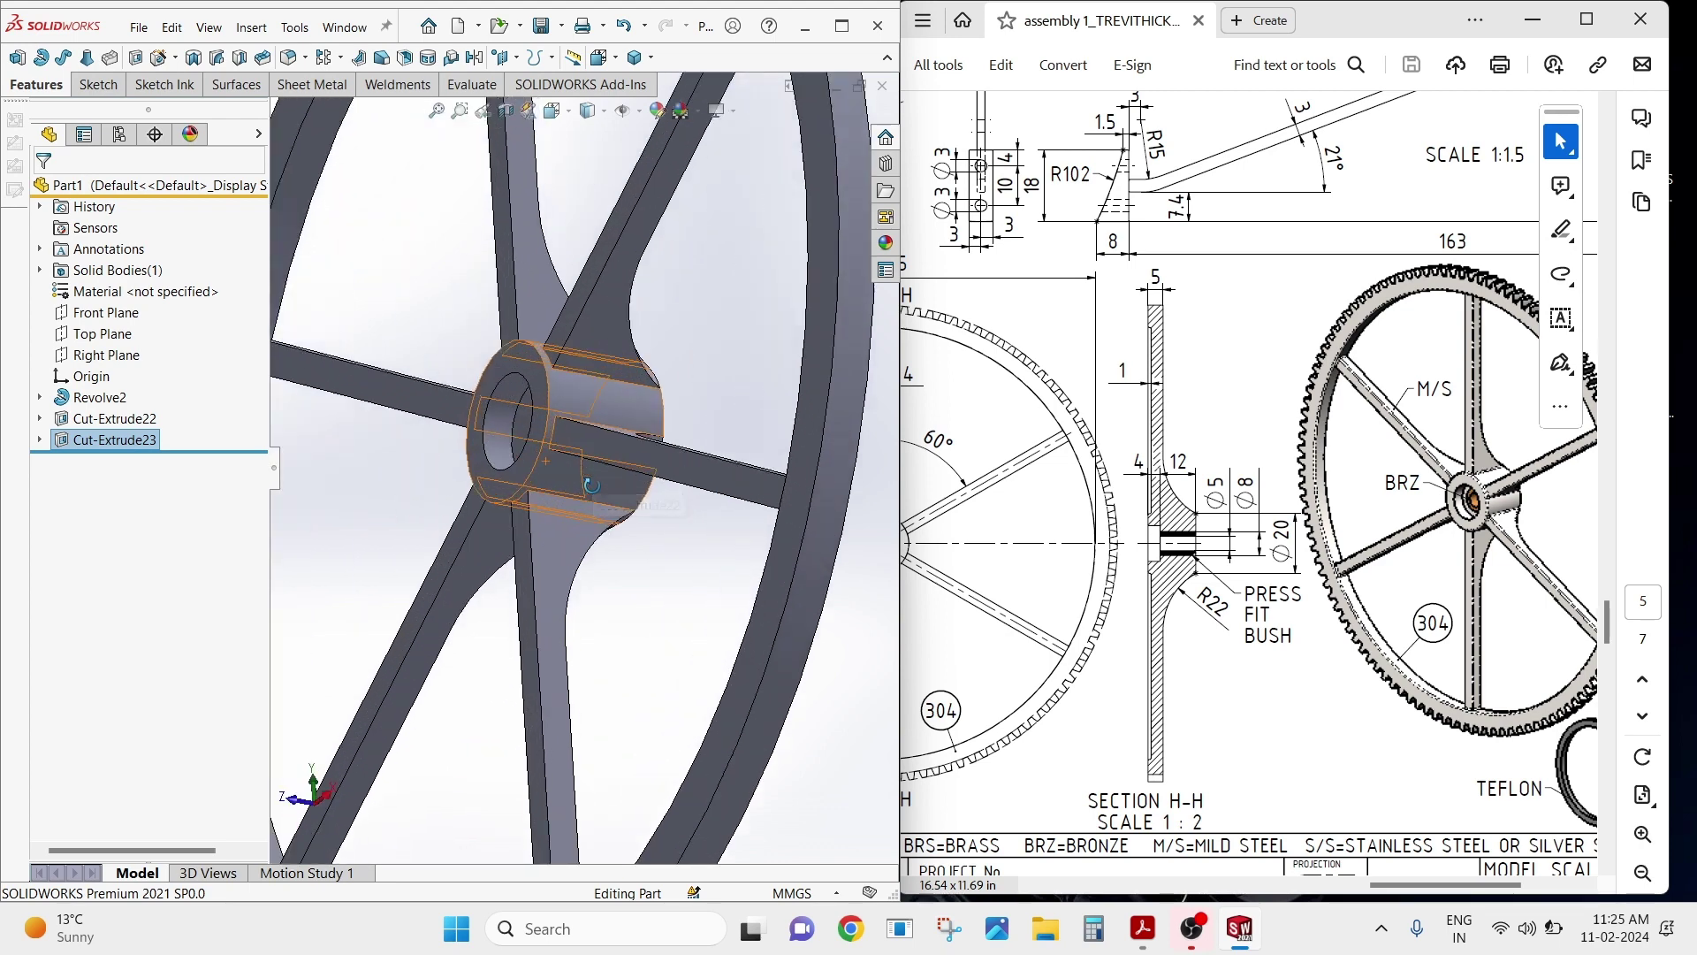
scroll(583, 469, "down", 3)
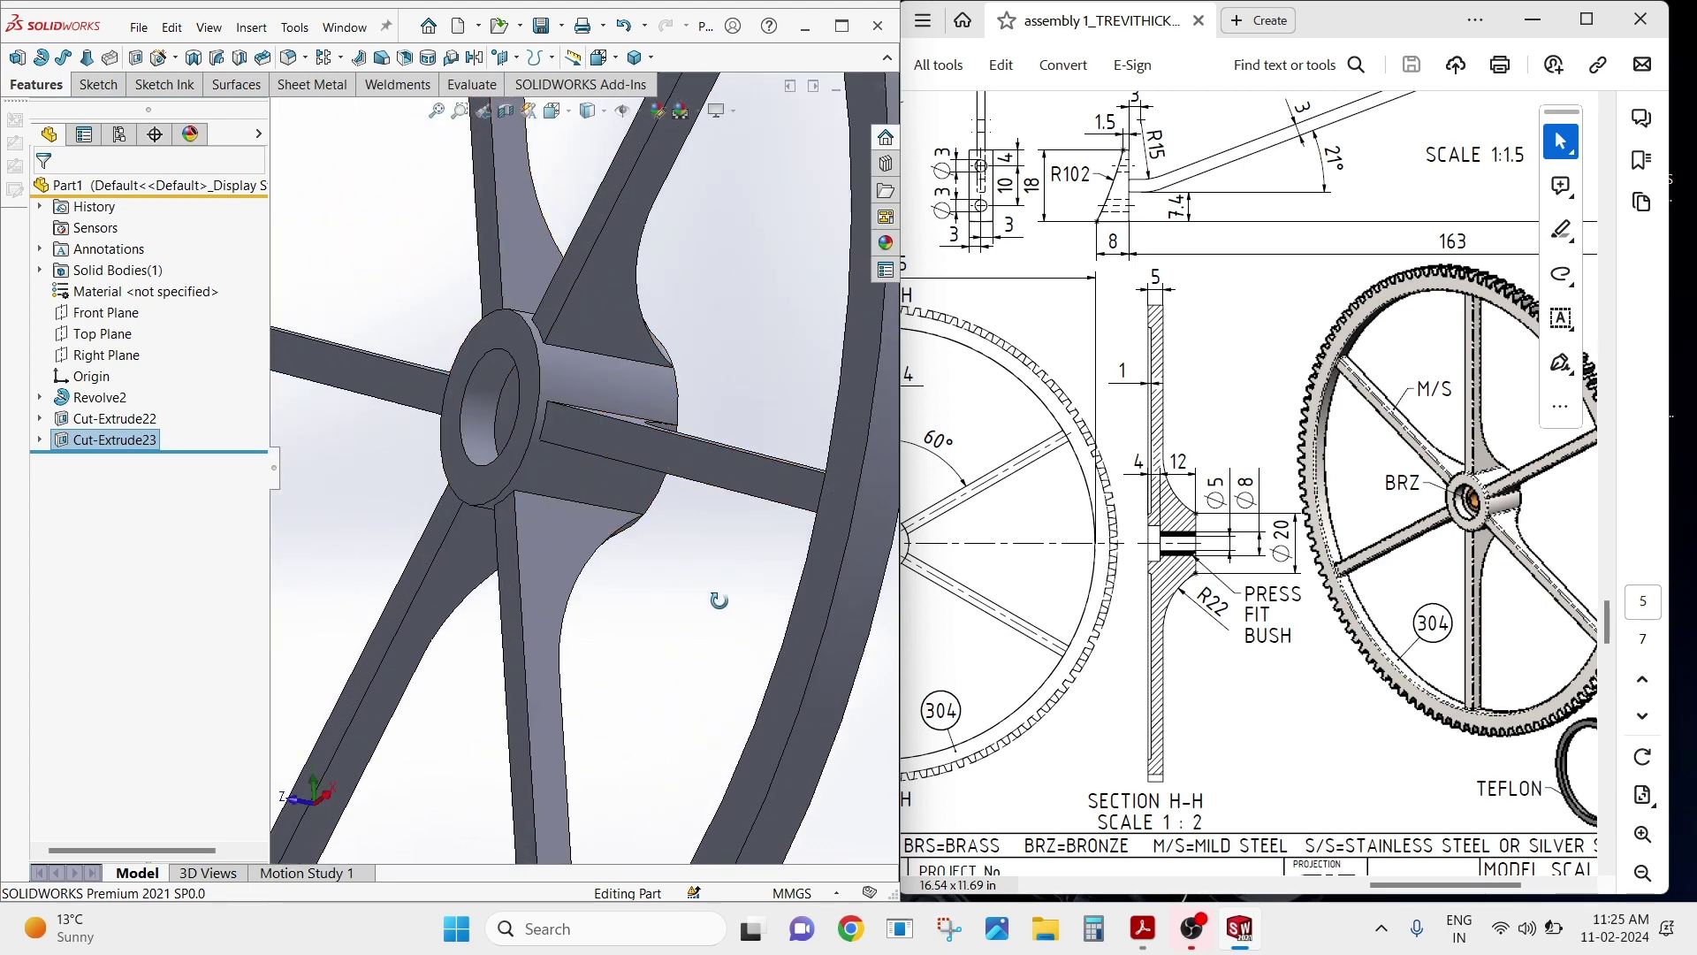
key("f")
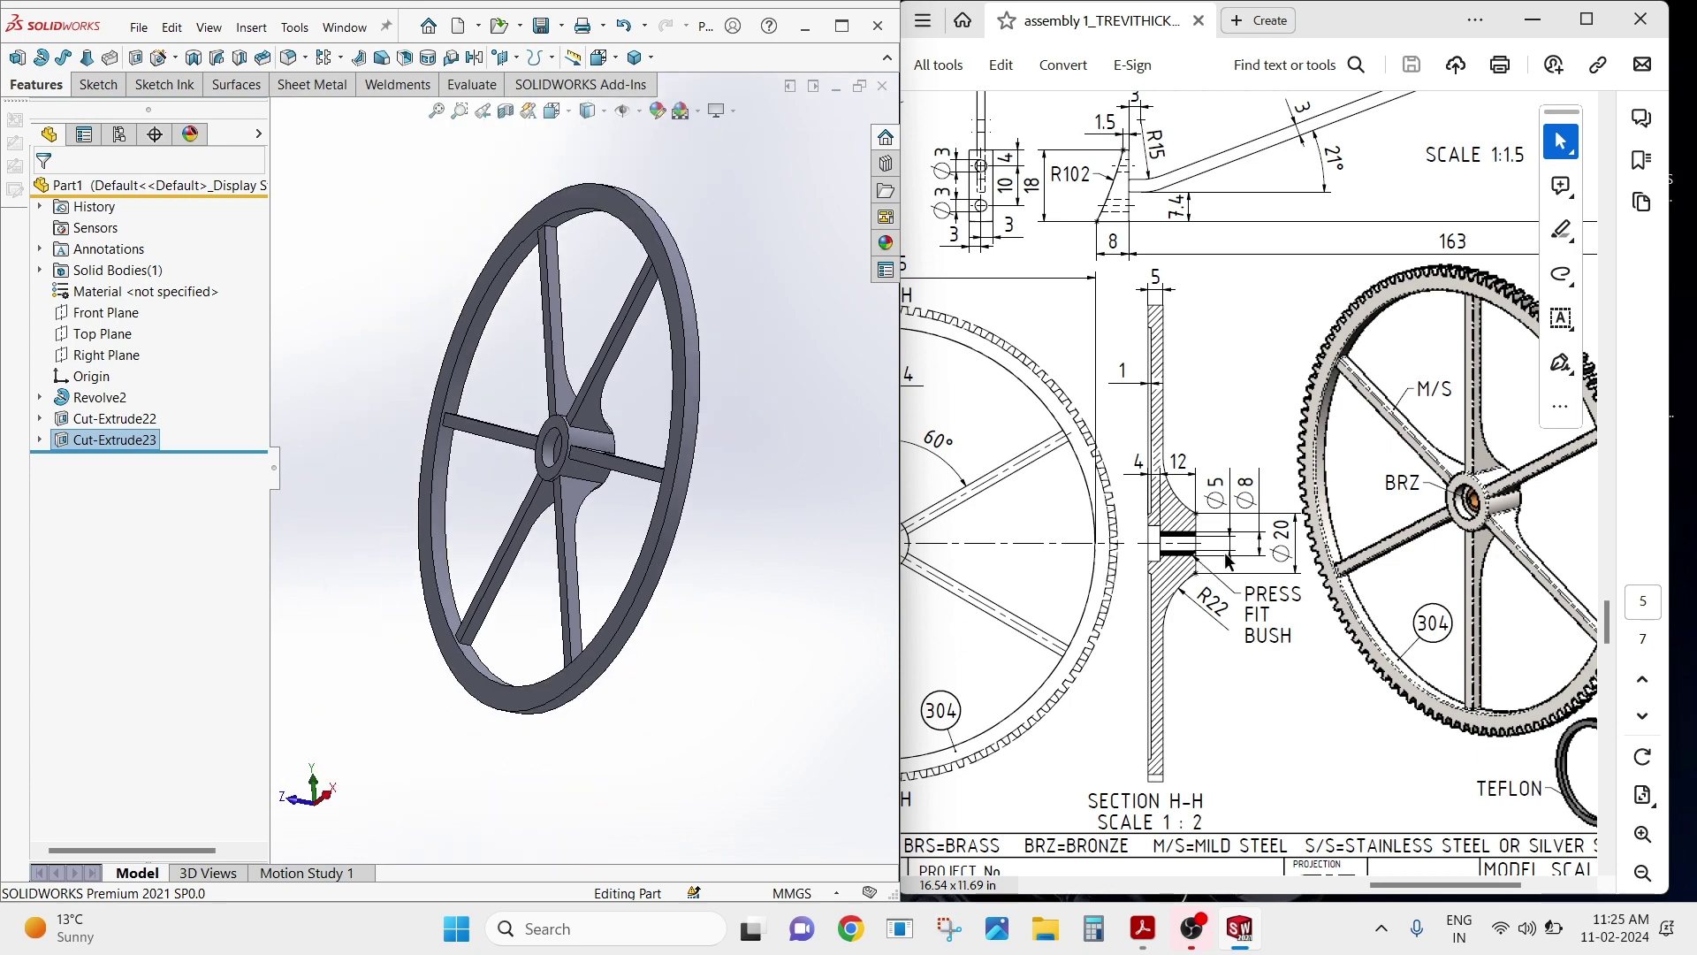
Zoom the reference drawing to 300% and pan to the hub section and press-fit bush.
left_click(1641, 833)
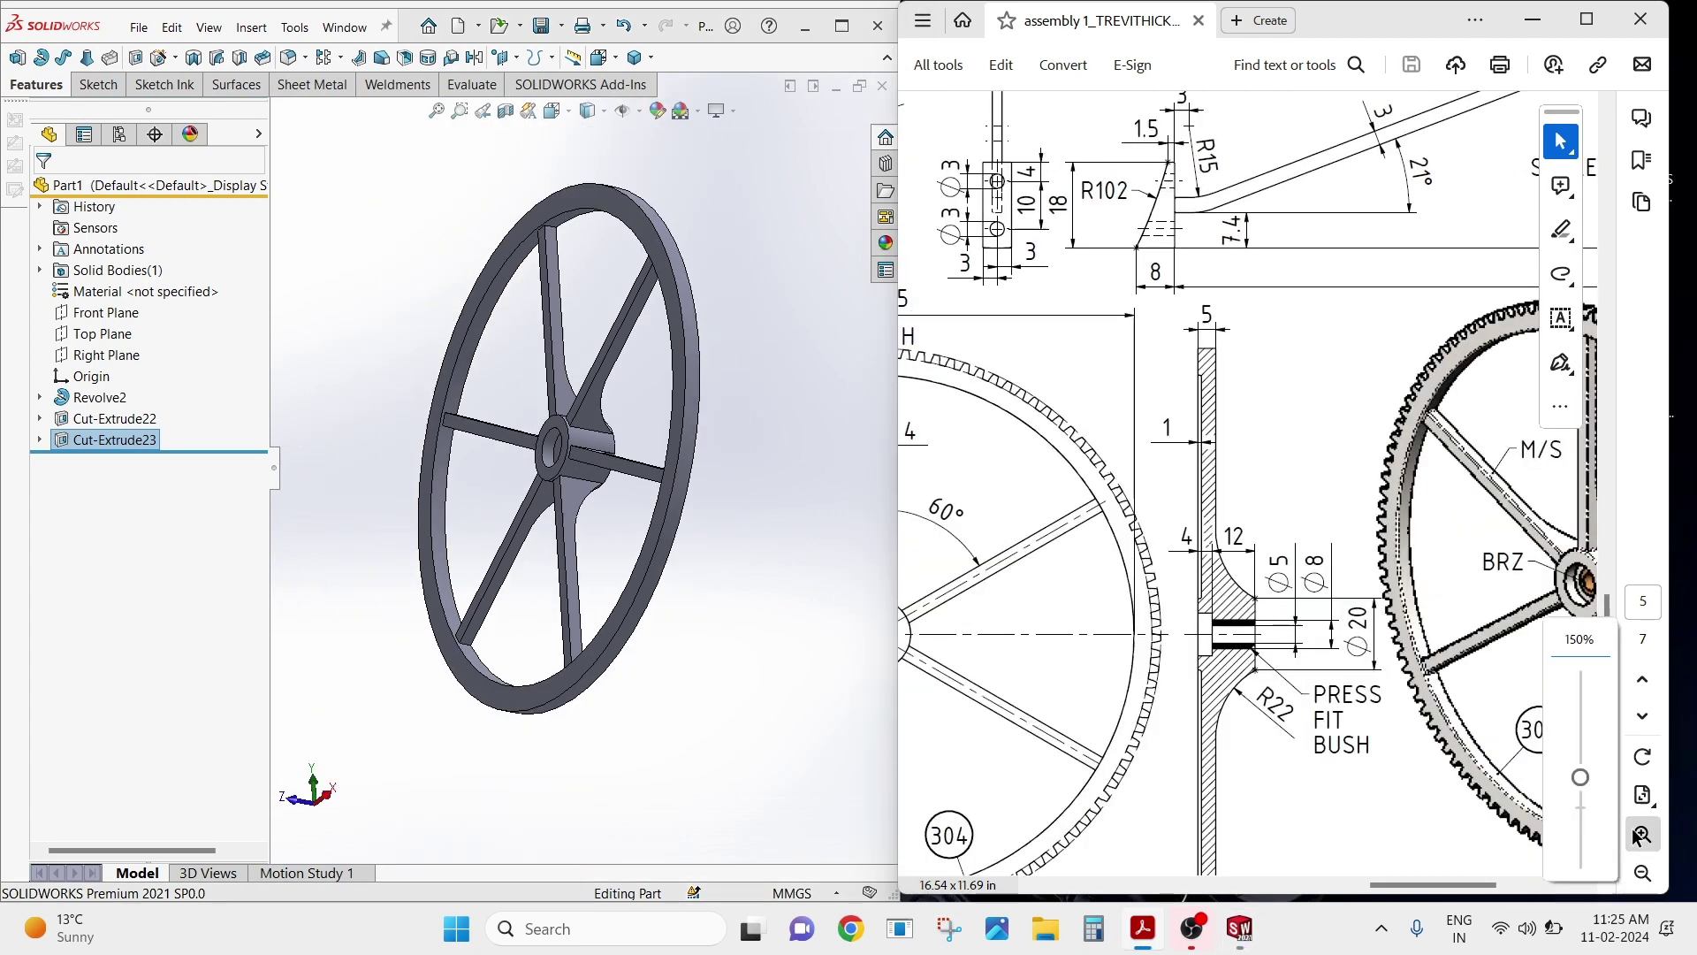
left_click(1641, 833)
scroll(1425, 676, "down", 1)
scroll(1424, 675, "down", 1)
scroll(1425, 675, "right", 2)
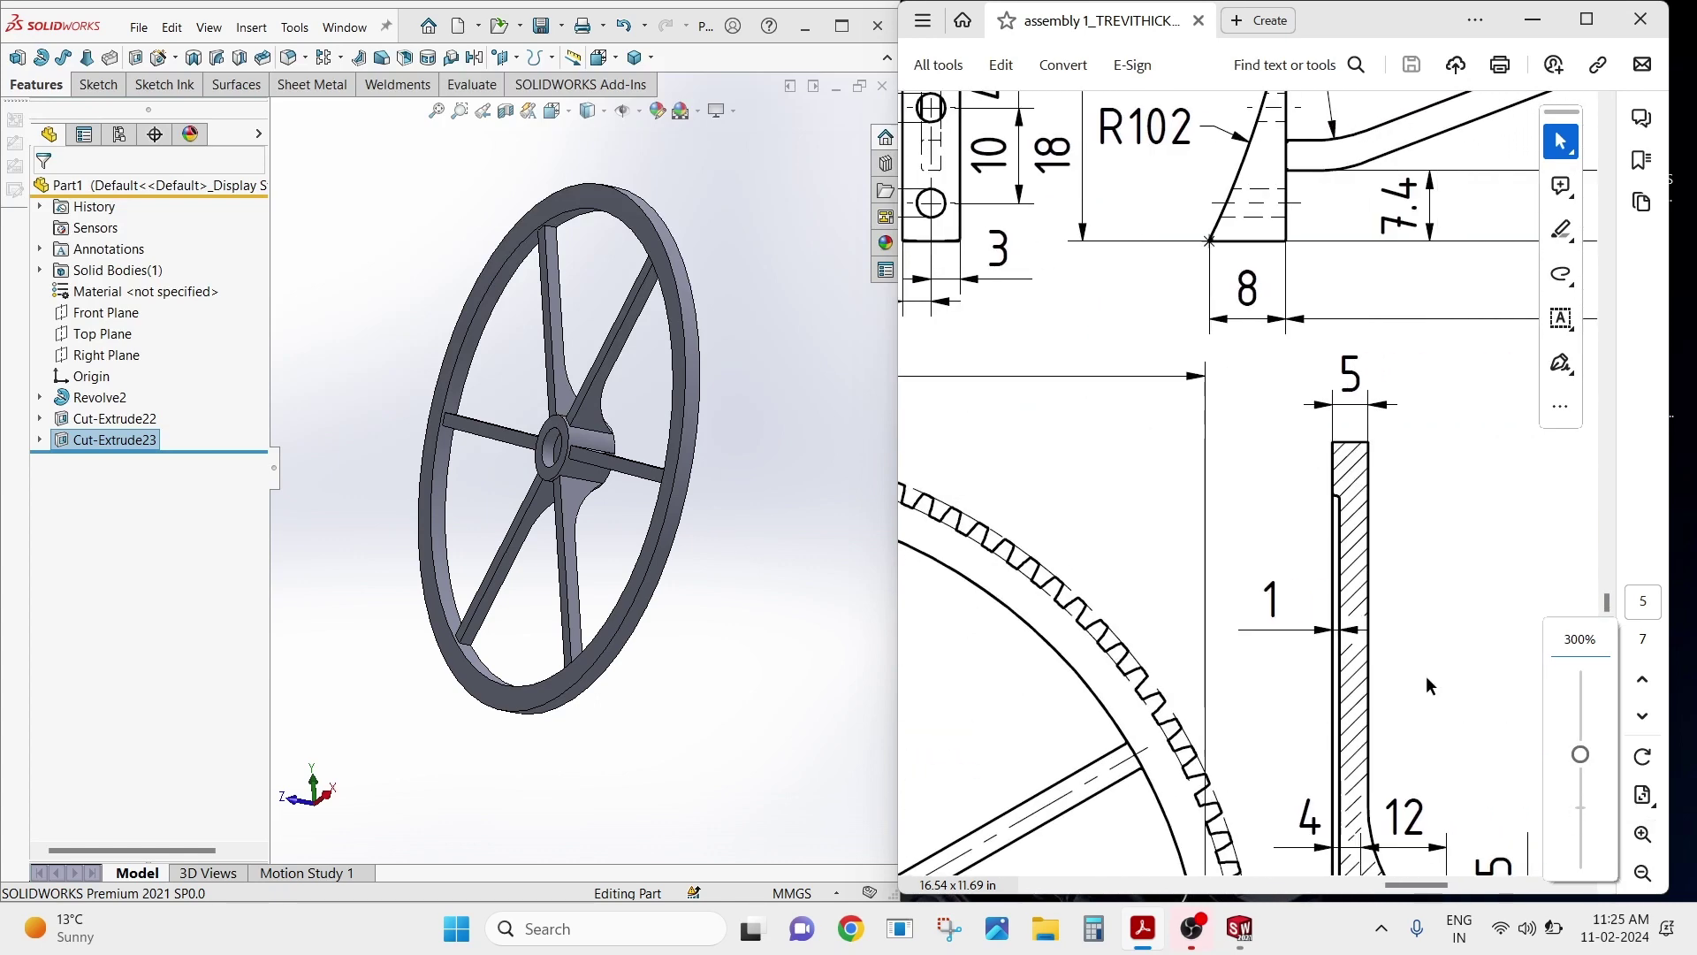
scroll(1425, 675, "down", 1)
scroll(1426, 679, "down", 4)
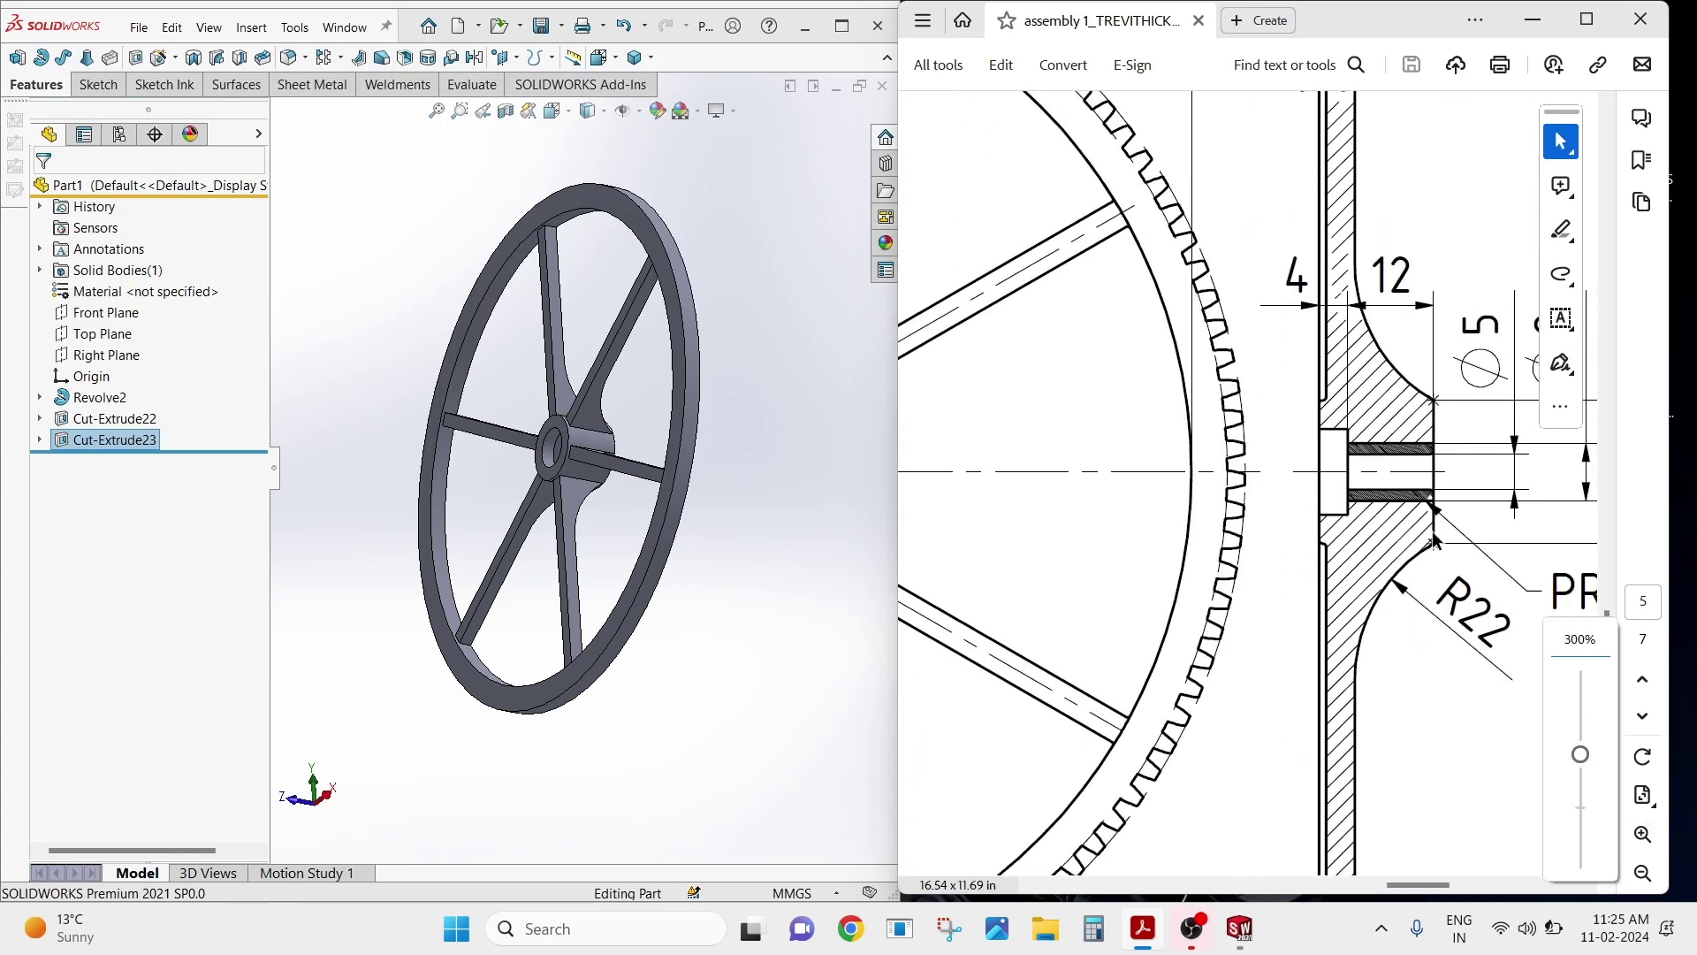
scroll(1494, 469, "right", 1)
scroll(1493, 468, "right", 1)
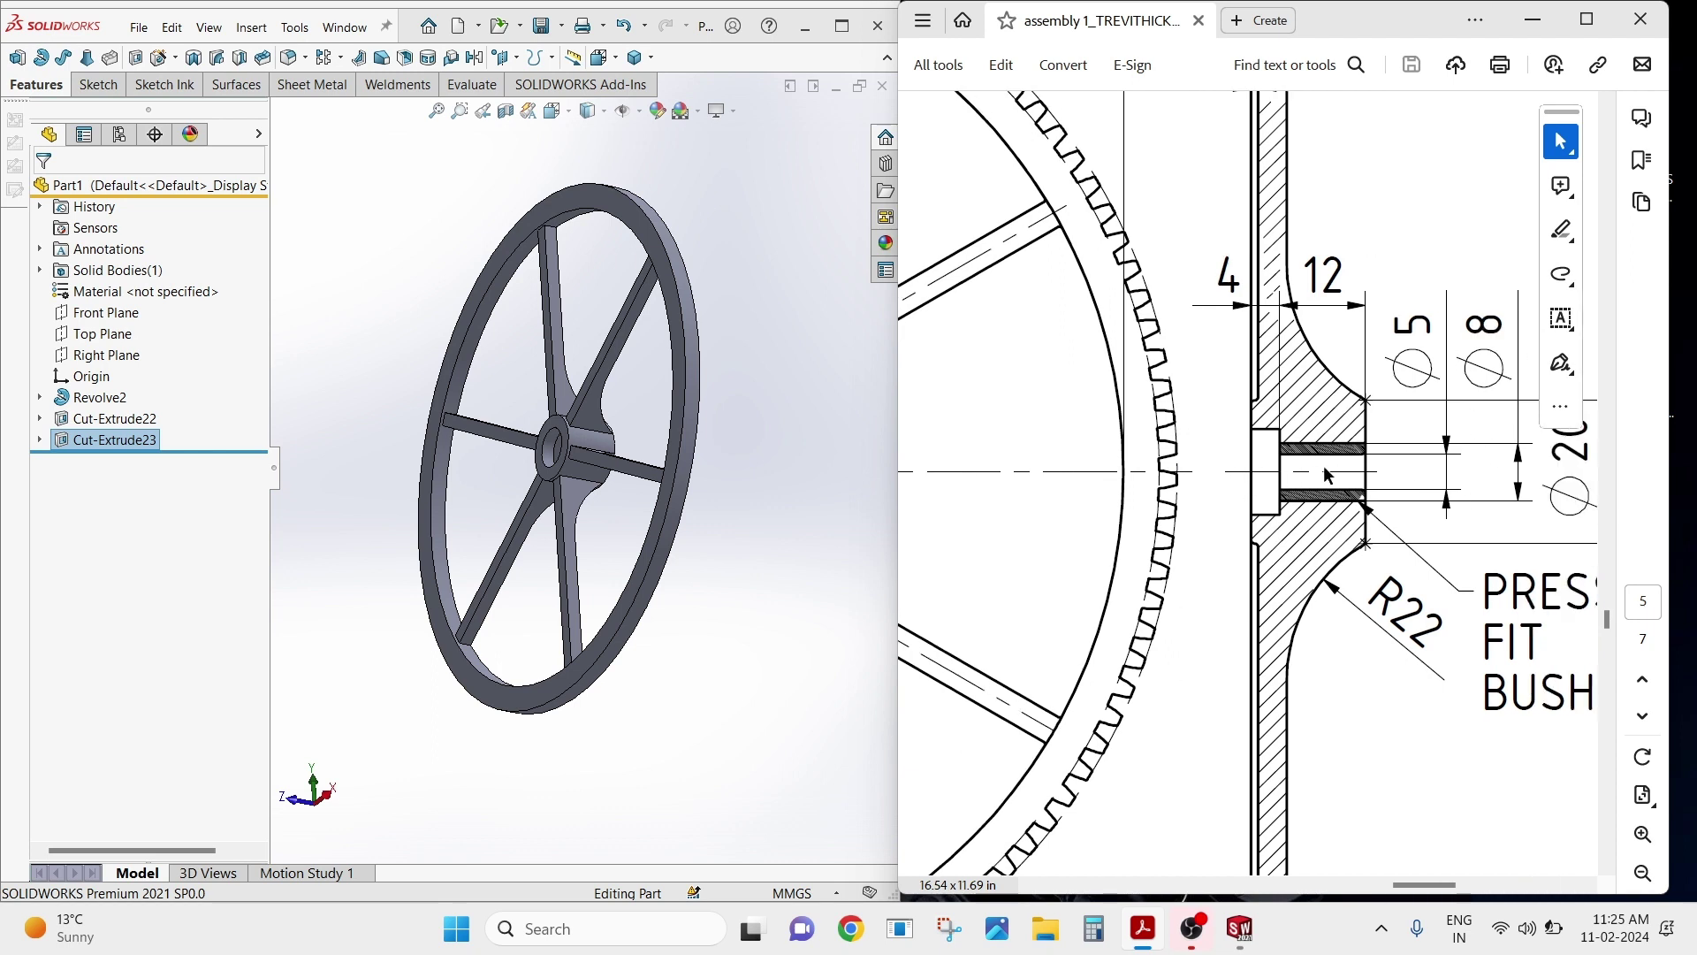
right_click(332, 492)
Start a sketch on the wheel's front face and draw a circle at the hub centre.
left_click(394, 616)
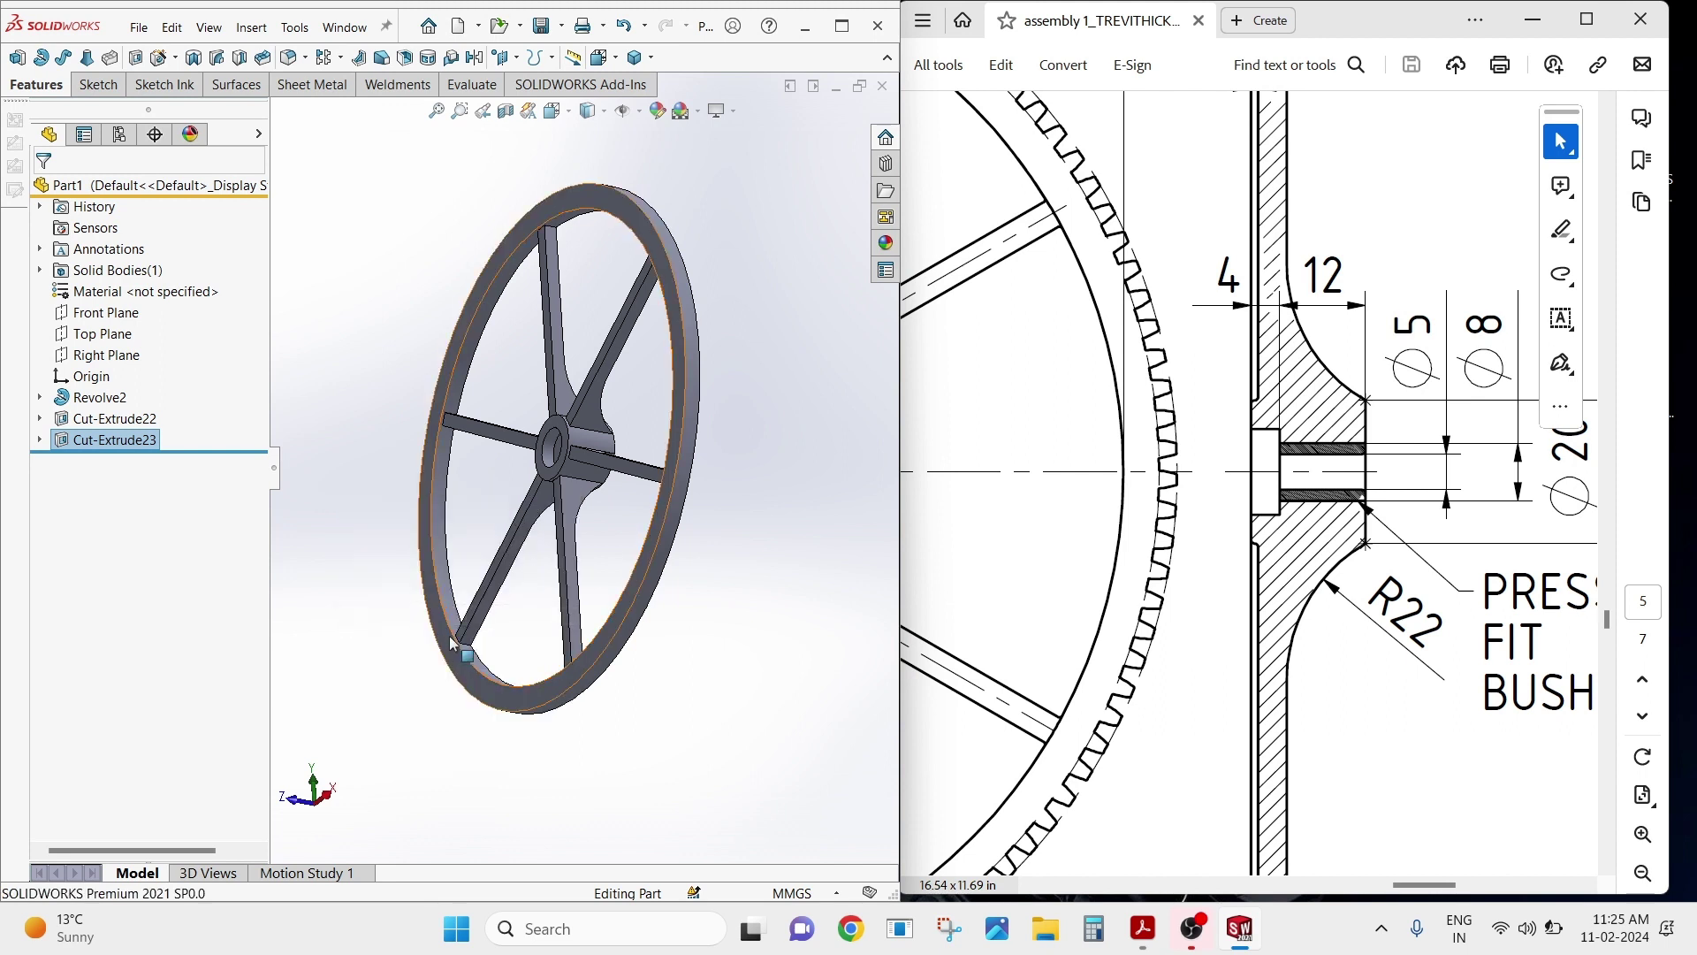
left_click(442, 647)
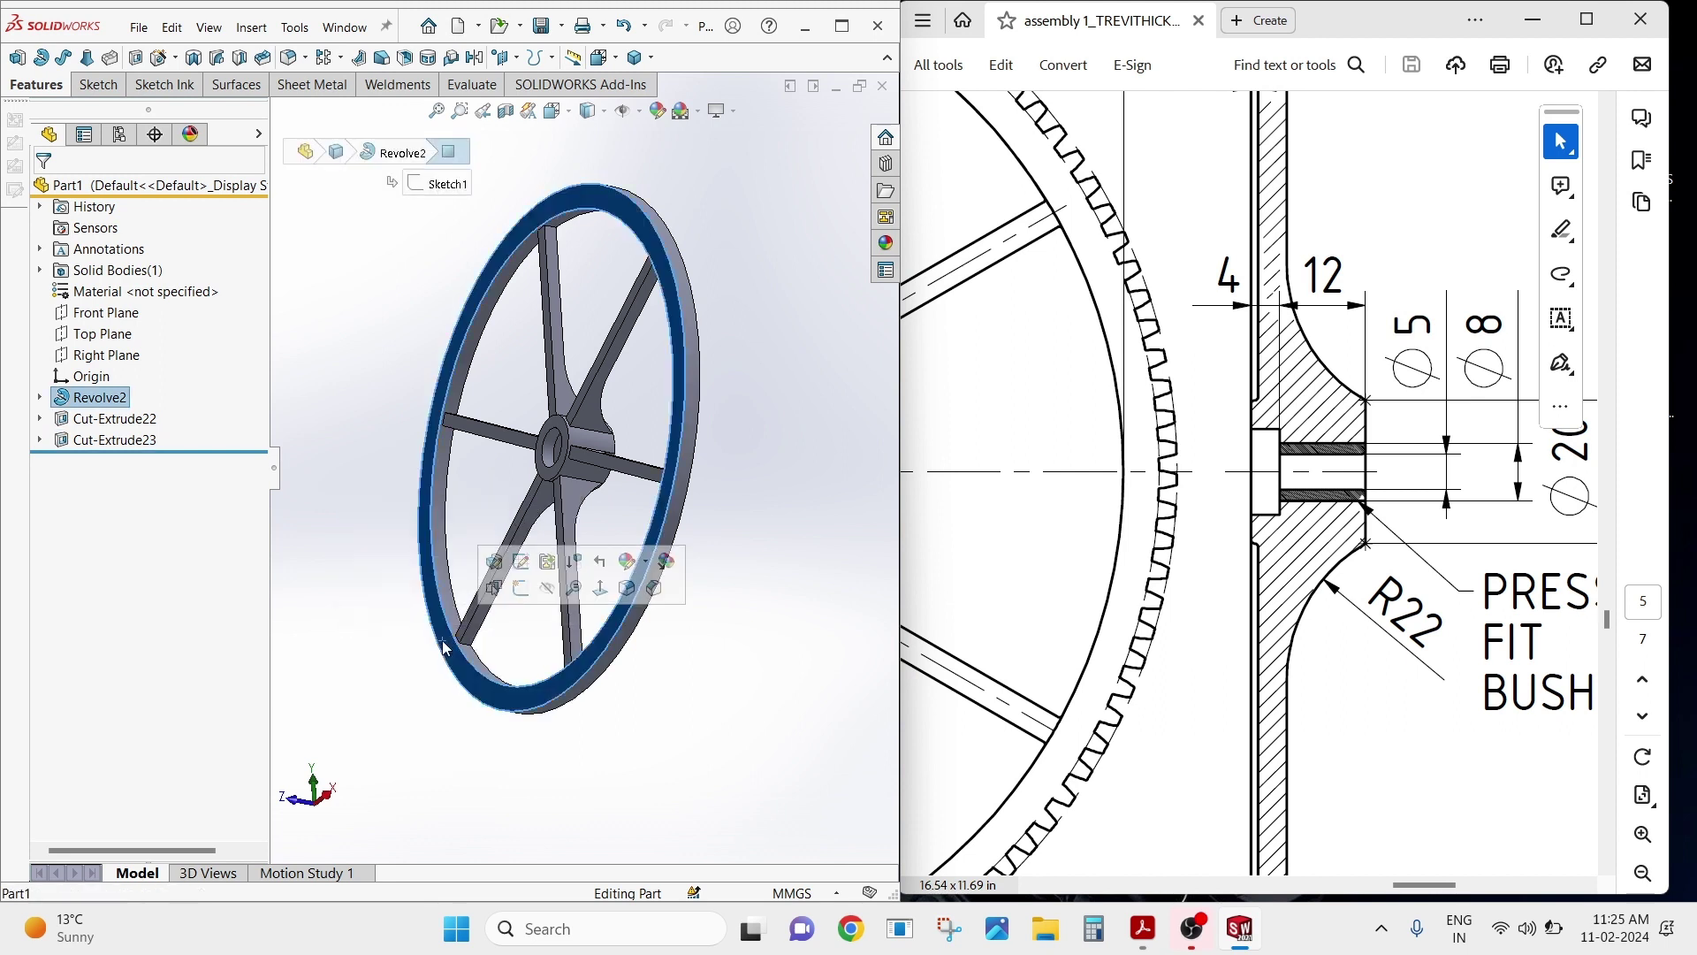
left_click(524, 590)
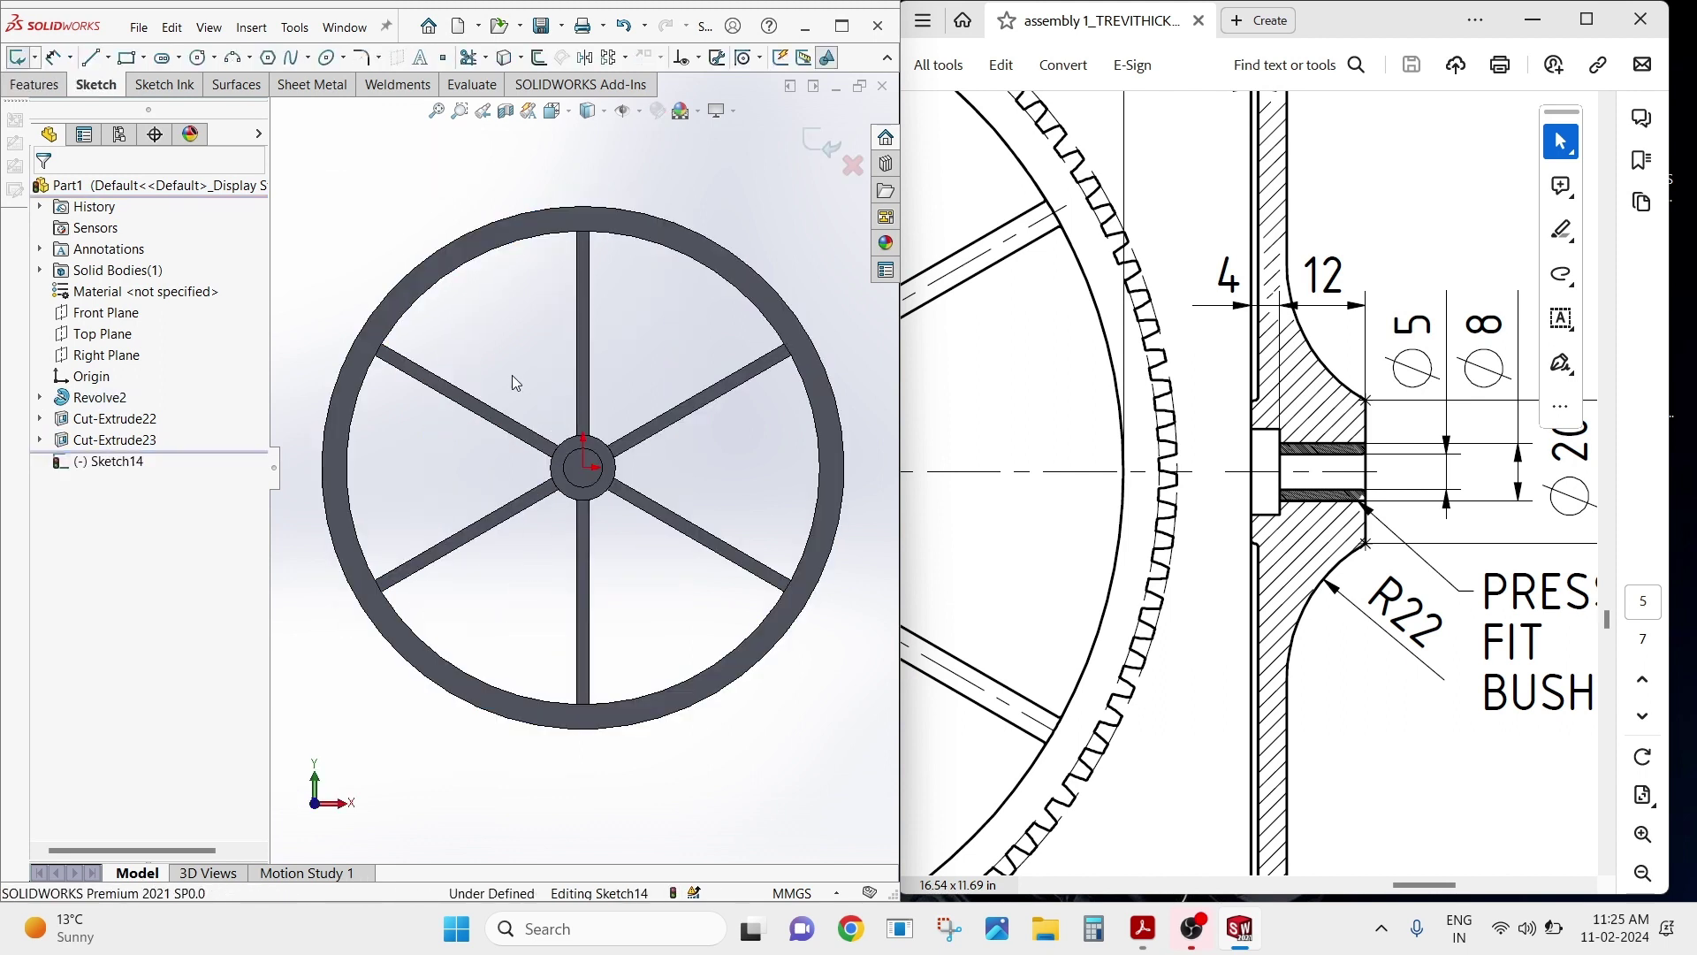
left_click(198, 58)
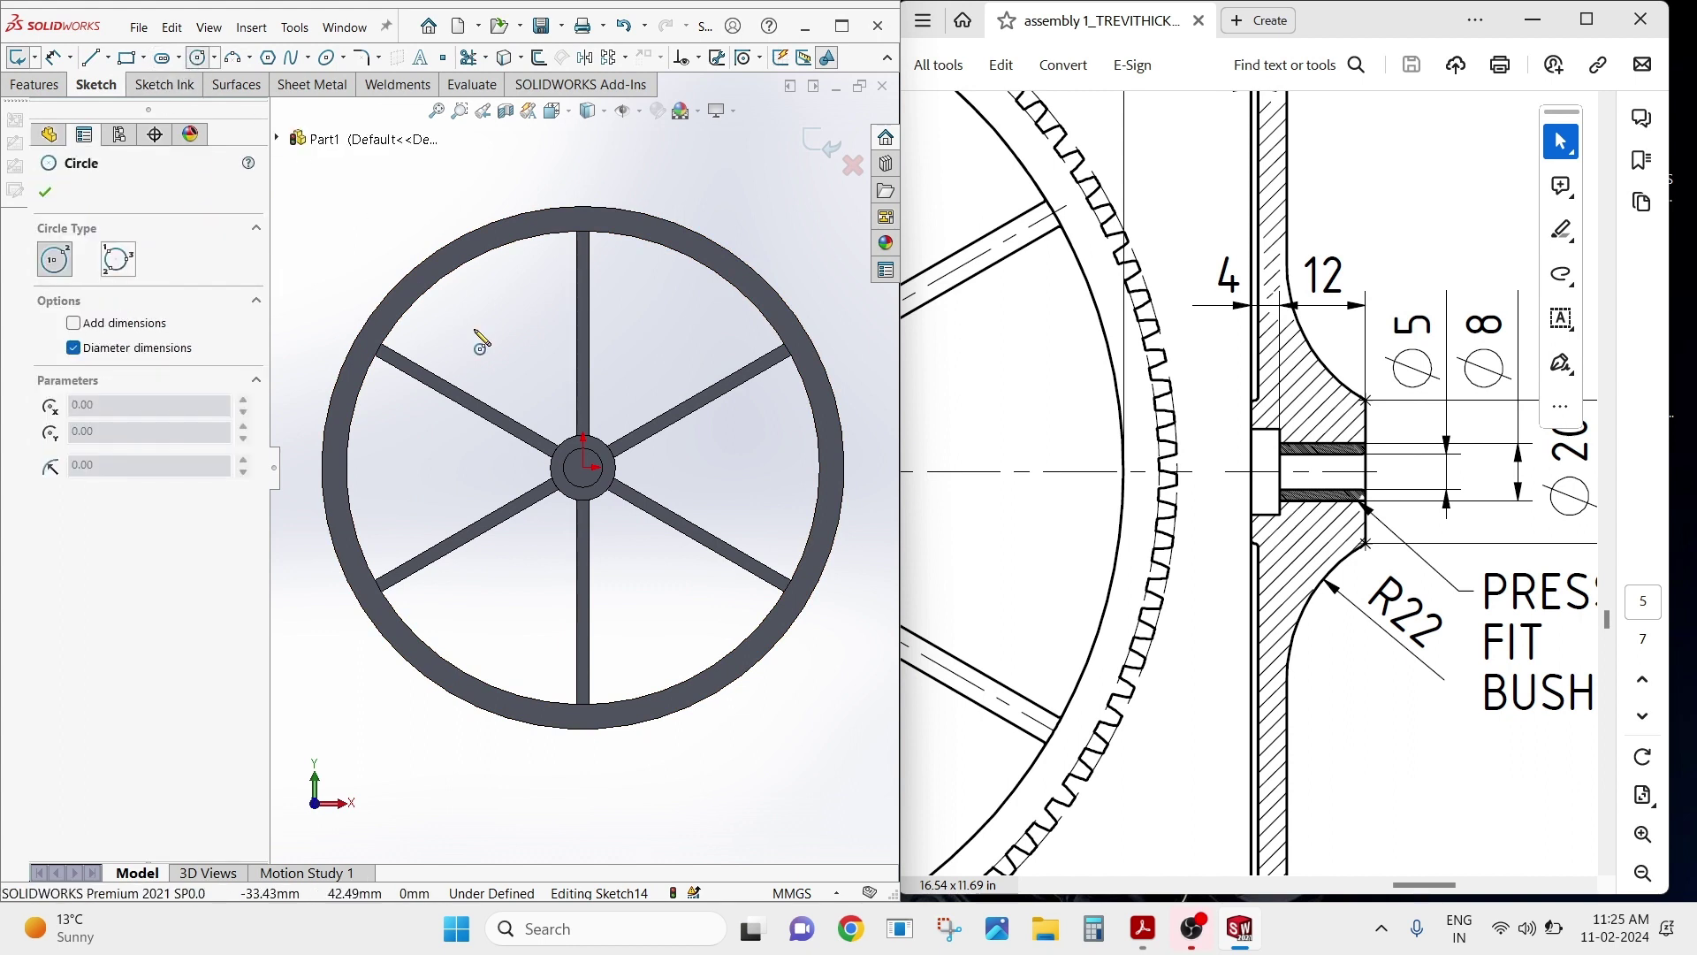
left_click(582, 469)
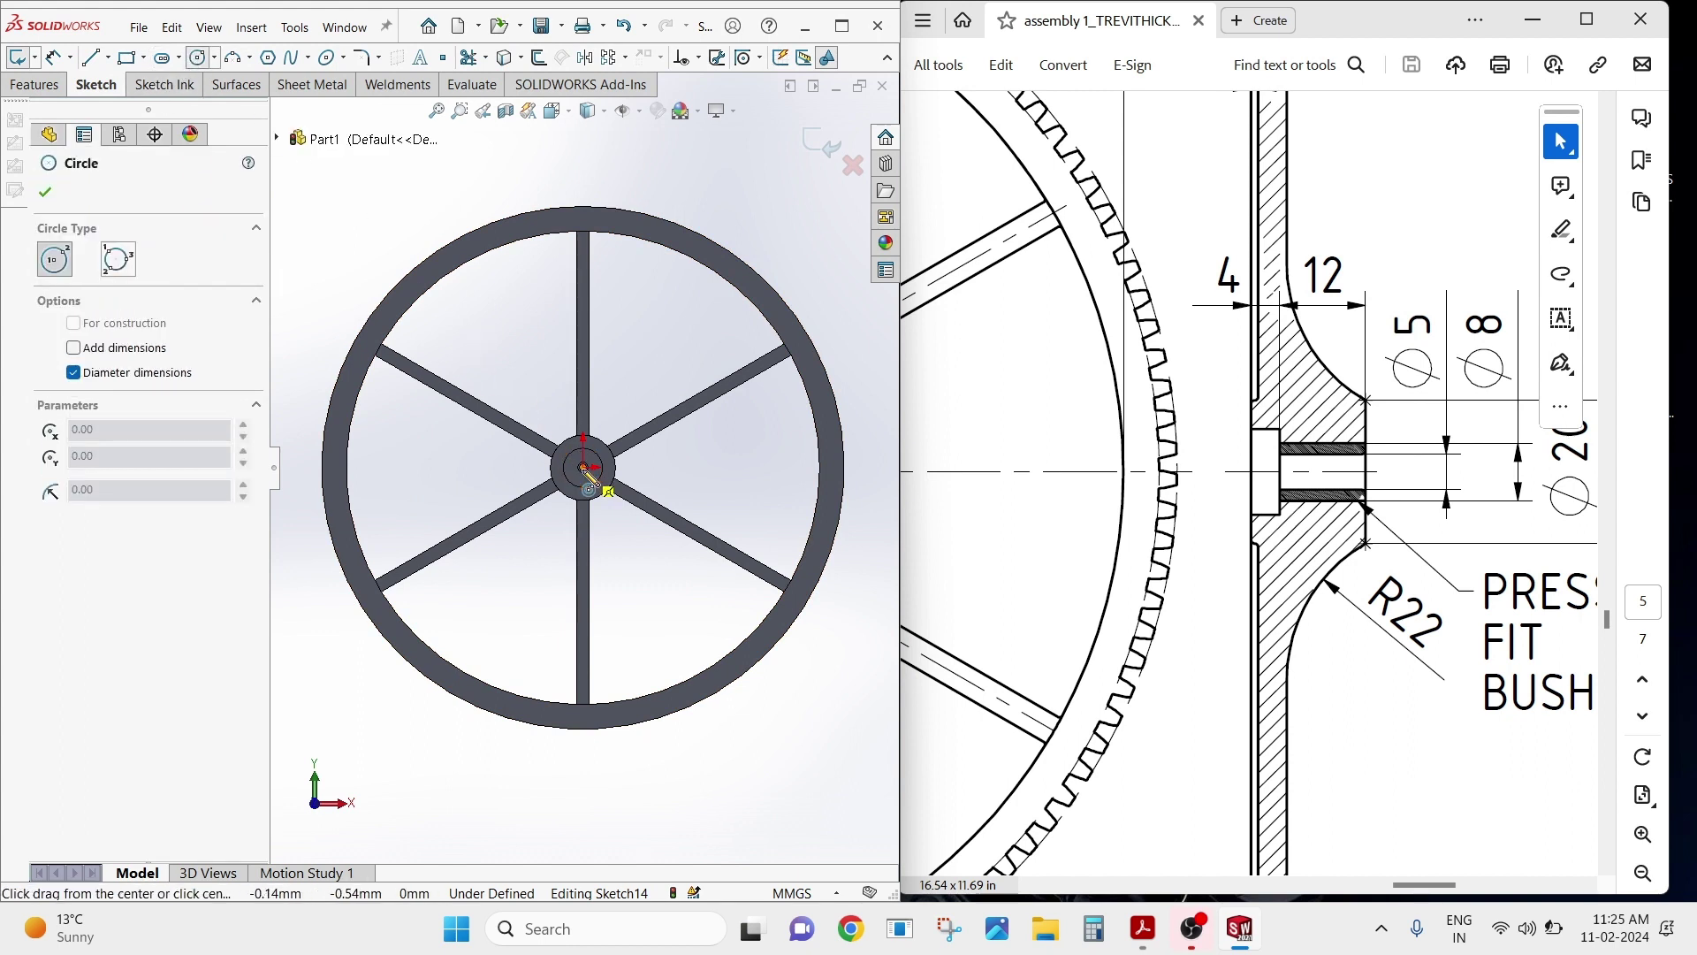
left_click(658, 476)
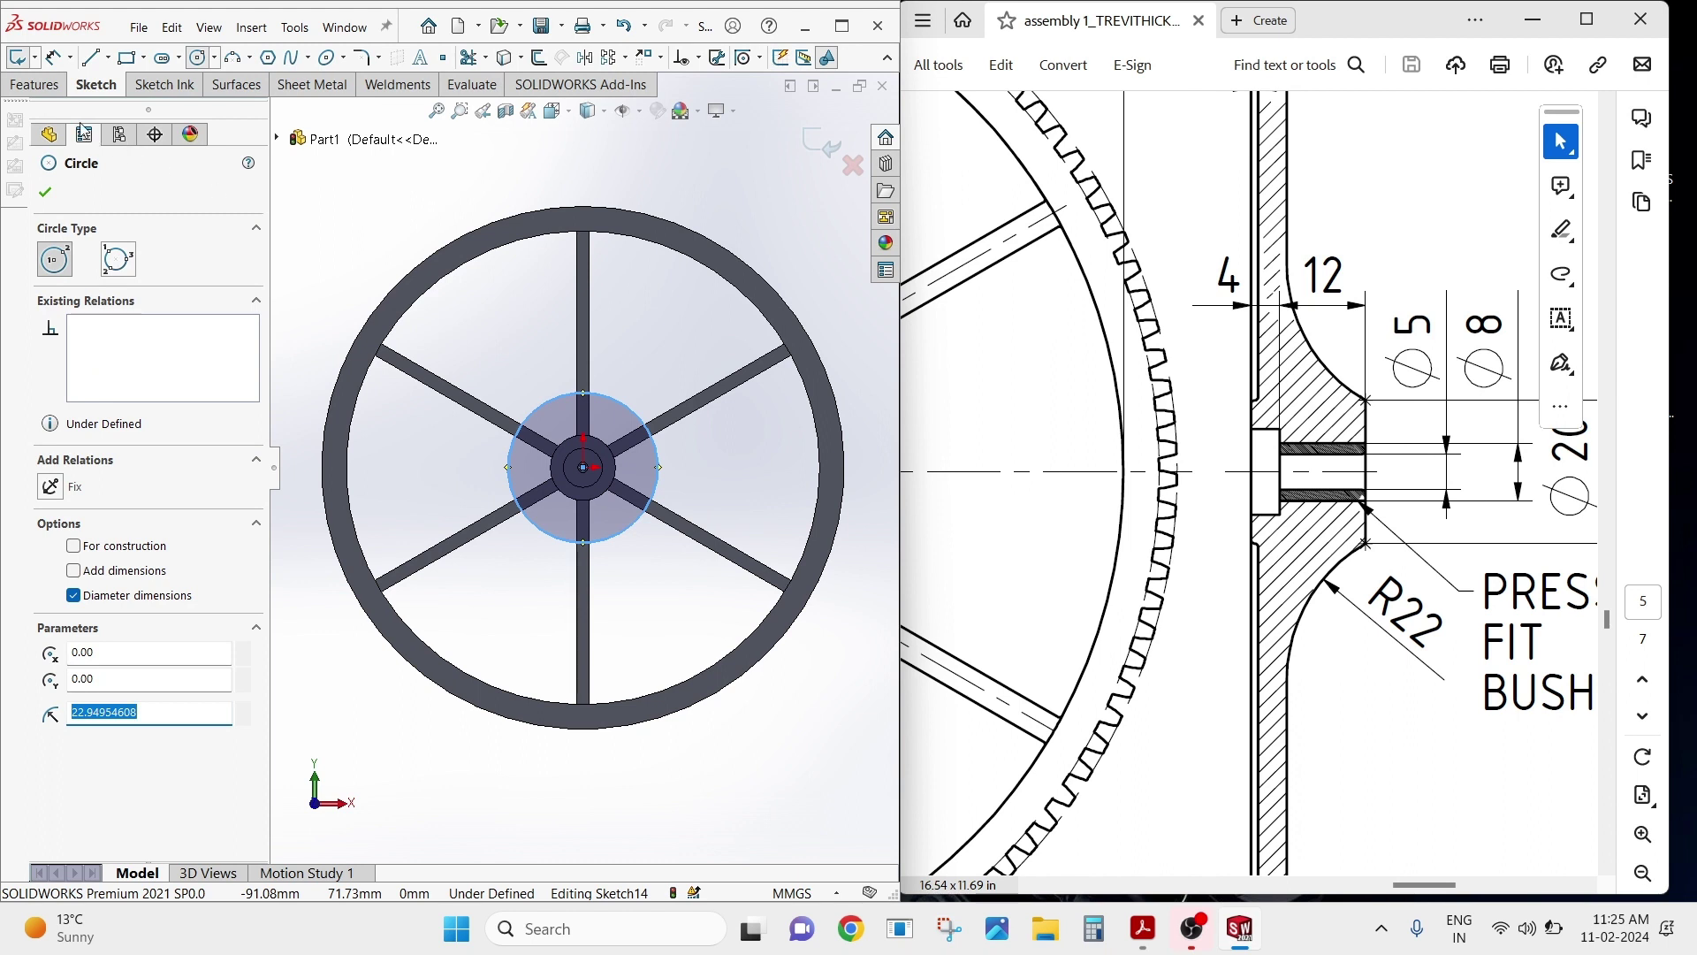
Dimension the hub-centre circle to Ø8 mm, fully defining Sketch14.
left_click(51, 64)
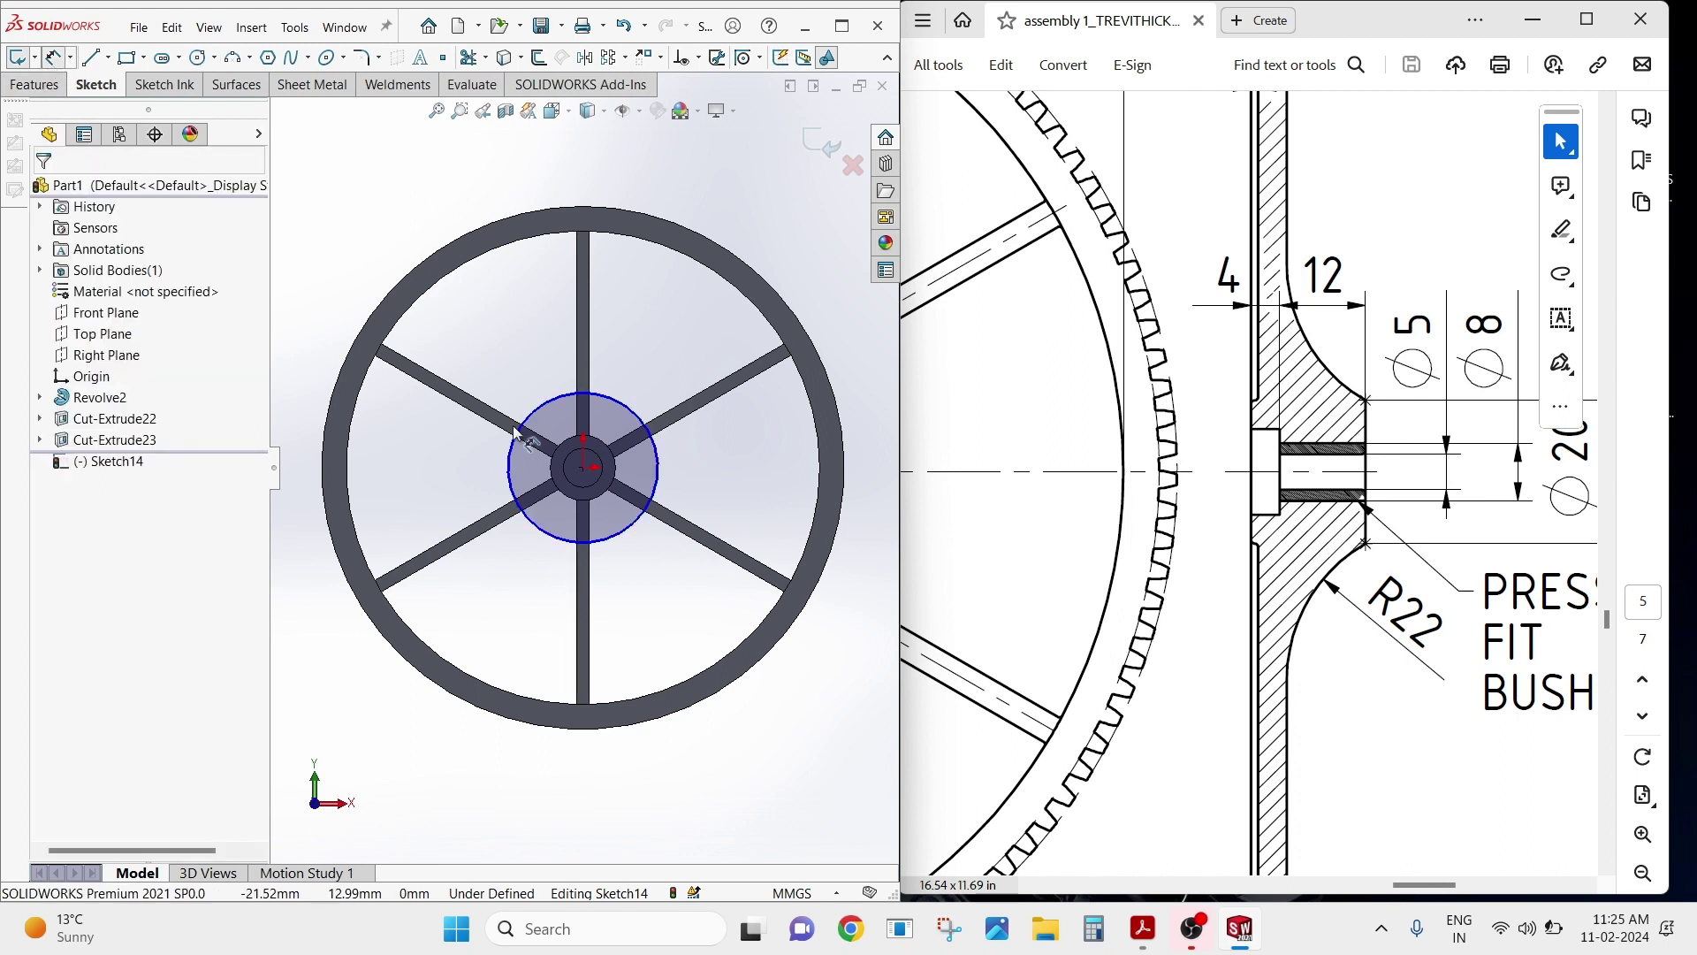
left_click(634, 530)
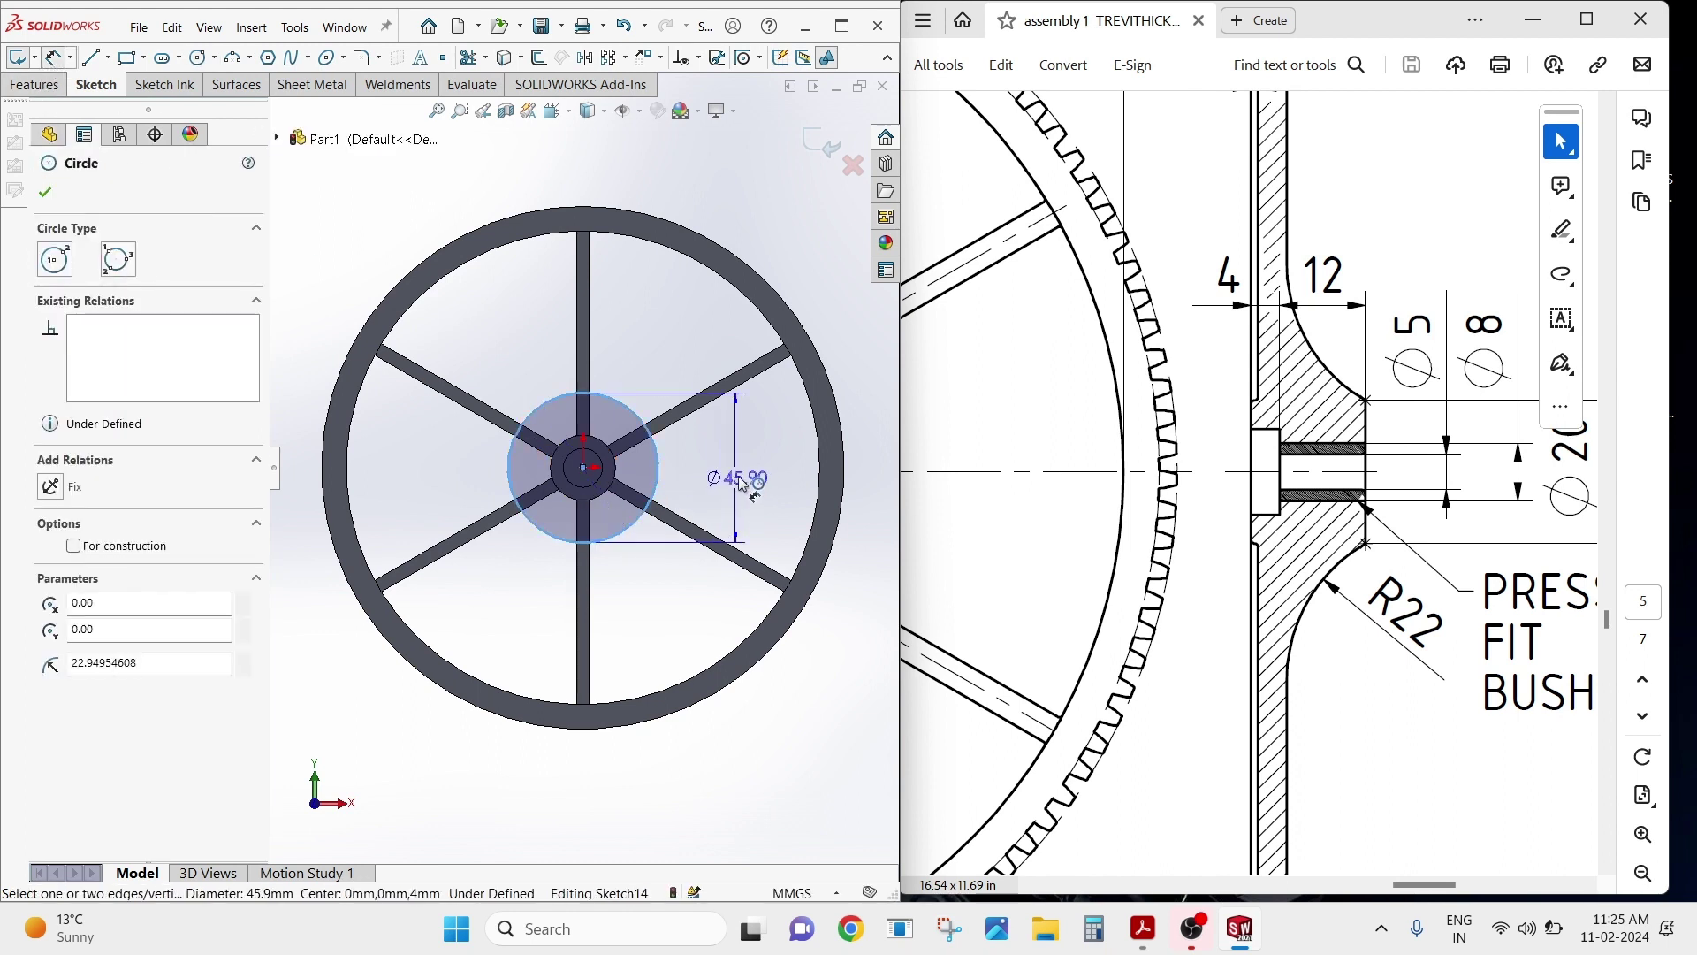
left_click(741, 482)
type("8")
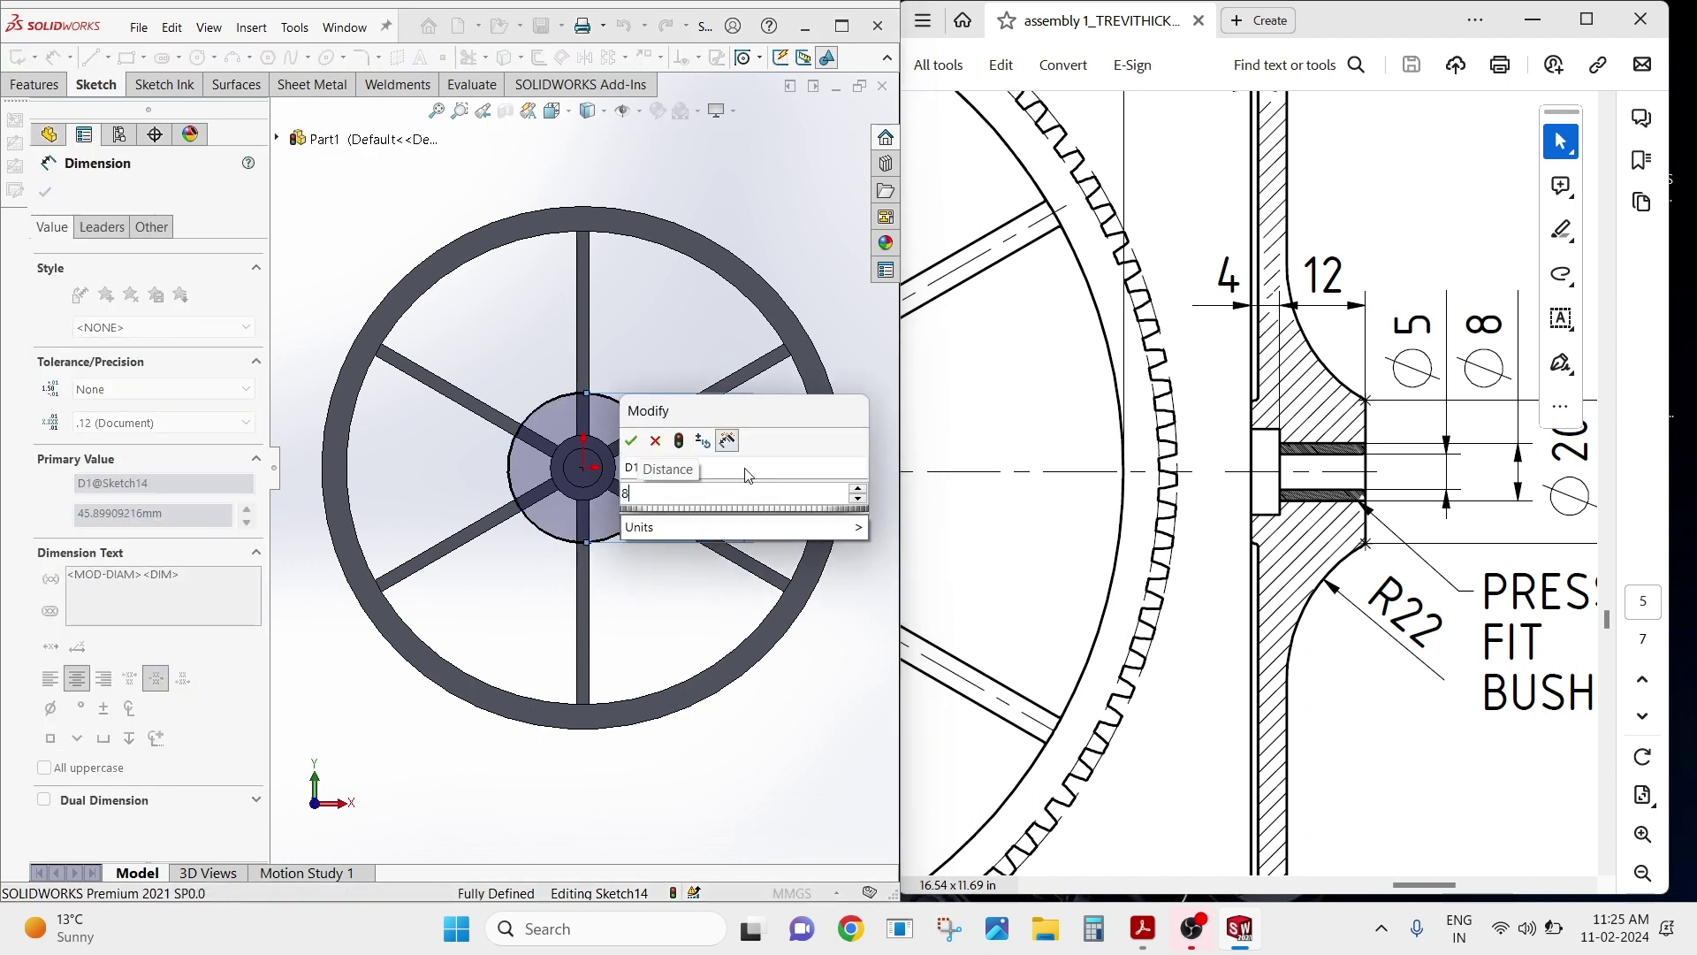
left_click(631, 440)
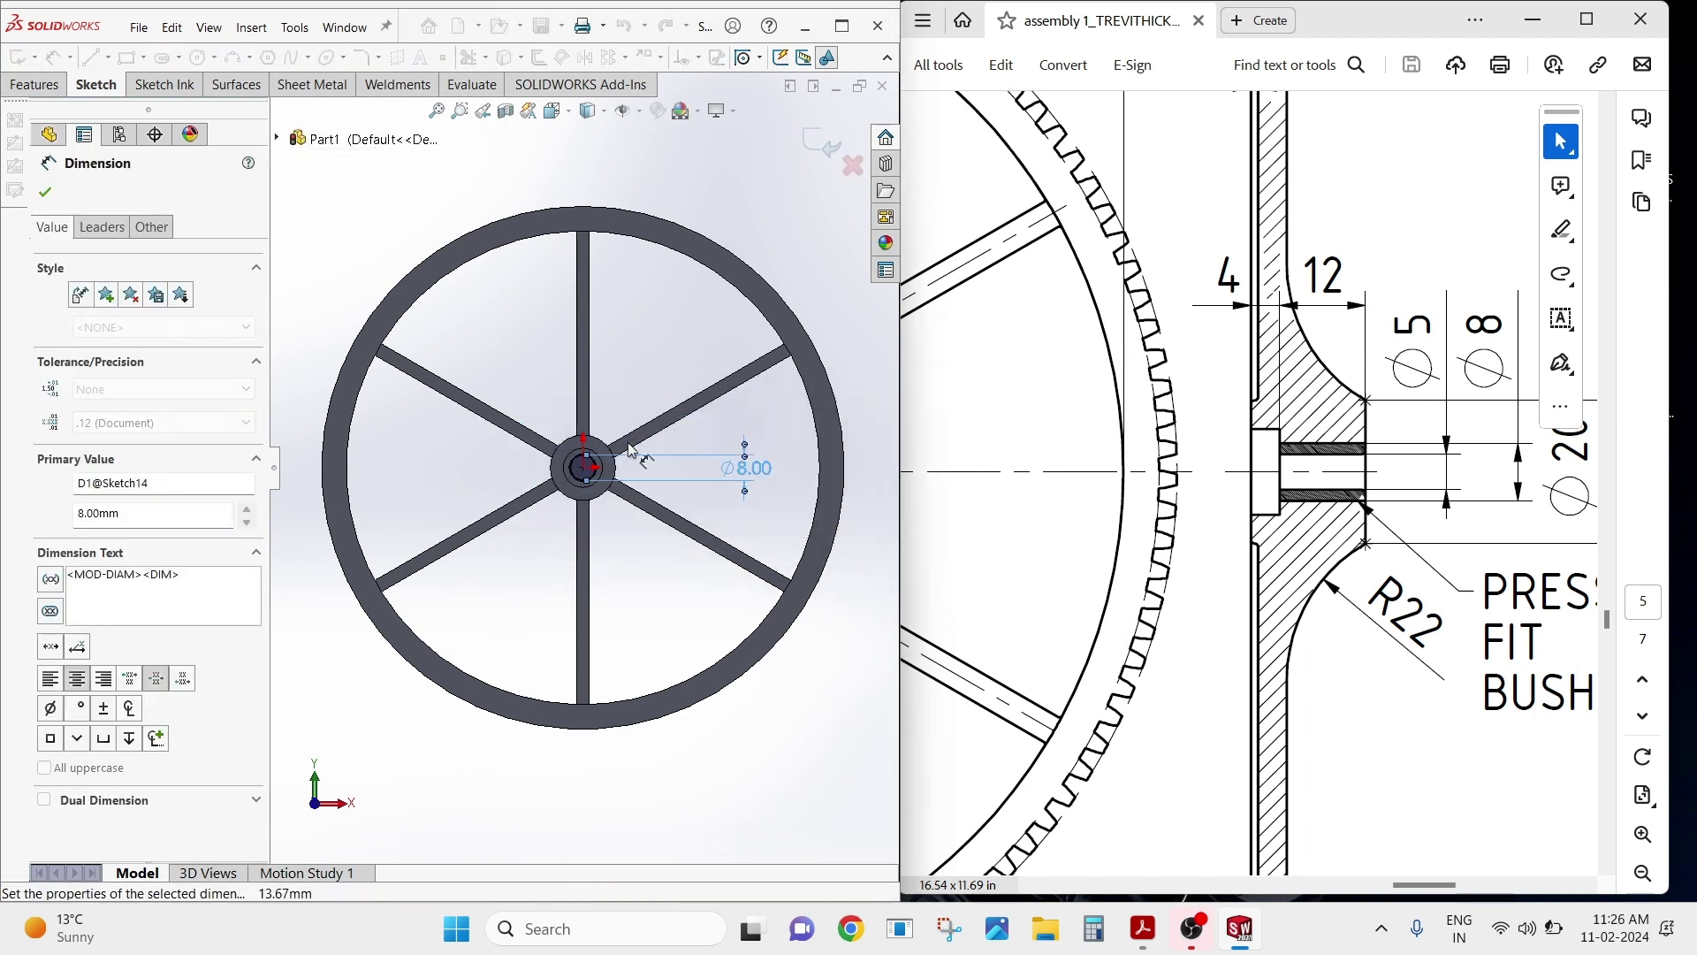
key("Escape")
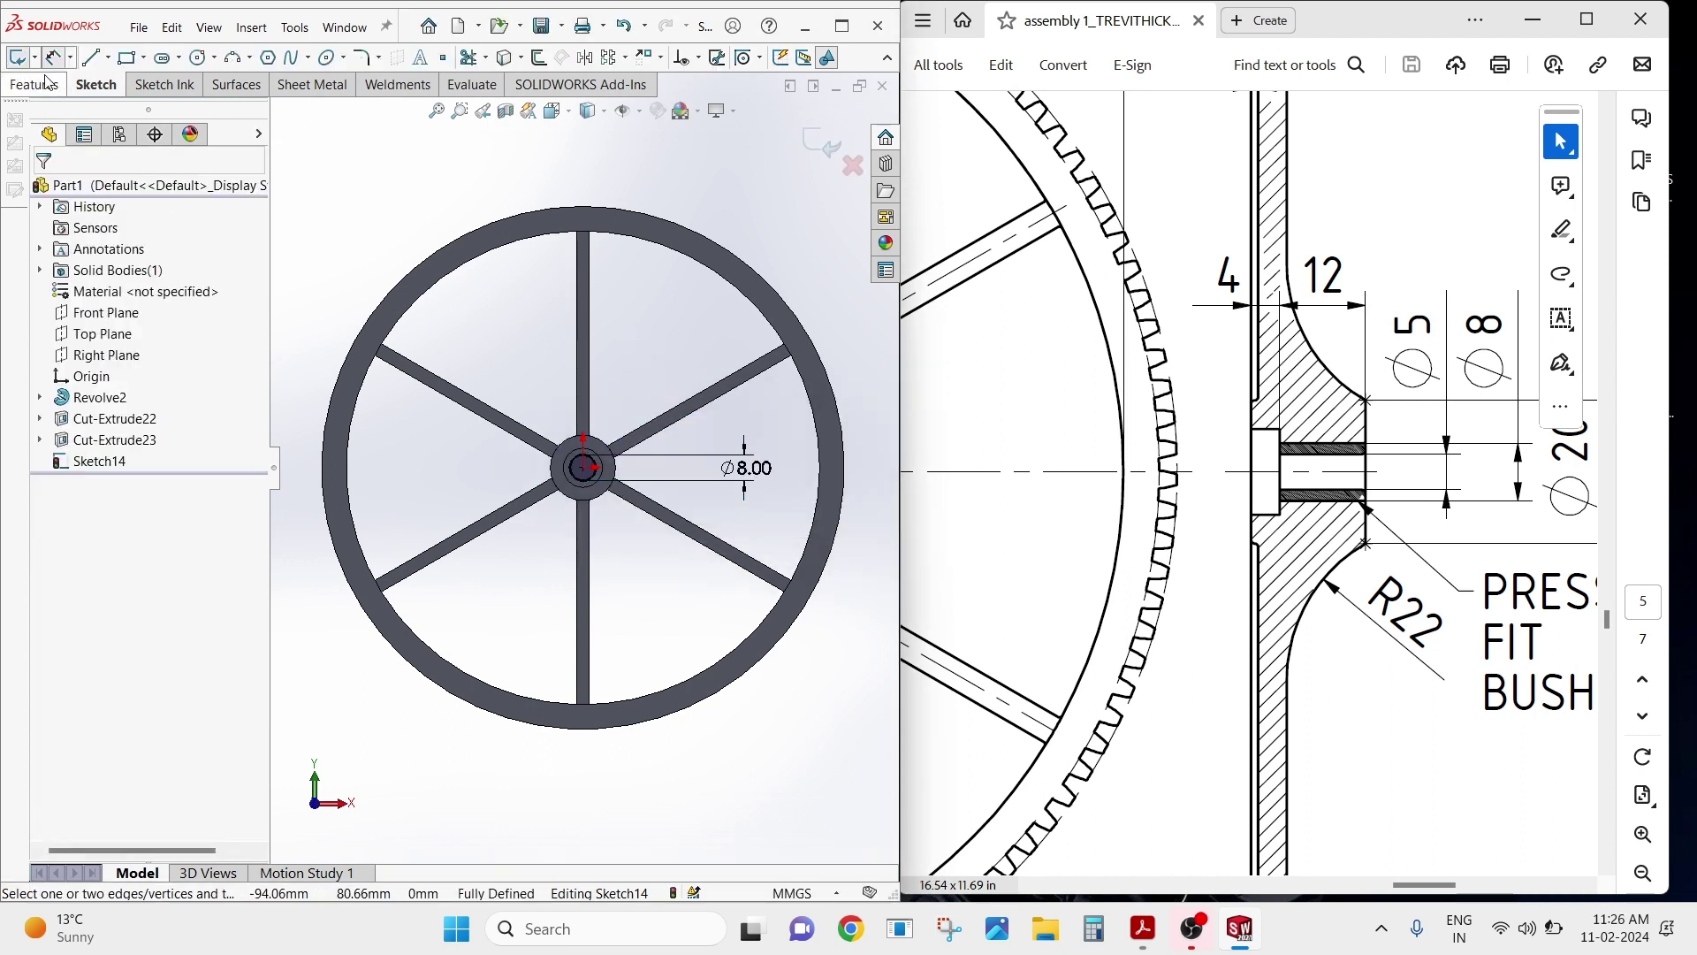
left_click(38, 84)
Cut the Ø8 circle Through All to bore the hub, creating Cut-Extrude24.
left_click(135, 58)
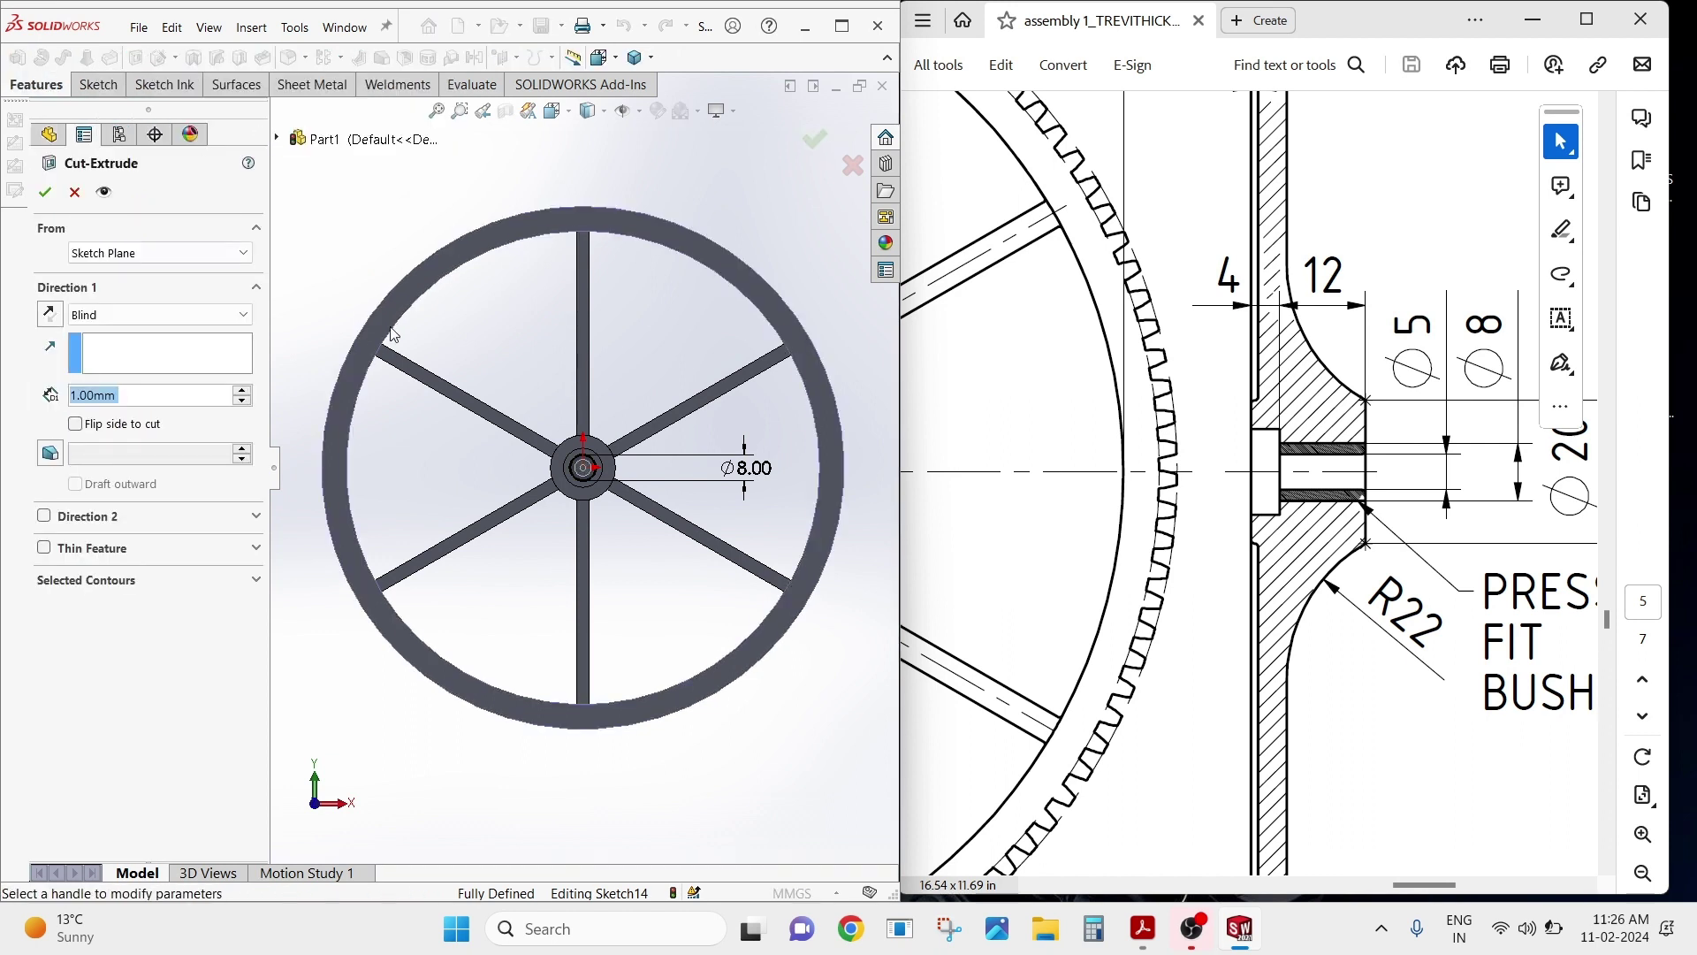
left_click(240, 328)
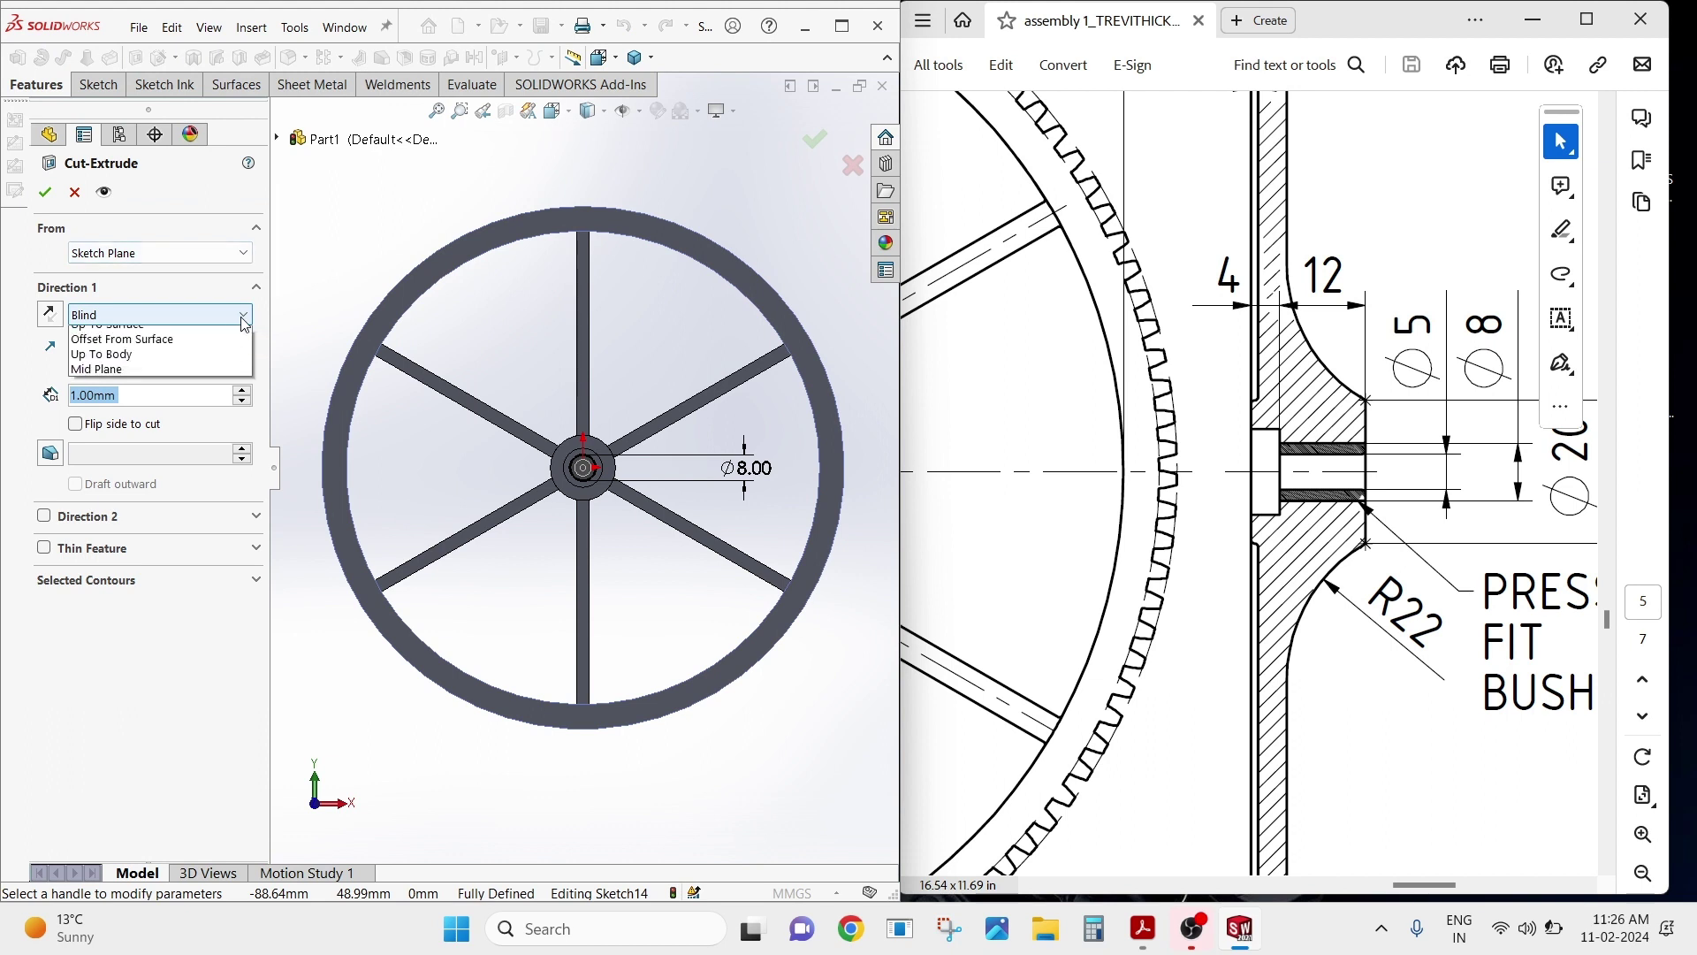
left_click(218, 355)
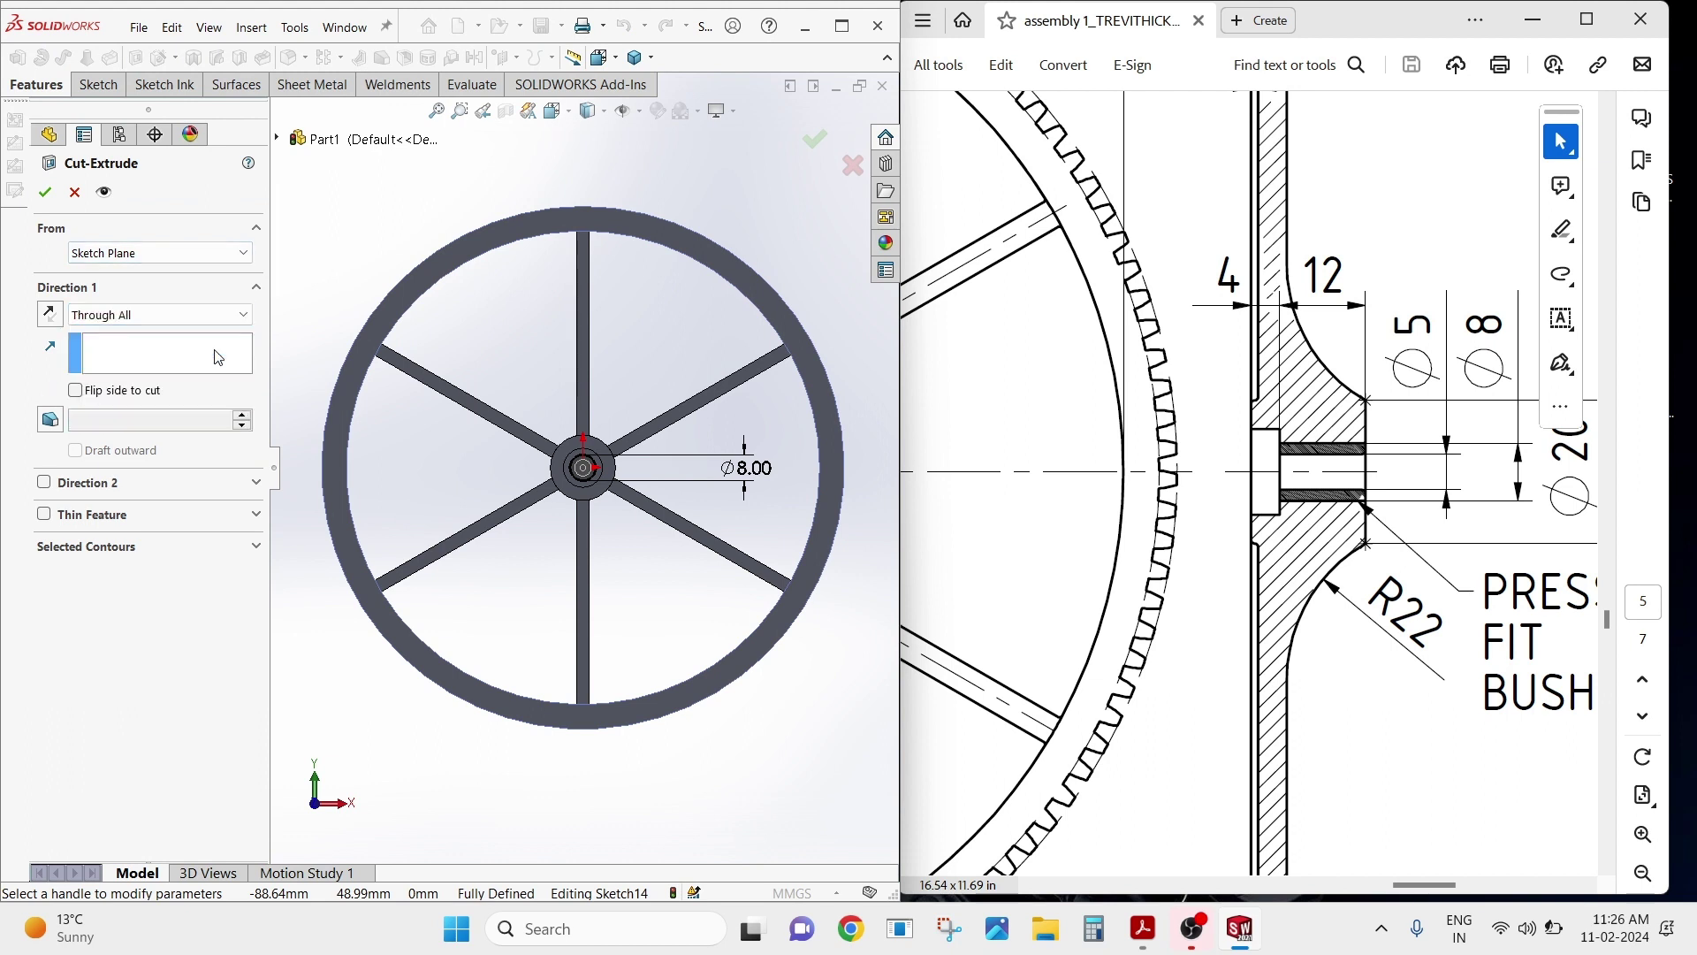
left_click(46, 194)
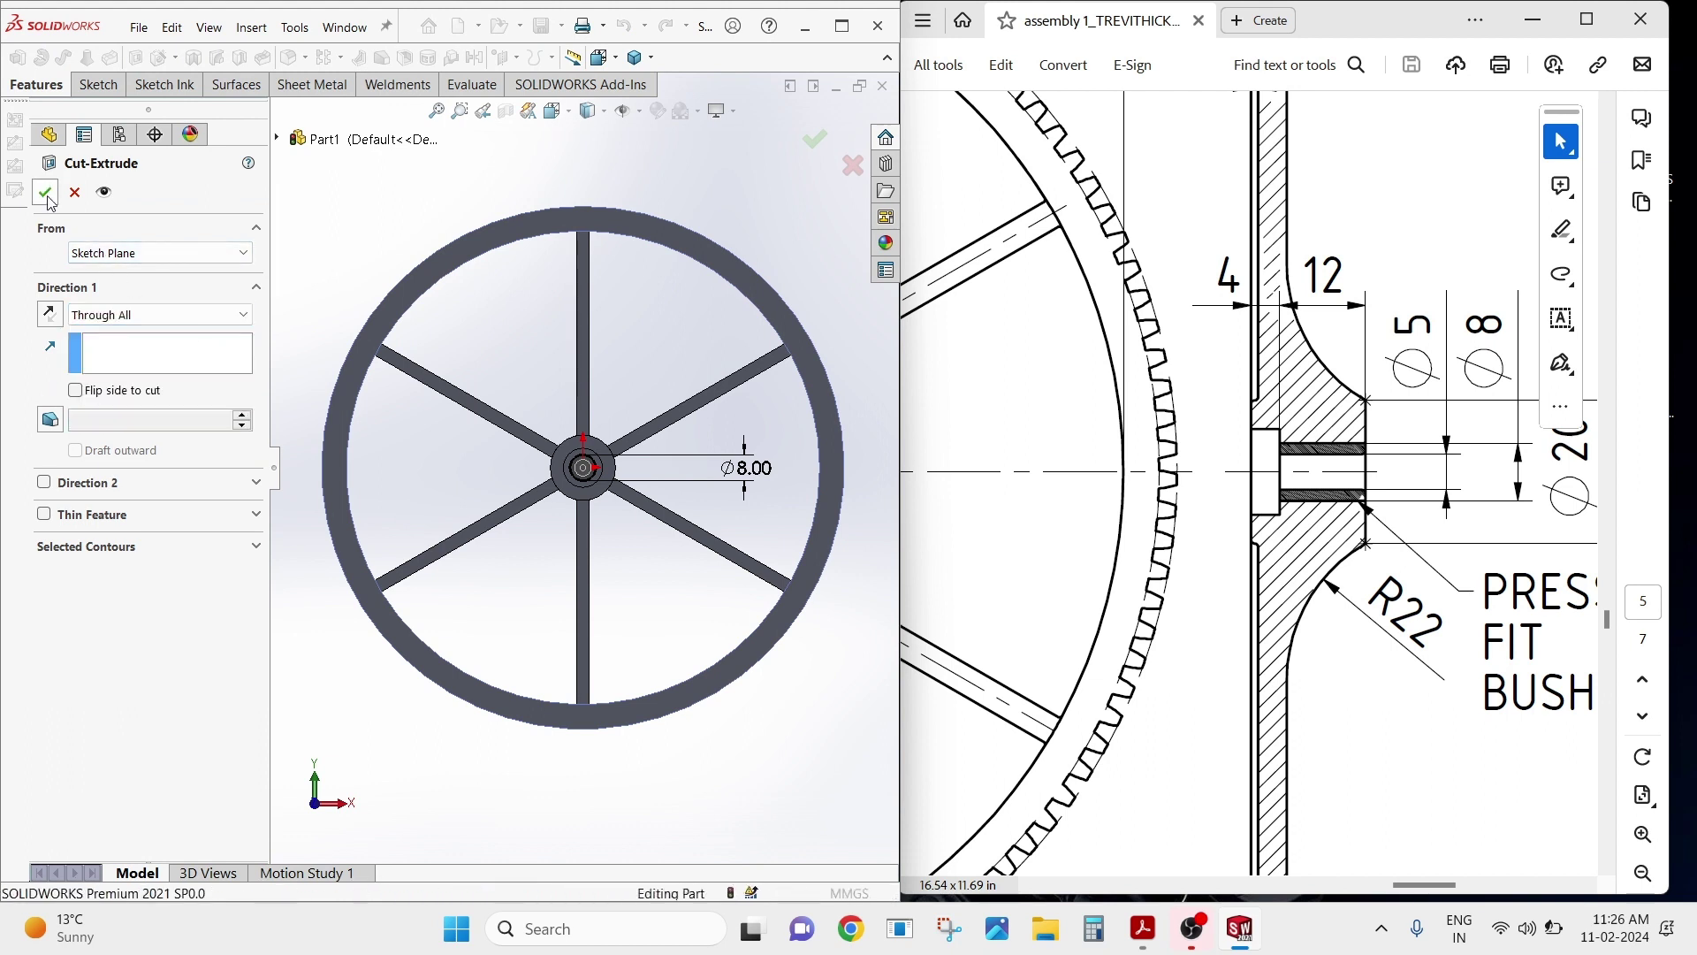
right_click(643, 610)
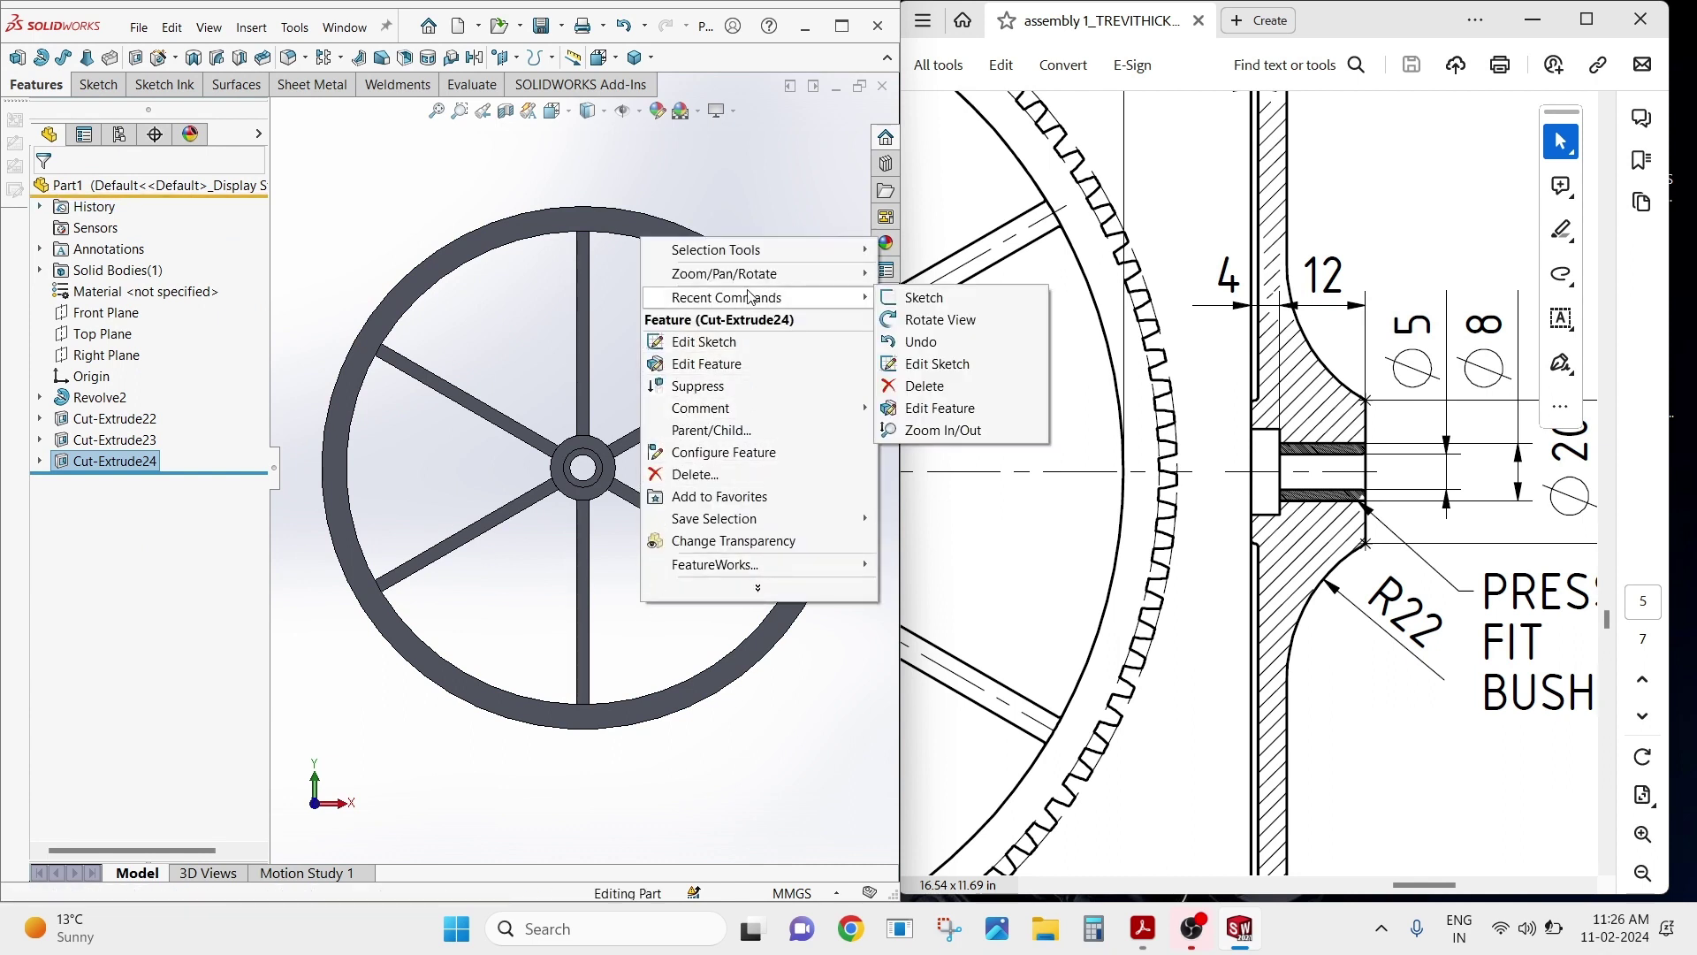
mouse_move(724, 273)
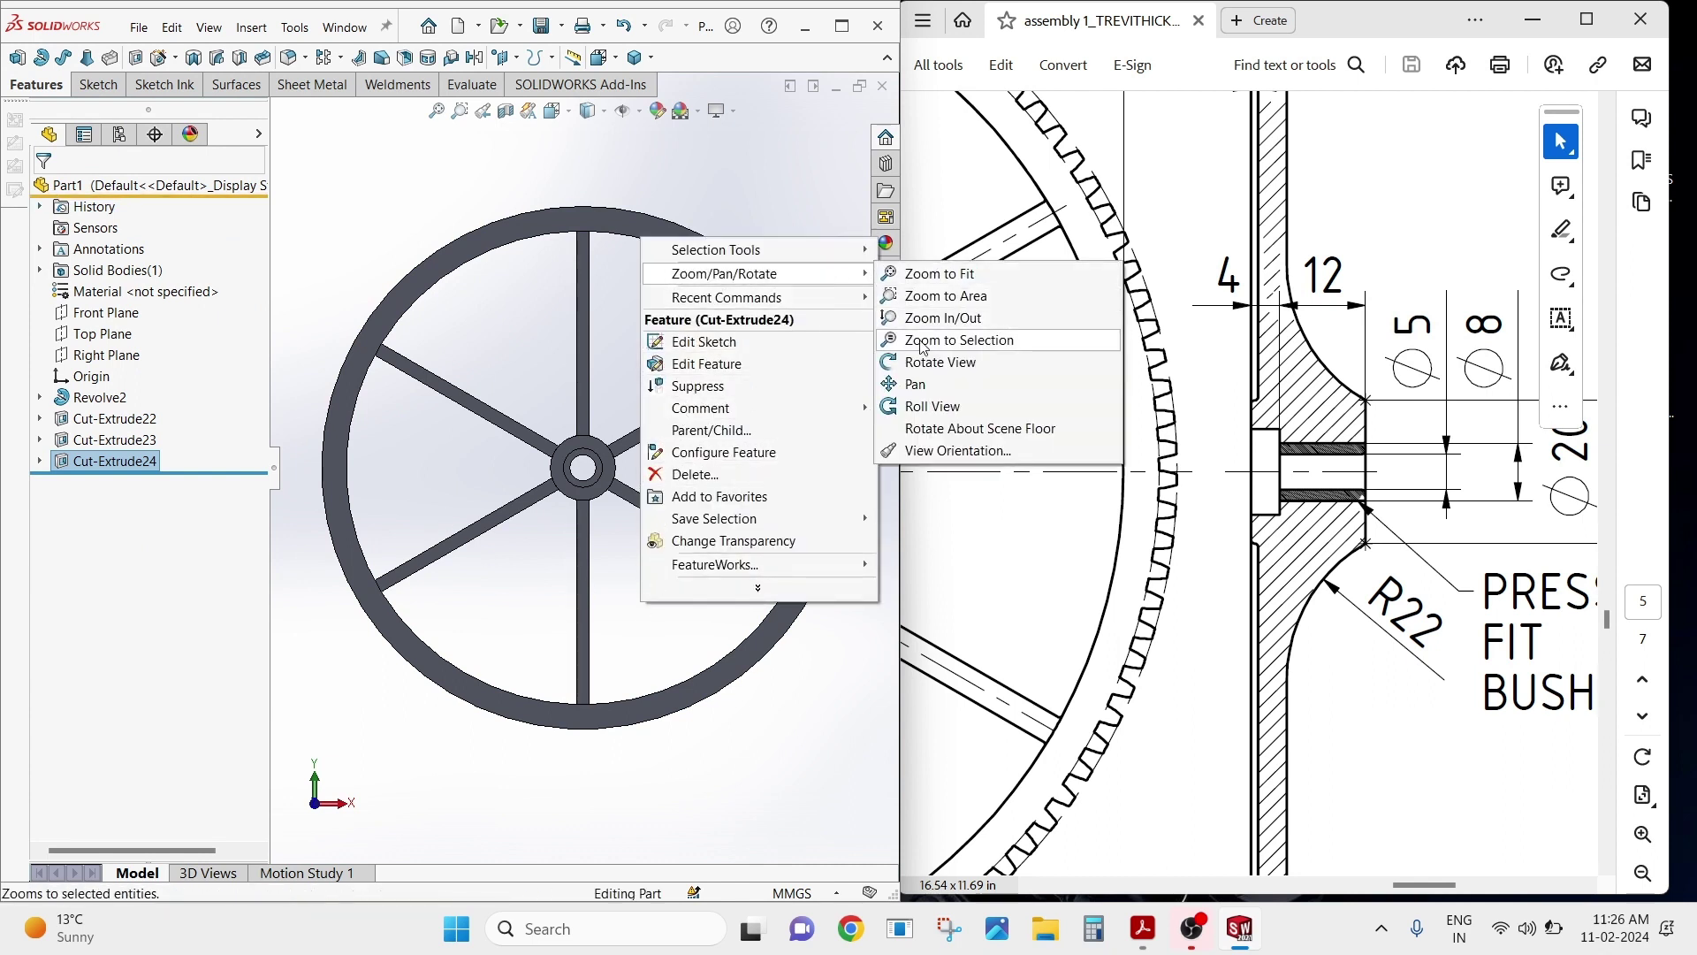
left_click(922, 345)
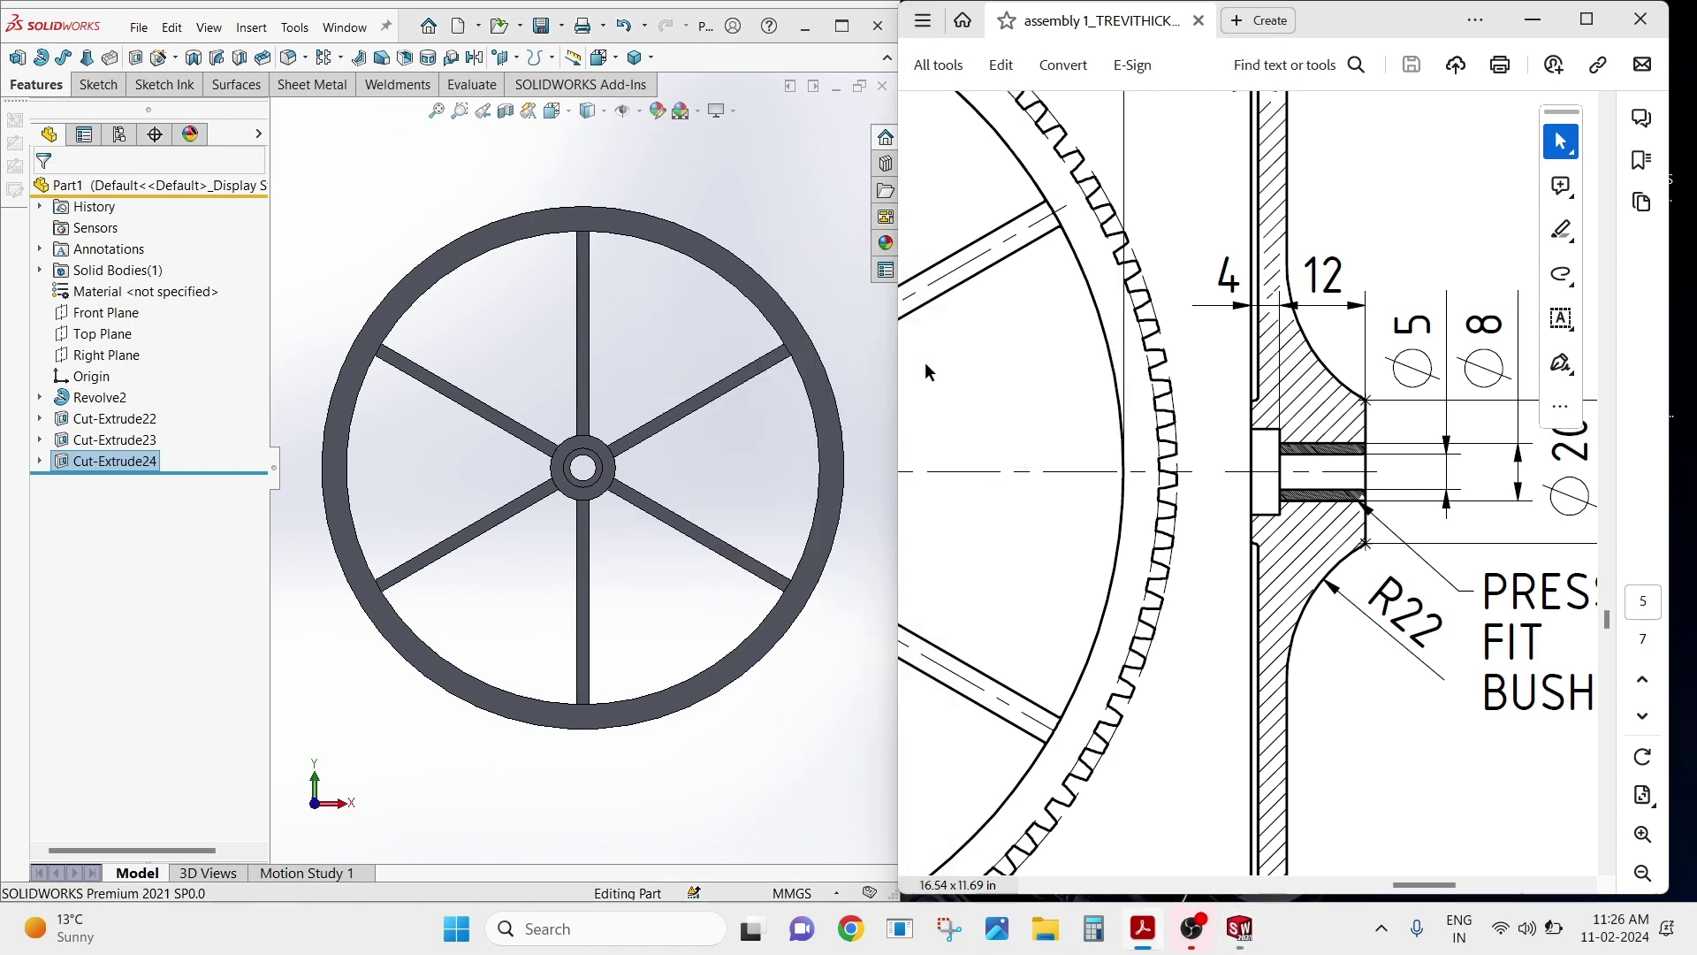
Tilt the wheel obliquely, then zoom out the drawing to show gear 304, section H-H and detail G.
mouse_move(840, 393)
left_mouse_down()
mouse_move(599, 394)
mouse_move(716, 336)
mouse_move(726, 349)
left_mouse_up()
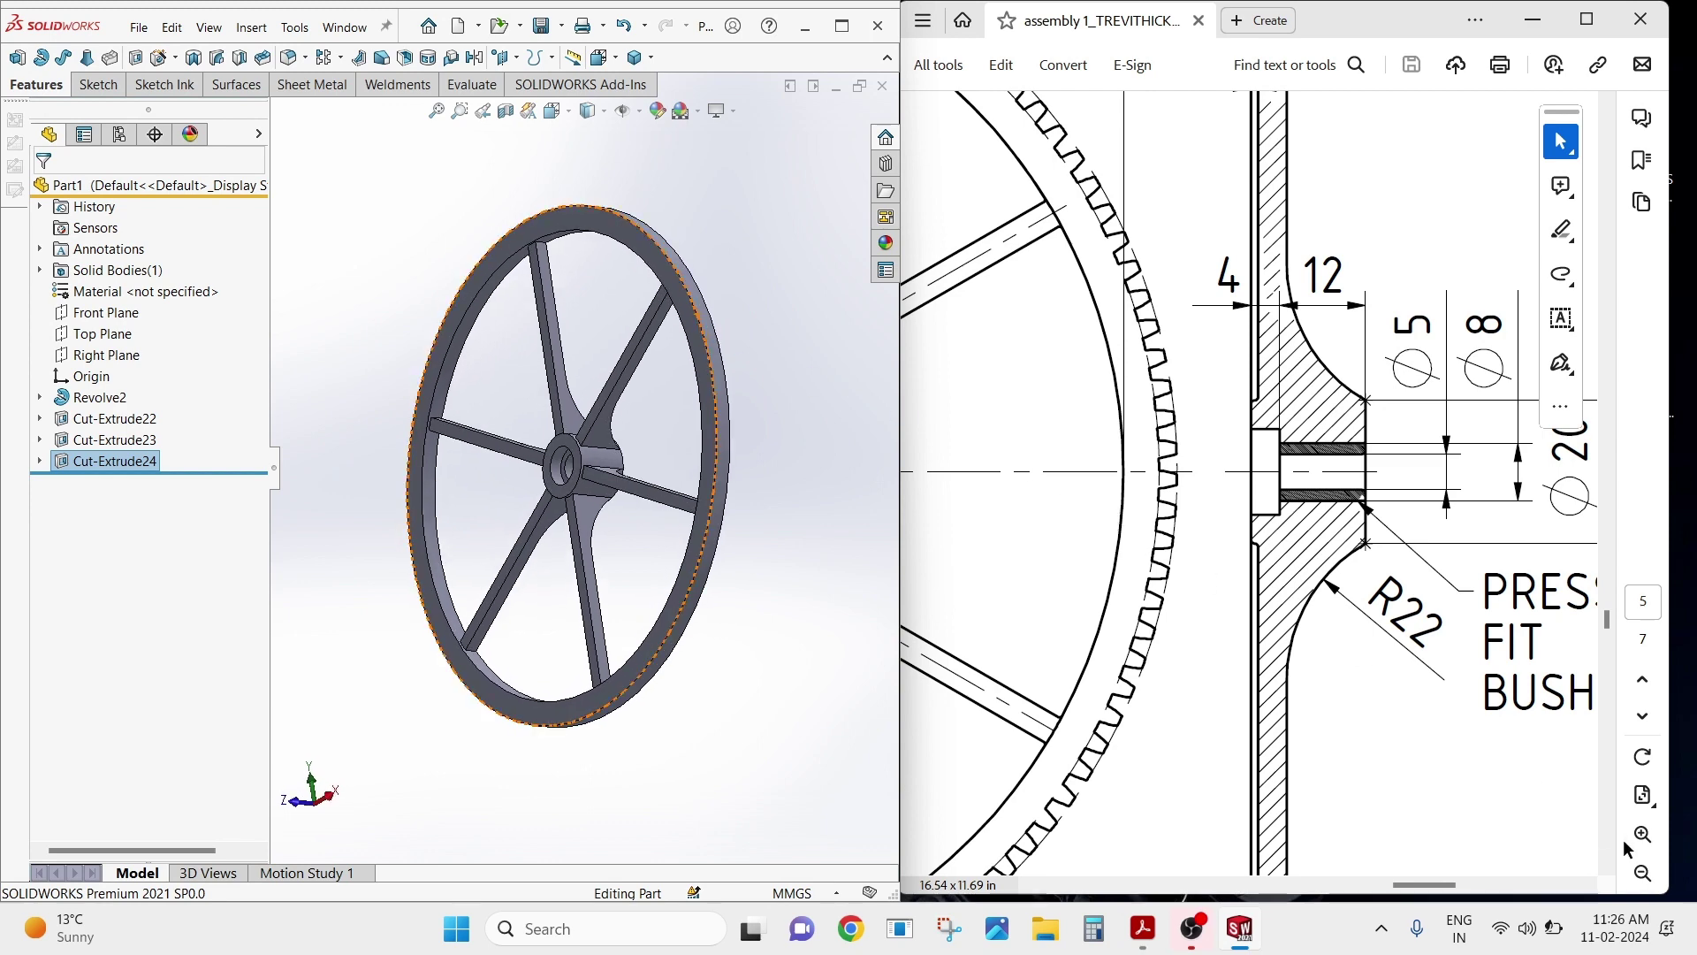
left_click(1642, 873)
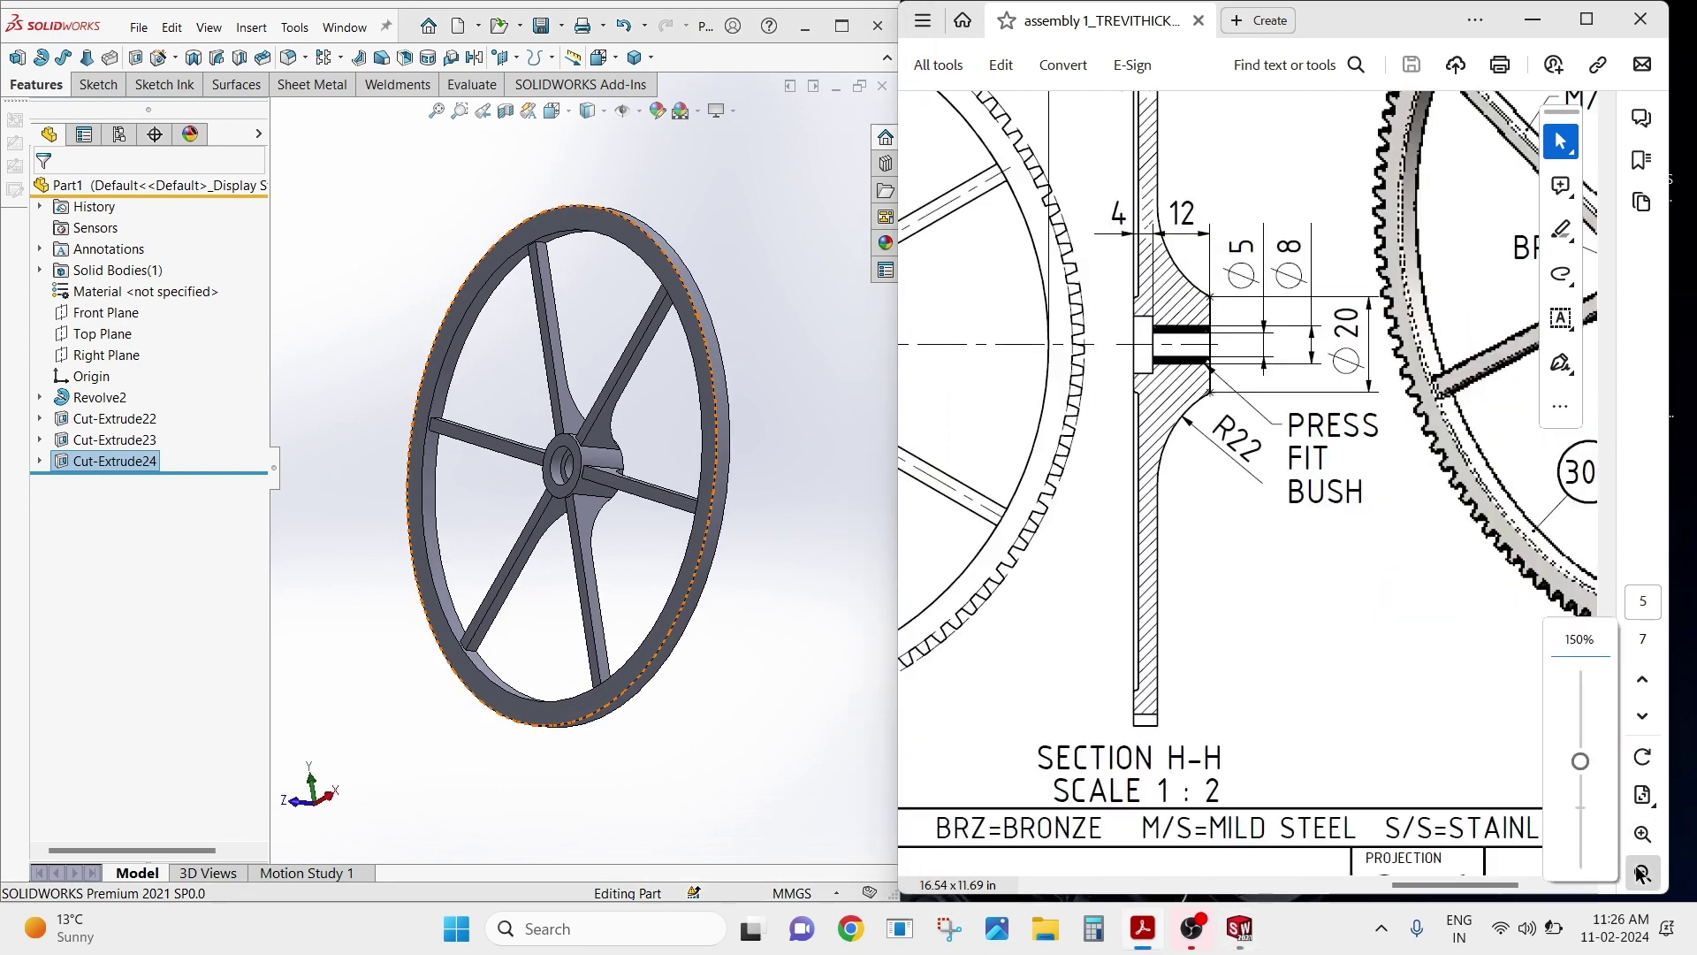
left_click(1642, 874)
scroll(1331, 573, "left", 2)
scroll(1334, 579, "up", 3)
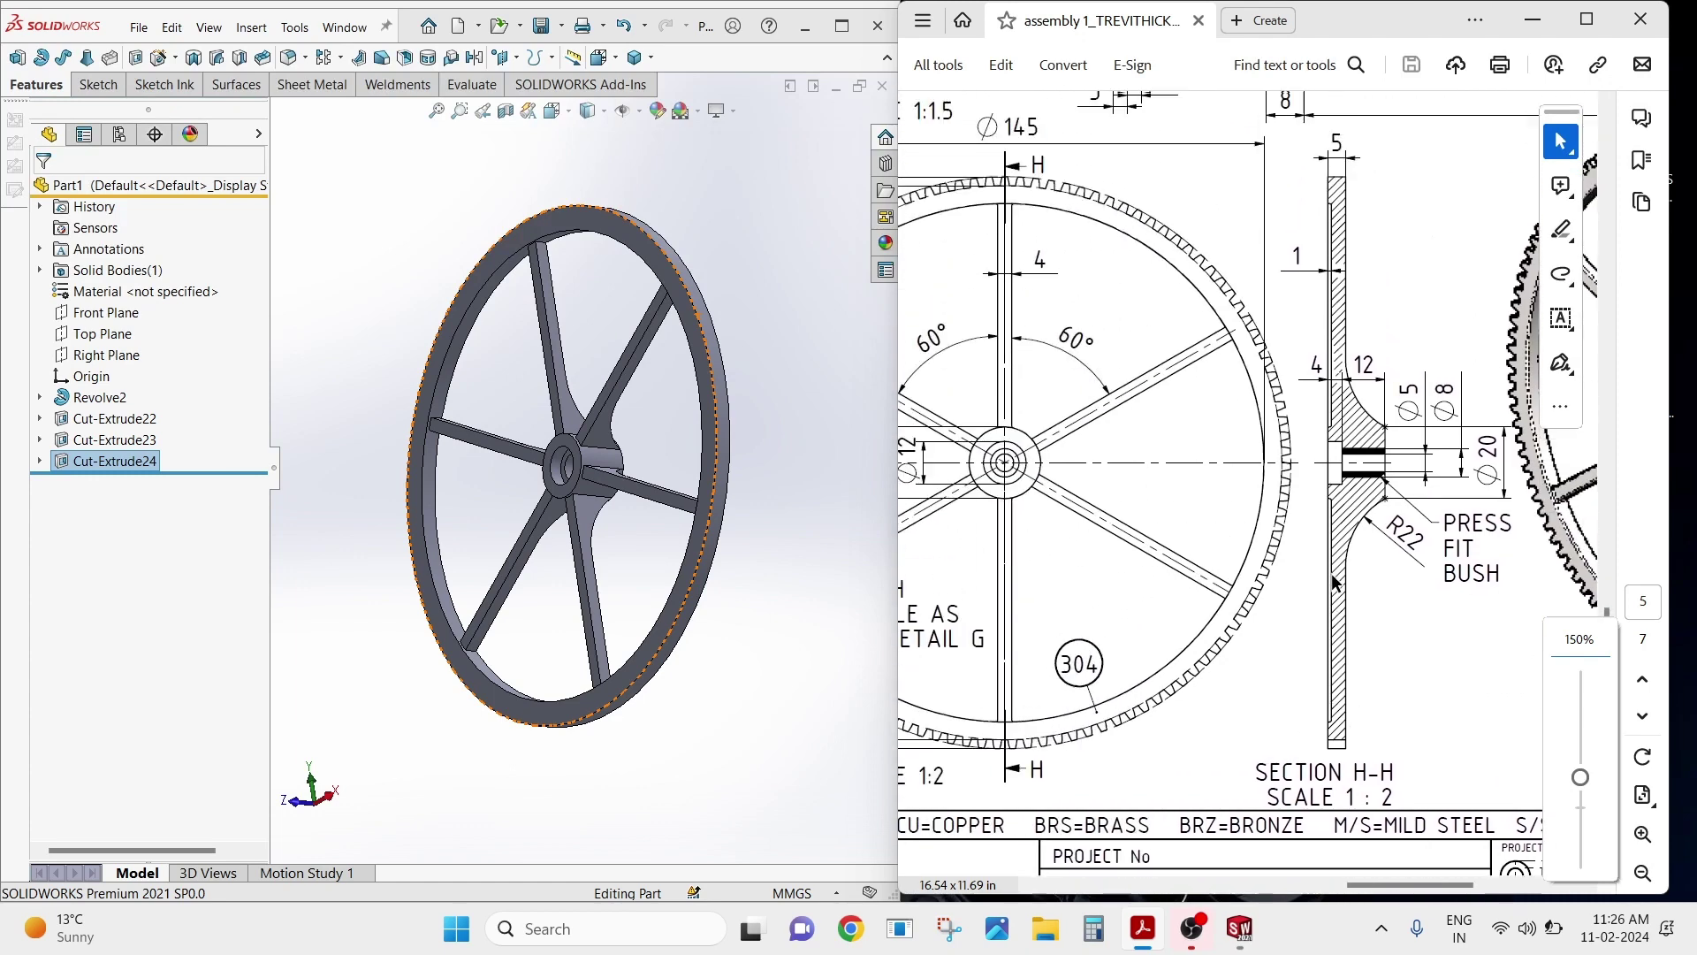
scroll(1332, 581, "up", 1)
scroll(1333, 582, "left", 2)
scroll(1333, 582, "left", 1)
scroll(1332, 582, "left", 1)
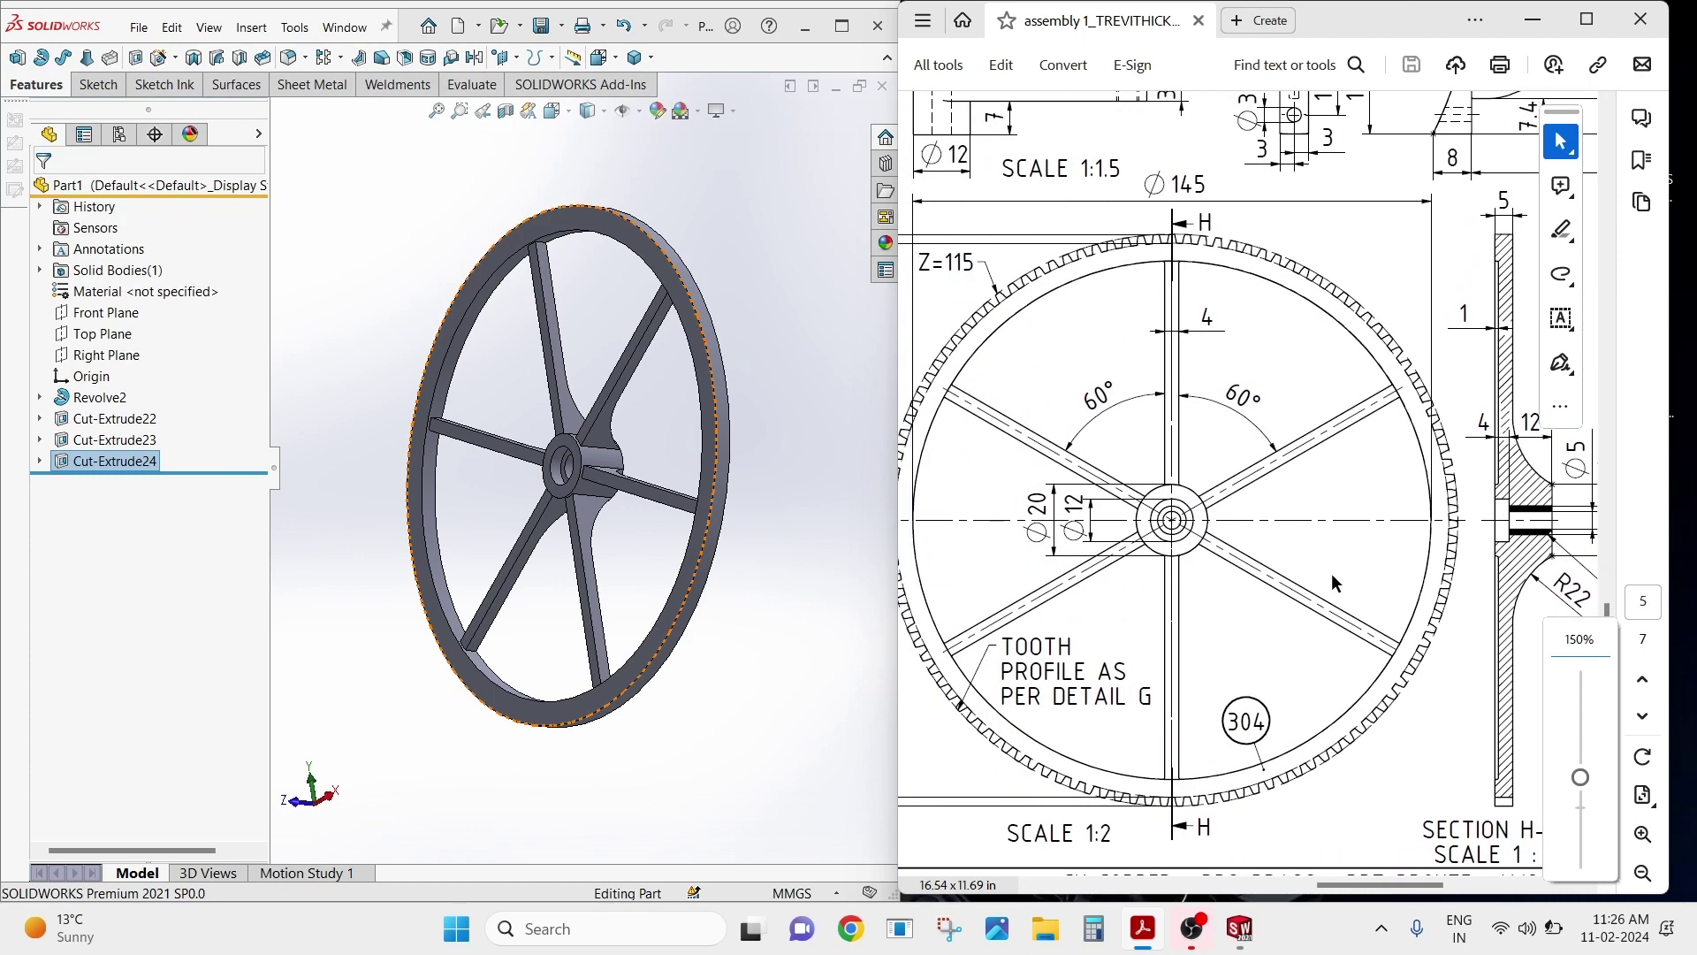
scroll(1331, 572, "left", 1)
scroll(1331, 572, "left", 2)
scroll(1331, 573, "left", 1)
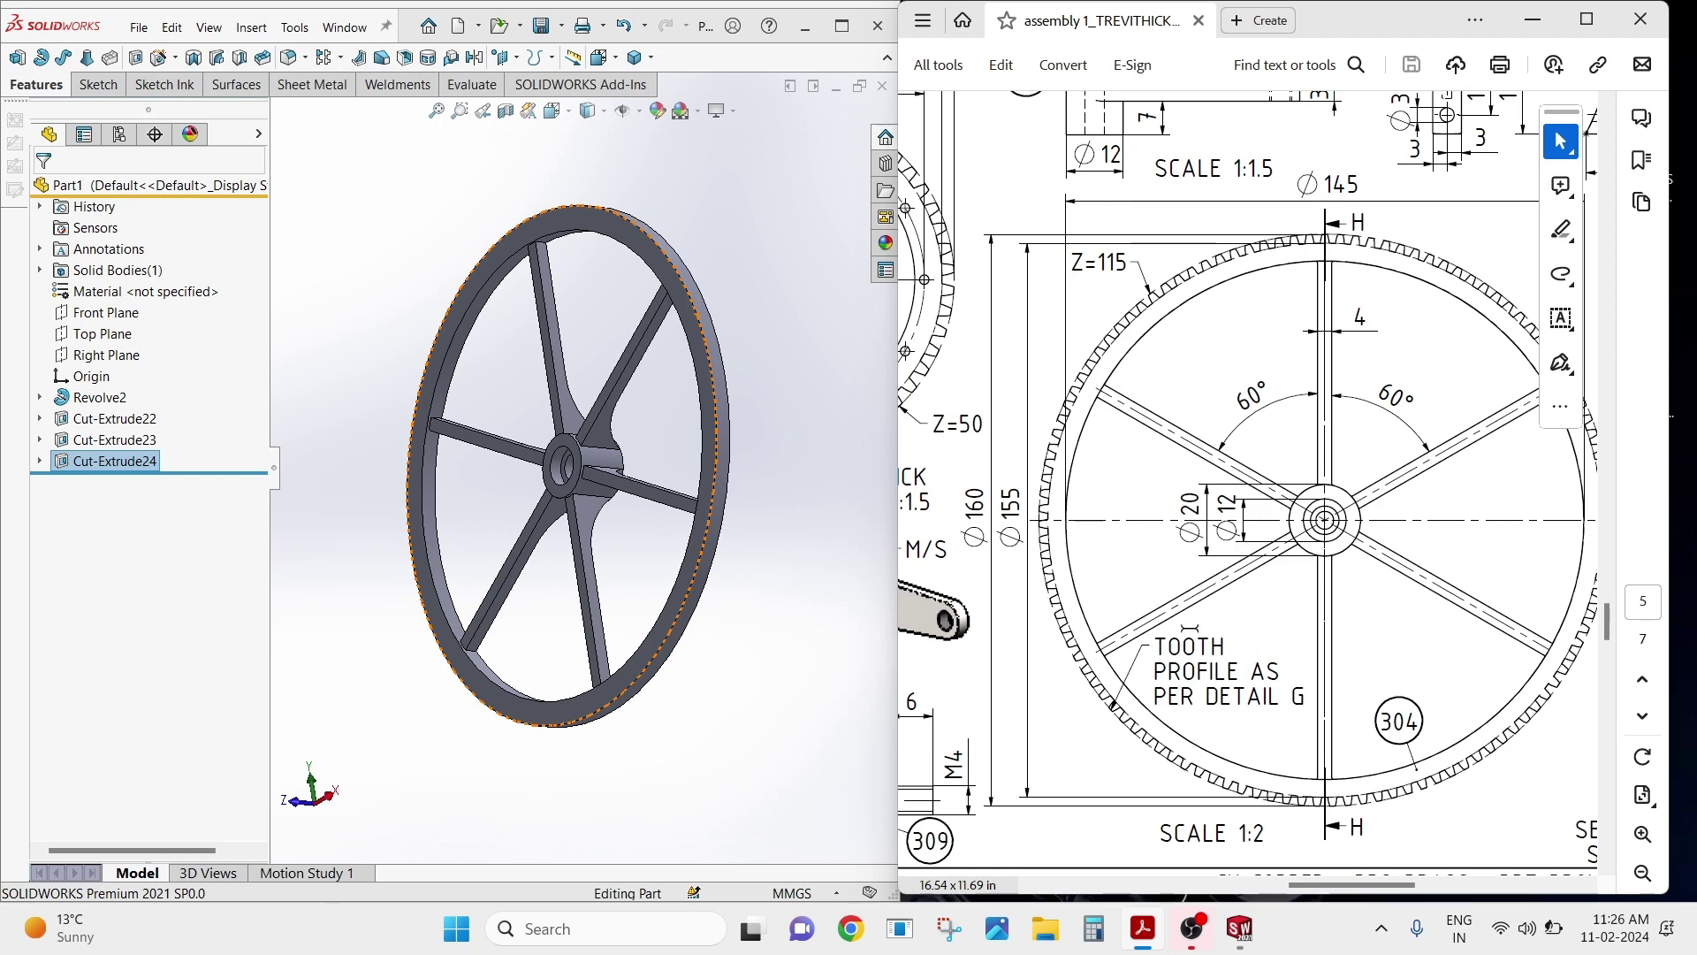
scroll(1149, 636, "left", 5)
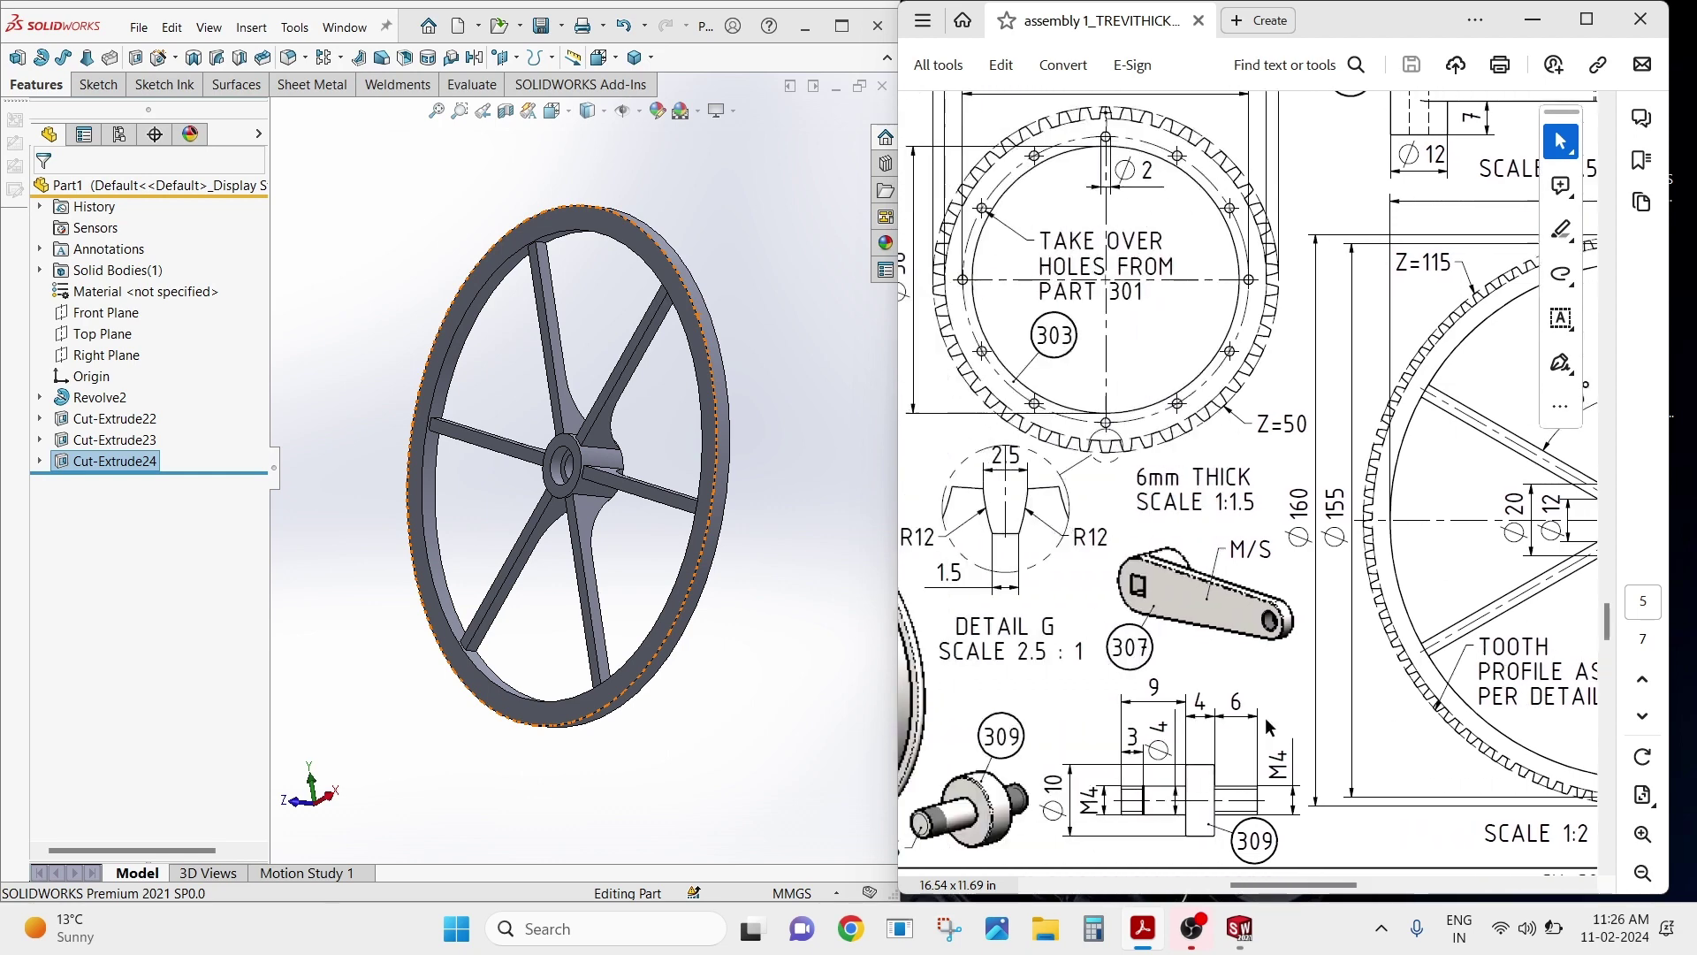
scroll(1114, 583, "left", 1)
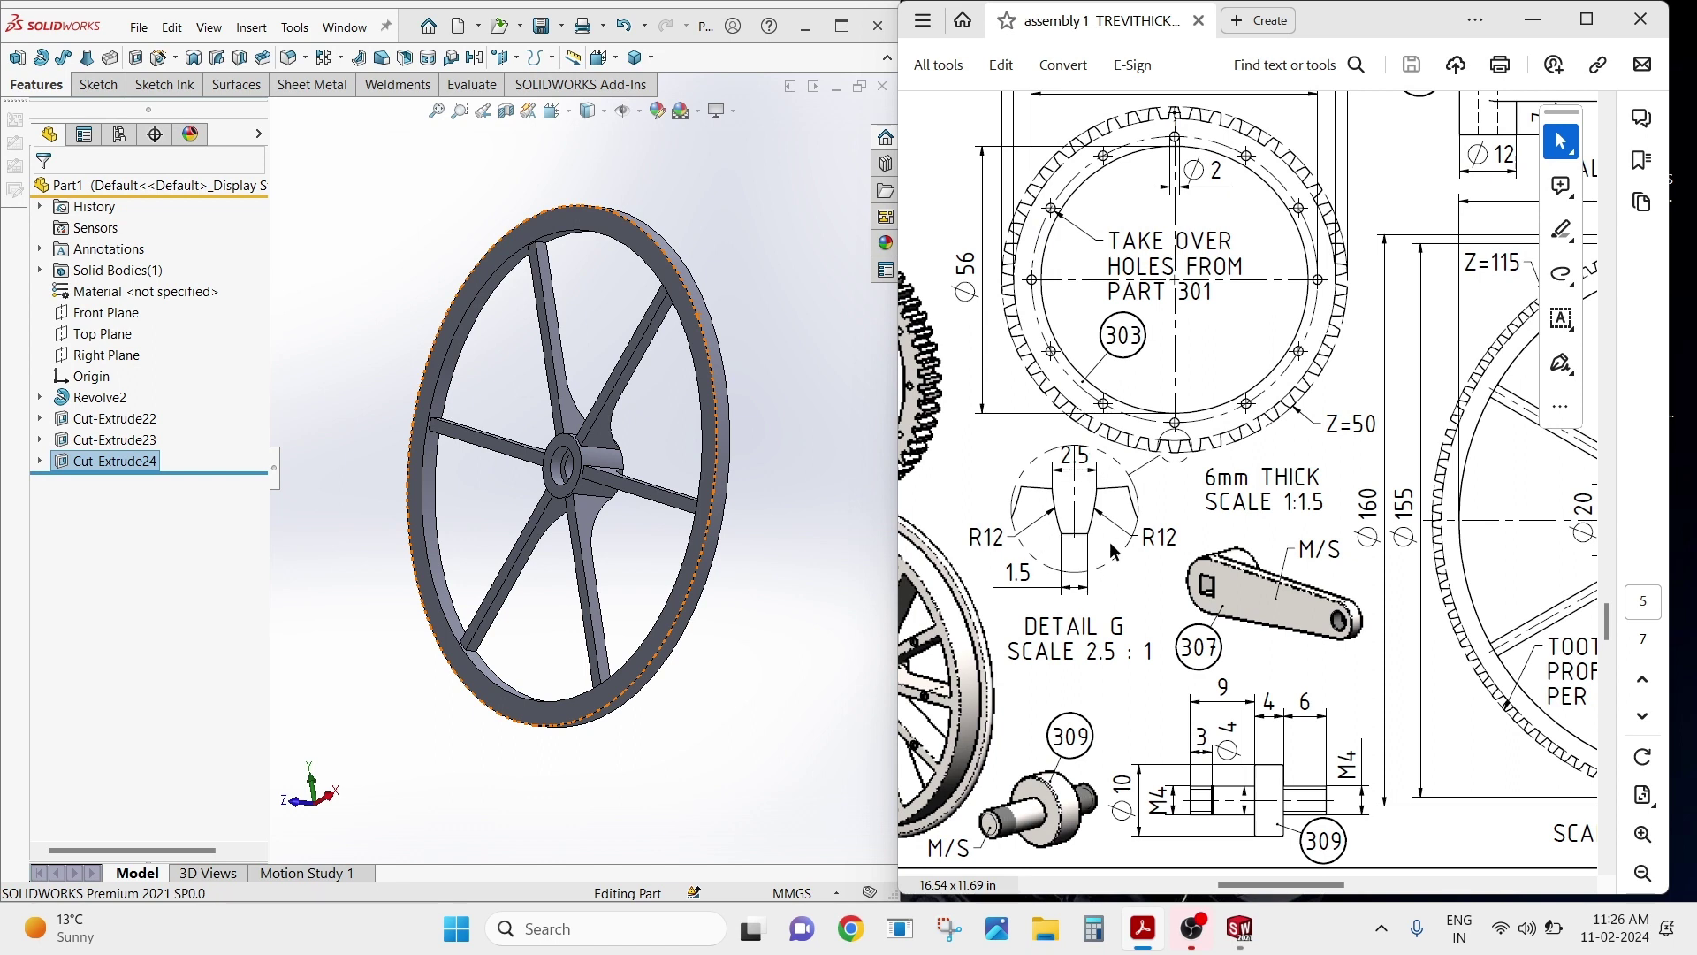
scroll(1080, 541, "right", 2)
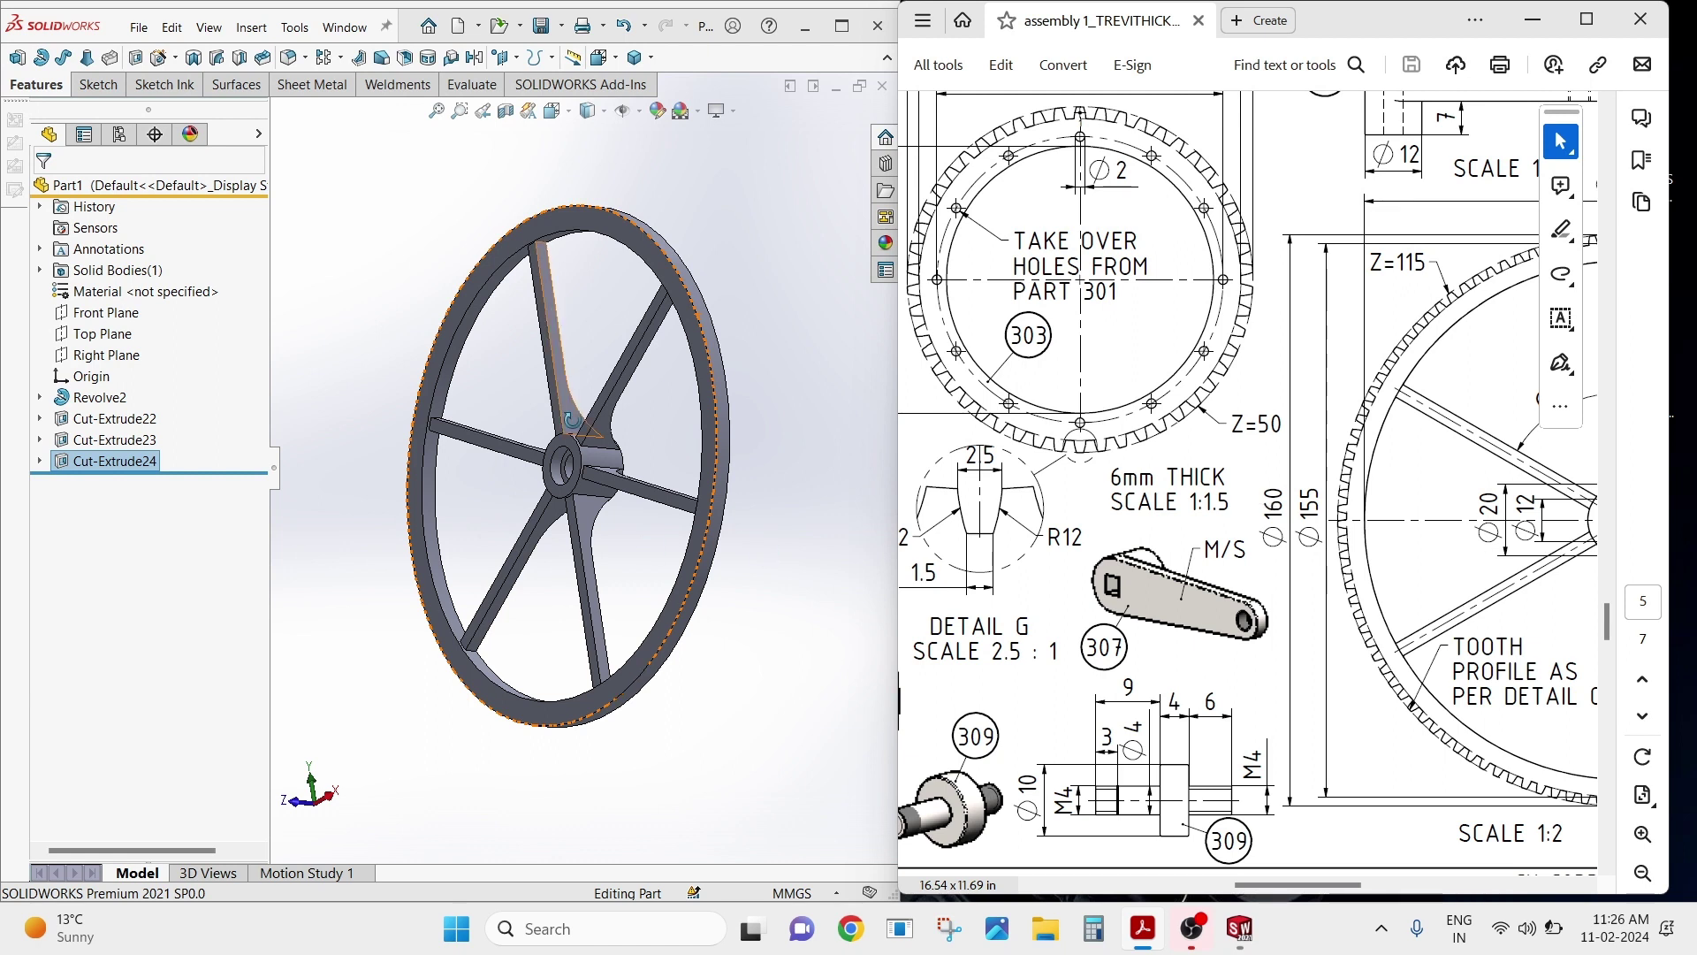
Start Sketch15 on the rim's front face and convert the Ø160 outer rim edge into it.
left_click(322, 242)
right_click(322, 242)
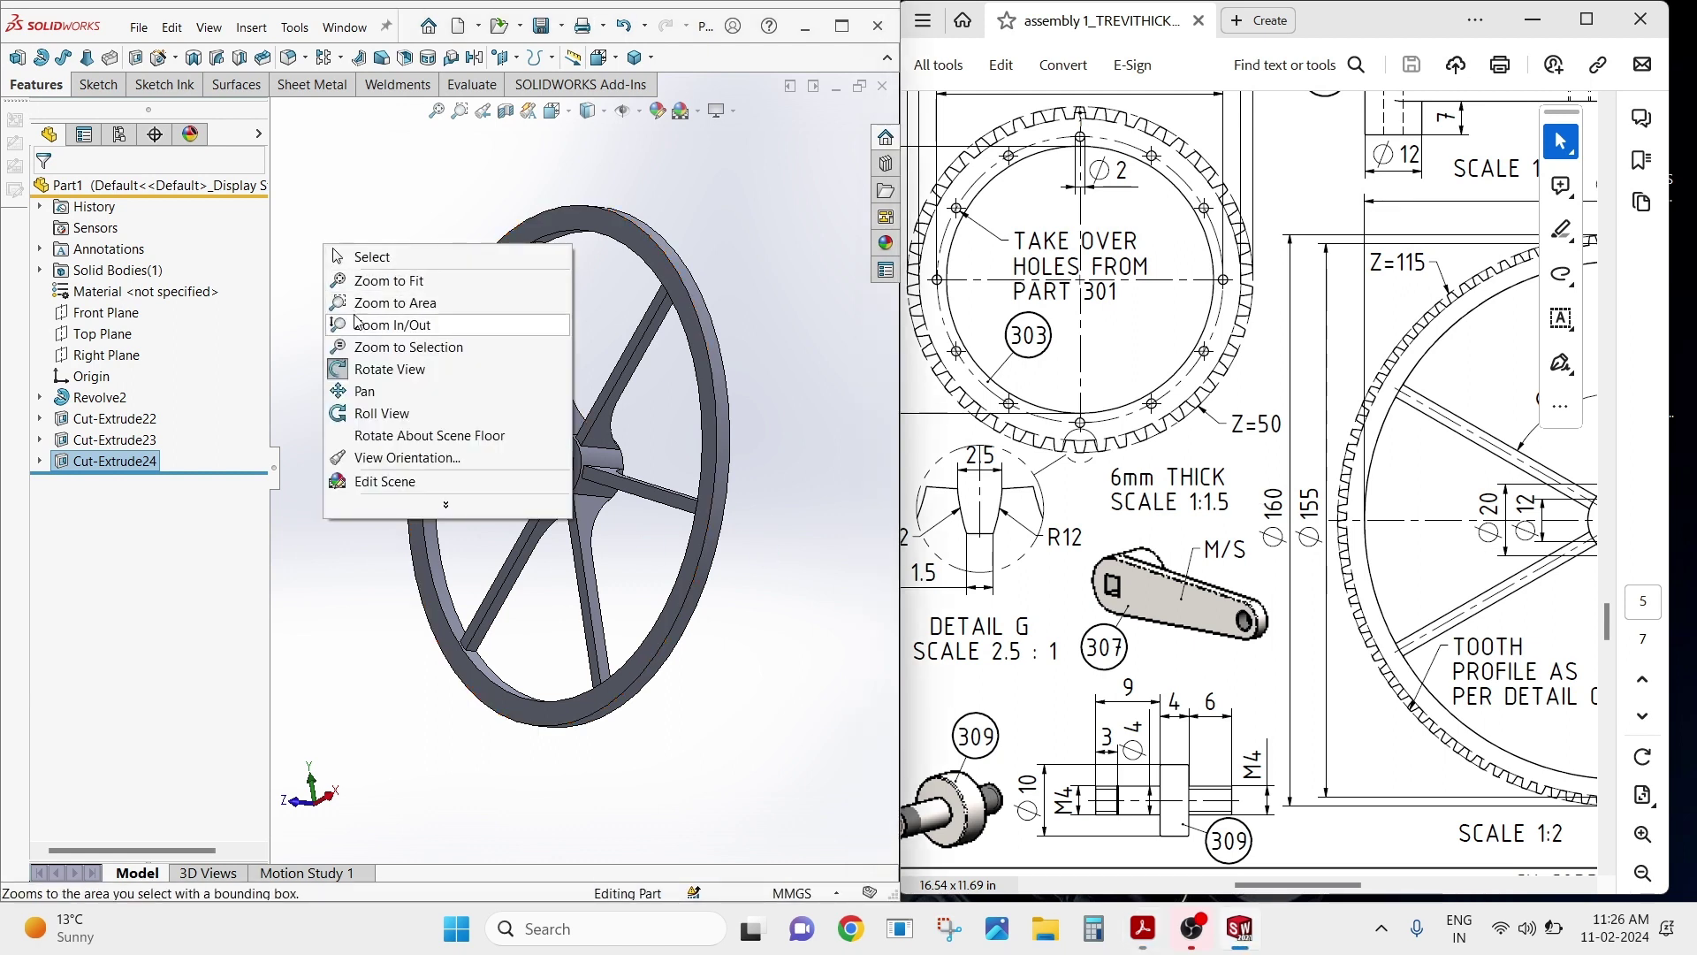
left_click(363, 369)
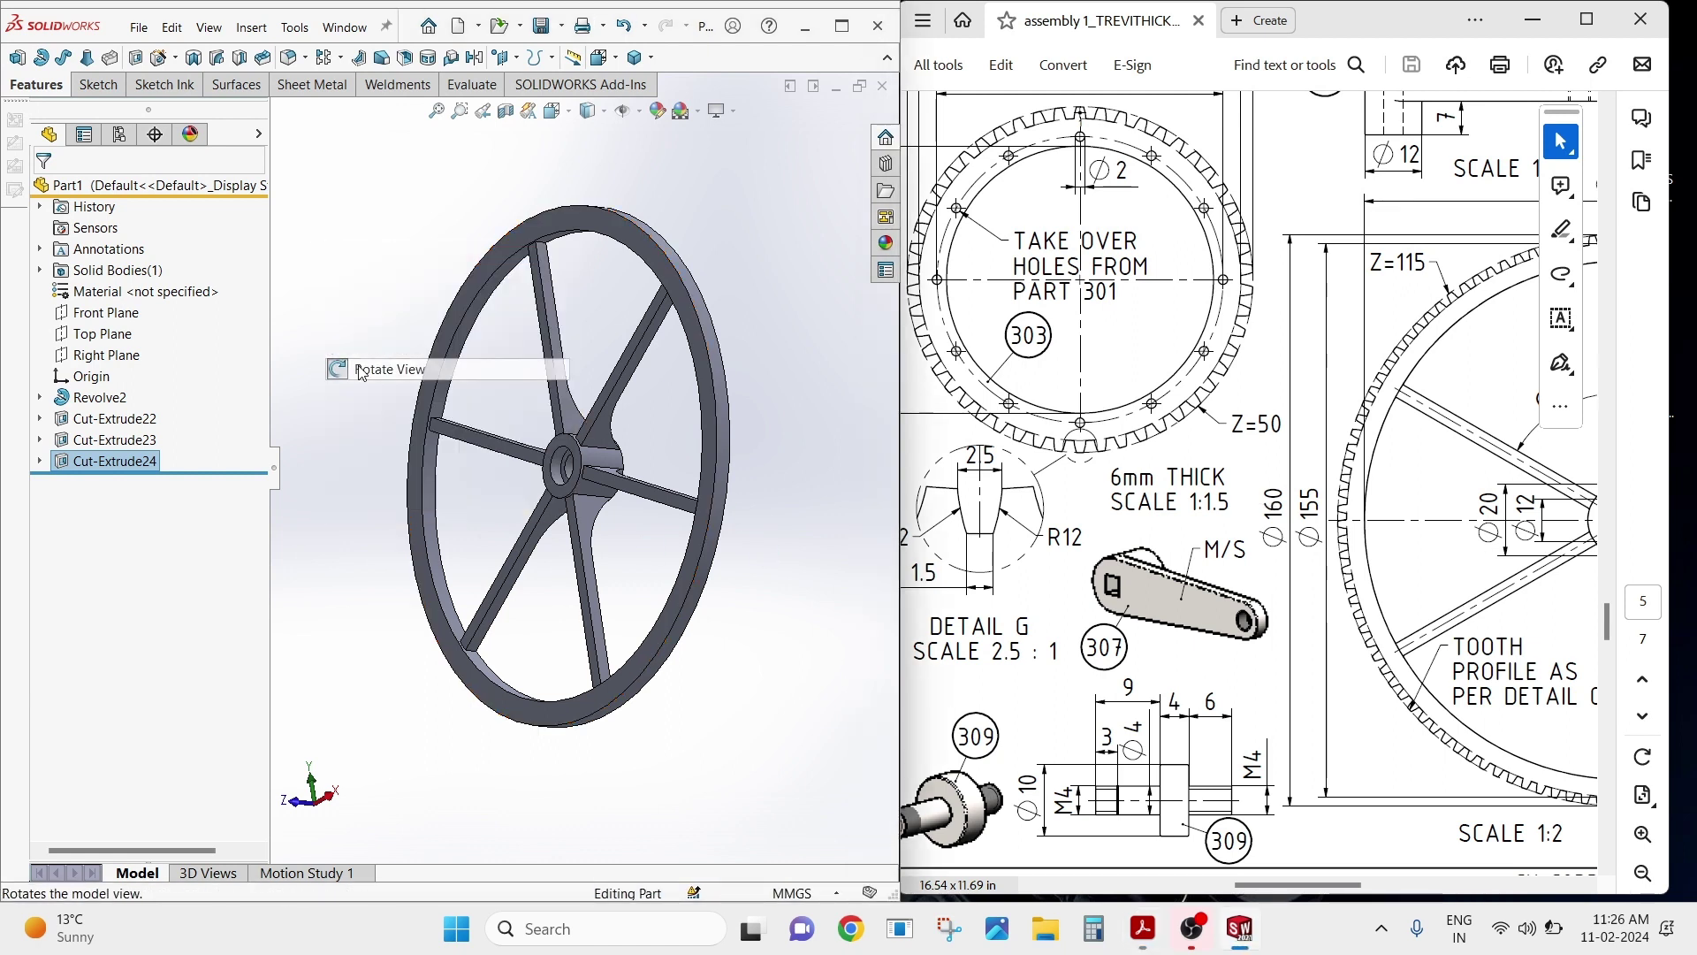
left_click(461, 295)
left_click(540, 245)
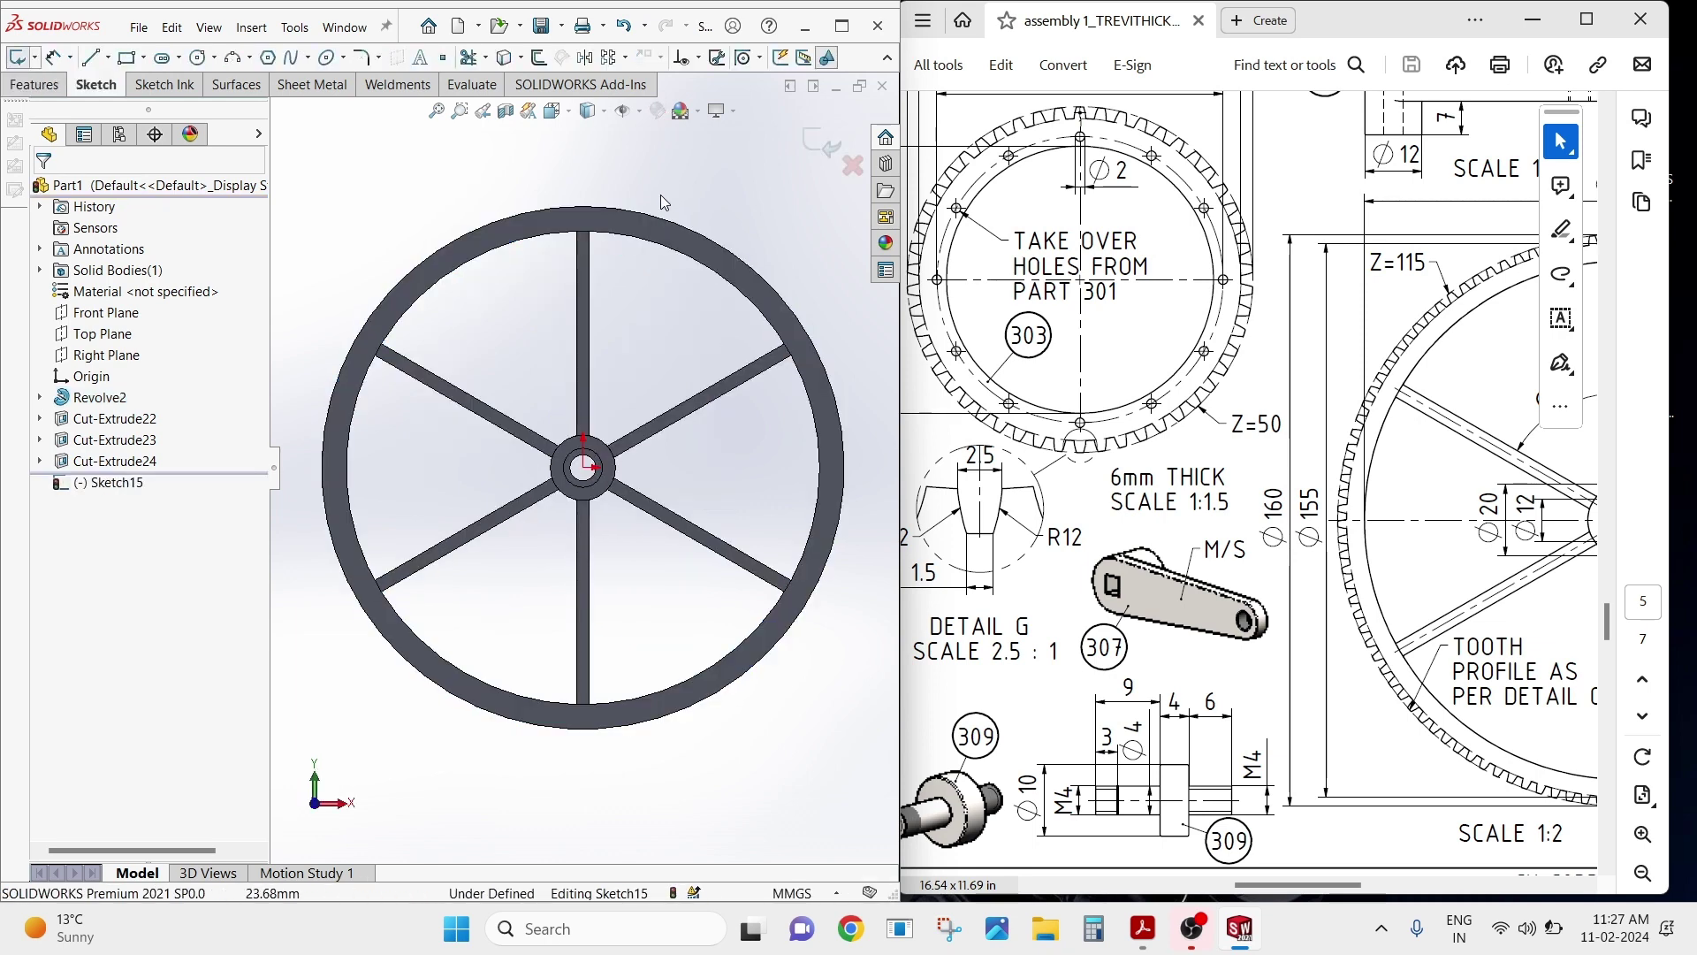
left_click(502, 62)
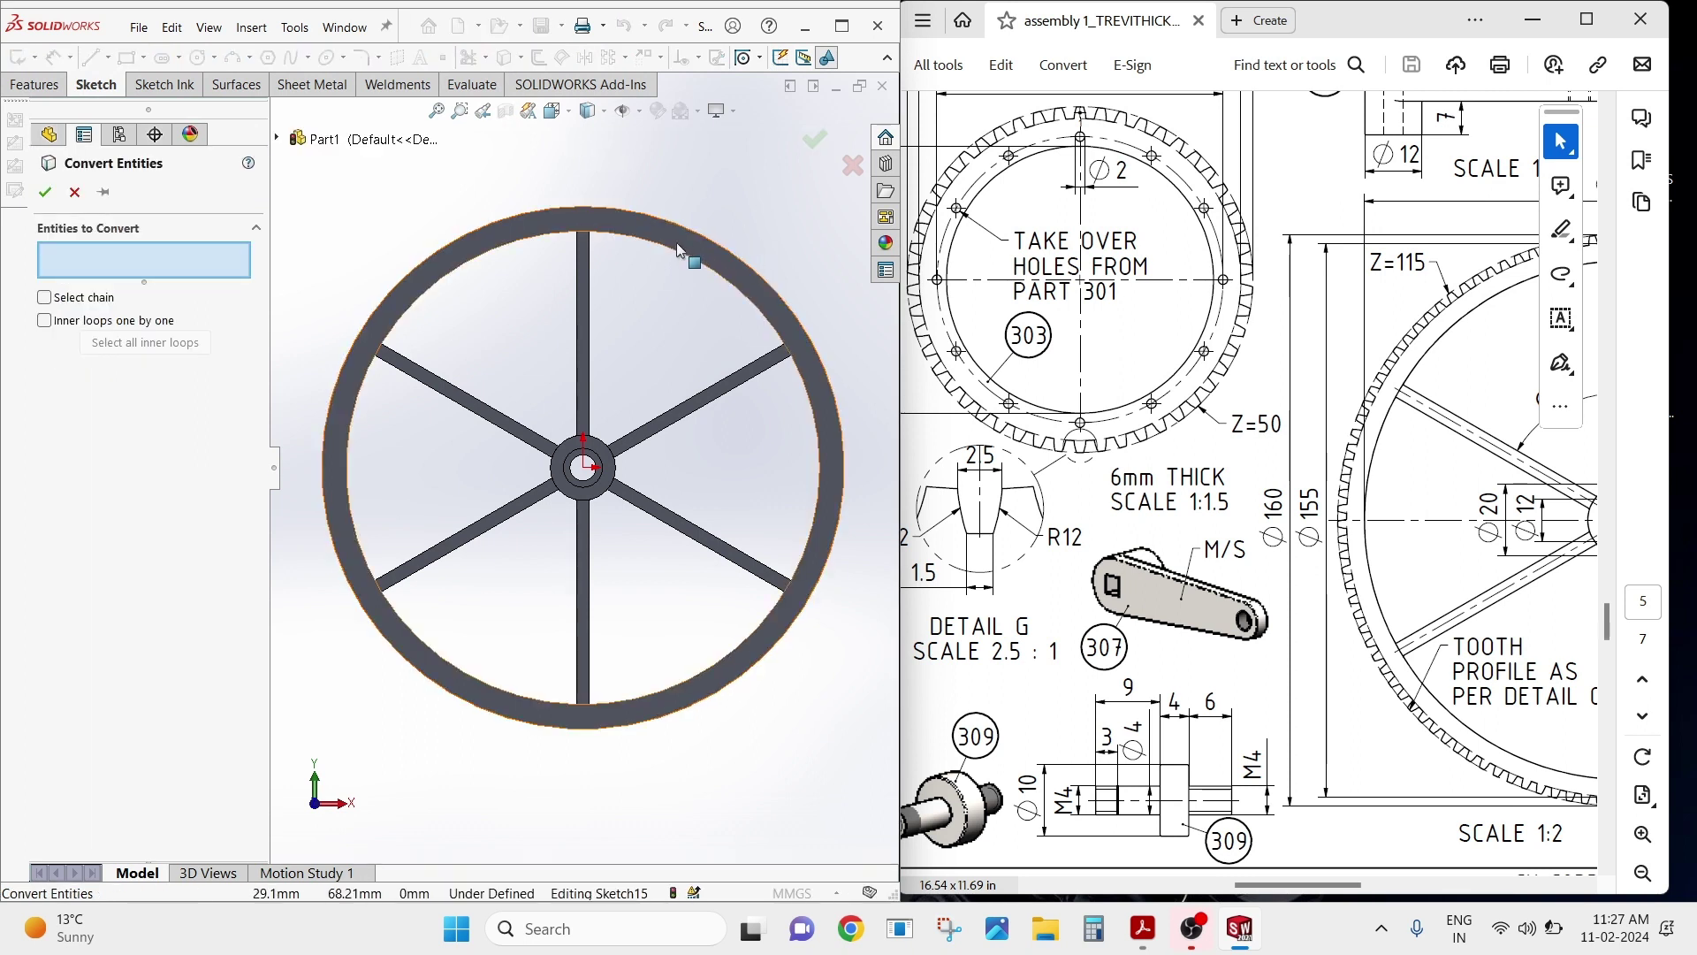
left_click(754, 267)
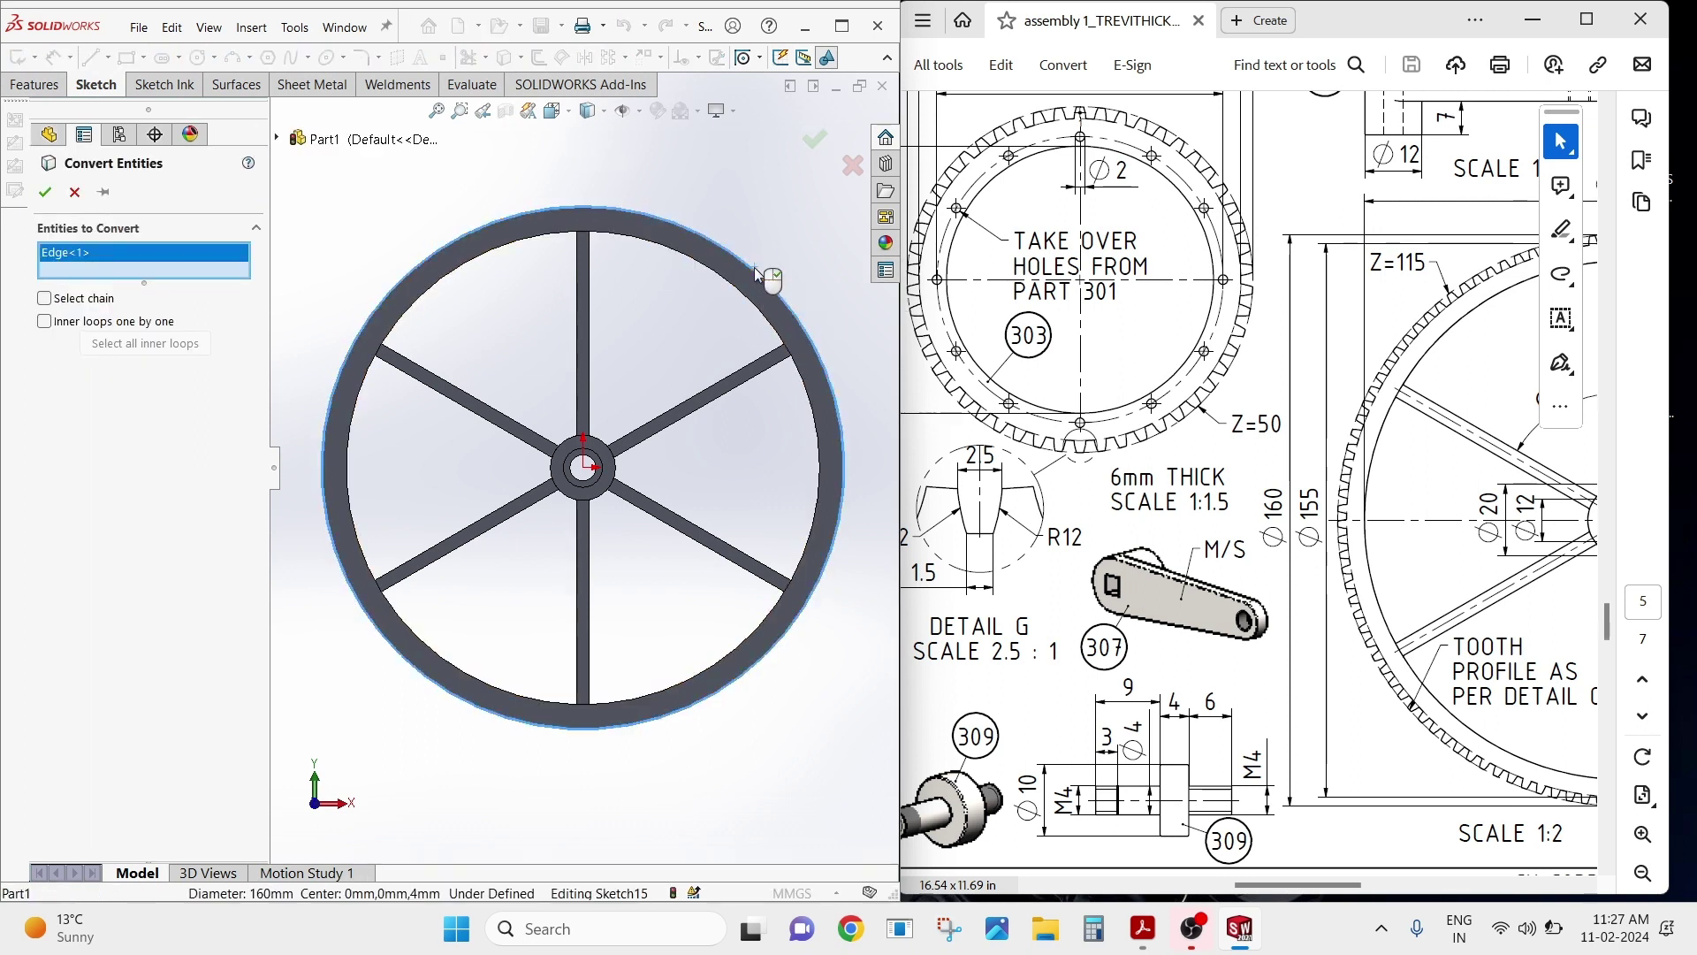
left_click(47, 196)
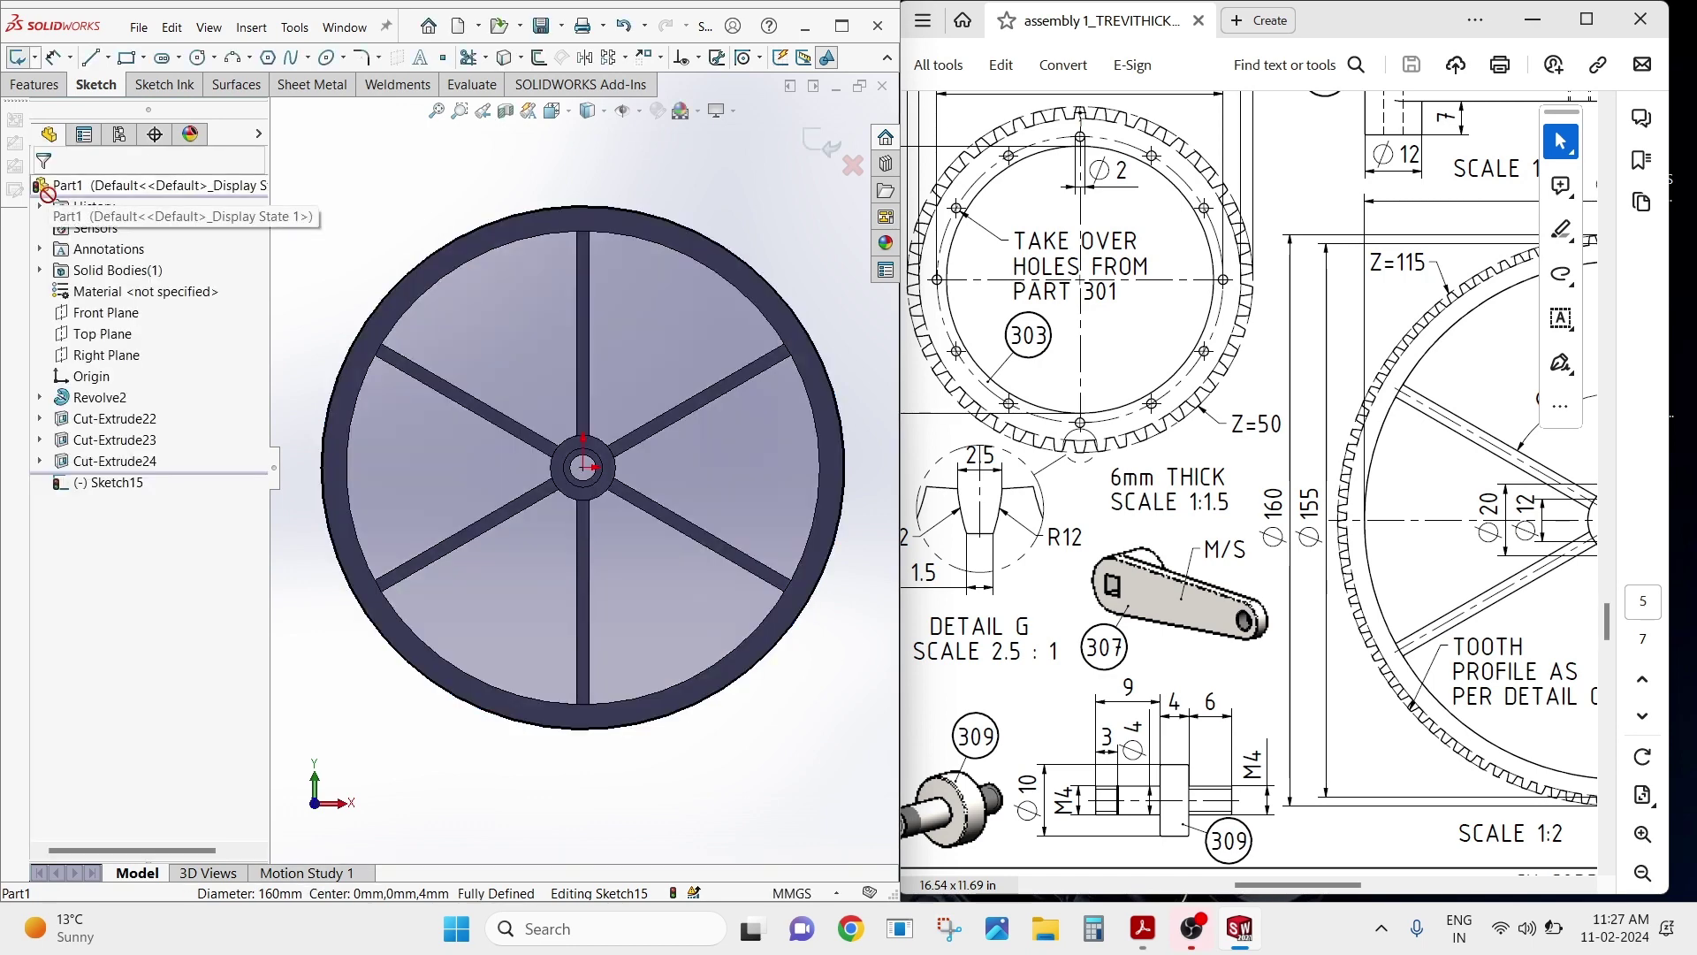
left_click(200, 58)
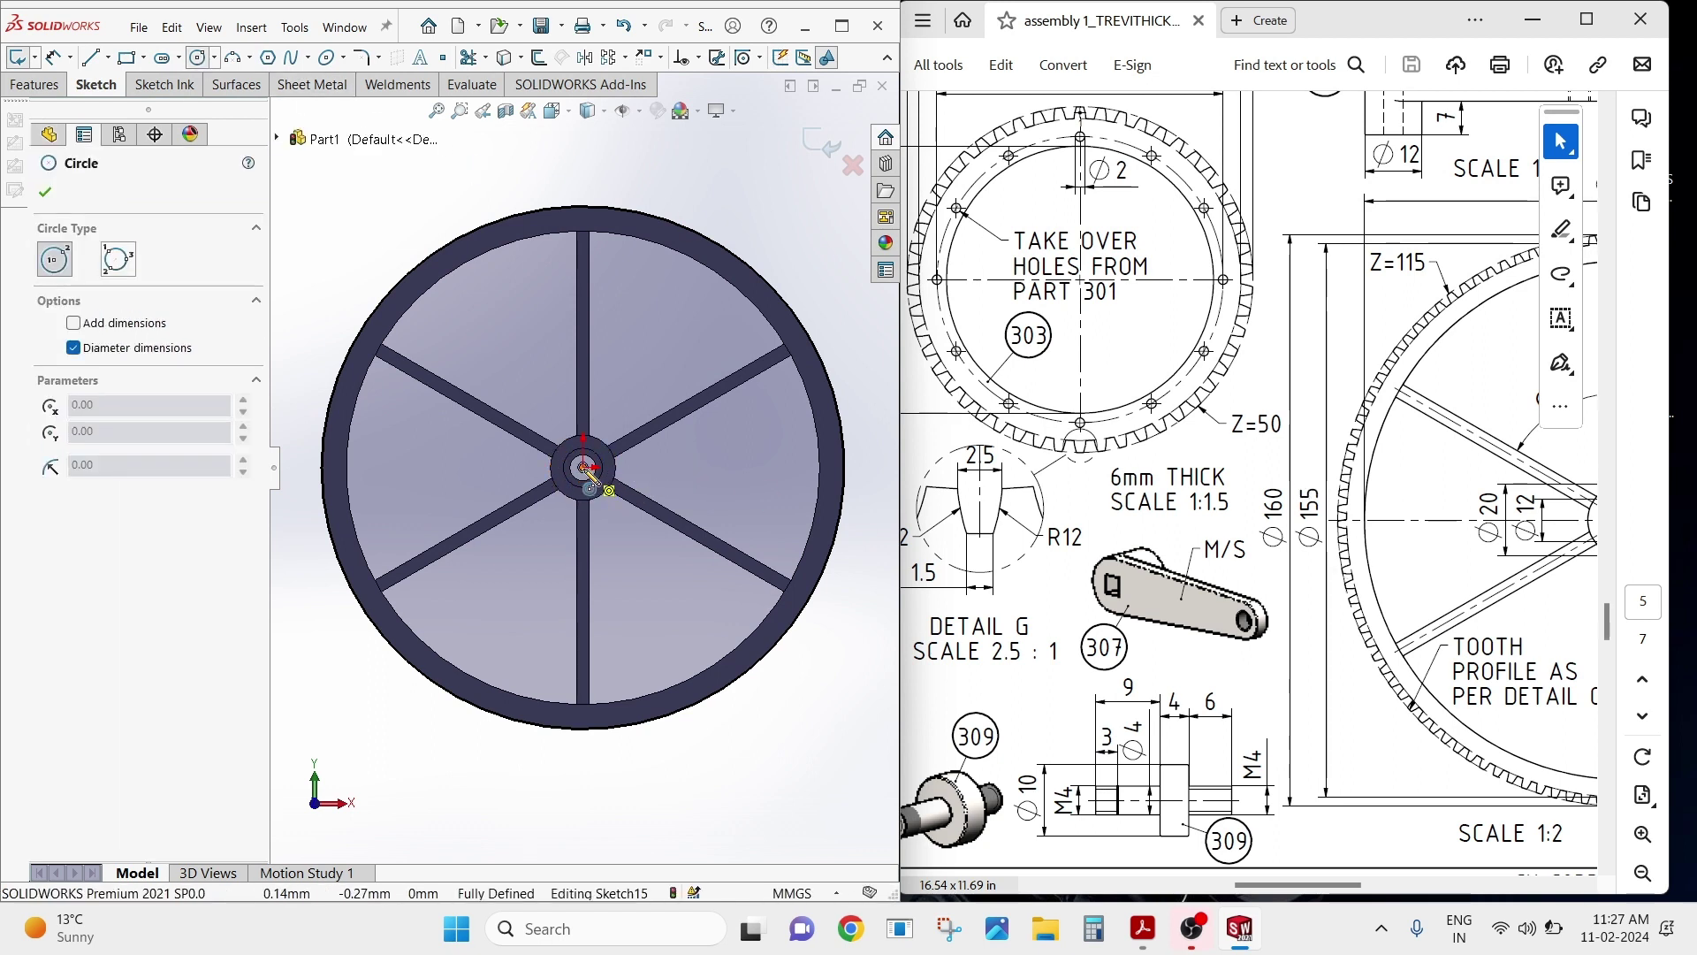
Draw a circle at the wheel centre and dimension its diameter to 155 mm.
left_click(583, 468)
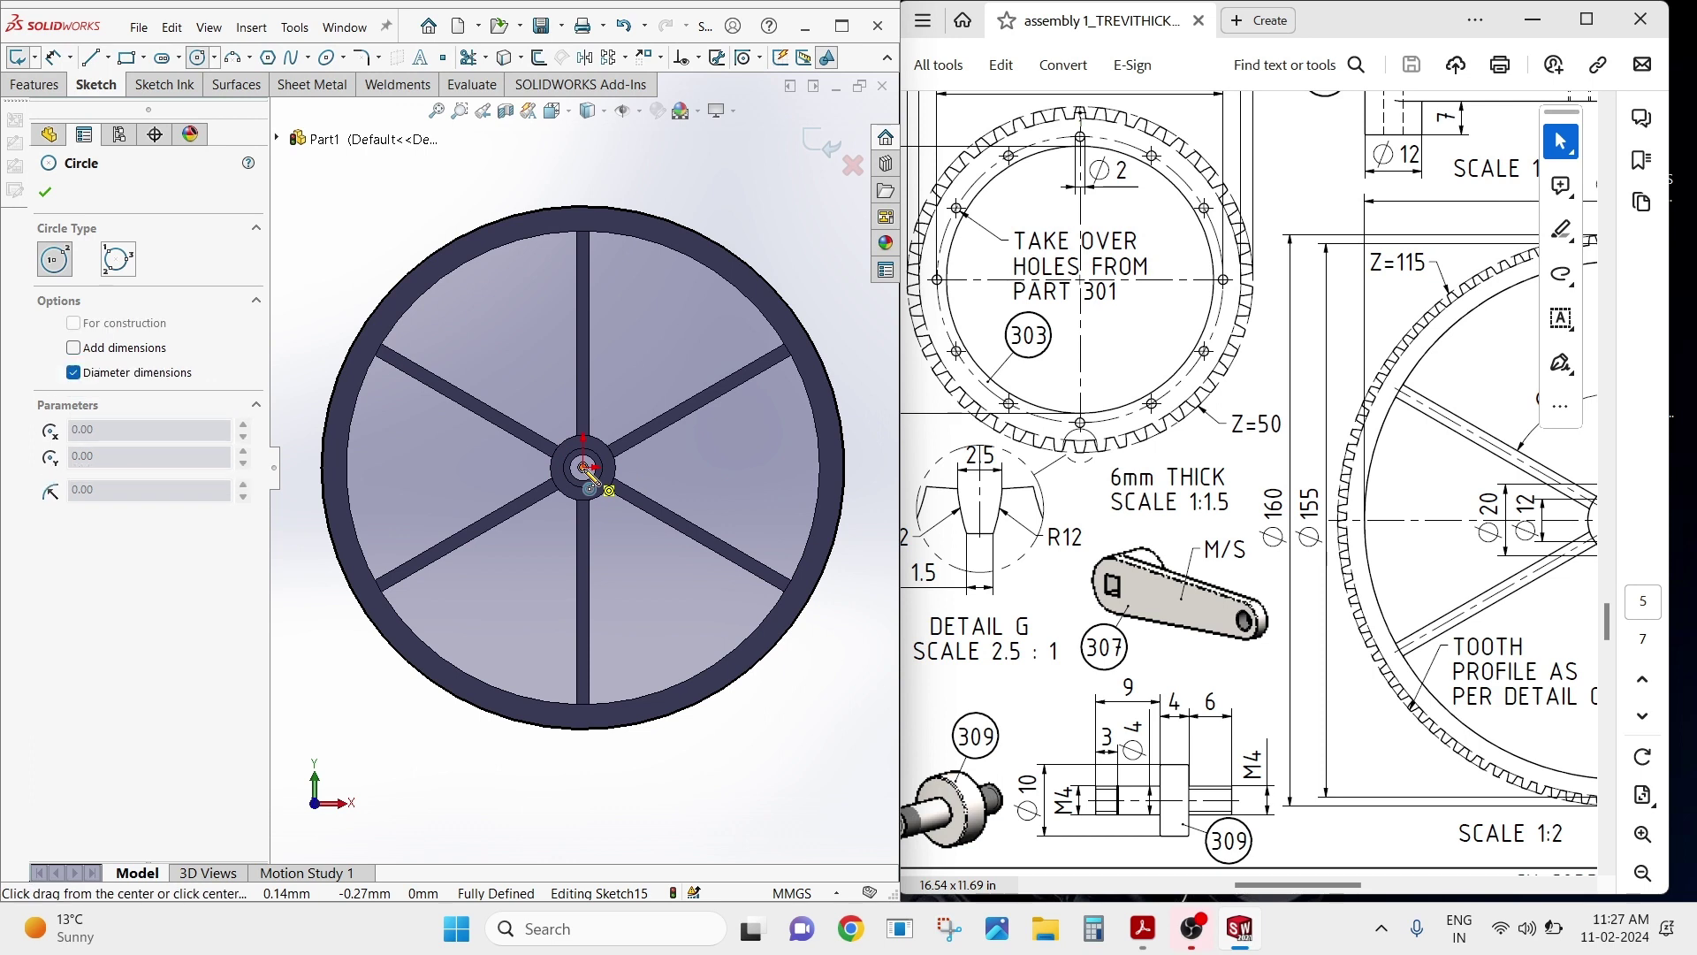
left_click(707, 493)
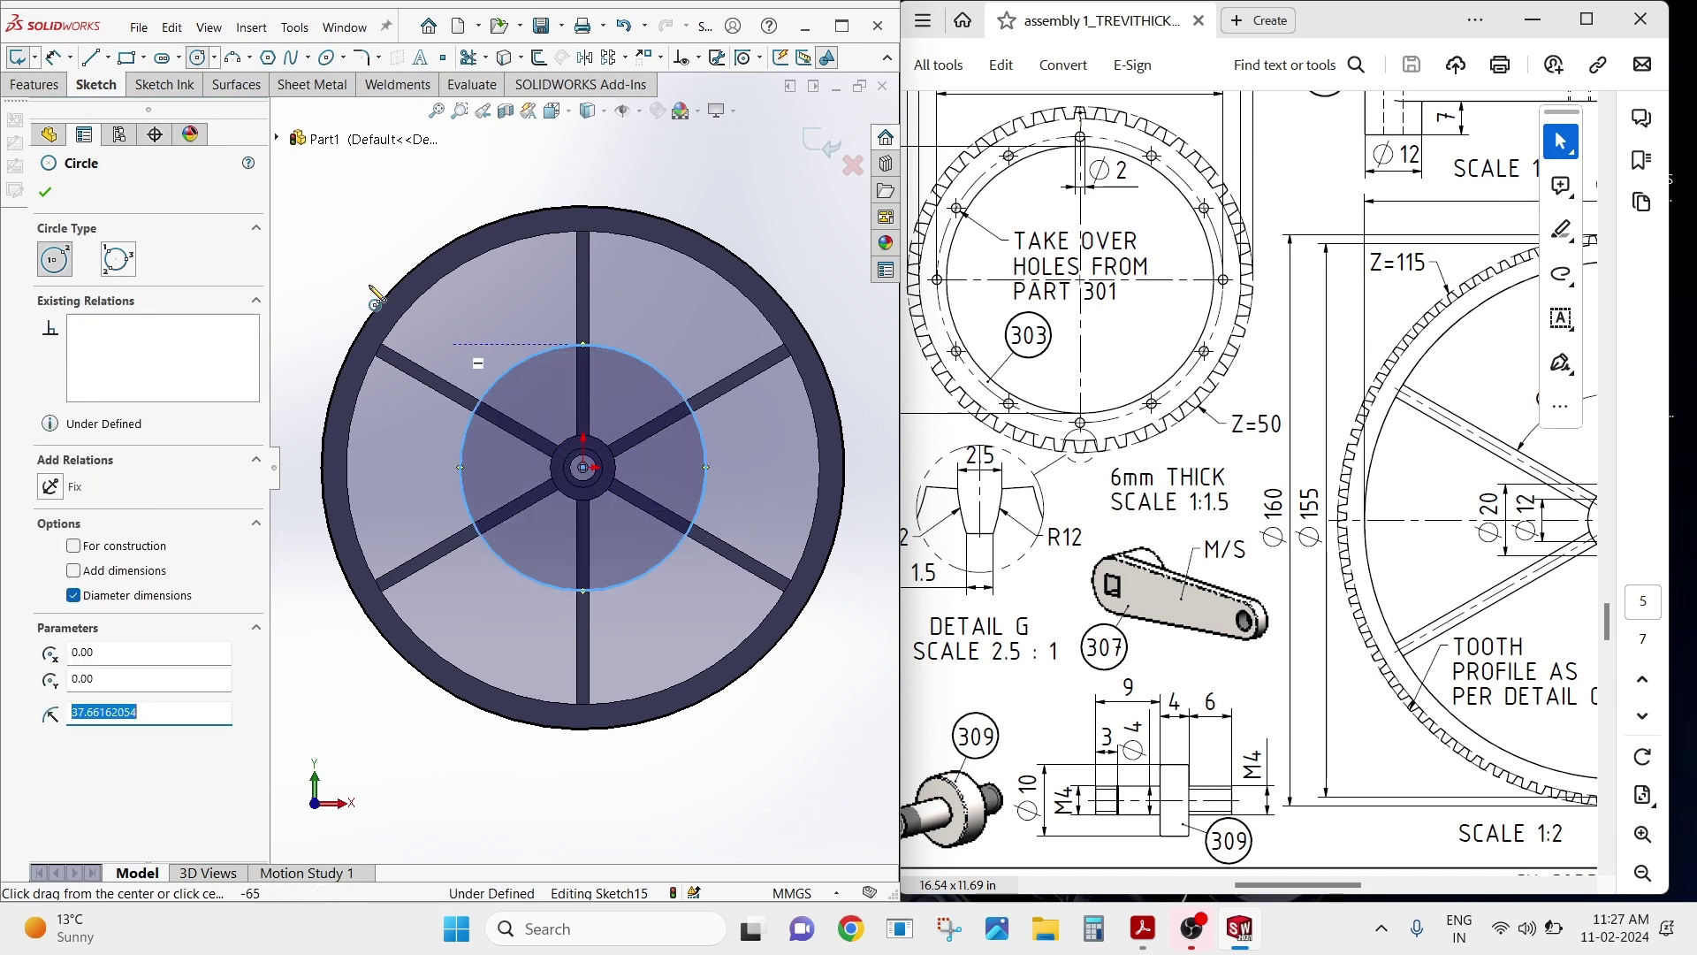
left_click(52, 62)
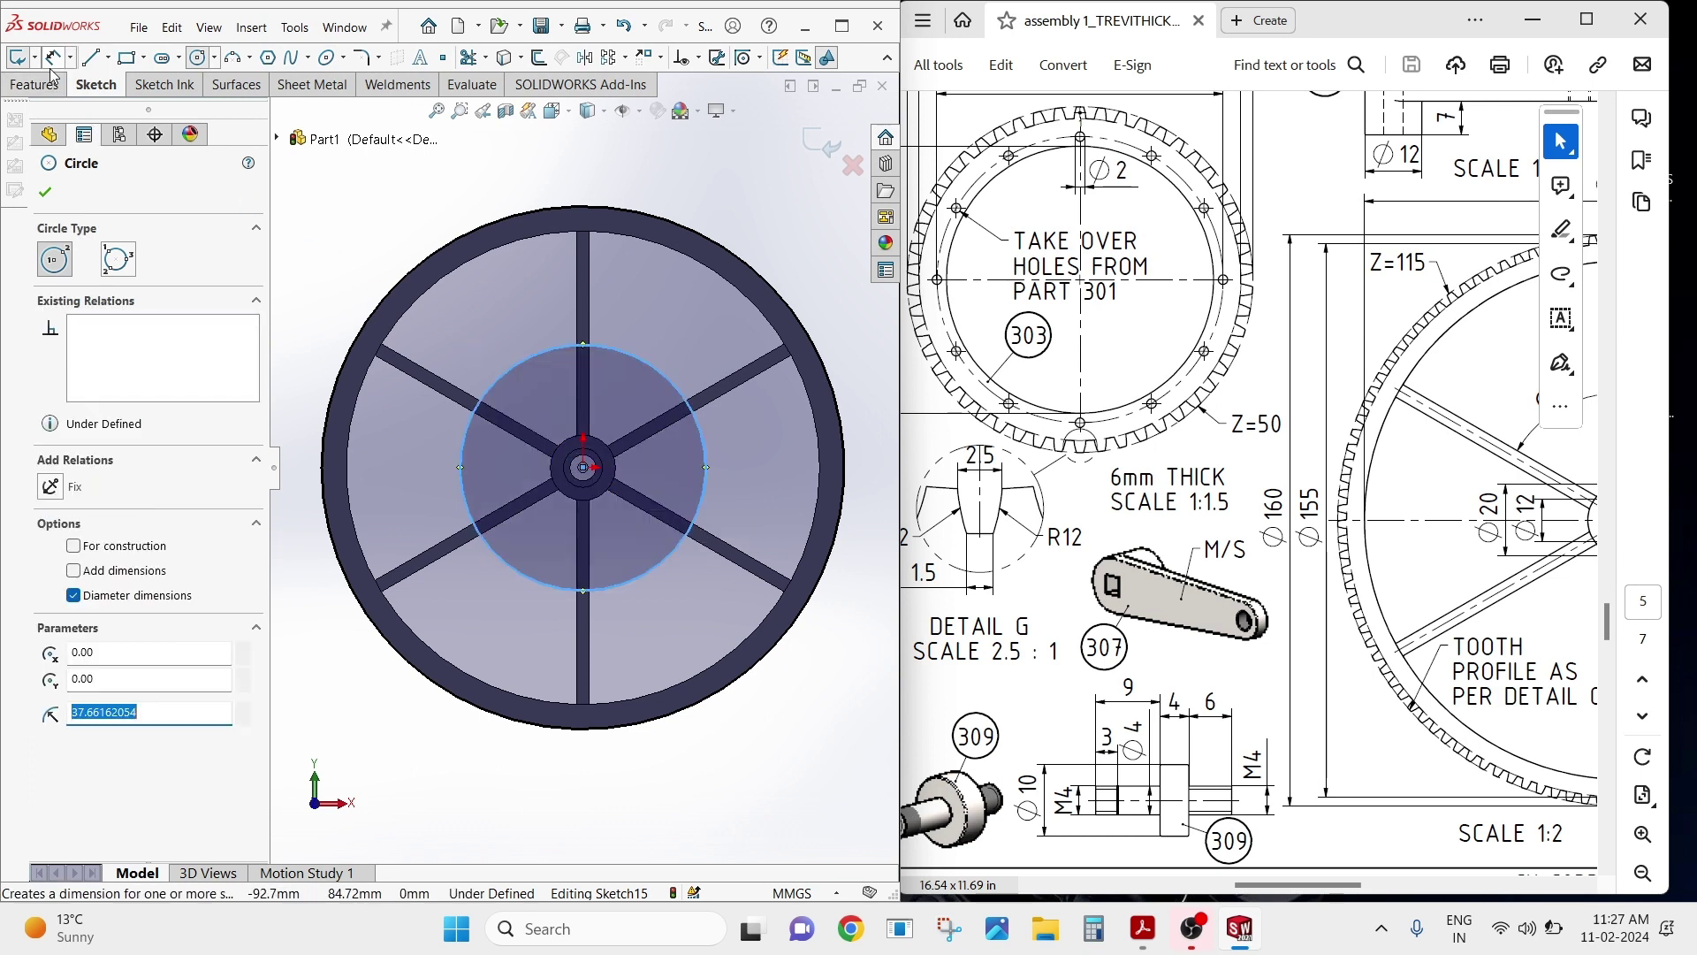
left_click(659, 564)
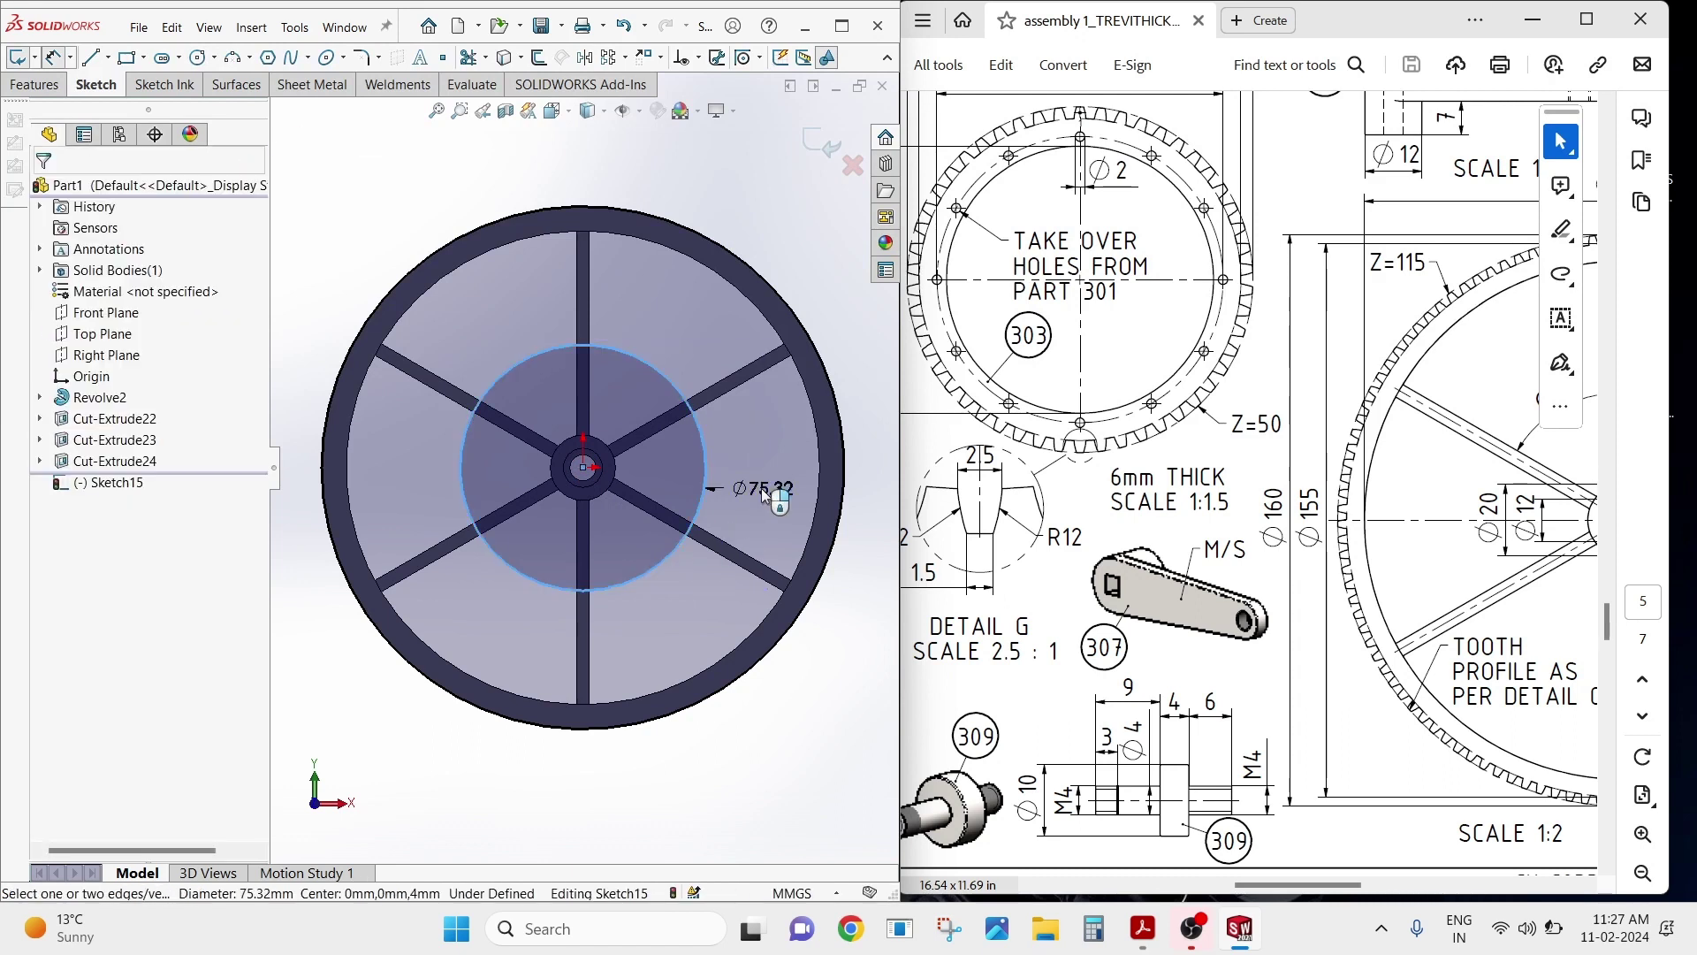
left_click(761, 488)
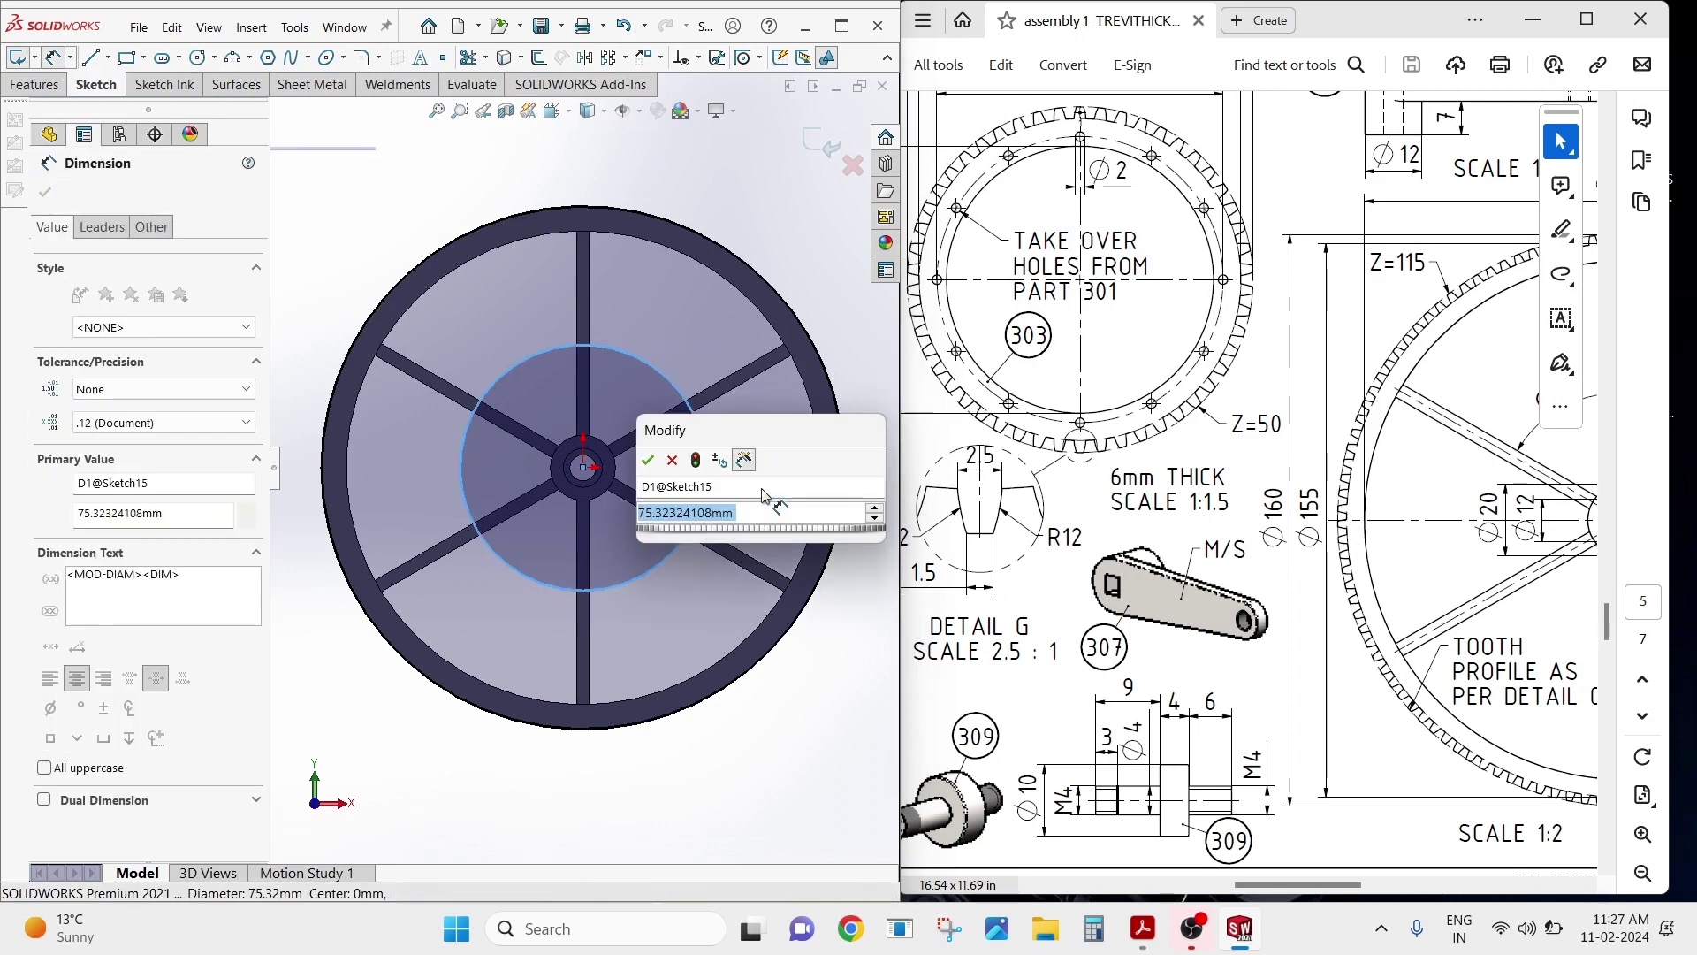
type("155")
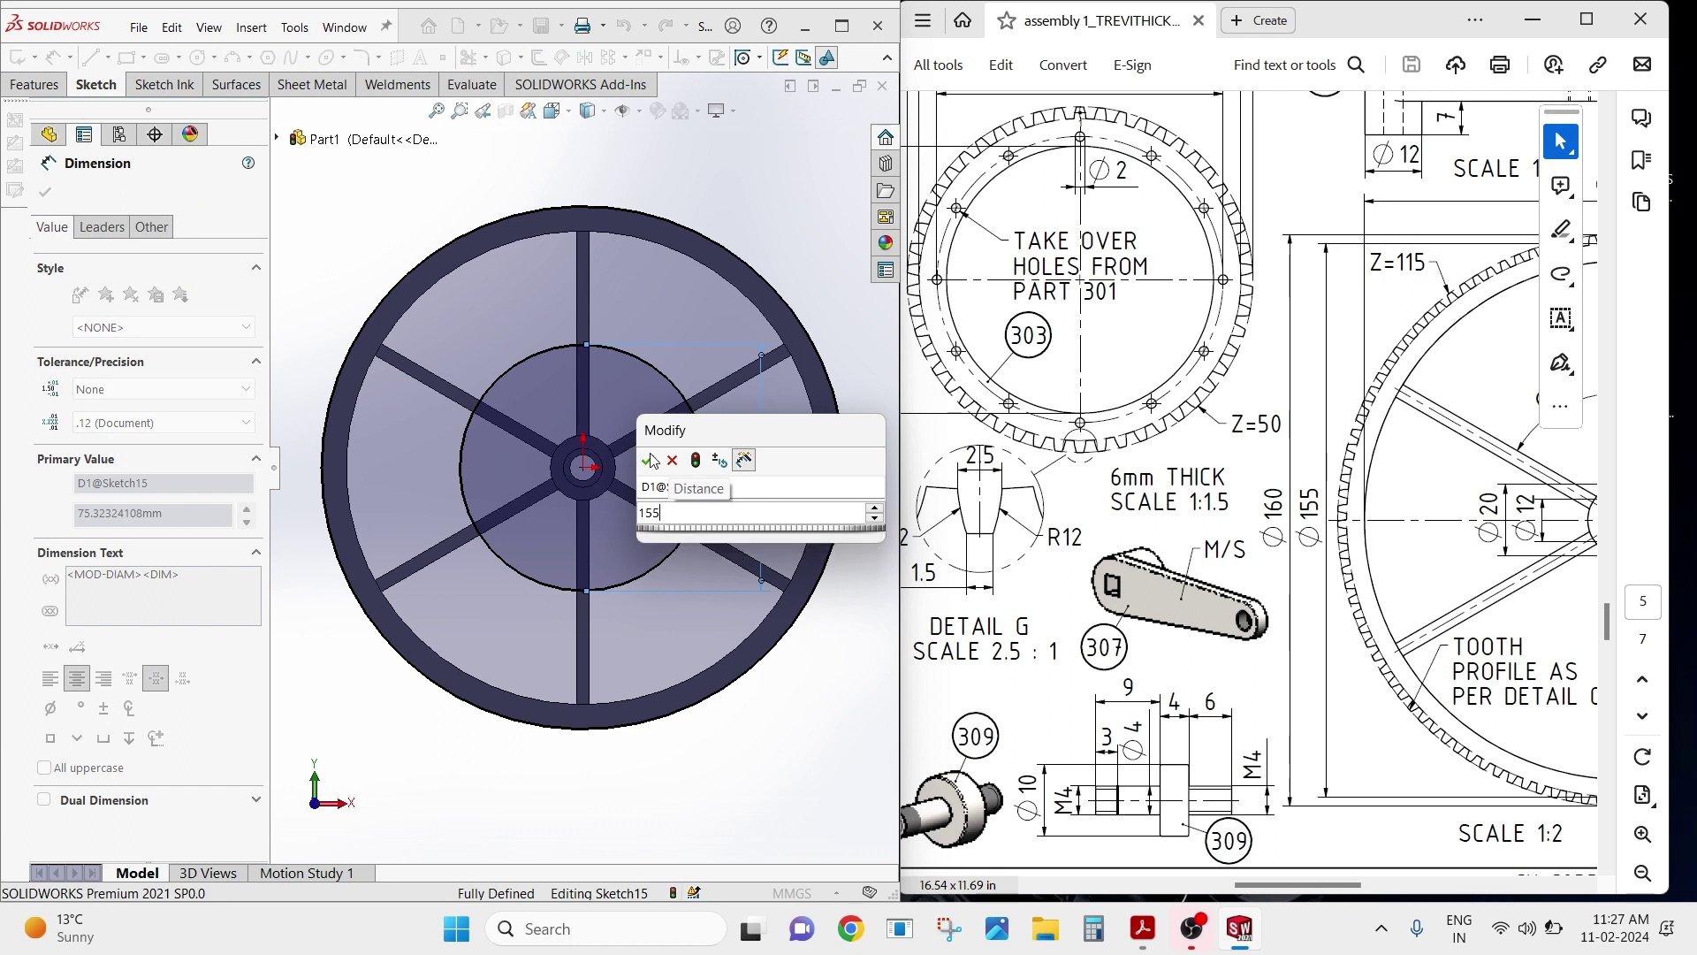
left_click(649, 460)
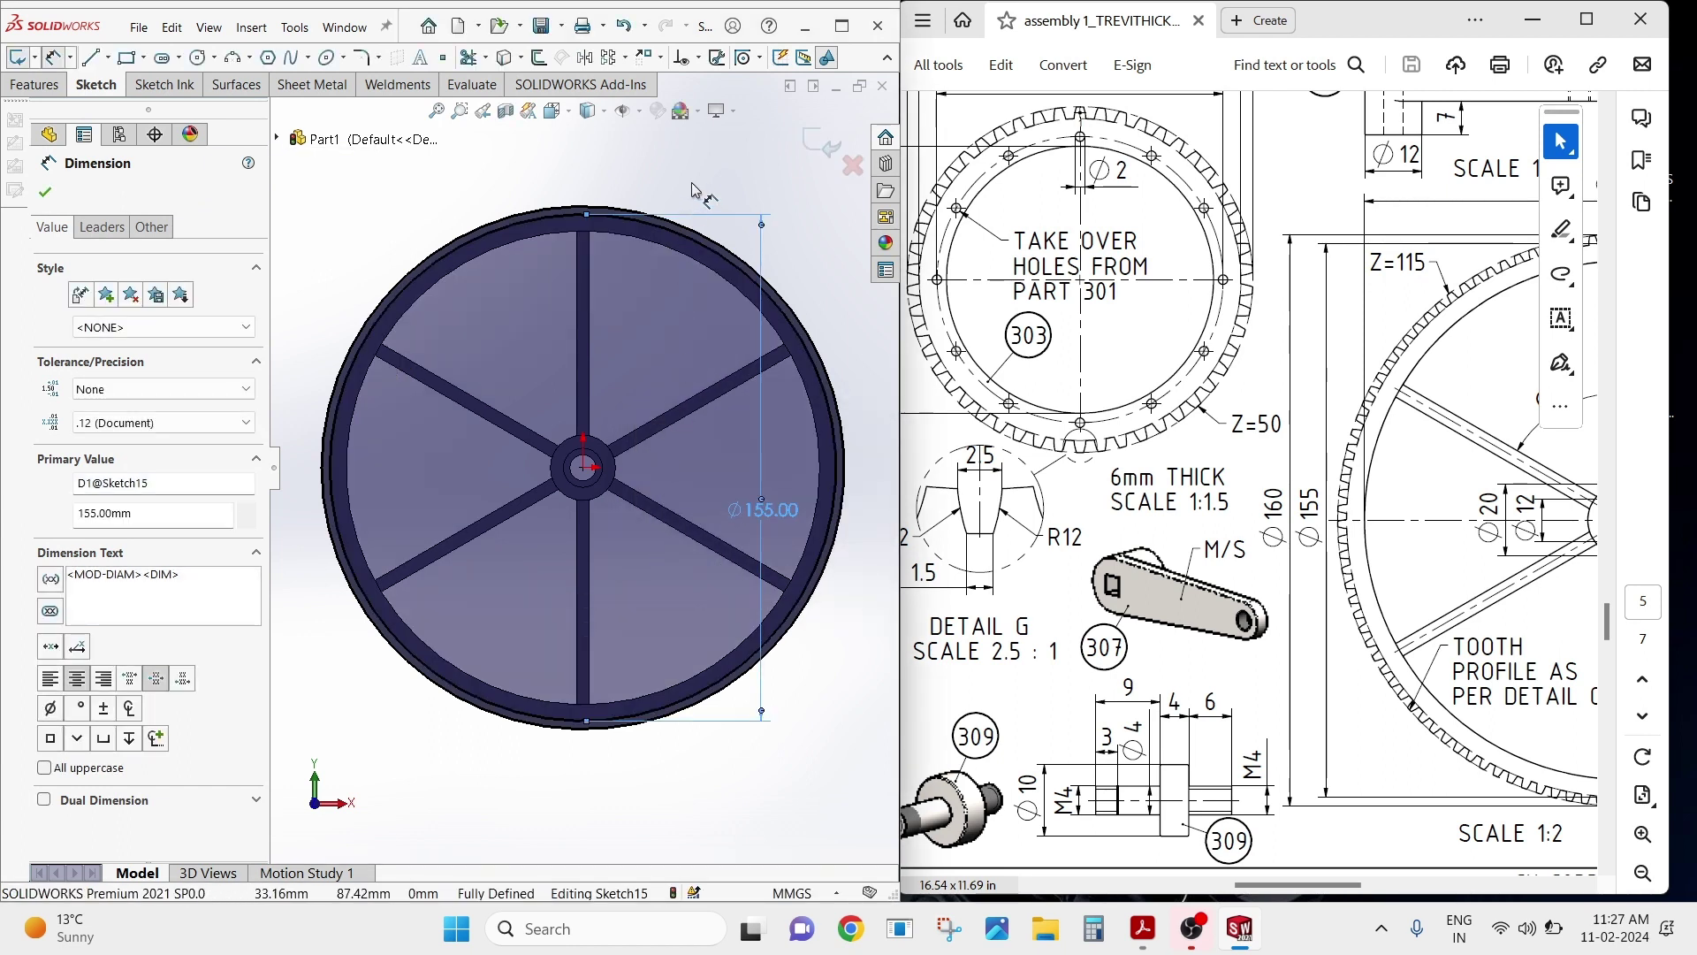
left_click(691, 182)
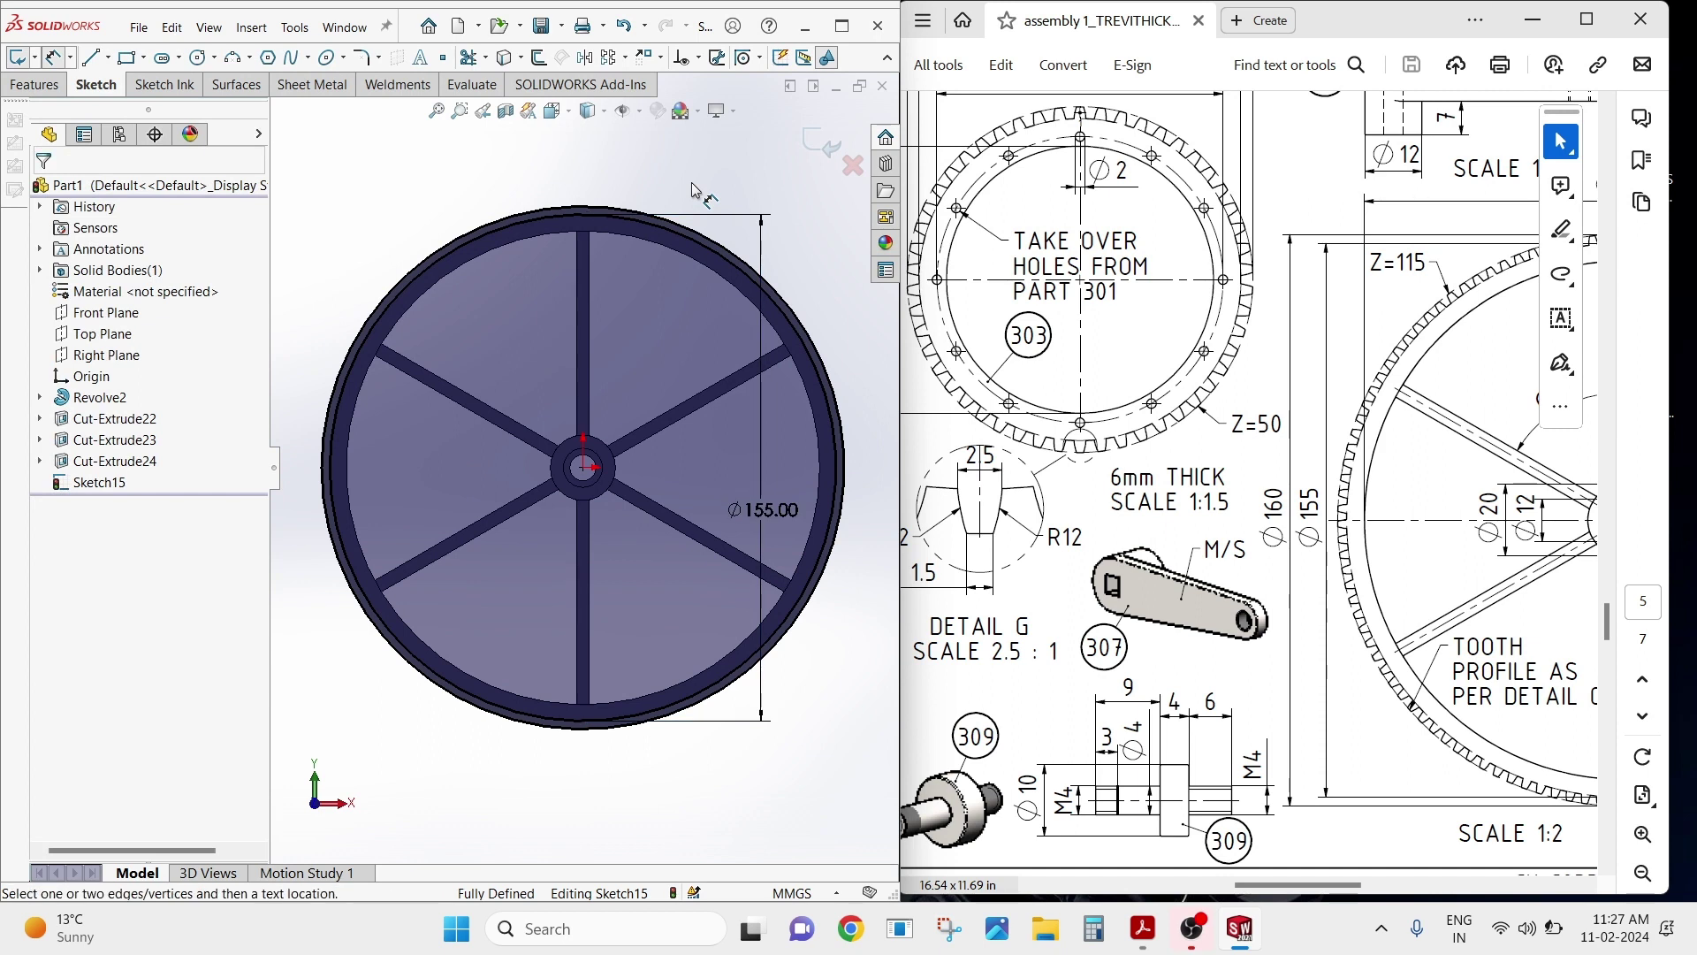
right_click(692, 159)
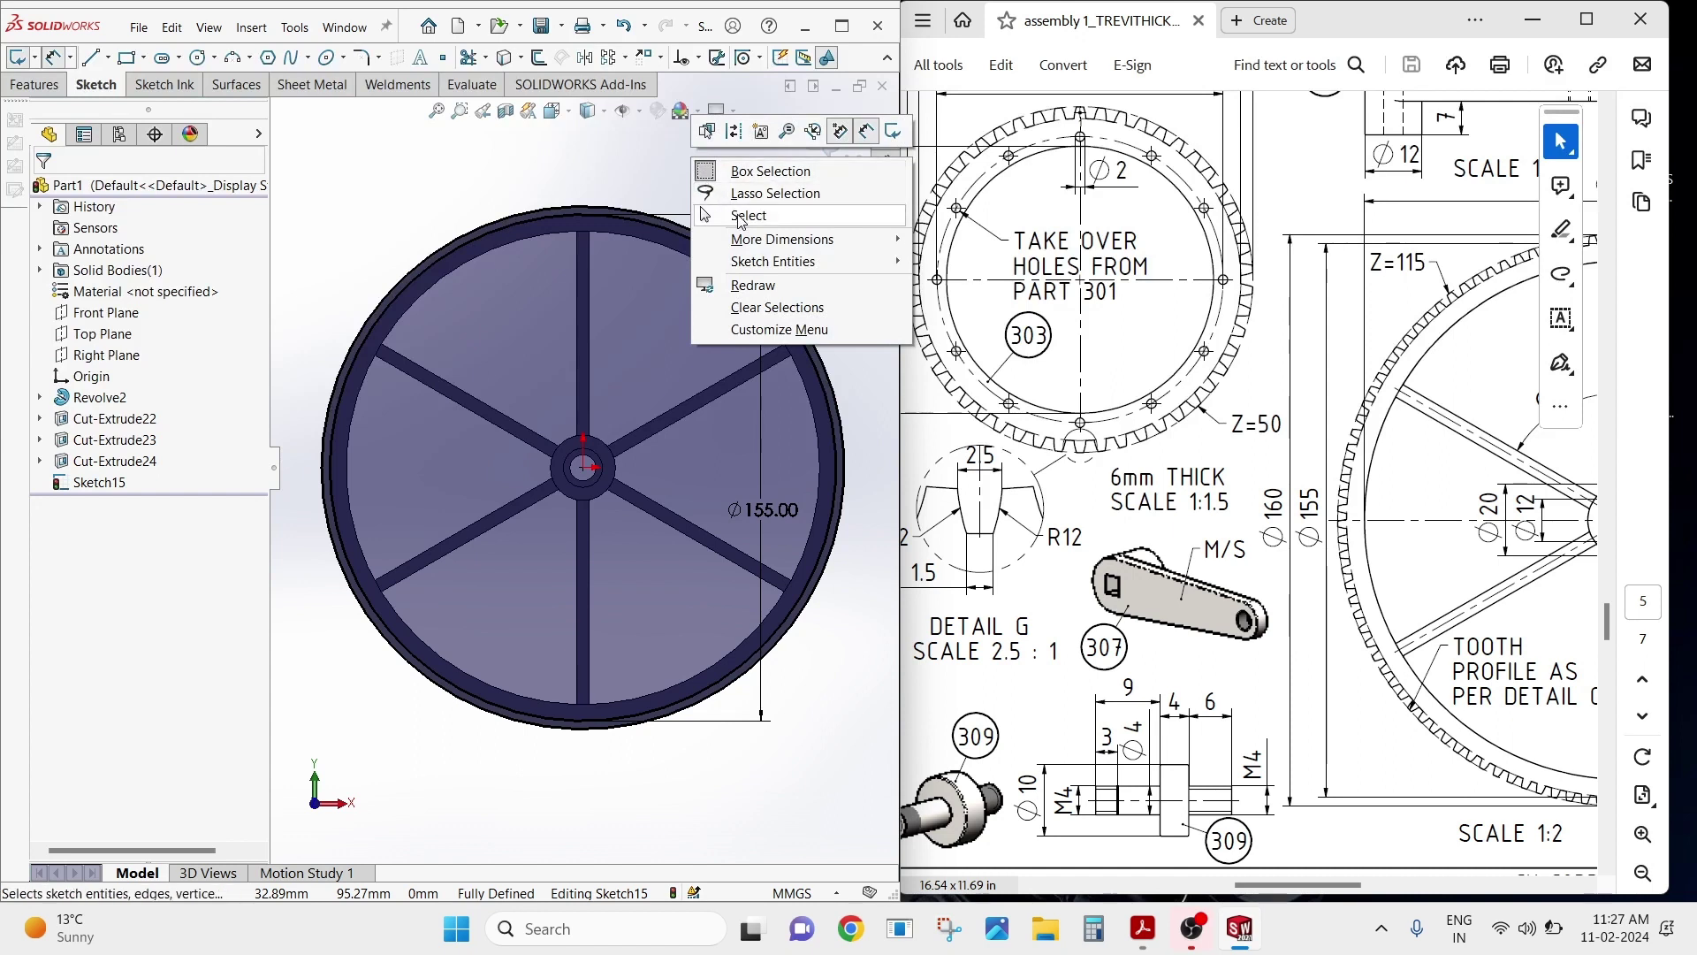
left_click(741, 217)
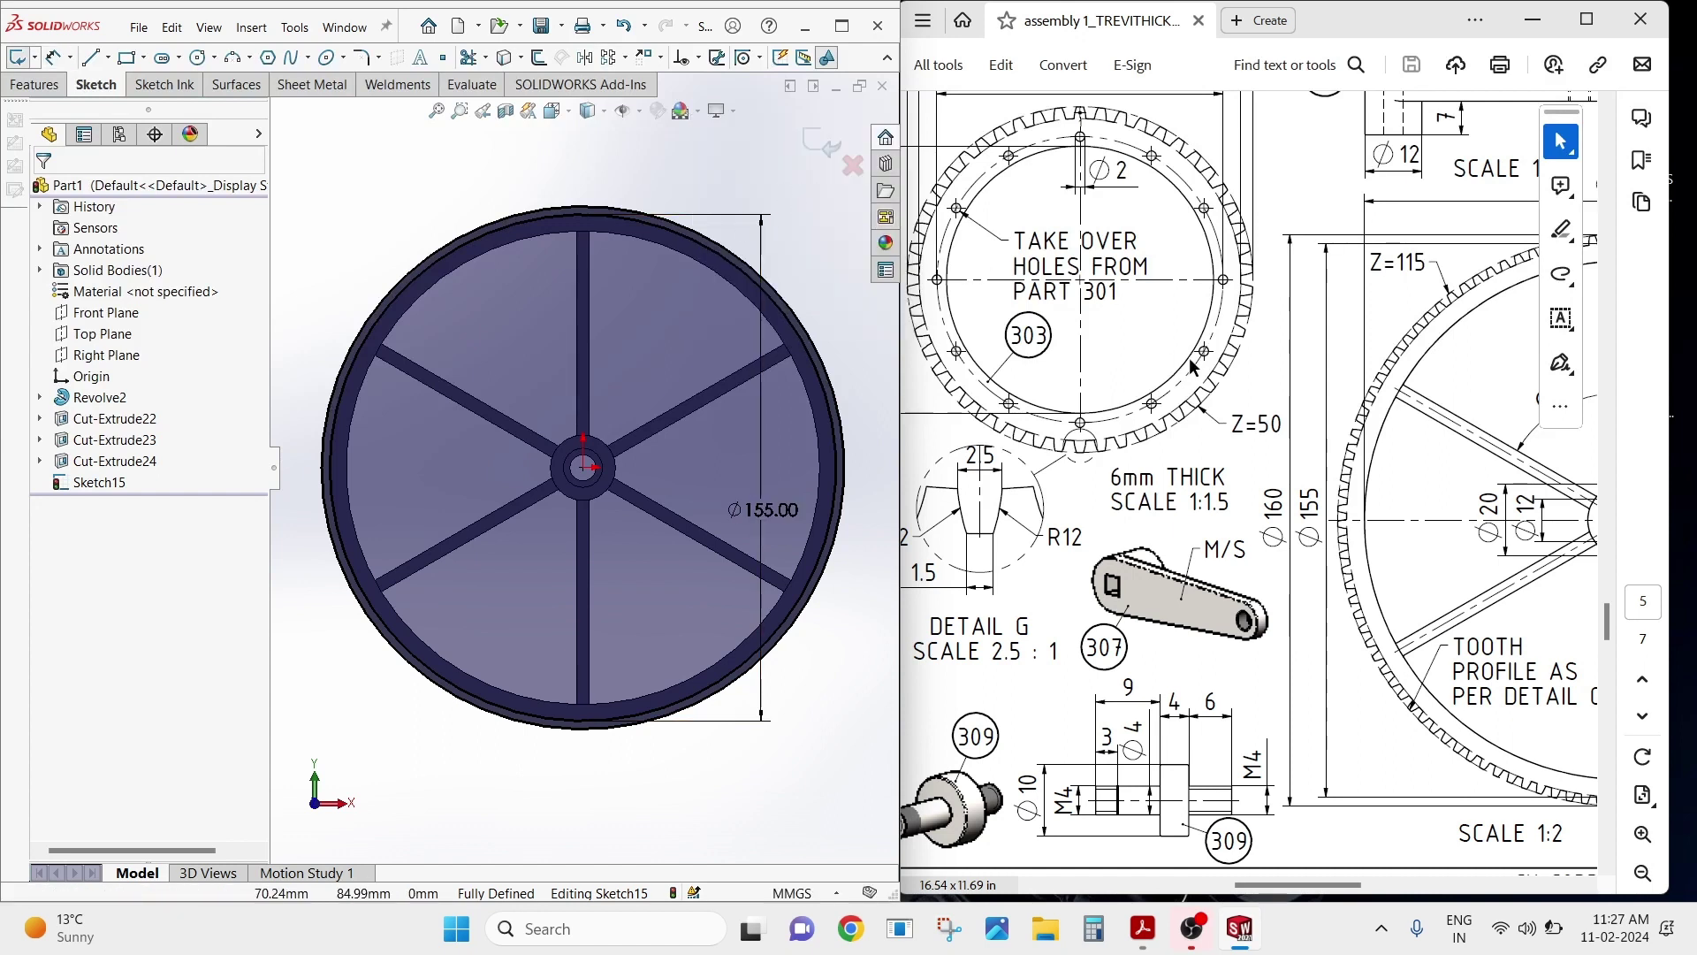
scroll(1192, 389, "right", 2)
scroll(1192, 406, "right", 3)
scroll(1193, 425, "right", 2)
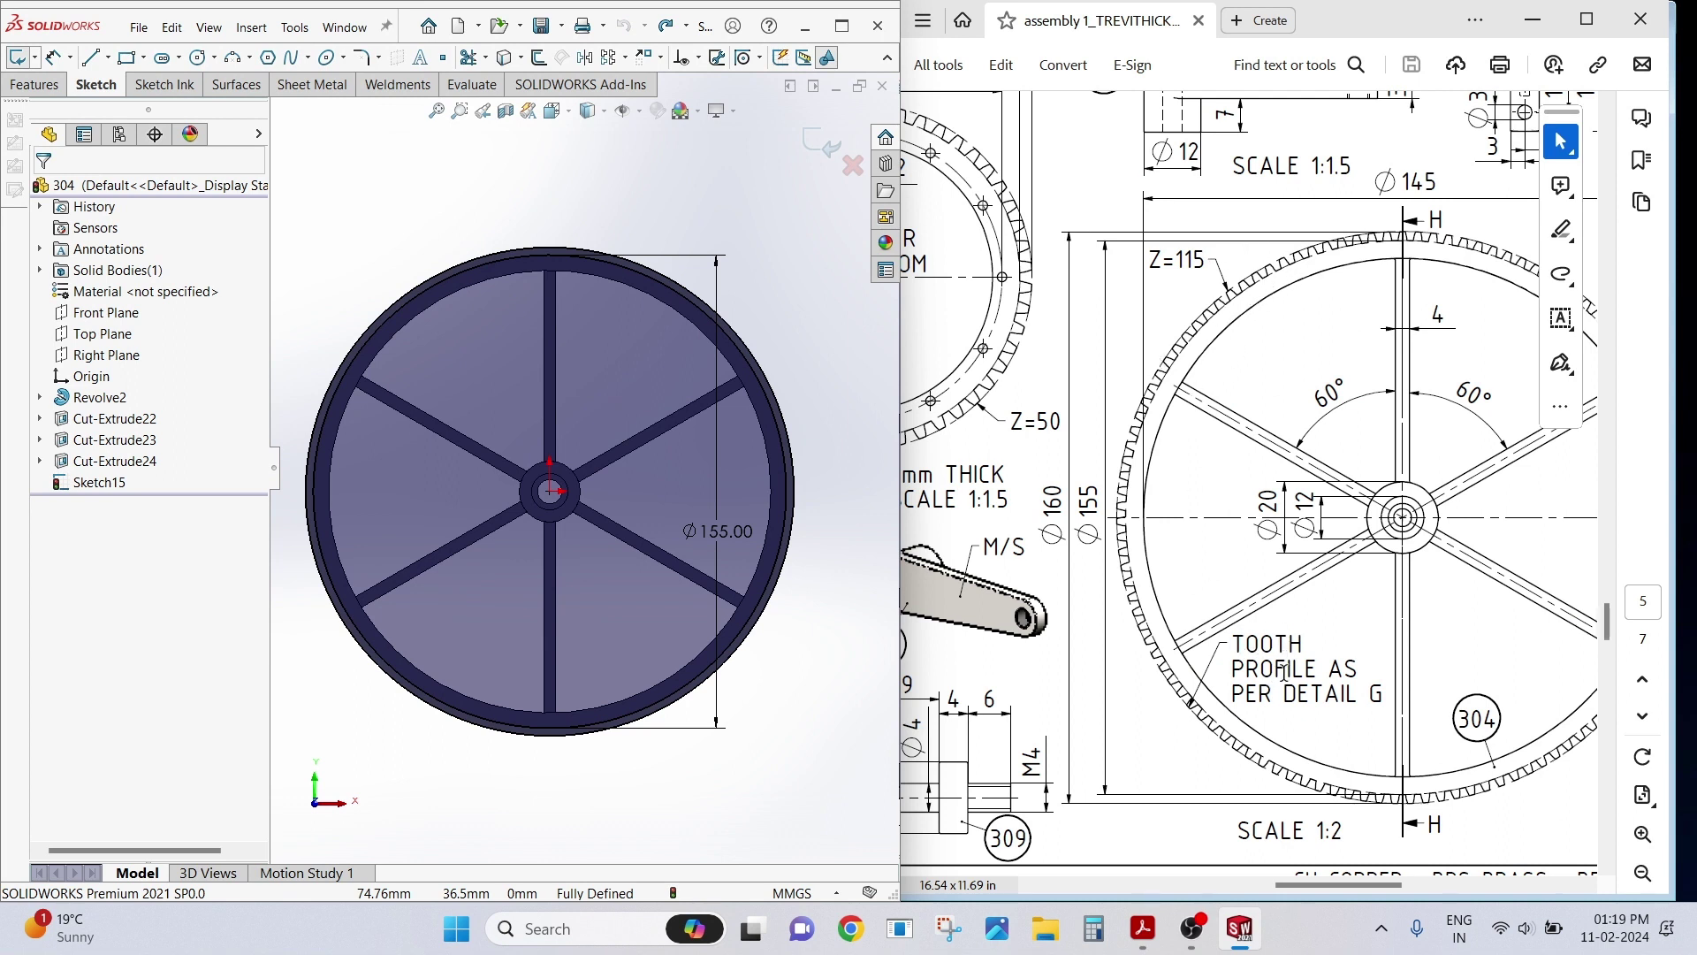
Draw a vertical construction line from the wheel centre down to the rim.
scroll(1319, 701, "left", 2)
scroll(1320, 701, "left", 3)
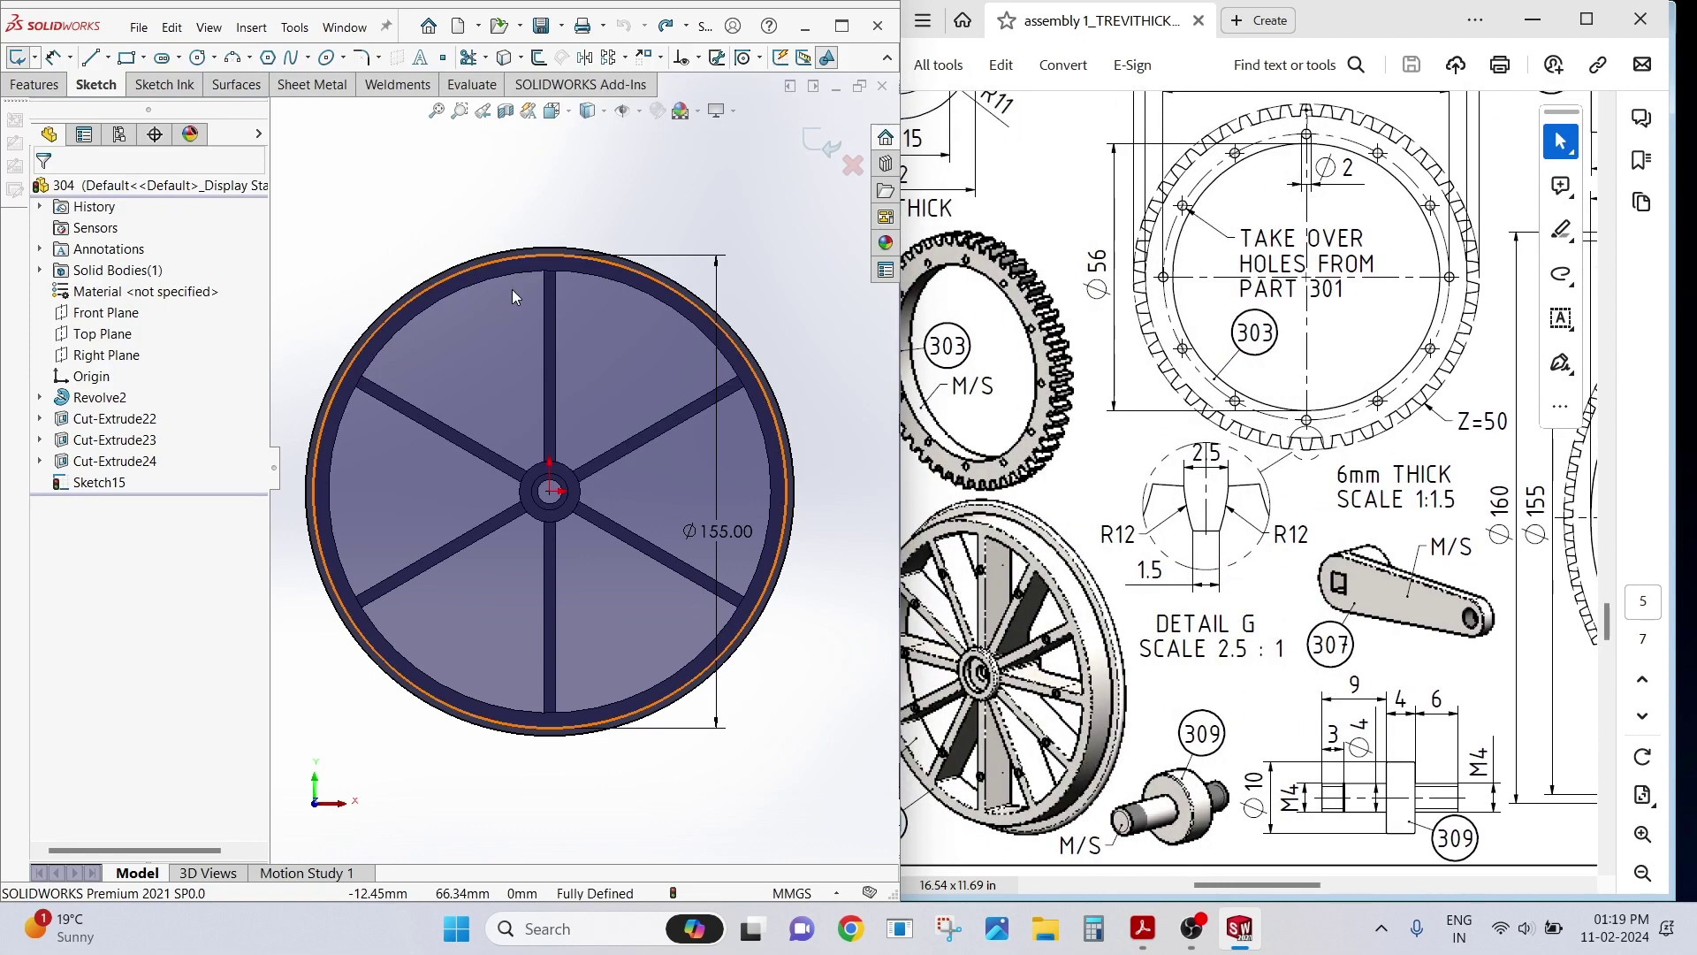
left_click(89, 58)
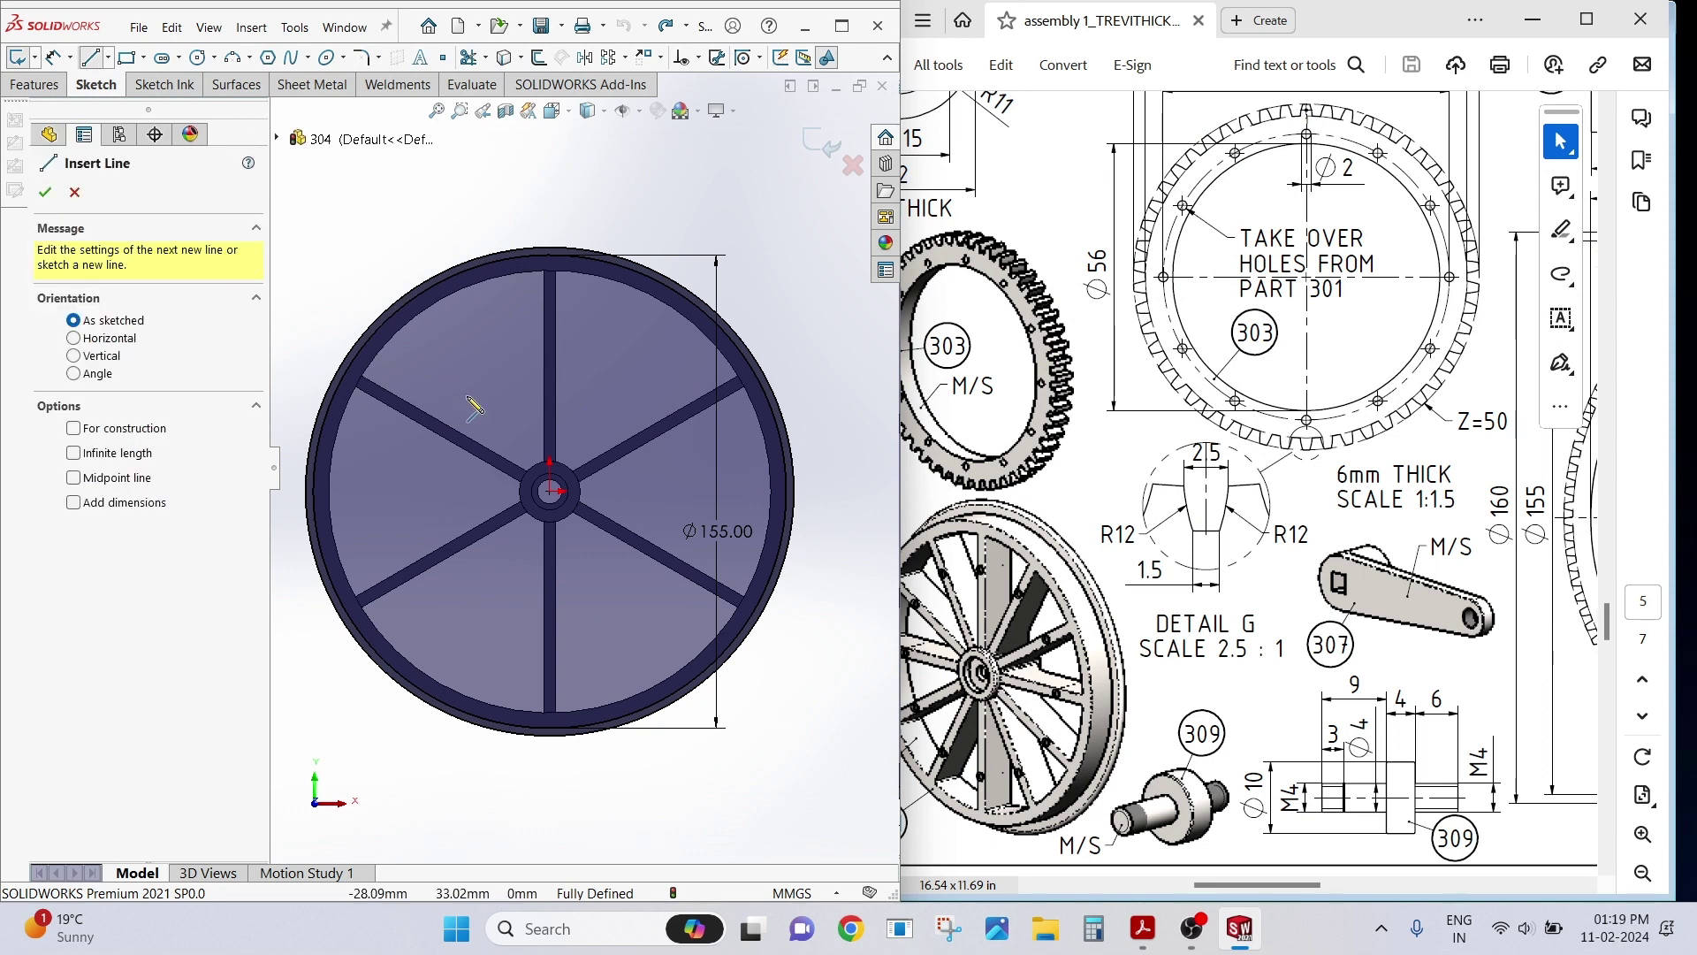
left_click(550, 492)
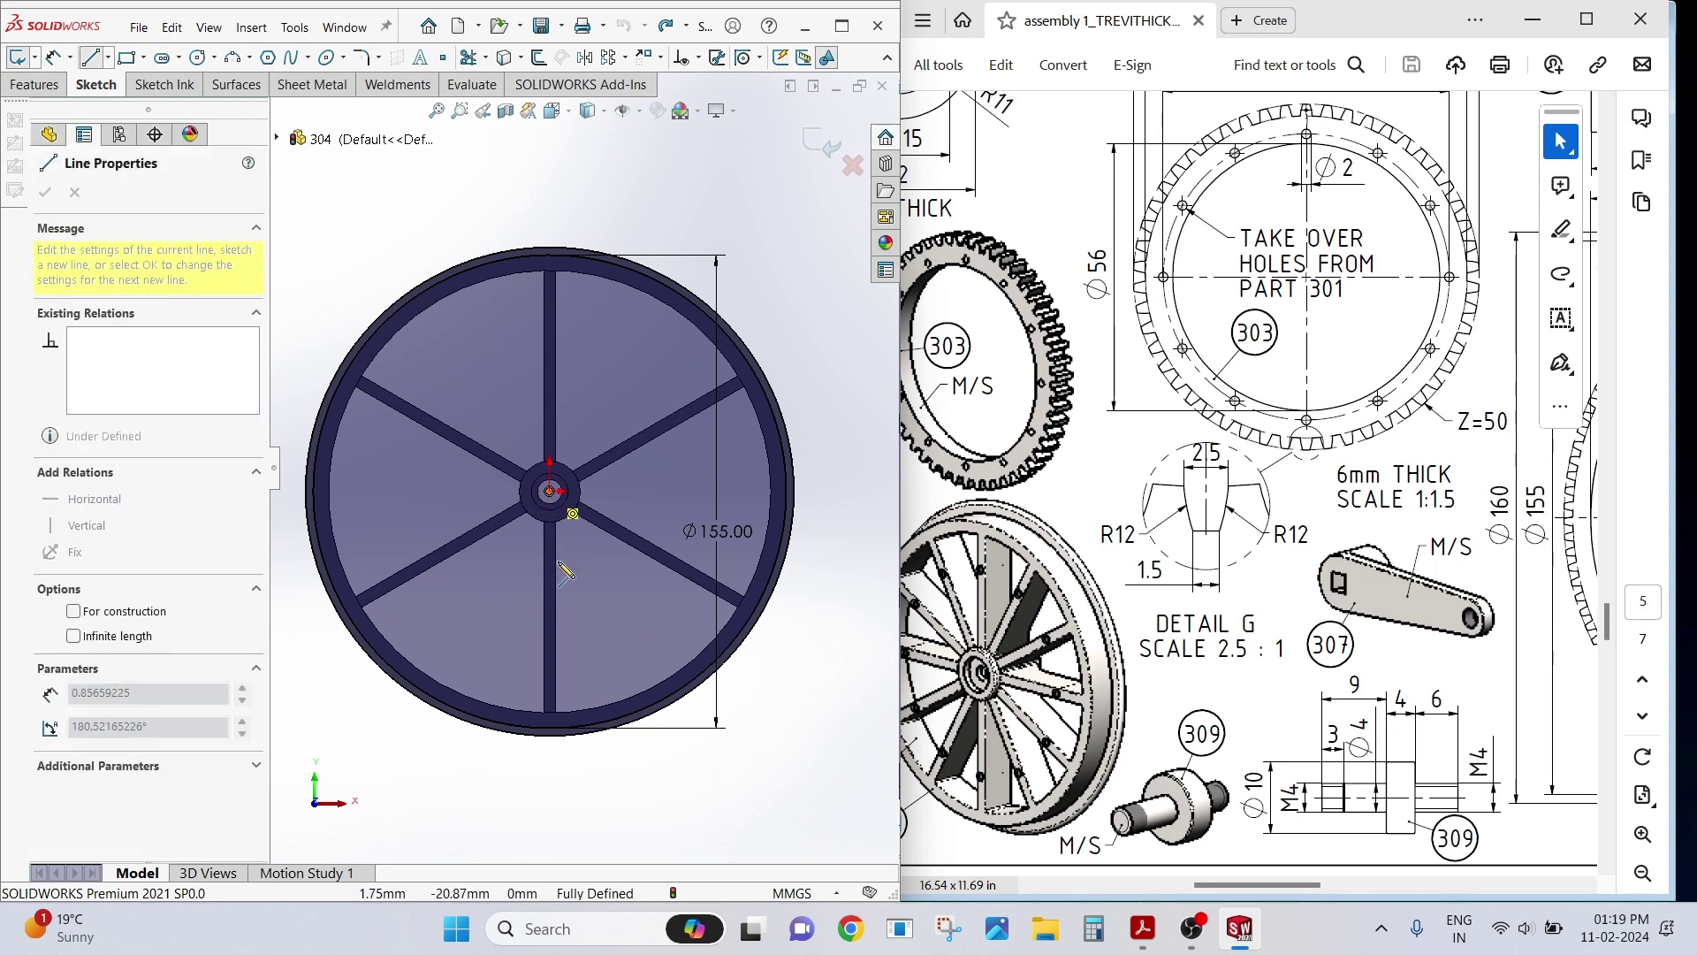
left_click(550, 733)
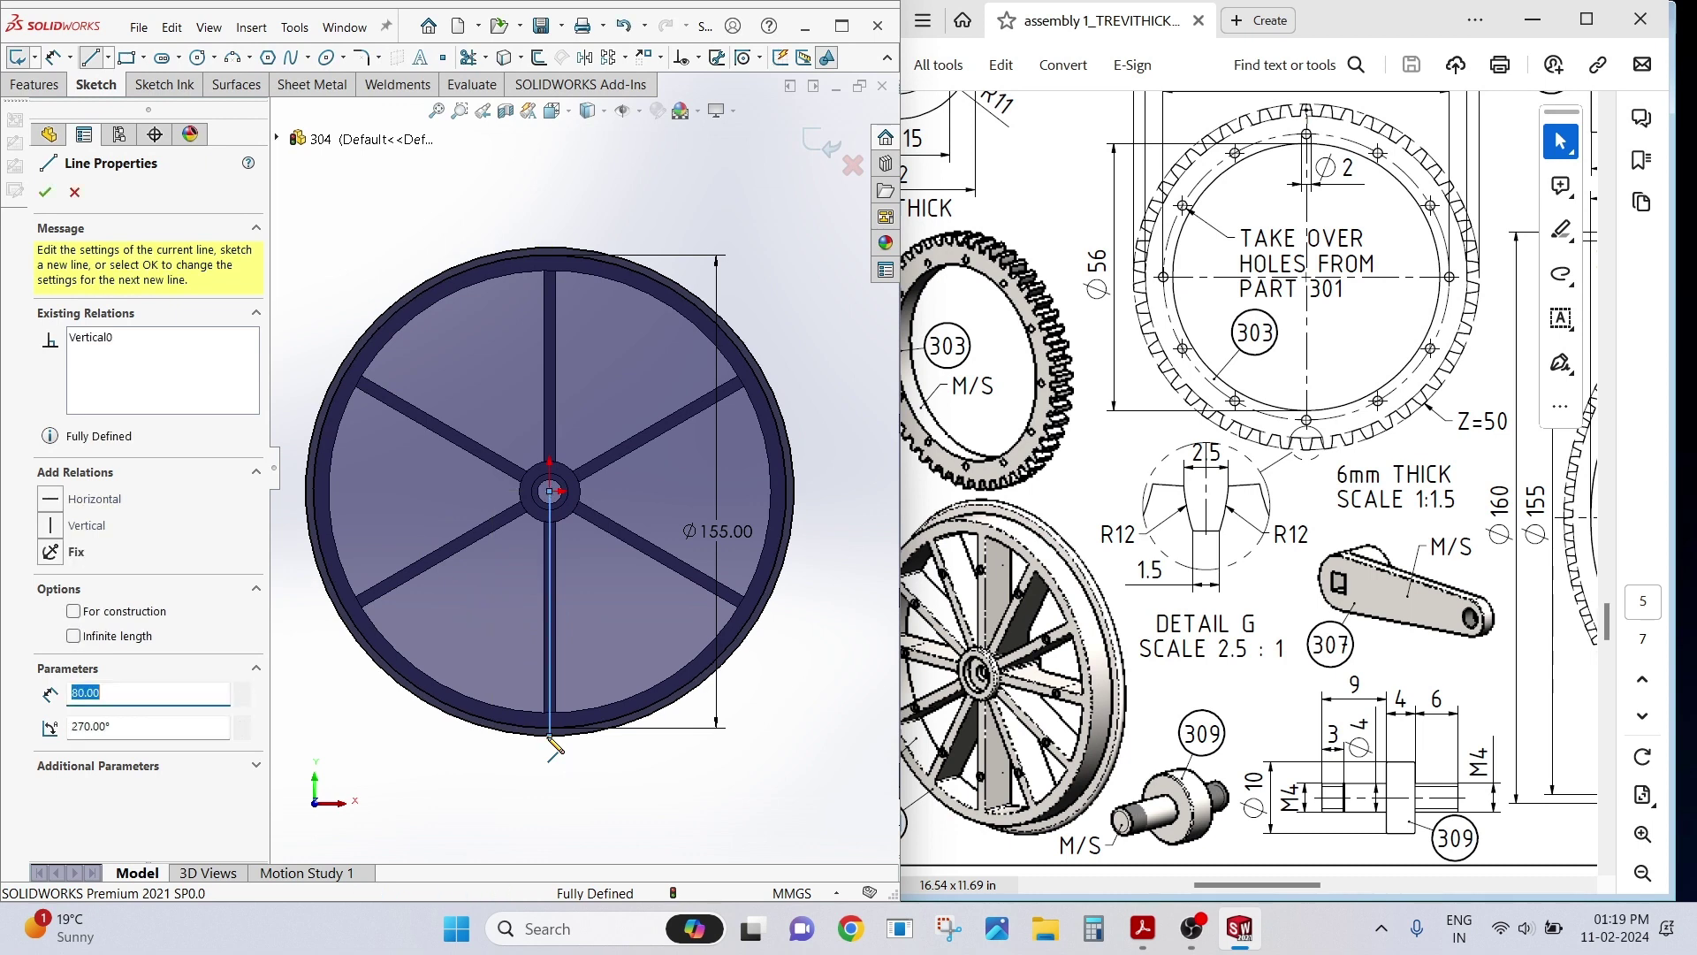
right_click(606, 765)
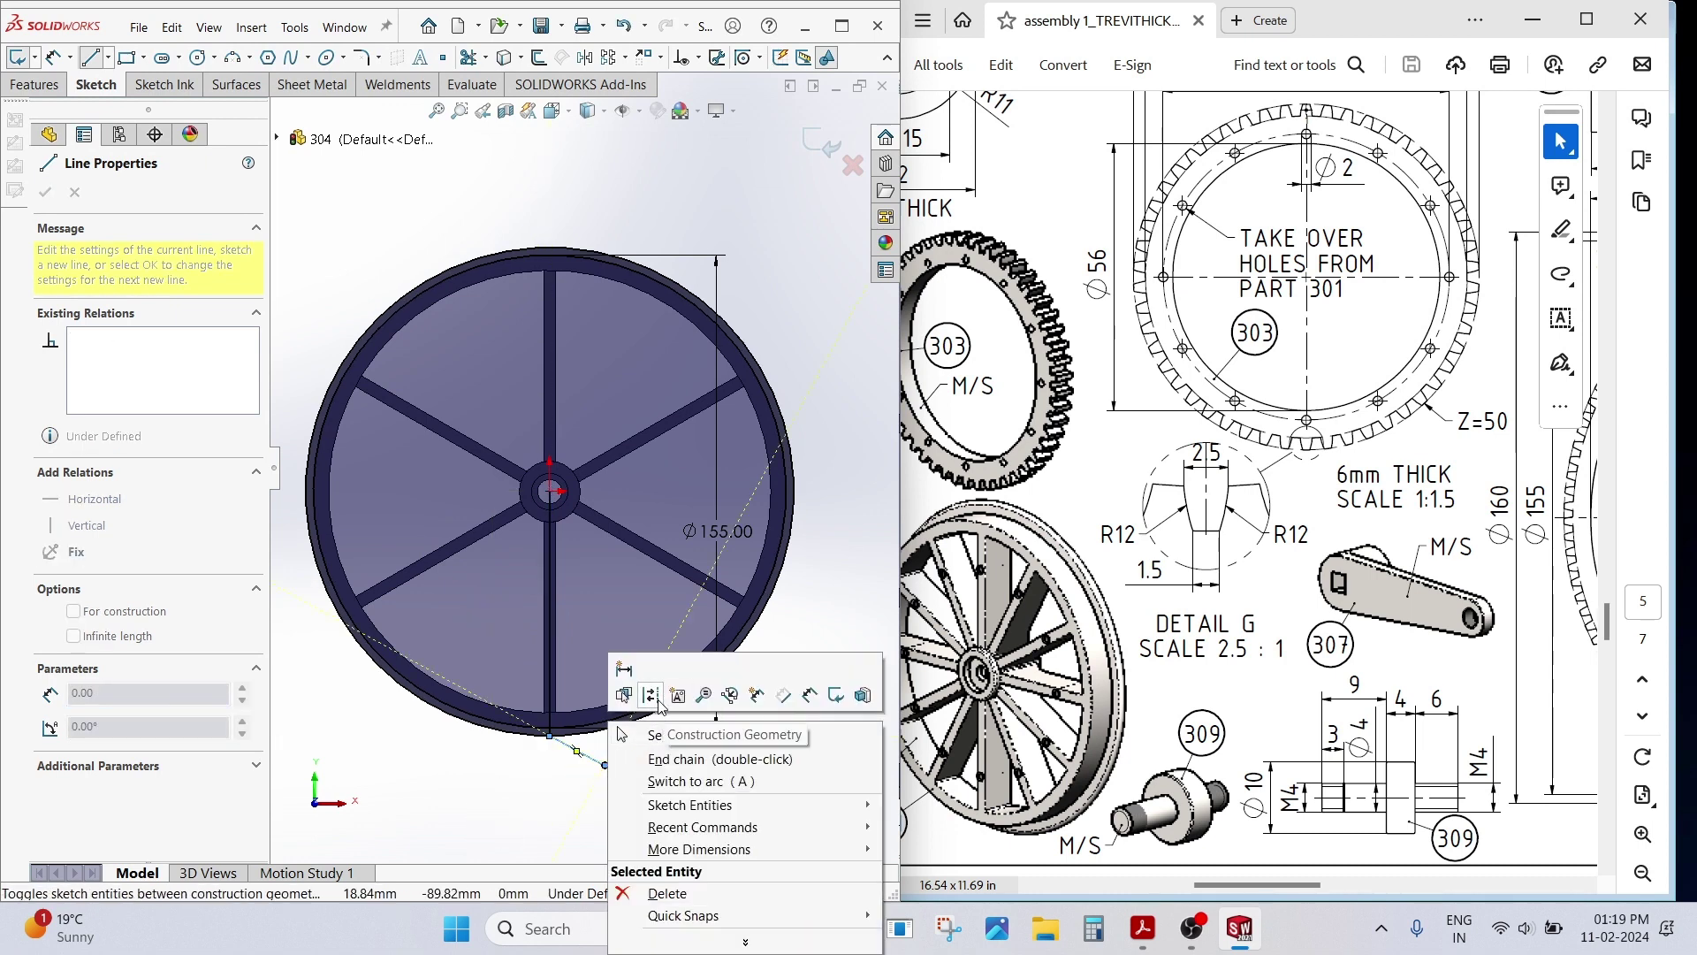
left_click(659, 735)
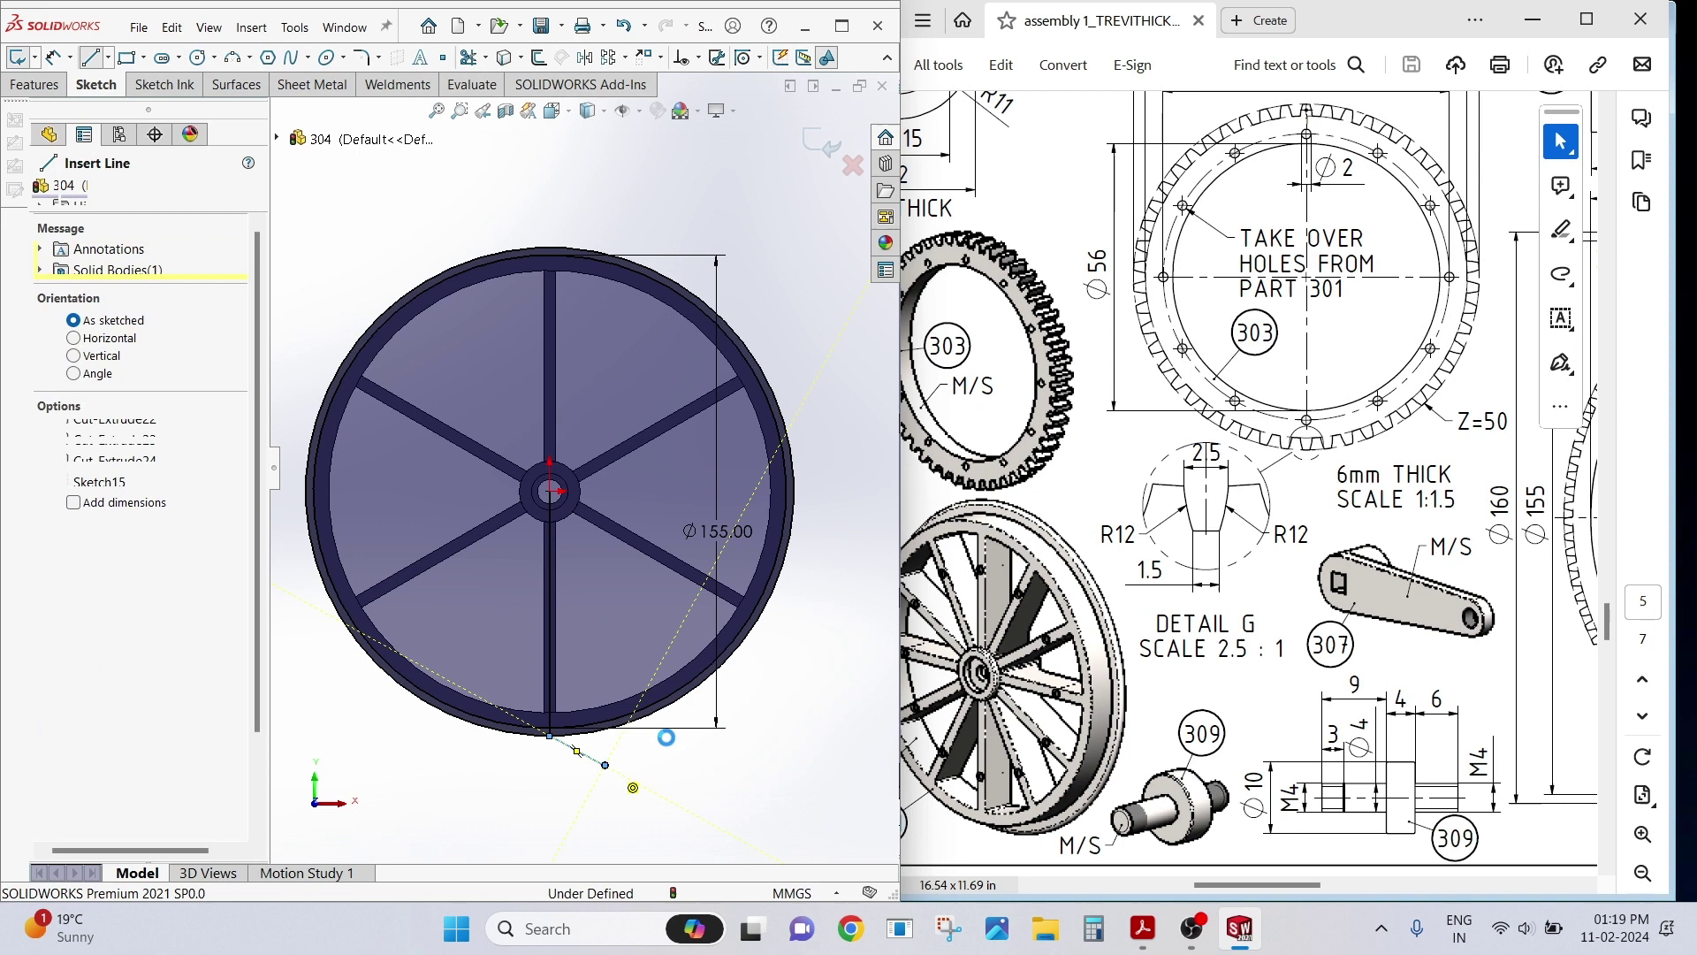
left_click(601, 766)
left_click_drag(604, 768, 549, 491)
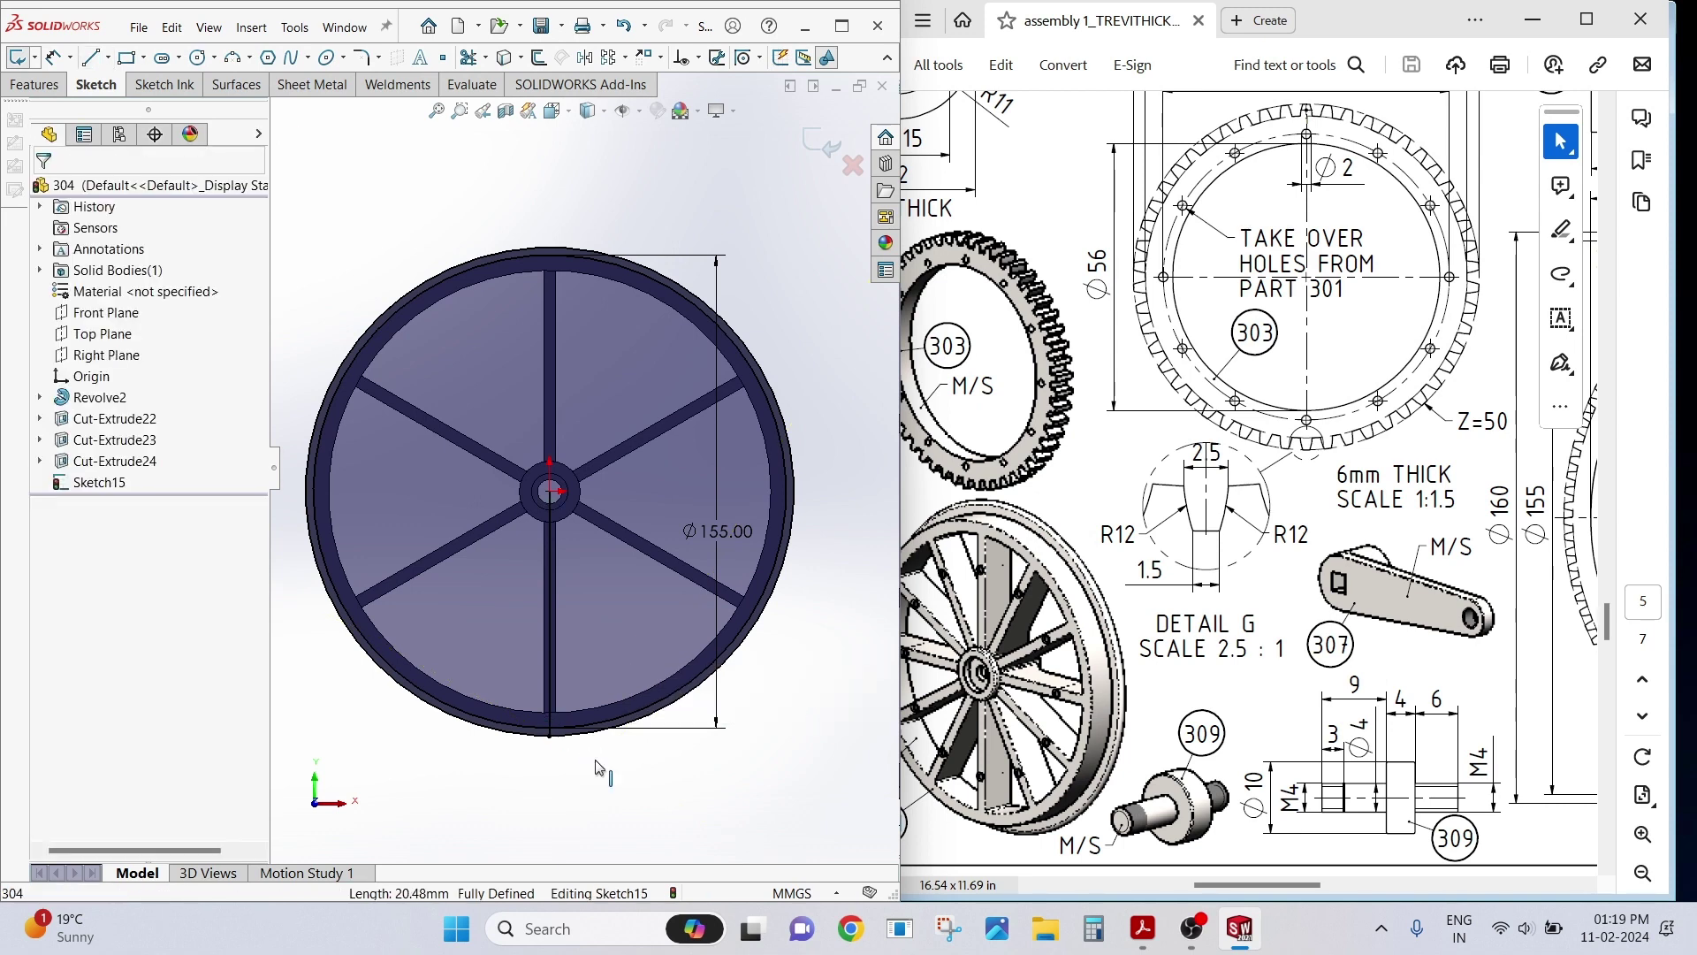
left_click(549, 581)
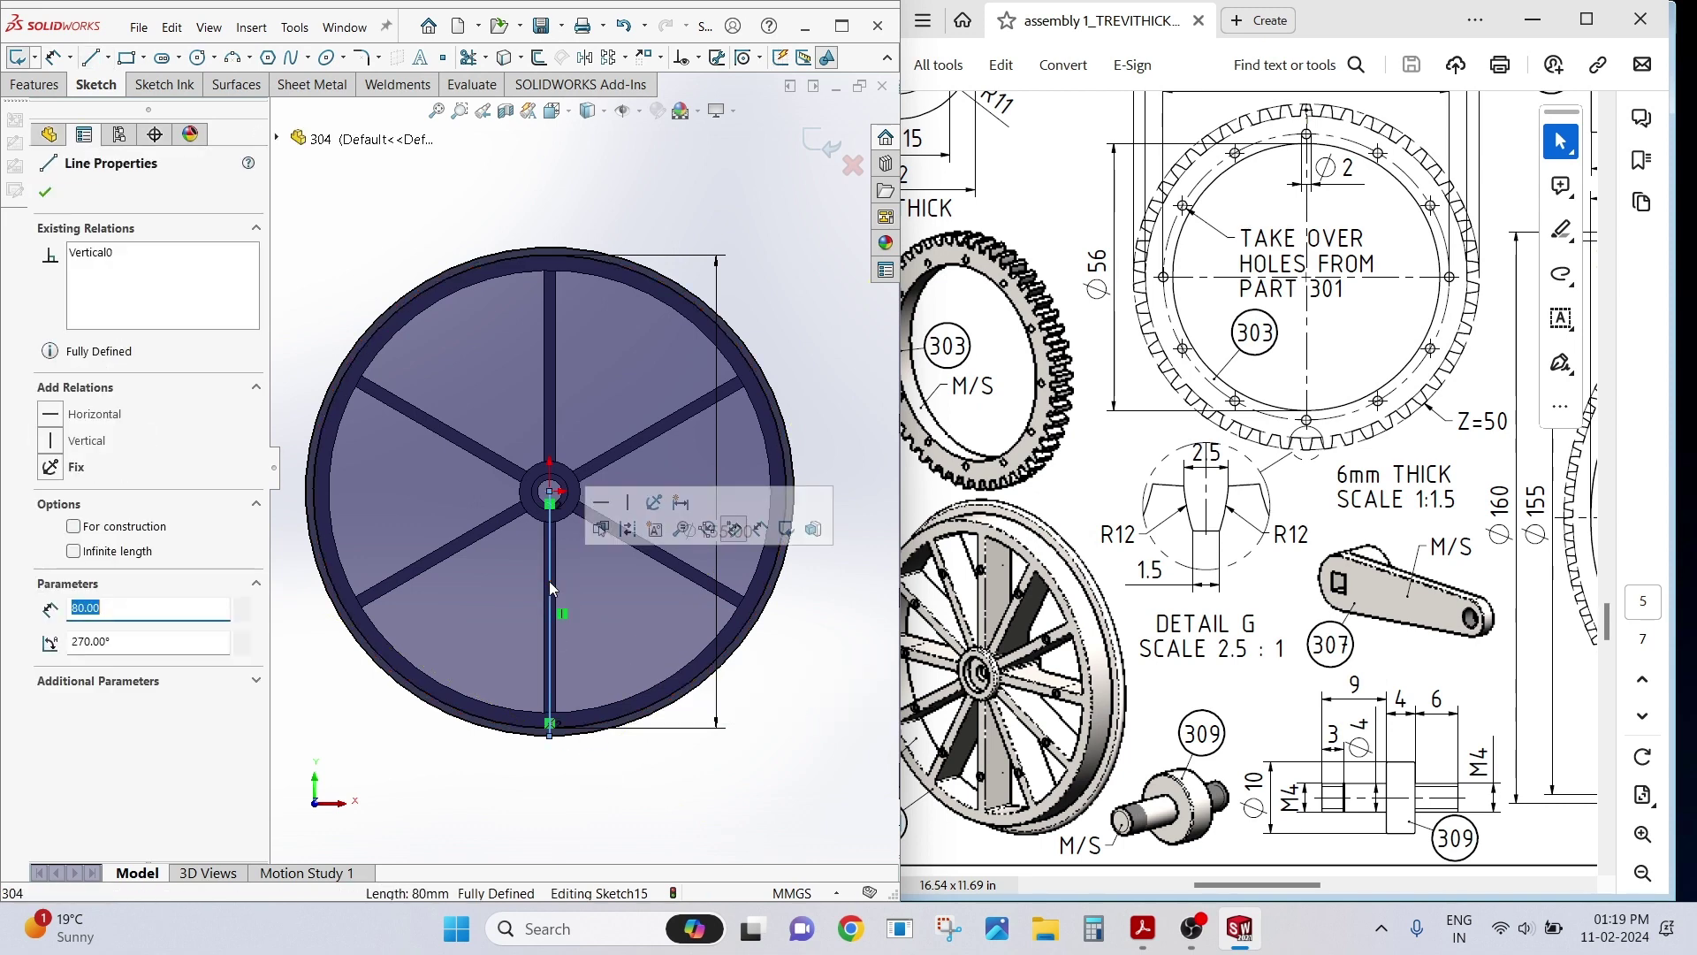
left_click(630, 529)
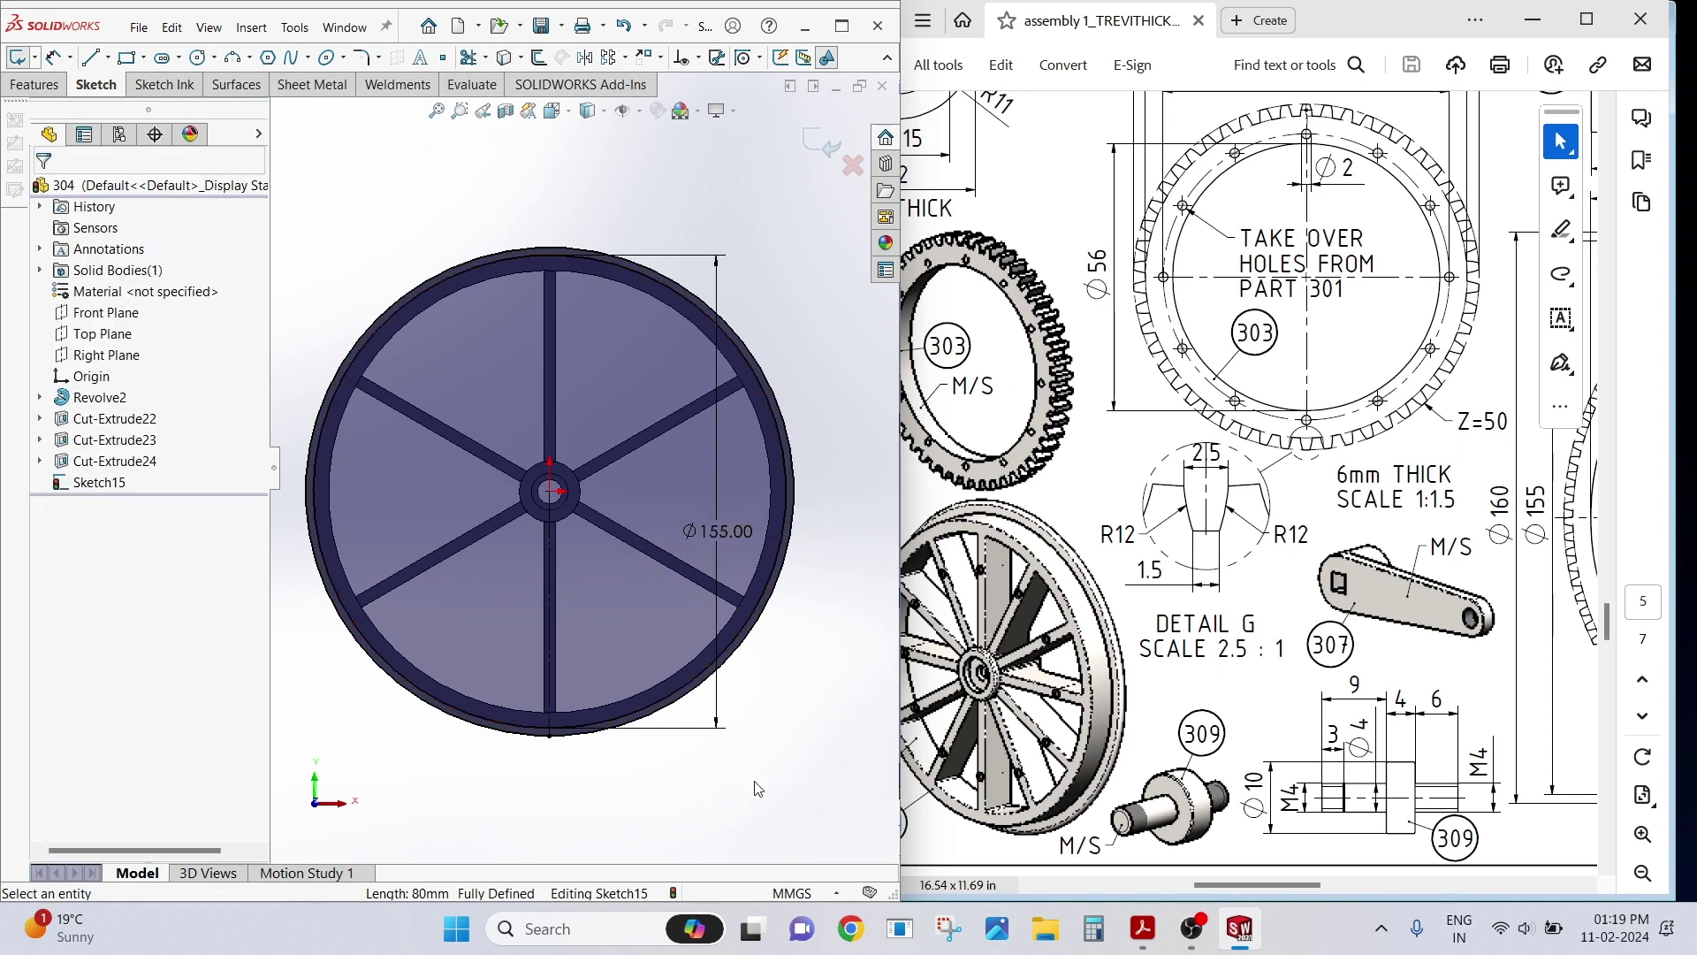
scroll(549, 684, "down", 5)
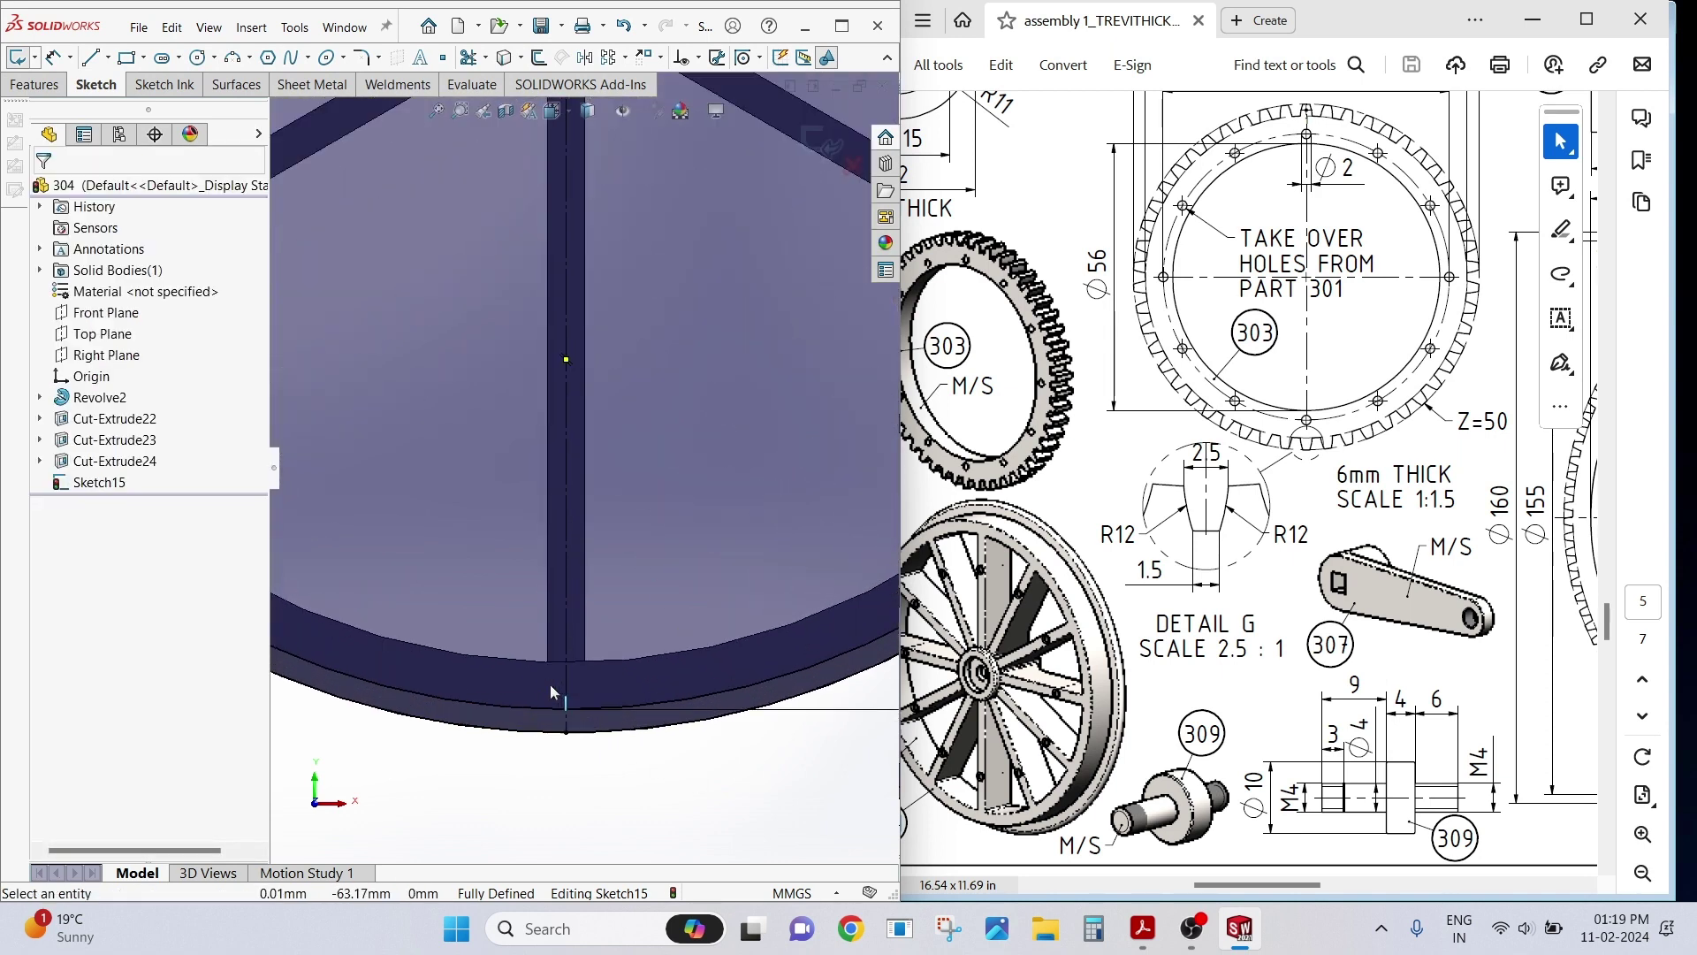
scroll(550, 682, "down", 2)
scroll(633, 543, "down", 2)
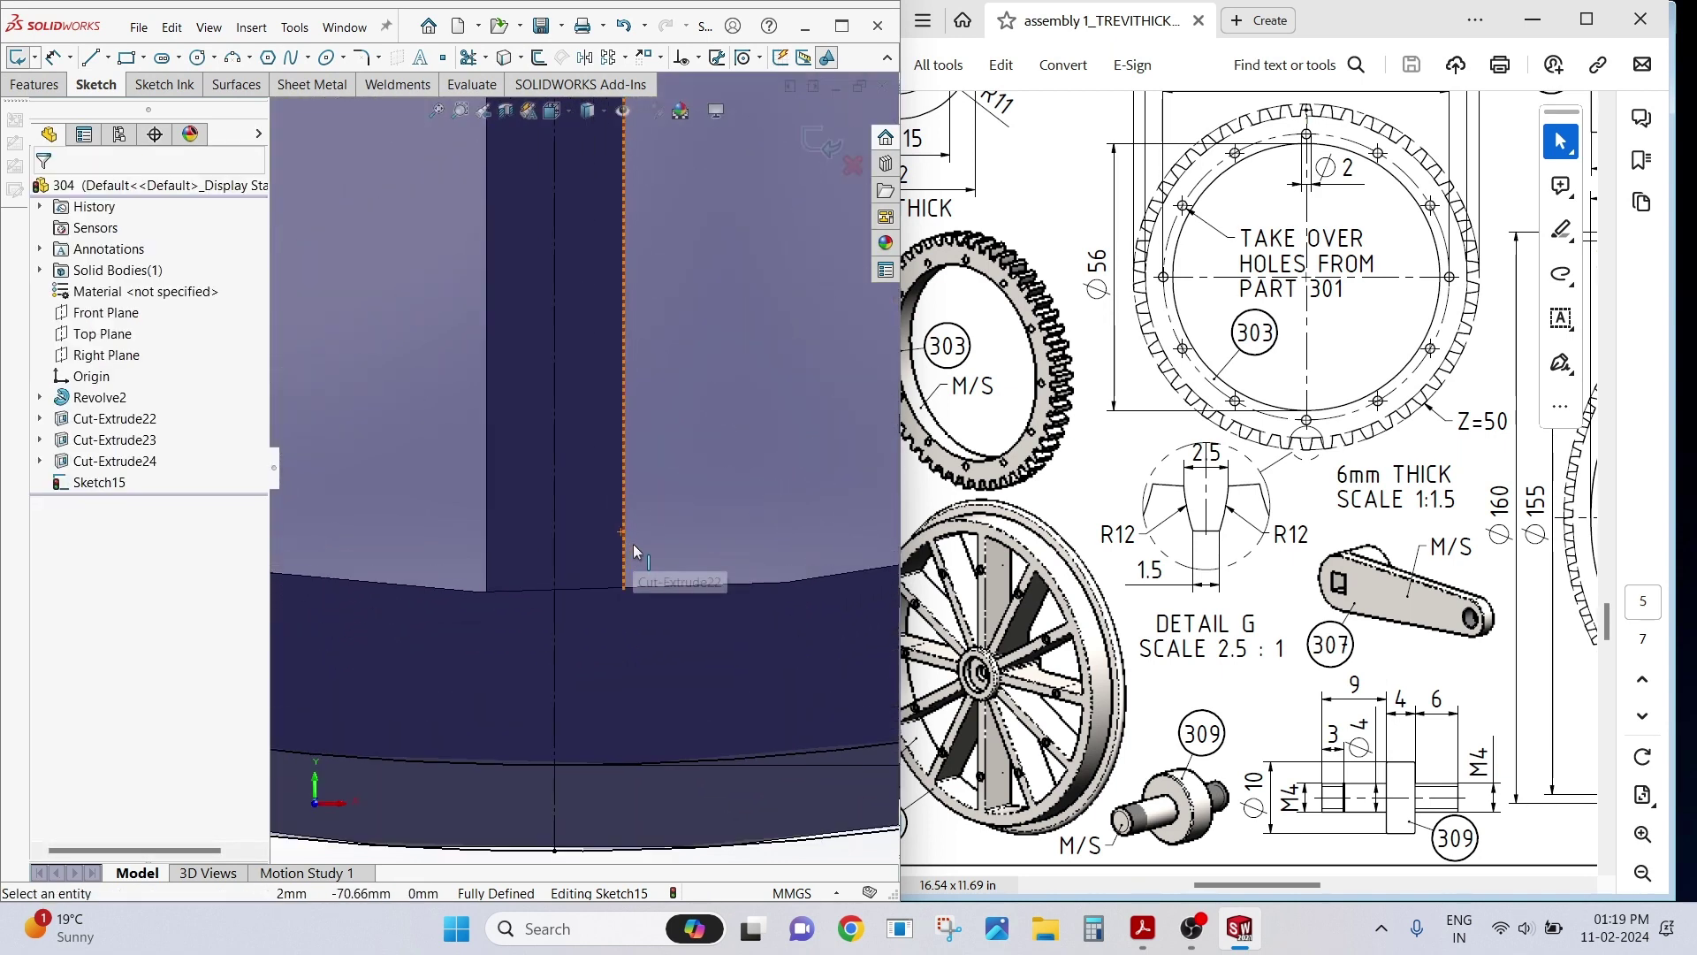
scroll(632, 543, "up", 1)
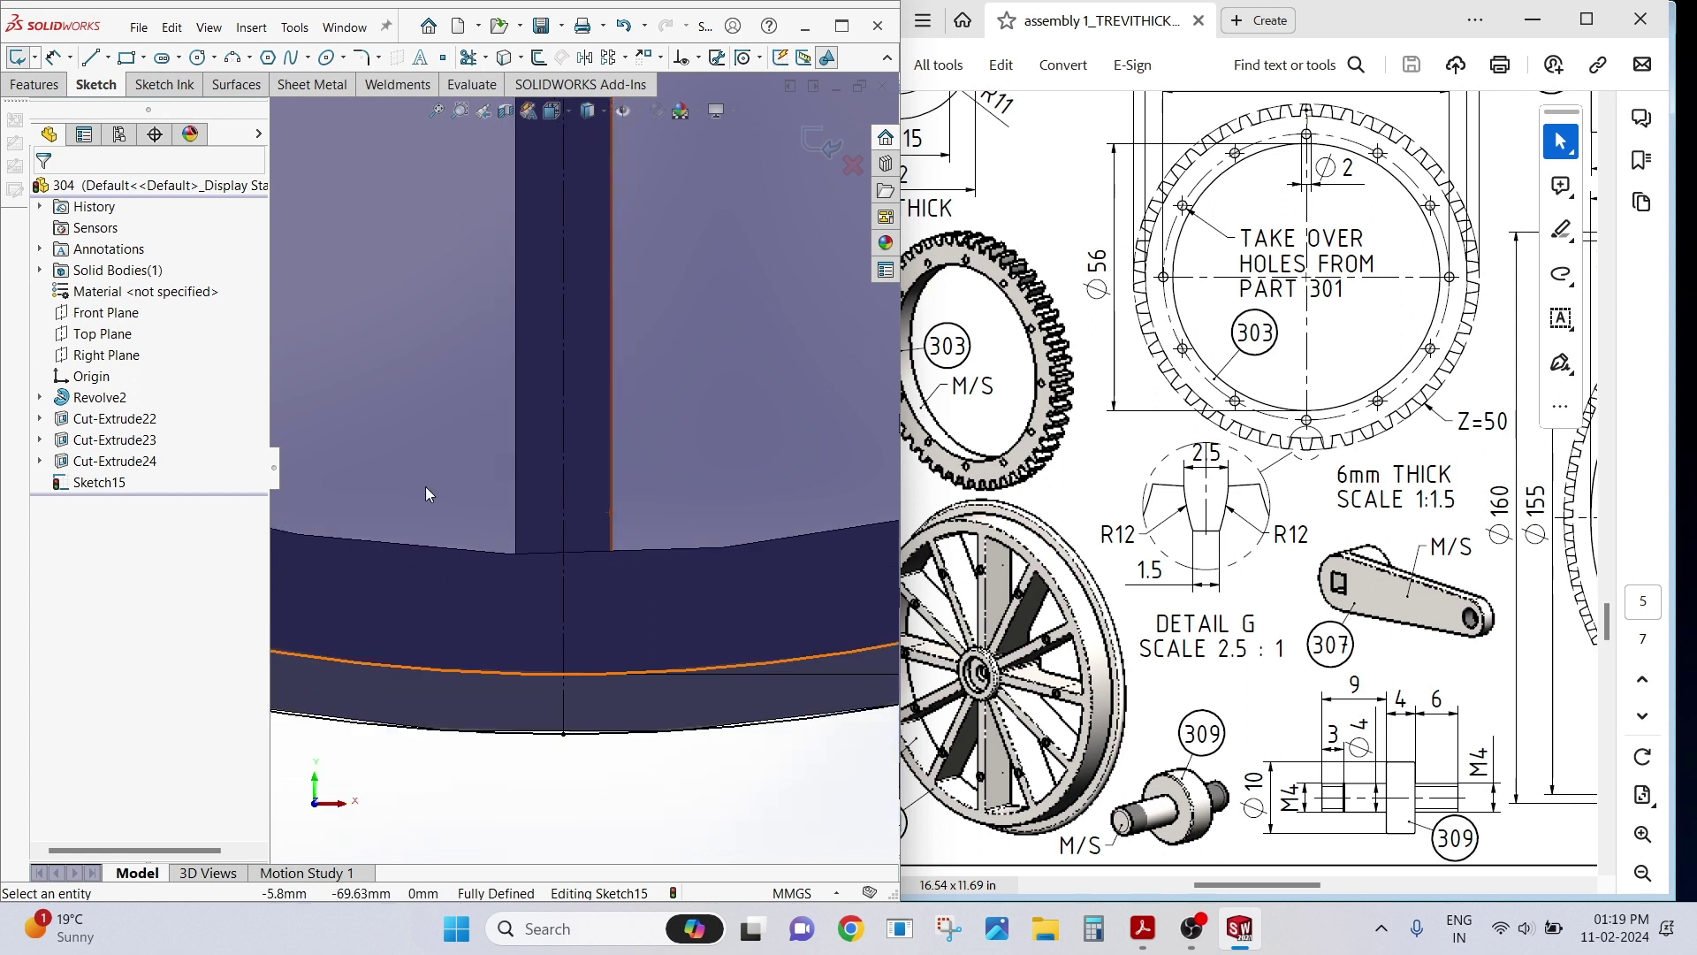
Sketch two arcs bridging the band between the Ø155 circle and Ø160 rim edge.
left_click(234, 58)
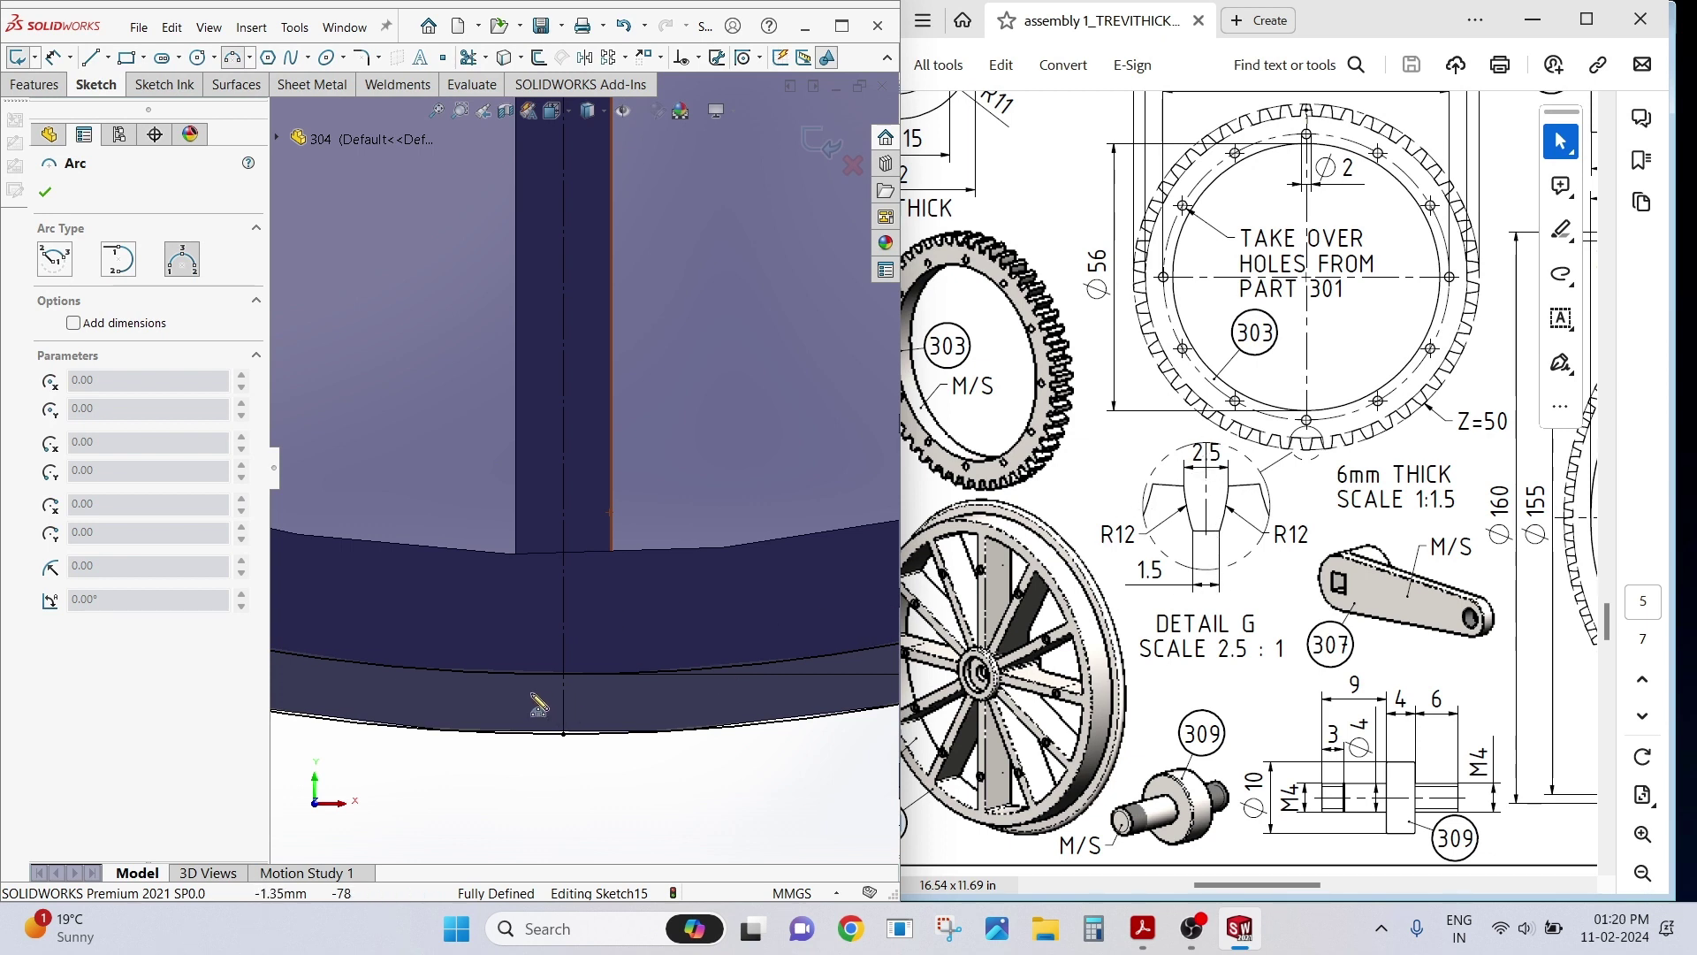
left_click(511, 675)
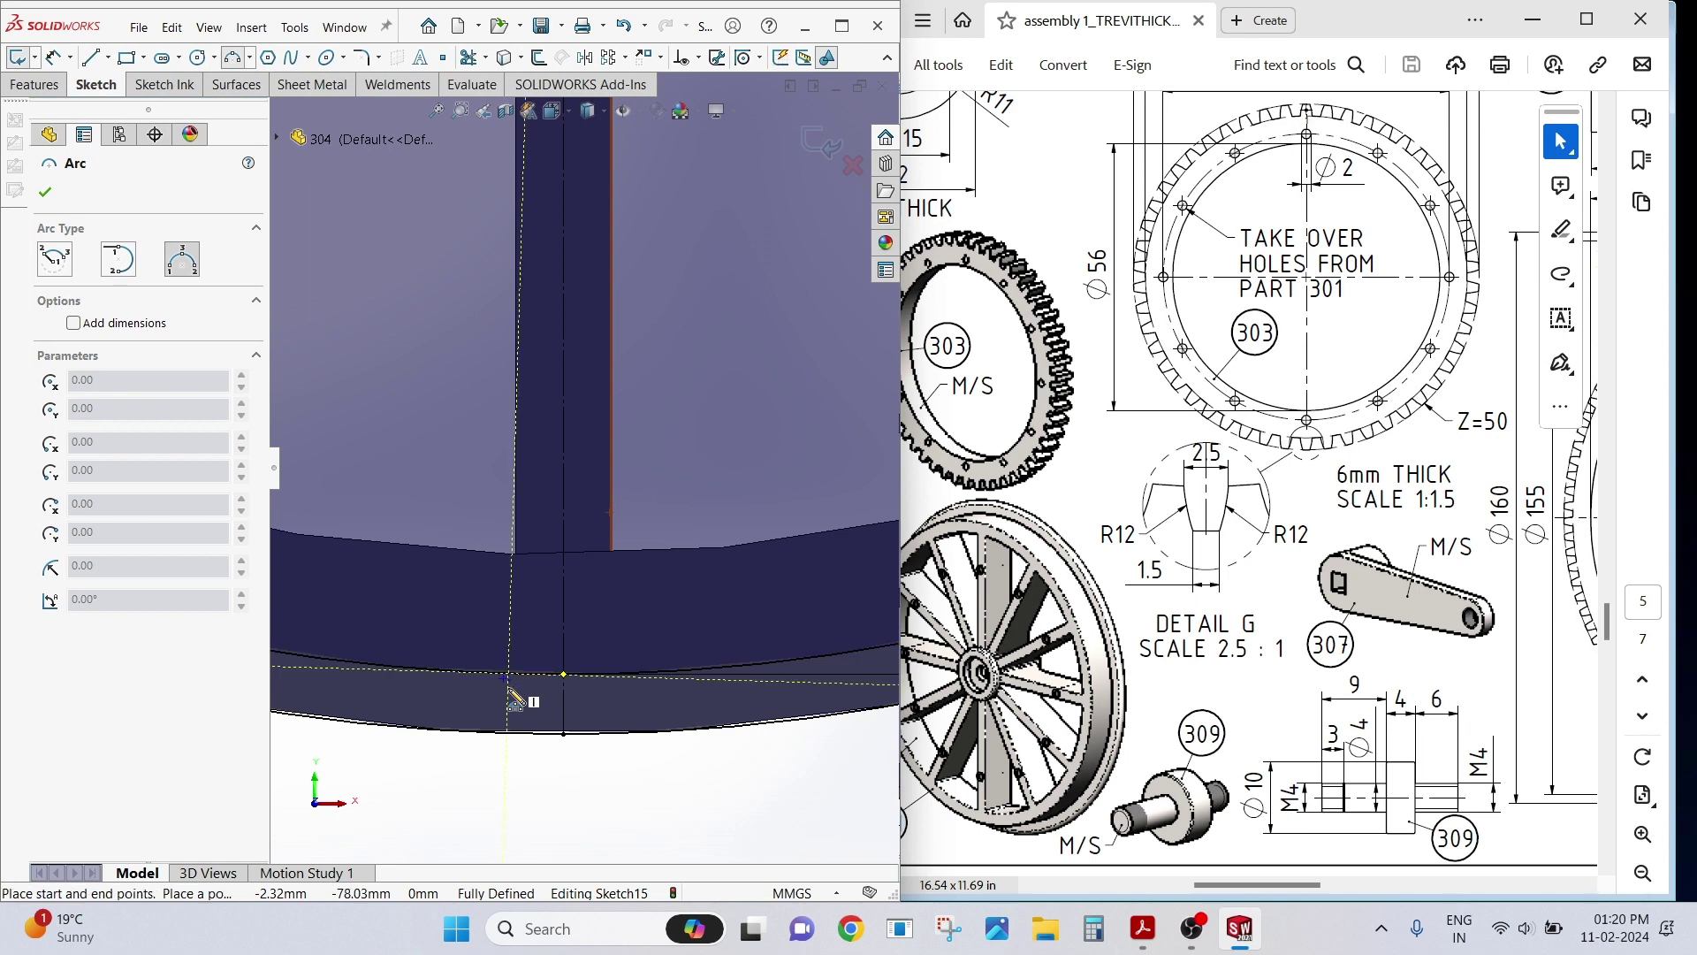
left_click(524, 733)
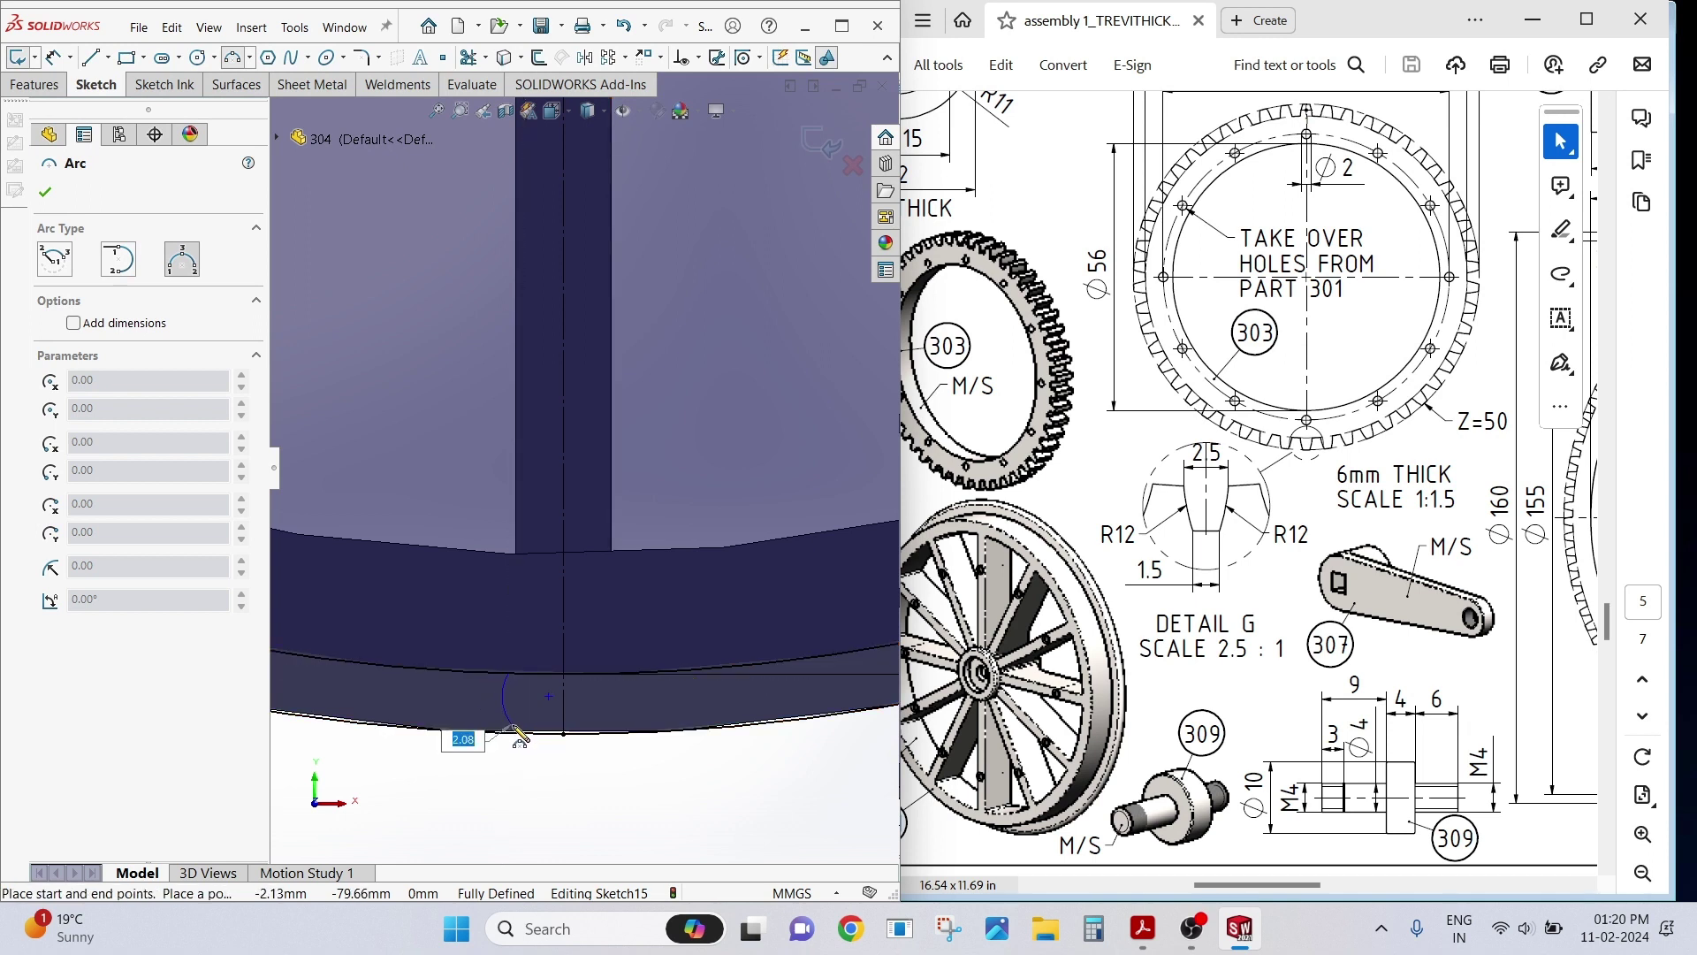
left_click(520, 723)
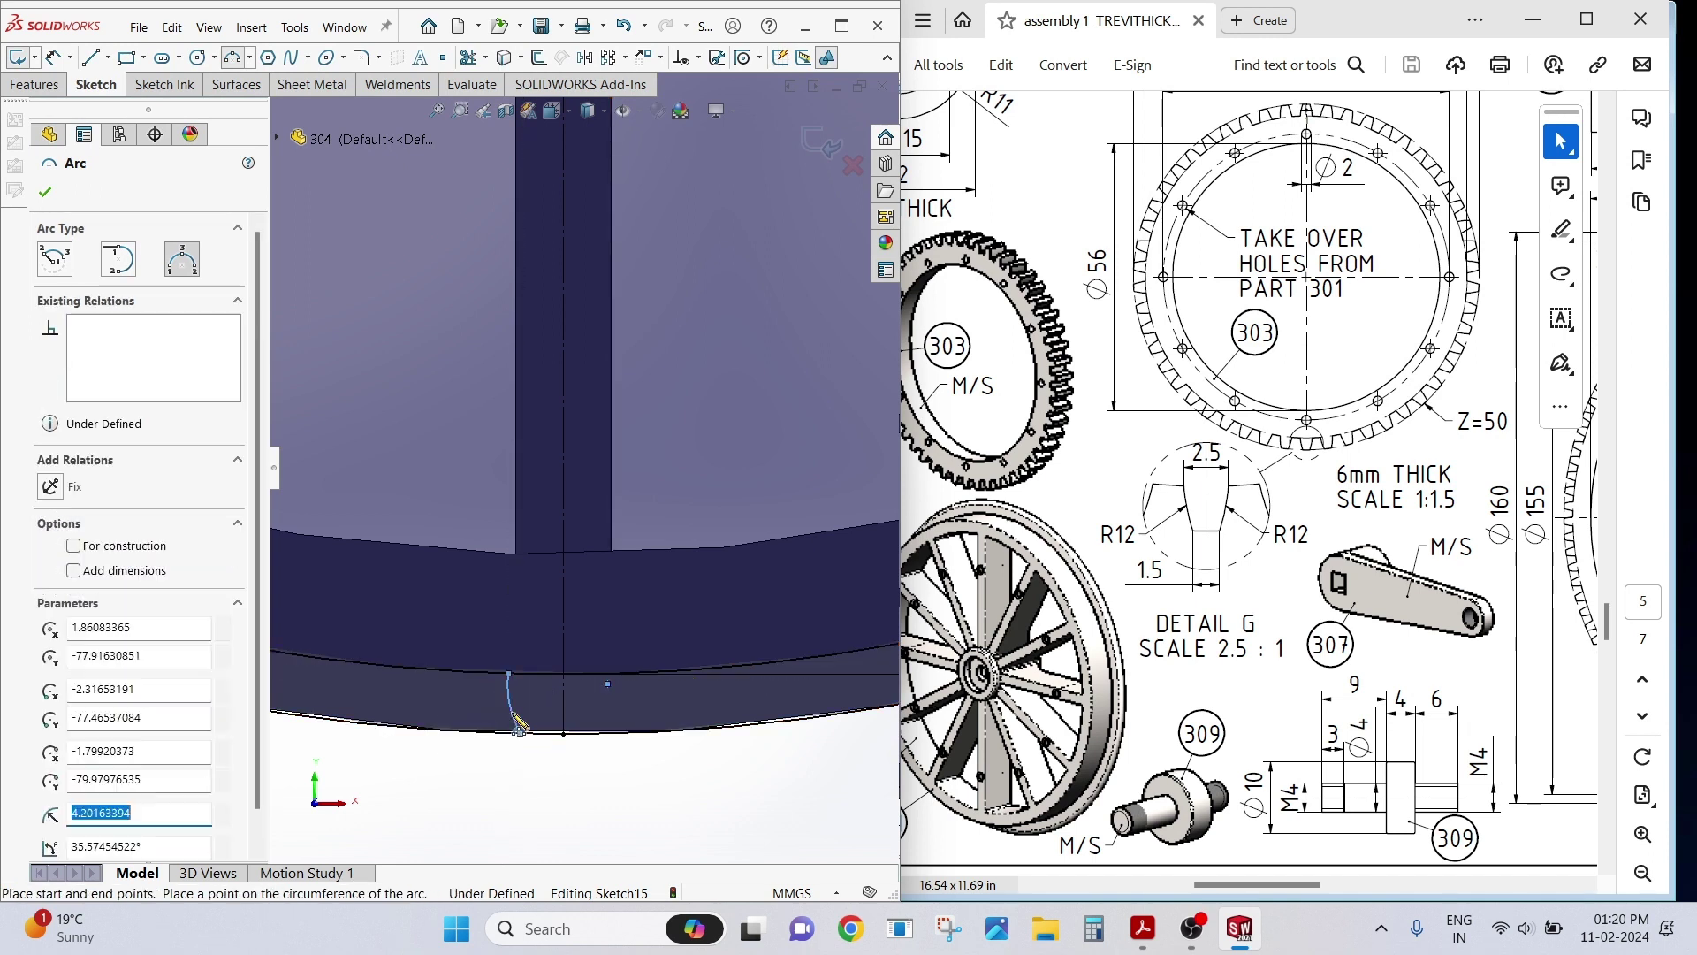
left_click(607, 684)
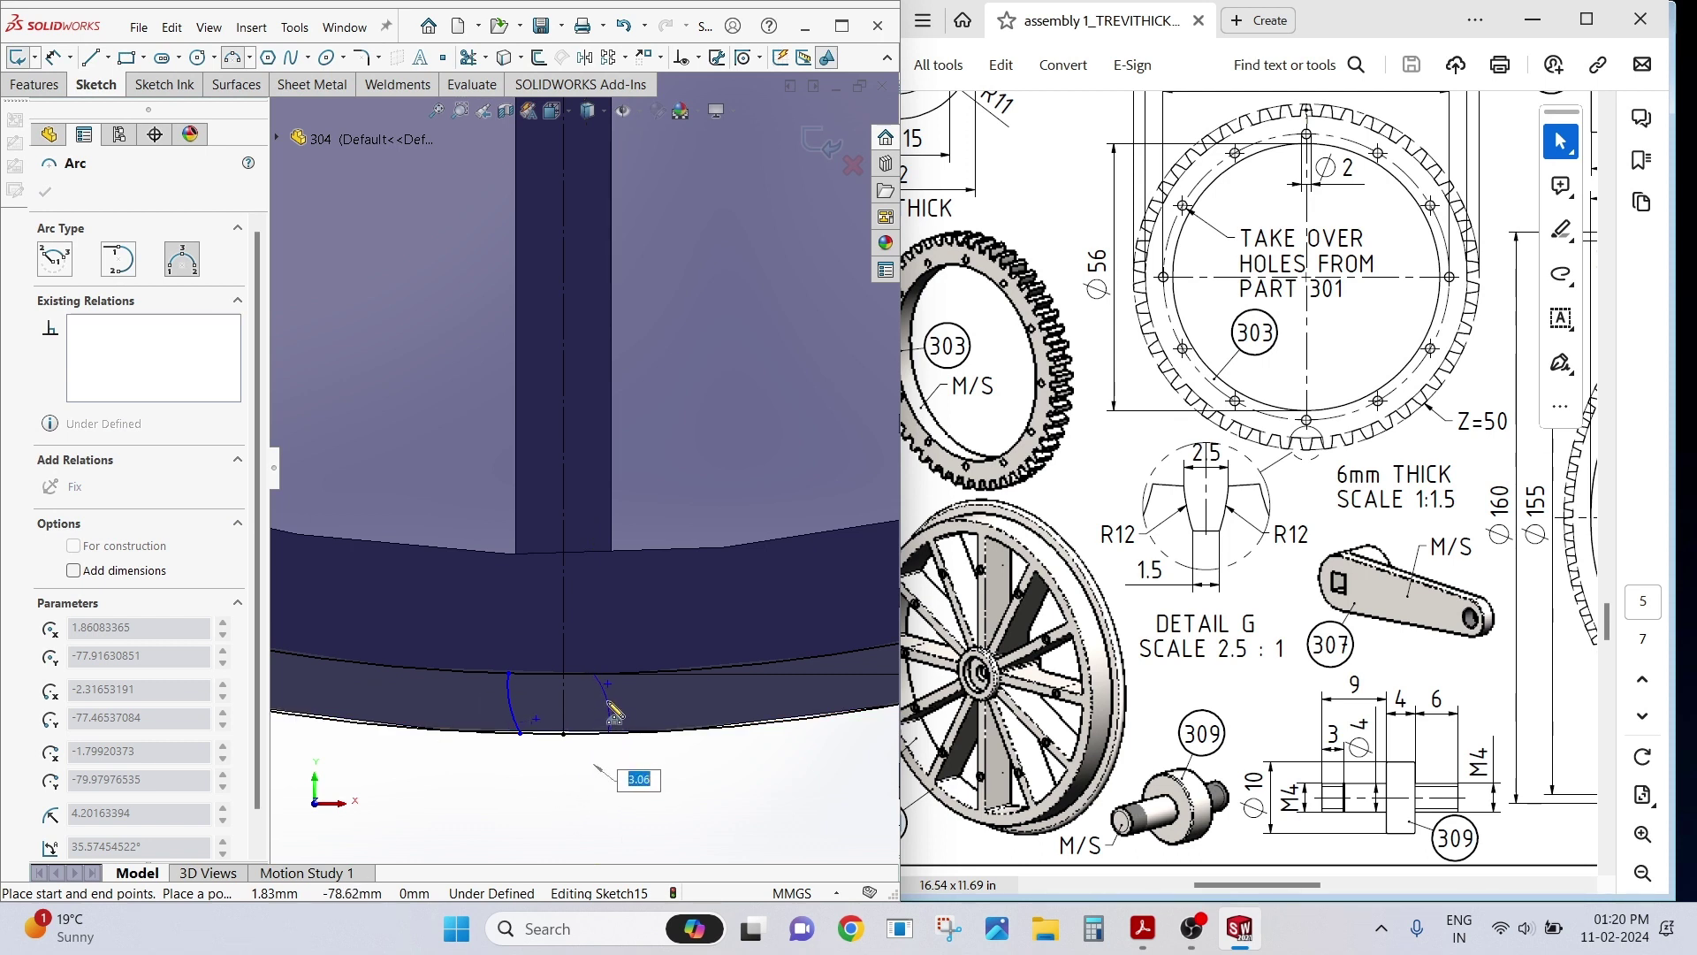
left_click(611, 709)
right_click(663, 776)
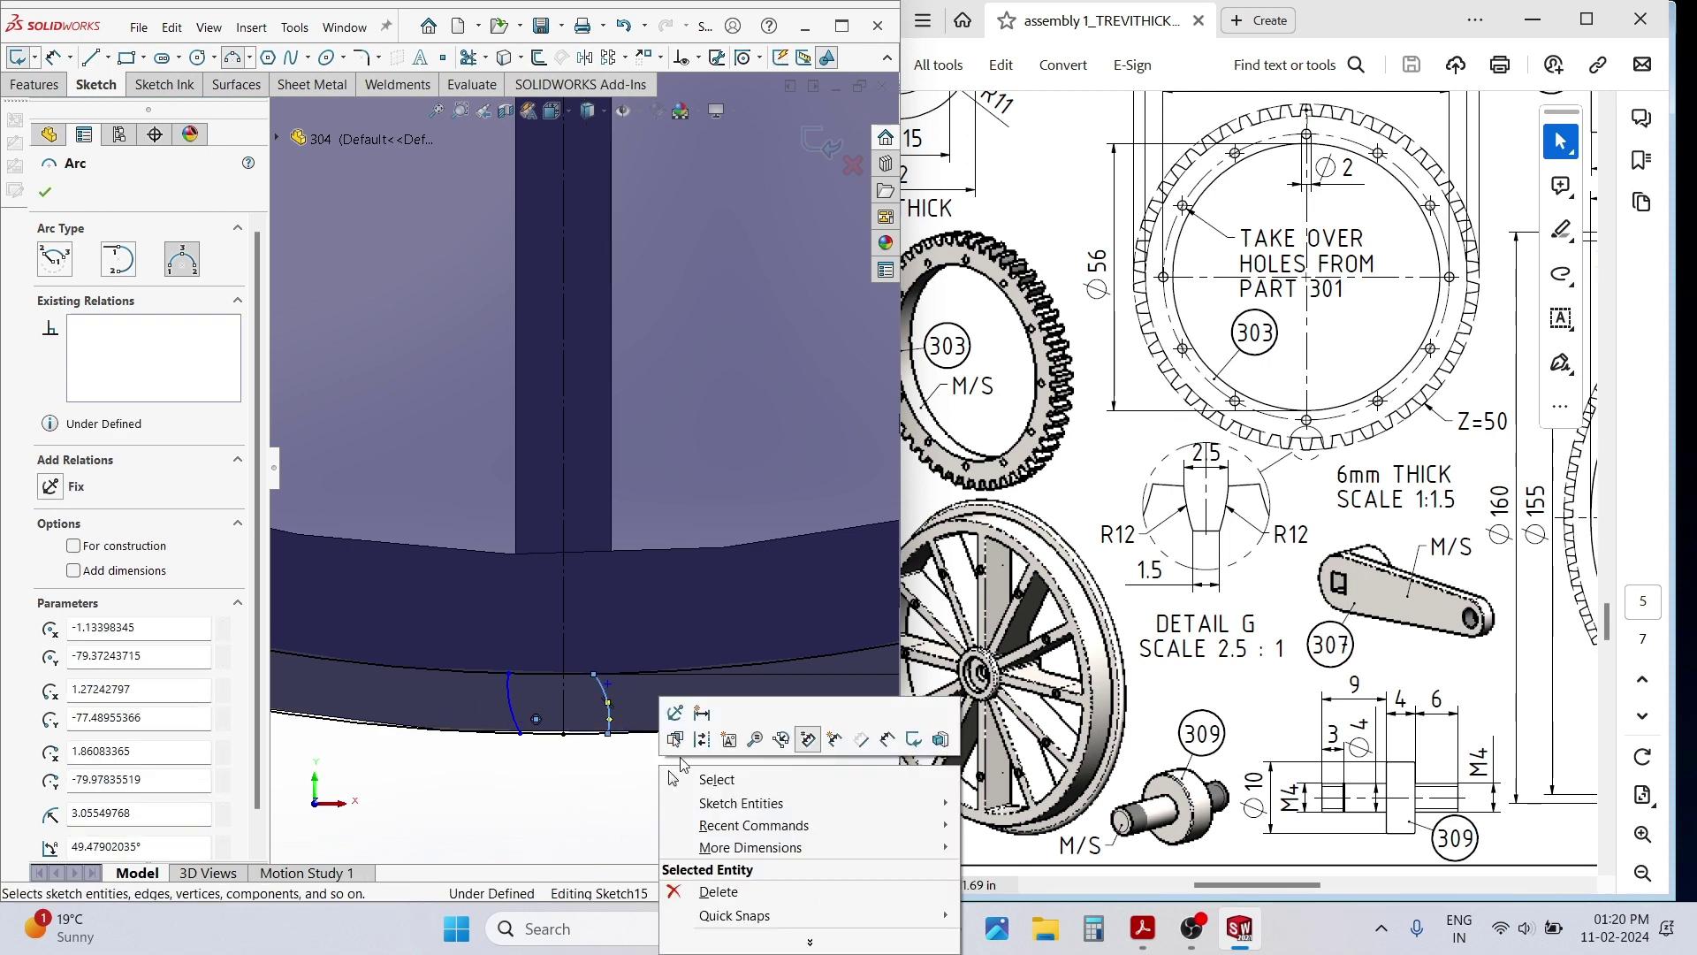
left_click(712, 780)
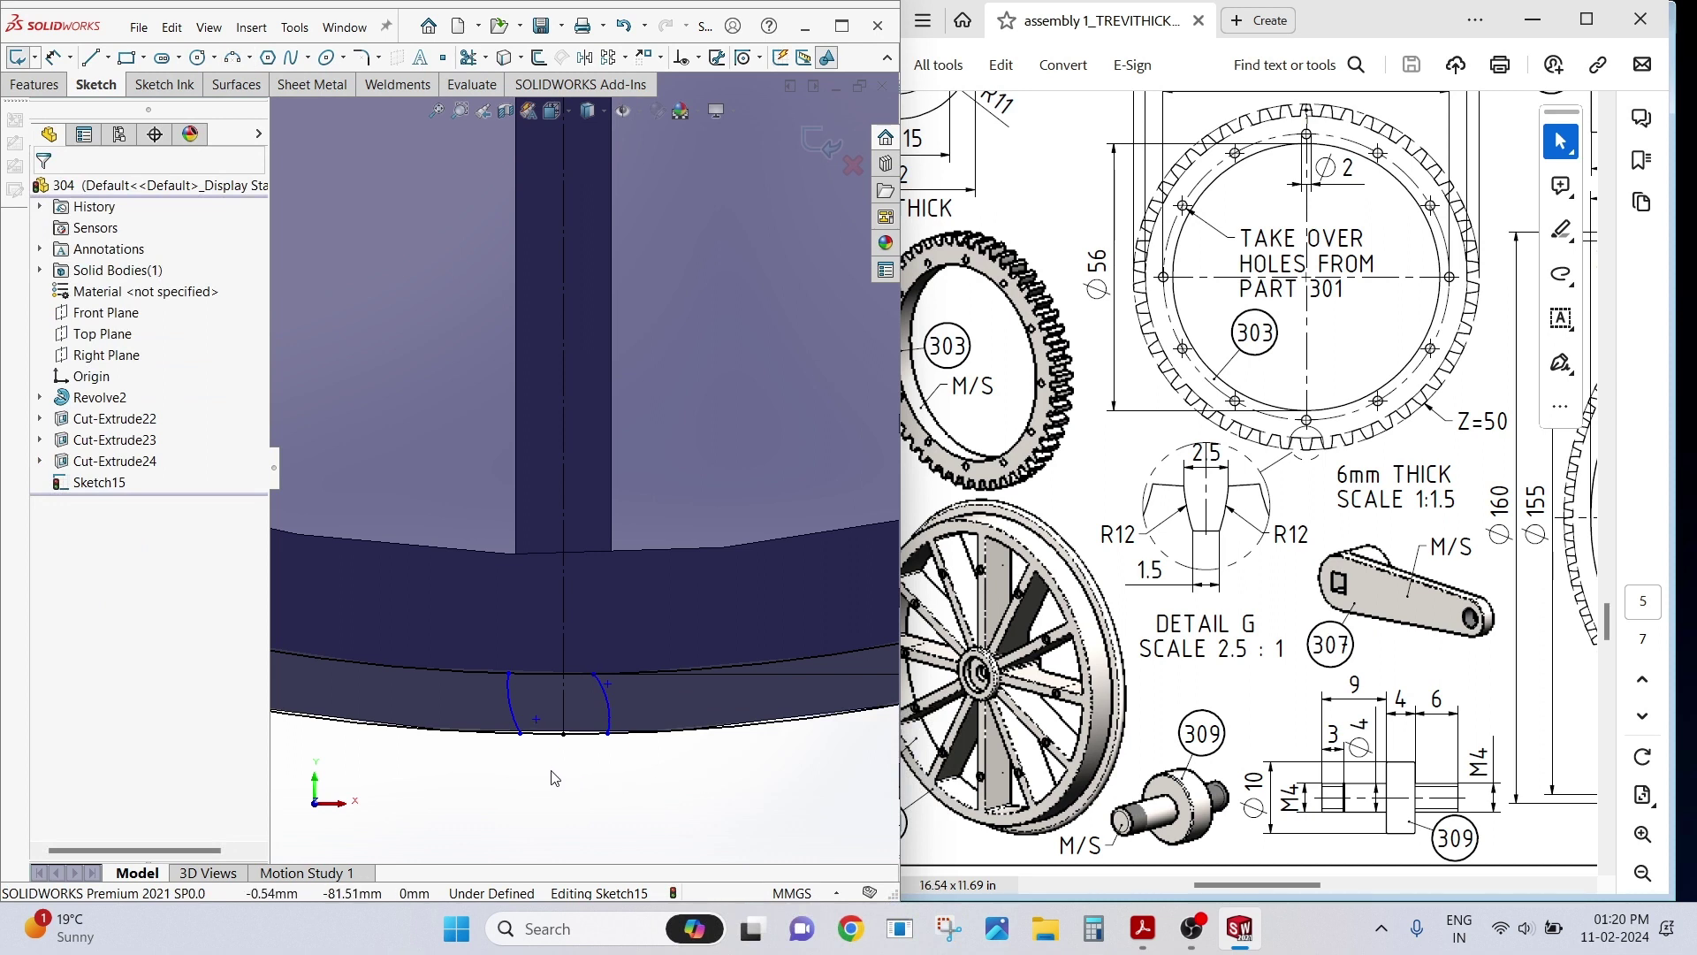
scroll(554, 778, "down", 2)
Make the arcs' lower and upper endpoints symmetric about the vertical centerline.
scroll(554, 778, "down", 2)
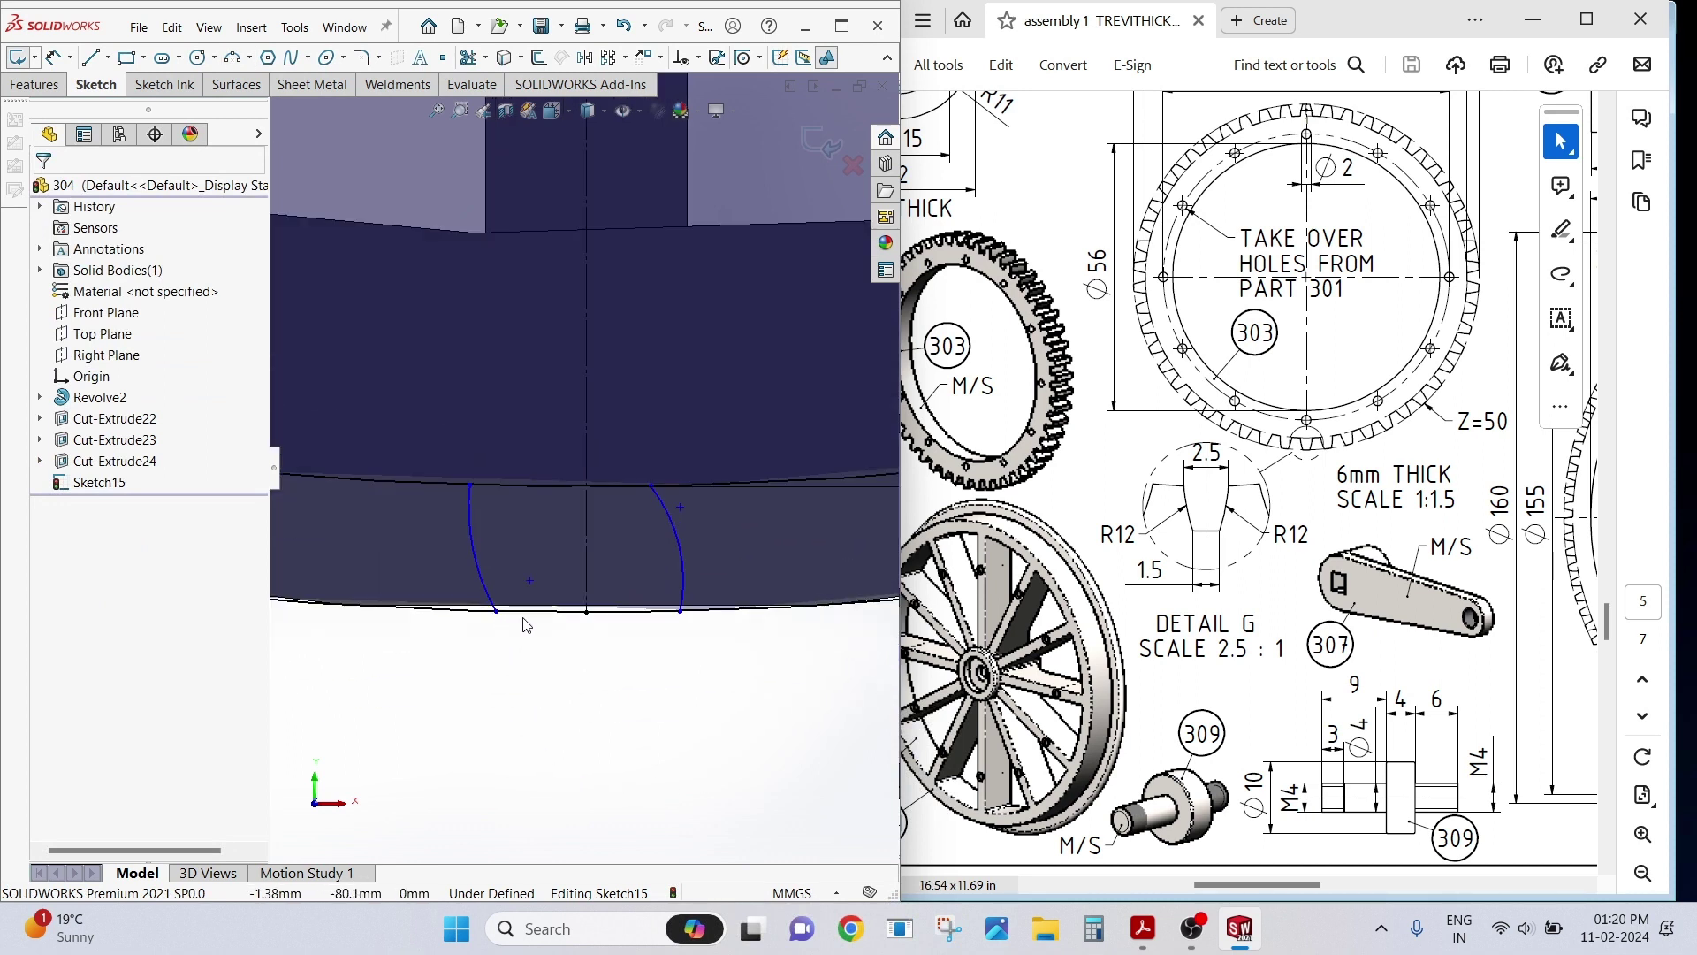
left_click(495, 611)
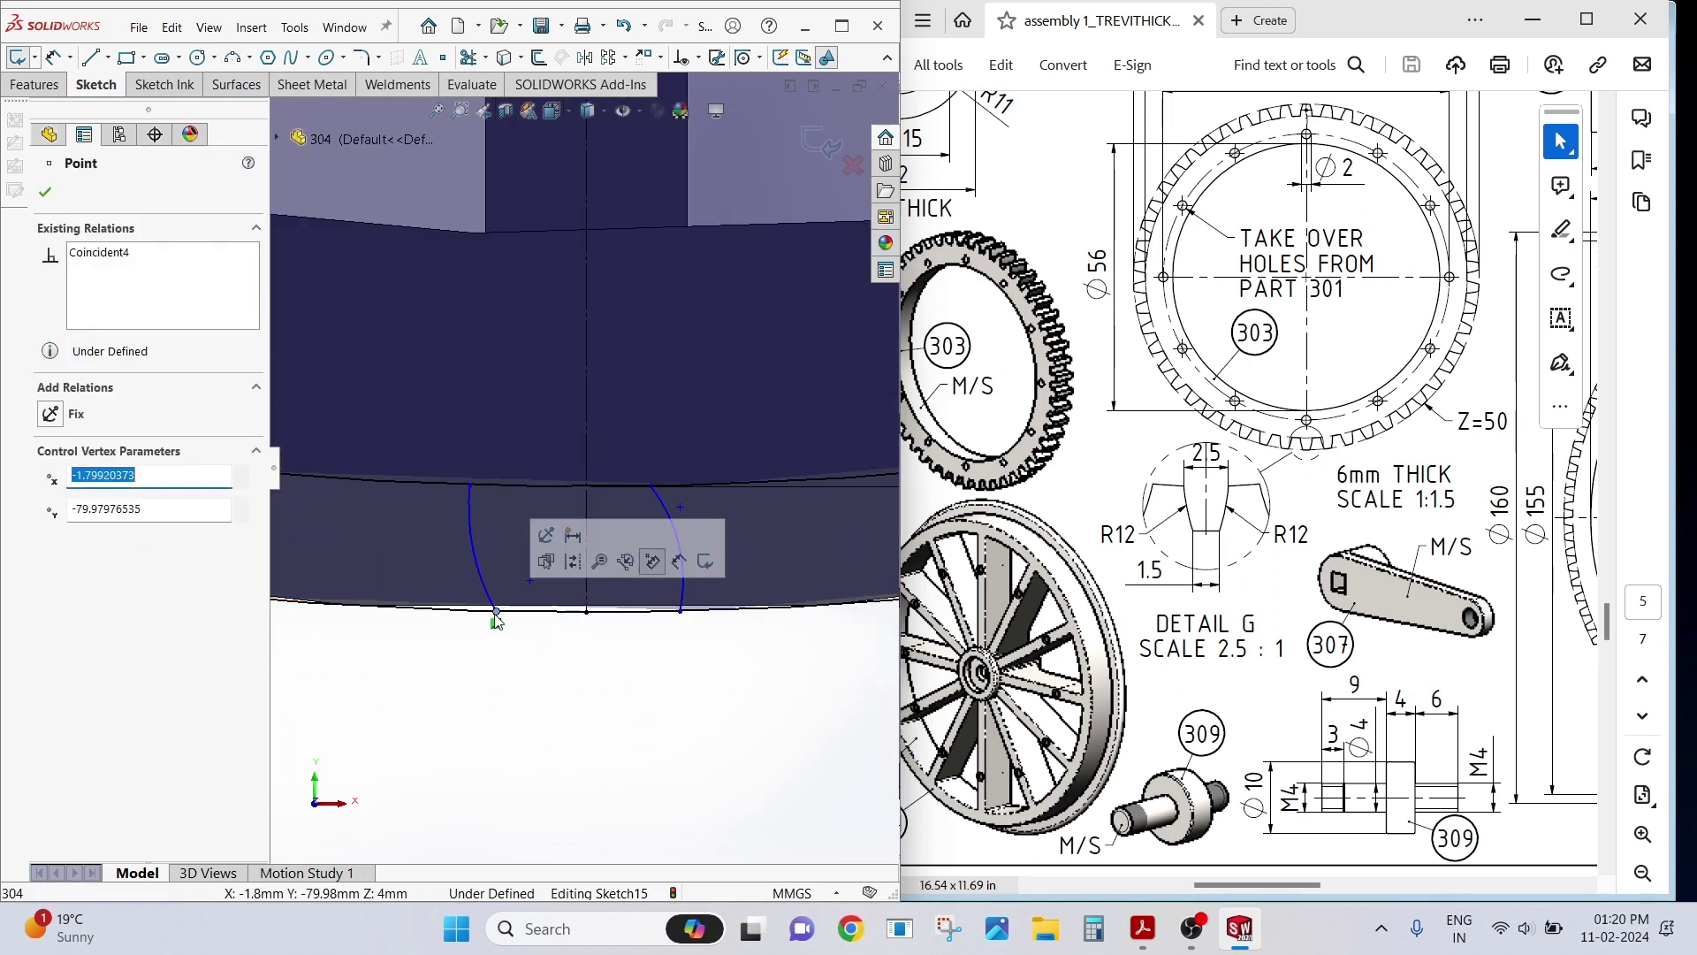
left_click(680, 612, "ctrl")
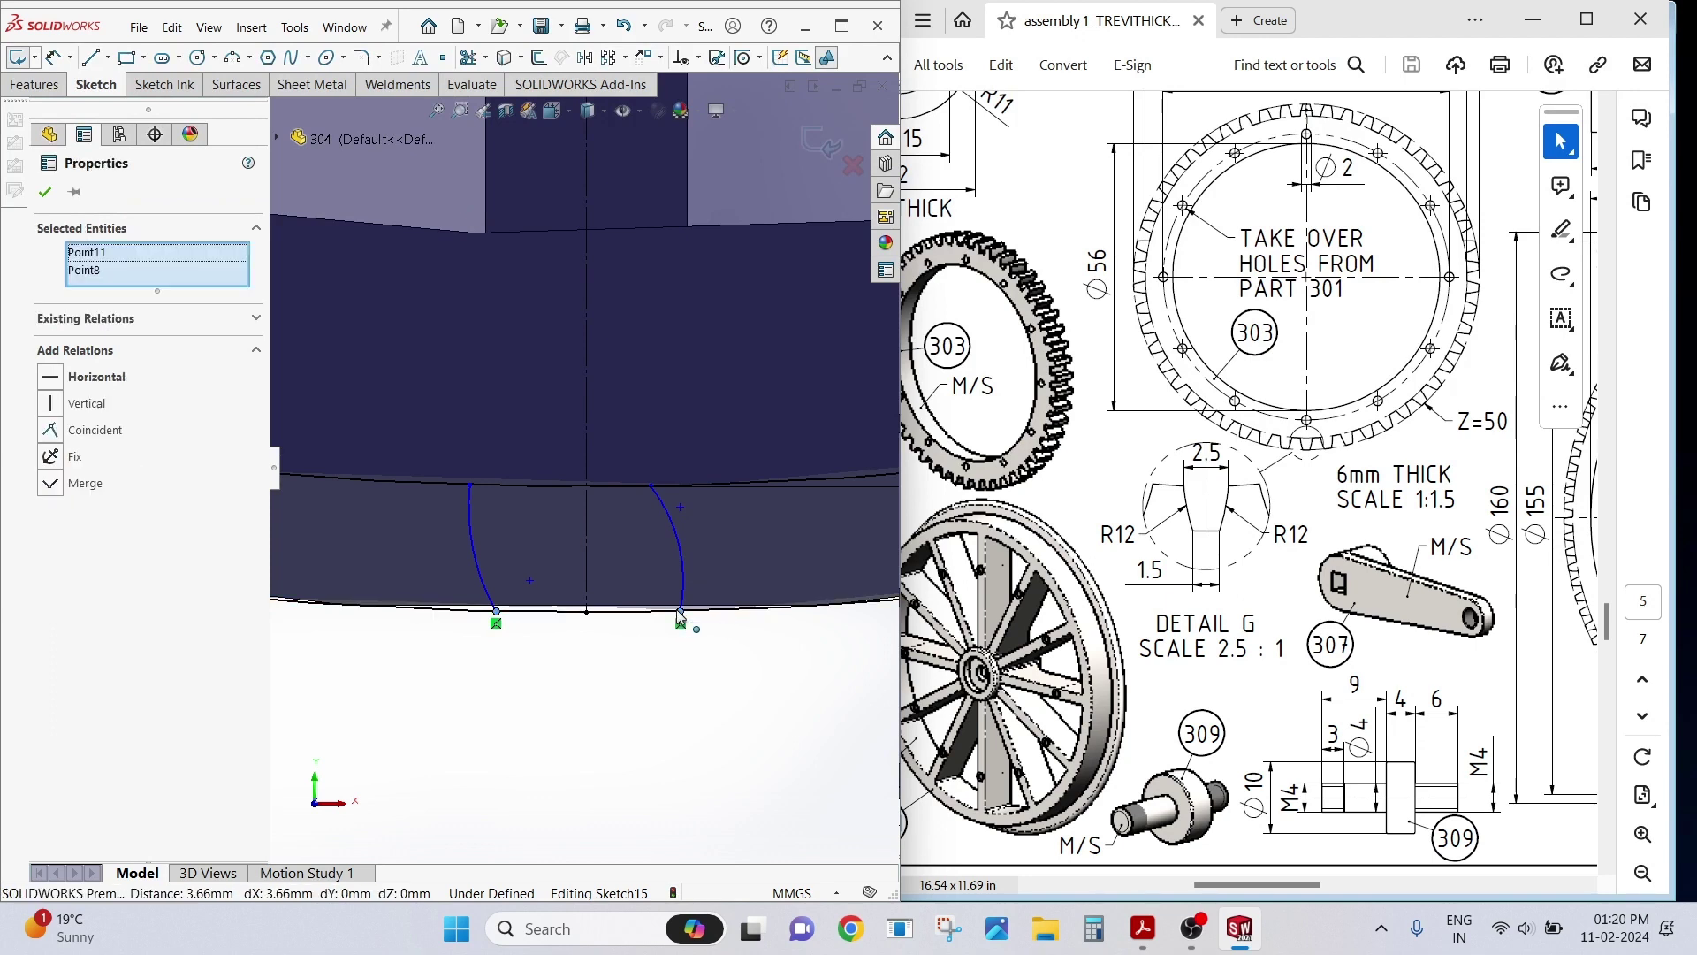
left_click(587, 584, "ctrl")
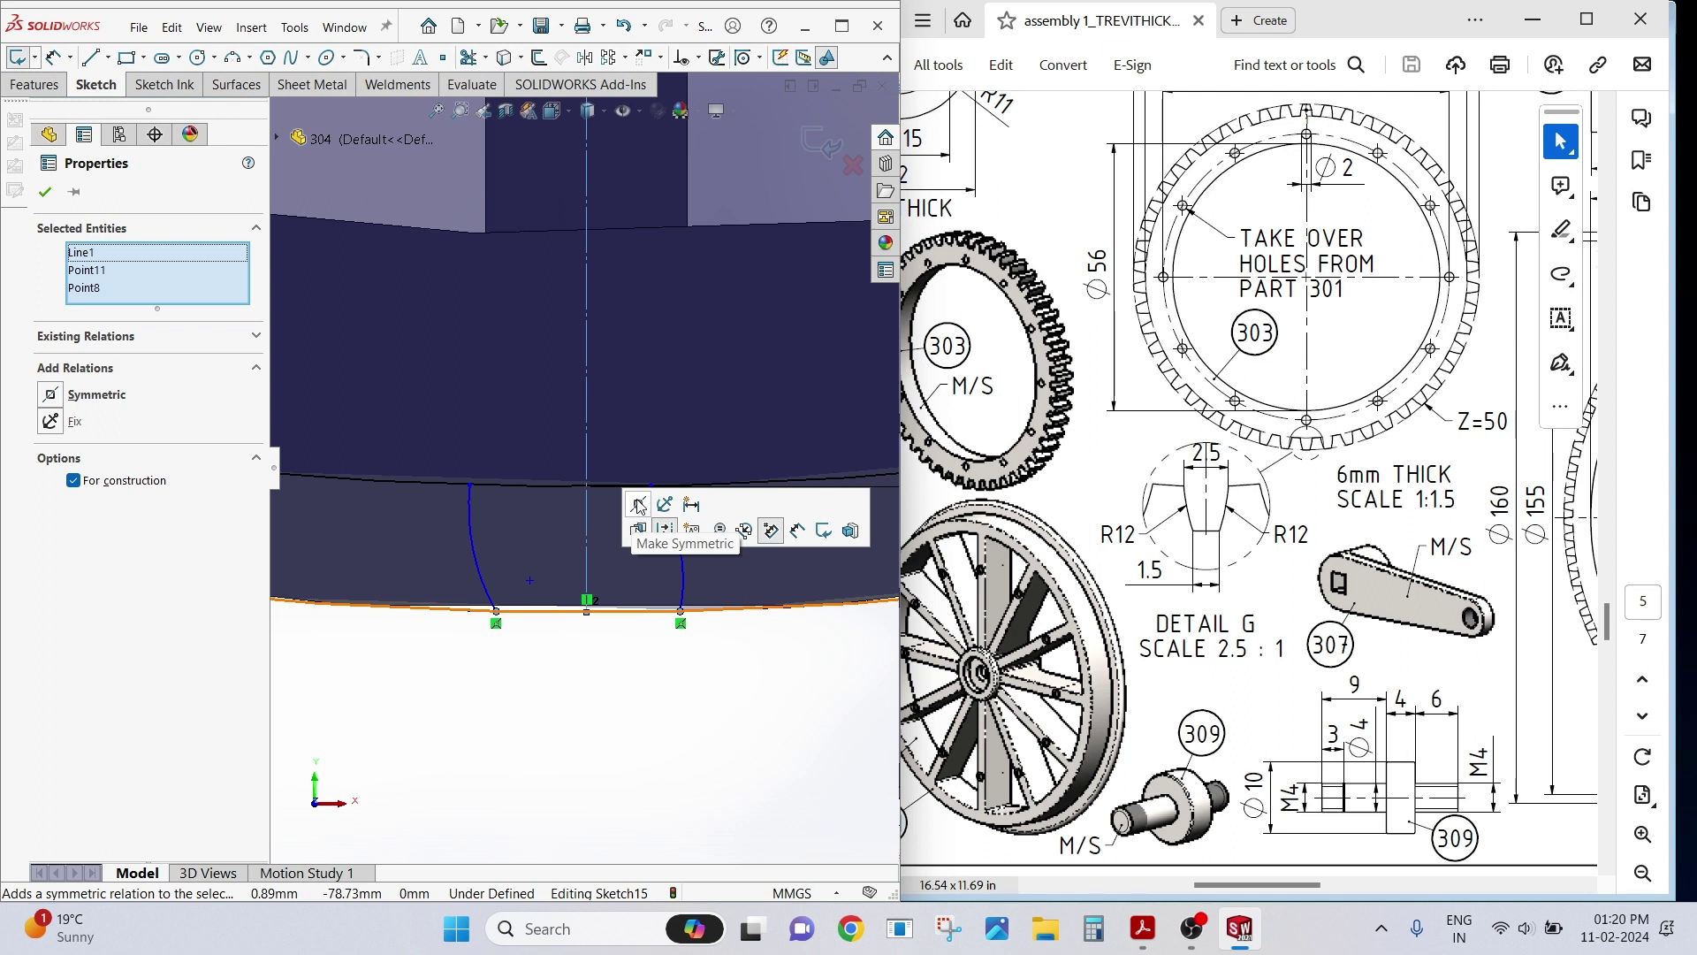
left_click(639, 506)
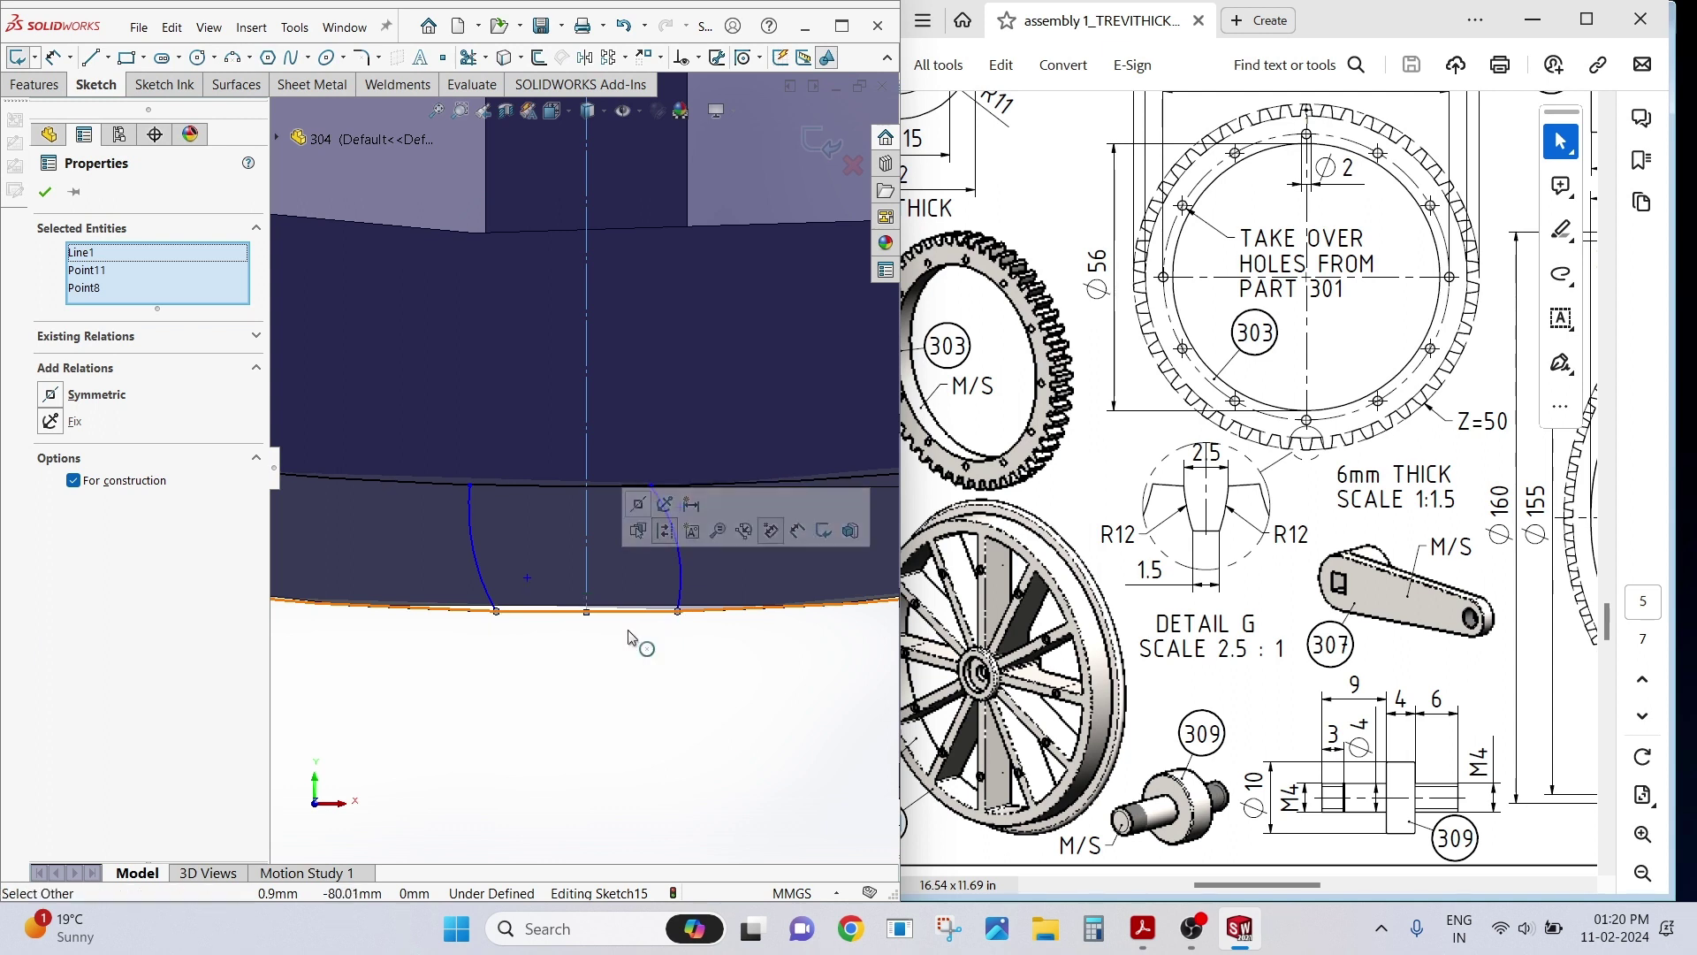
left_click(632, 656)
left_click(471, 483)
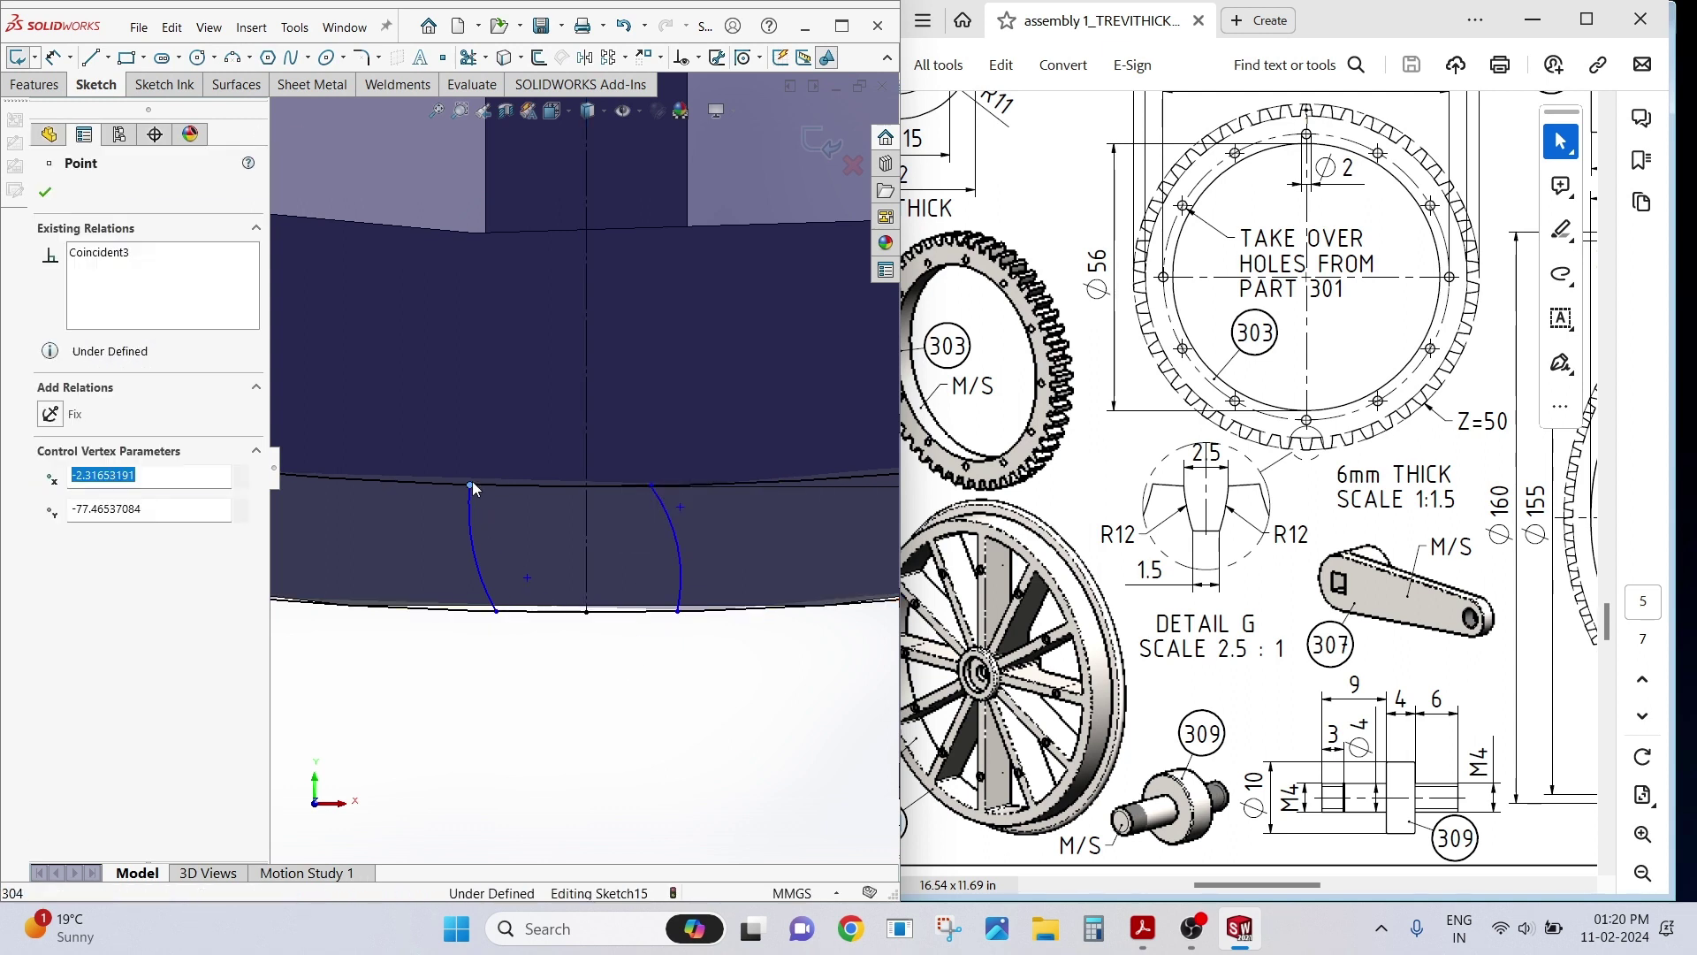
left_click(651, 487, "ctrl")
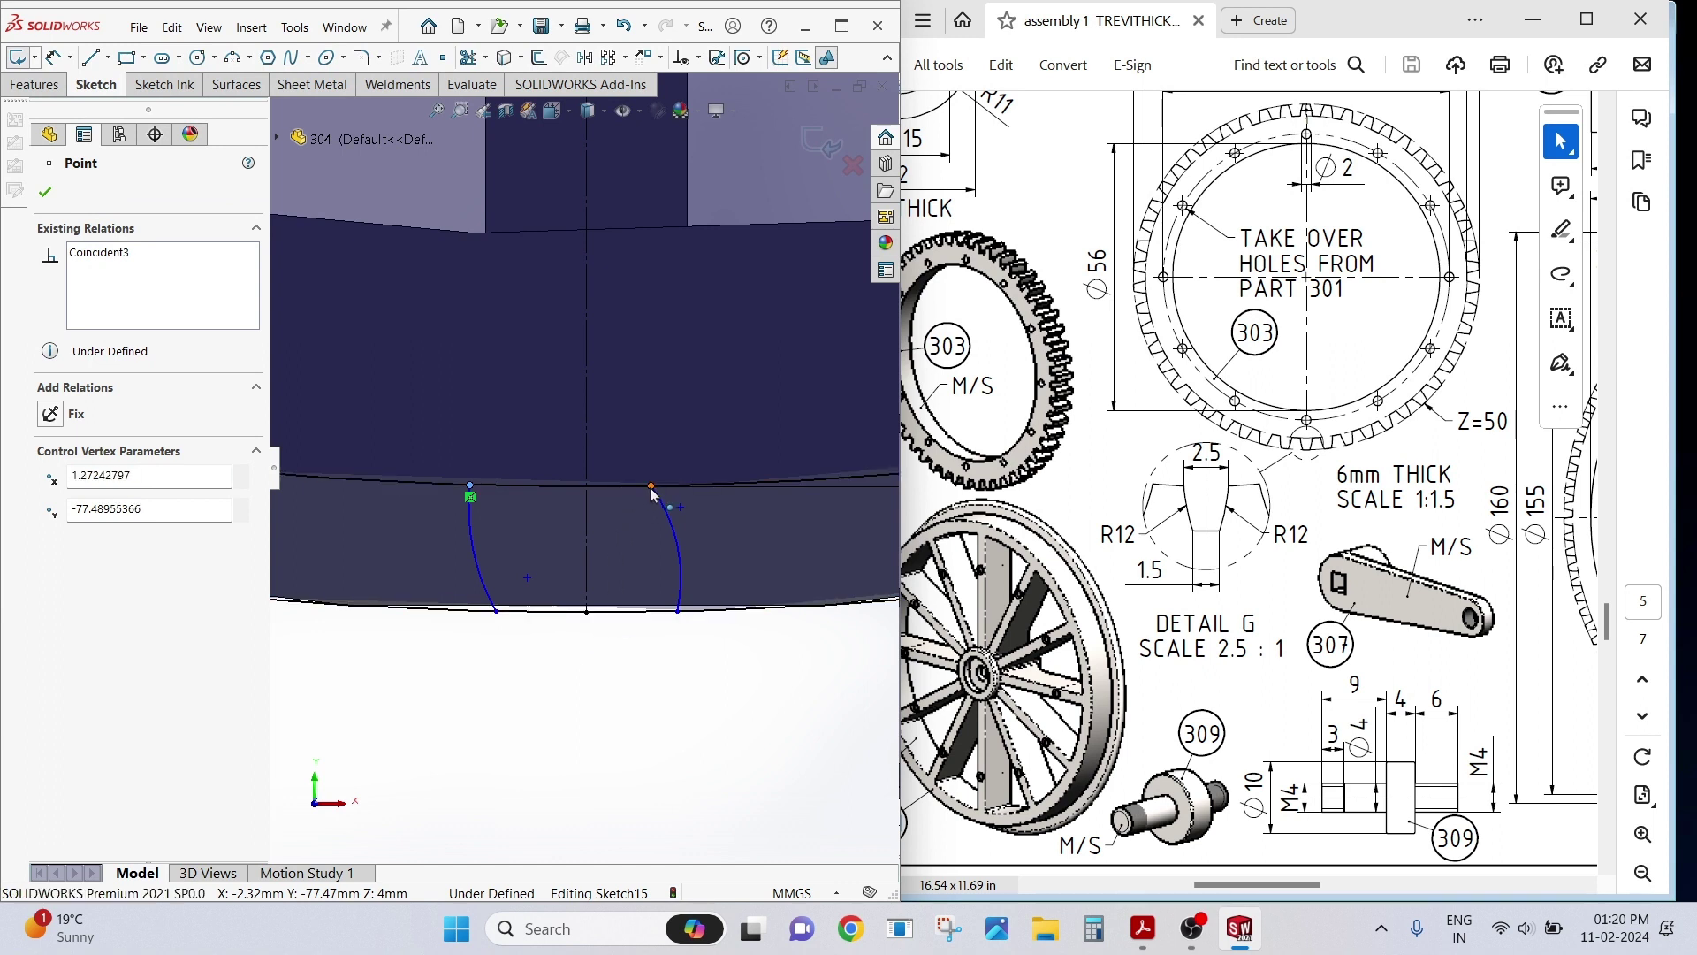
left_click(587, 514, "ctrl")
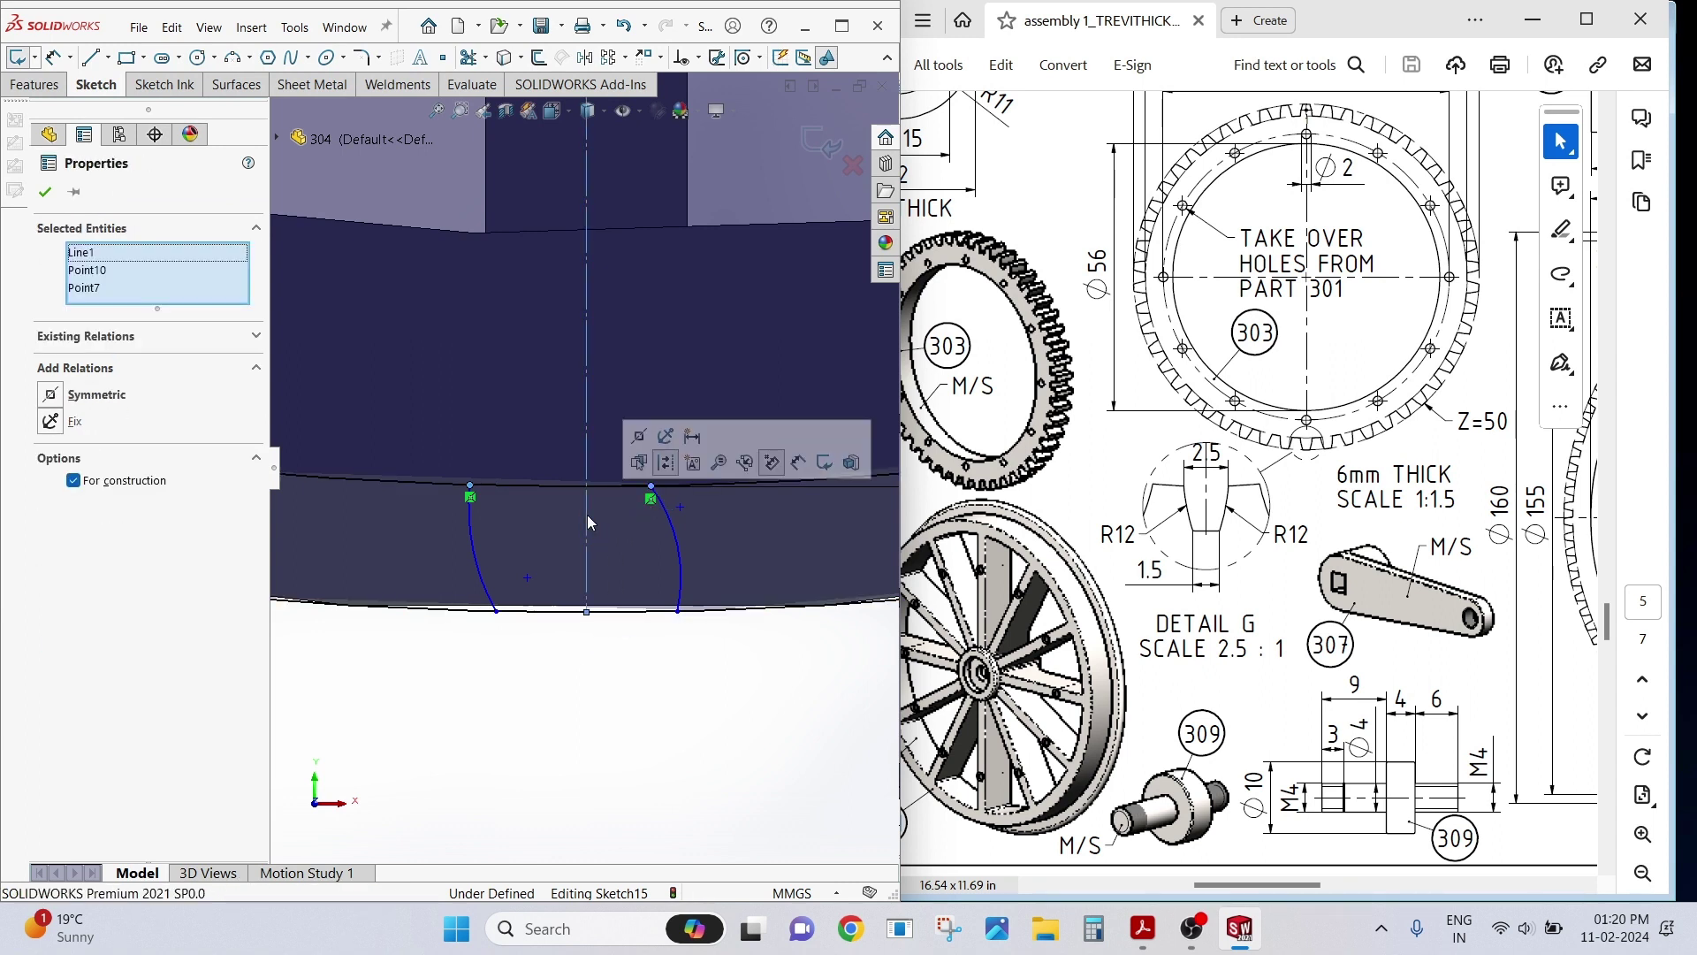
left_click(638, 436)
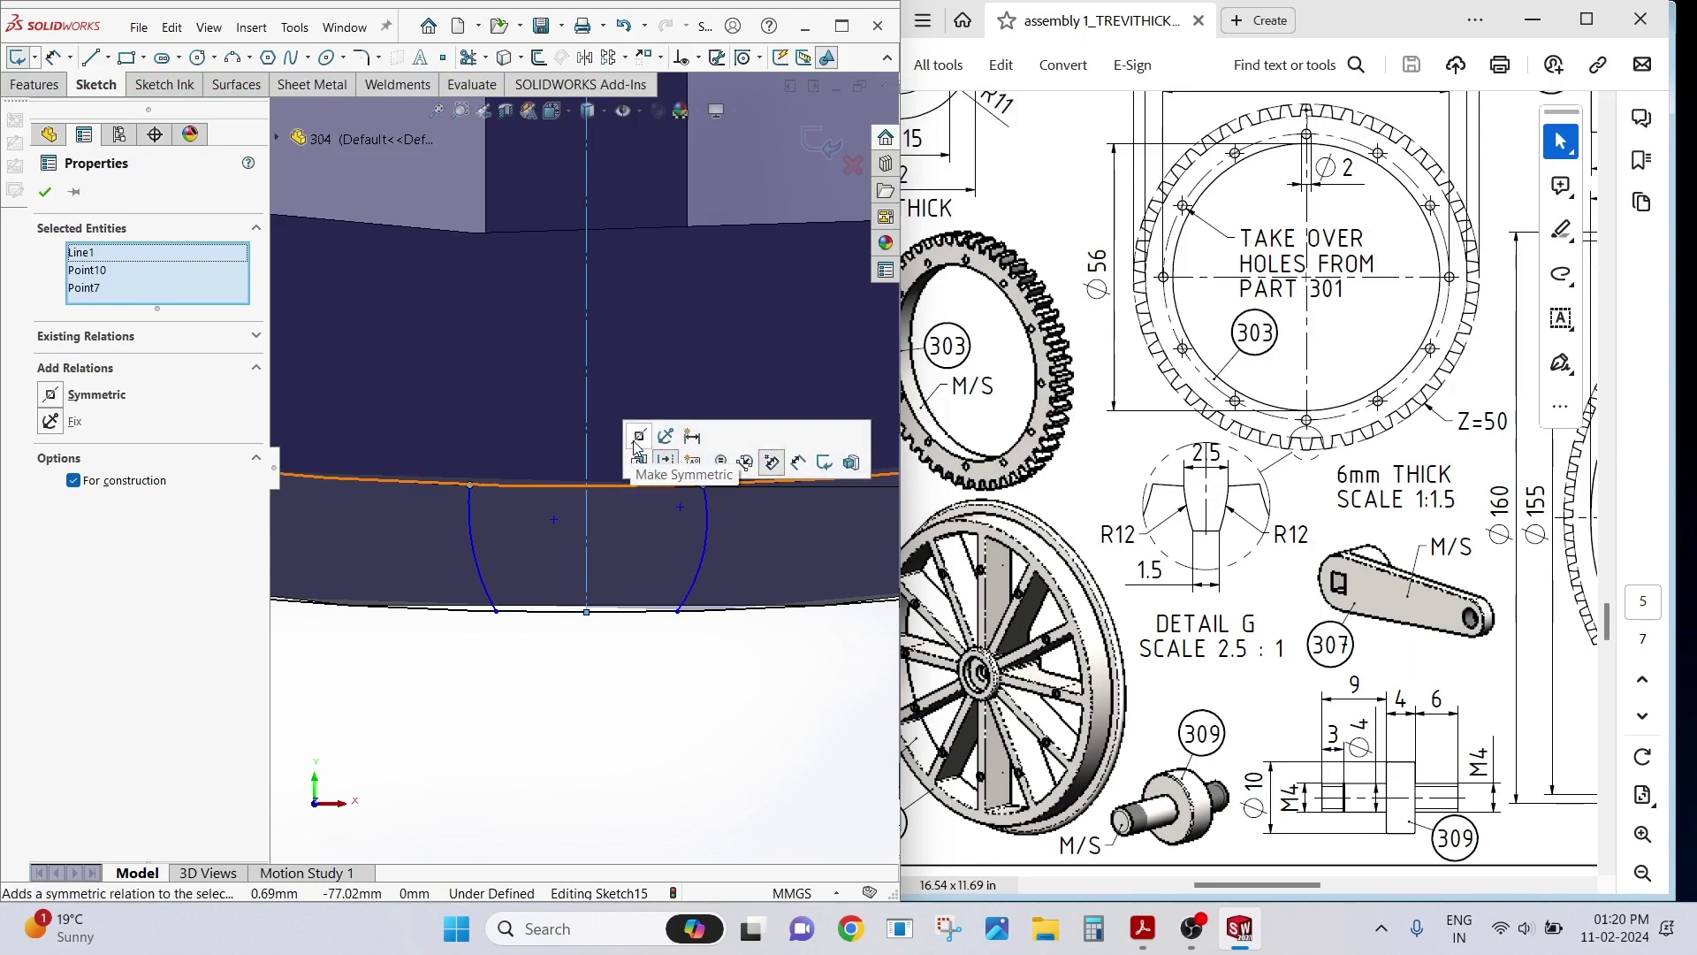
left_click(631, 719)
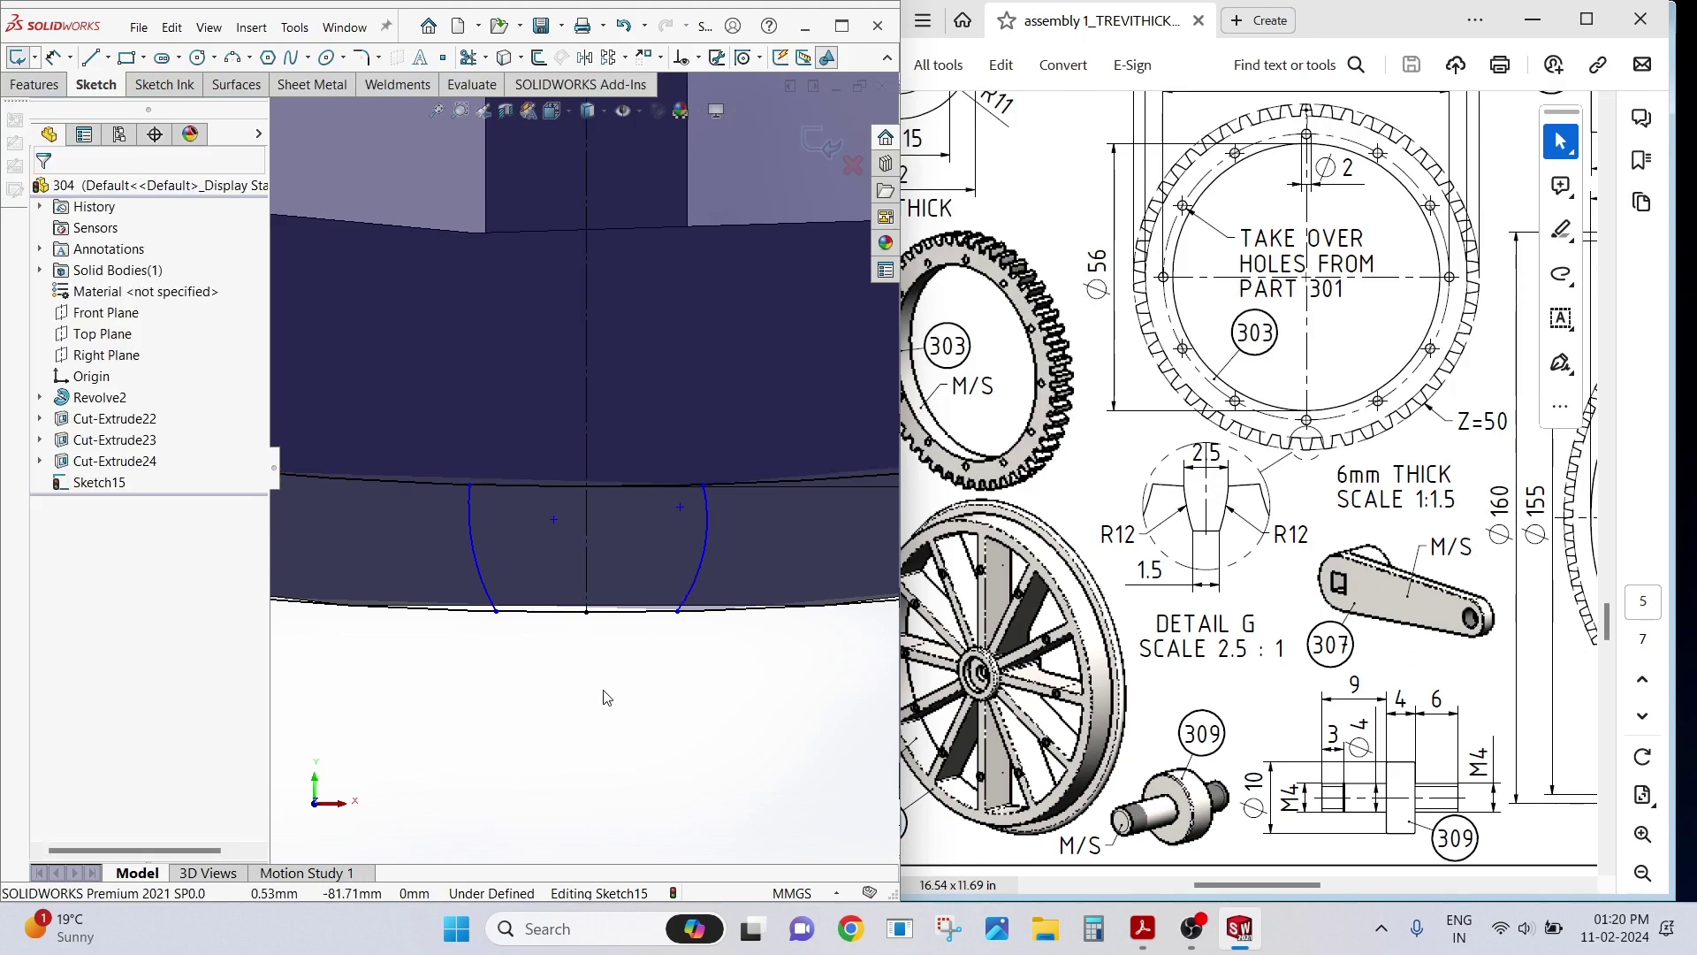
Give the two rim arcs an Equal relation so their radii match.
left_click(474, 564)
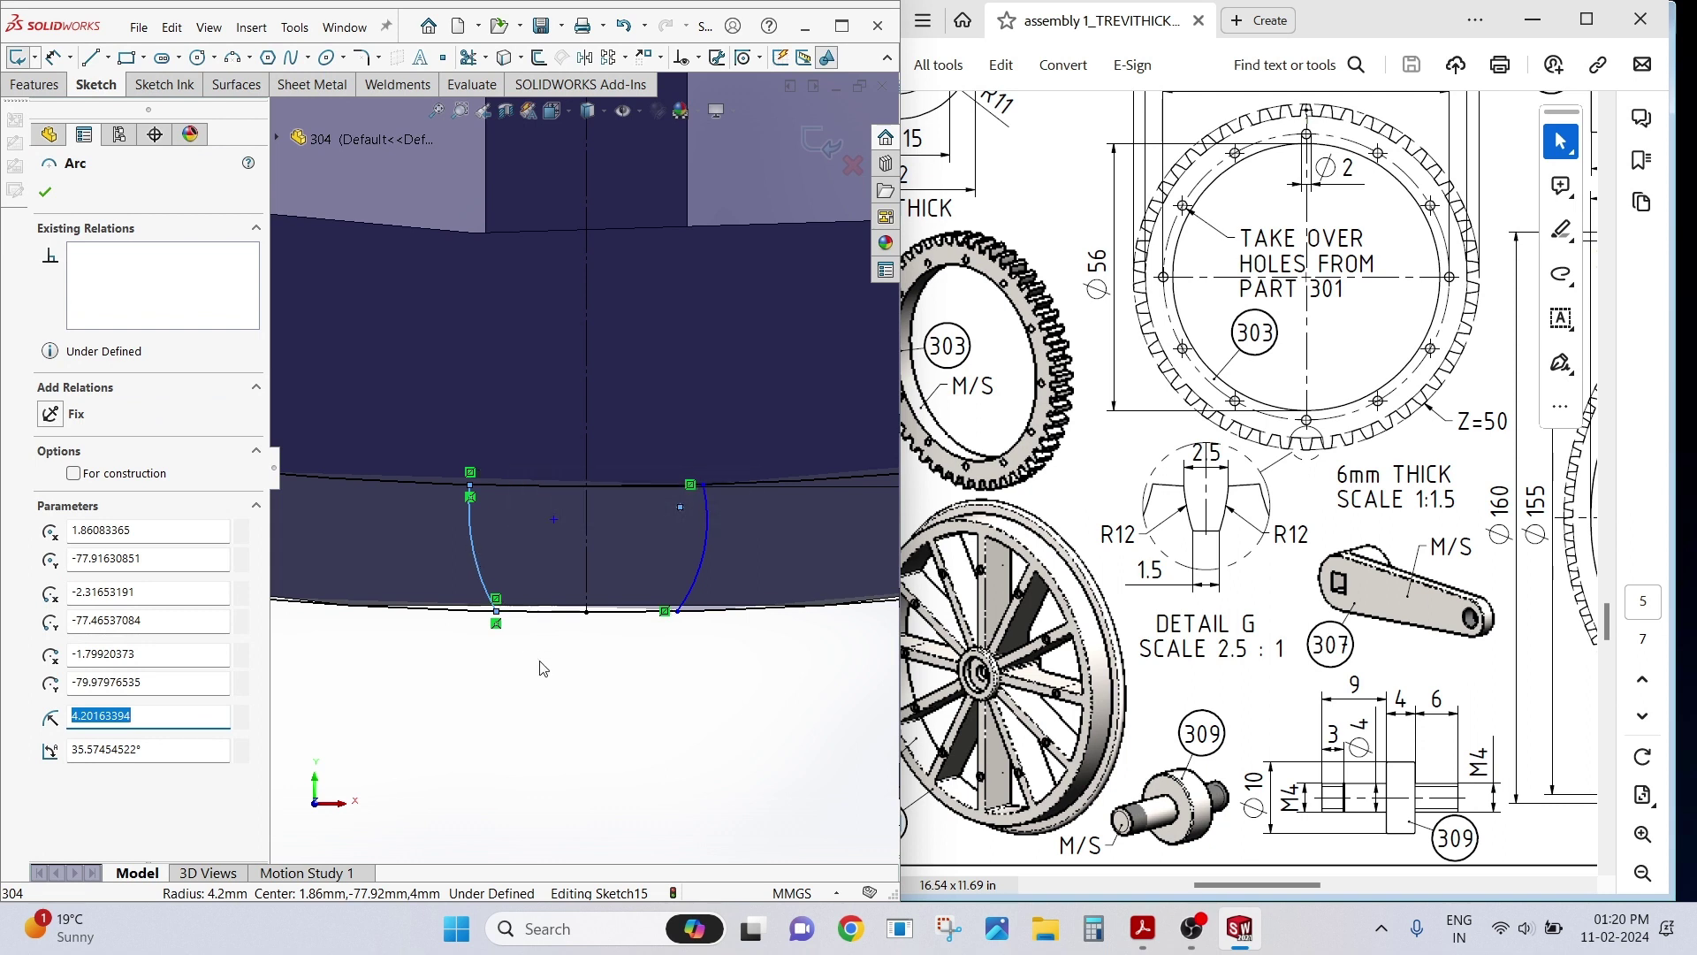
left_click(703, 546, "ctrl")
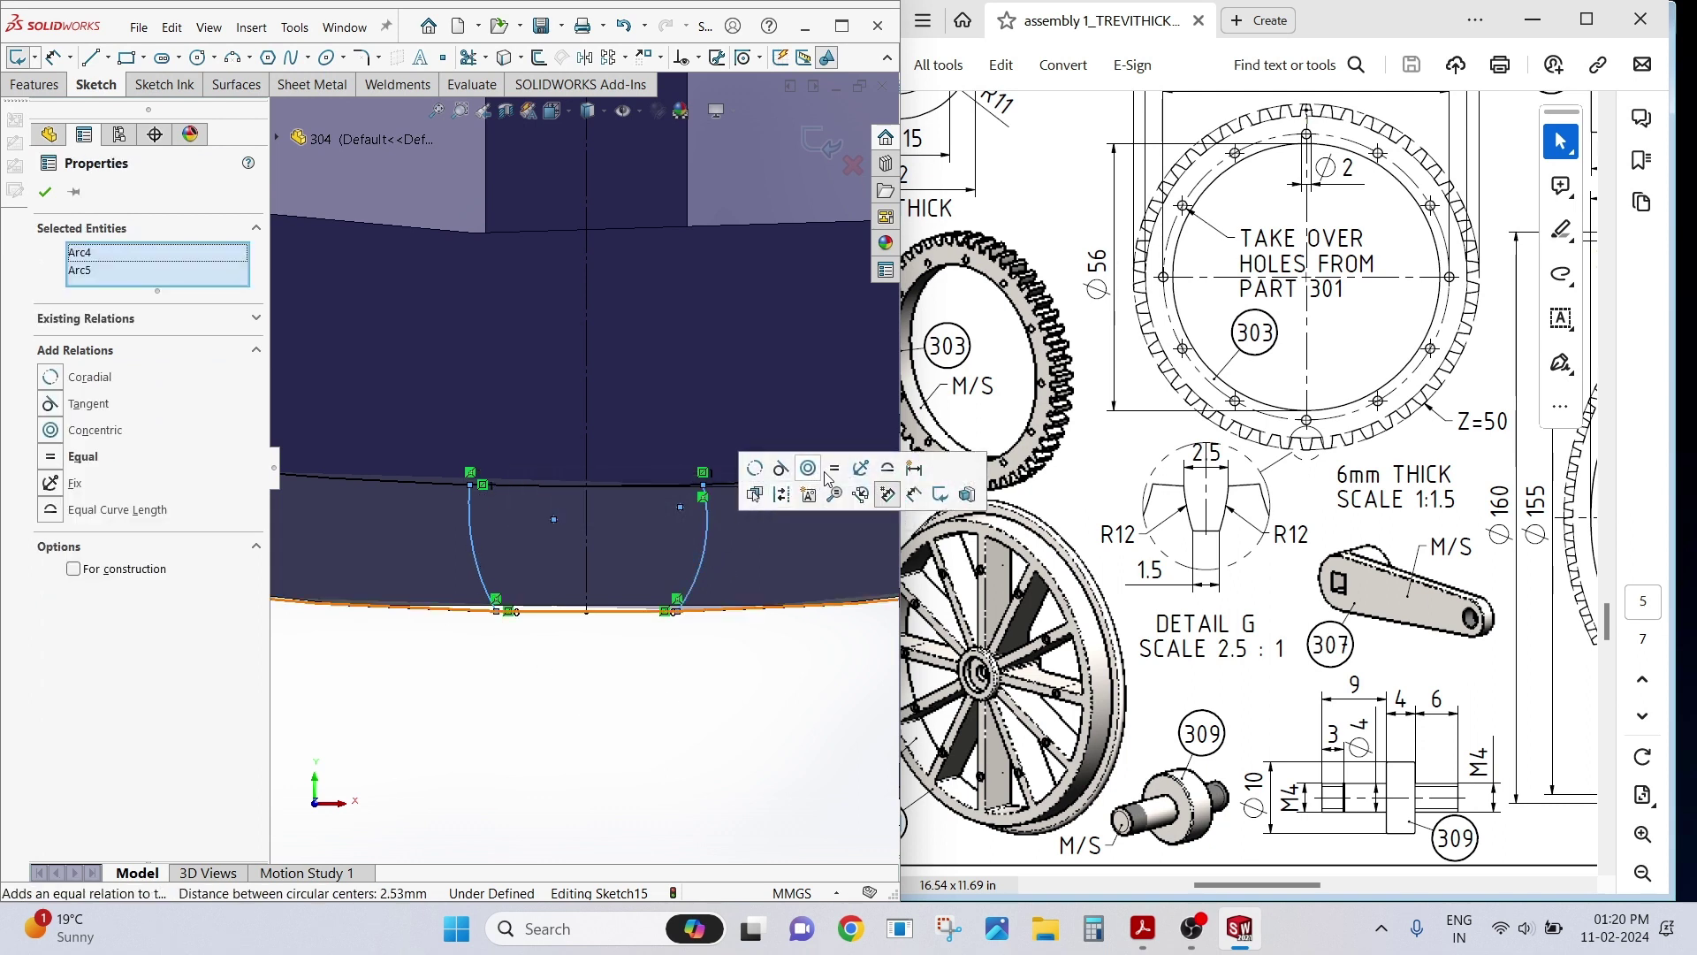
left_click(836, 470)
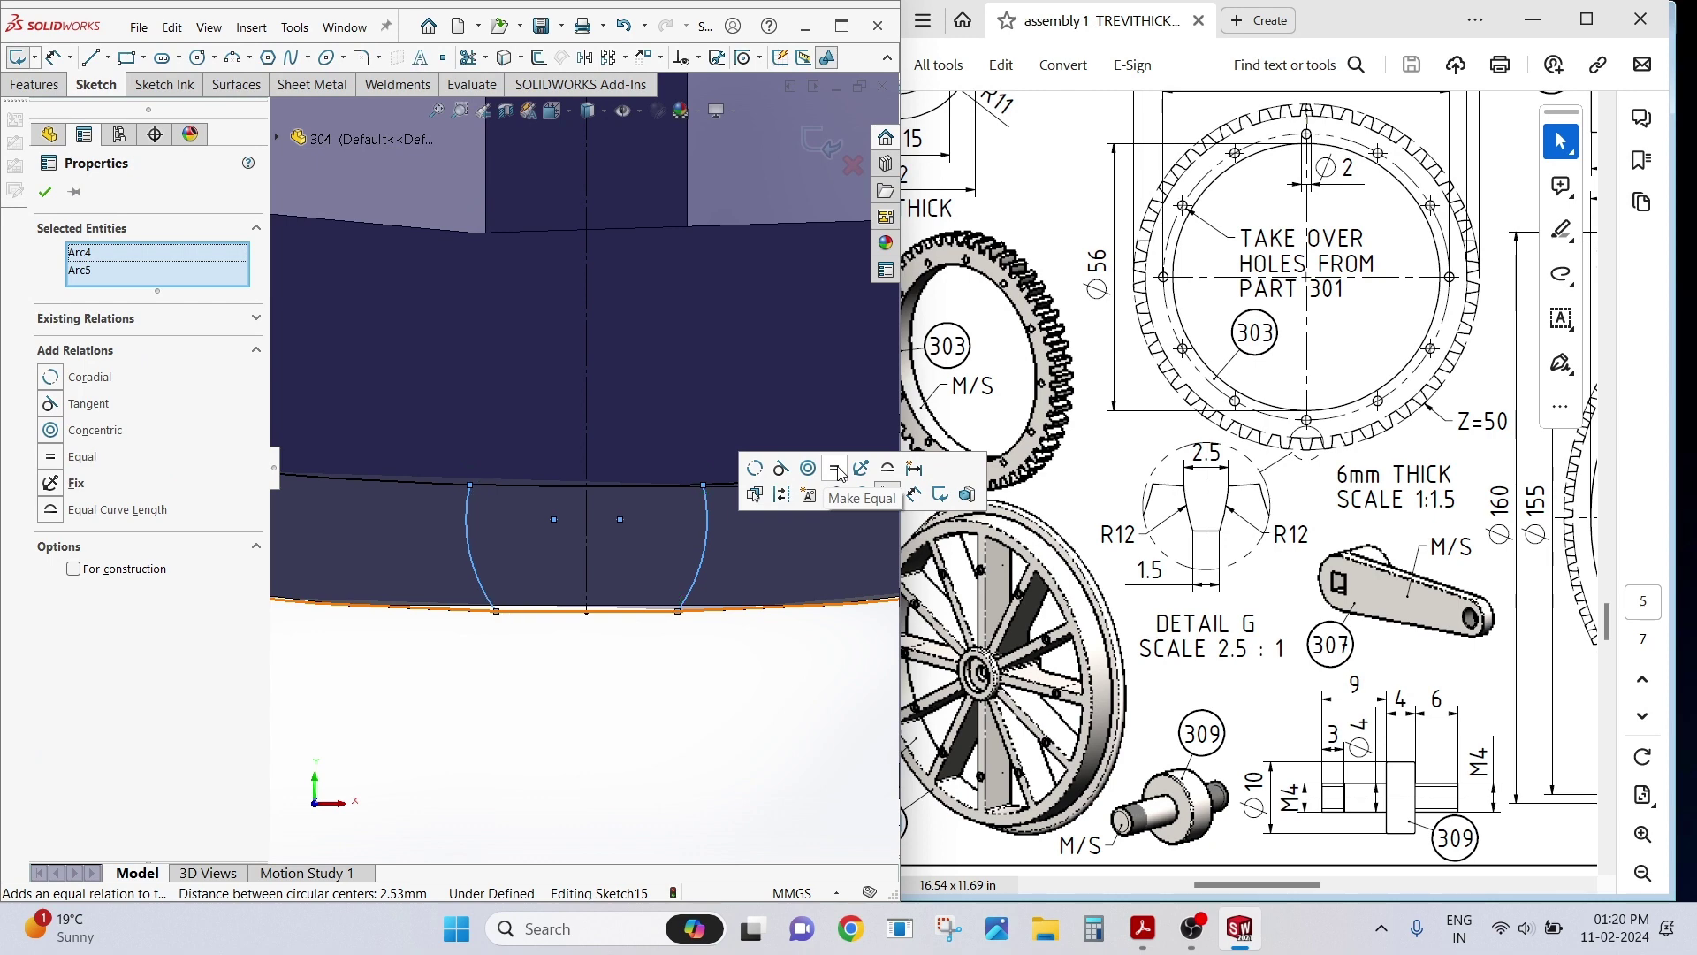
left_click(708, 667)
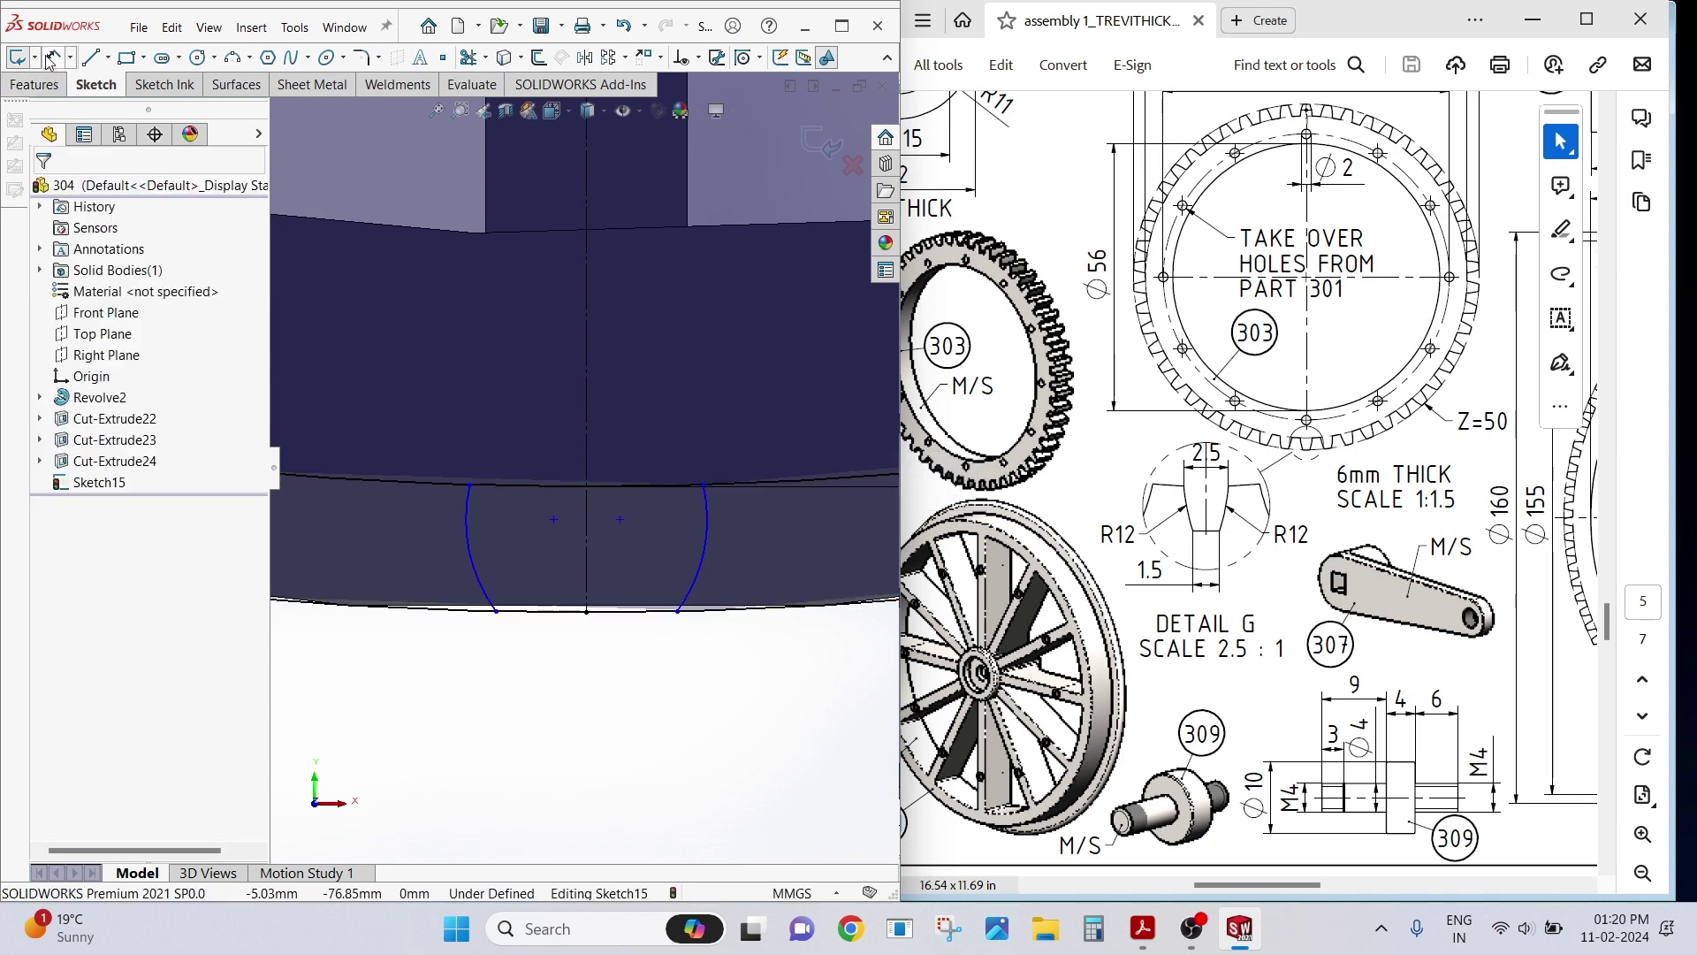
Dimension the rim arc radius to R12.5 mm.
left_click(53, 58)
left_click(707, 541)
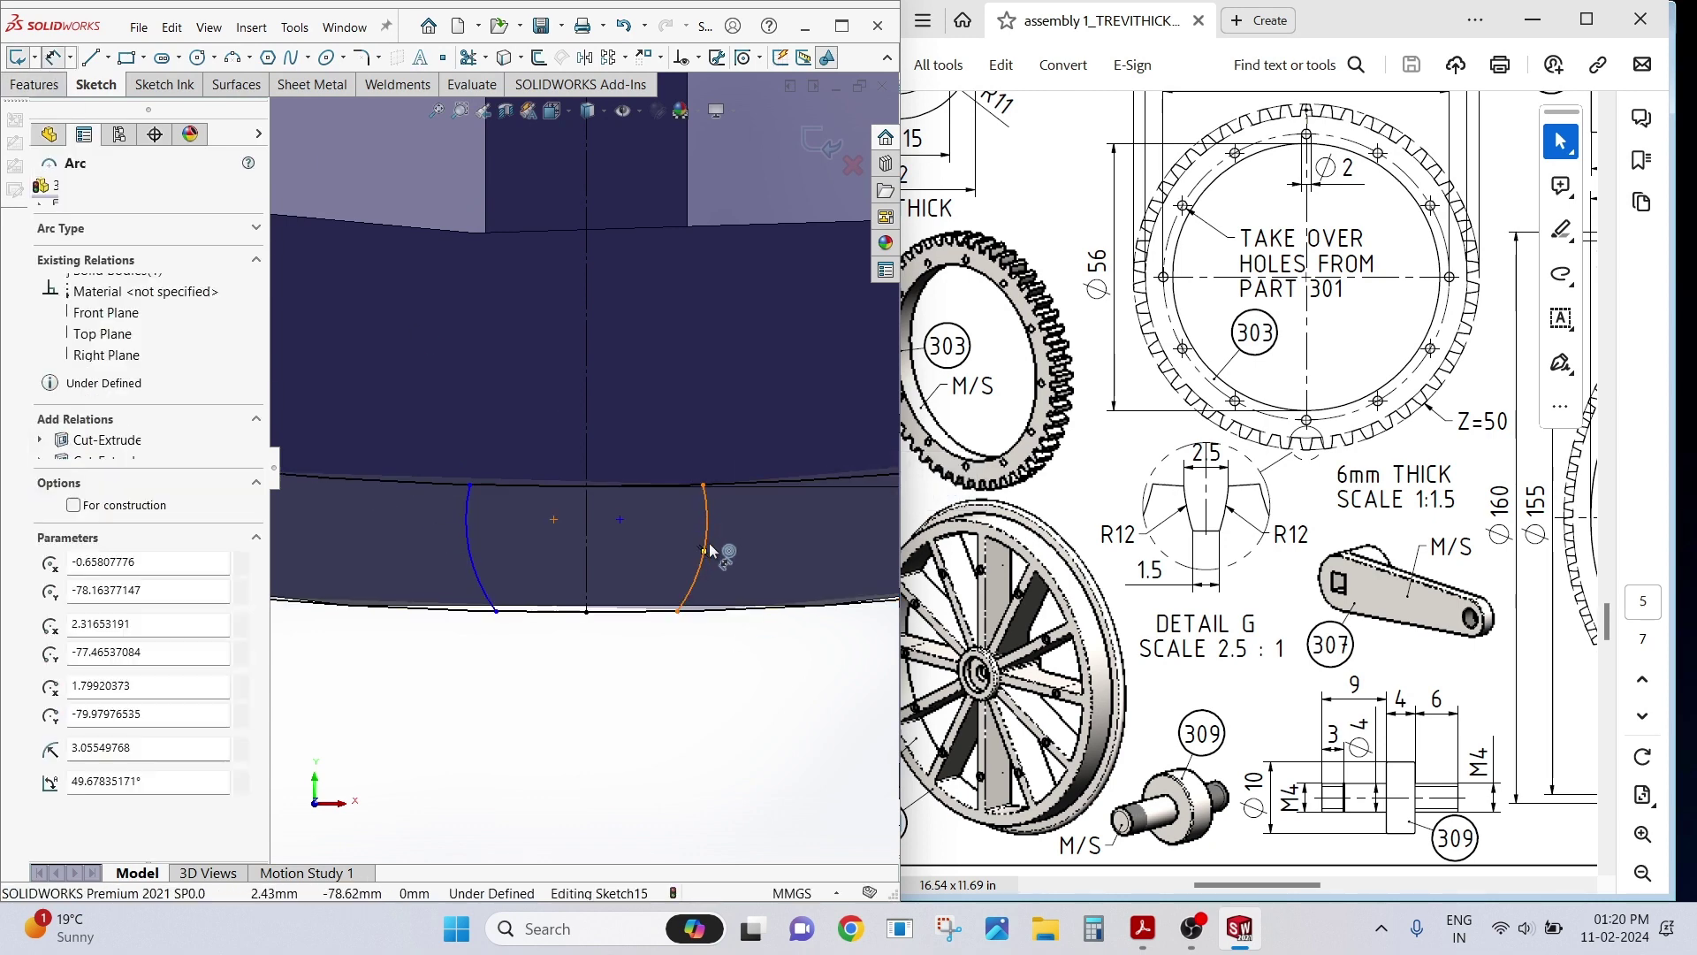
left_click(797, 548)
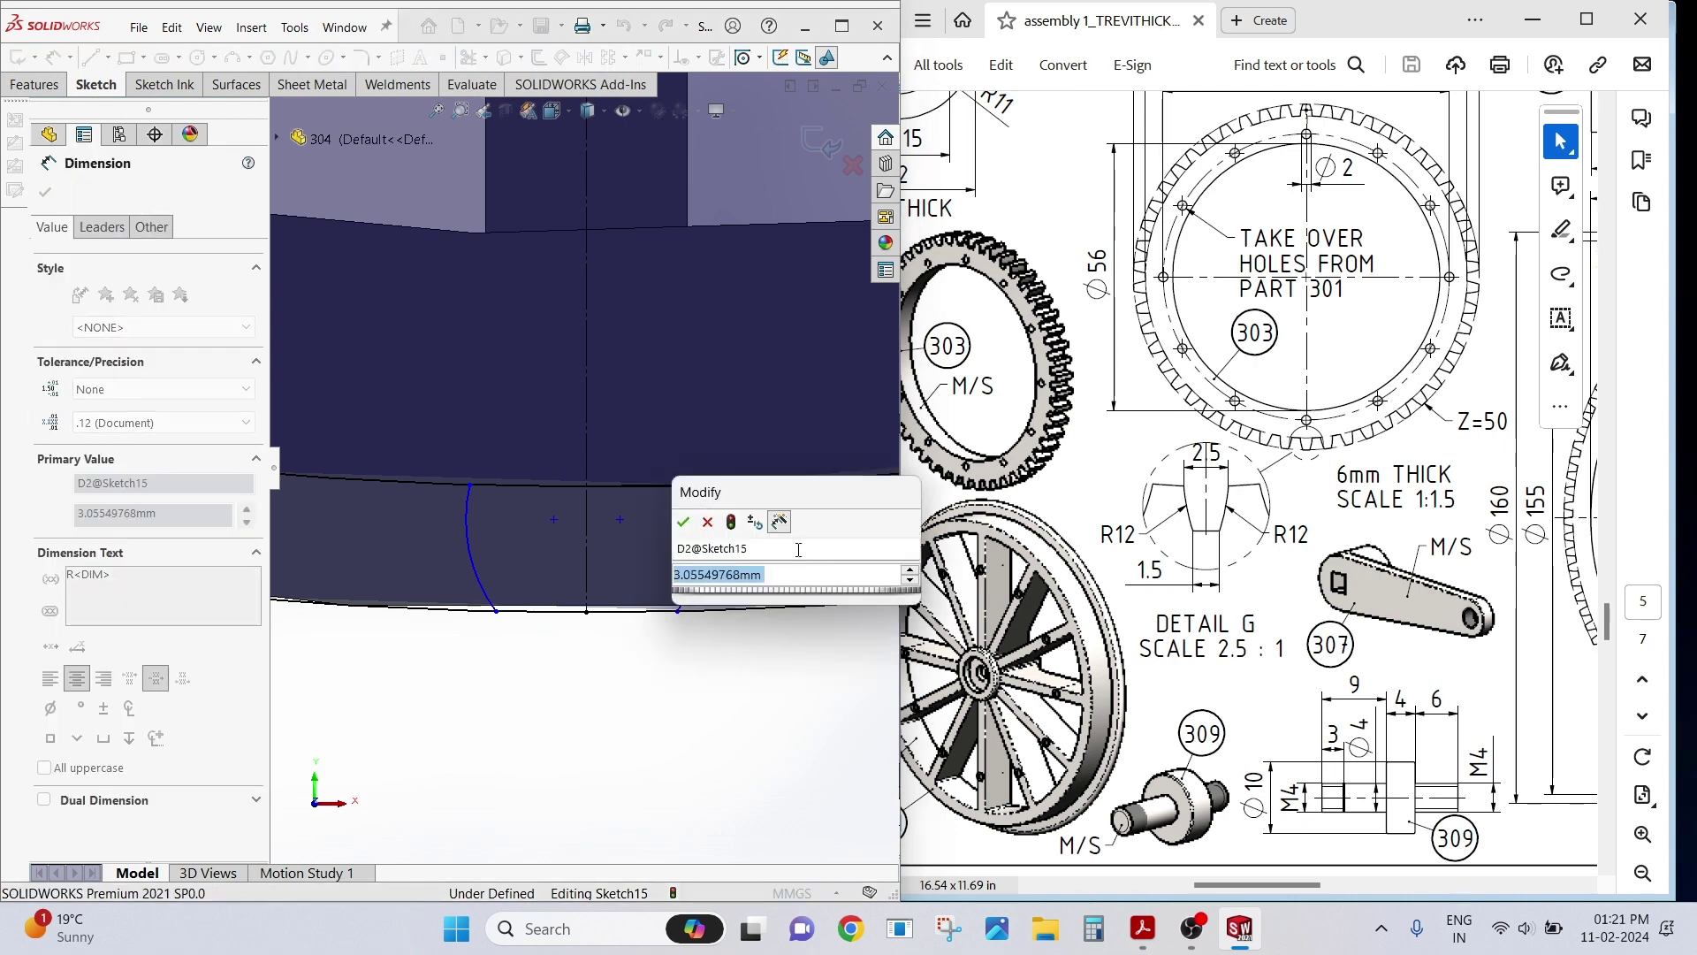
type("12")
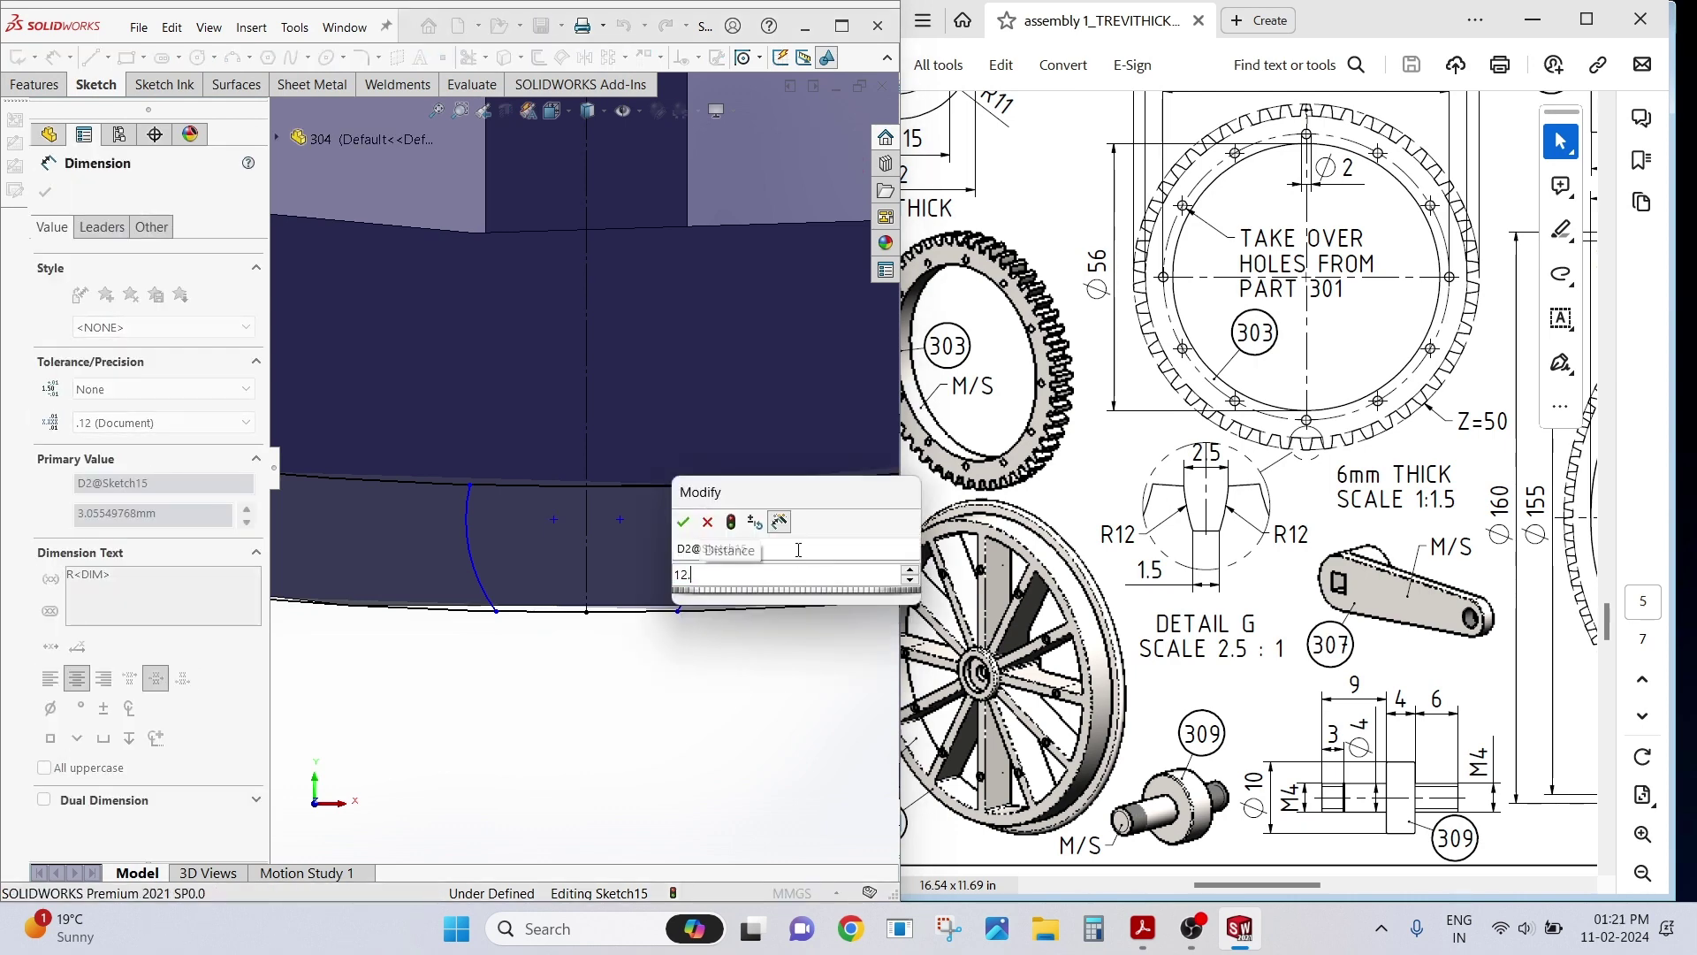
type(".5")
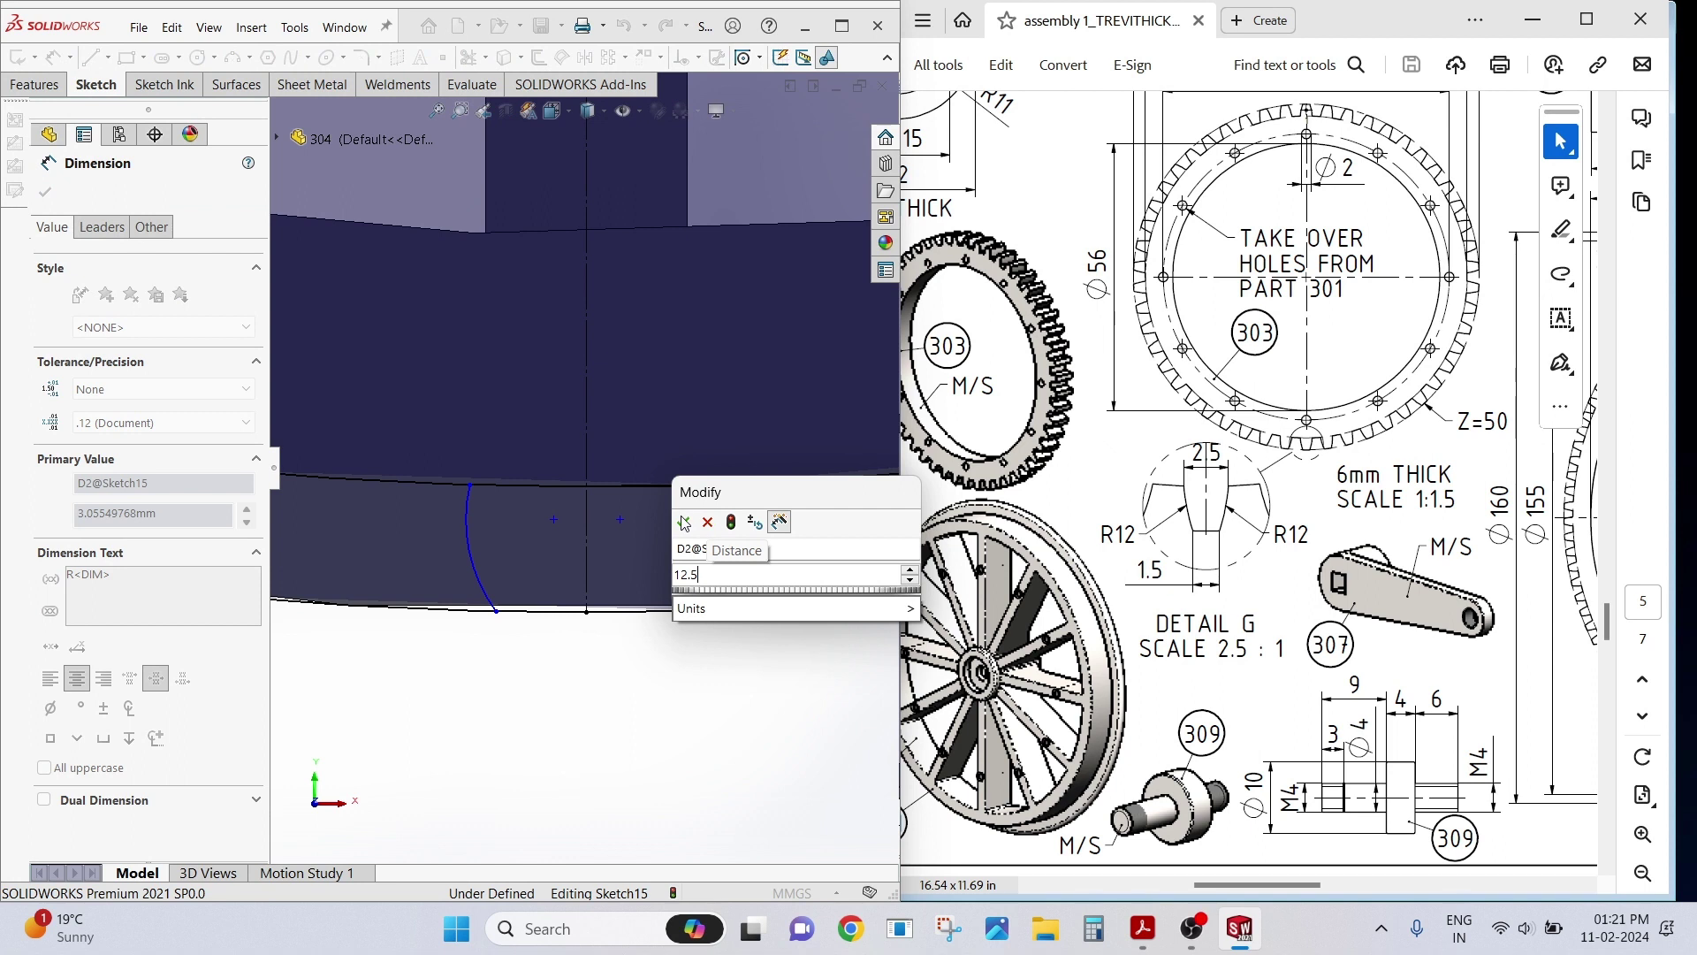
left_click(682, 520)
key("Escape")
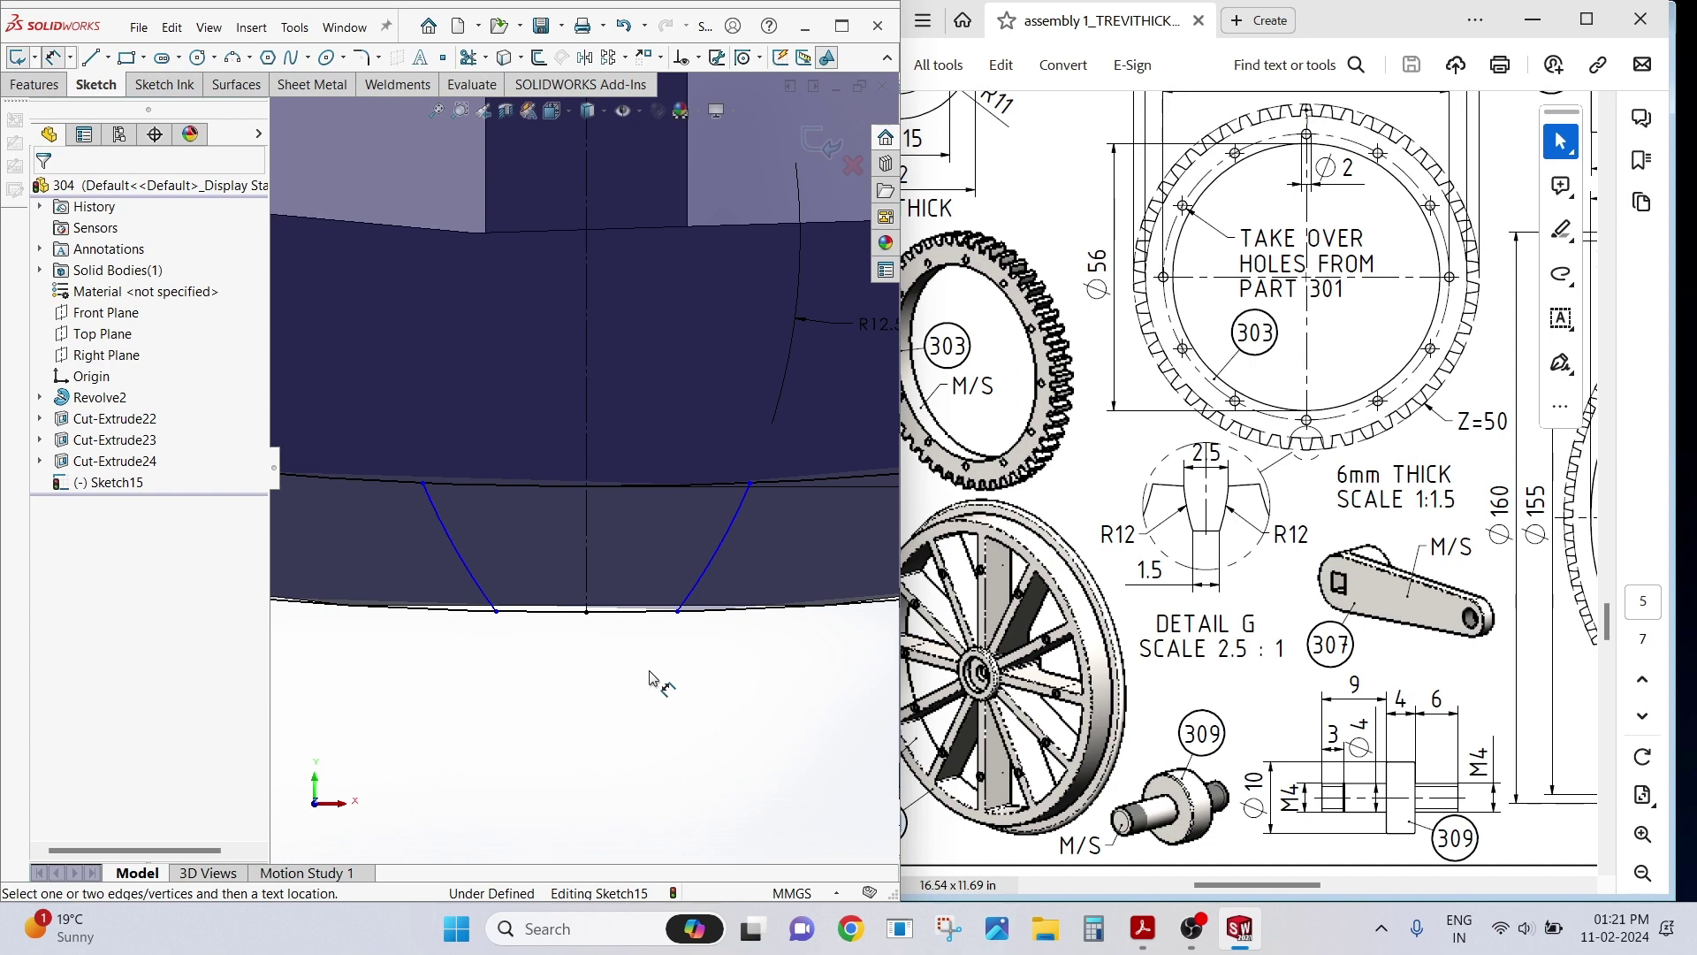
Set the gap between arc endpoints to 1.5 mm at the bottom and 2.5 mm at the top.
left_click(496, 610)
left_click(678, 611)
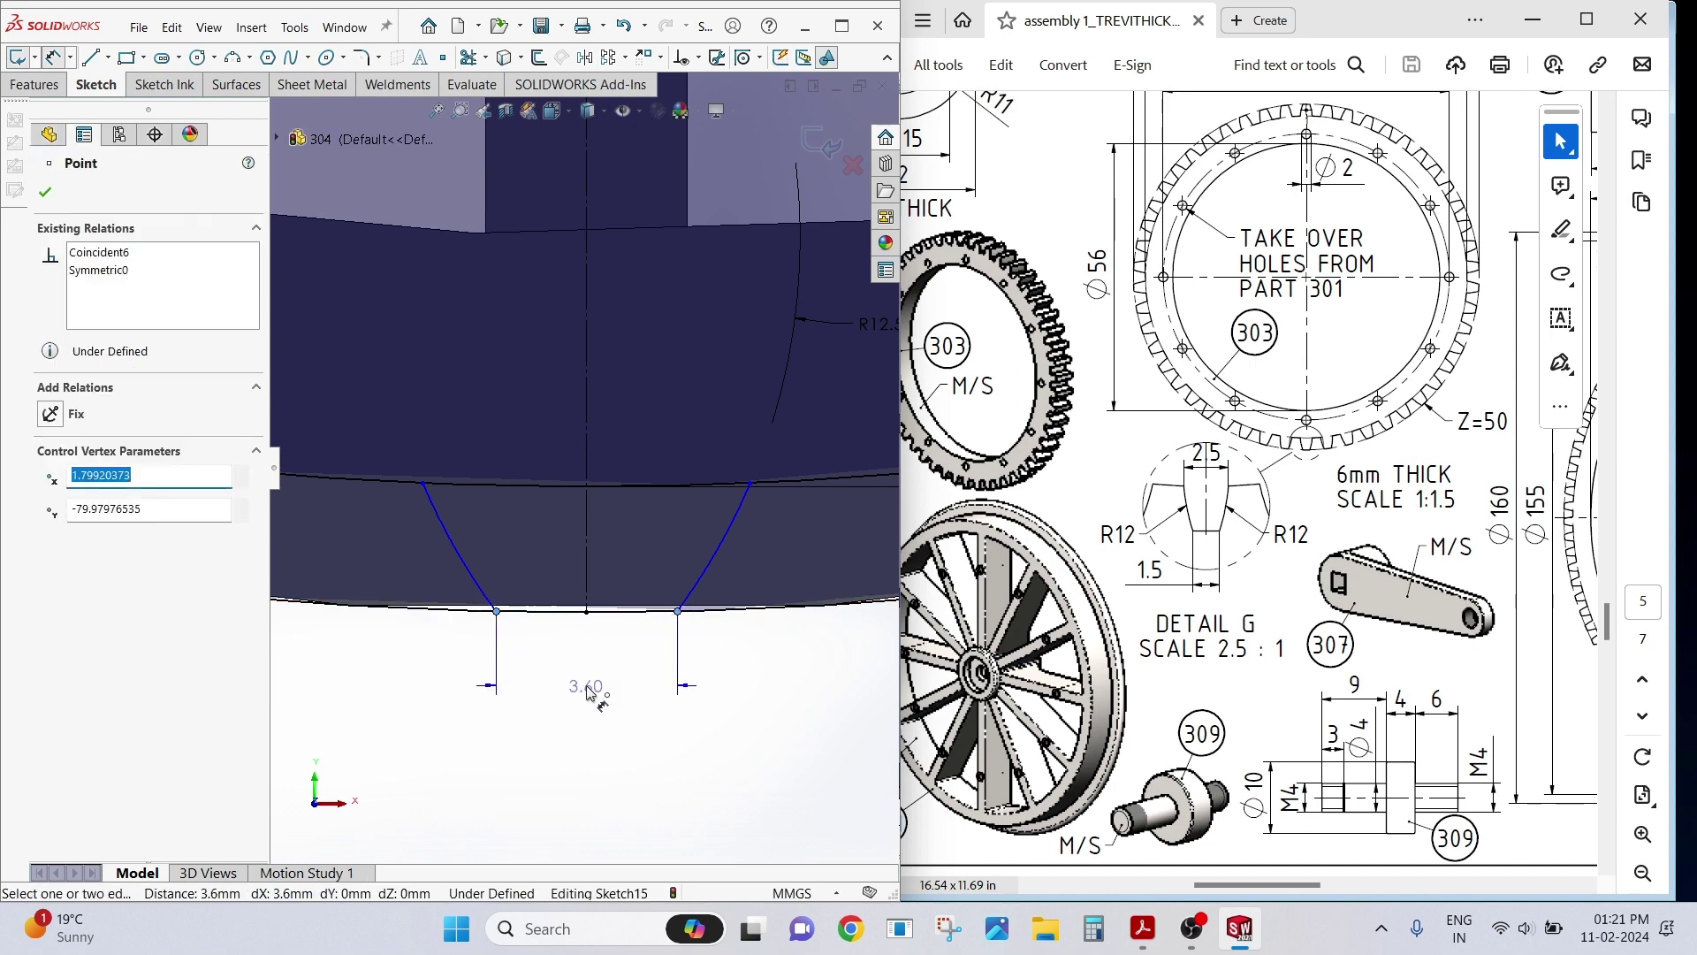
left_click(588, 685)
type("1.5")
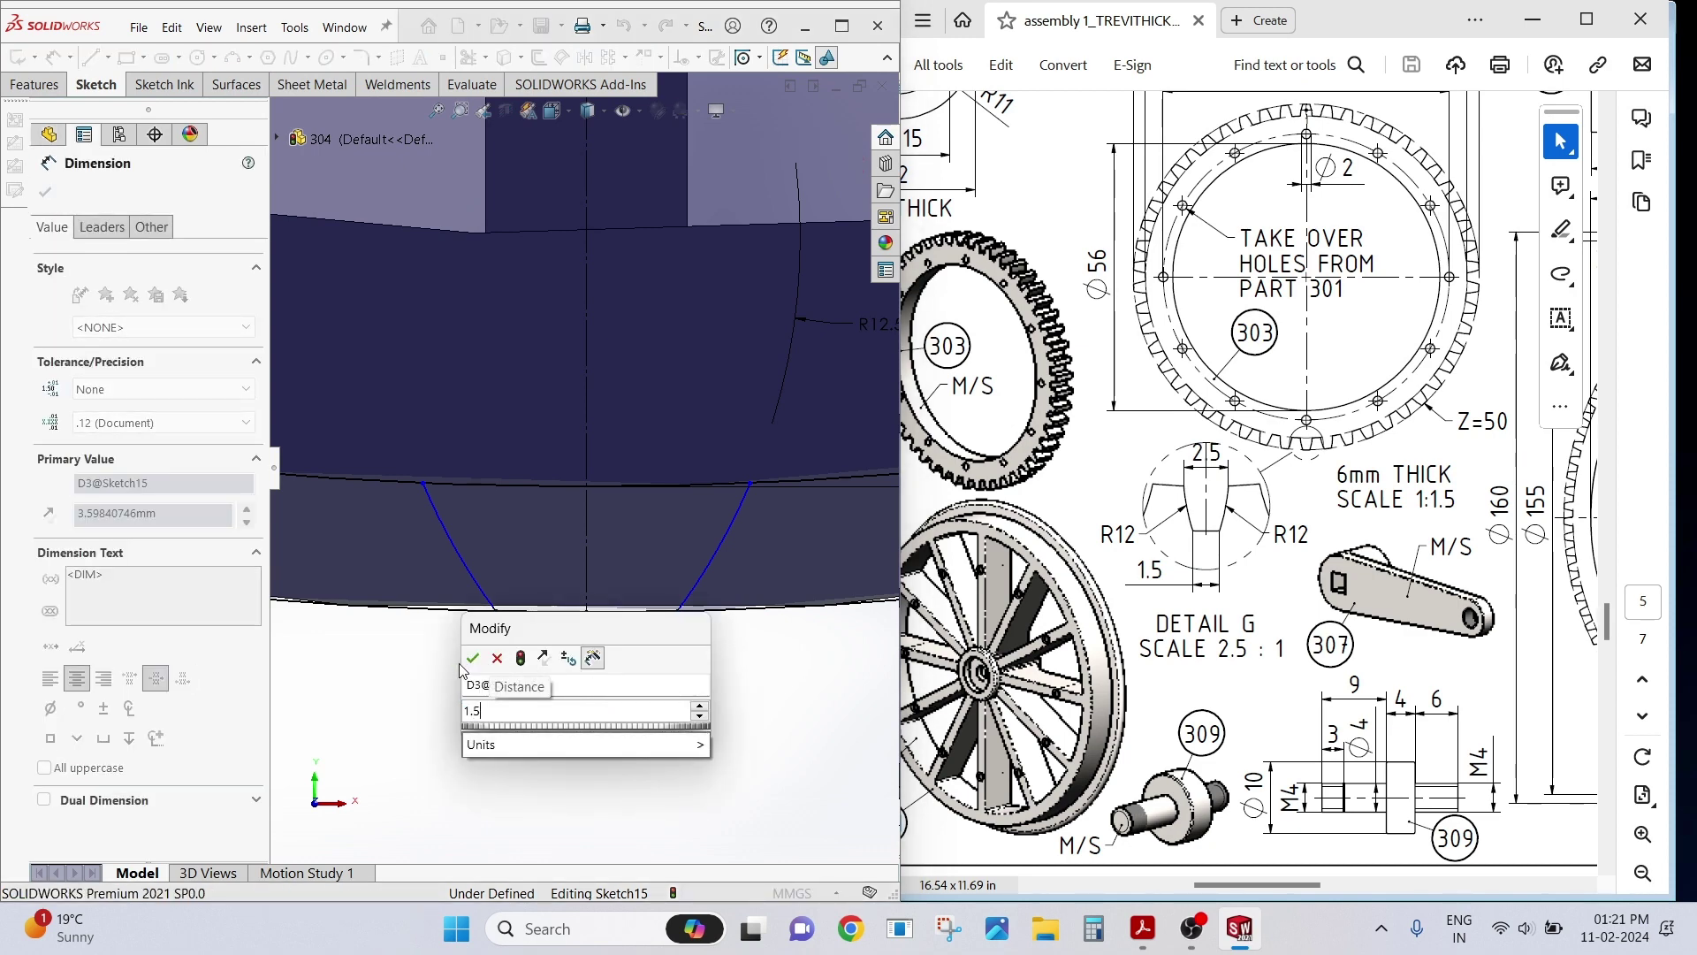
key("Return")
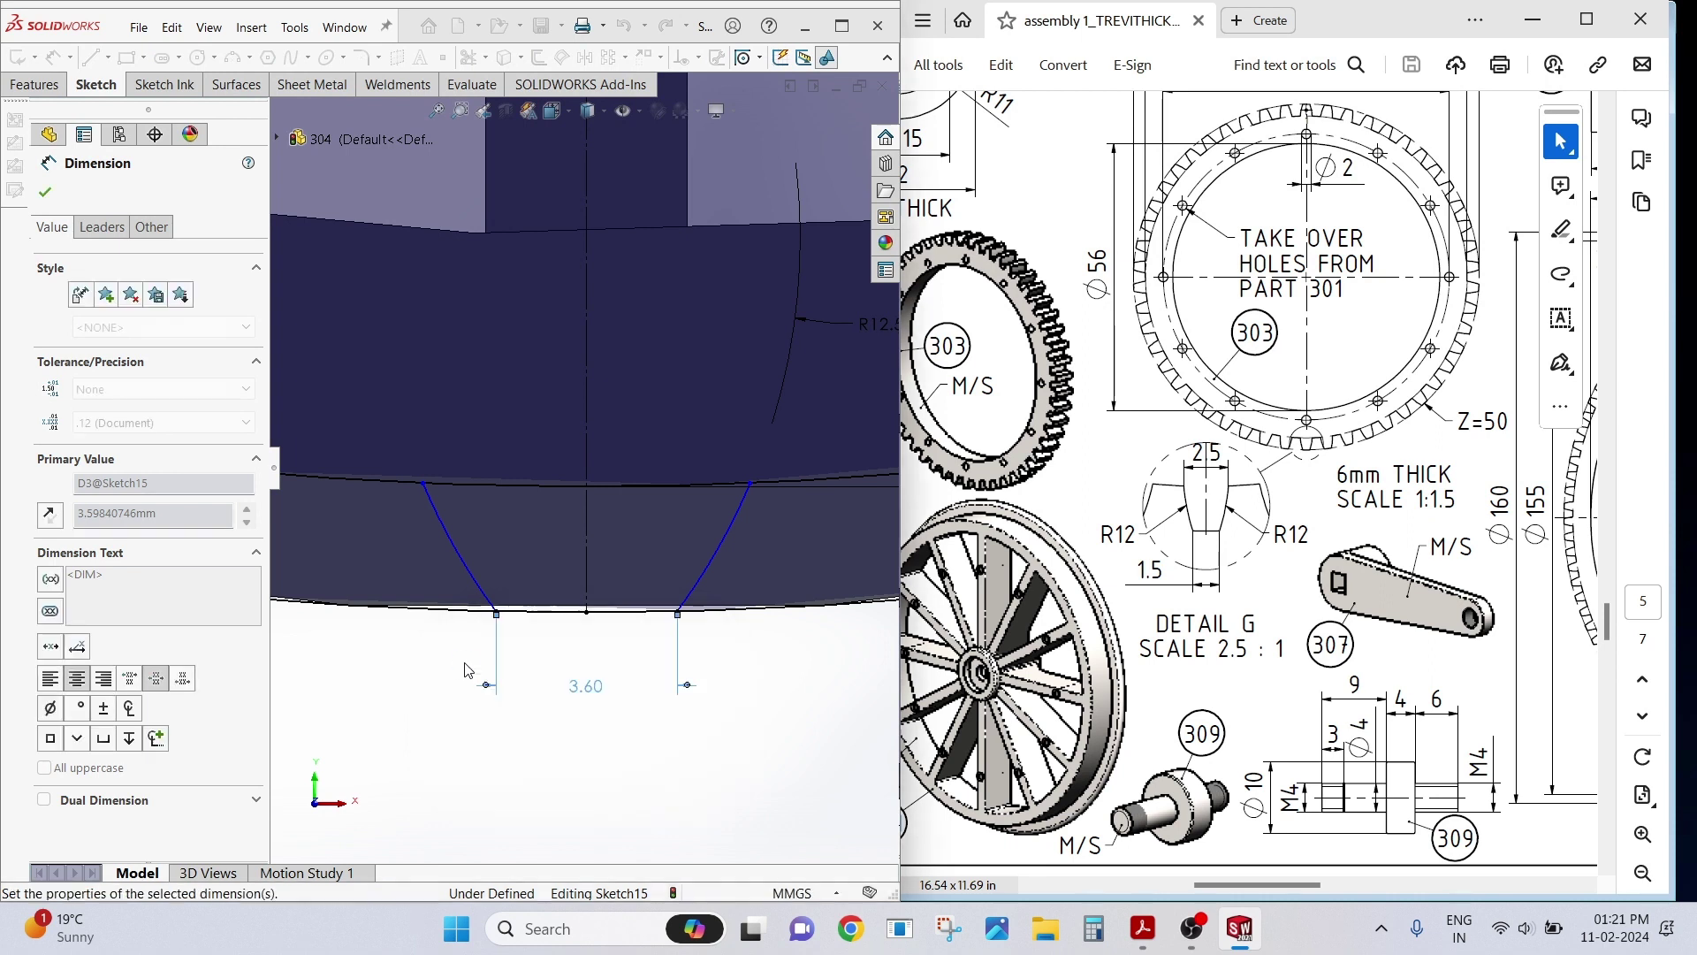
left_click(457, 669)
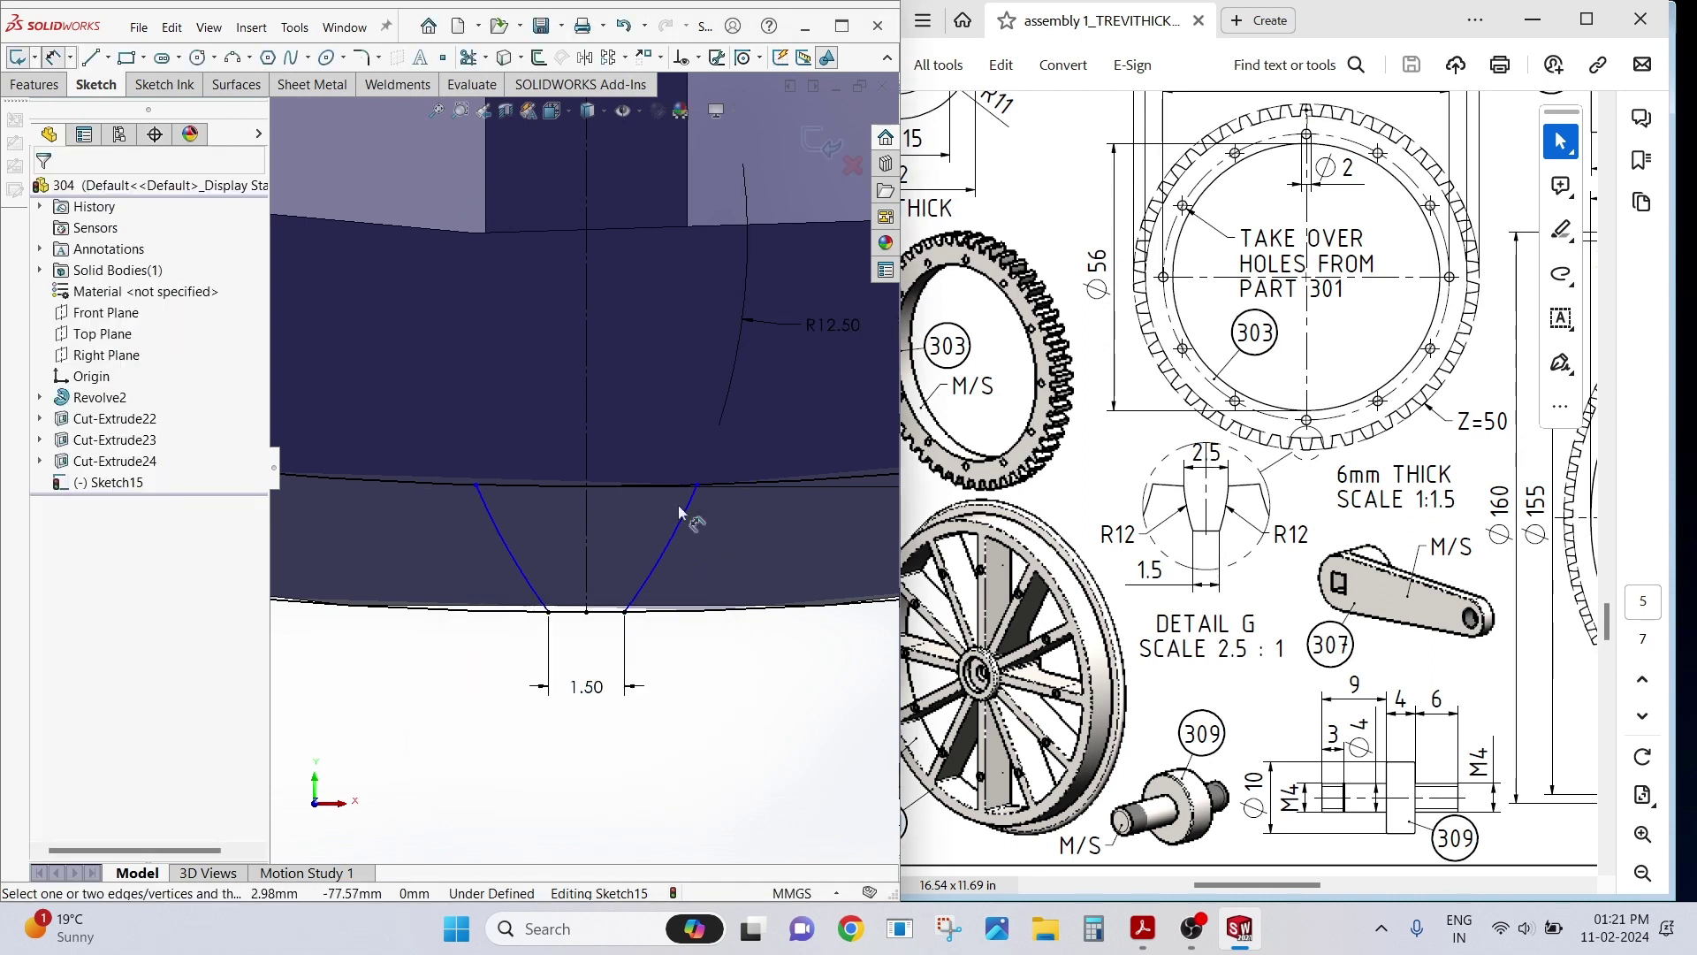
left_click(477, 484)
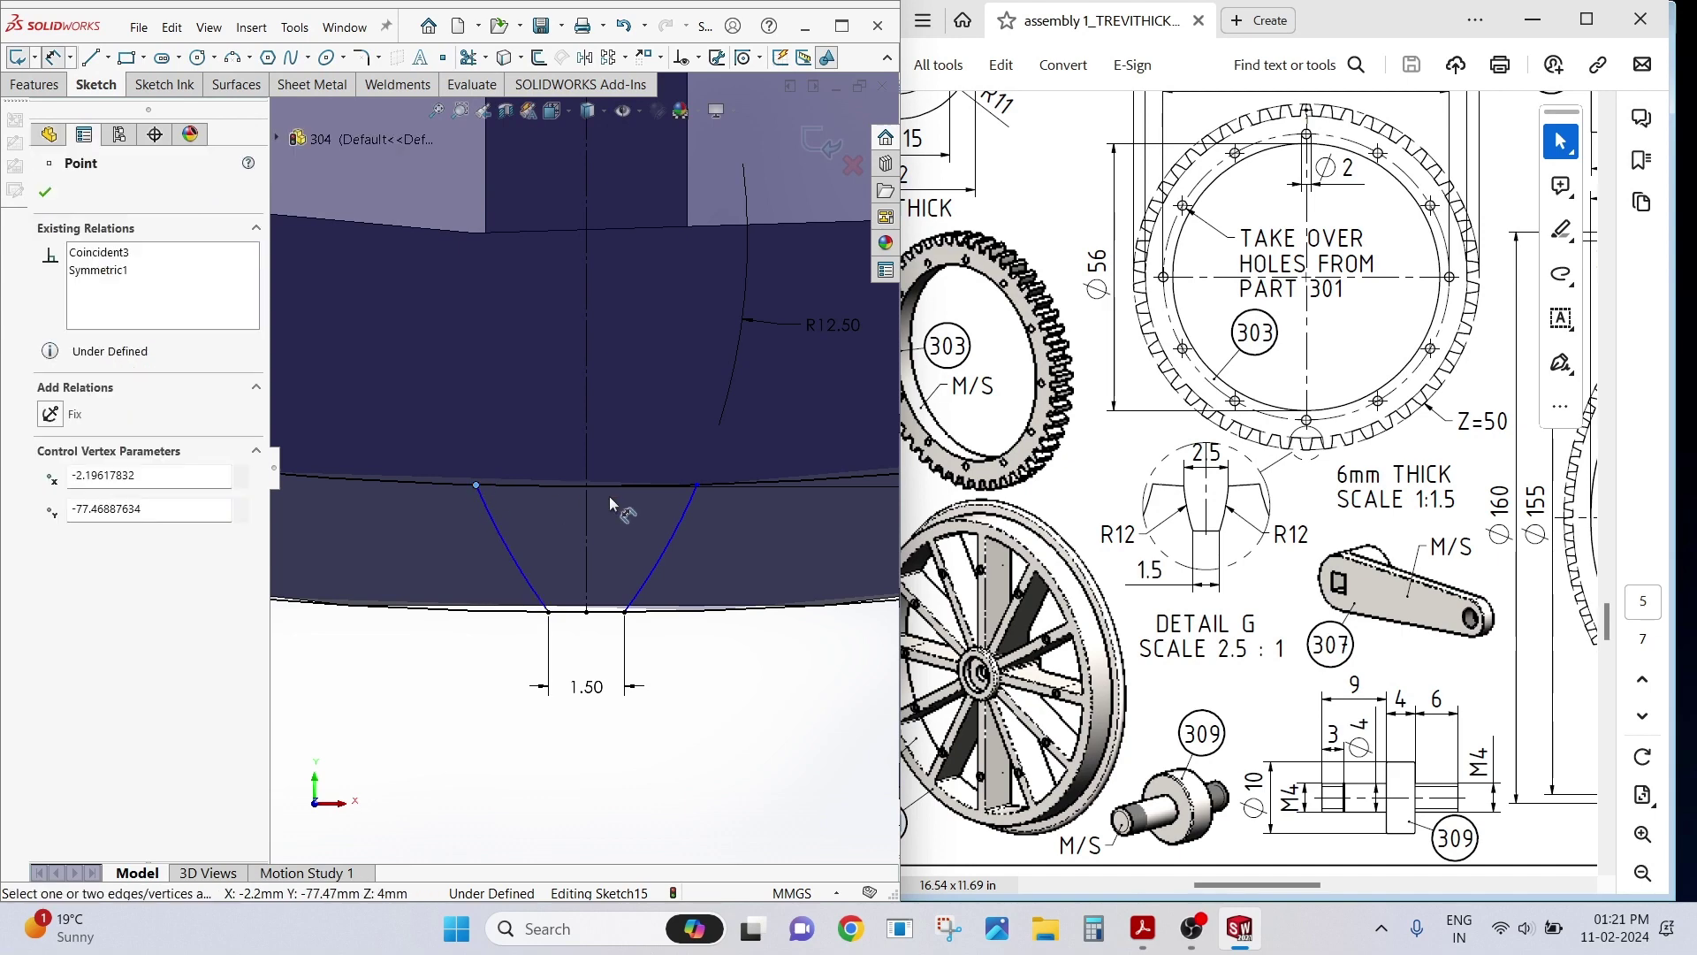
left_click(697, 486)
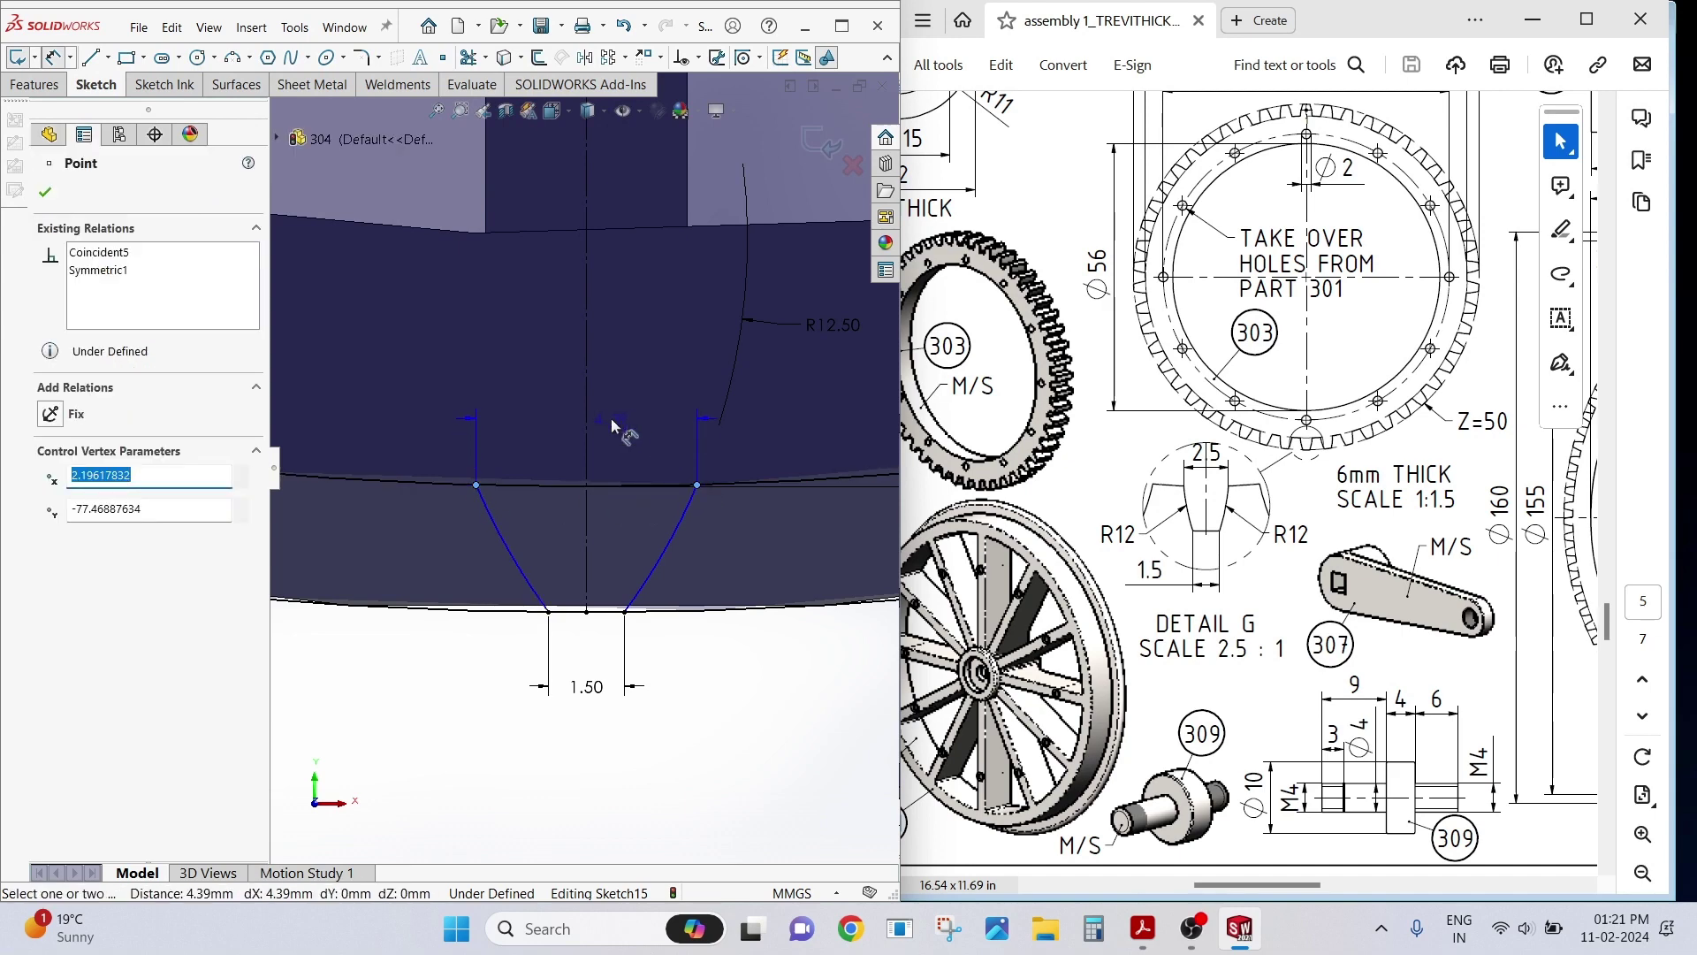
left_click(612, 419)
type("2")
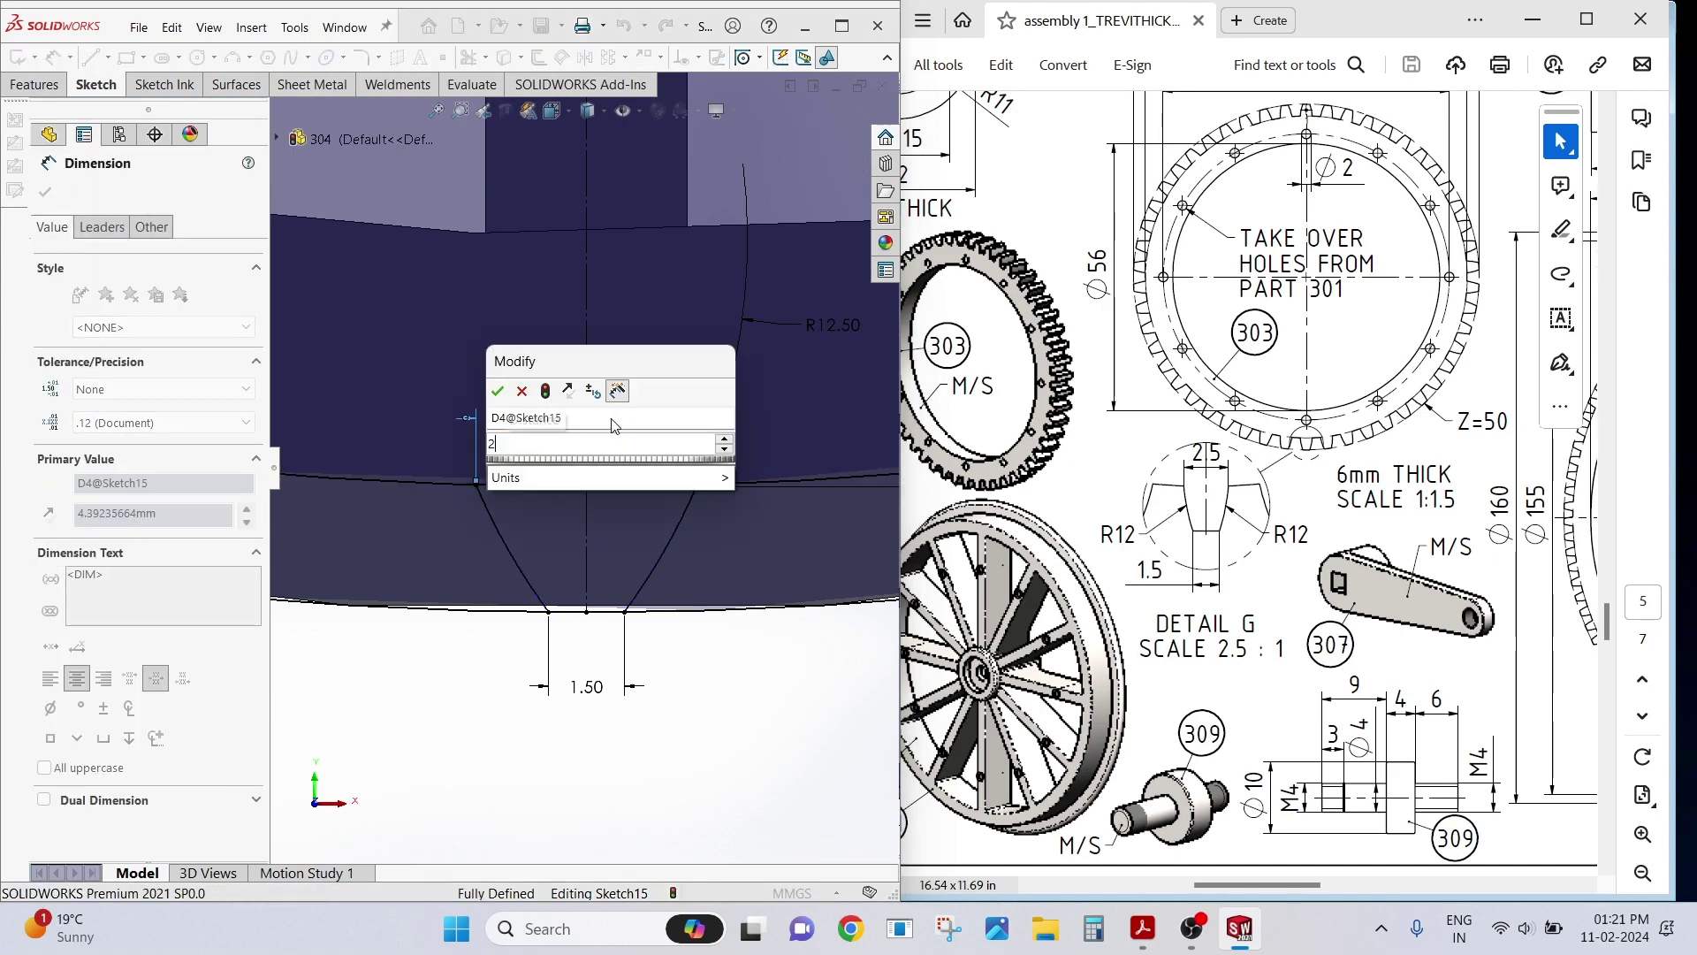
type(".5")
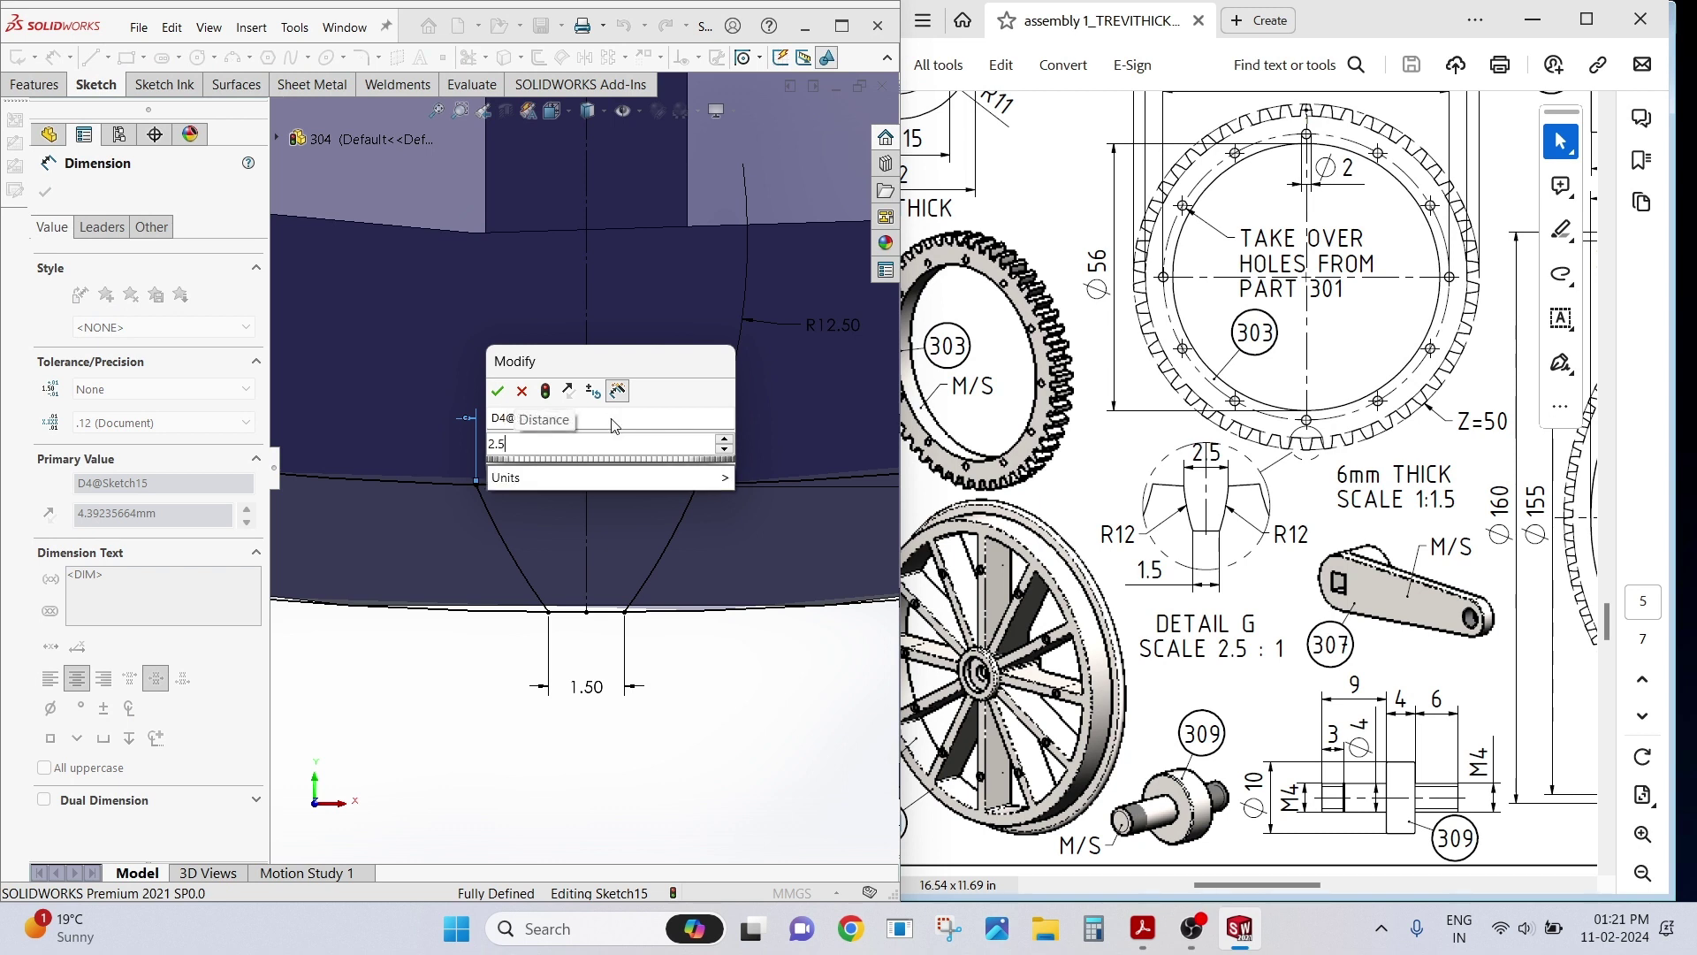
left_click(499, 393)
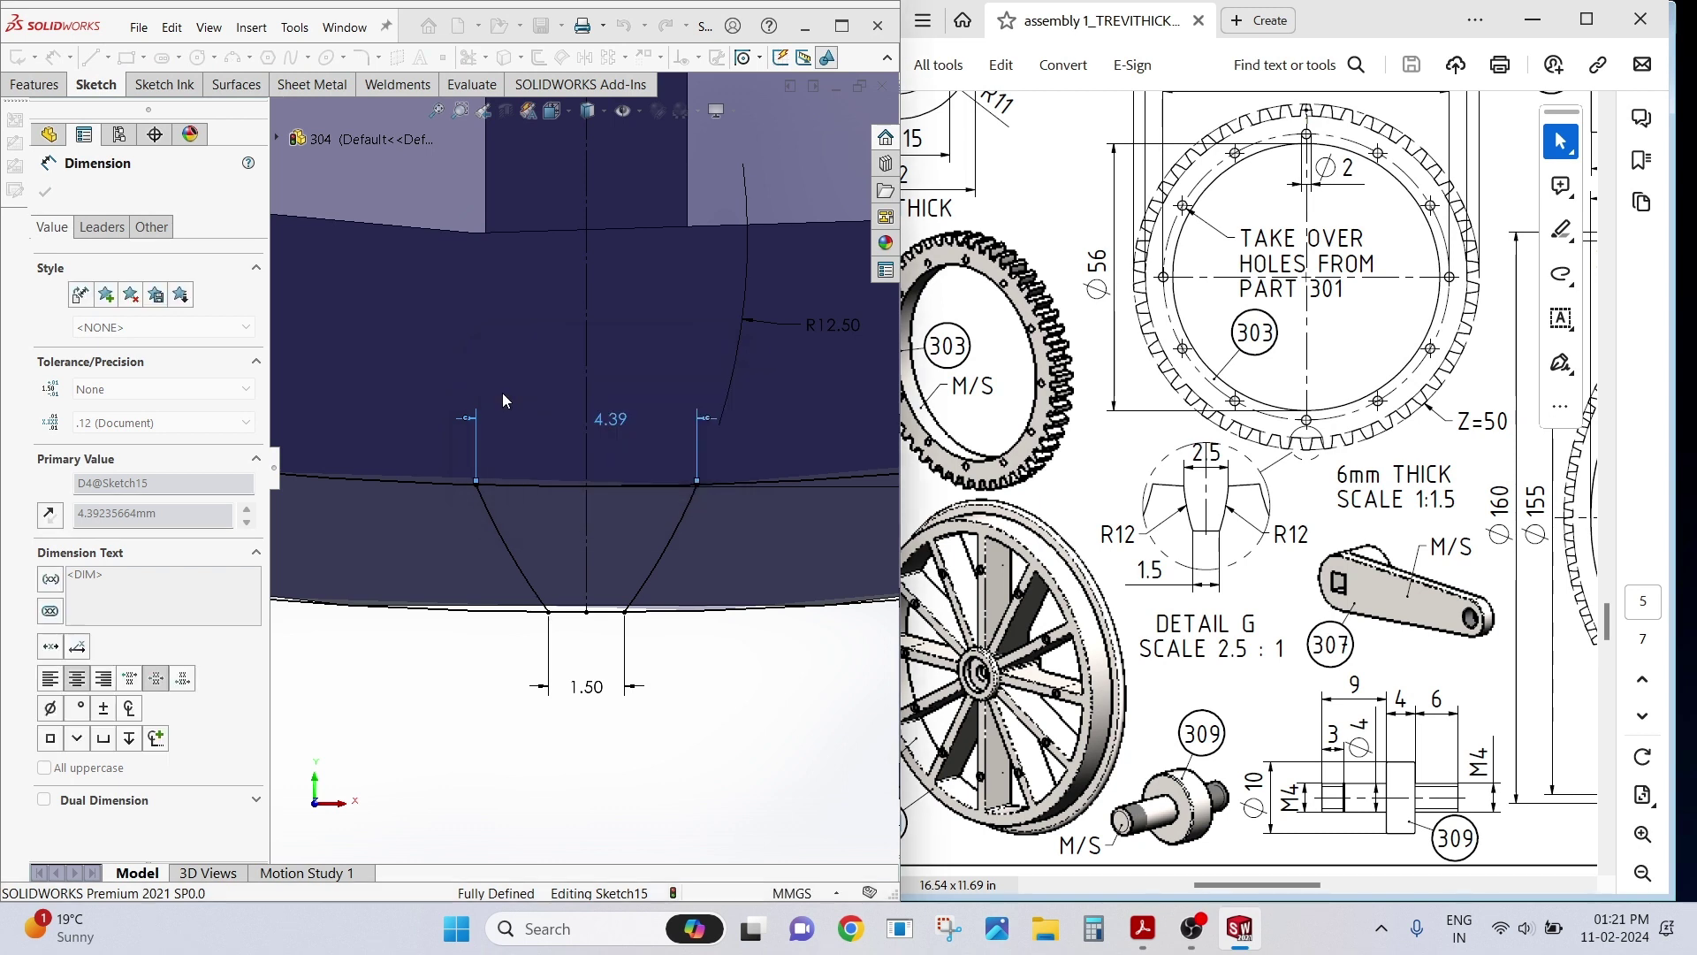
key("Escape")
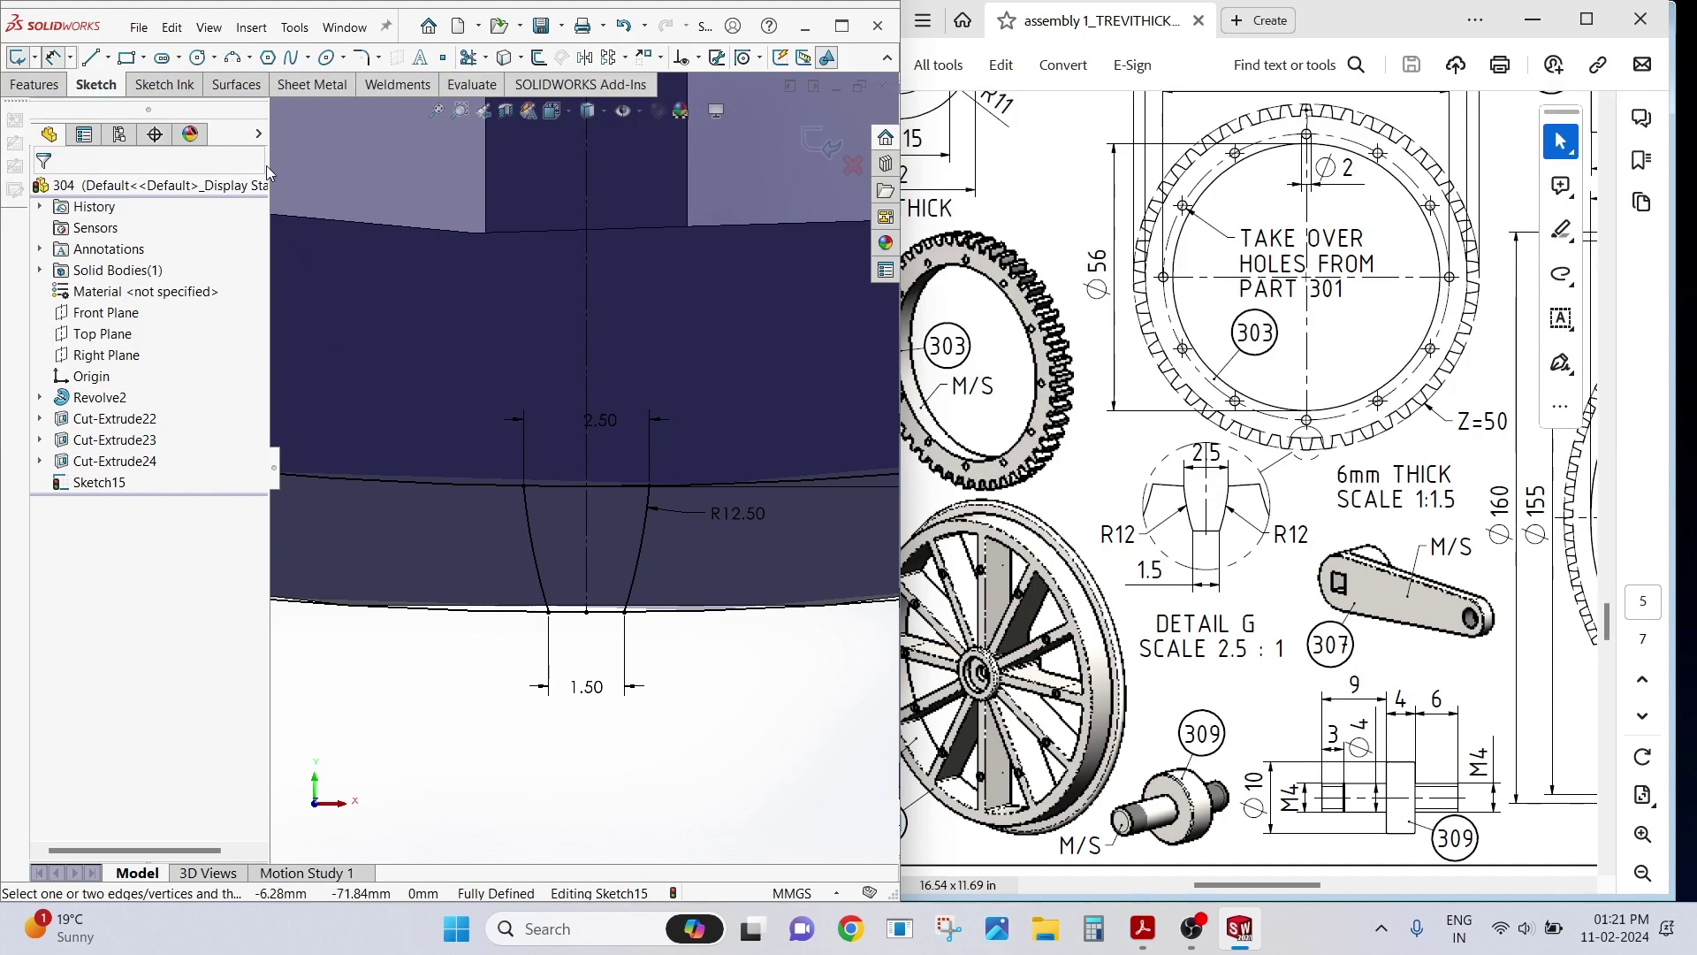
Cut both Sketch15 tooth-gap regions Through All, creating Cut-Extrude26.
left_click(33, 83)
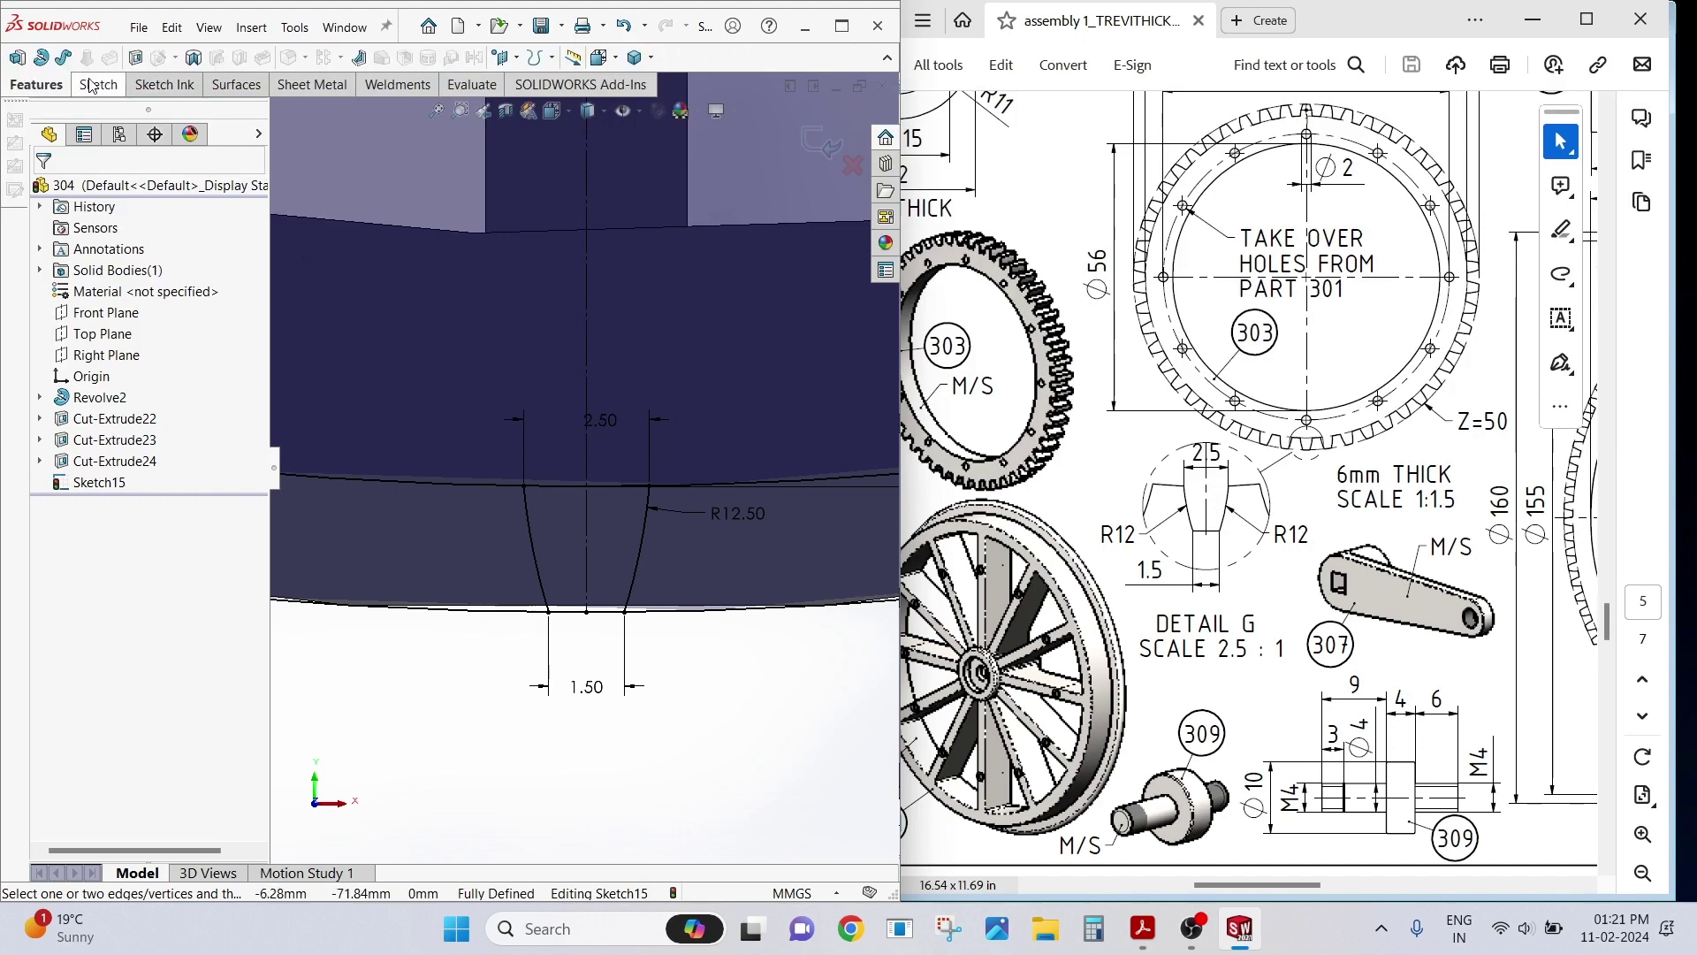
left_click(134, 58)
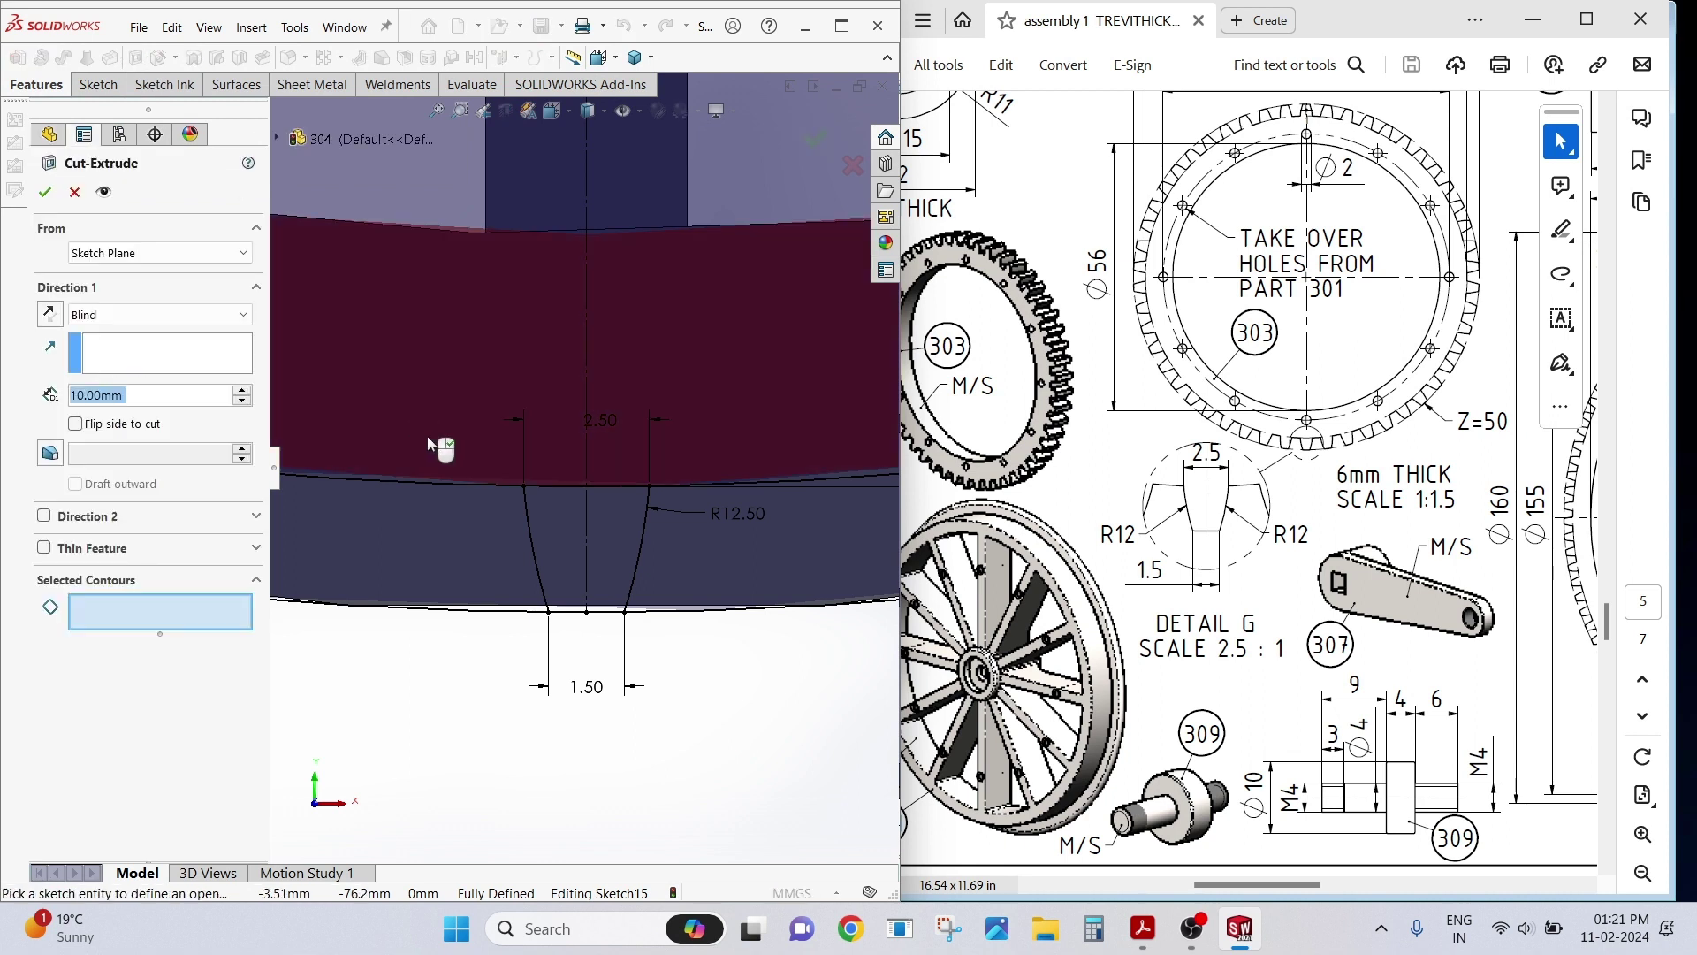
left_click(557, 532)
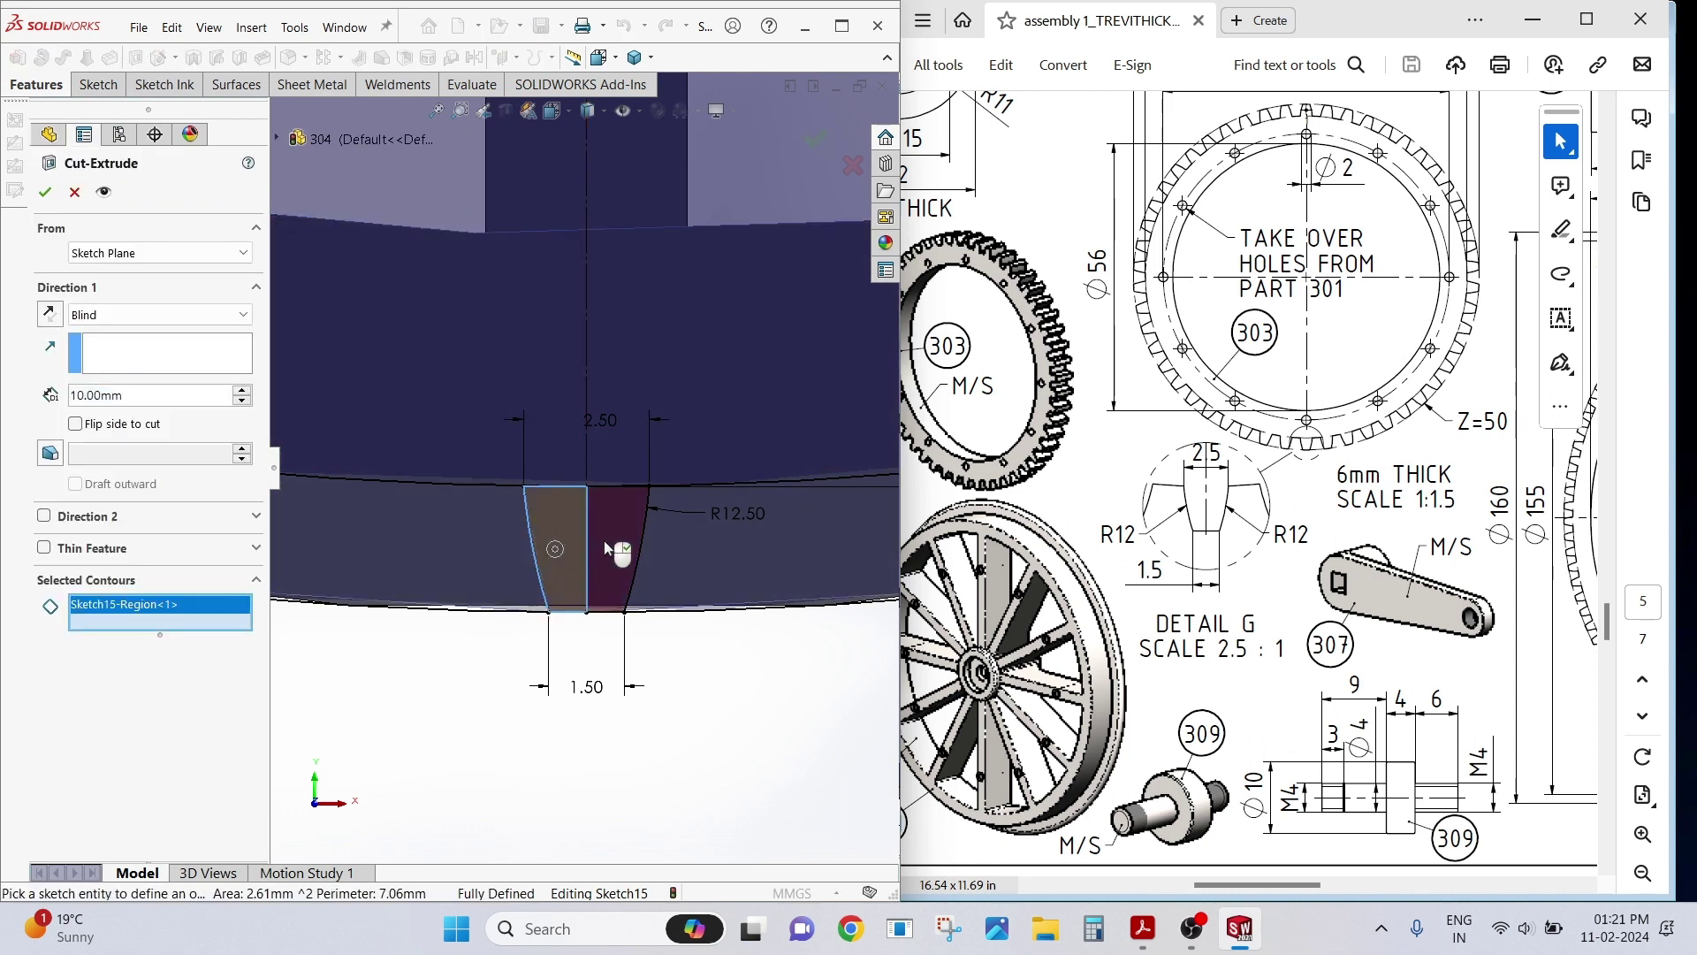
left_click(603, 541)
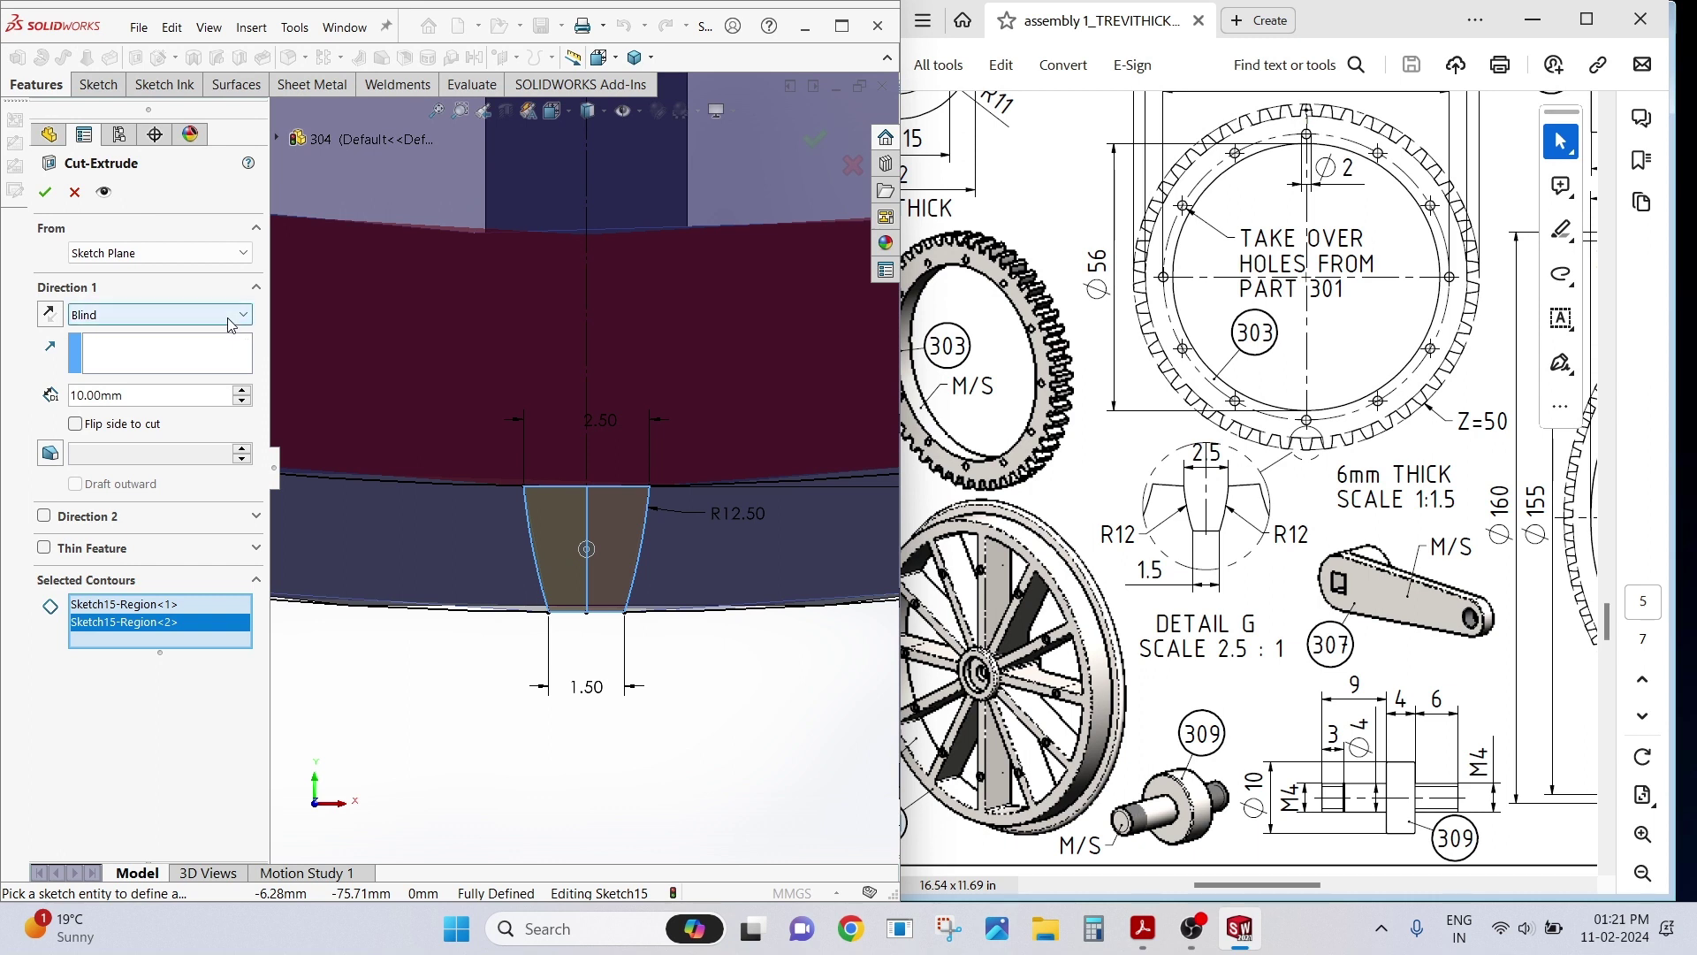
left_click(225, 317)
left_click(204, 350)
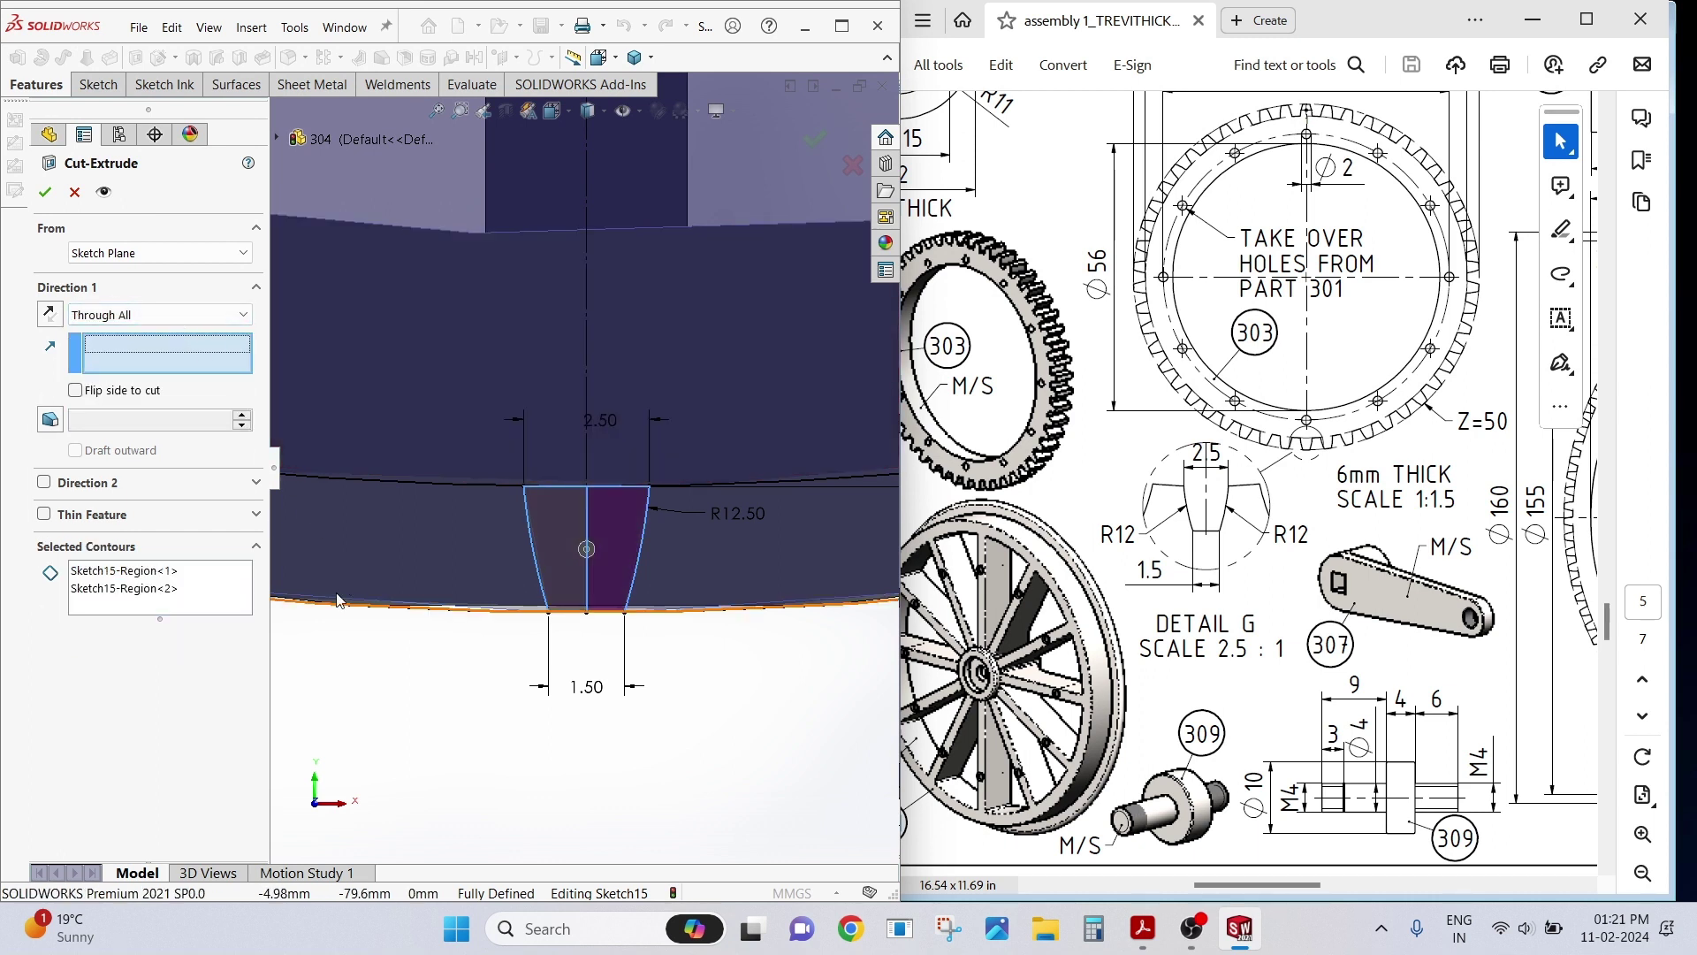
left_click(46, 192)
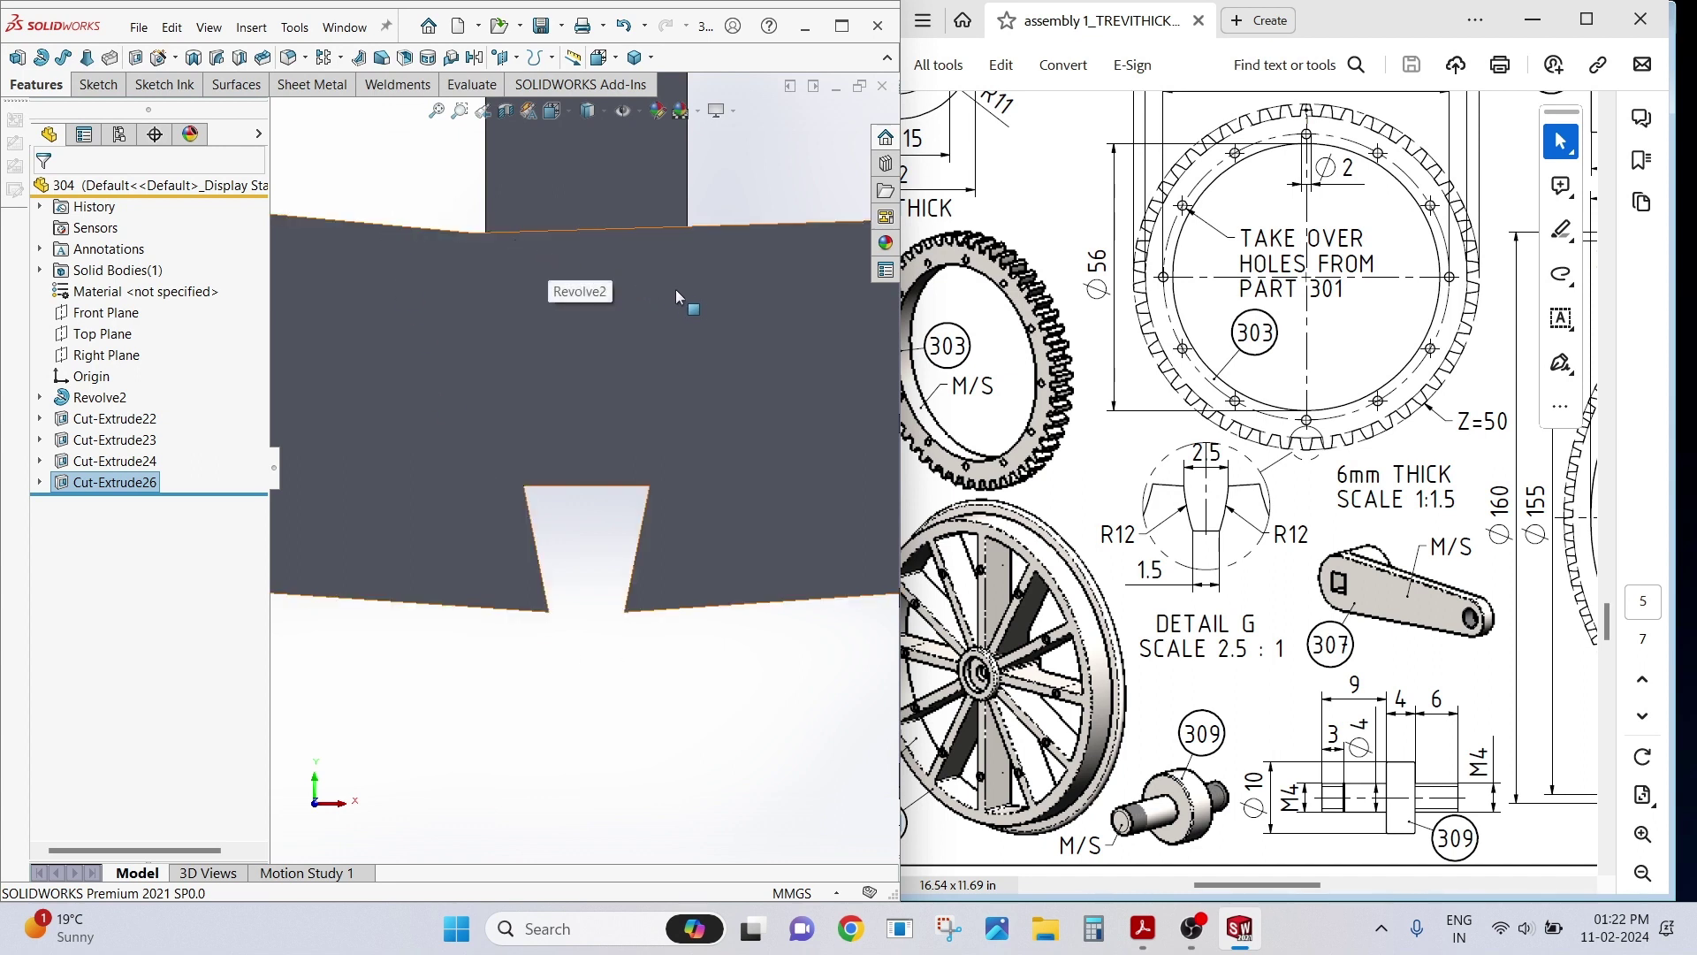
Rotate and zoom out until the whole six-spoked wheel and its new rim notch are visible.
right_click(601, 591)
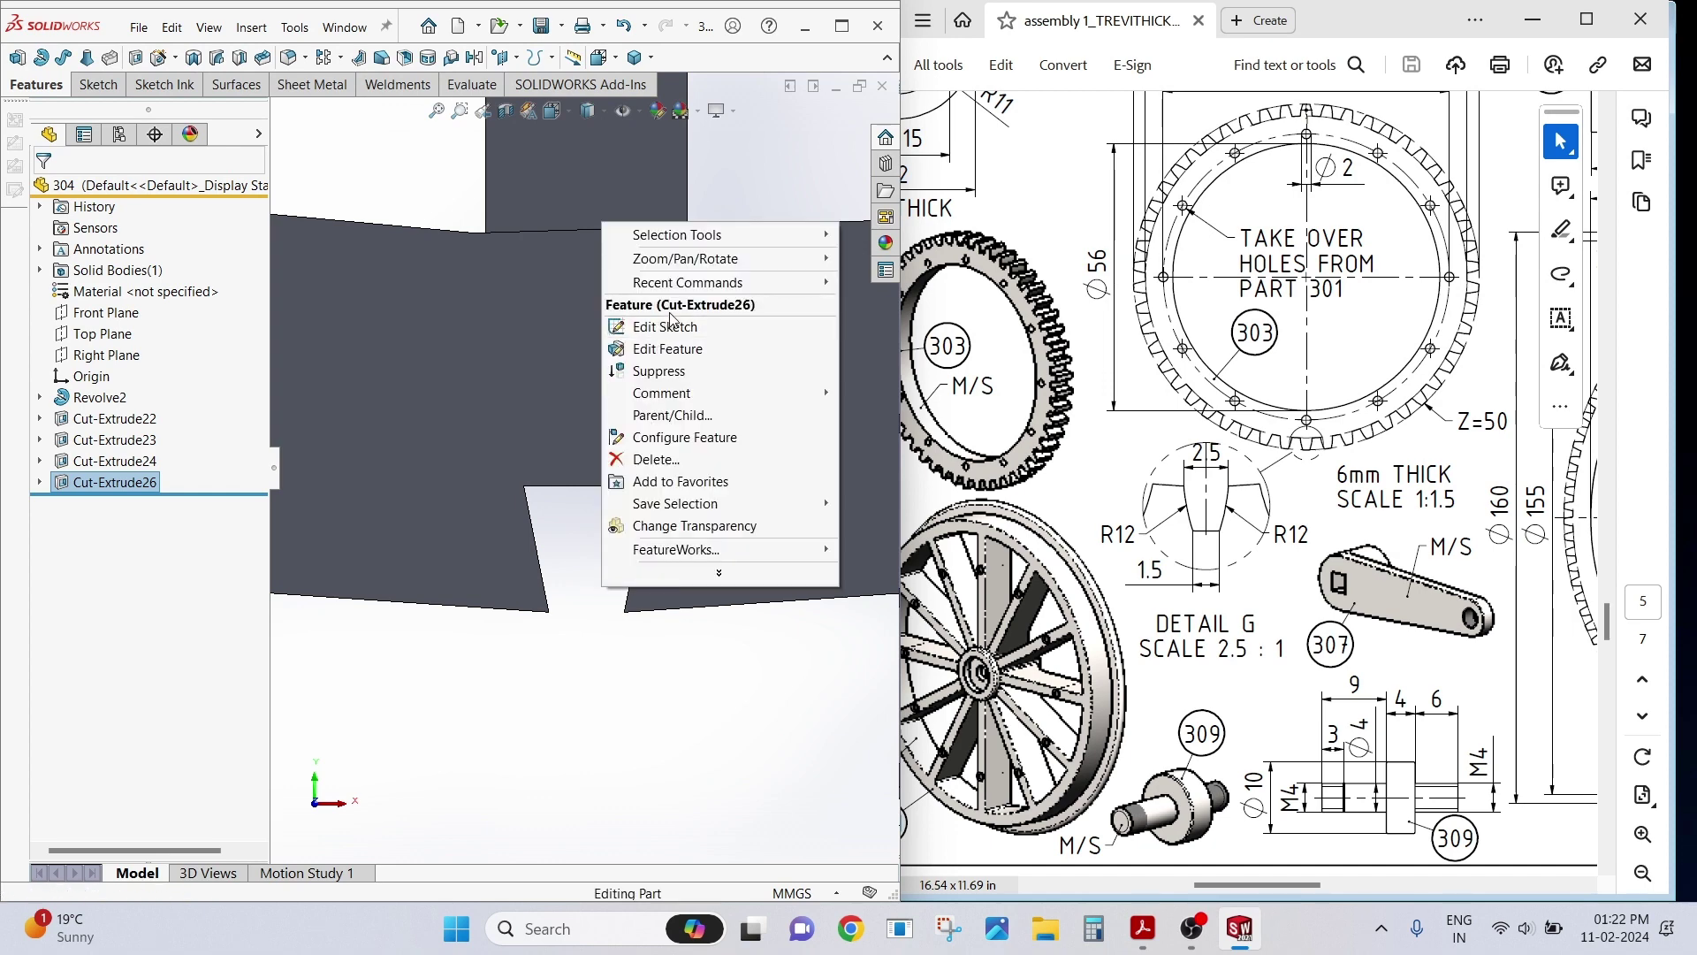
mouse_move(686, 259)
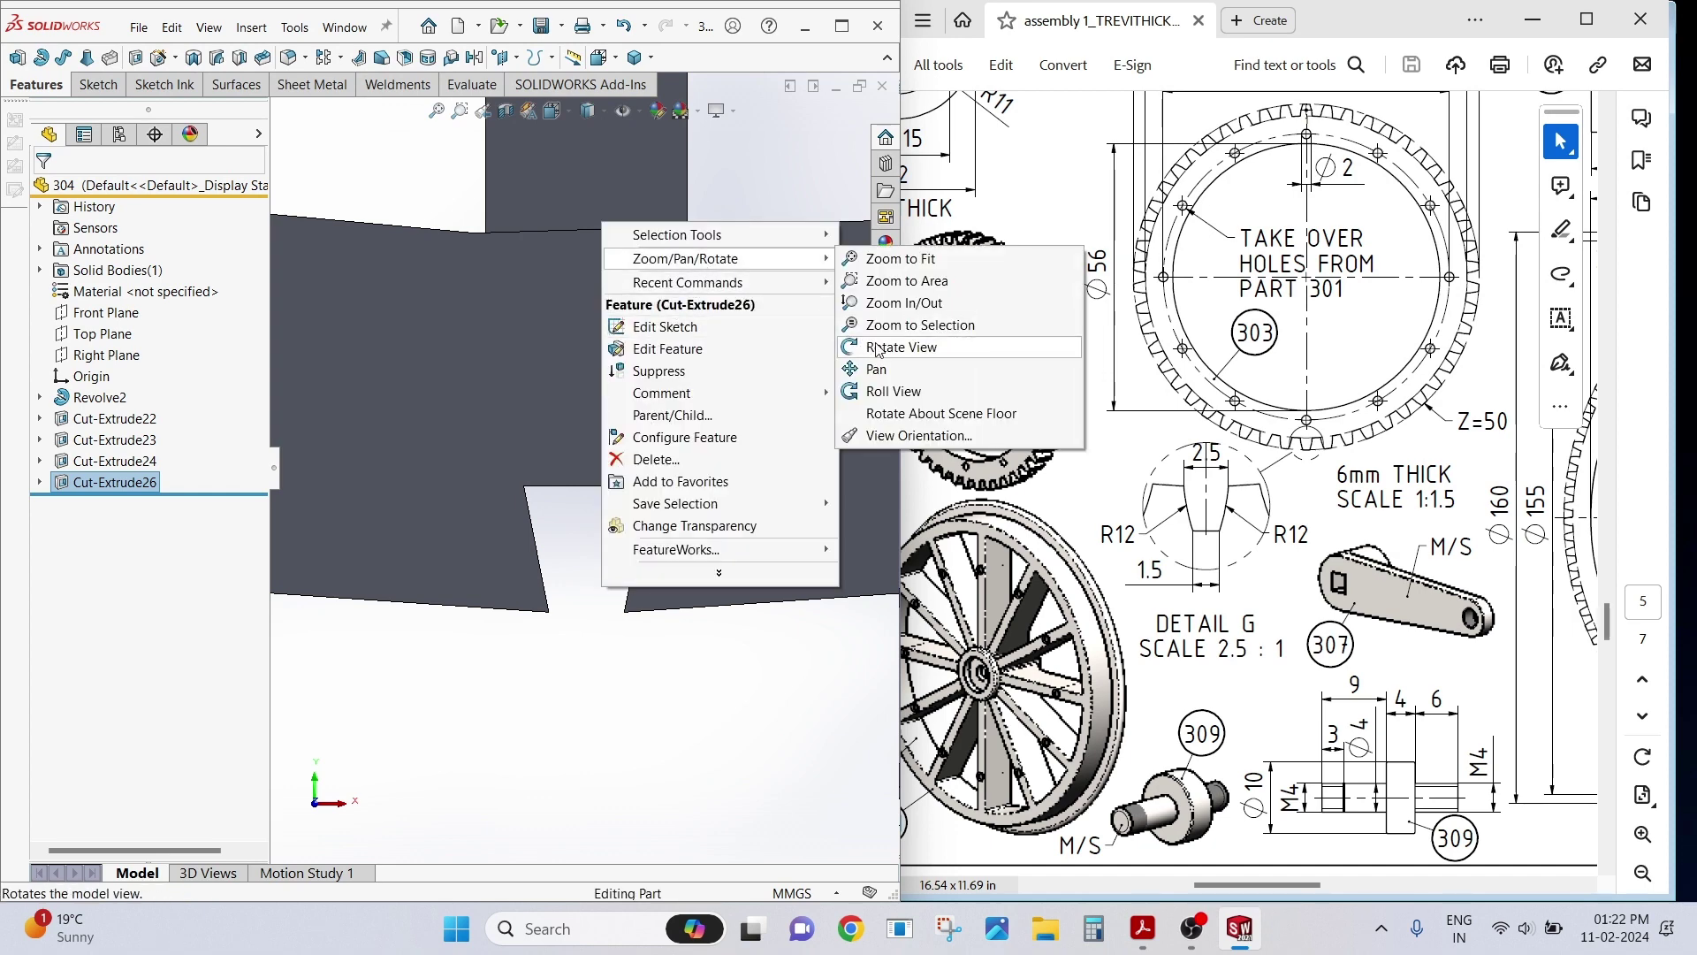
left_click(877, 348)
left_click_drag(732, 236, 592, 255)
scroll(734, 236, "up", 5)
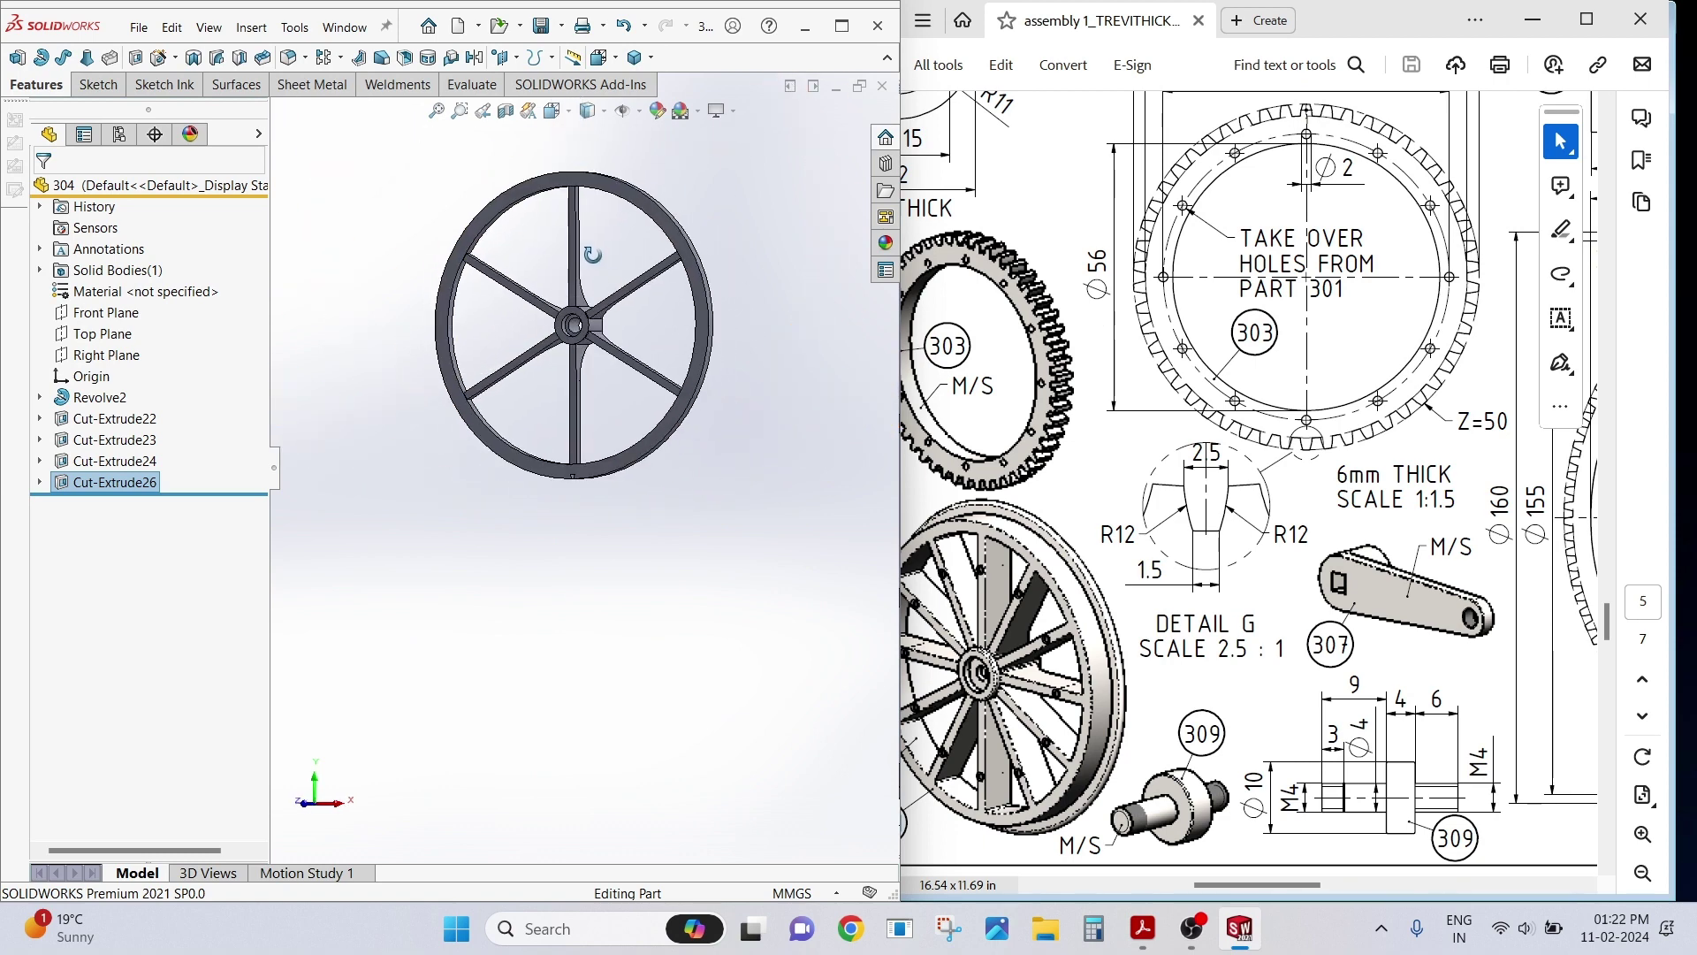
scroll(592, 254, "down", 1)
scroll(592, 255, "down", 2)
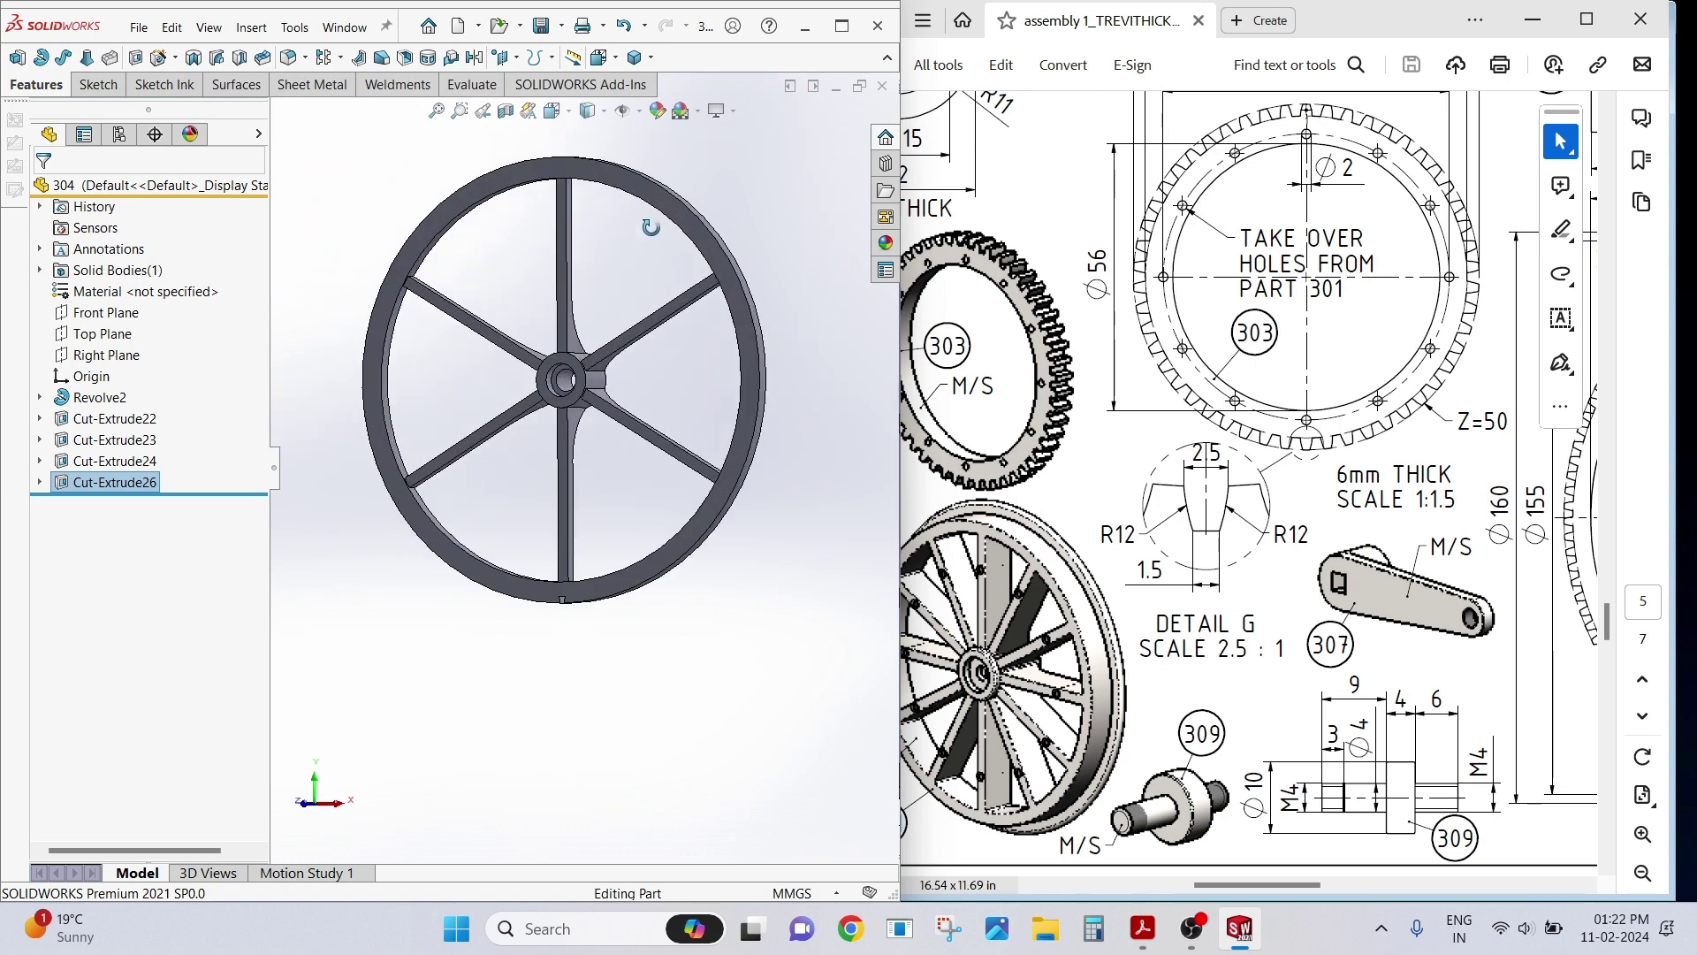
right_click(728, 205)
left_click(799, 332)
Circular-pattern the Cut-Extrude26 notch 115 times over 360° about the rim edge.
left_click(340, 58)
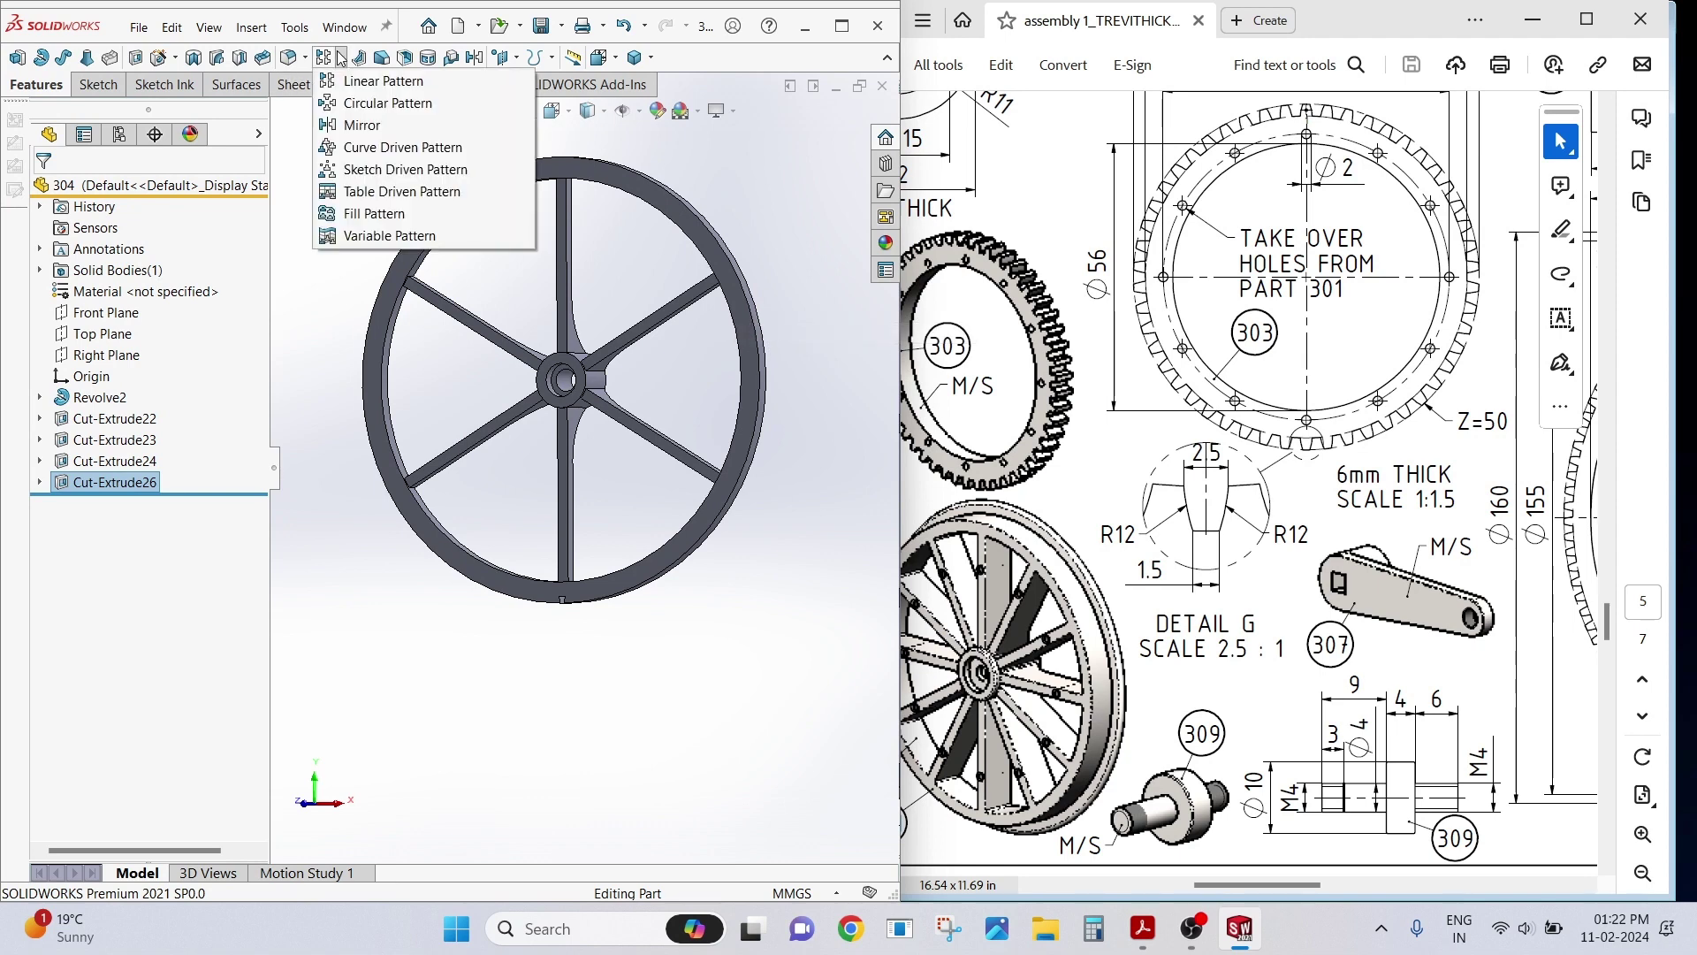
left_click(363, 108)
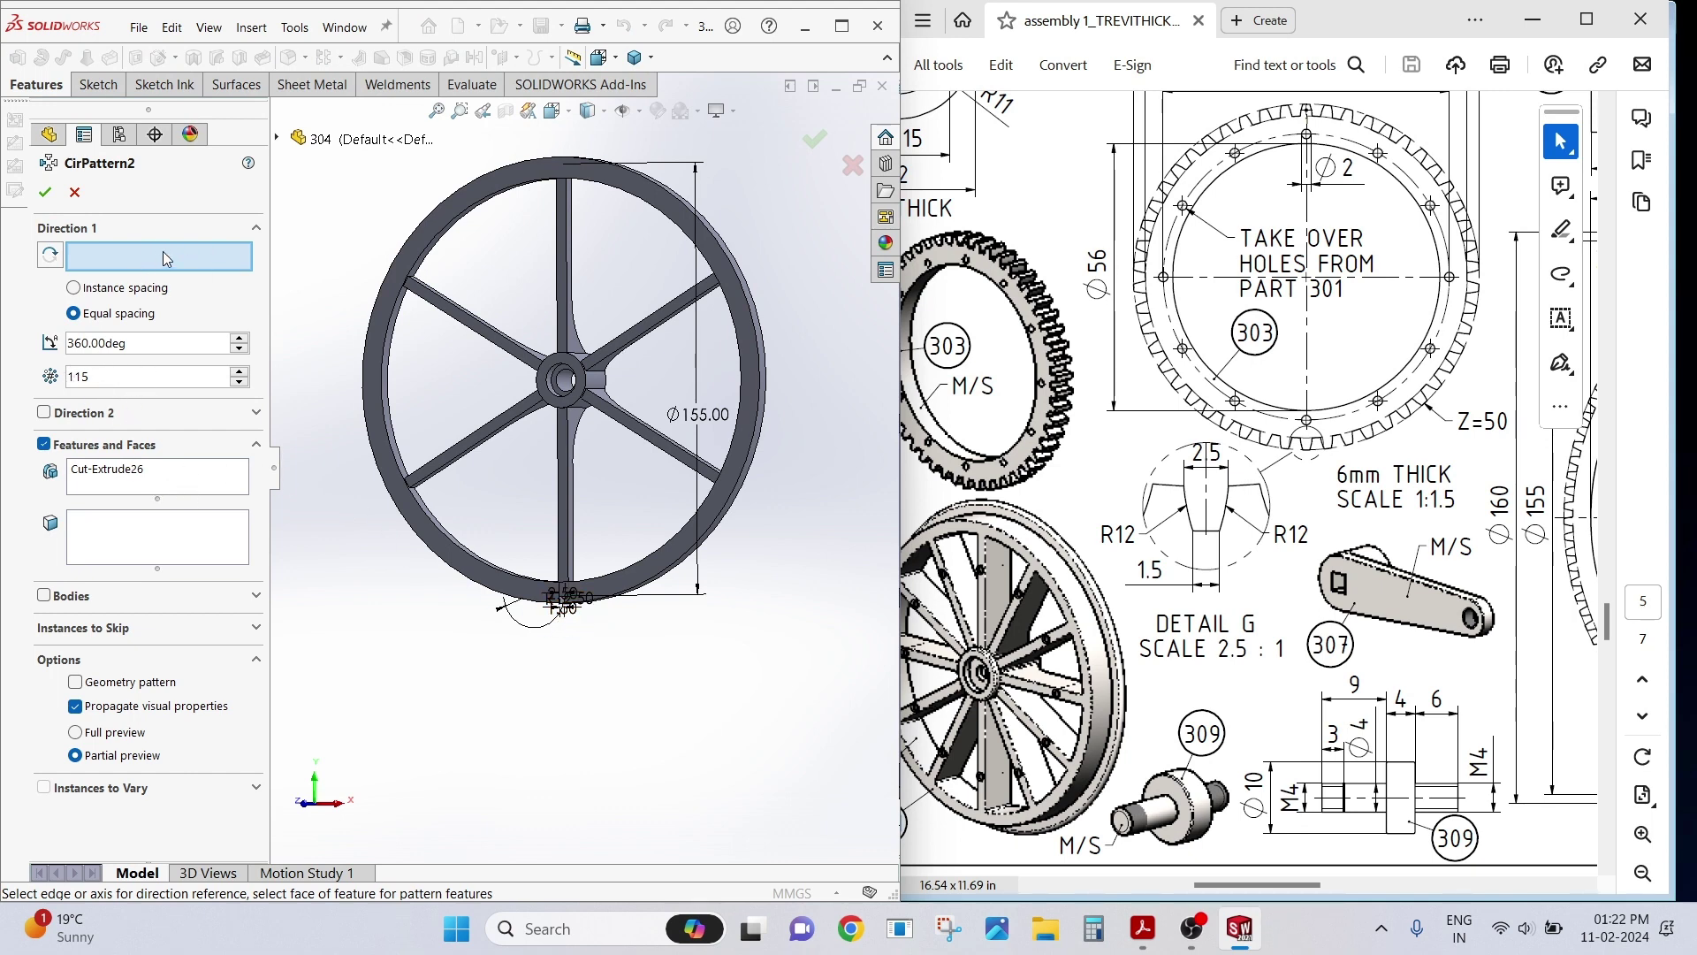
left_click(759, 352)
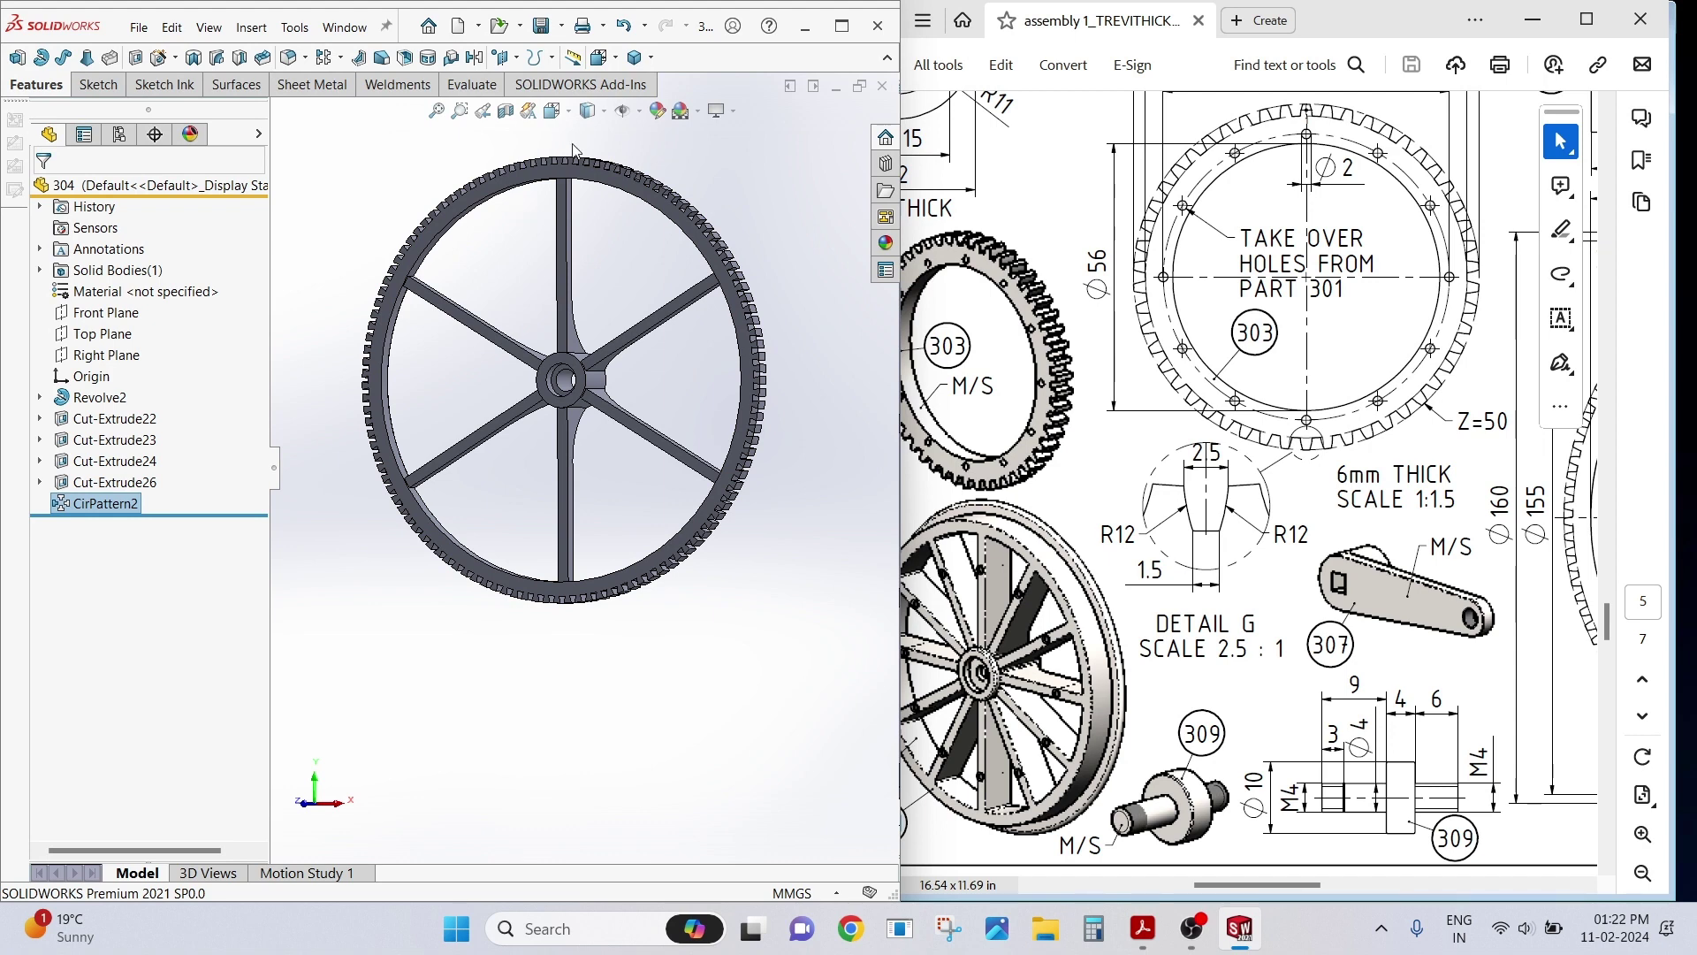
scroll(573, 150, "down", 5)
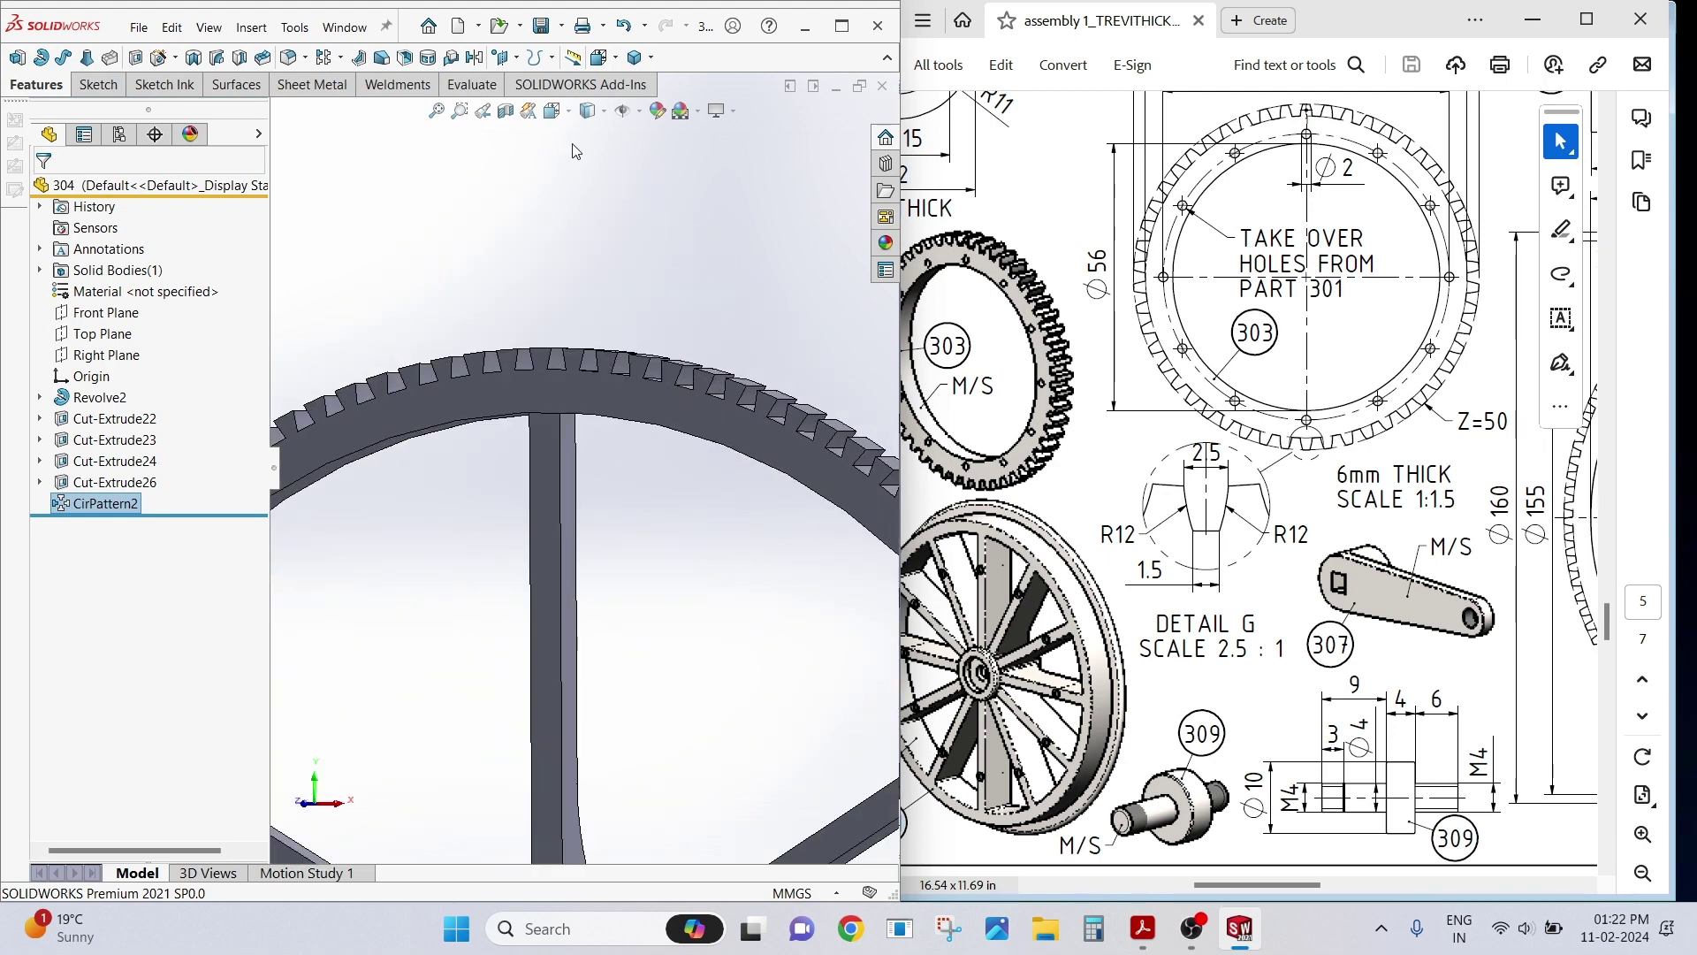
right_click(619, 476)
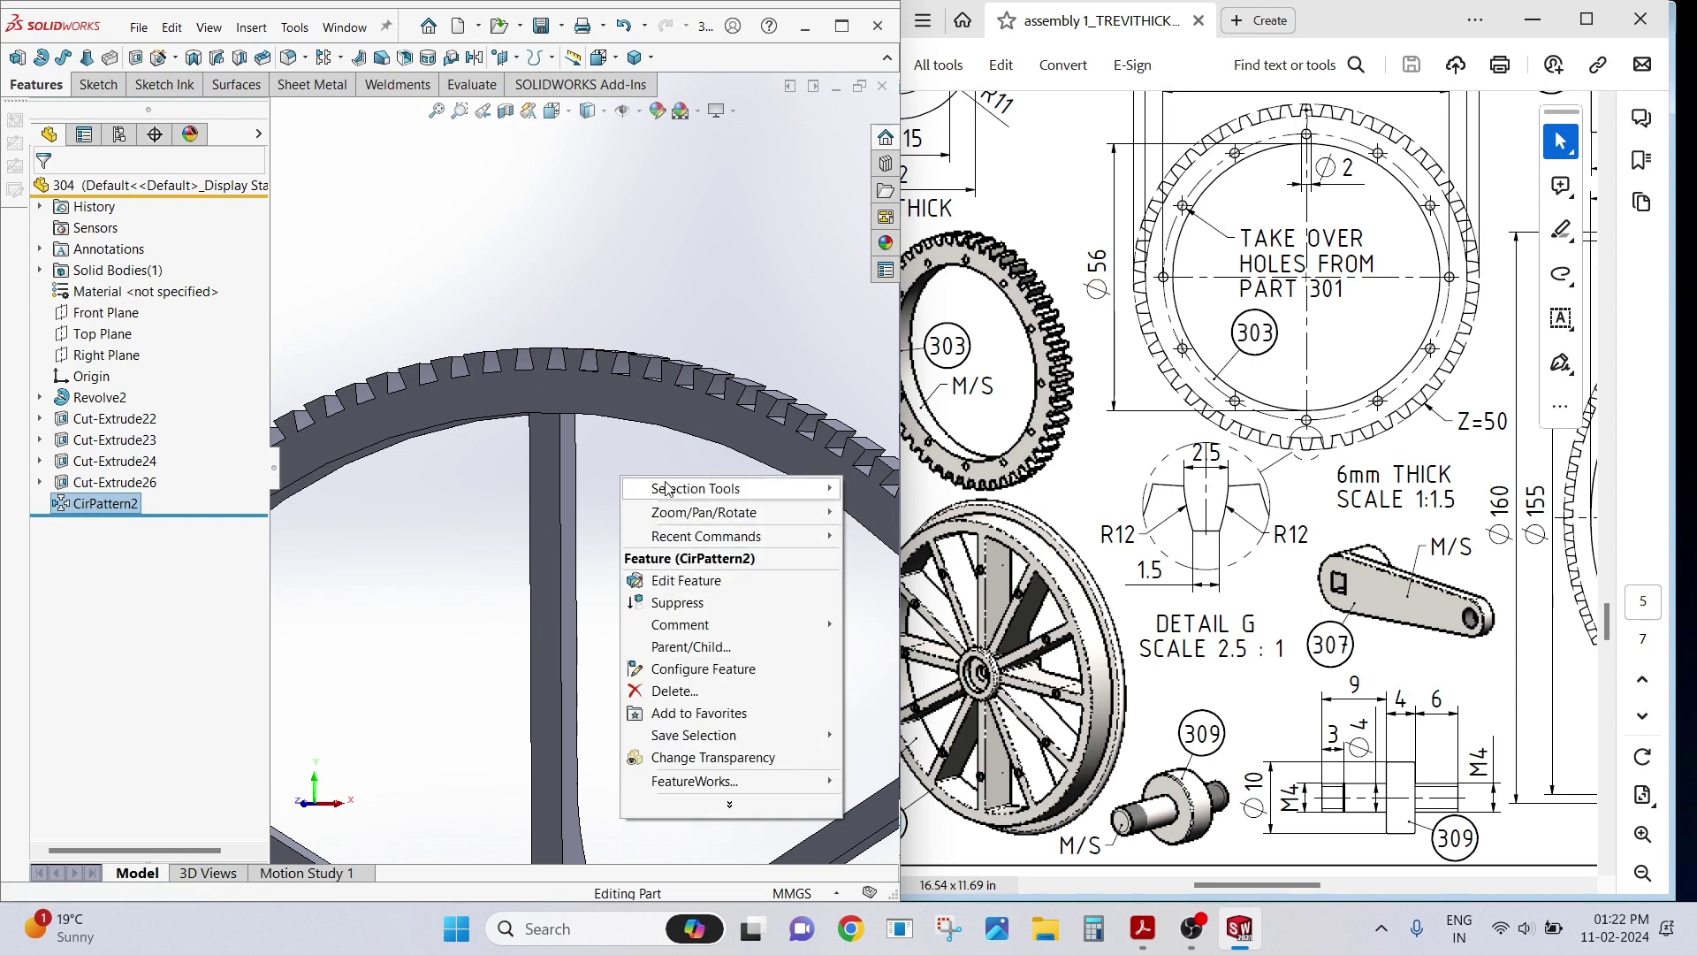
right_click(640, 449)
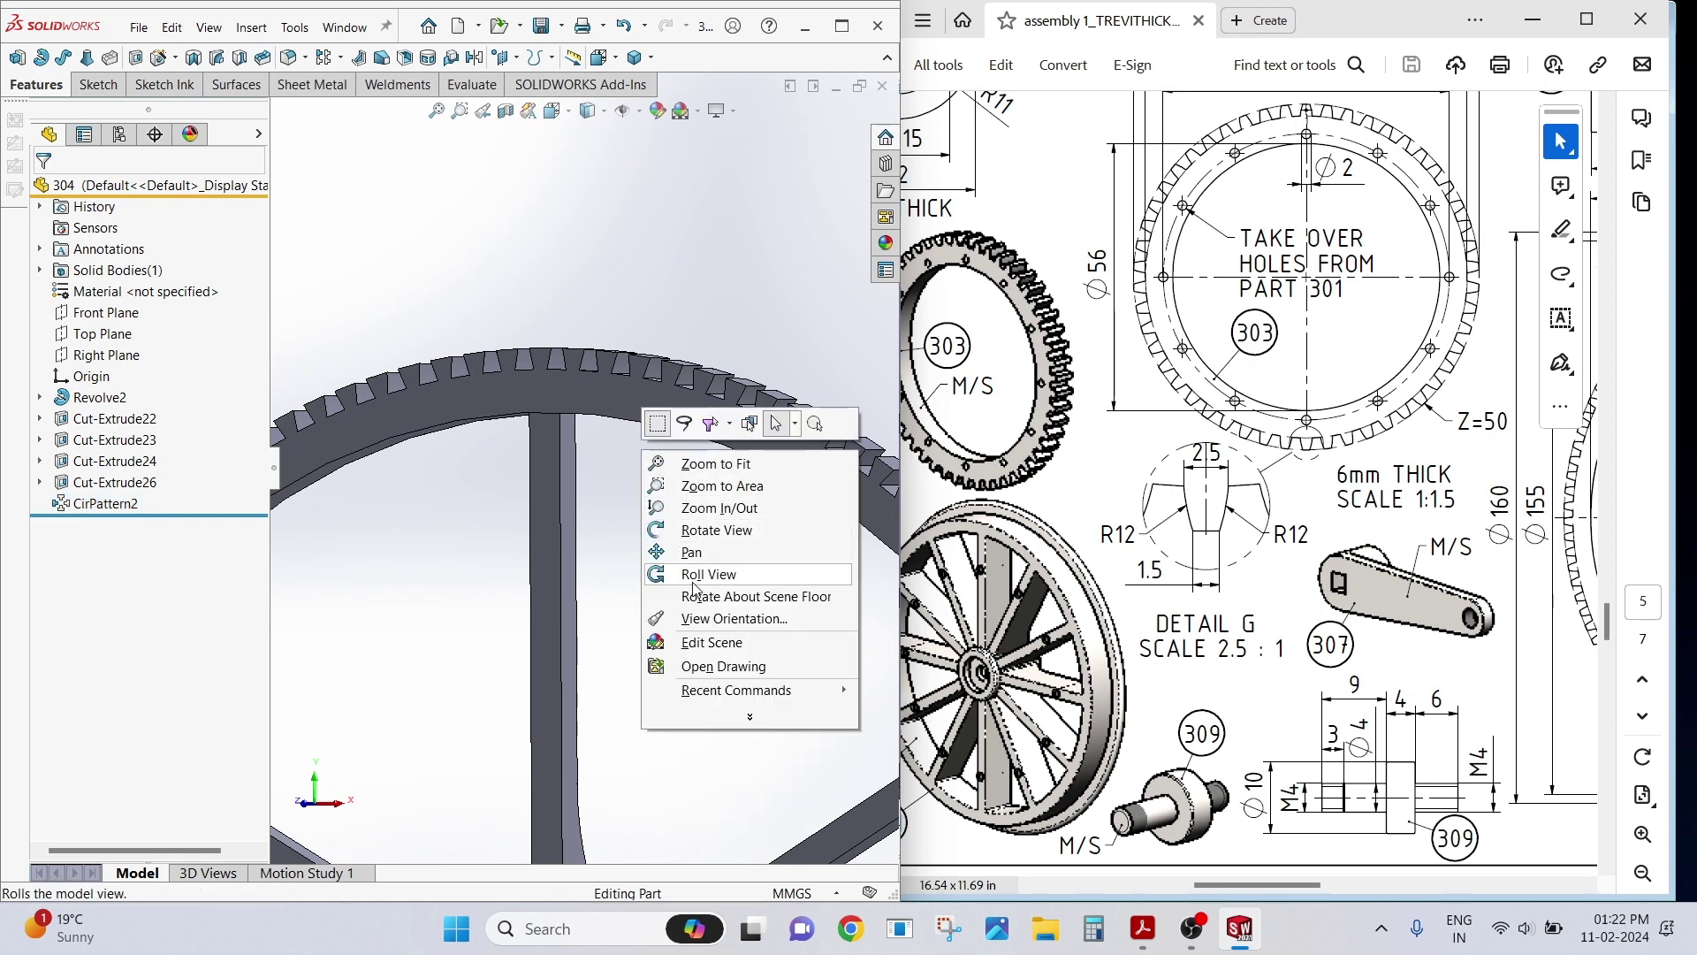
left_click(707, 531)
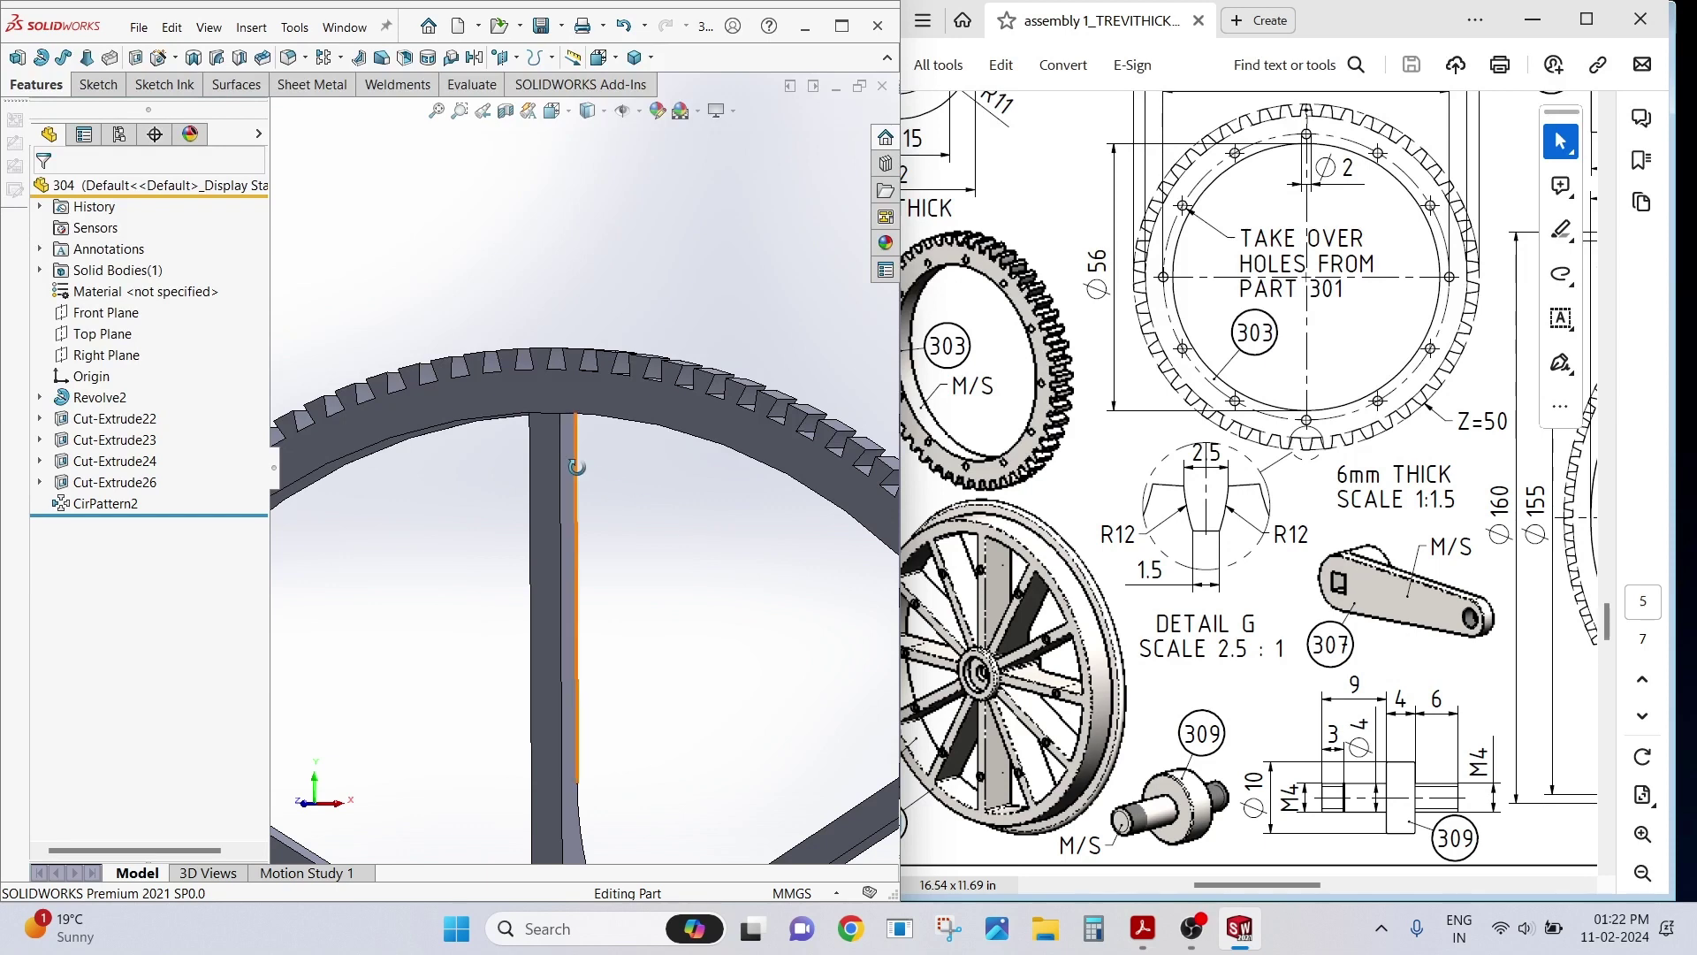
left_click_drag(576, 467, 637, 445)
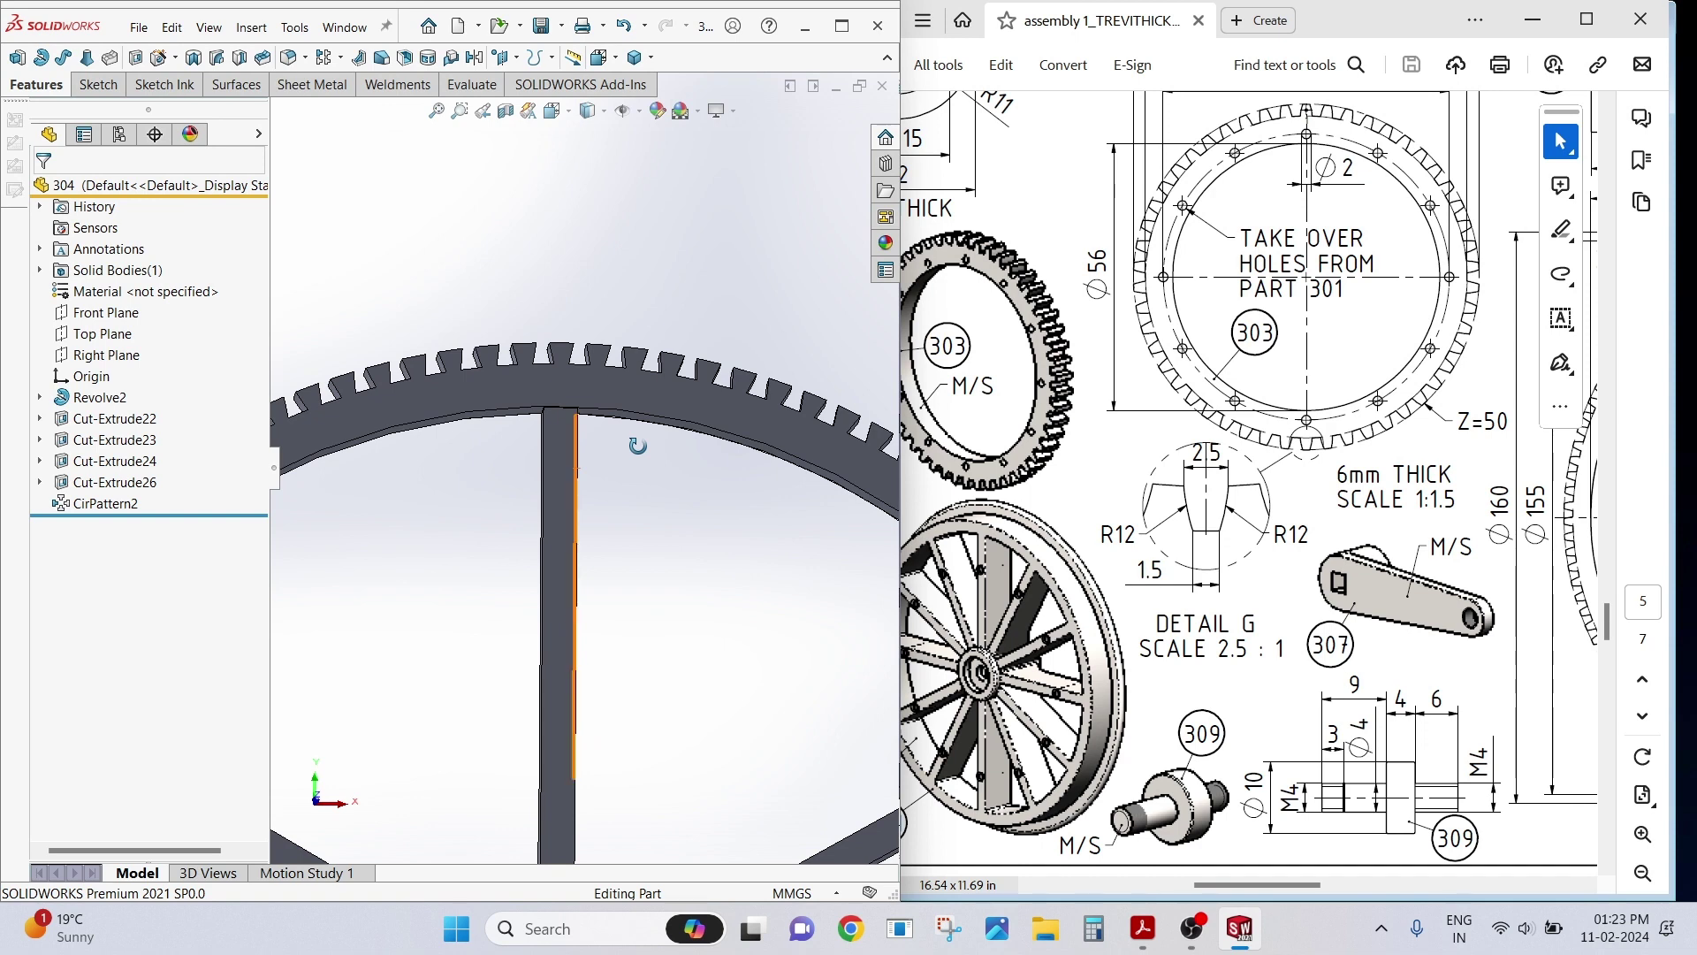
scroll(598, 580, "up", 5)
scroll(601, 583, "up", 2)
scroll(601, 583, "up", 2)
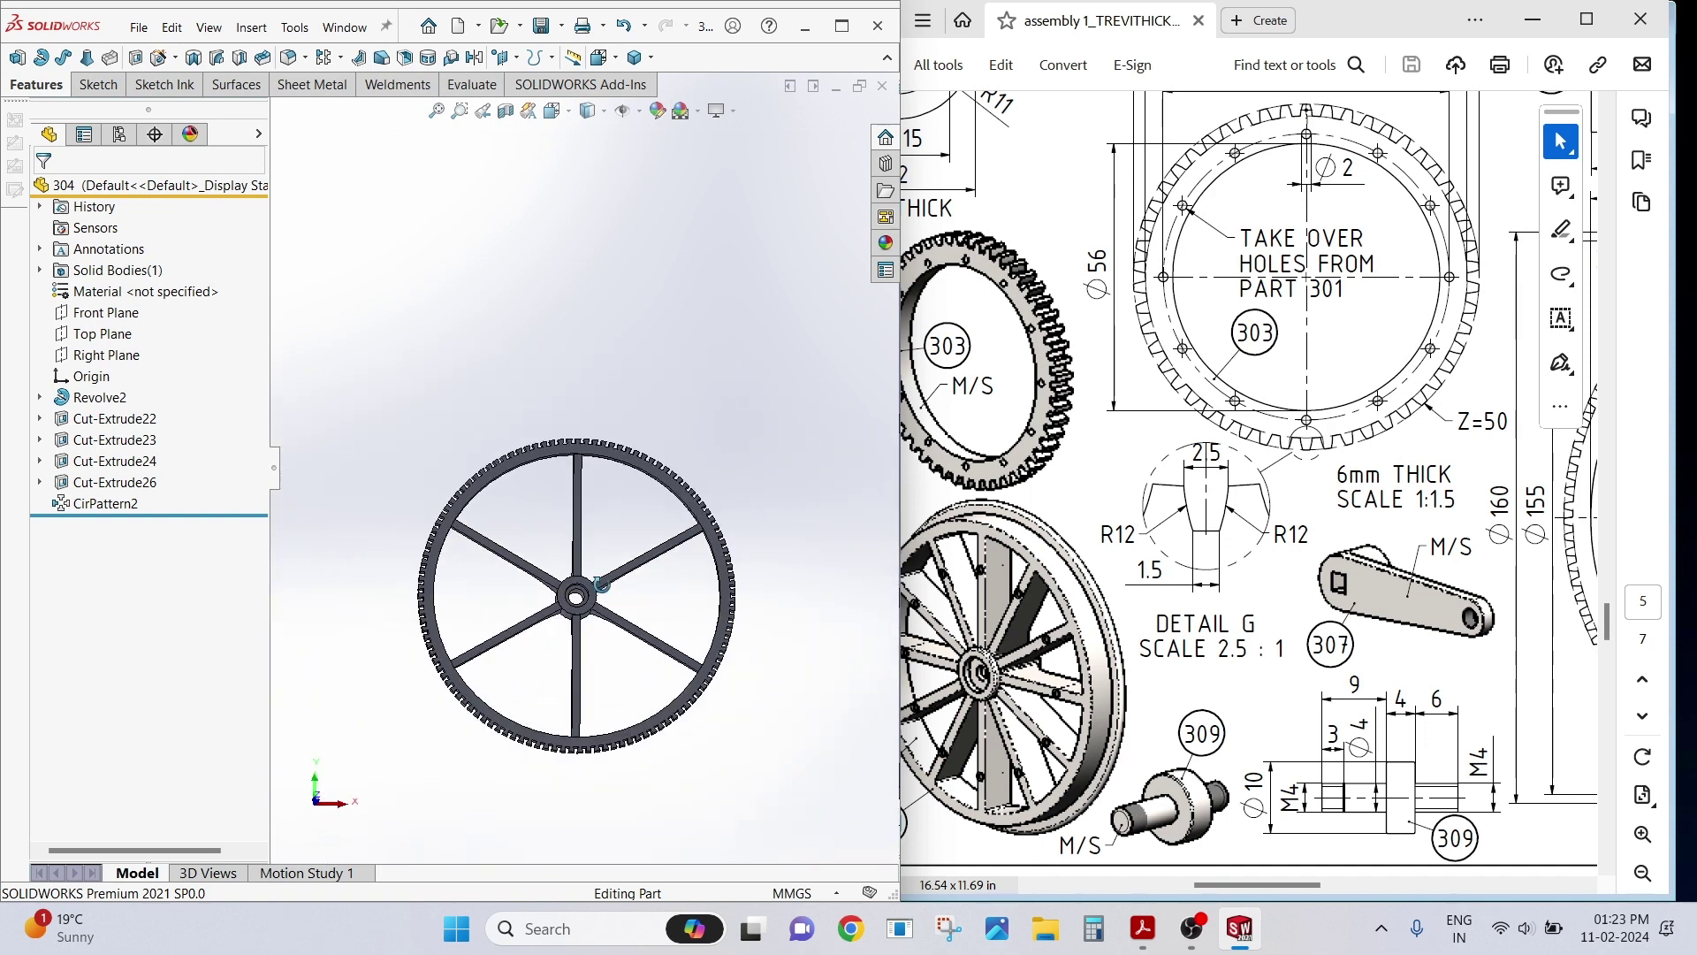
Edit Sketch15 of the tooth-gap cut and zoom to its width dimensions.
left_click(39, 481)
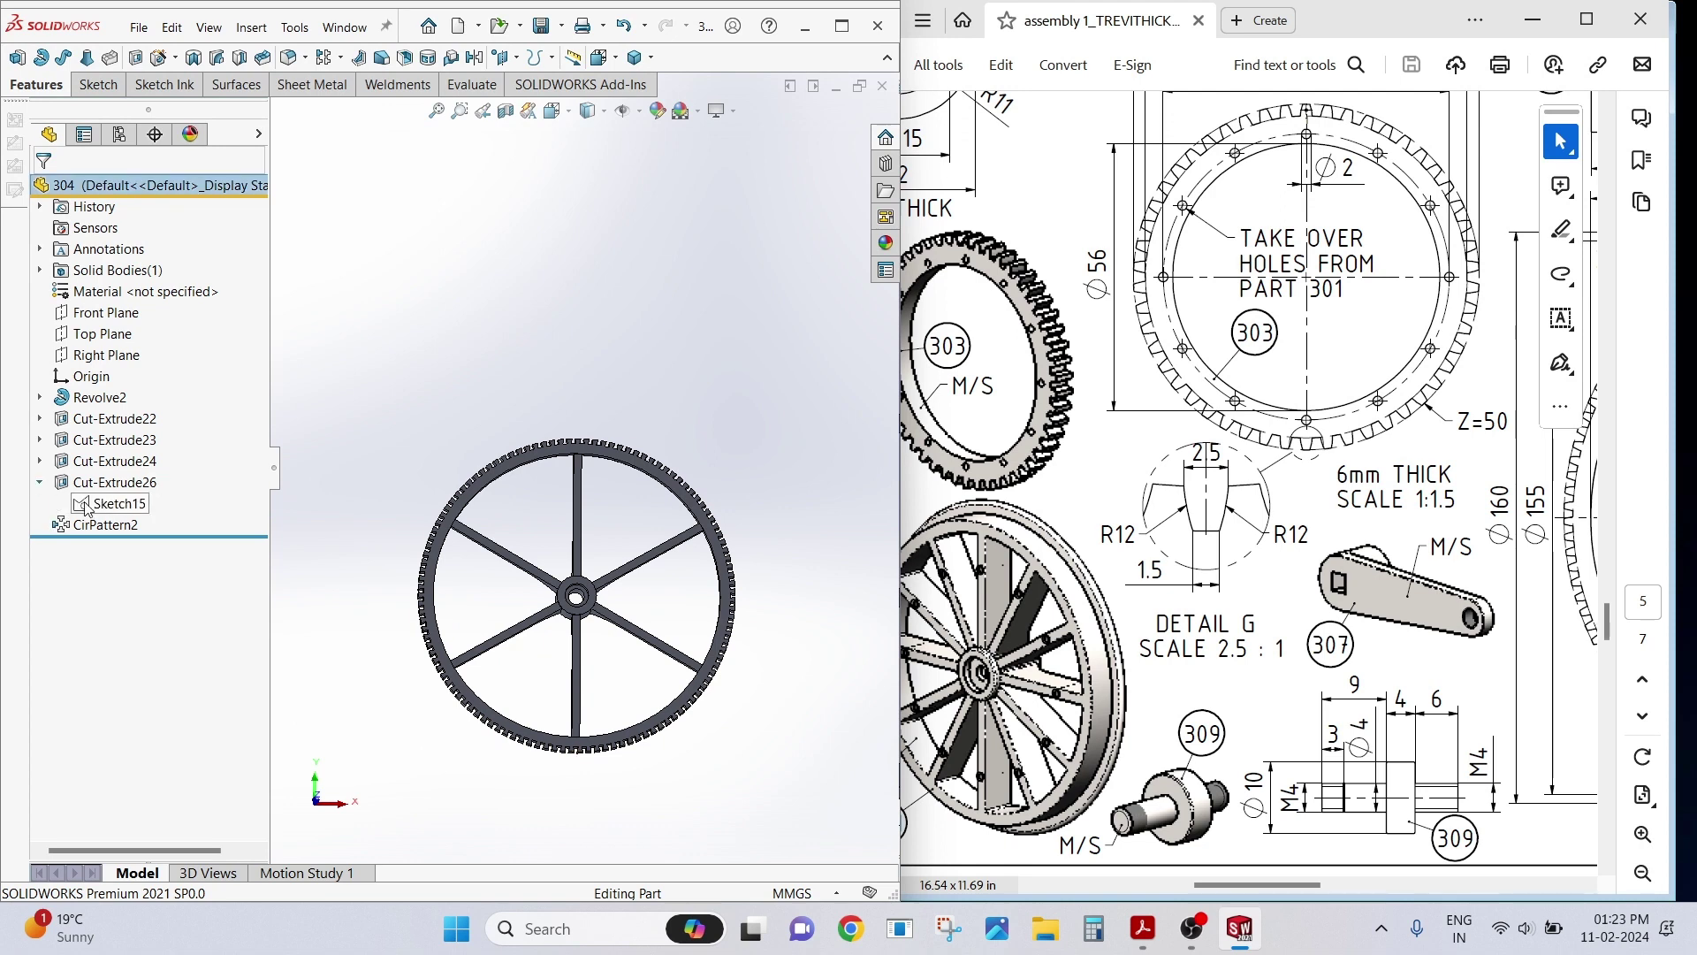
right_click(123, 504)
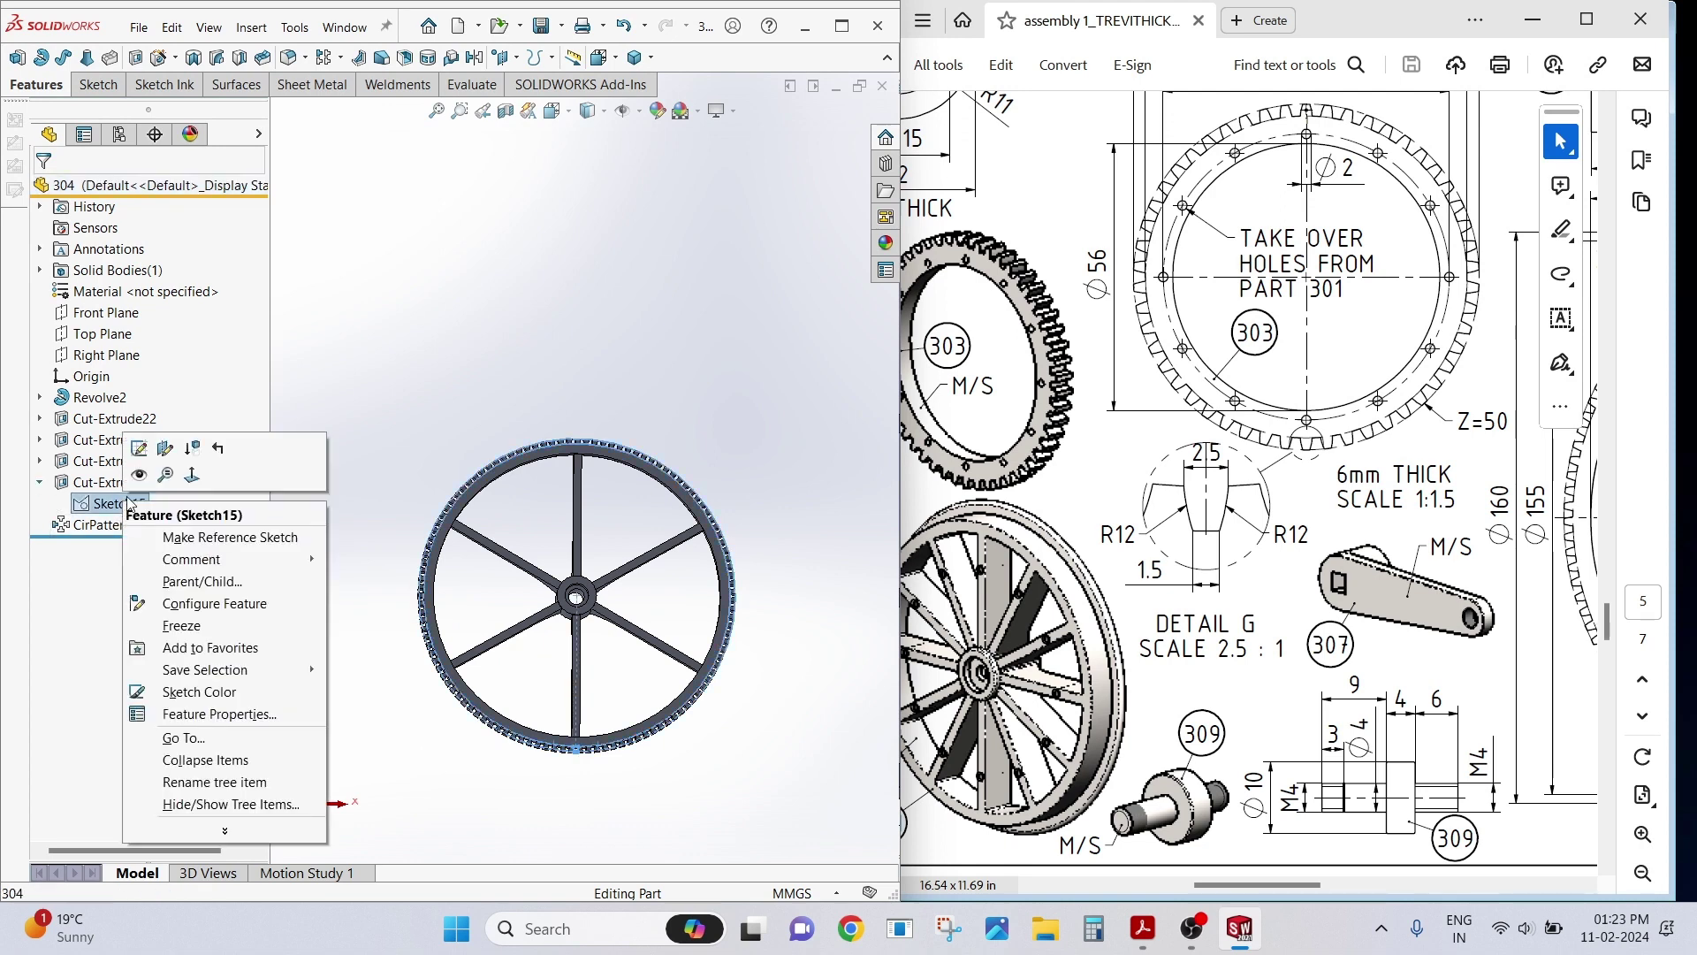
left_click(152, 448)
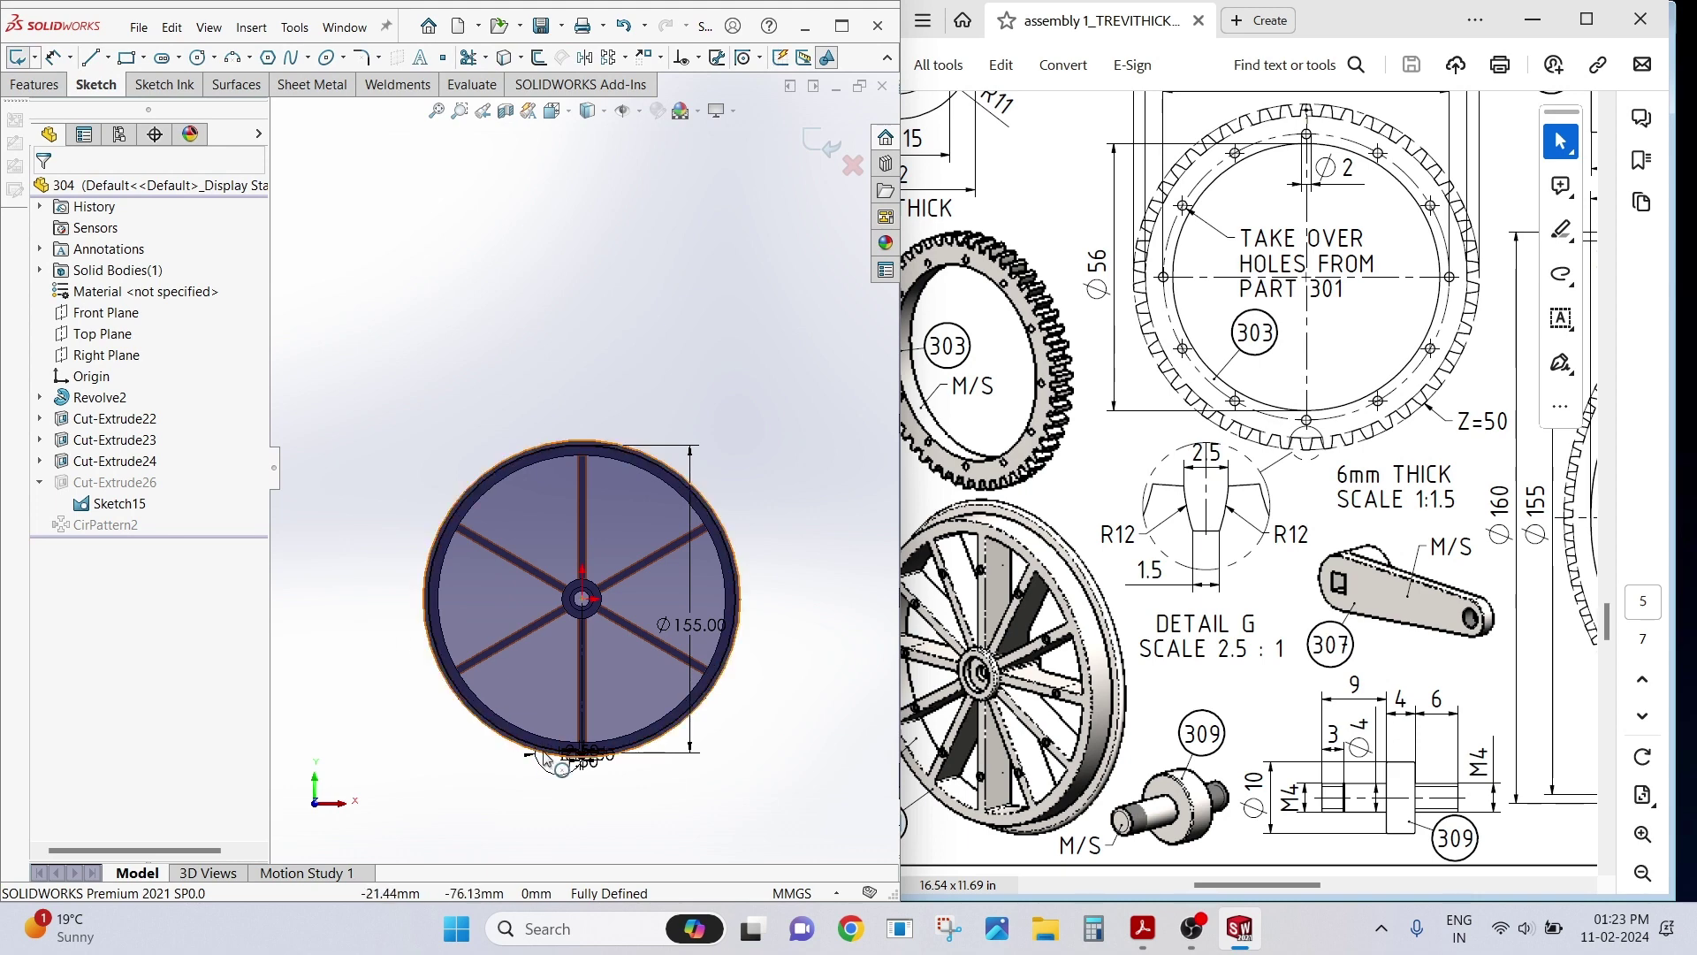
left_click(566, 754)
scroll(583, 769, "down", 5)
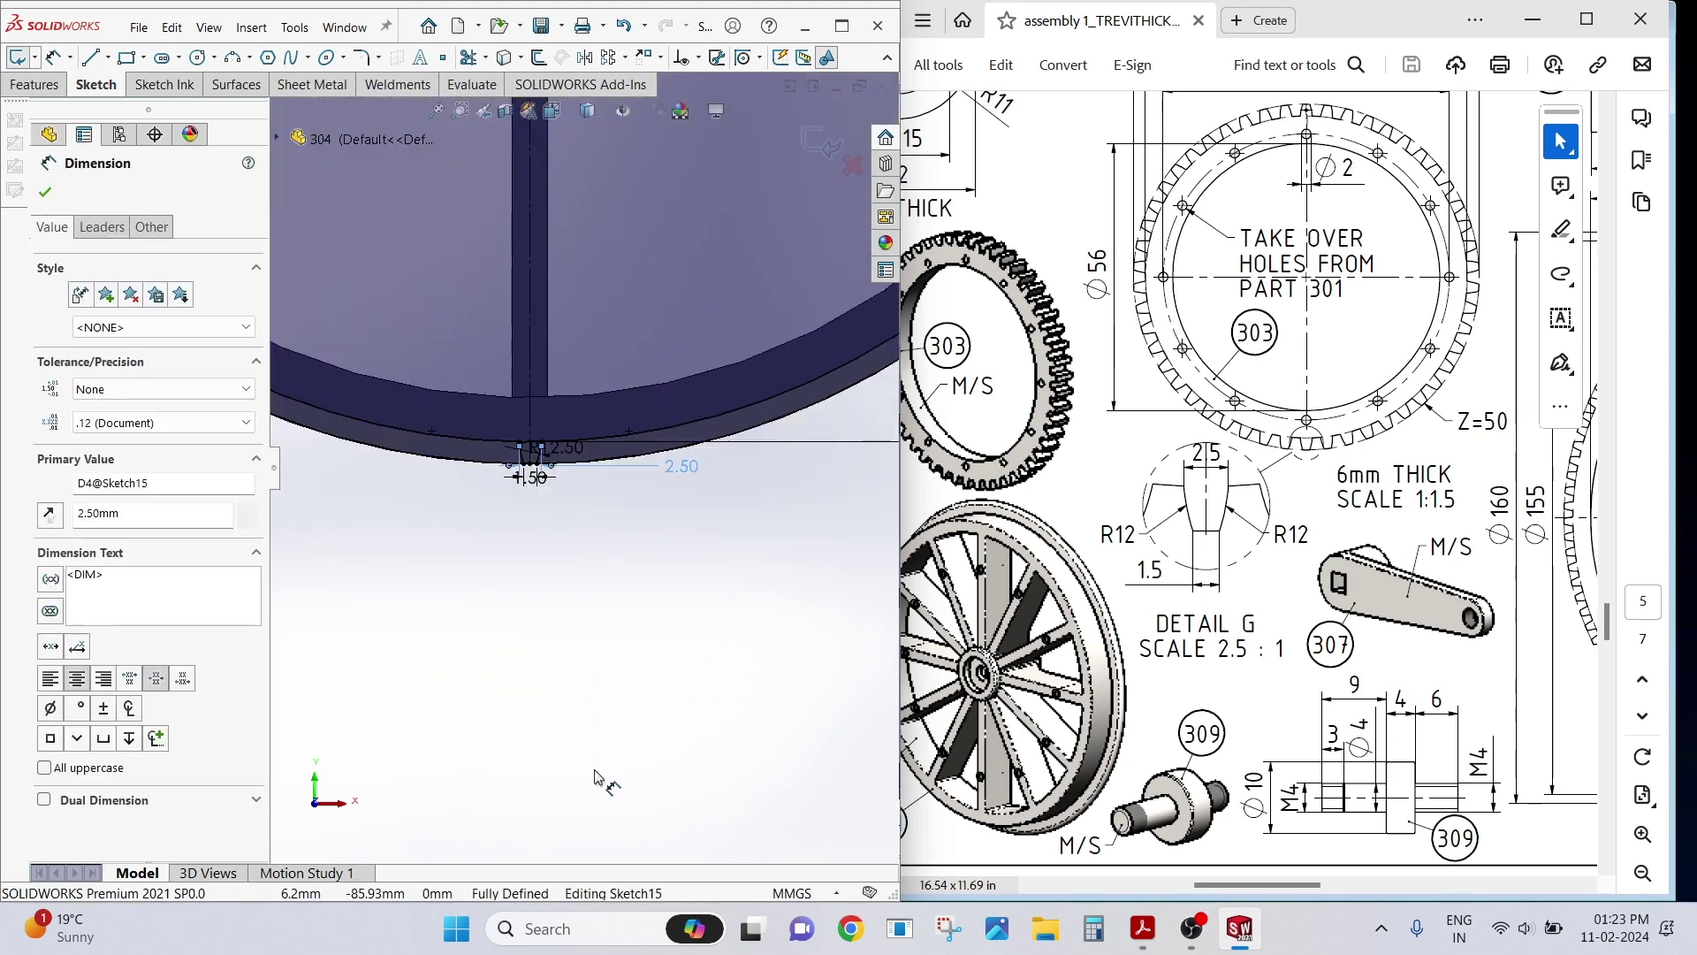
left_click_drag(597, 778, 534, 530)
scroll(535, 530, "down", 3)
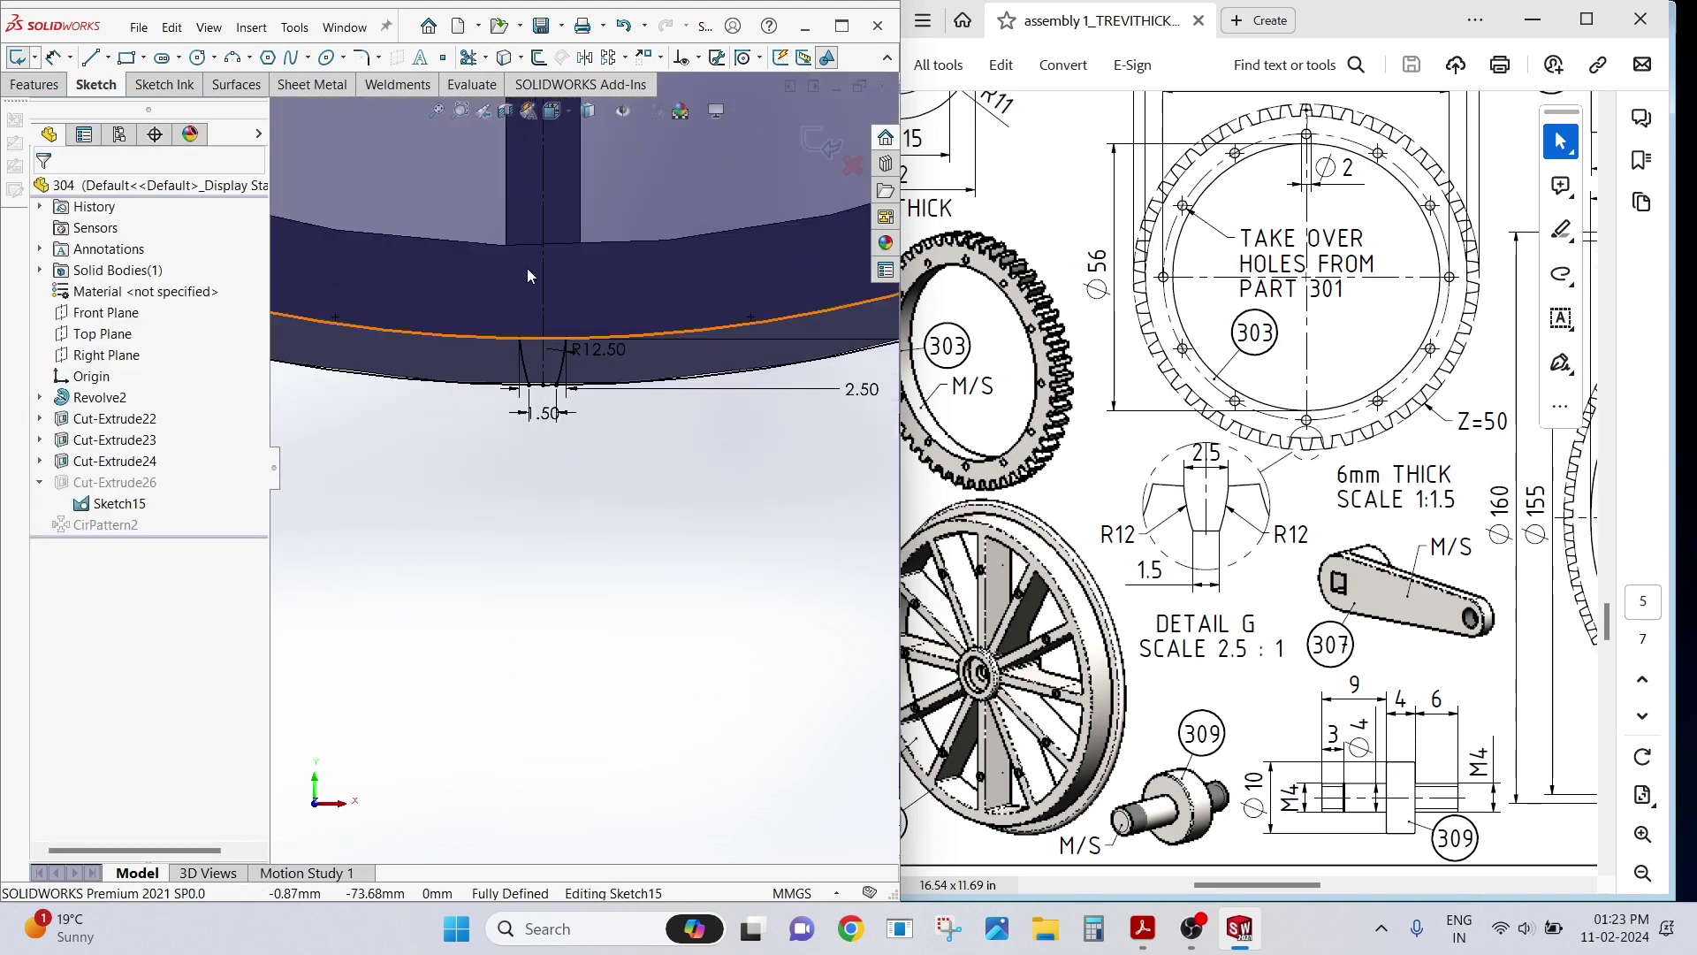
scroll(526, 268, "down", 3)
scroll(622, 396, "down", 3)
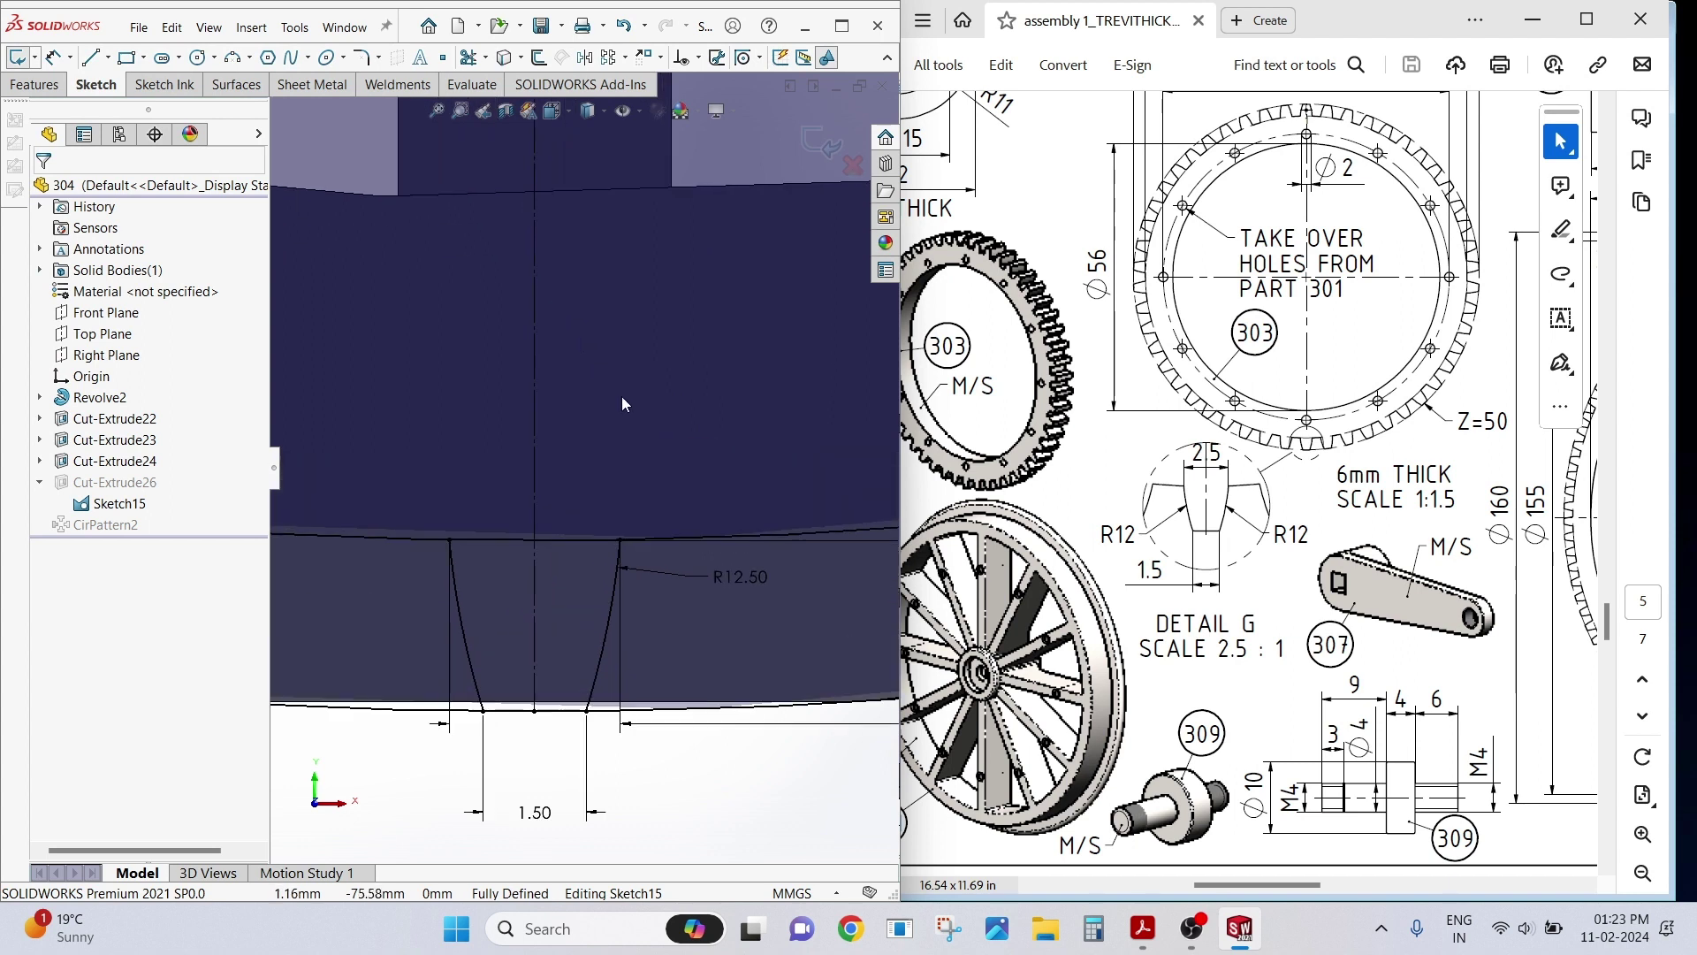
Change the lower 1.50 gap-width dimension to 2.5.
double_click(538, 811)
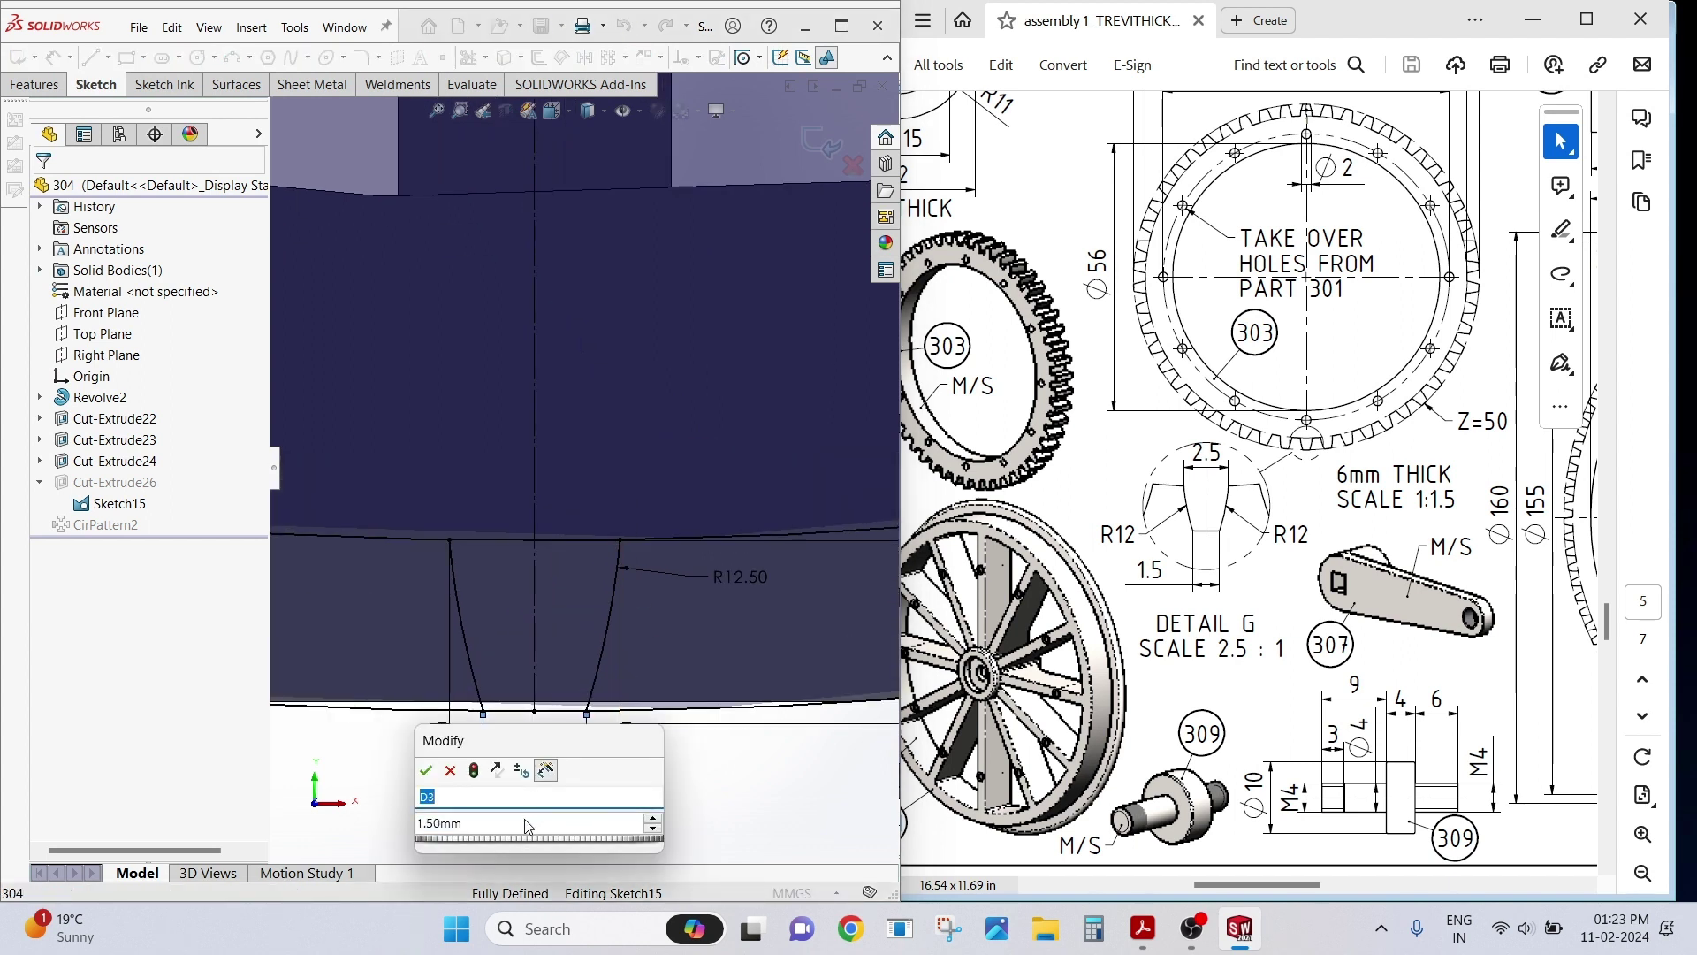
double_click(526, 822)
type("2.5")
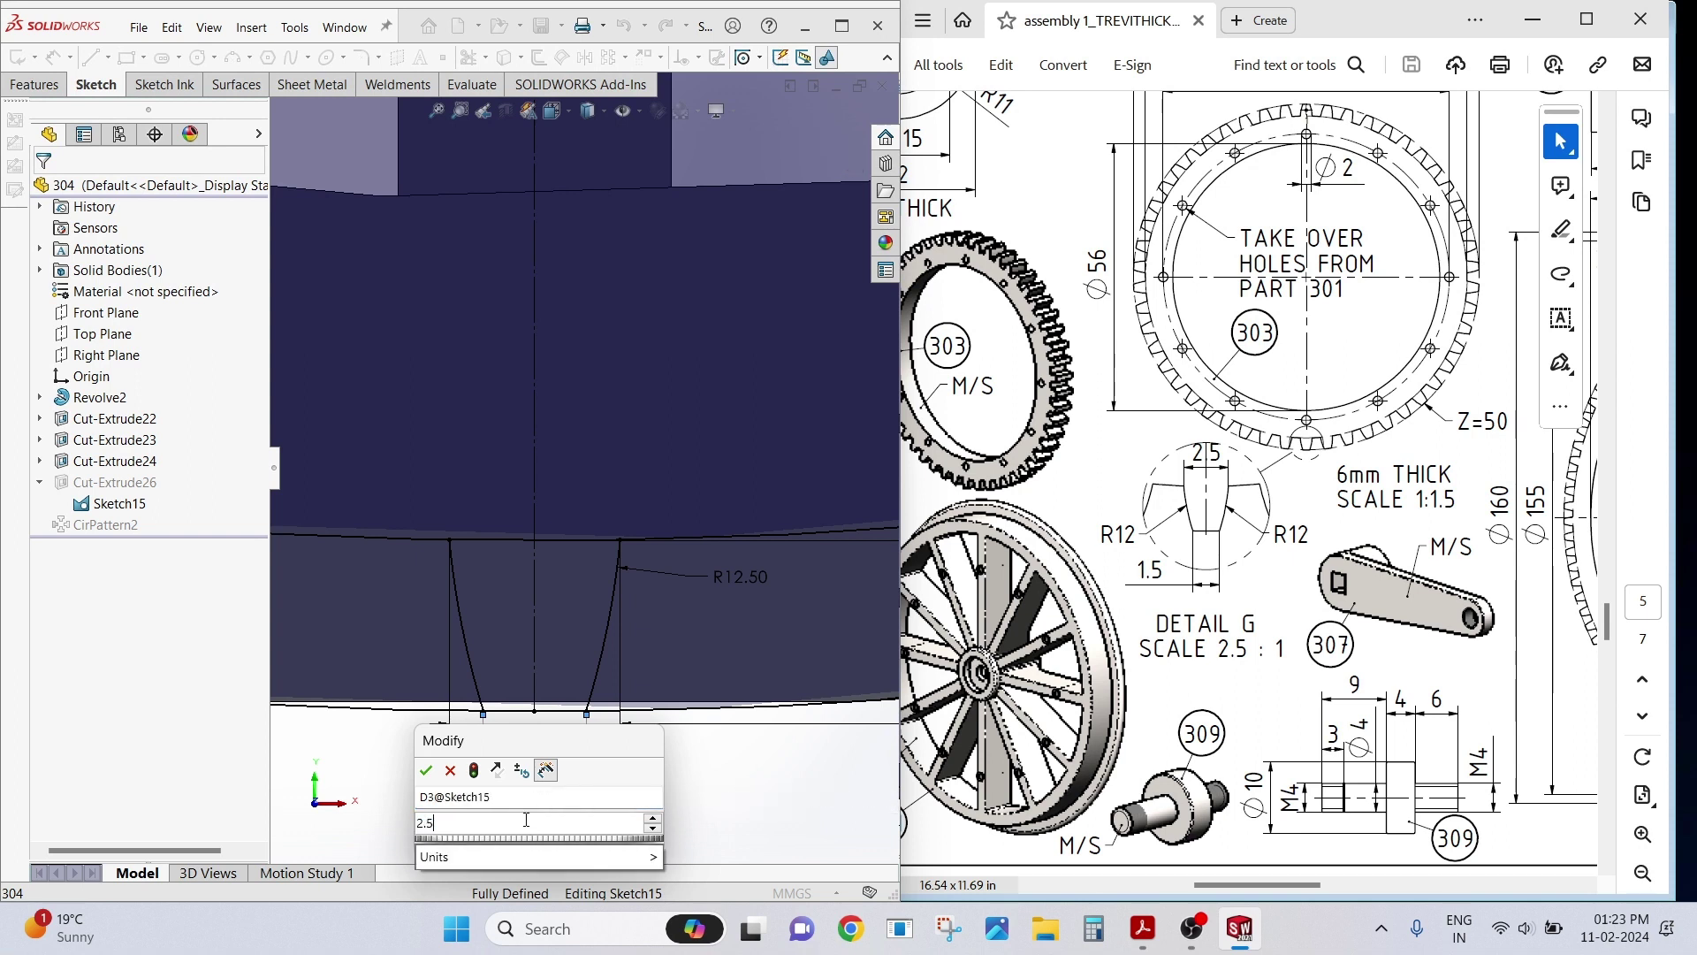
left_click(426, 771)
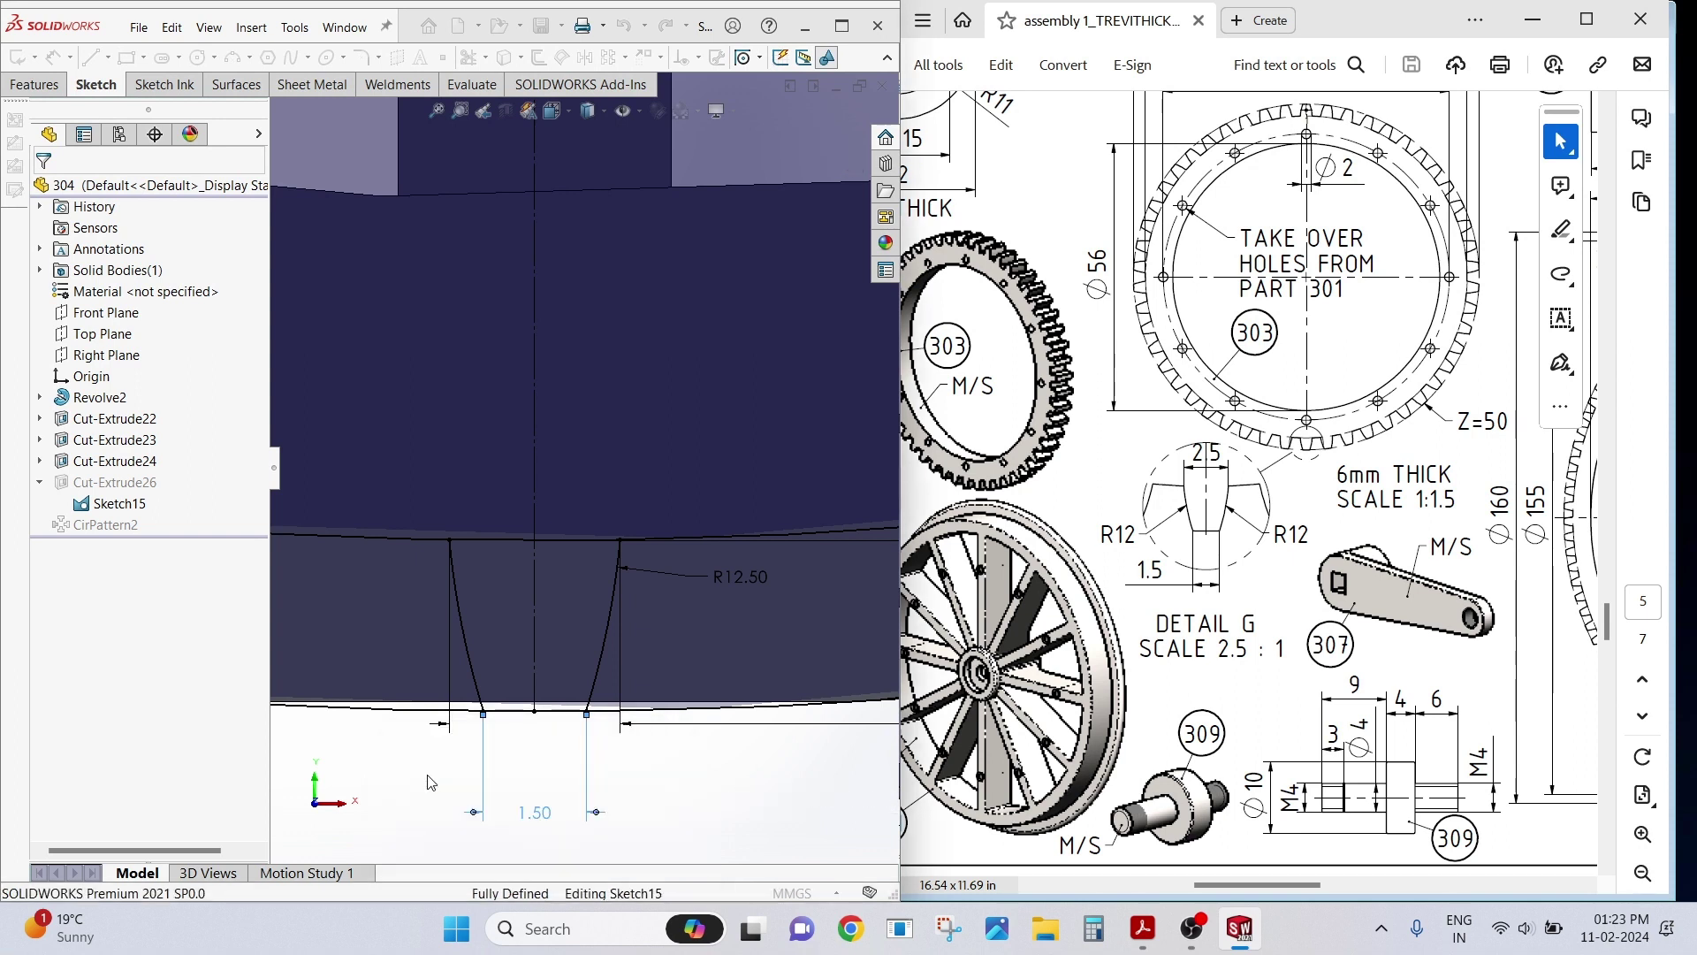
left_click(692, 797)
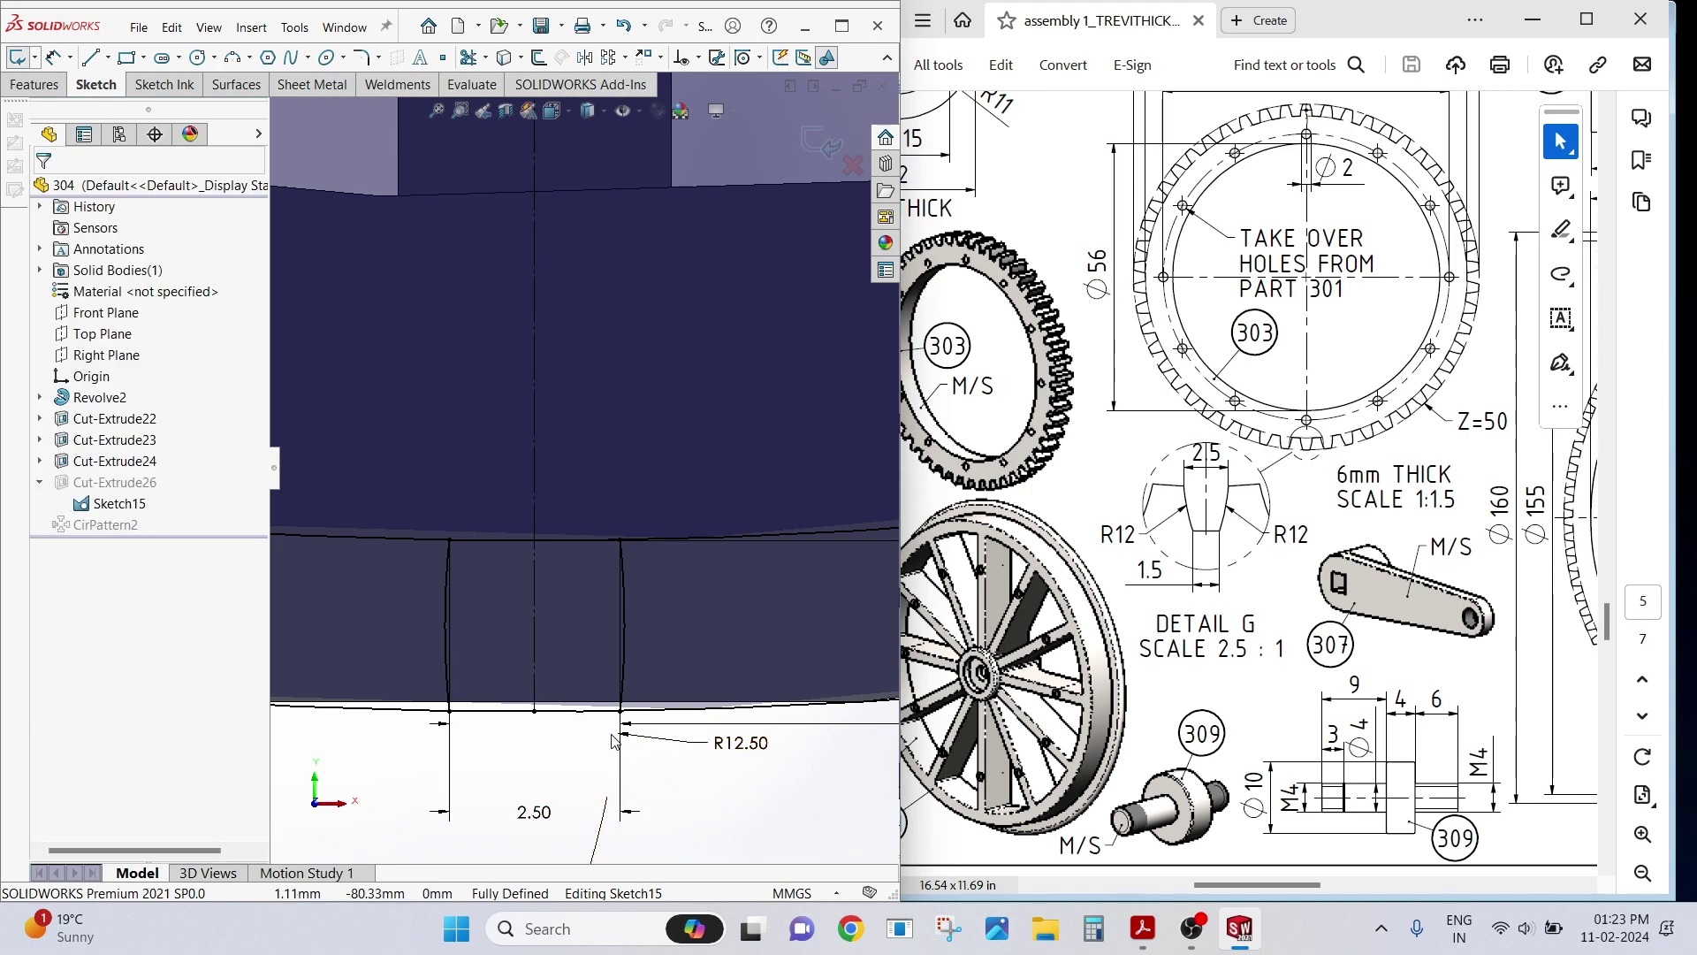
Set the upper 2.50 gap width to 1.5 and exit the sketch to rebuild.
scroll(672, 771, "down", 2)
scroll(671, 770, "down", 2)
scroll(674, 771, "down", 2)
scroll(672, 771, "up", 5)
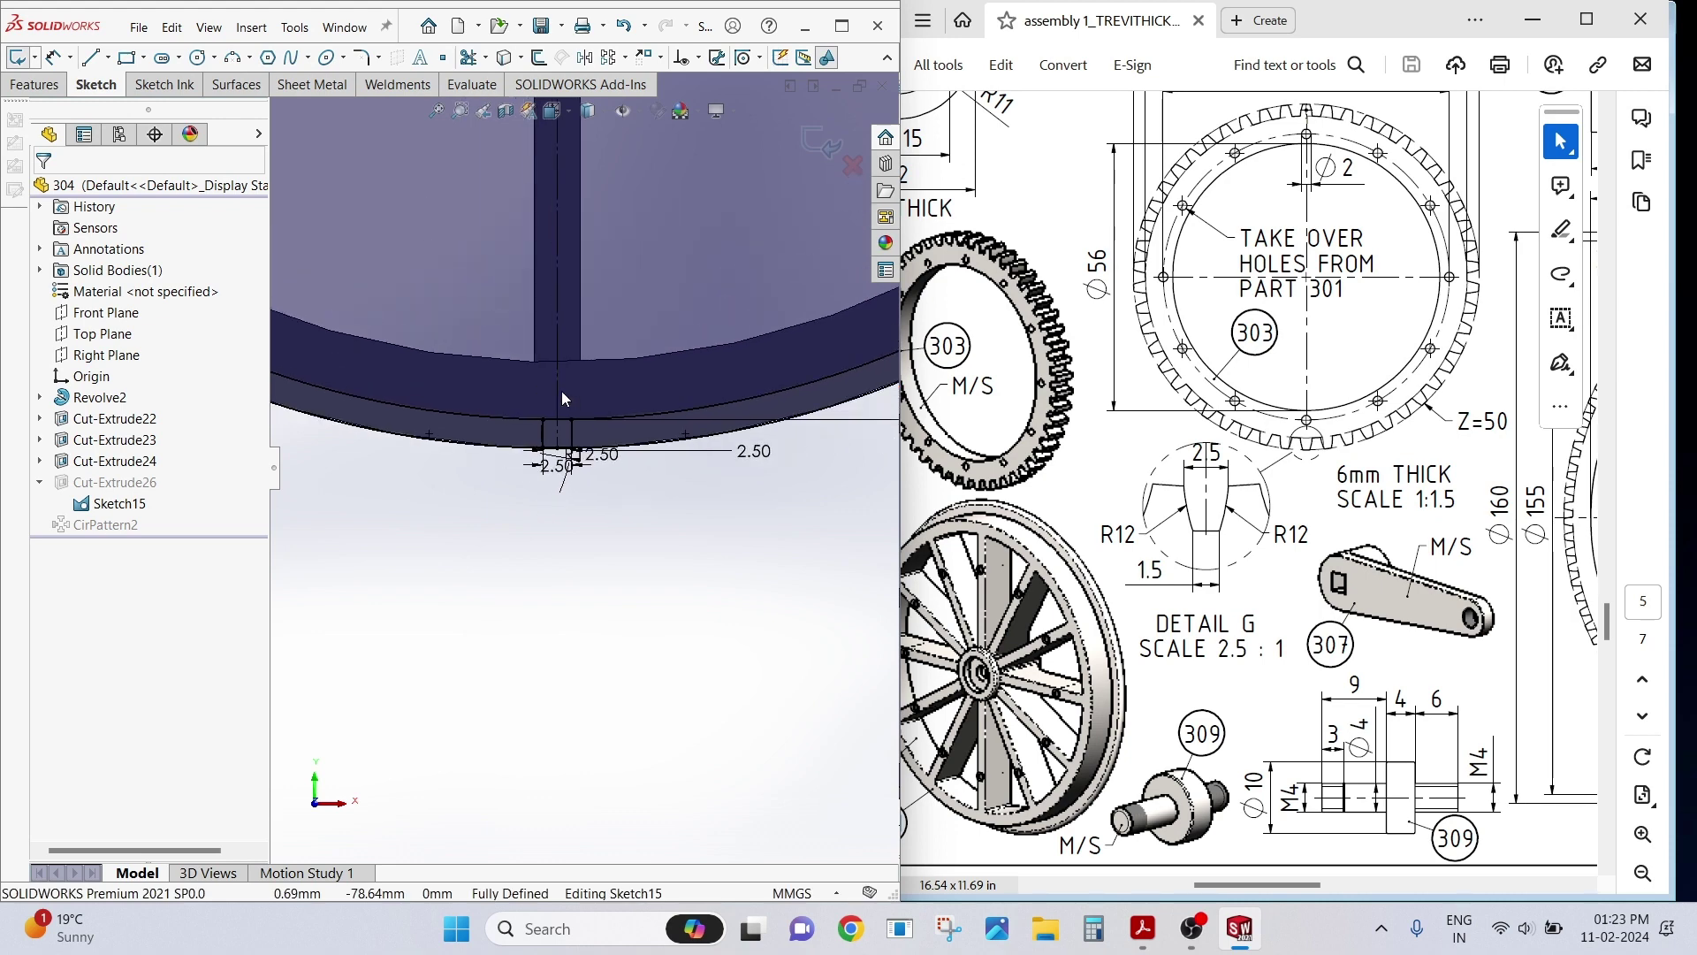
left_click_drag(707, 453, 690, 394)
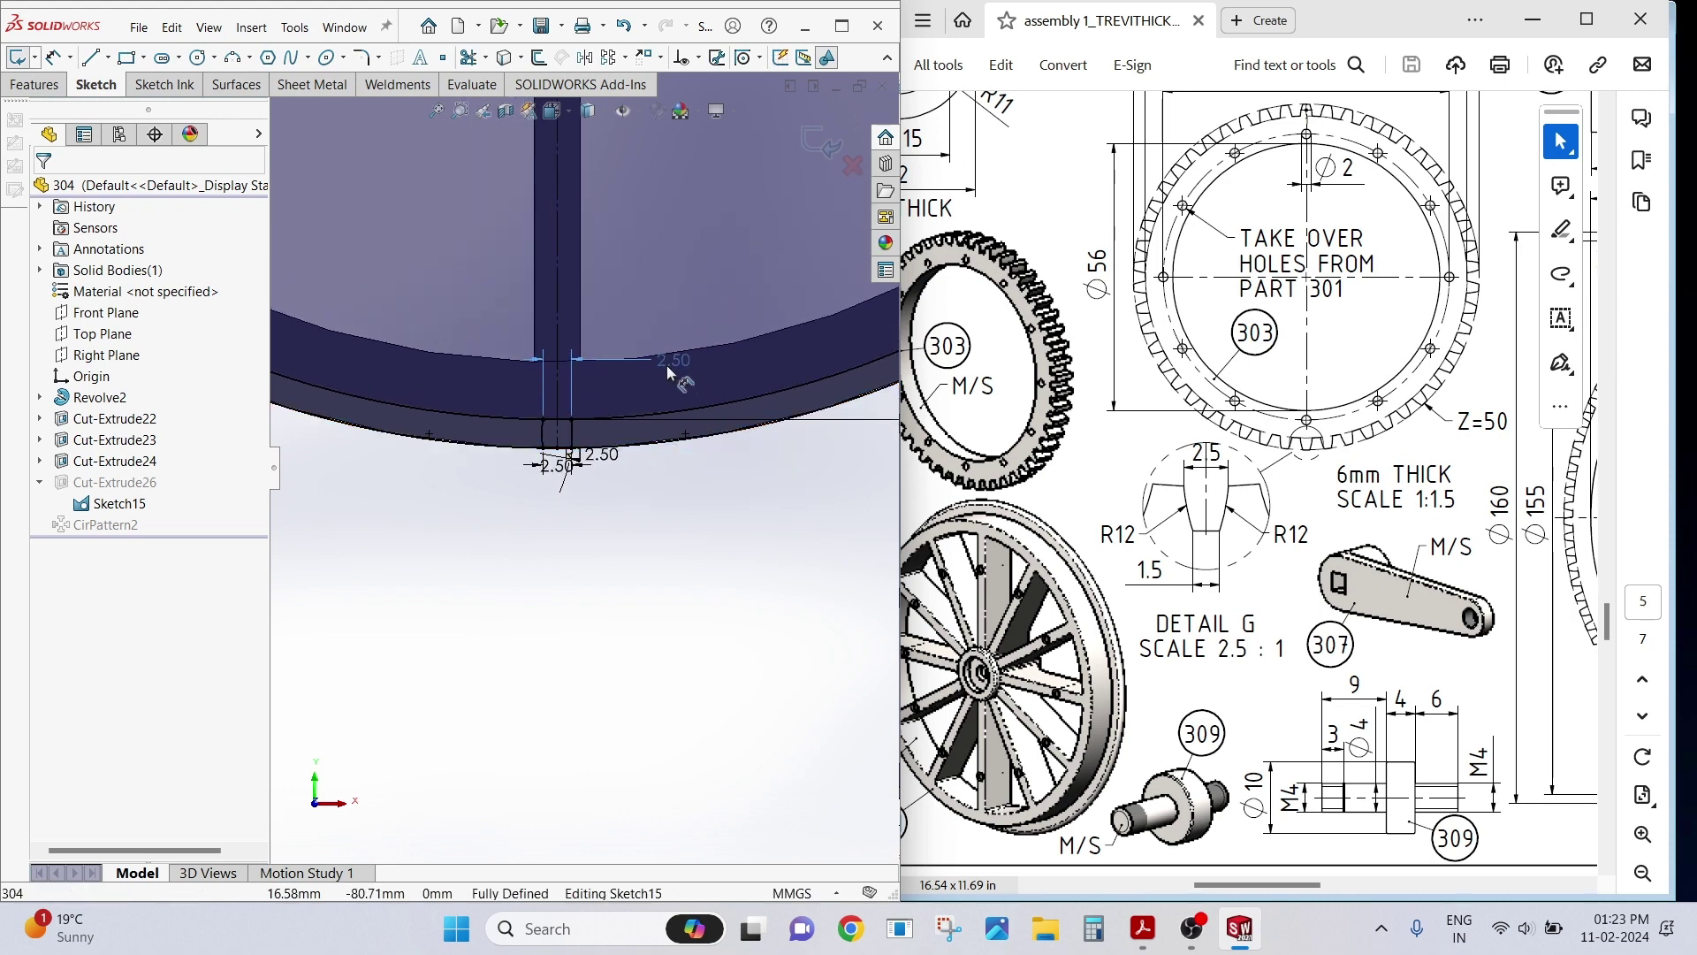
double_click(682, 354)
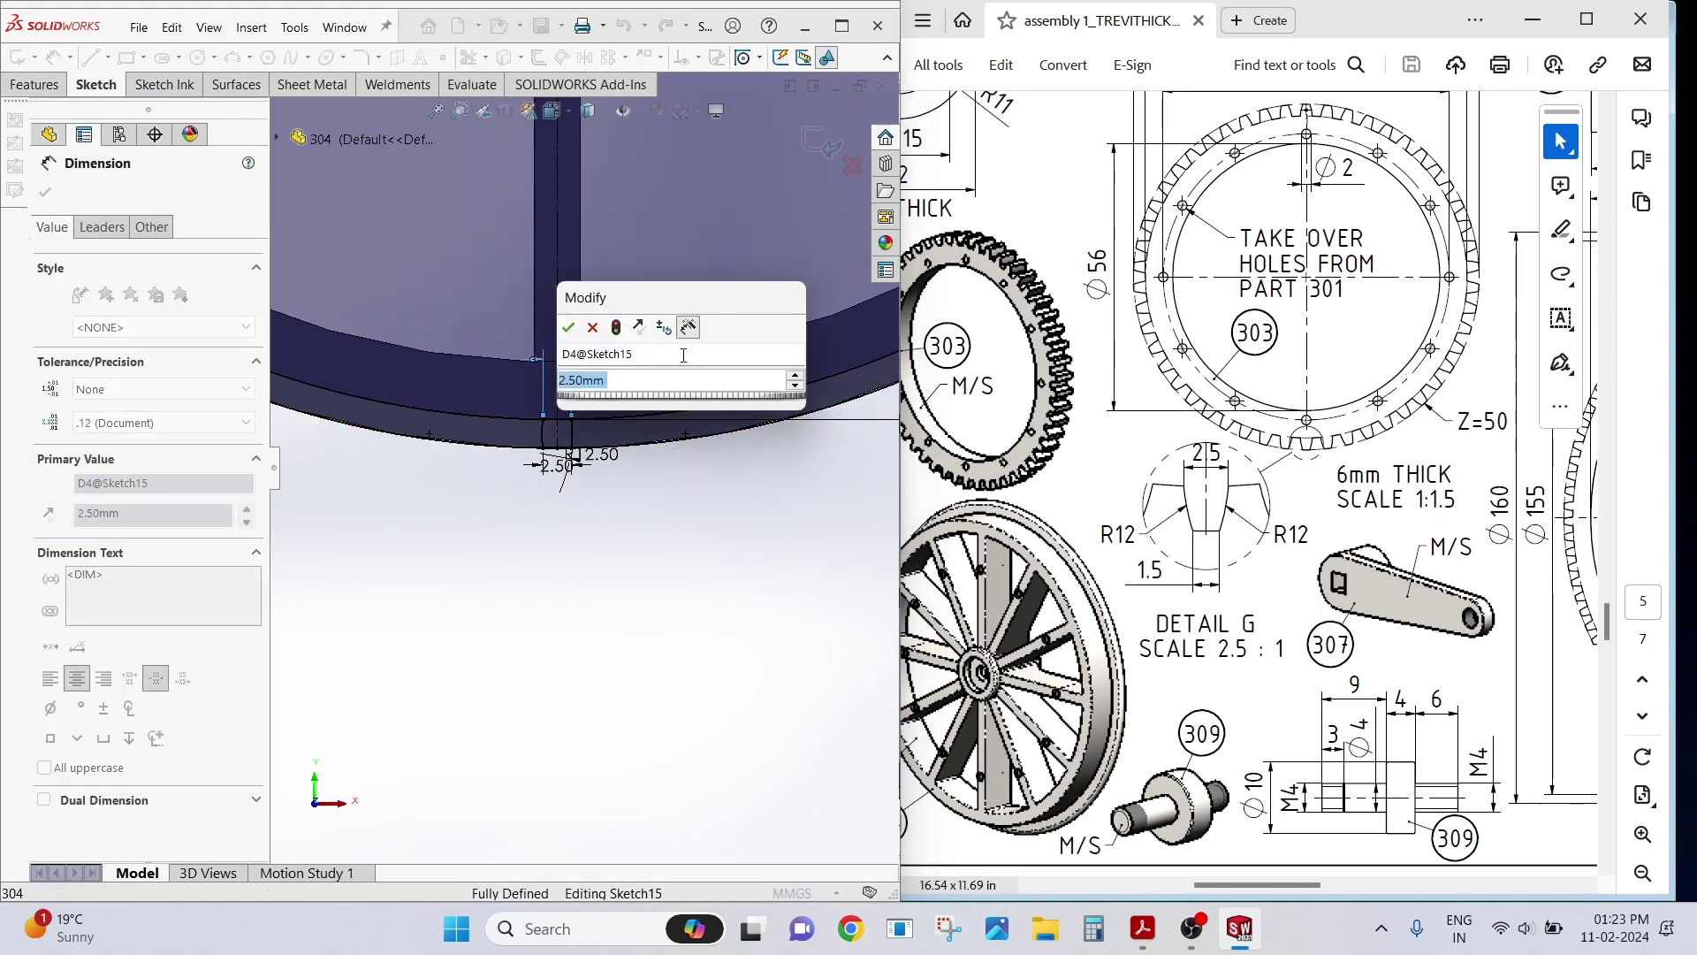
type("1.5")
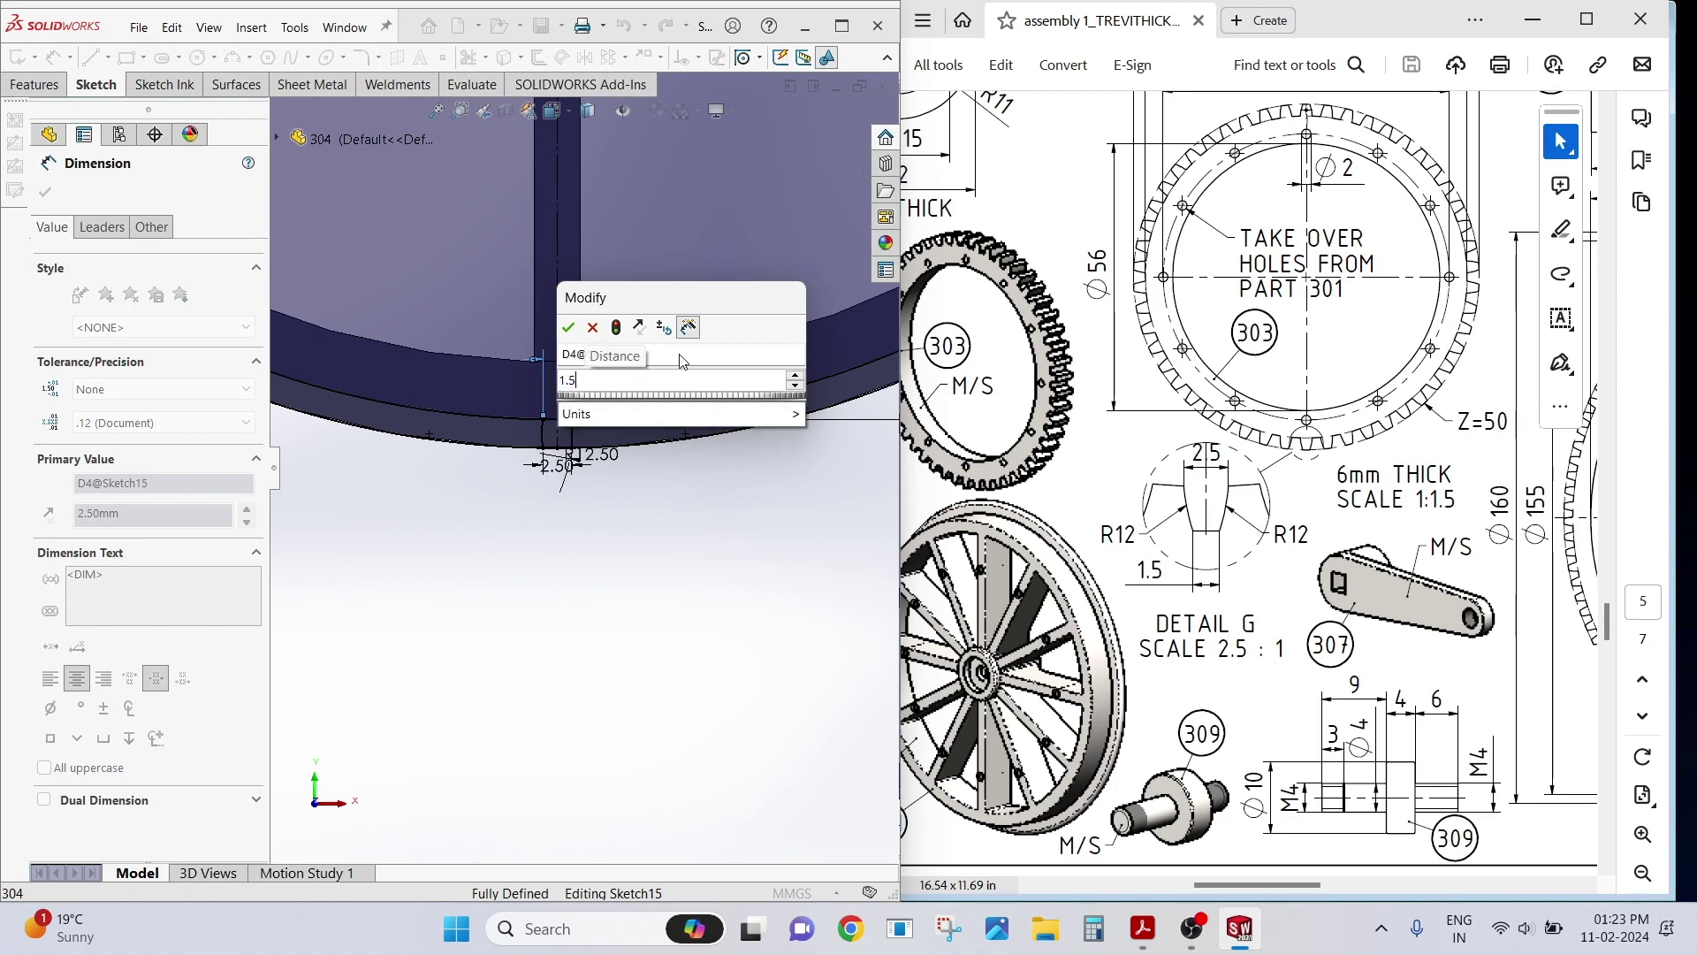
left_click(569, 326)
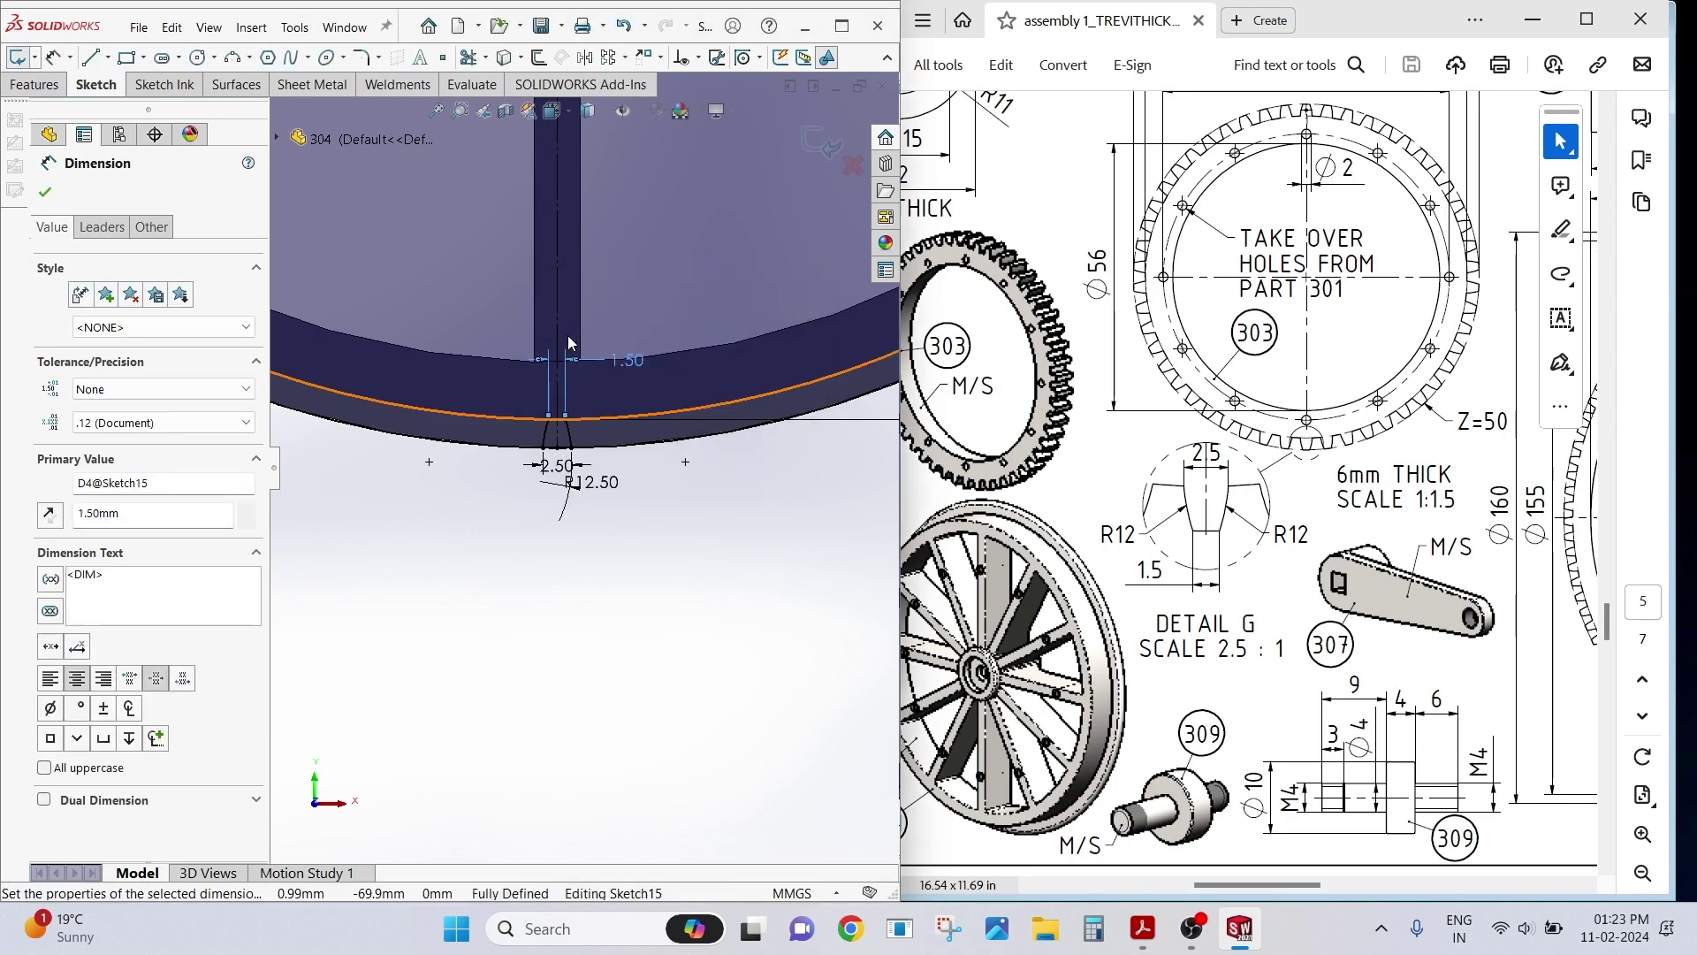
left_click(565, 535)
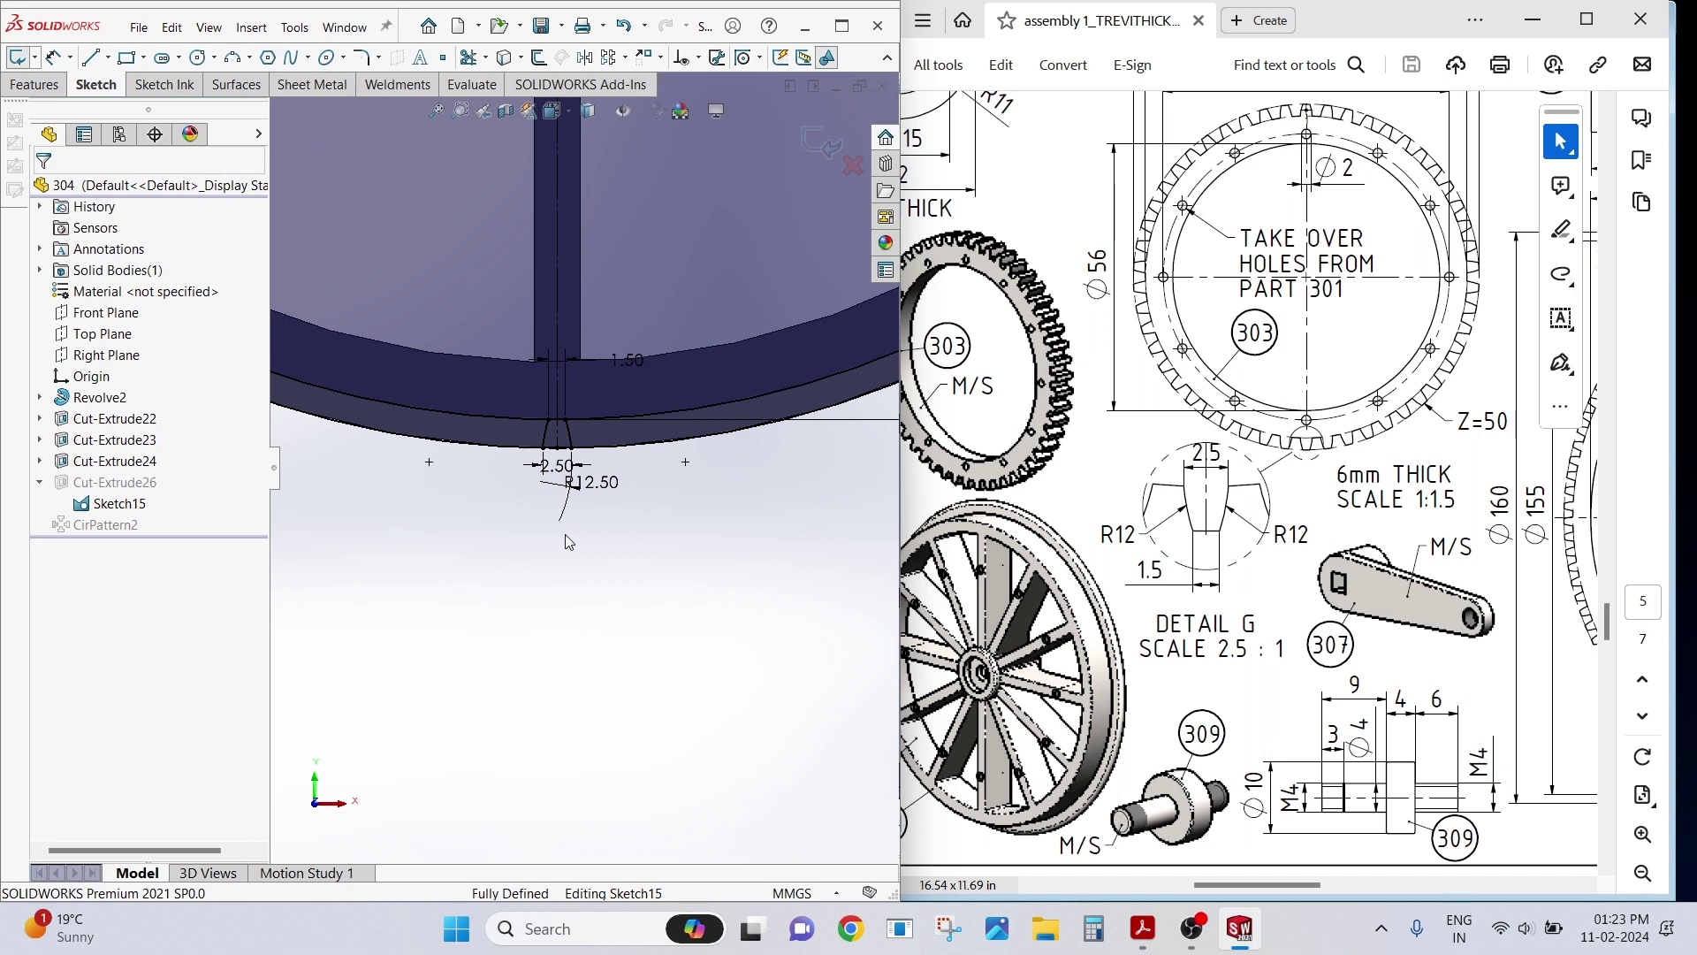
left_click(823, 144)
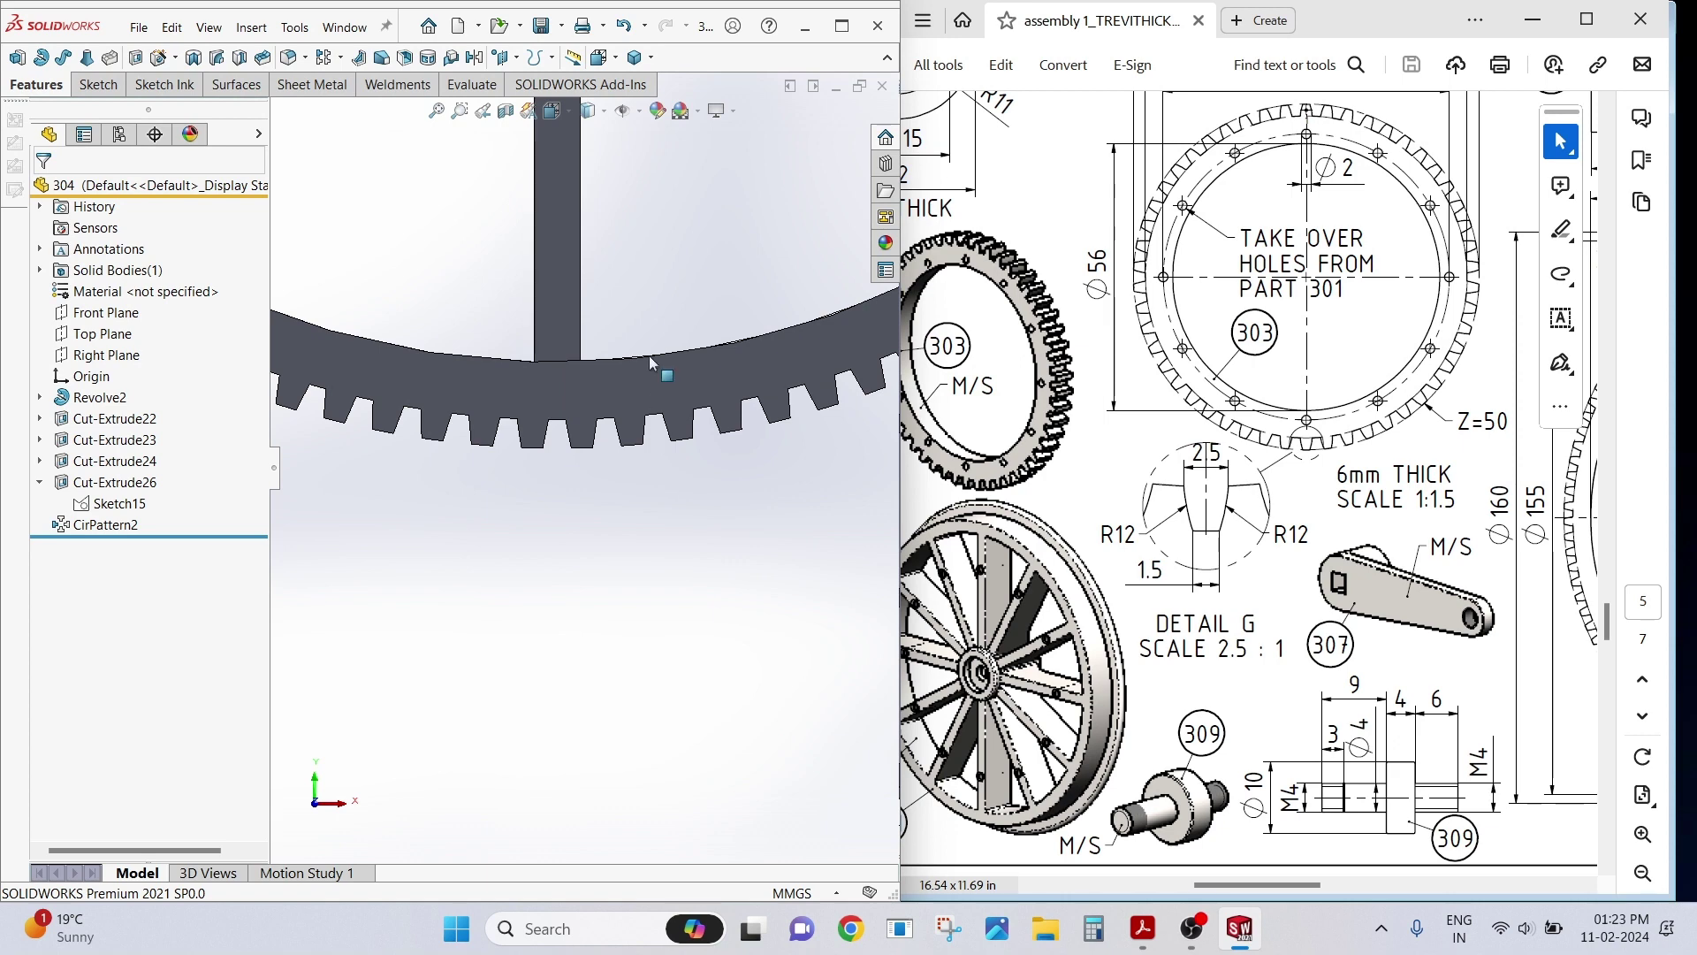
Zoom in and out around the rim to inspect the rebuilt tapered teeth.
scroll(703, 205, "down", 2)
scroll(702, 205, "up", 5)
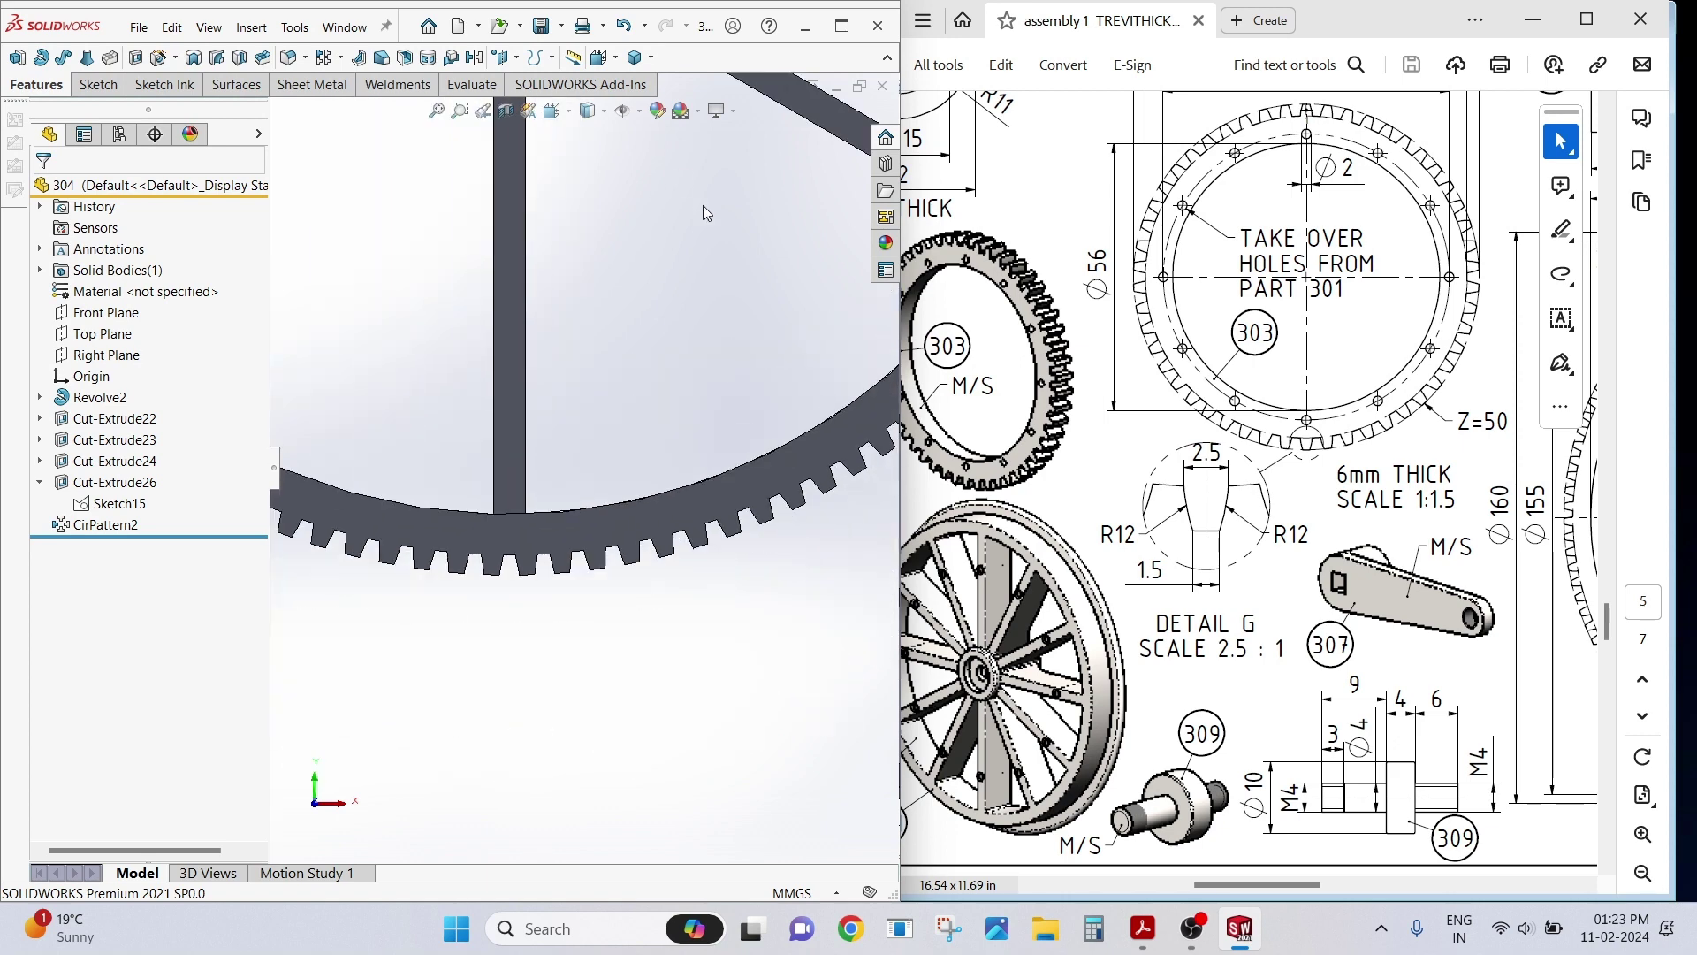
scroll(592, 208, "up", 3)
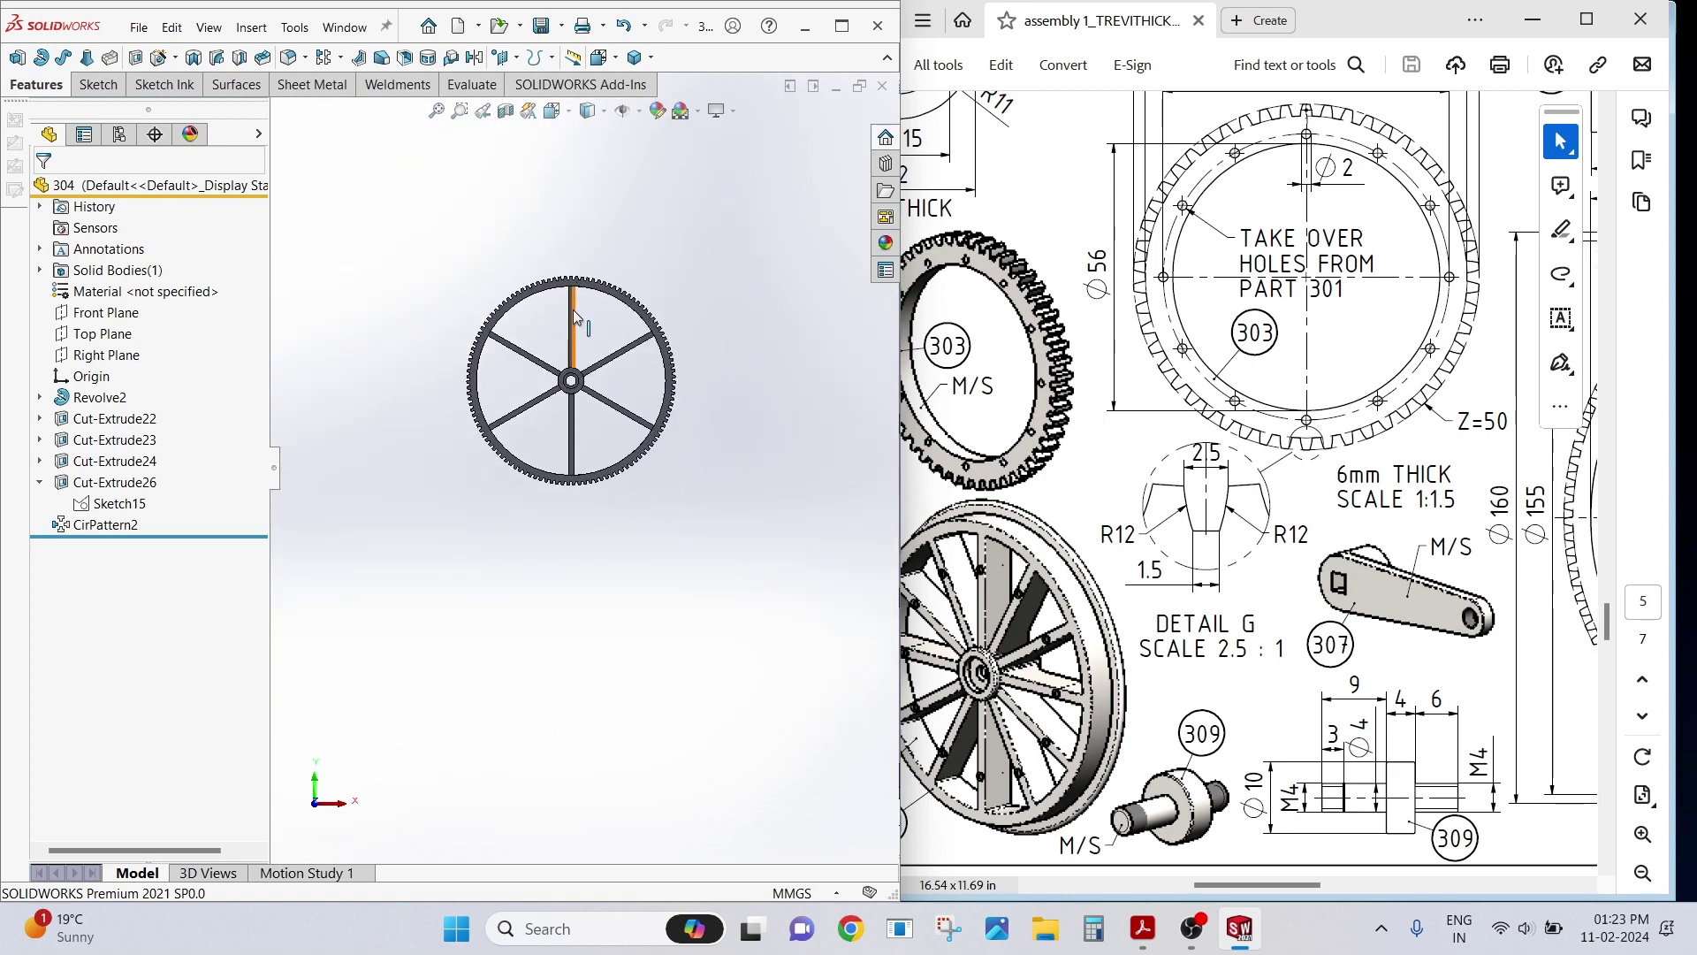
scroll(573, 309, "down", 5)
scroll(592, 320, "down", 4)
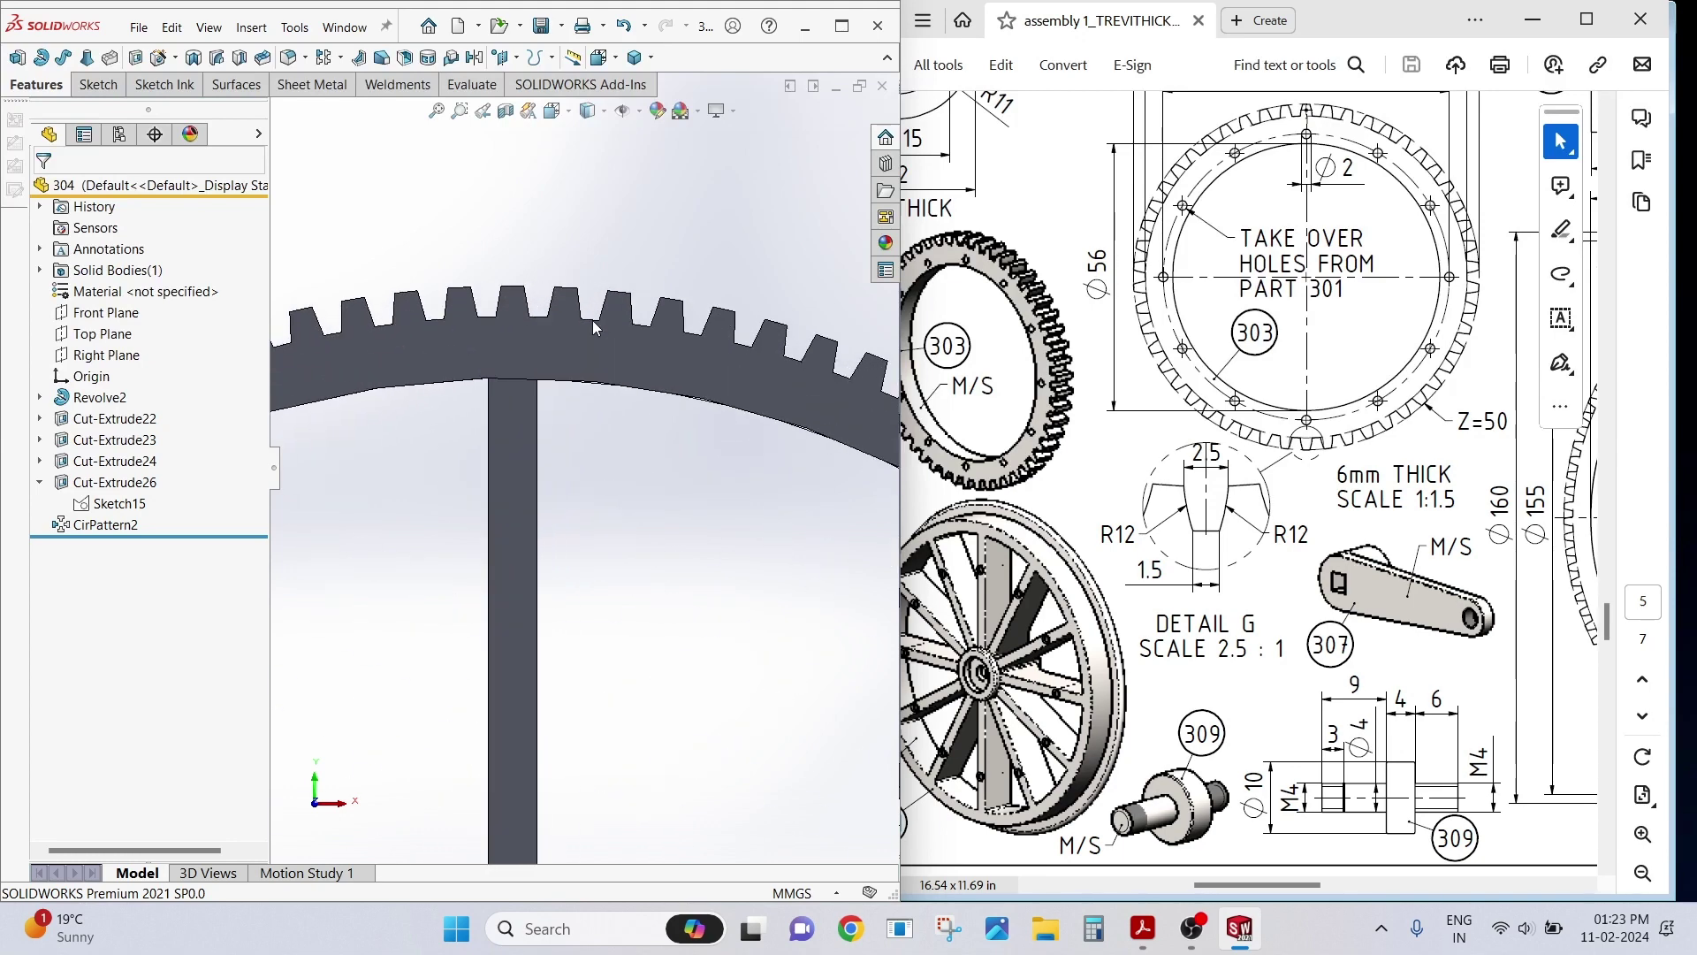
scroll(558, 358, "down", 2)
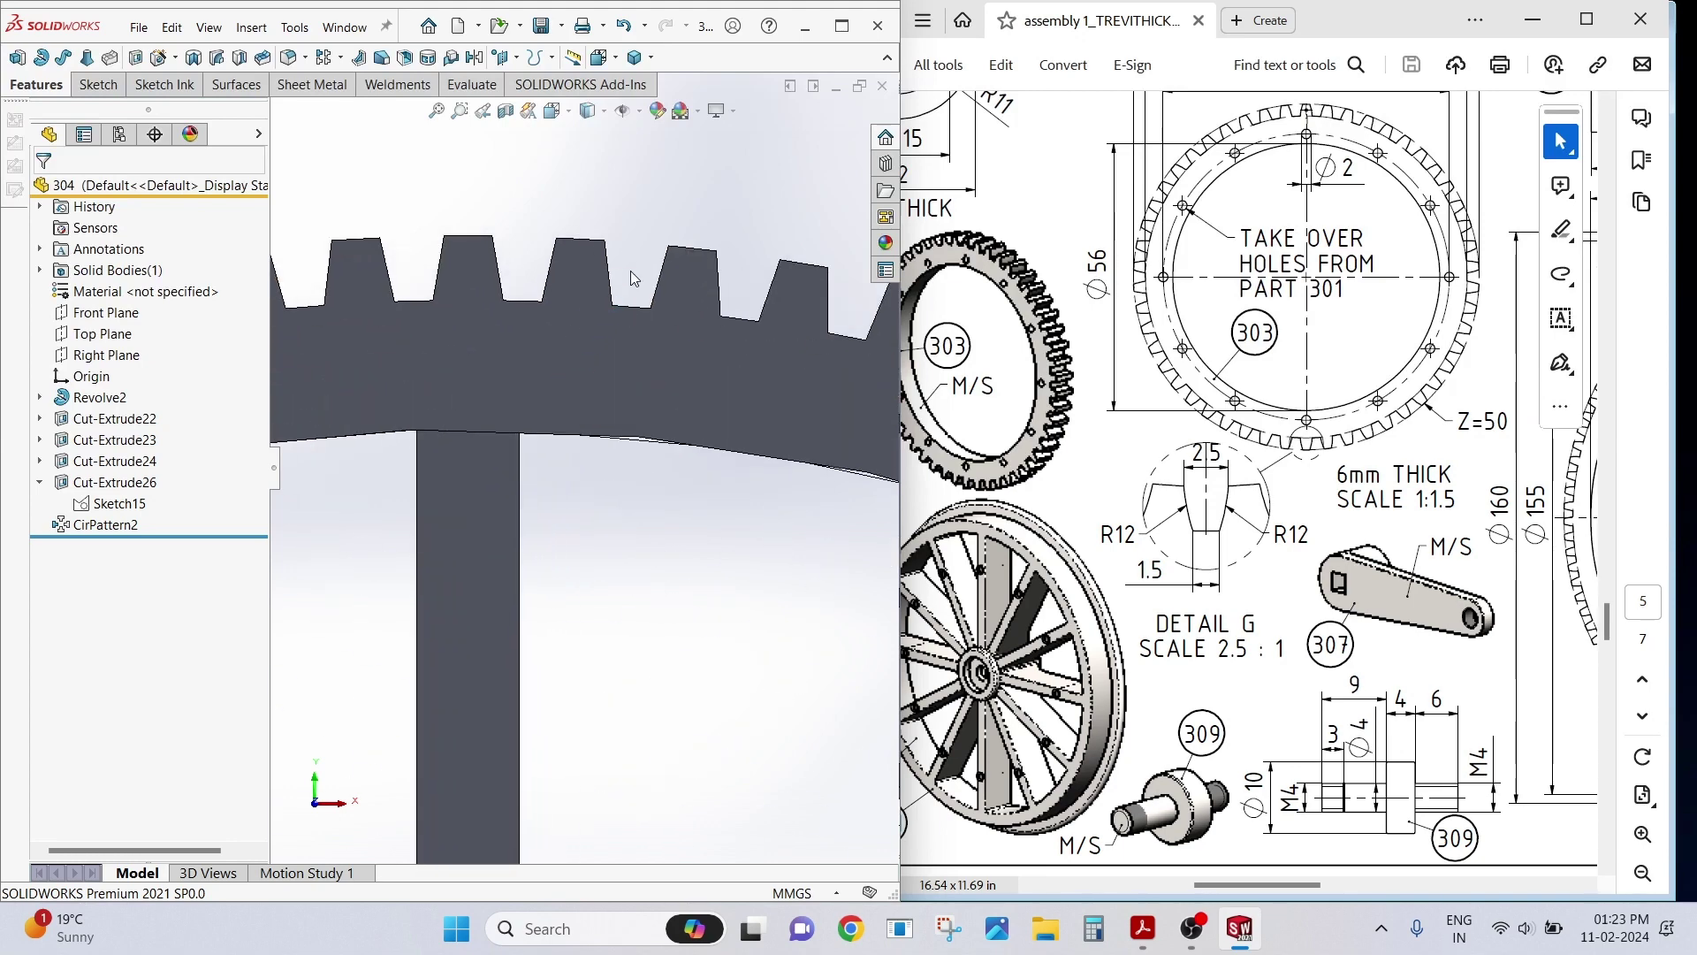
scroll(629, 270, "up", 3)
scroll(629, 270, "up", 2)
scroll(629, 271, "up", 1)
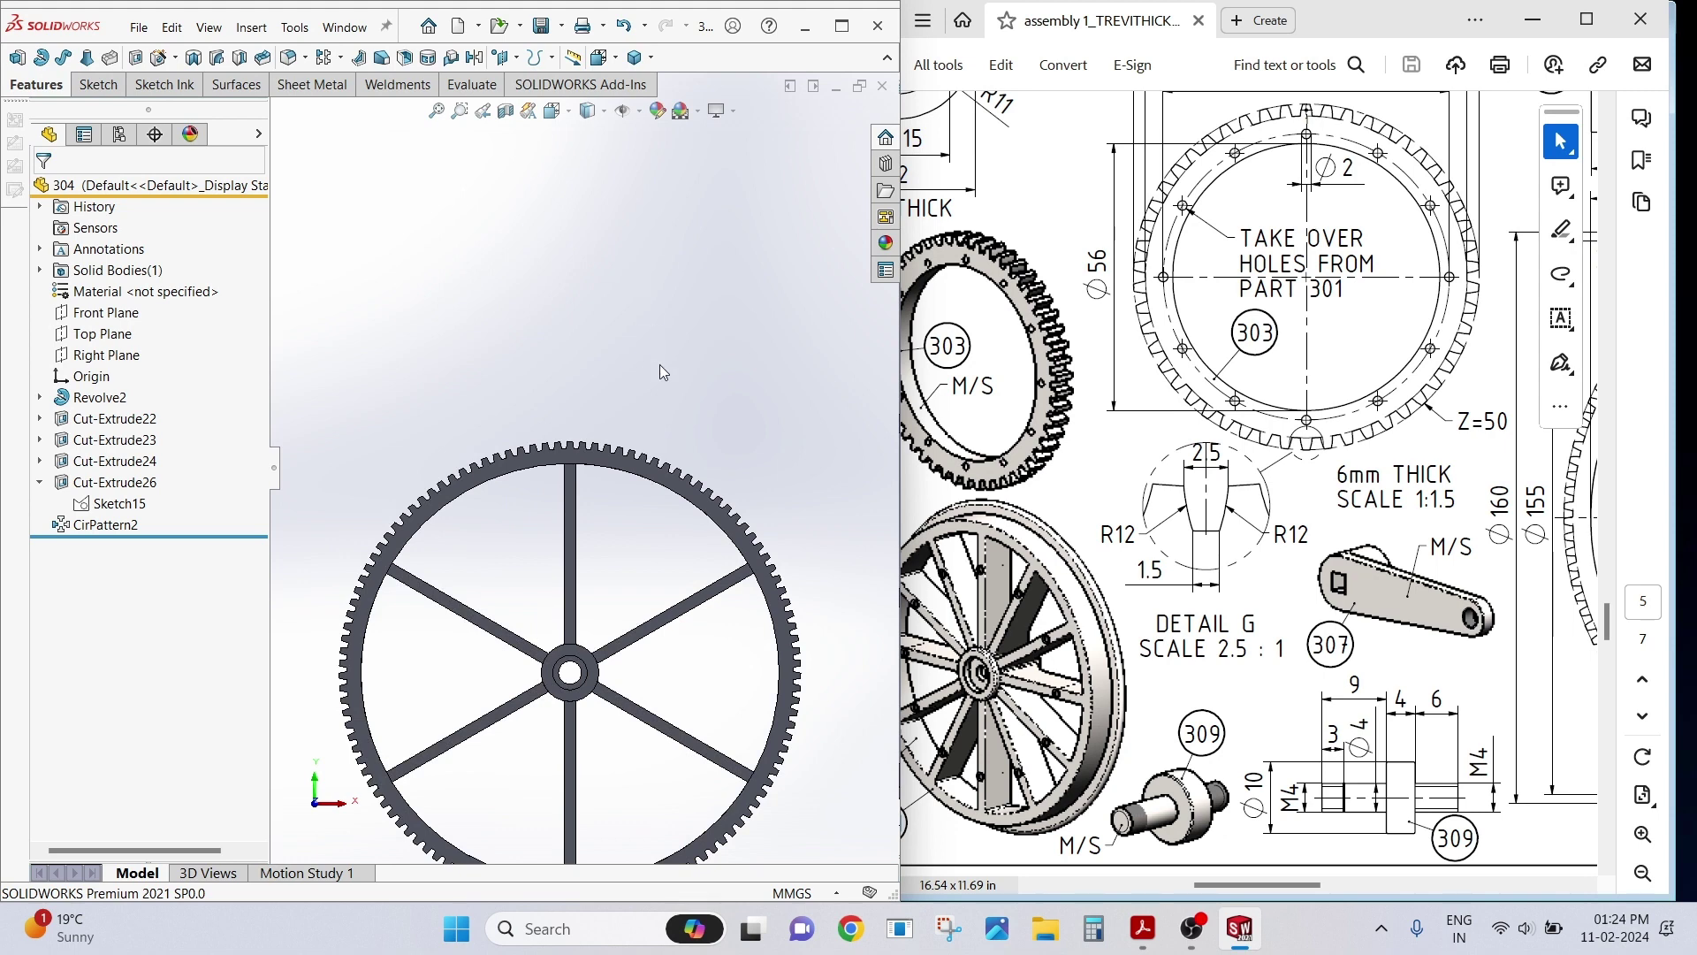
scroll(628, 481, "up", 2)
scroll(618, 591, "down", 1)
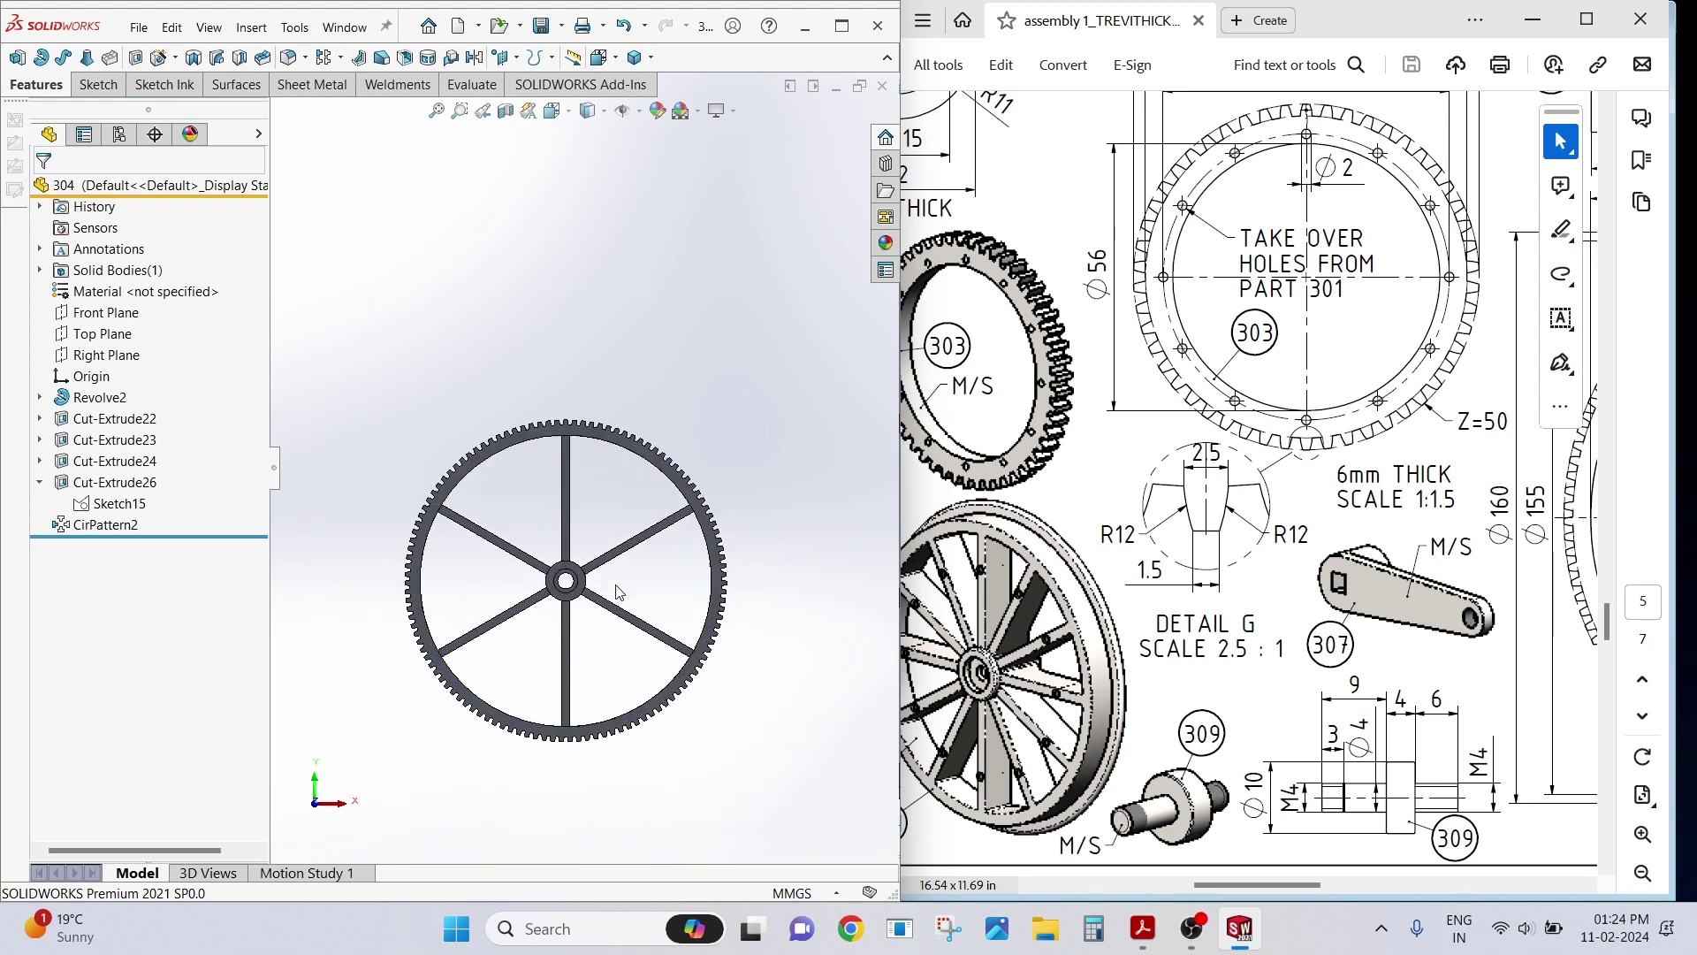
scroll(618, 591, "down", 1)
Rotate the gear to an oblique, isometric-like viewpoint.
right_click(636, 561)
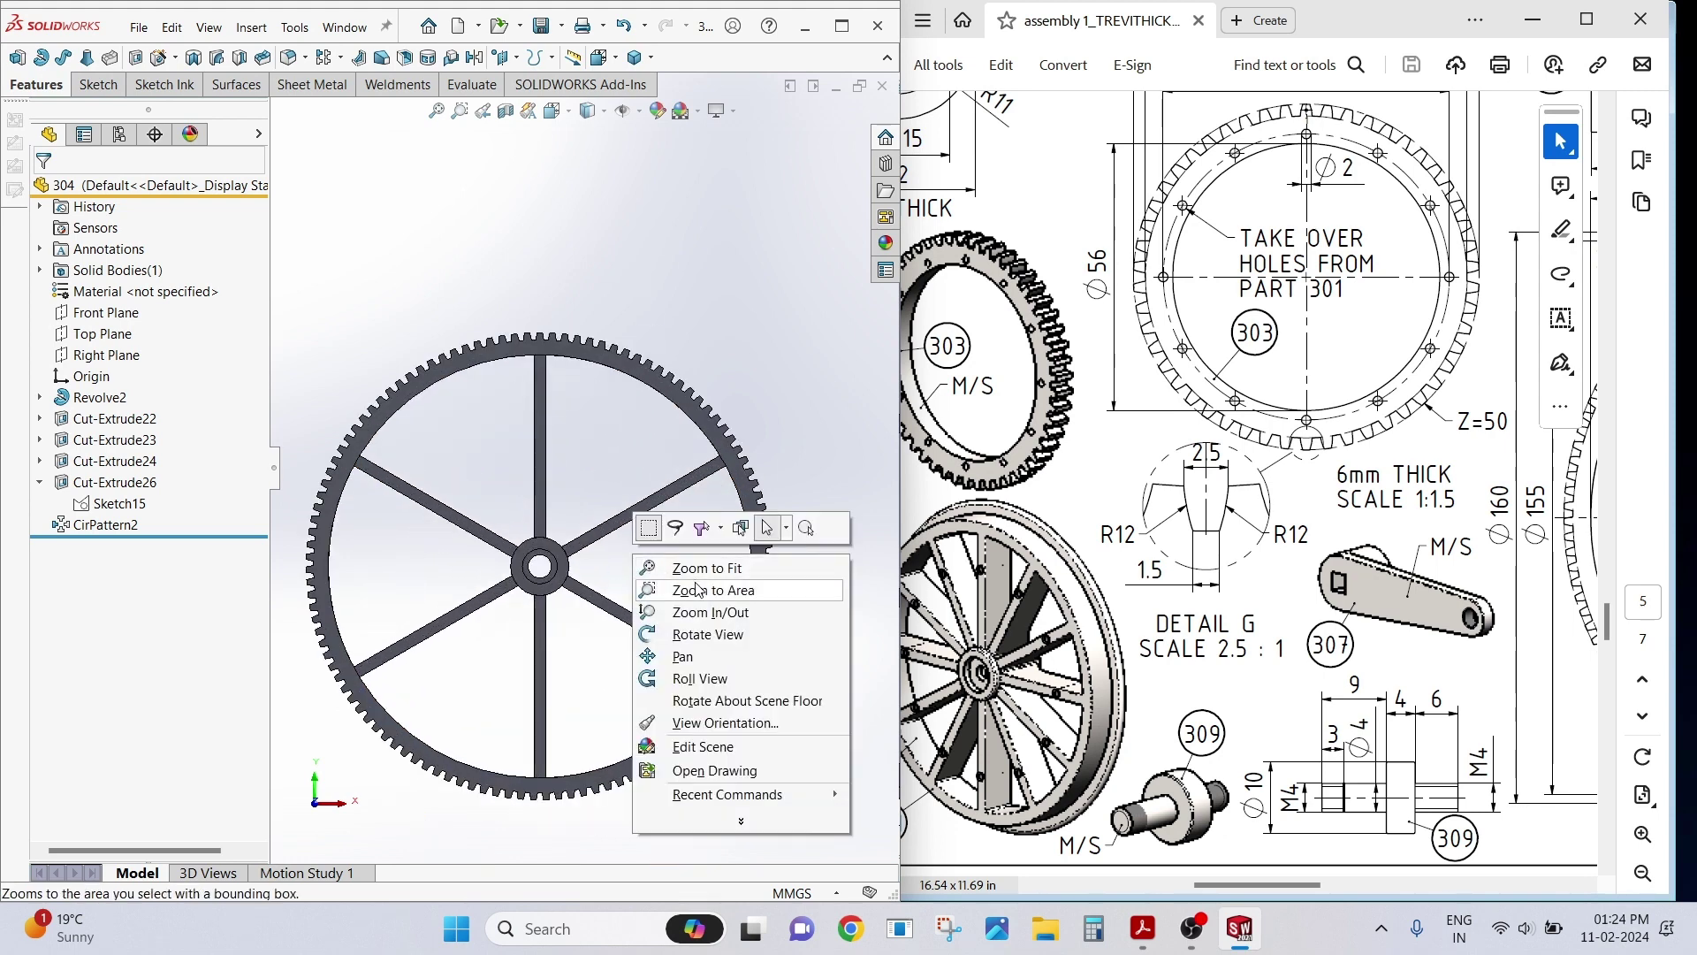
left_click(698, 629)
mouse_move(698, 628)
left_mouse_down()
mouse_move(385, 584)
mouse_move(607, 573)
left_mouse_up()
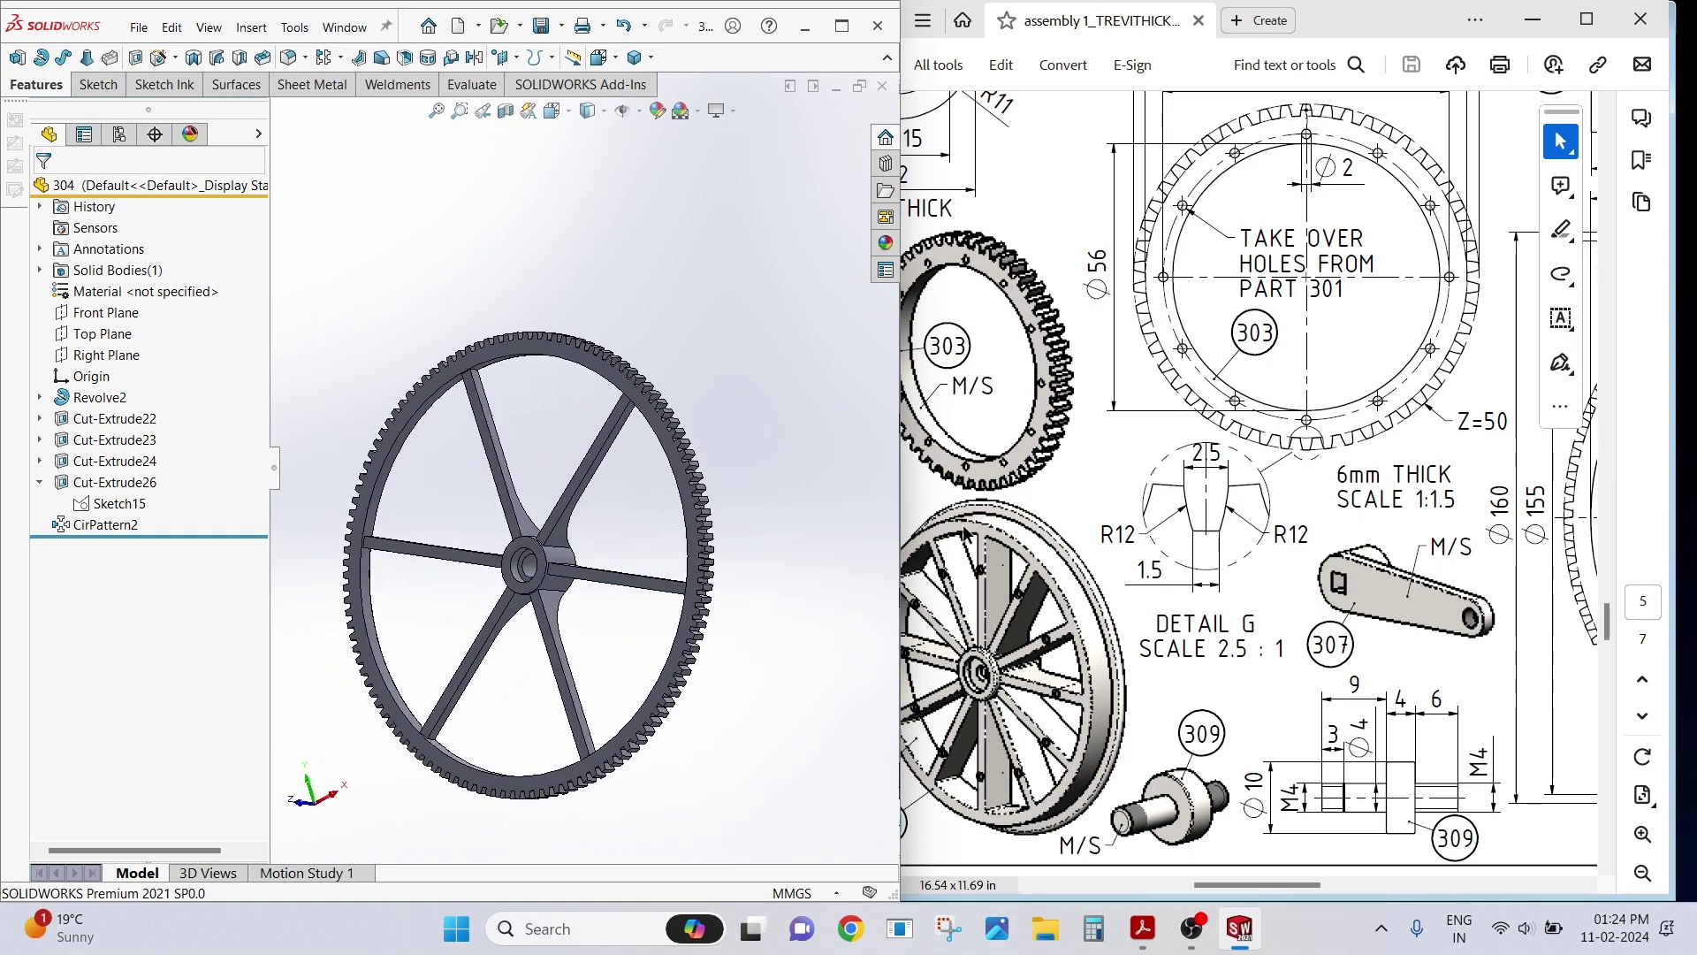
Scroll the PDF reference drawing sideways to show part 304's front view and Section H-H.
scroll(1061, 557, "right", 1)
scroll(1061, 557, "right", 3)
scroll(1104, 570, "right", 2)
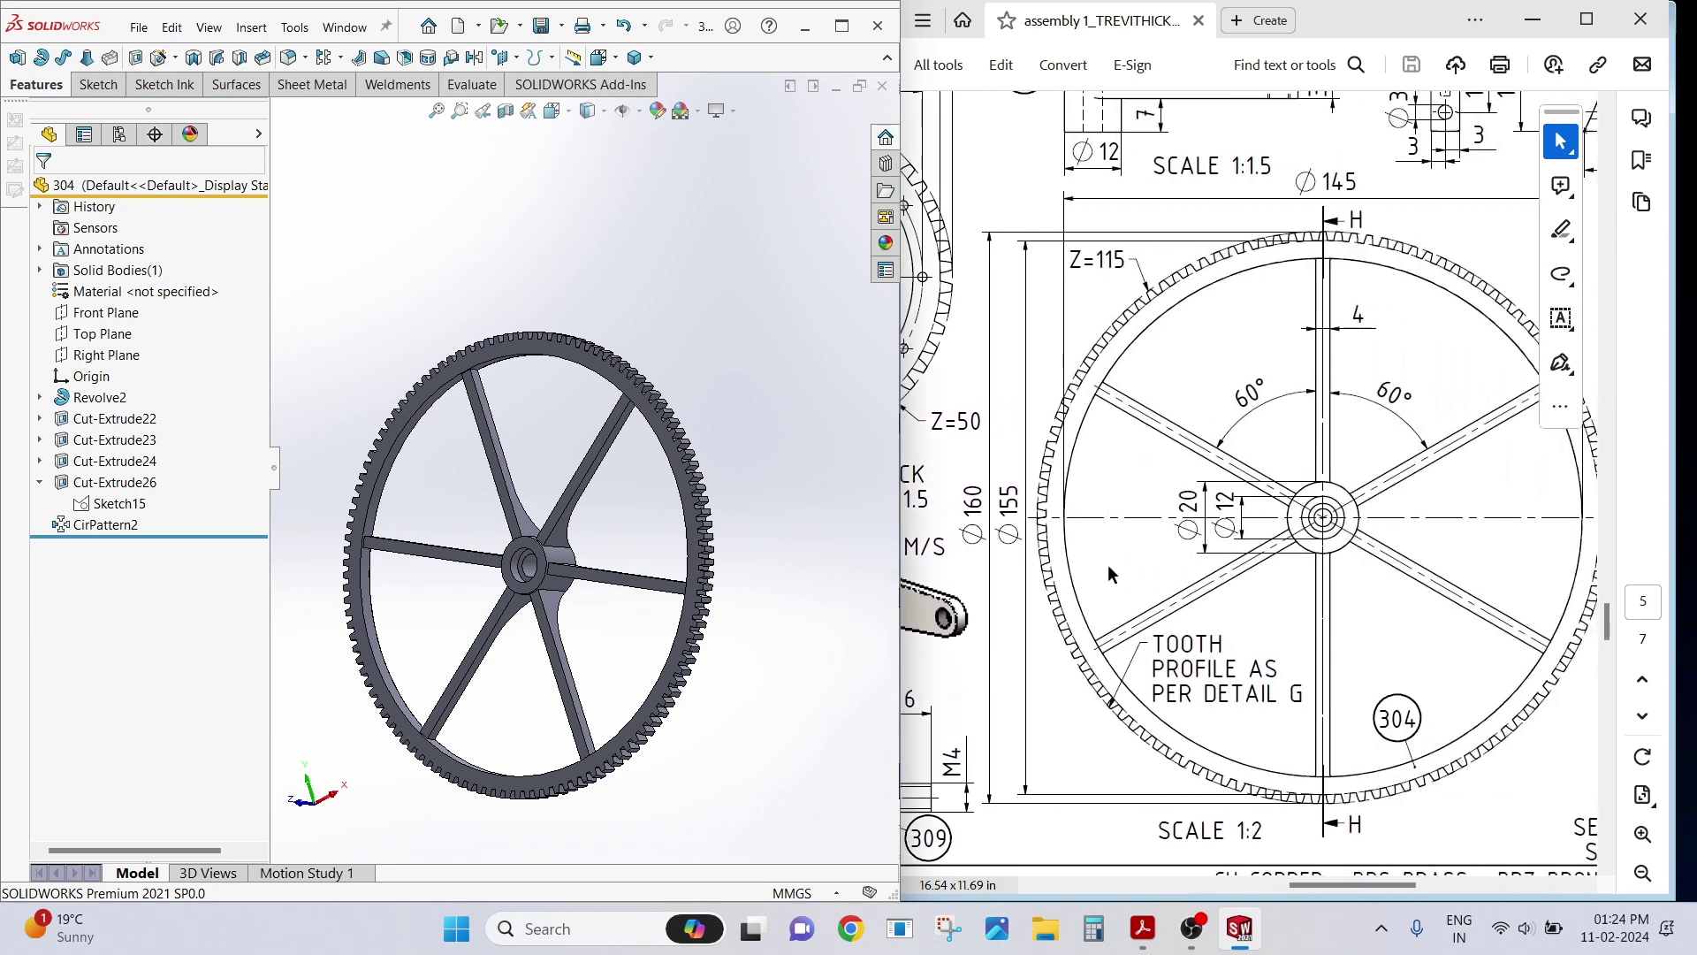
scroll(1204, 540, "left", 1)
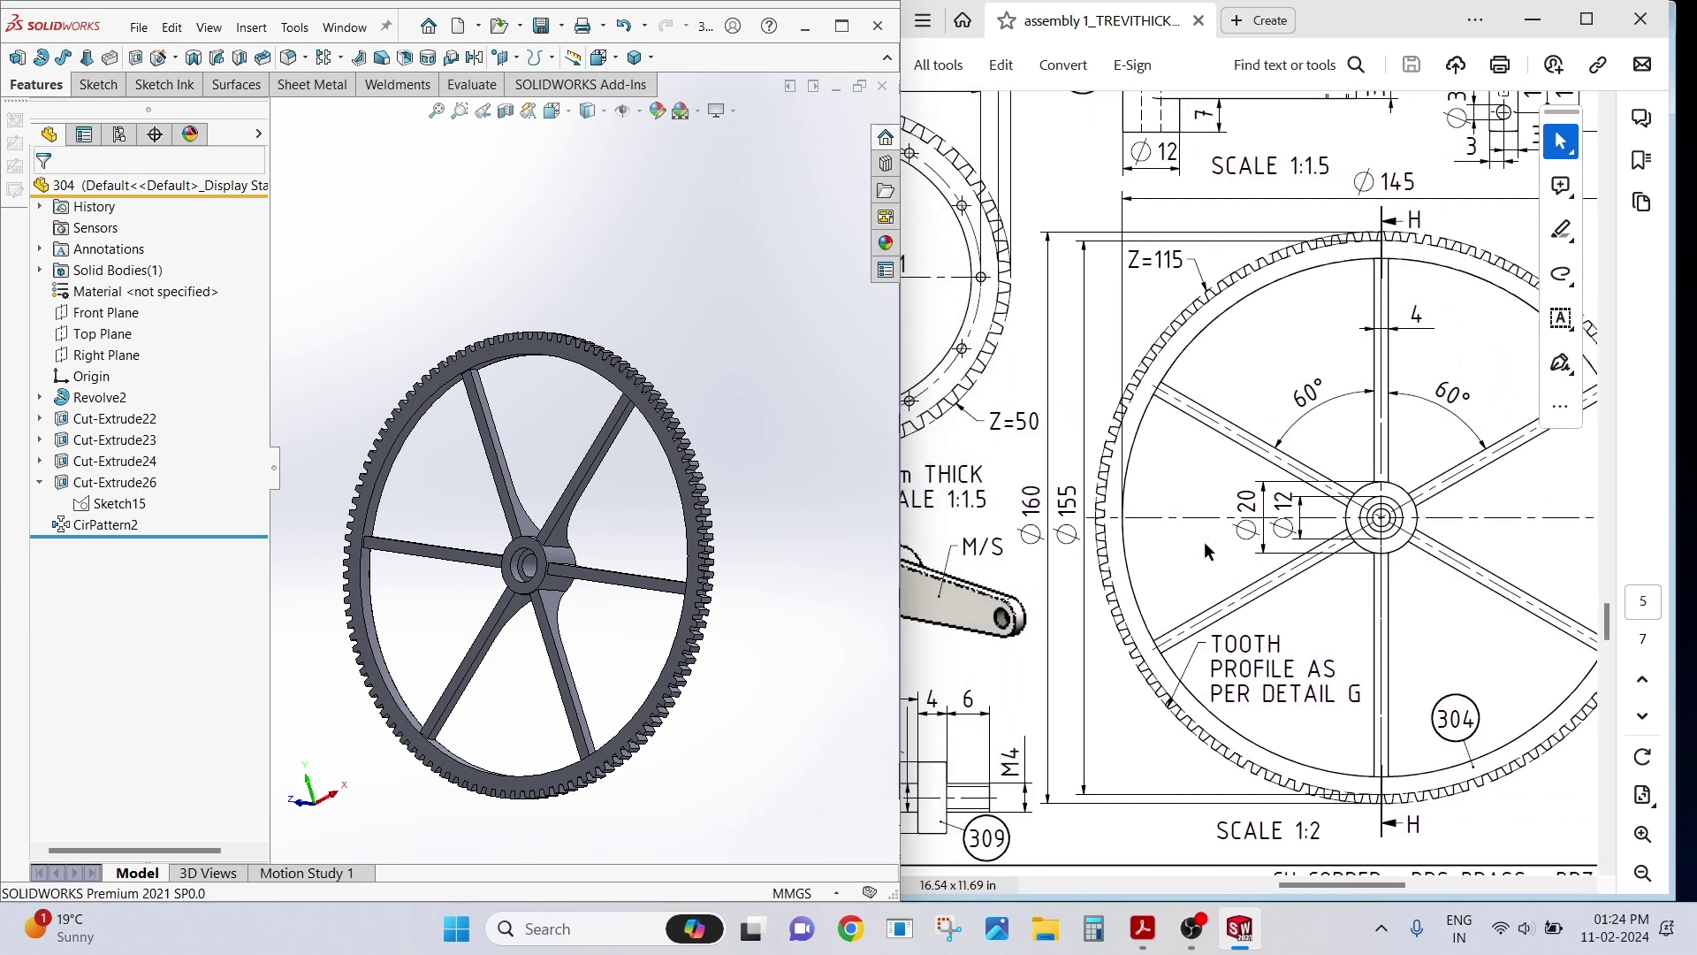
scroll(1203, 541, "right", 5)
scroll(1207, 549, "left", 2)
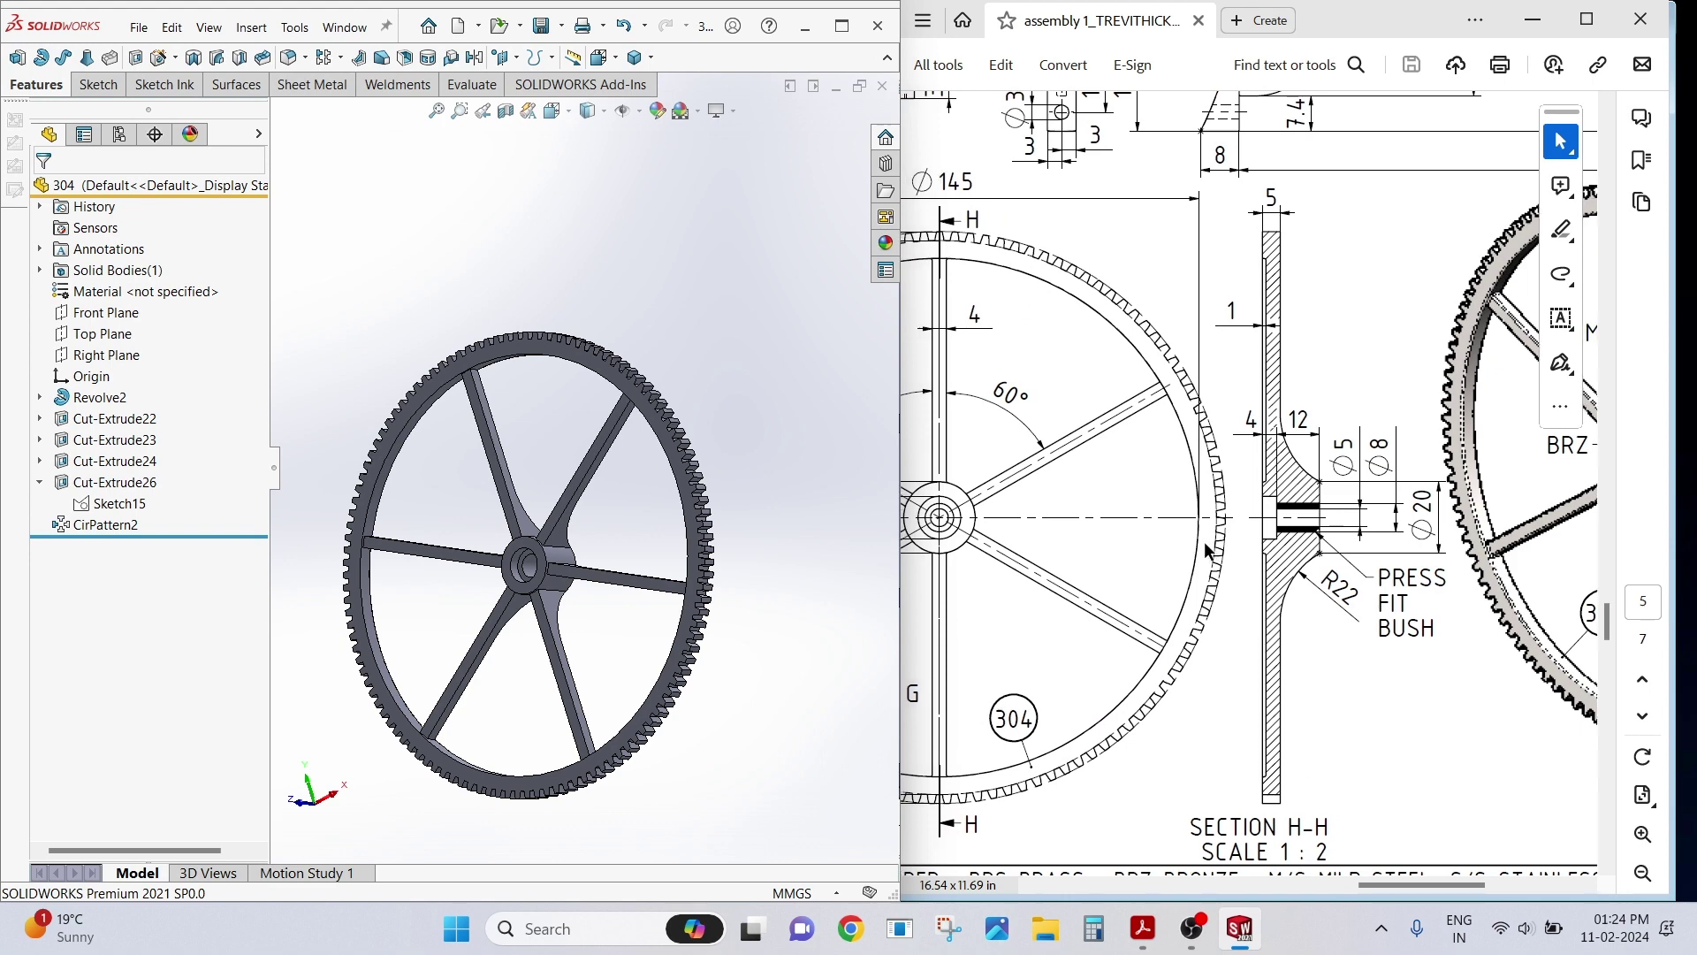
scroll(1207, 549, "left", 2)
scroll(1207, 550, "left", 1)
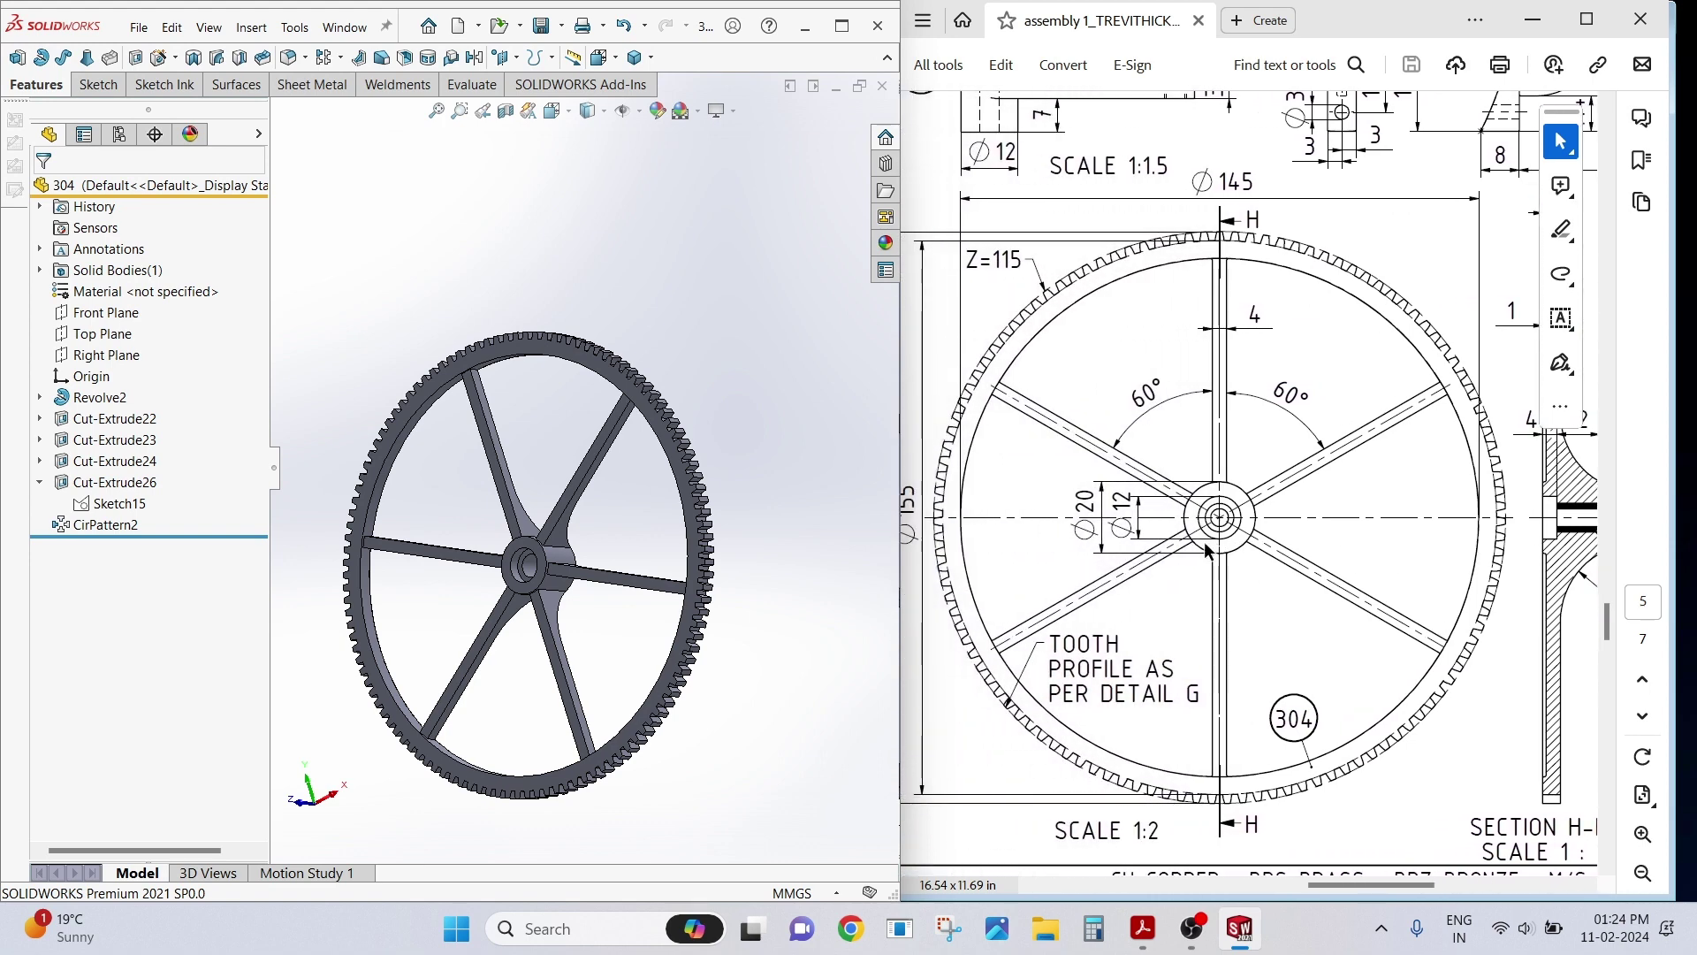